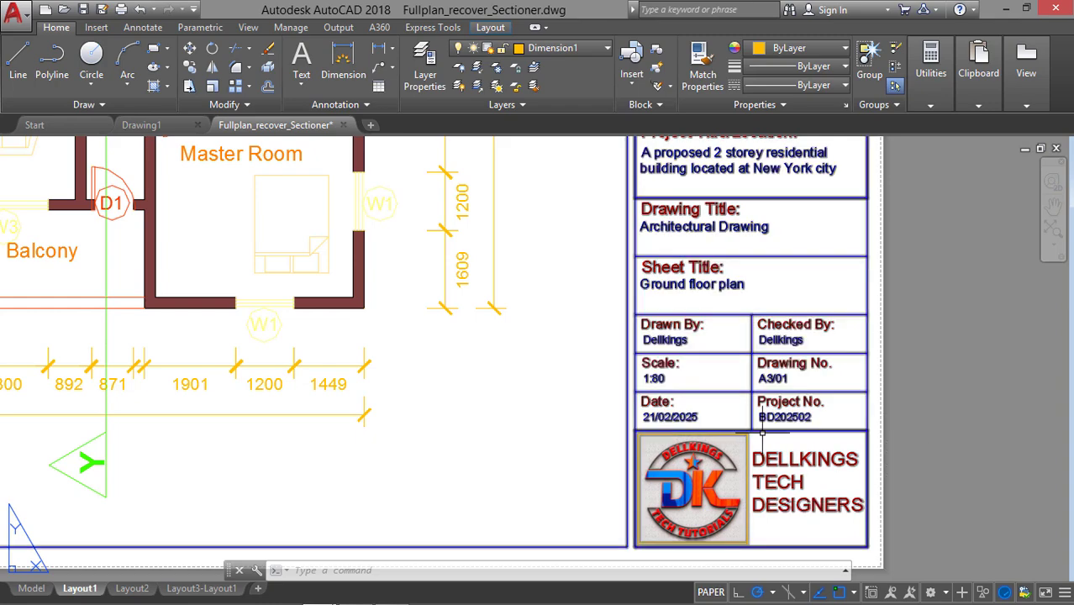
Examine the finished floor plan sheet's title block fields, logo and the plan's placement within the border.
scroll(762, 430, down, 2)
middle_drag(760, 345, 772, 413)
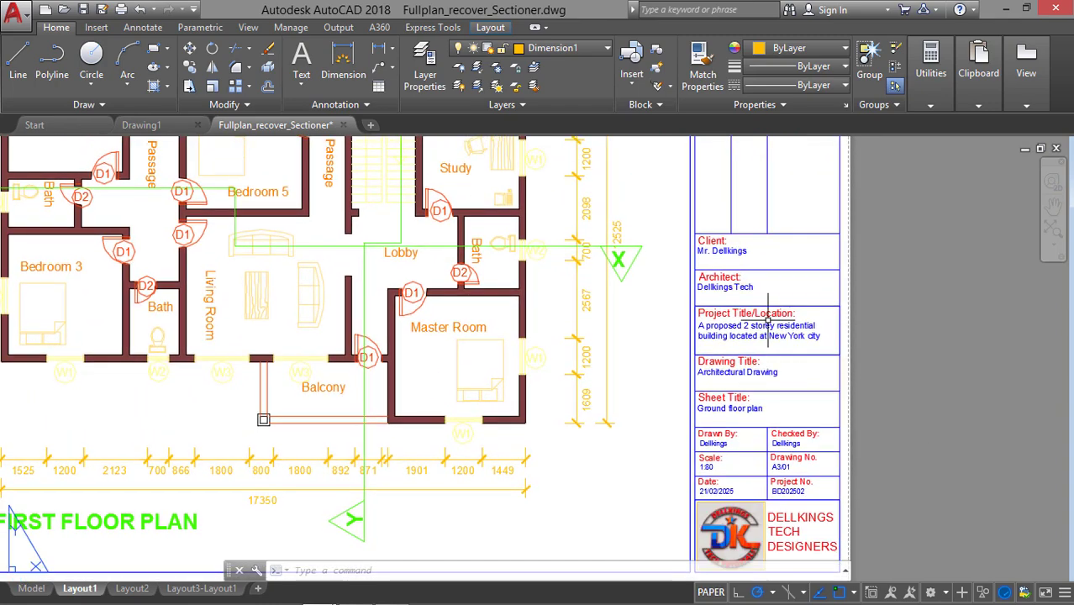
middle_drag(760, 293, 760, 315)
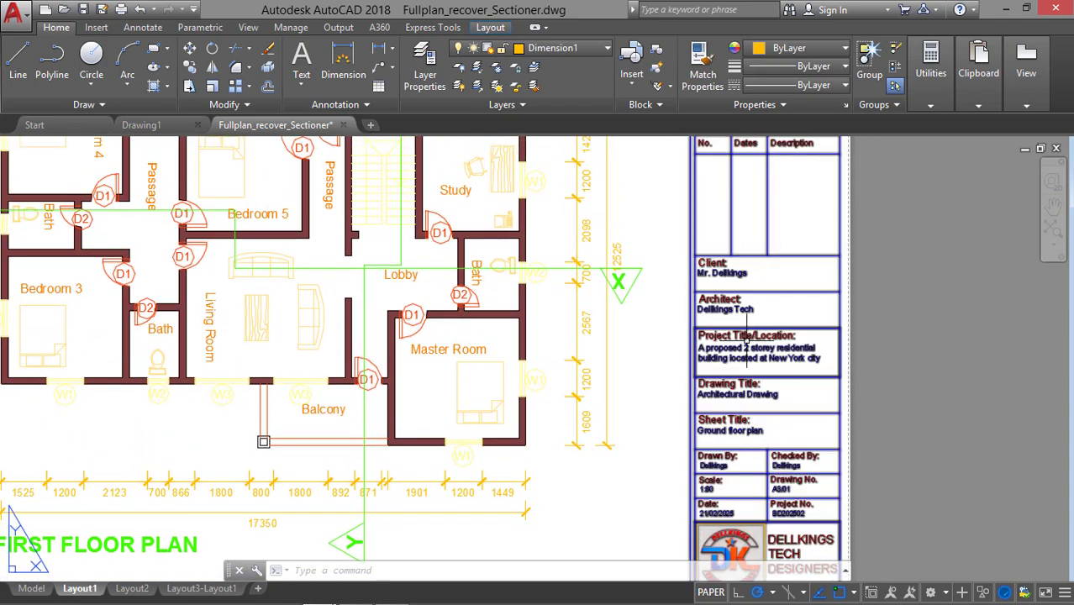
middle_drag(771, 276, 774, 334)
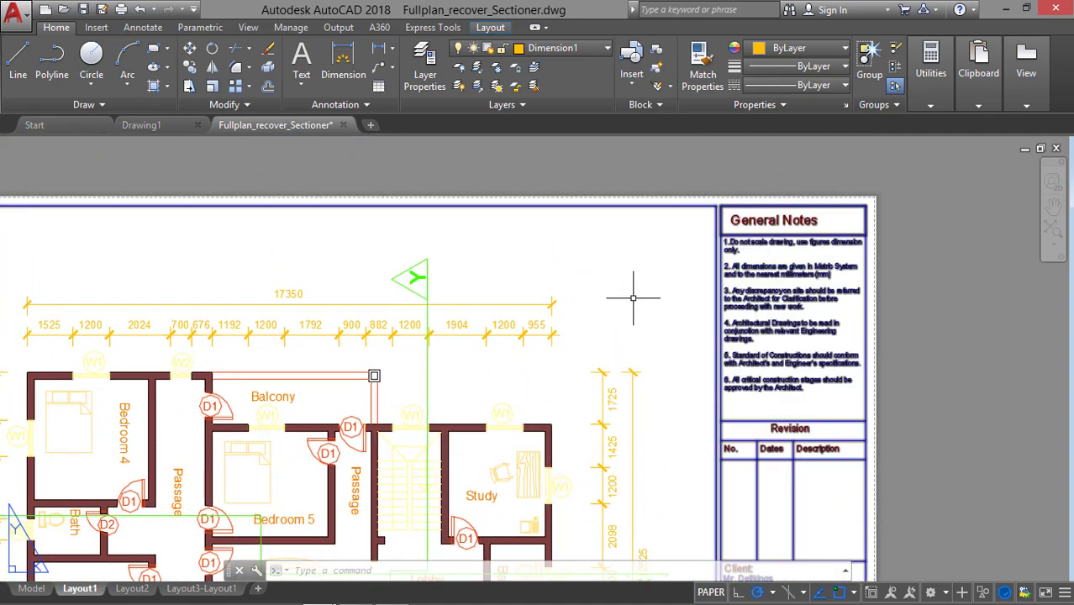
middle_drag(549, 288, 628, 225)
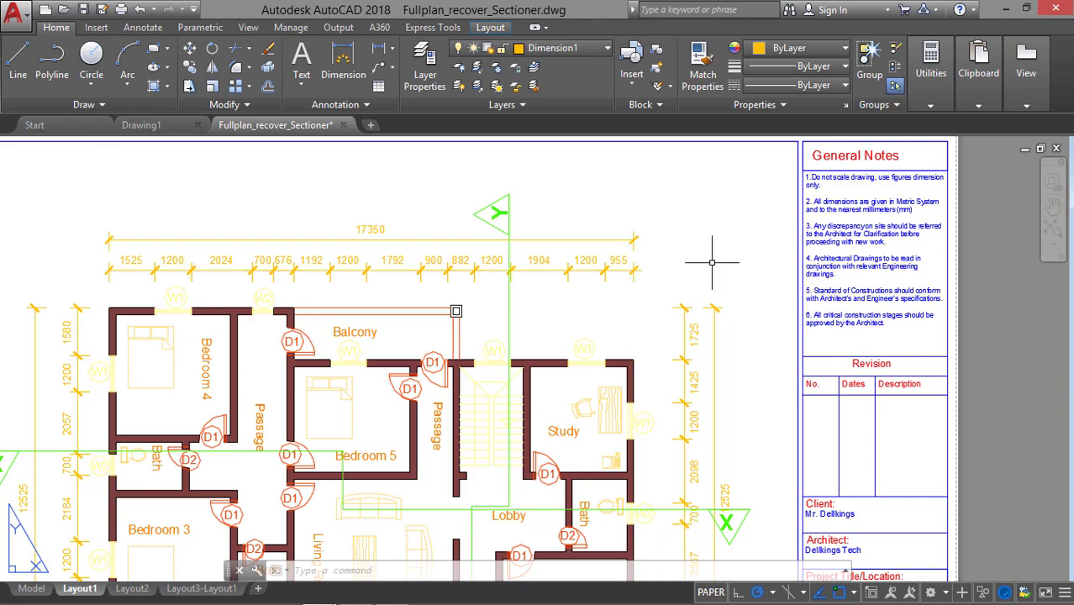
scroll(731, 271, down, 3)
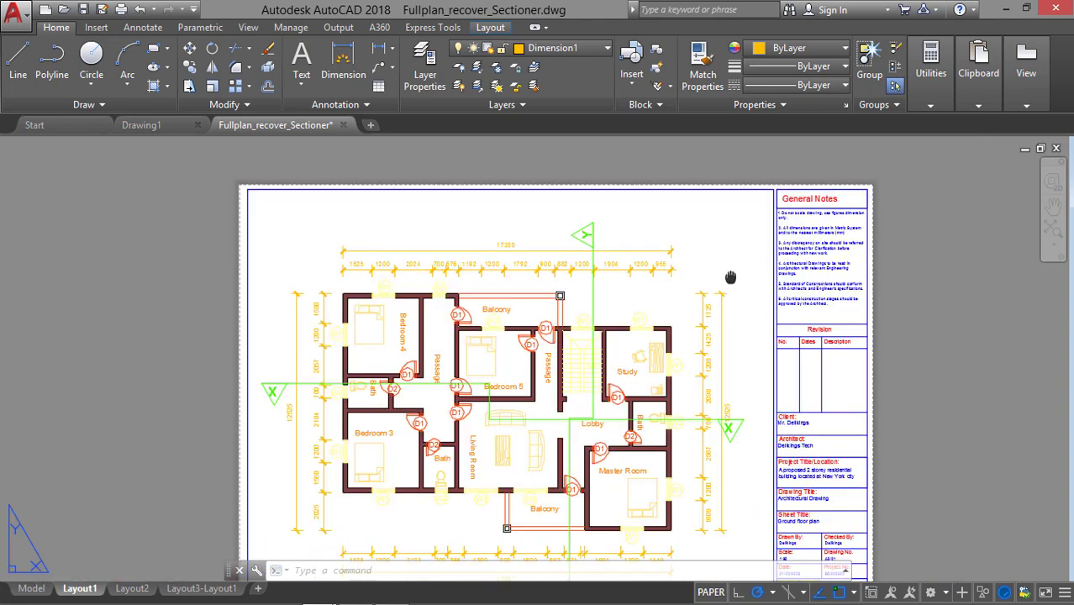
middle_drag(718, 282, 742, 298)
scroll(719, 269, up, 2)
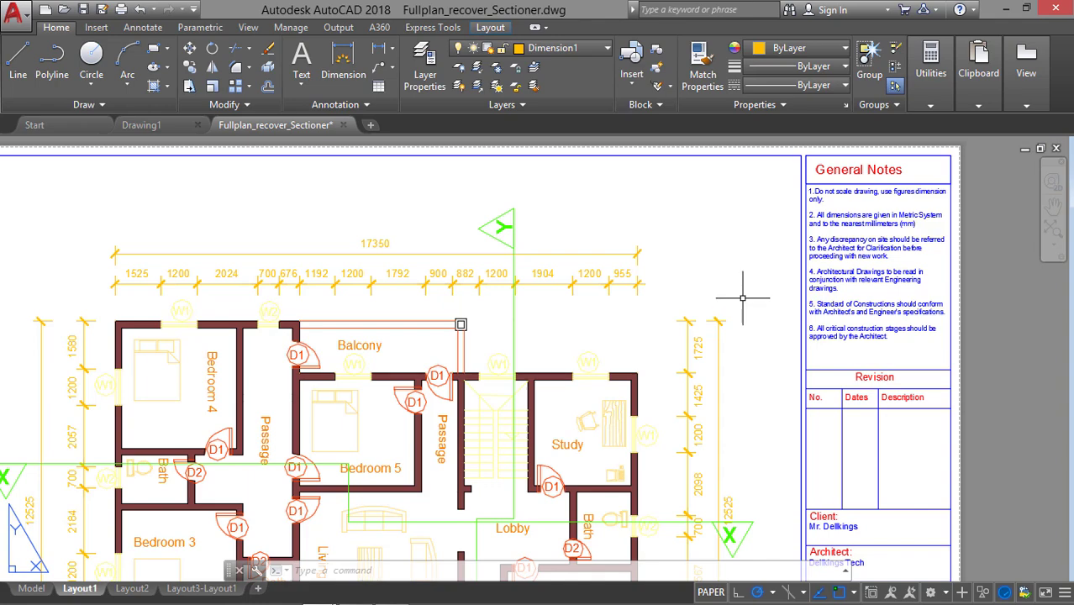
middle_drag(742, 299, 751, 264)
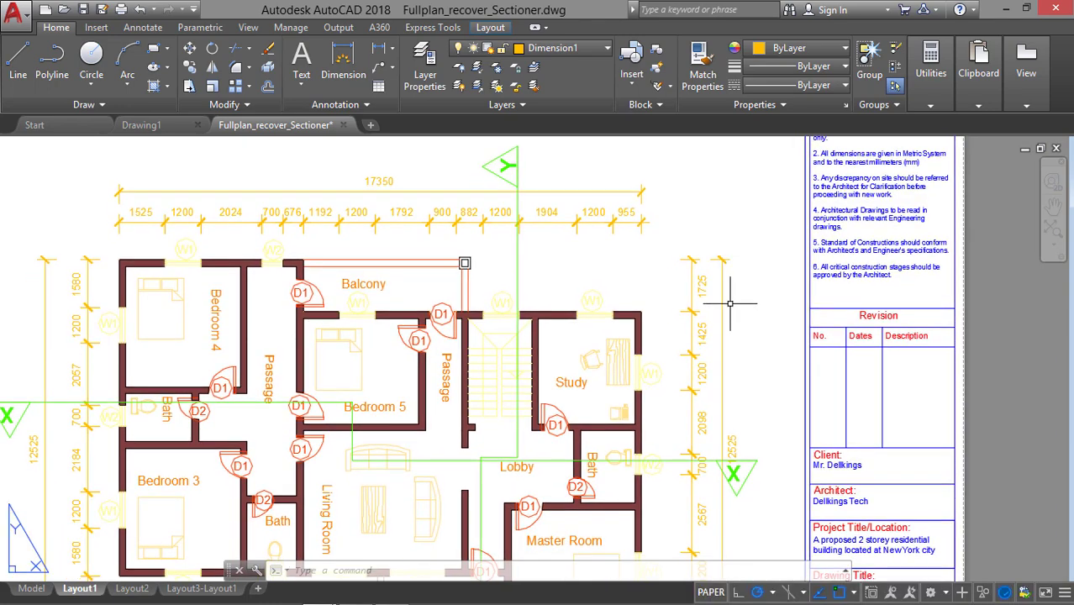
middle_drag(730, 303, 741, 362)
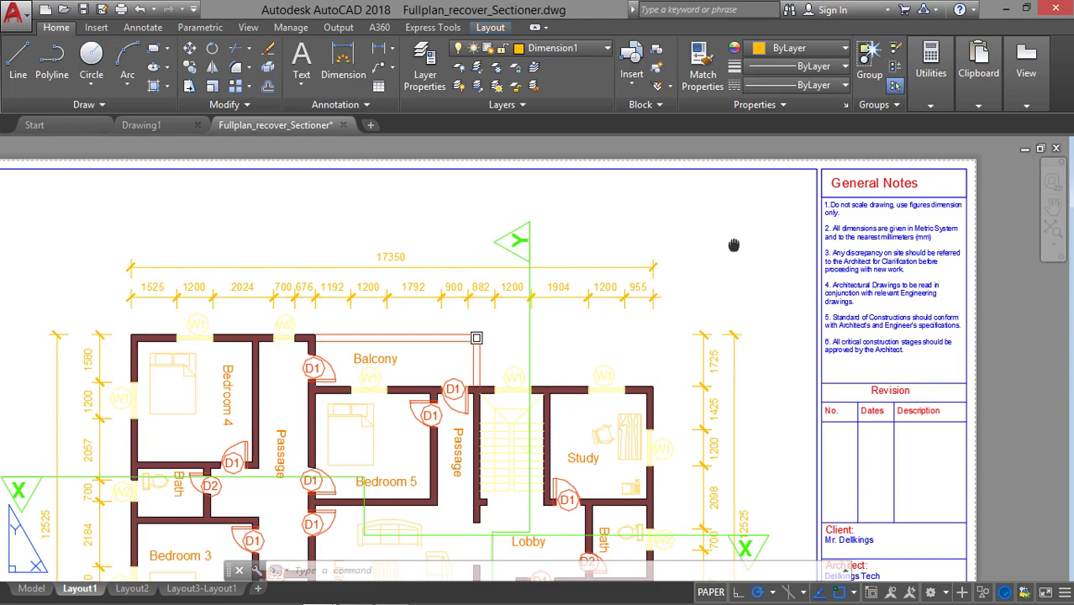
middle_drag(734, 244, 778, 232)
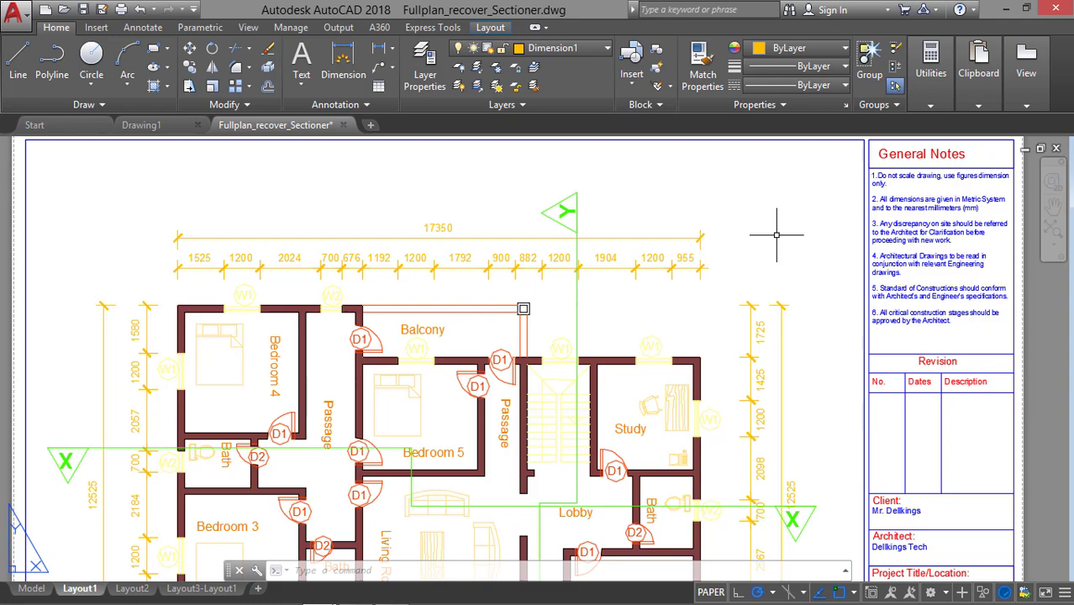
scroll(777, 235, down, 3)
middle_drag(775, 233, 714, 219)
scroll(799, 244, up, 2)
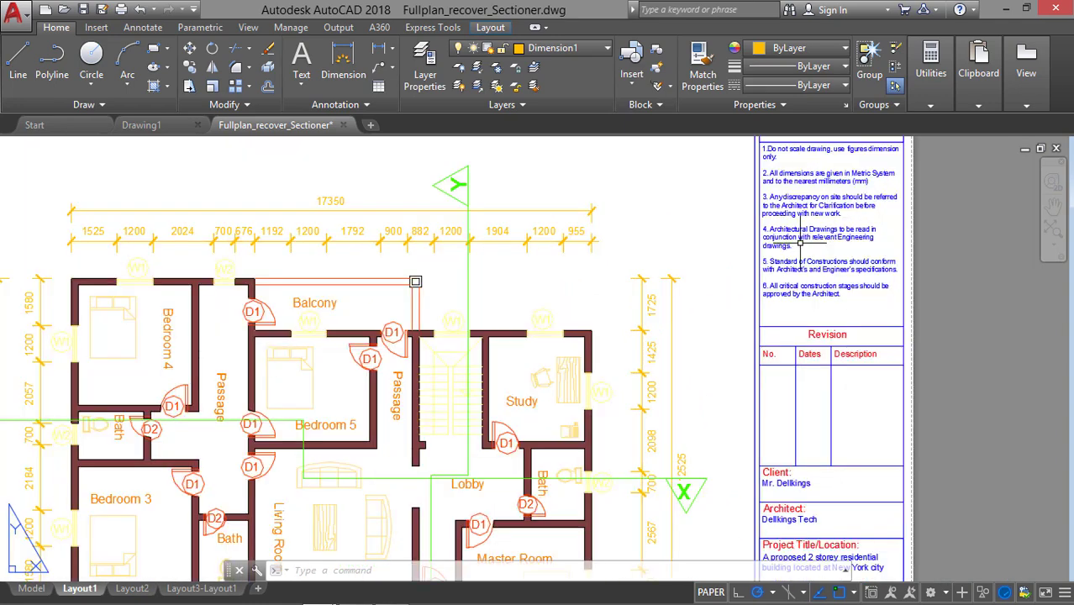
Examine the sheet's general notes, revision table and project details alongside the first floor plan.
middle_drag(799, 222, 774, 289)
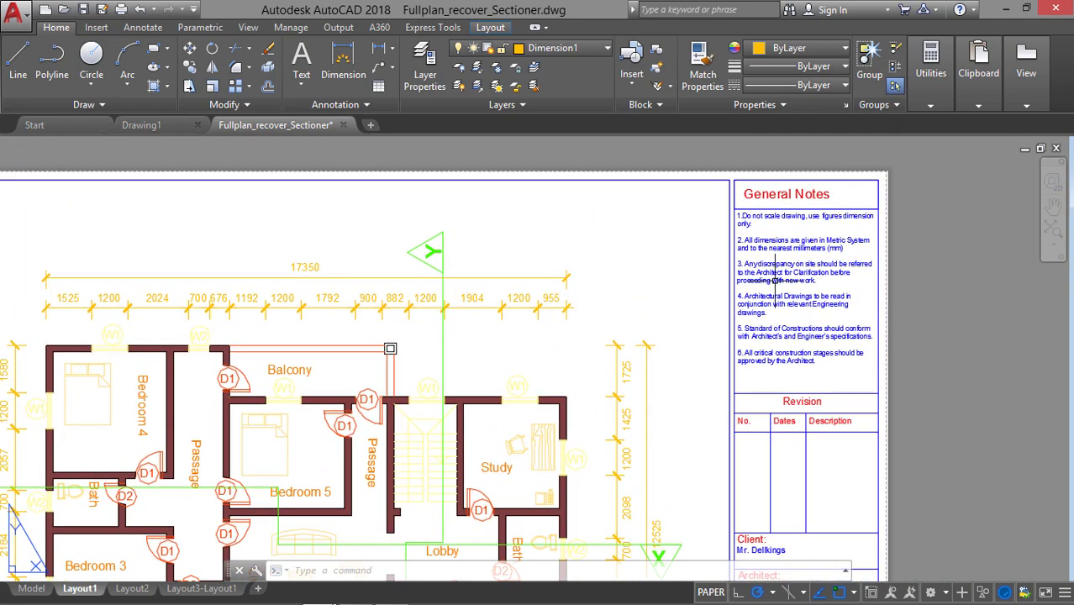
middle_drag(643, 281, 681, 238)
scroll(704, 257, down, 3)
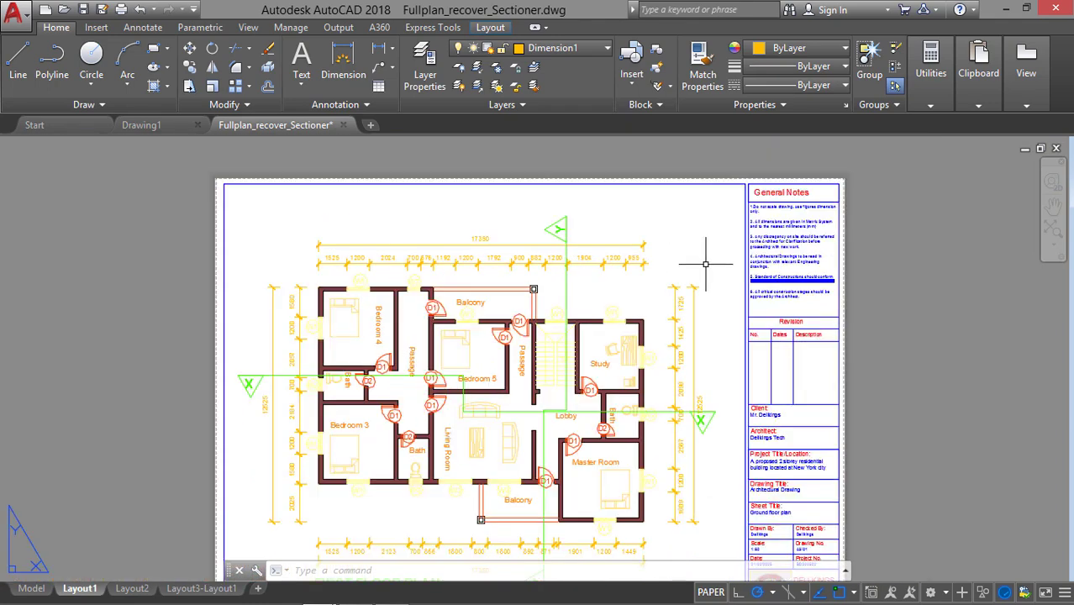
scroll(707, 262, up, 3)
scroll(763, 268, down, 3)
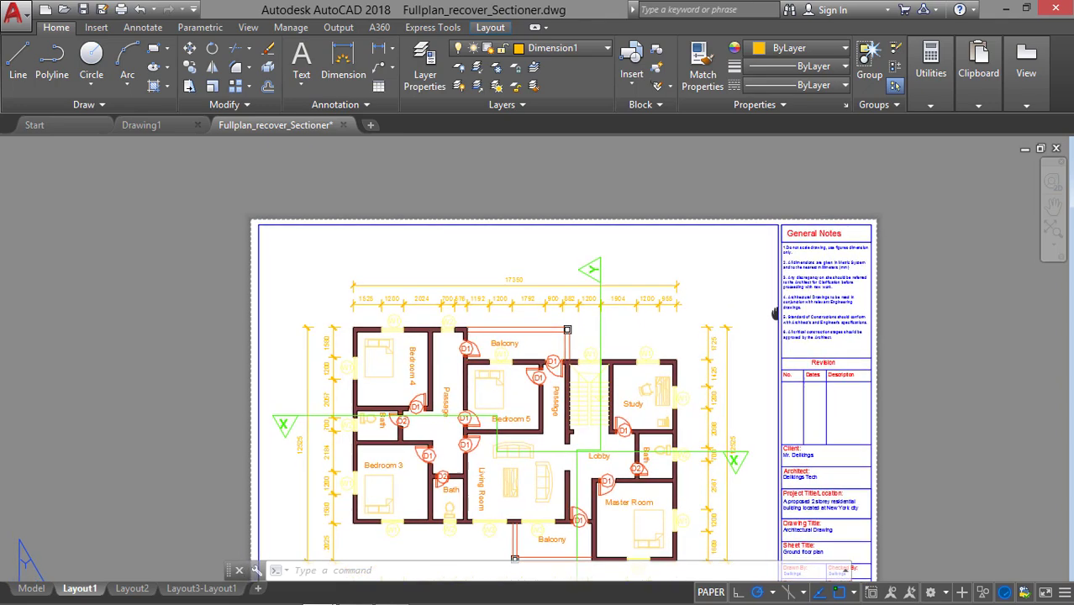
scroll(766, 291, up, 3)
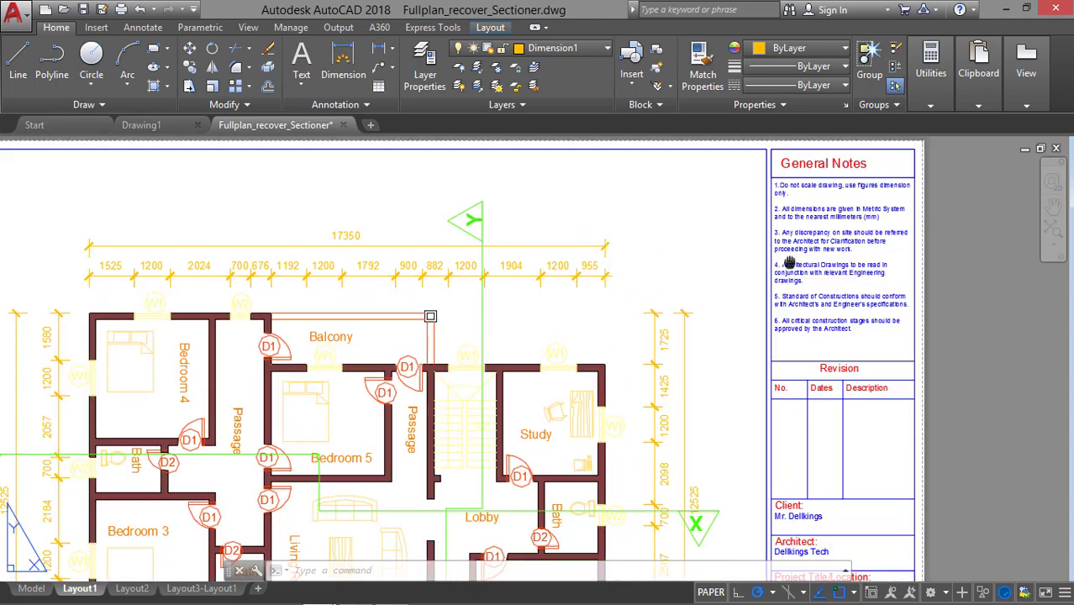
scroll(743, 277, up, 2)
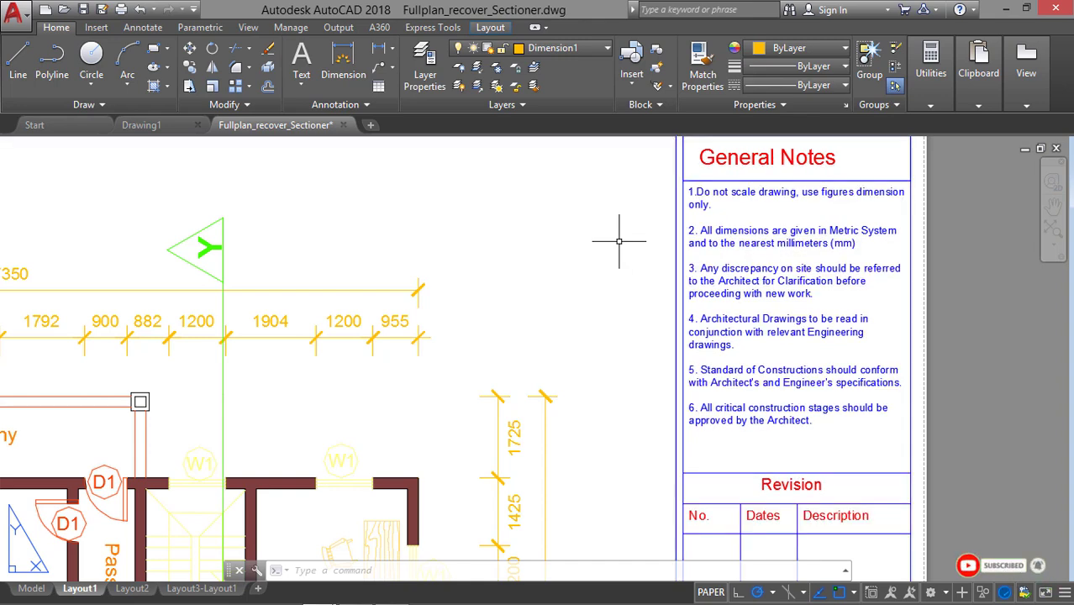
scroll(619, 242, down, 2)
middle_drag(623, 233, 709, 230)
middle_drag(688, 266, 757, 244)
scroll(763, 238, down, 2)
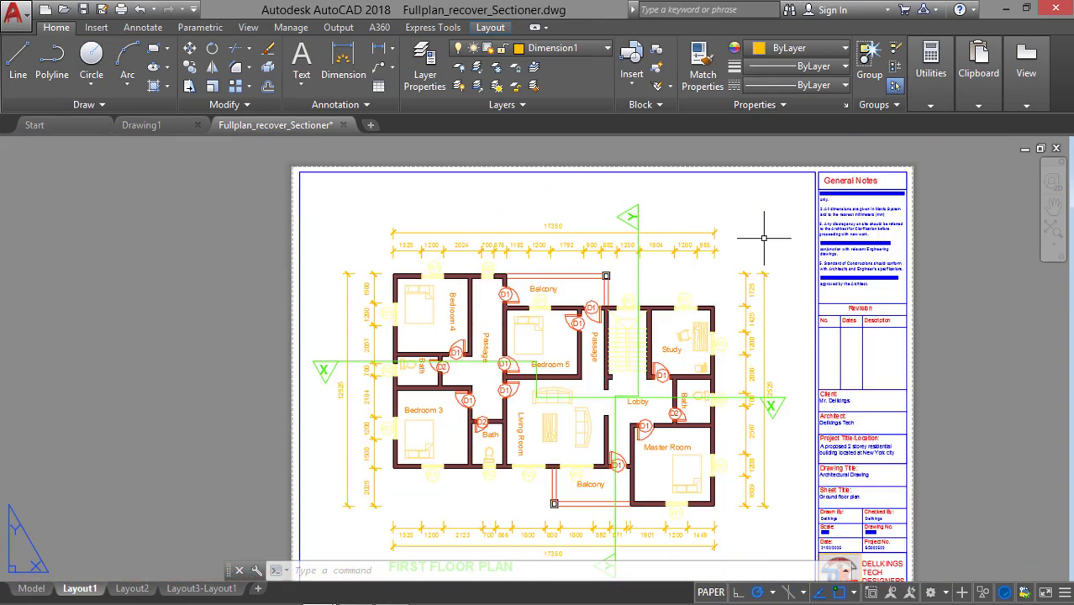
scroll(761, 285, up, 3)
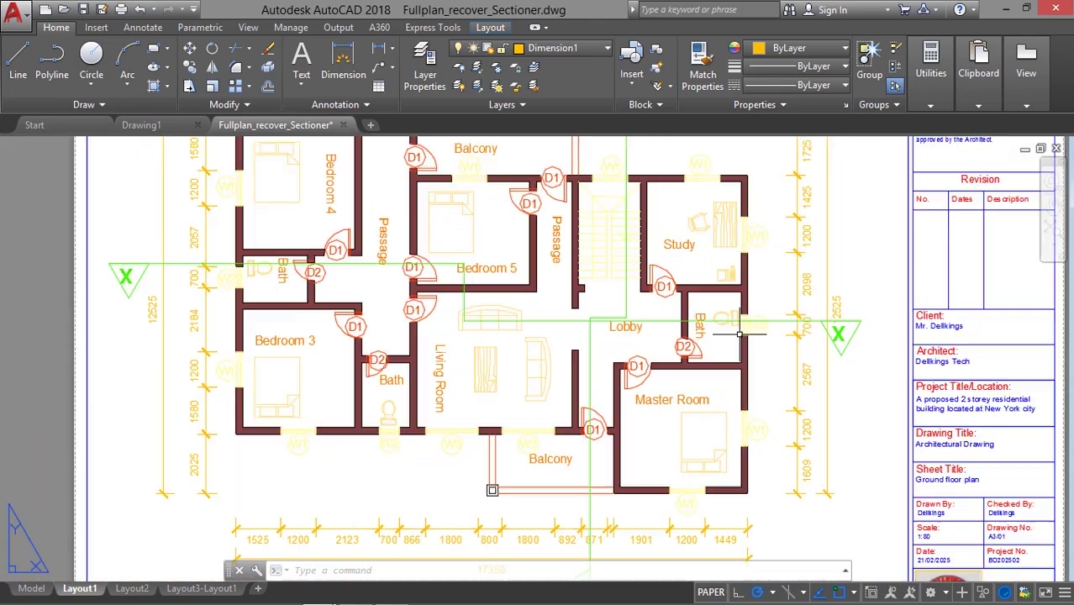
middle_drag(744, 364, 666, 236)
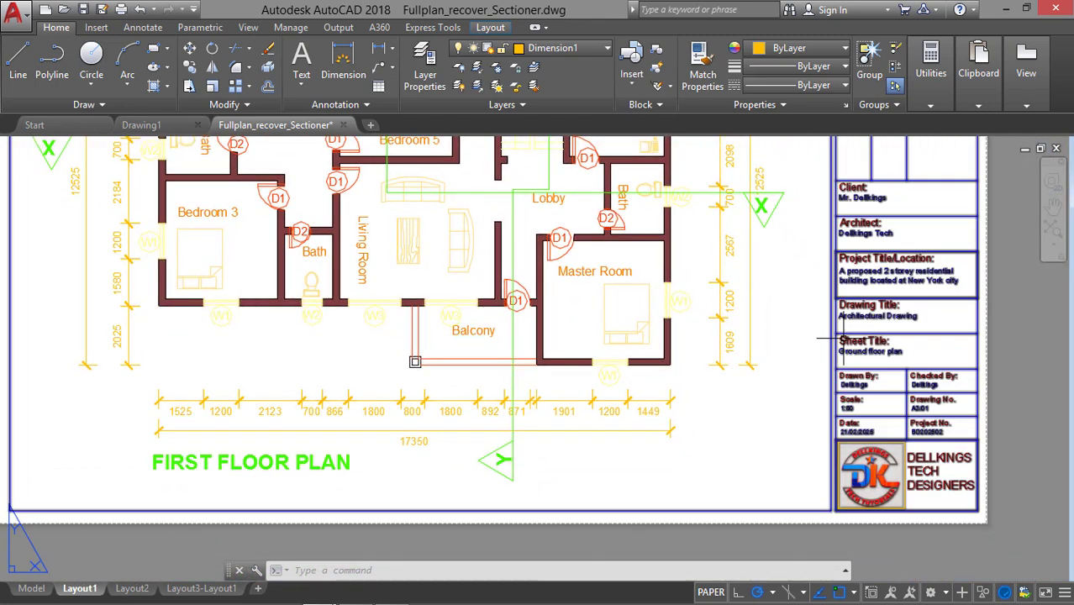
middle_drag(845, 315, 780, 409)
scroll(819, 351, down, 3)
scroll(773, 350, up, 1)
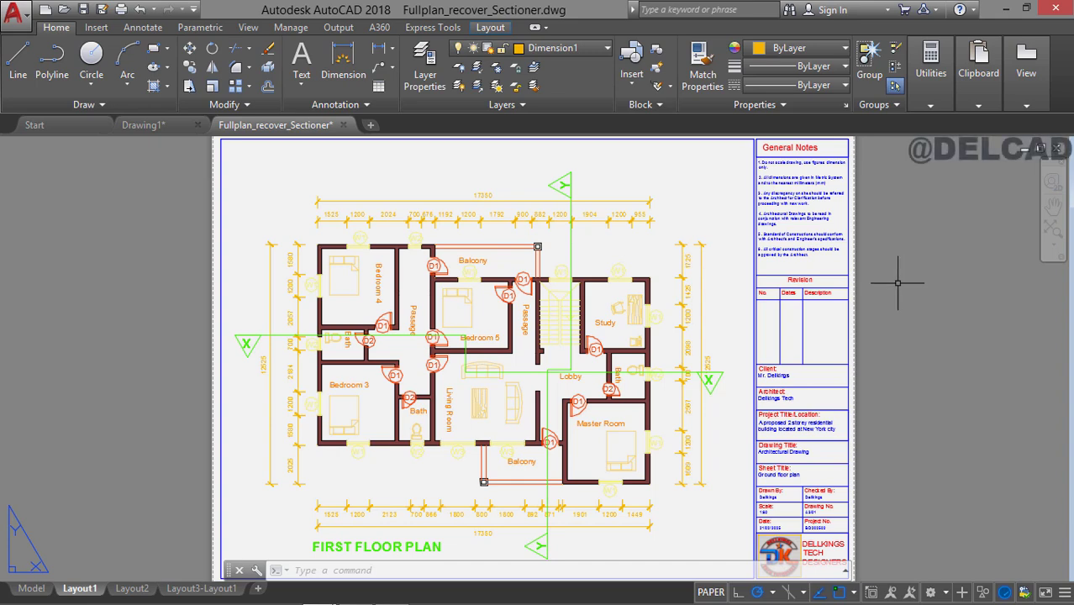
Switch to Drawing1 and set its length units to Decimal with precision 0.
click(154, 130)
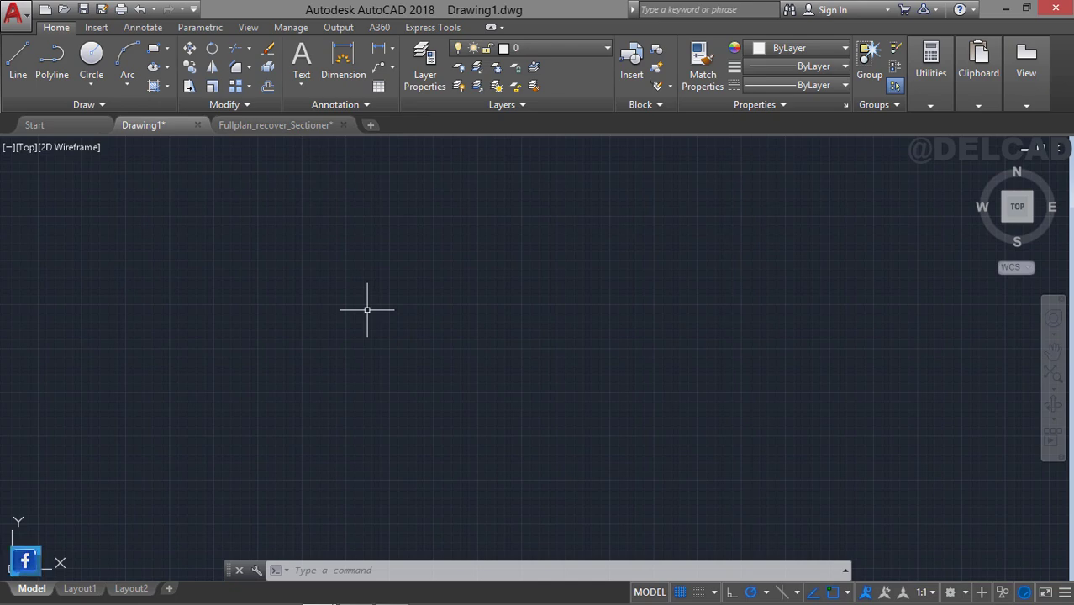
text(un)
key(Return)
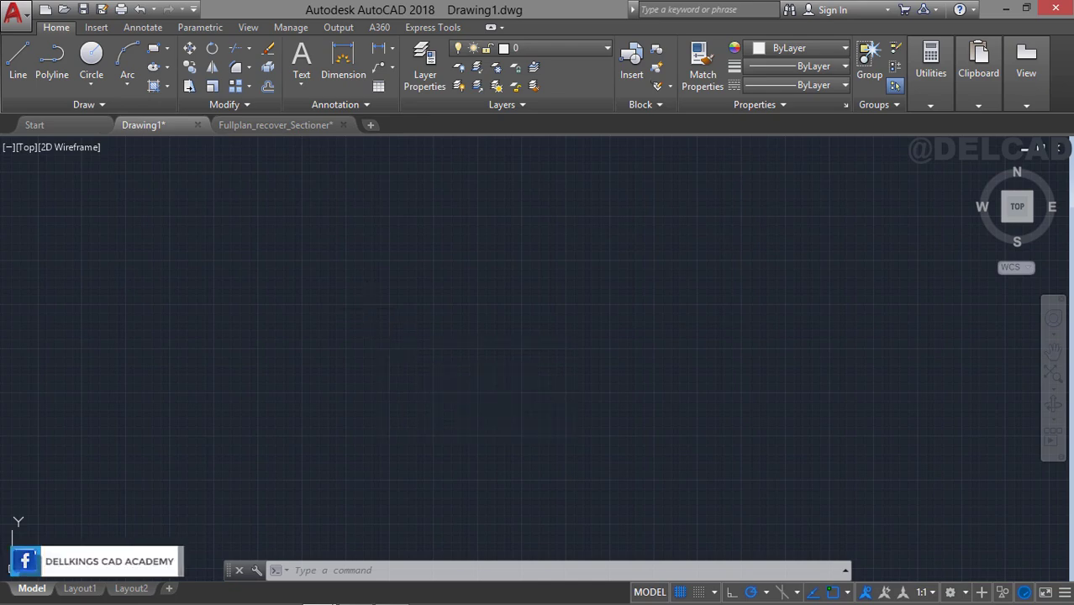
click(446, 199)
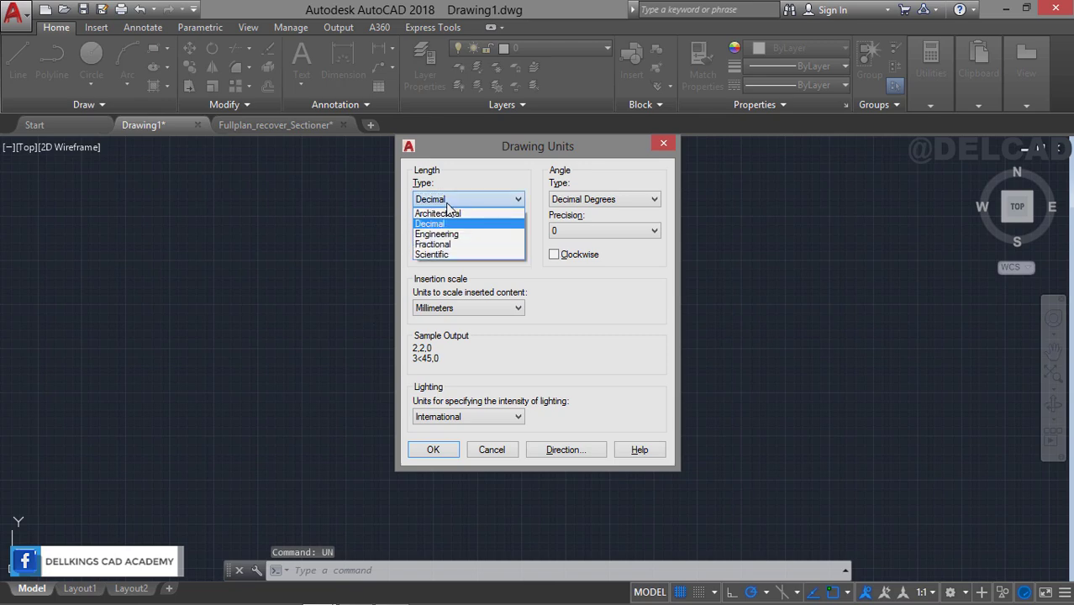
click(446, 219)
click(446, 230)
click(449, 246)
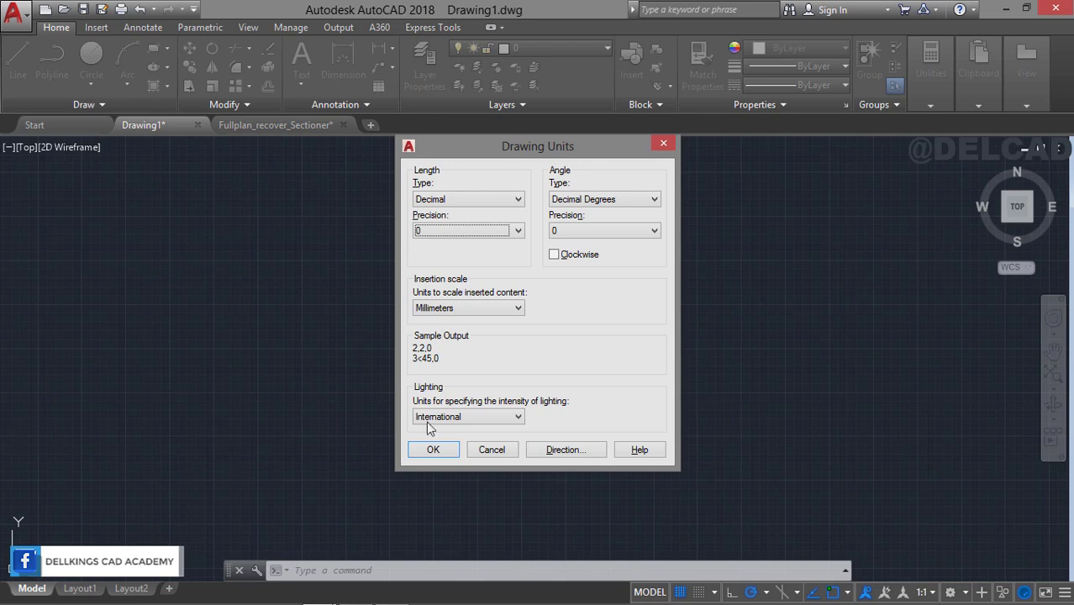
click(433, 450)
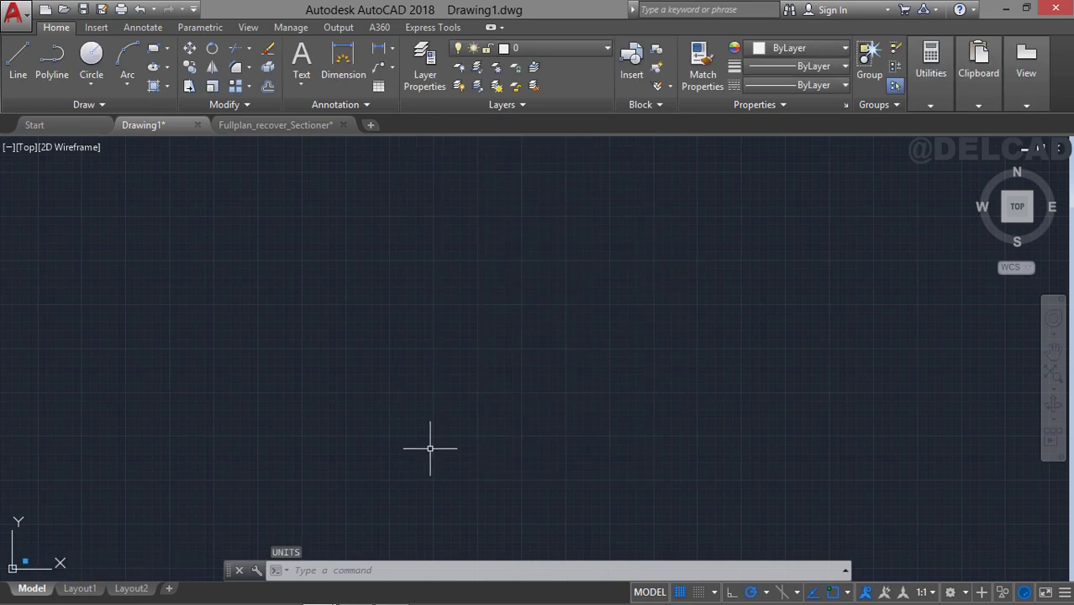
Create a new layer named Border1 in the layer properties manager.
click(424, 69)
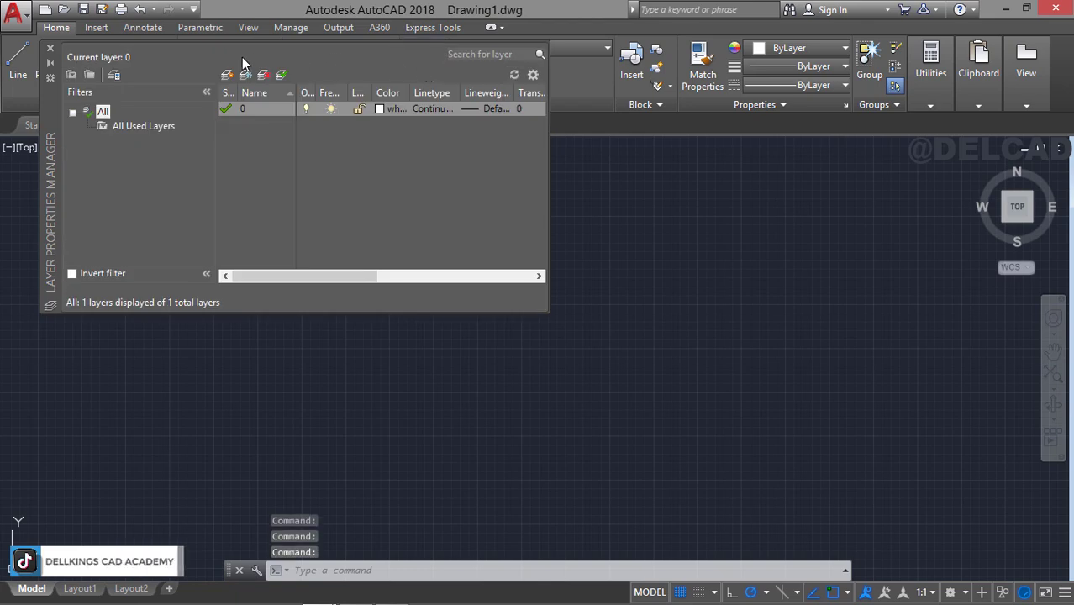
click(227, 76)
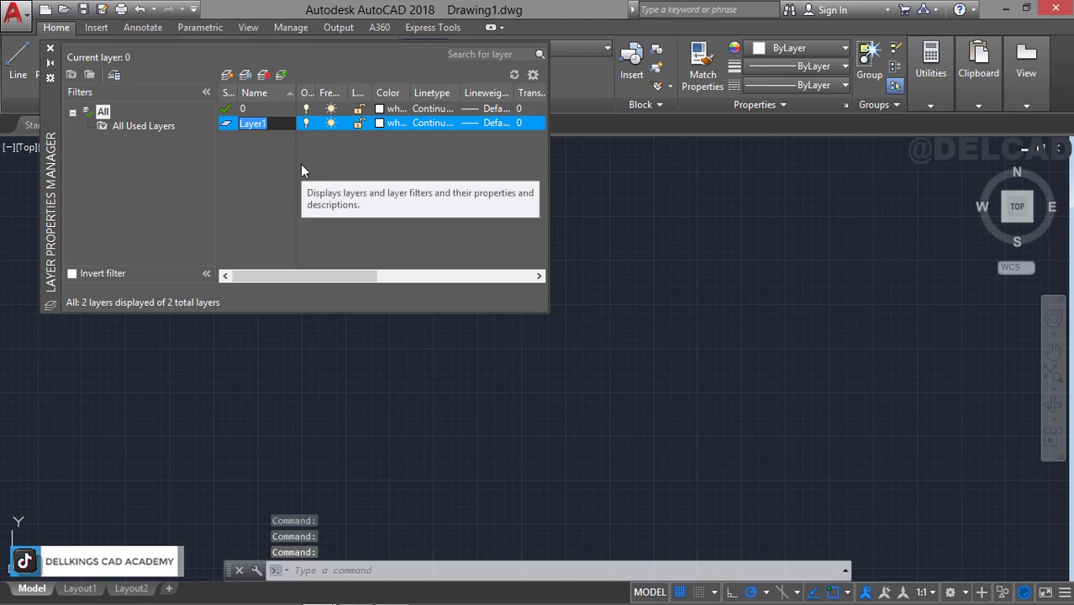
text(Borde)
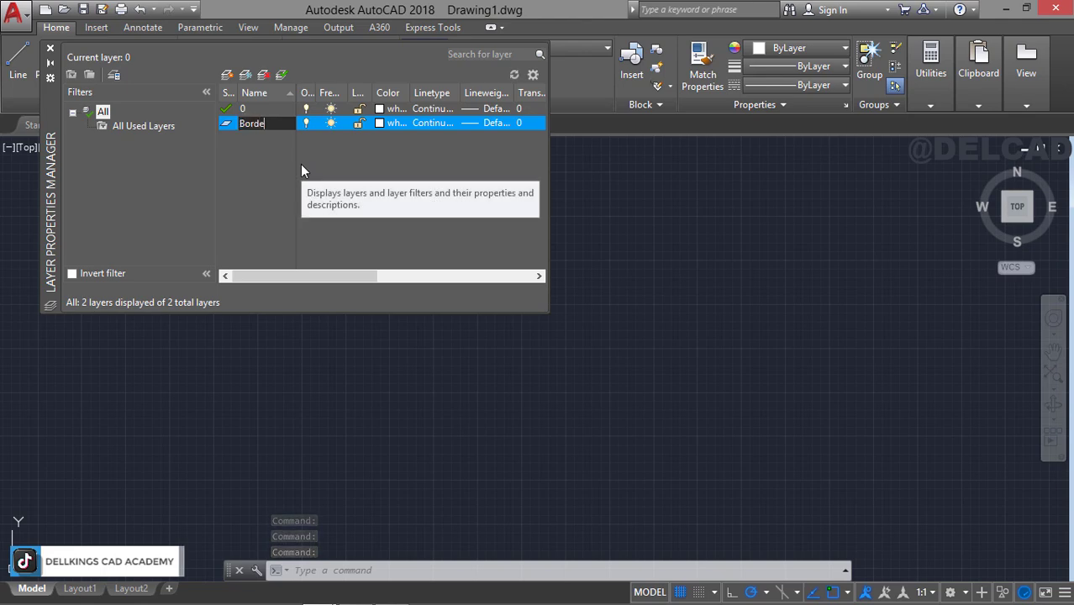
text(r1)
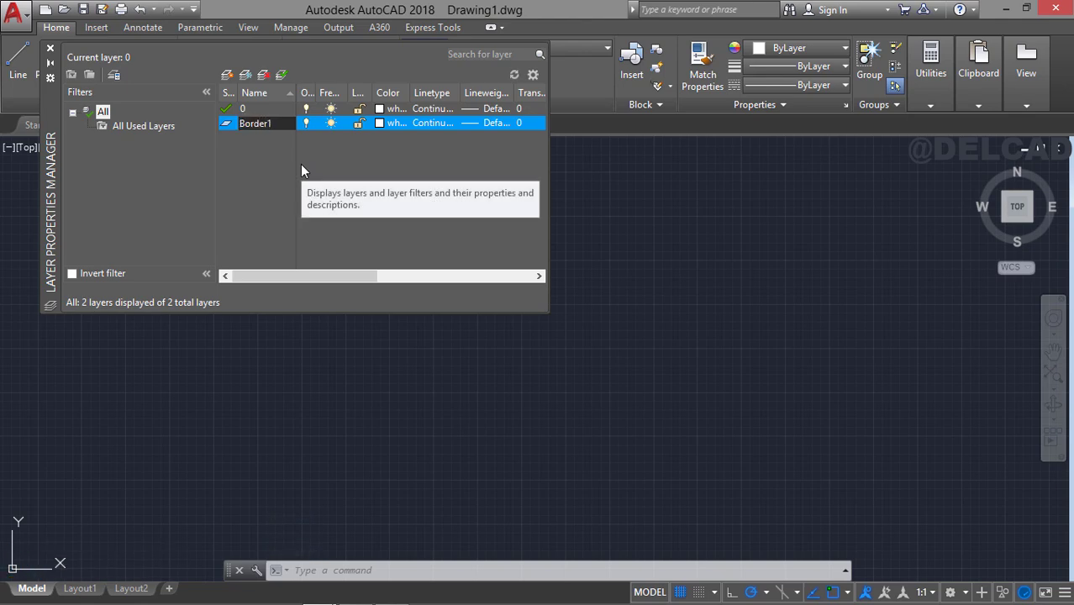
key(Return)
key(Return)
key(Return)
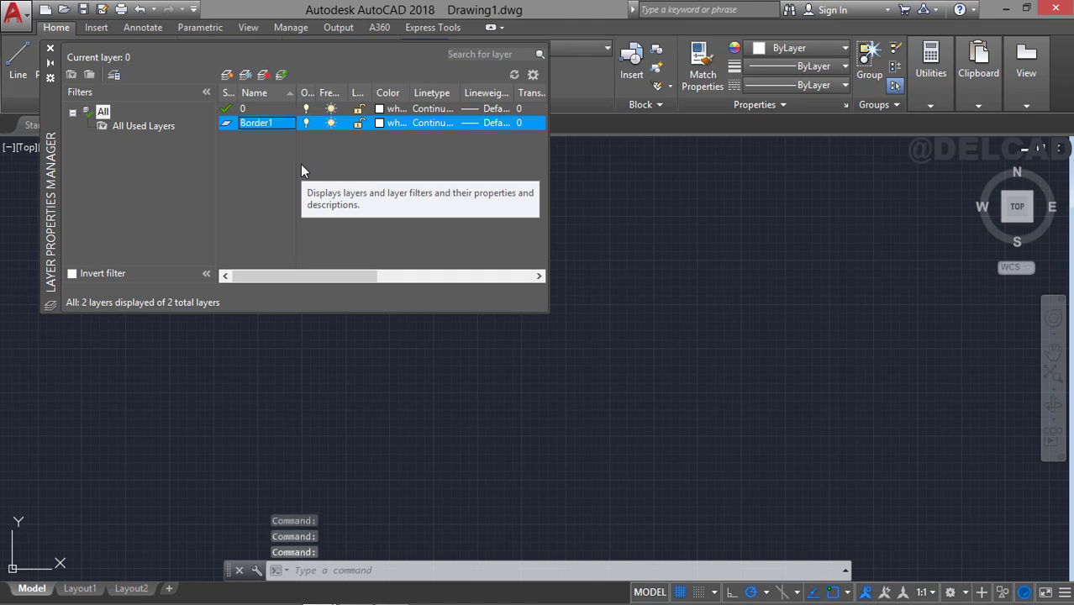
Add two more layers named Border2 and Text1.
click(226, 75)
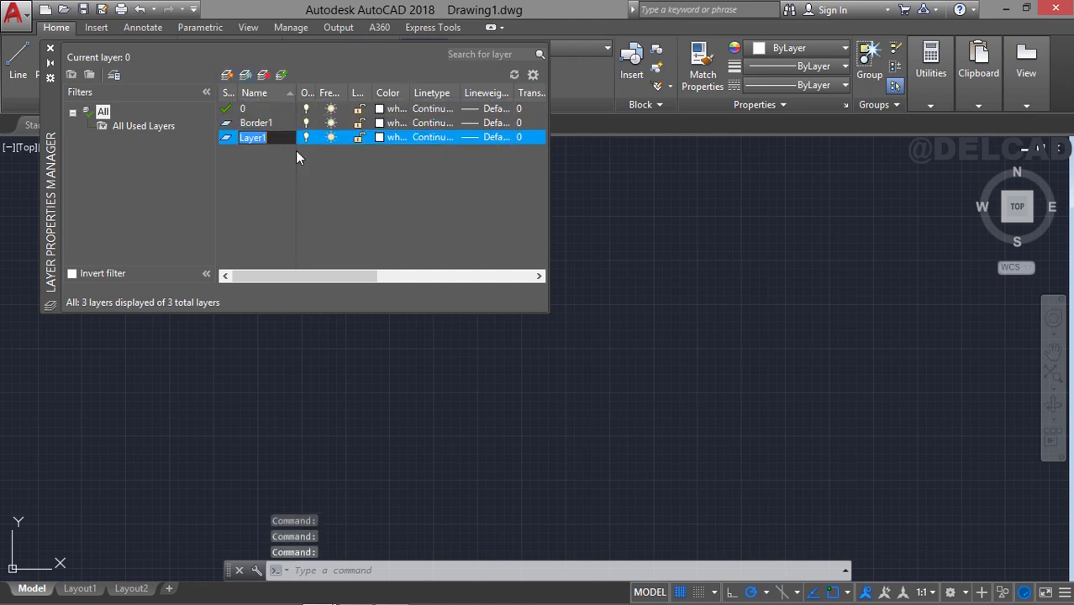
text(Bor)
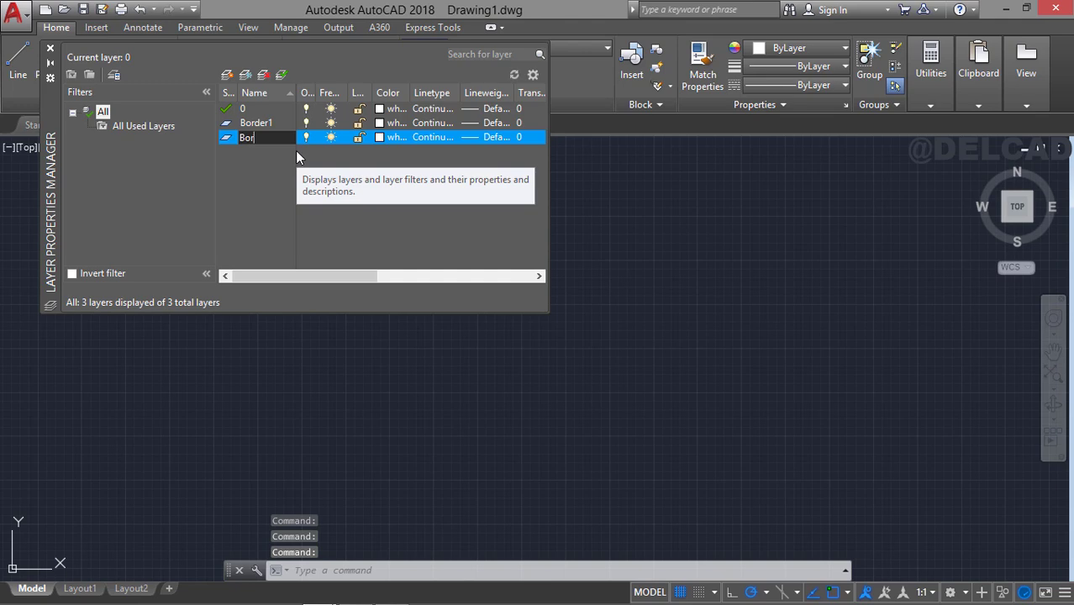
text(der)
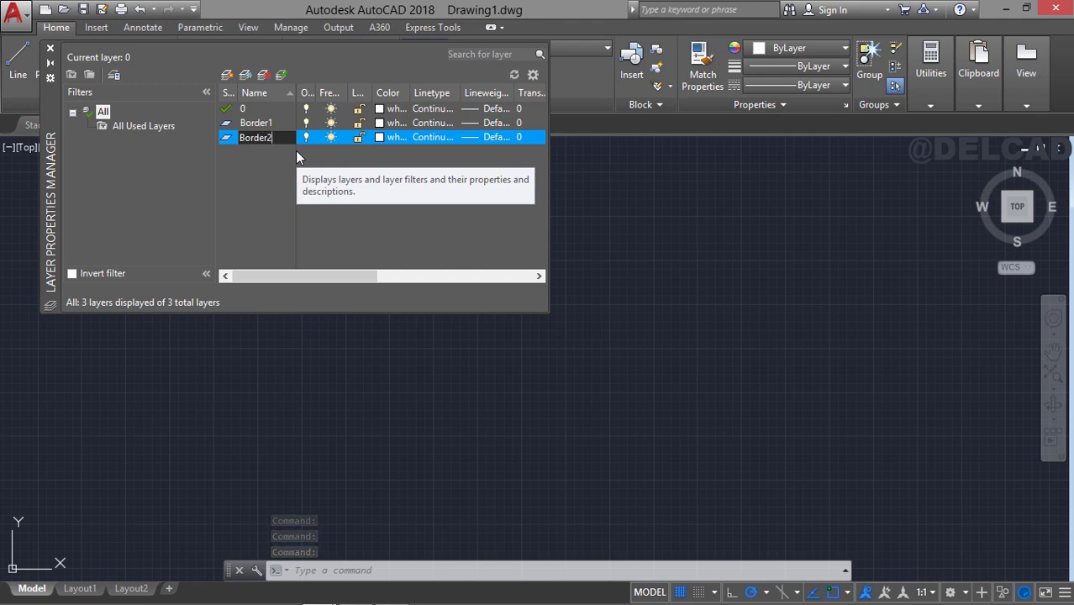
text(2)
key(Return)
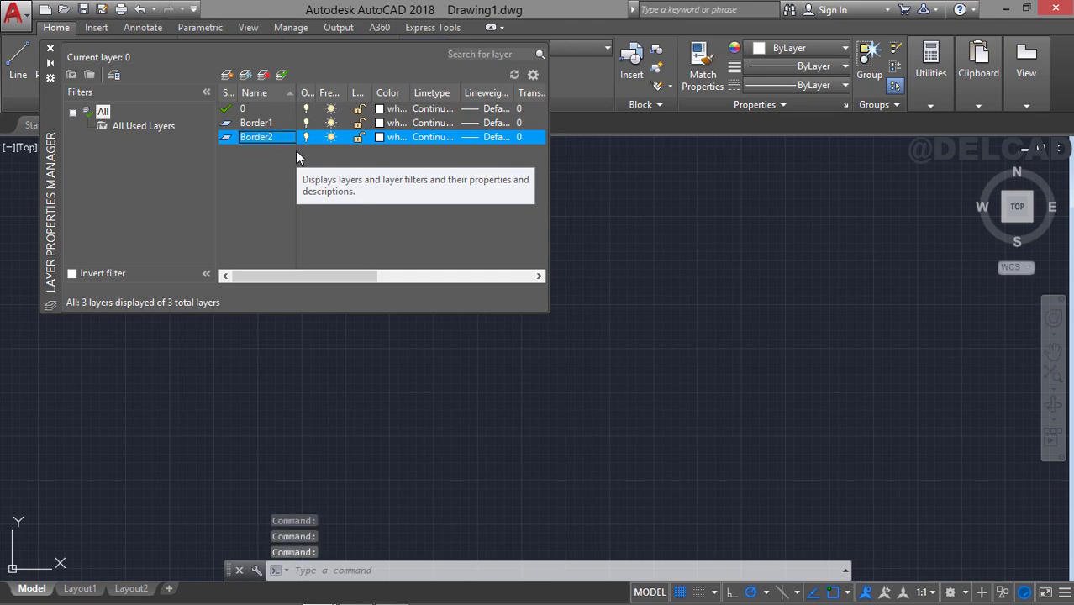
click(227, 75)
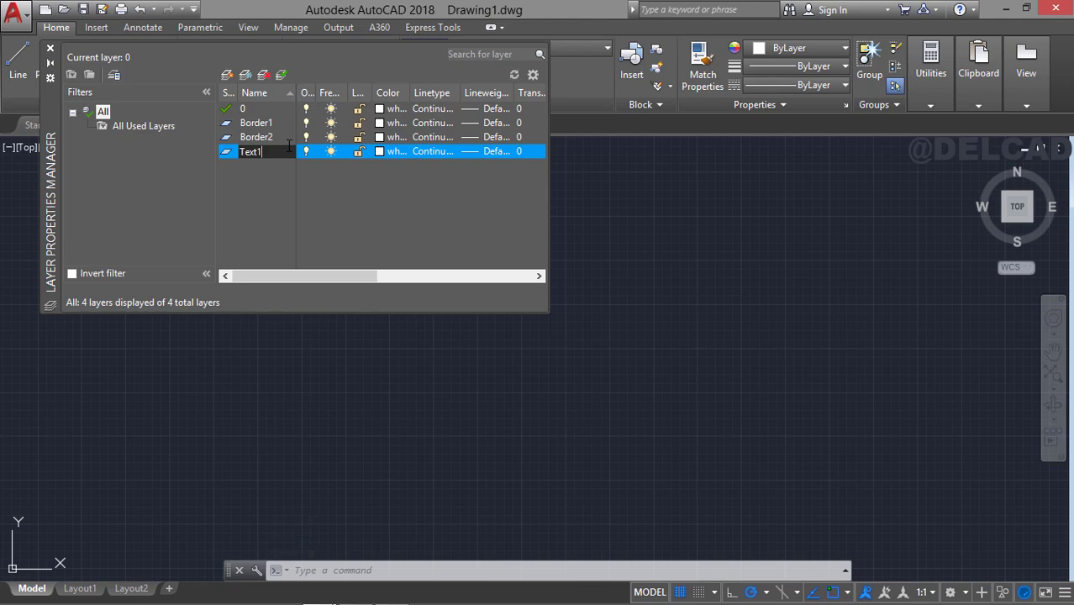
key(Return)
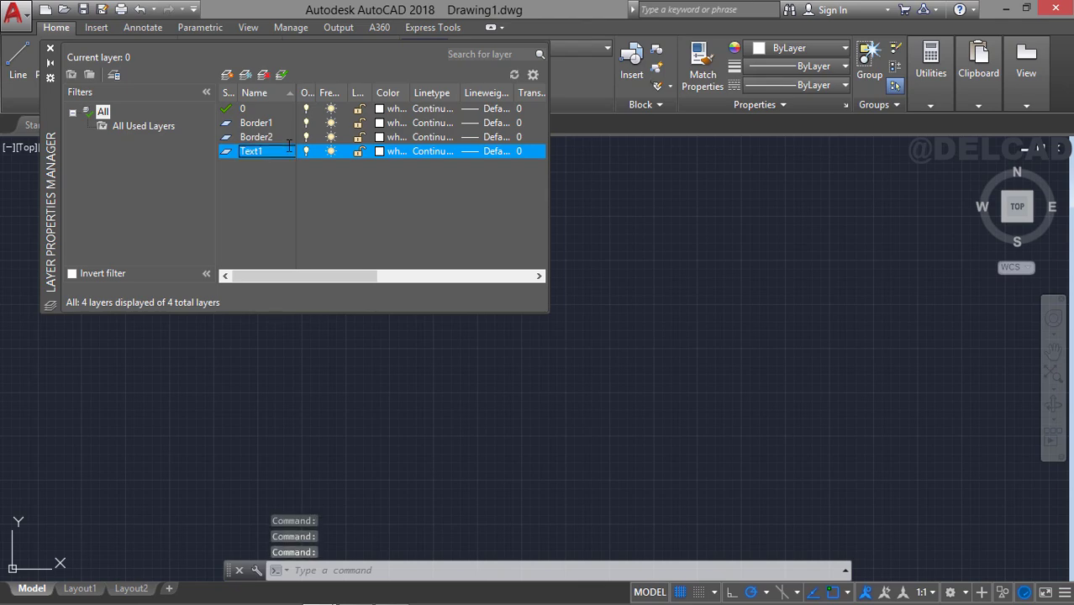
Add another new layer named Text2.
click(227, 75)
text(Text2)
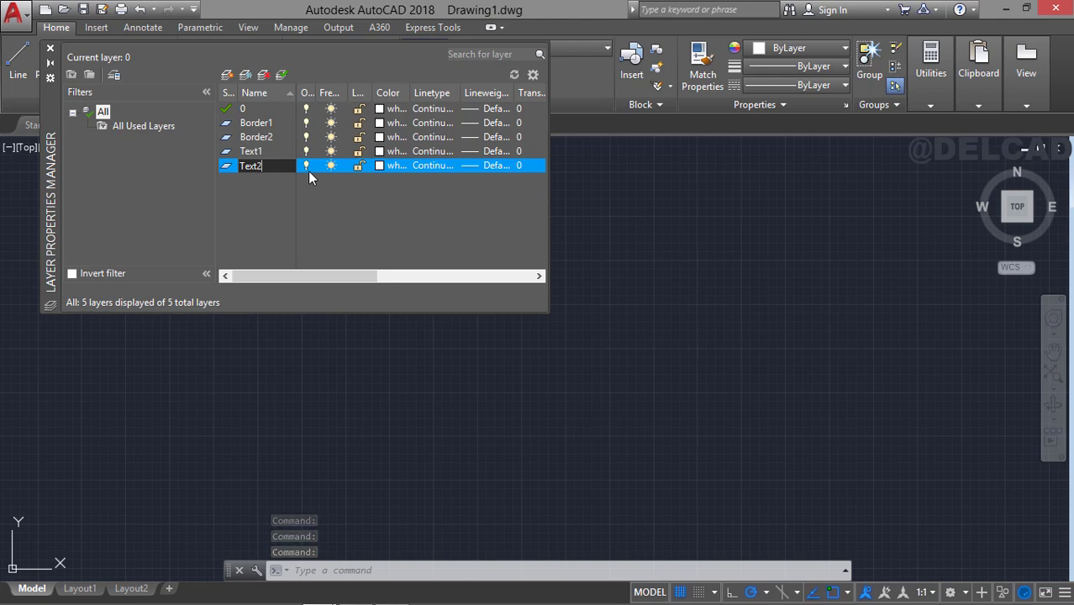
key(Return)
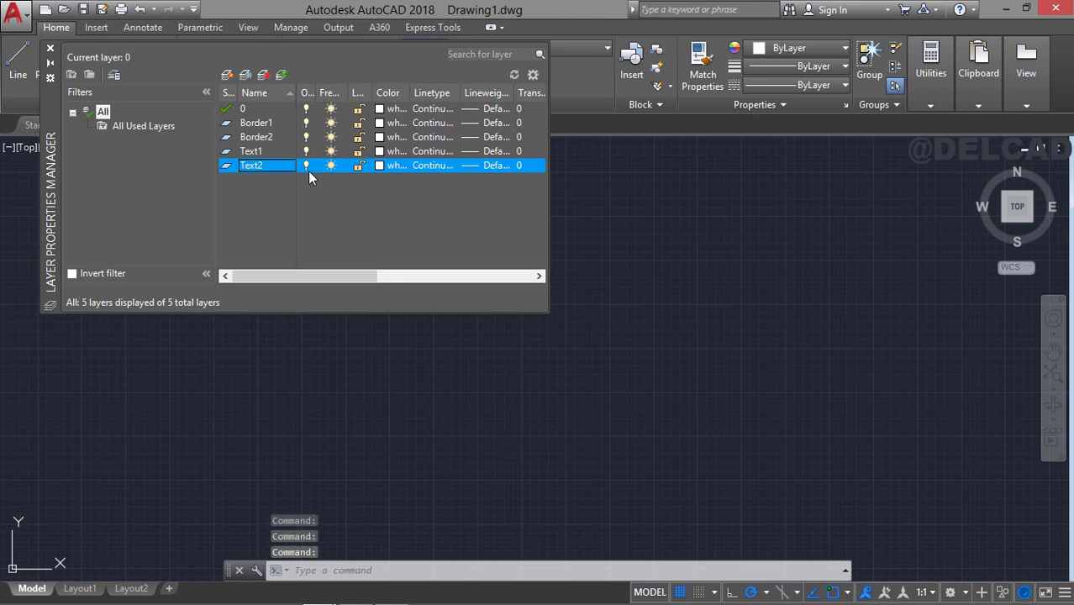
Set the color of layers Border1 and Border2 to blue, index color 170.
click(381, 123)
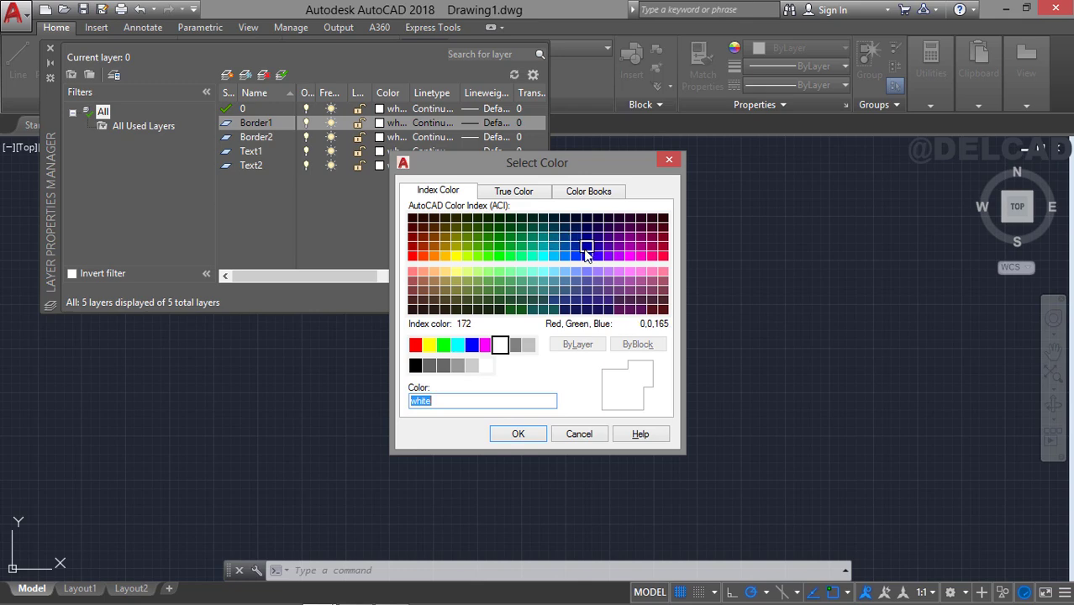
click(585, 249)
click(587, 256)
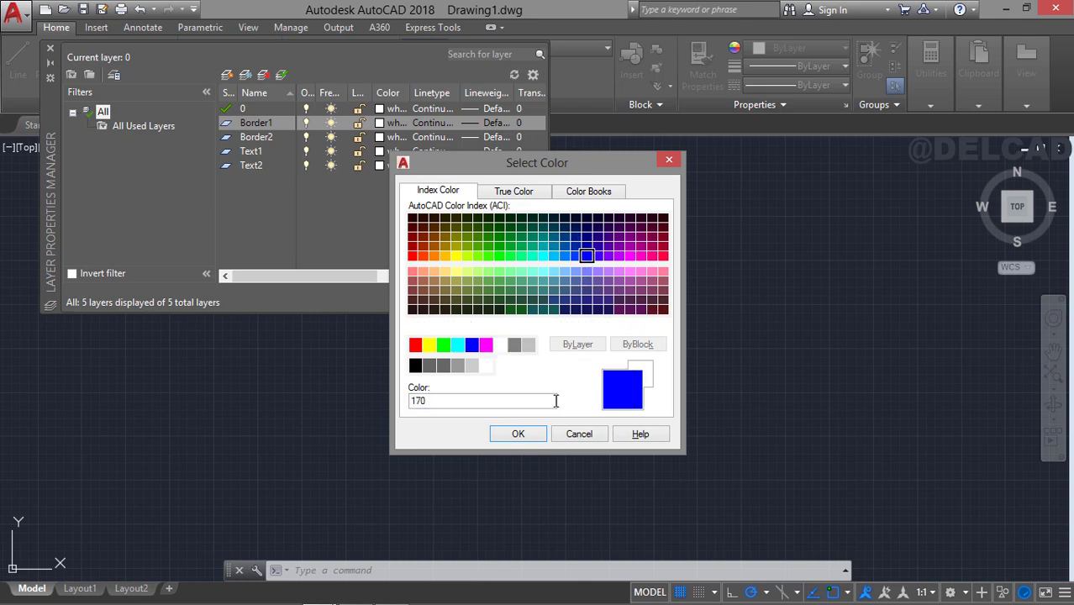
click(541, 435)
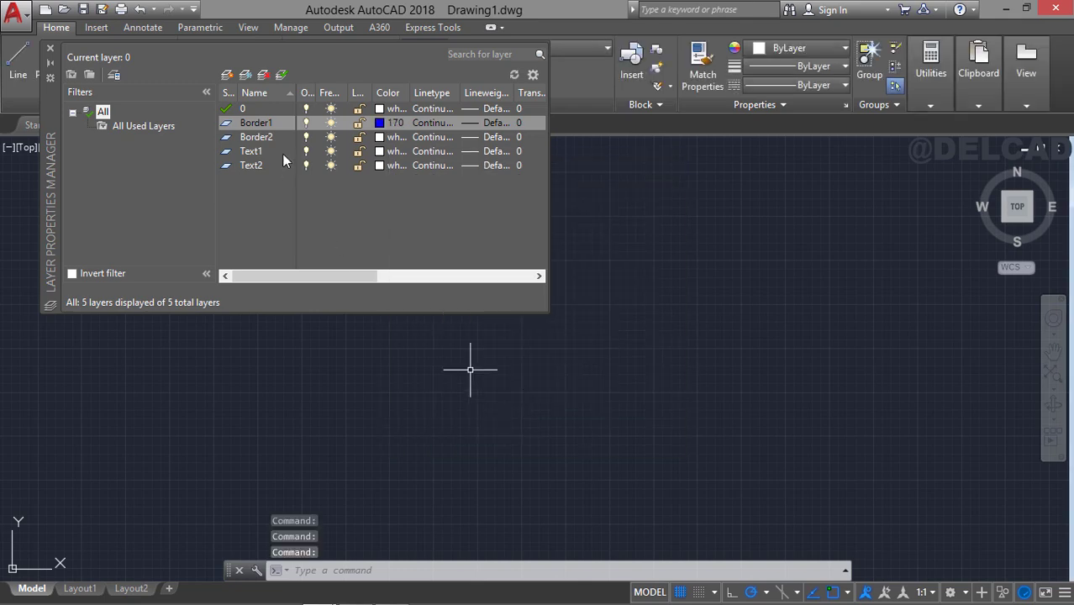
click(379, 137)
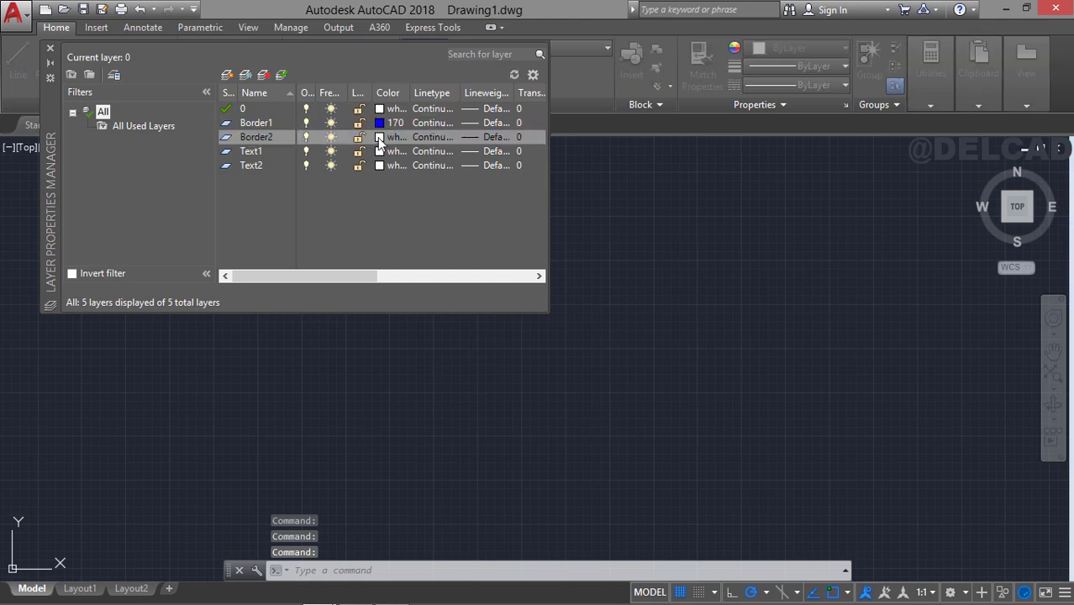
click(586, 259)
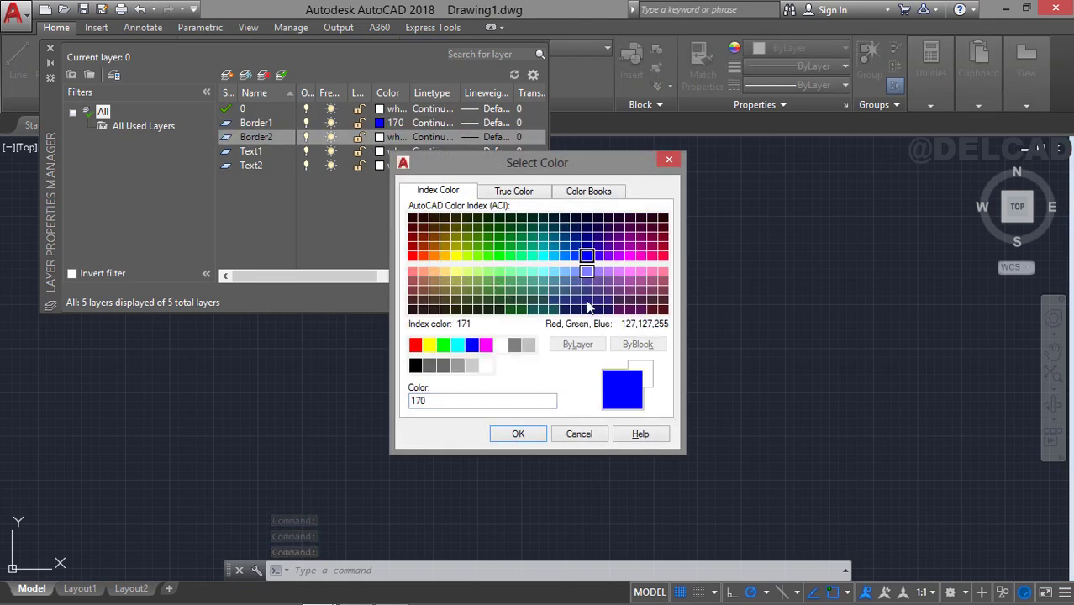
click(530, 434)
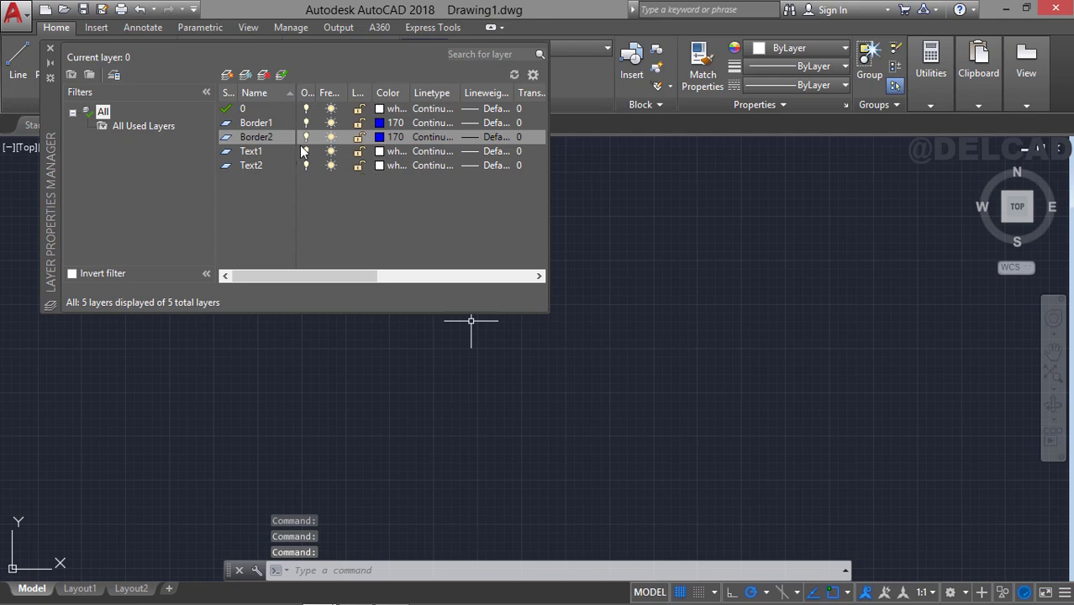
Set the lineweight of layer Border2 to 0.30 mm.
click(485, 144)
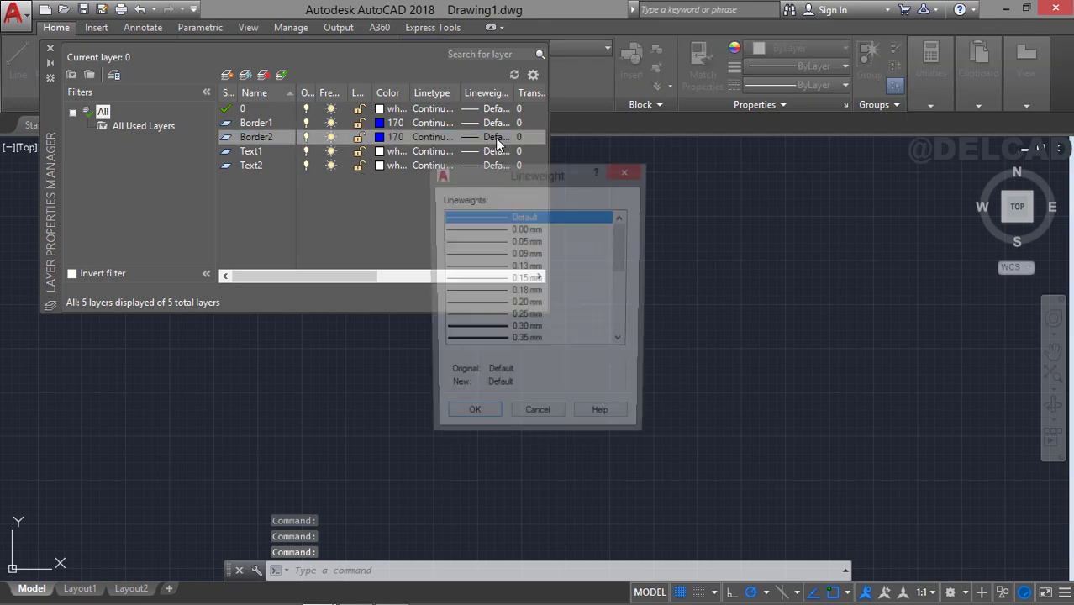
click(517, 330)
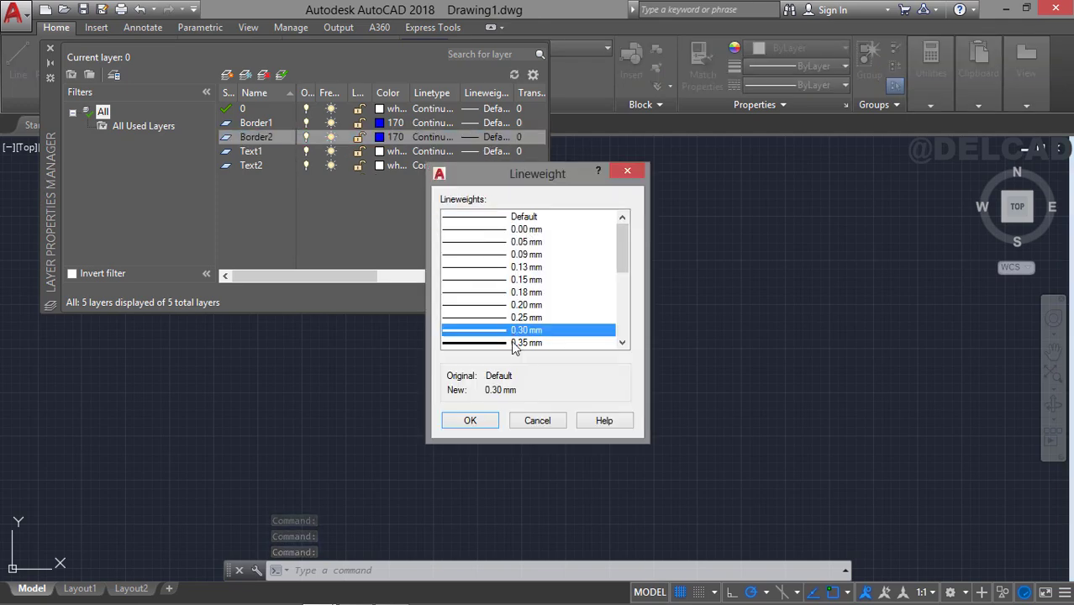
click(470, 421)
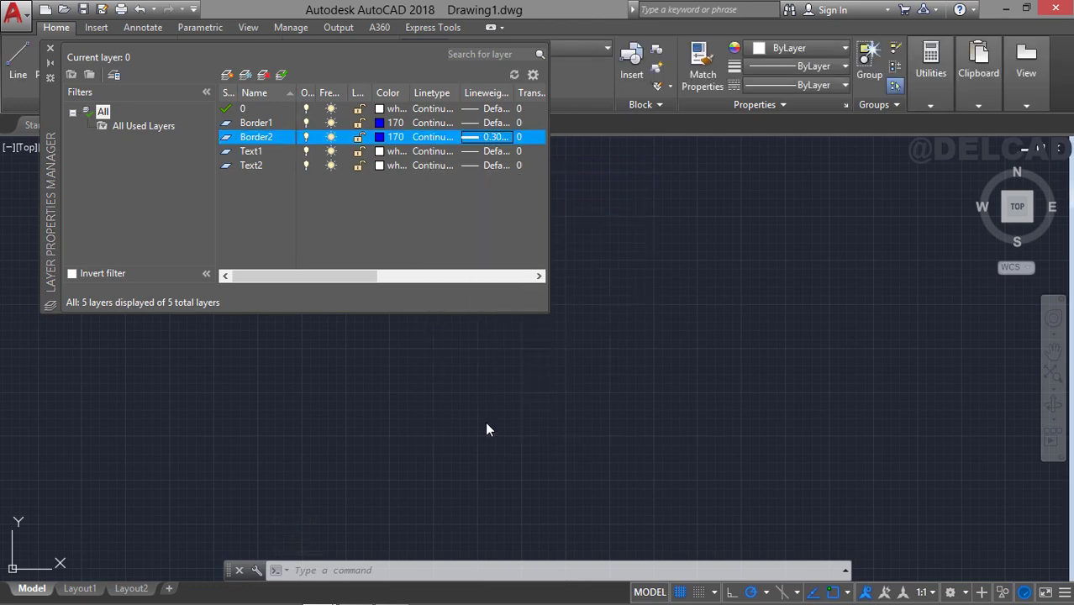
Set layer Text1 to index color 170 and layer Text2 to red, index color 10, then close the layer properties manager.
click(278, 152)
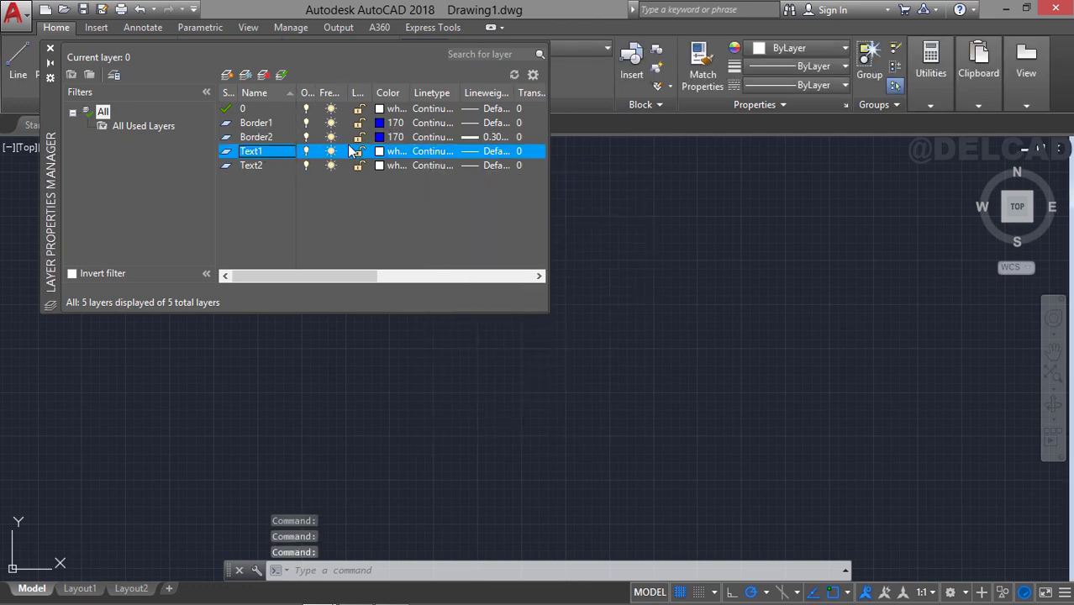
click(391, 153)
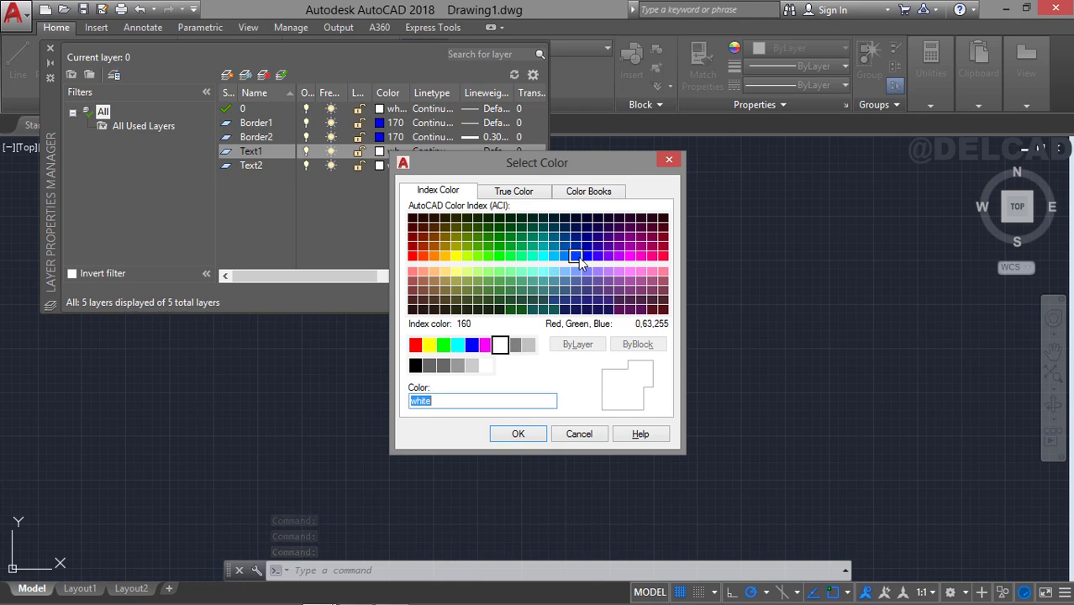
click(586, 258)
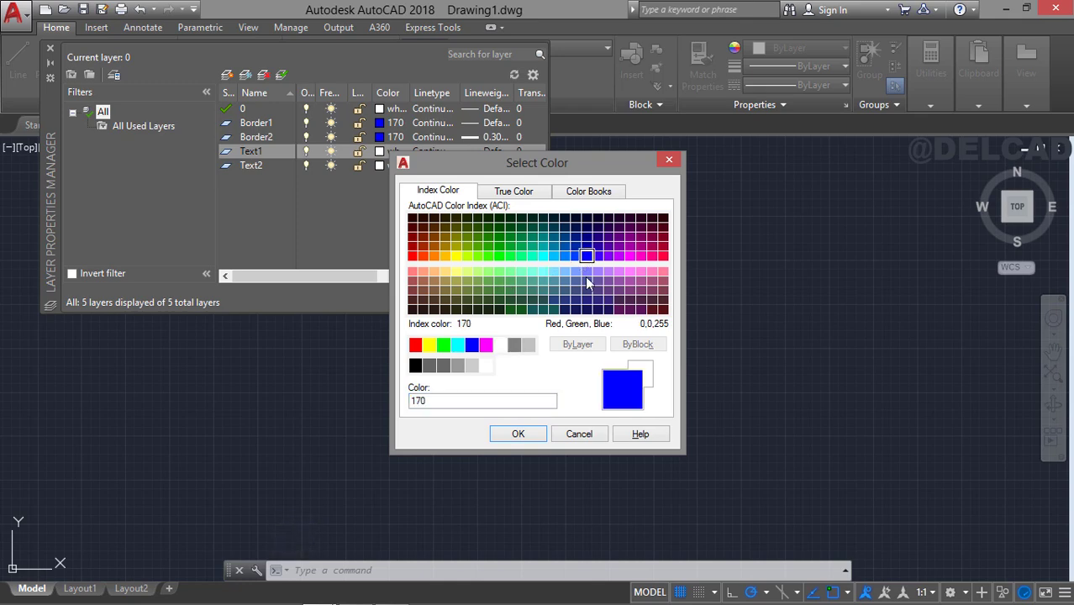
click(516, 433)
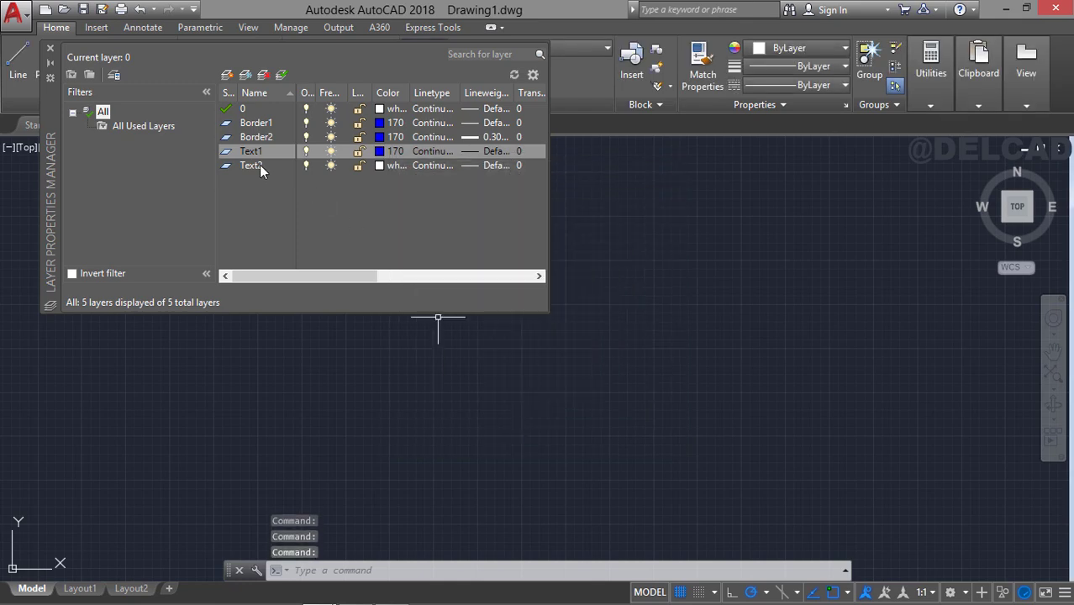
click(379, 166)
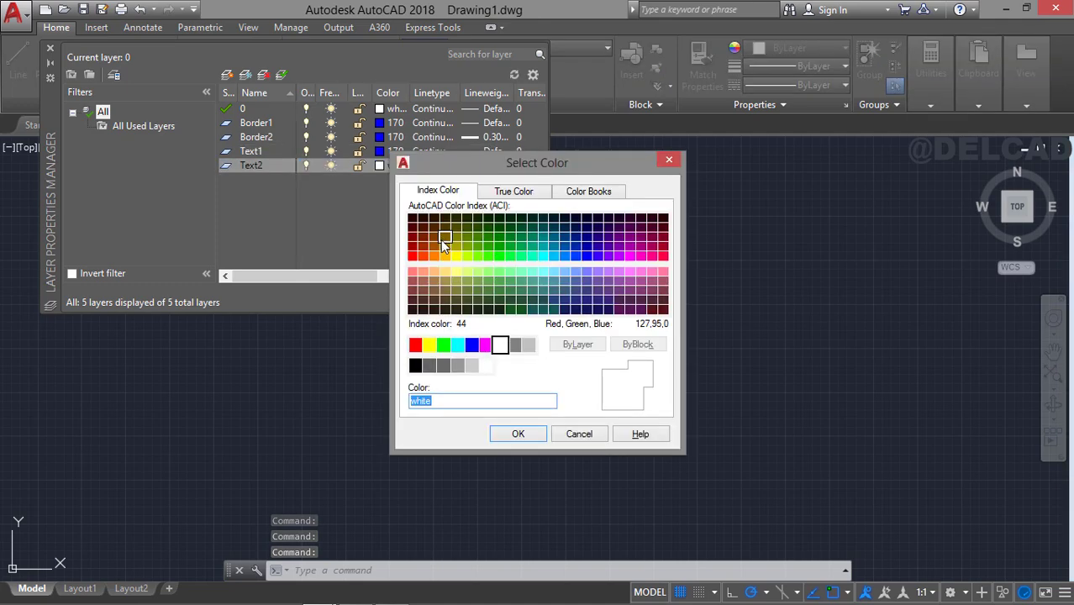
click(413, 255)
click(518, 433)
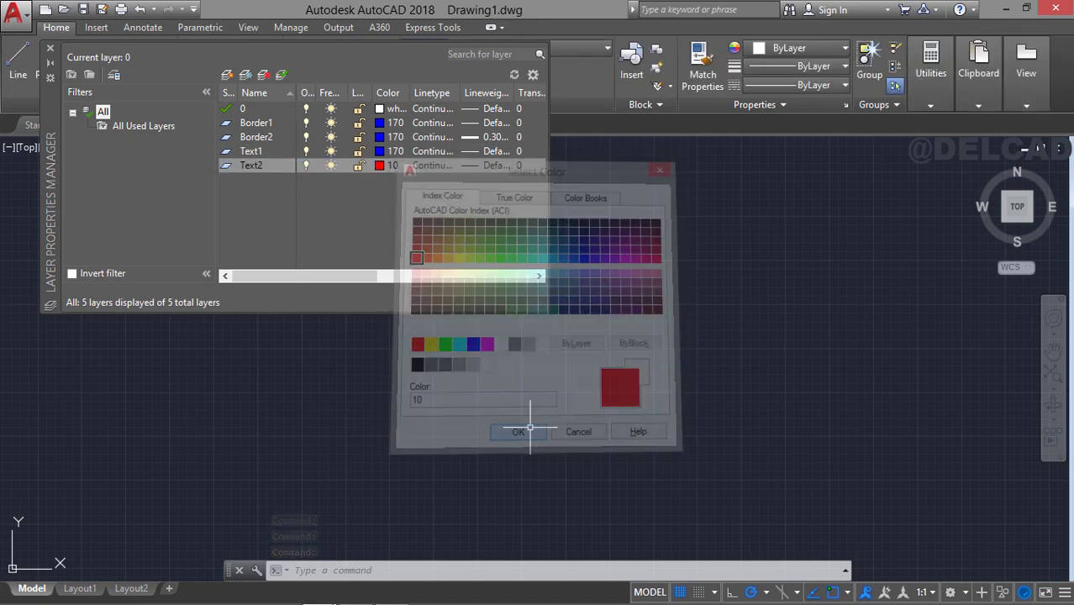
click(49, 49)
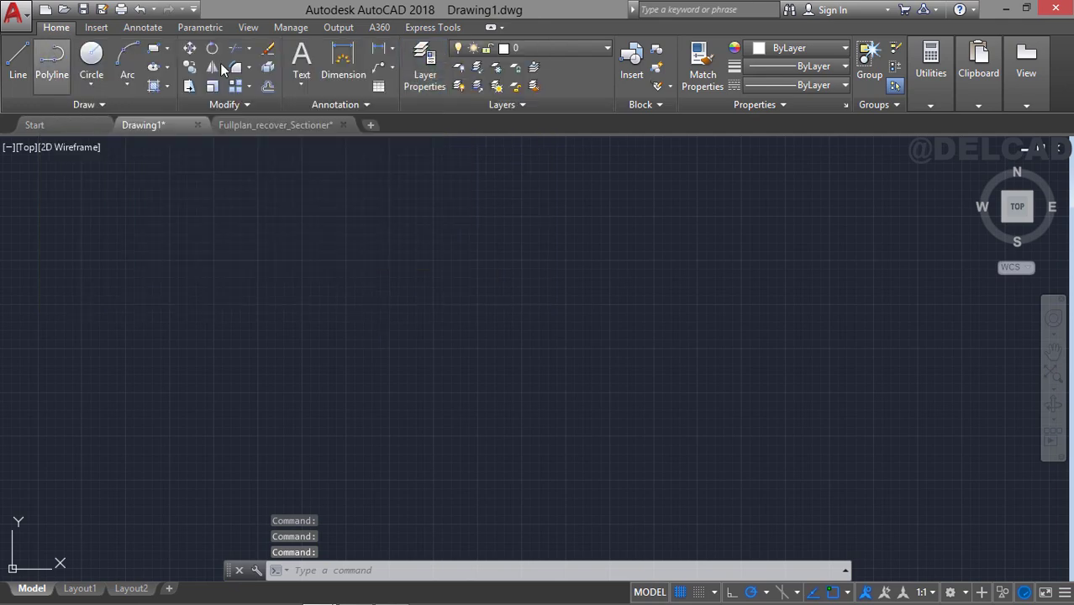
Draw a rectangle 420 wide by 297 high as the sheet outline in the empty drawing area.
mouse_move(419, 141)
middle_down()
mouse_move(431, 154)
mouse_move(404, 129)
middle_up()
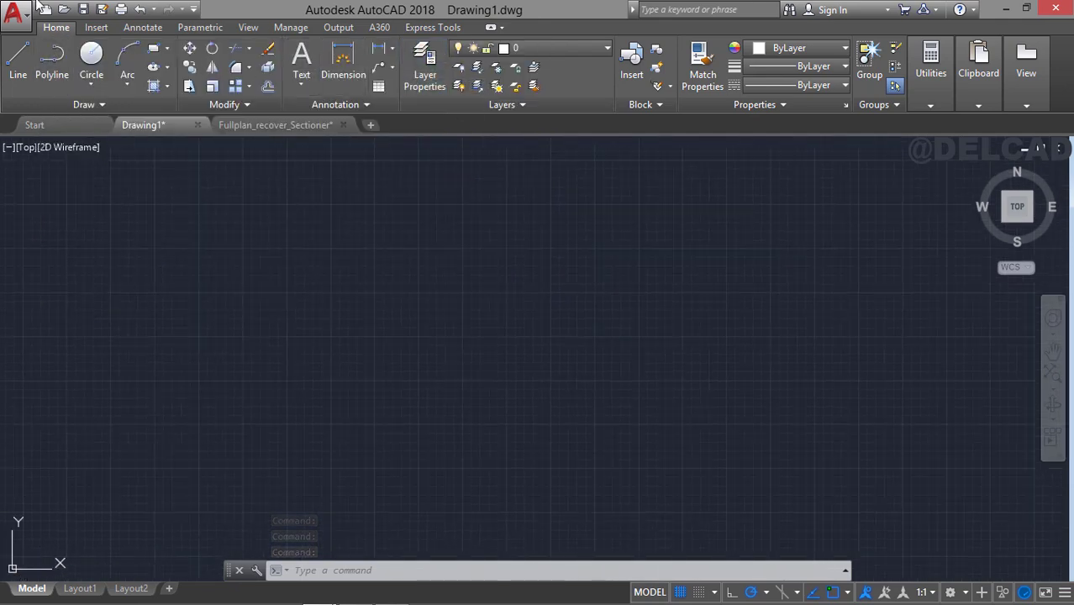
click(153, 48)
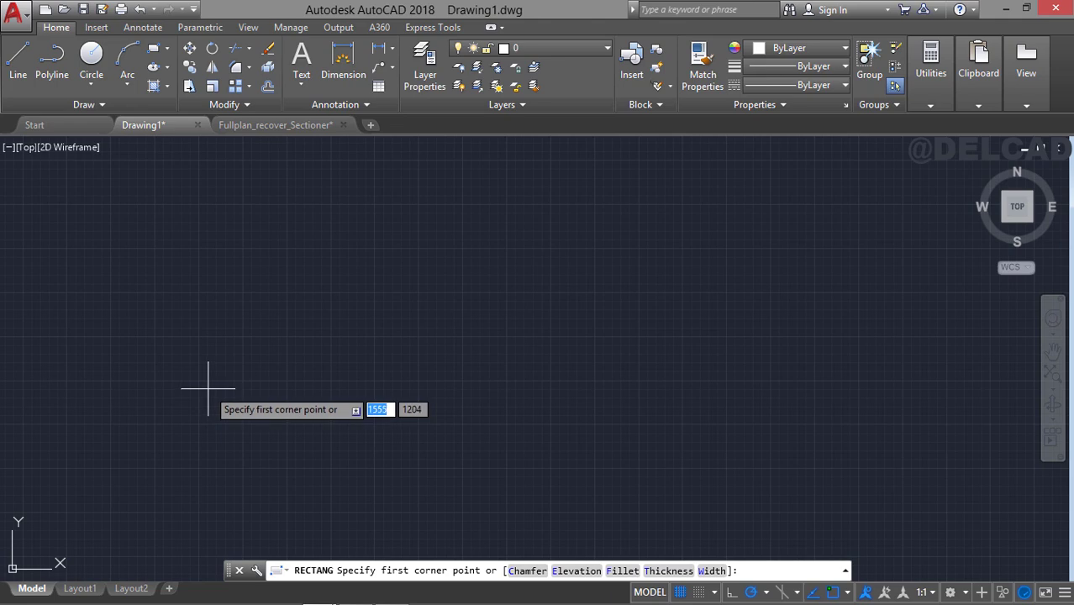
click(199, 467)
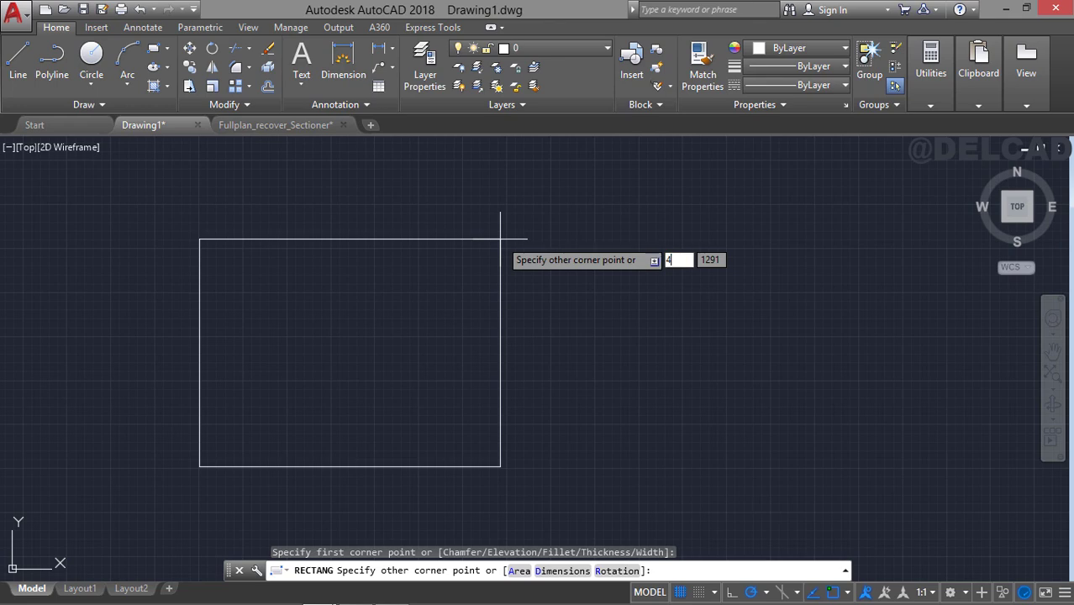
text(420)
key(Tab)
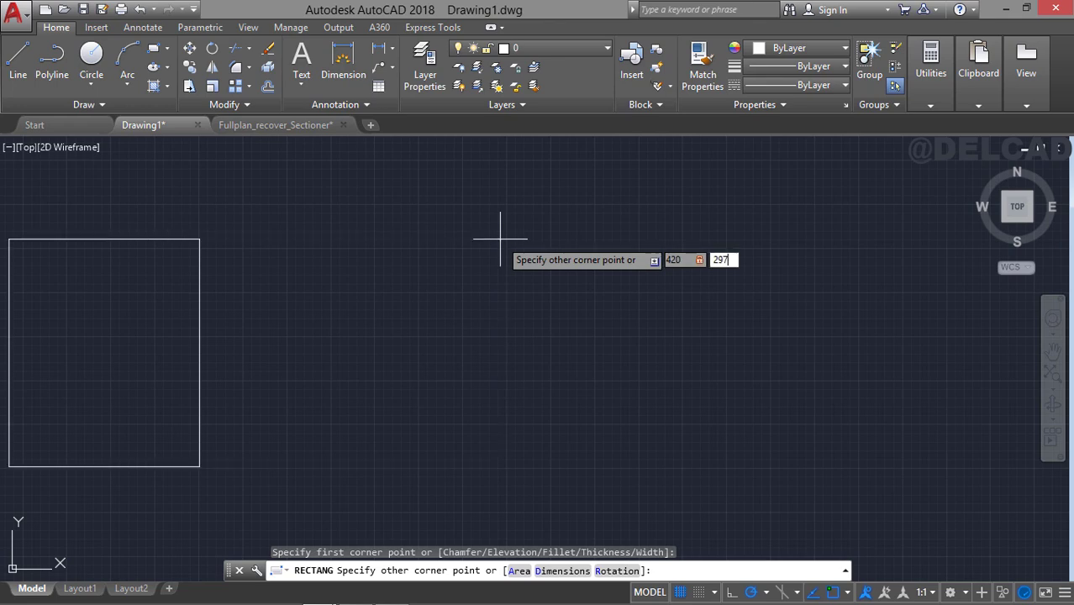
text(297)
key(Return)
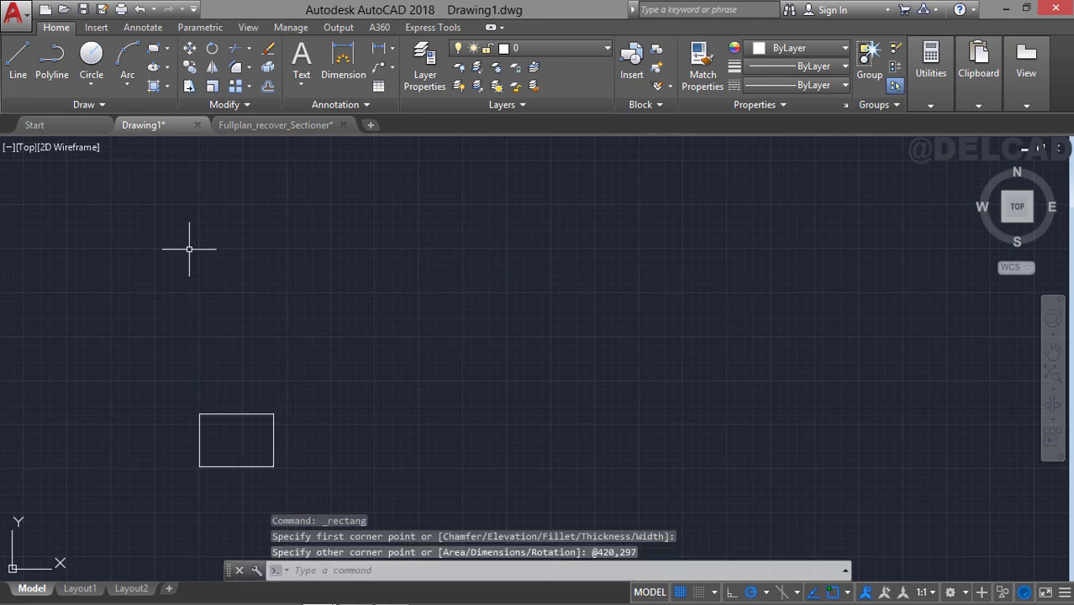
click(1055, 383)
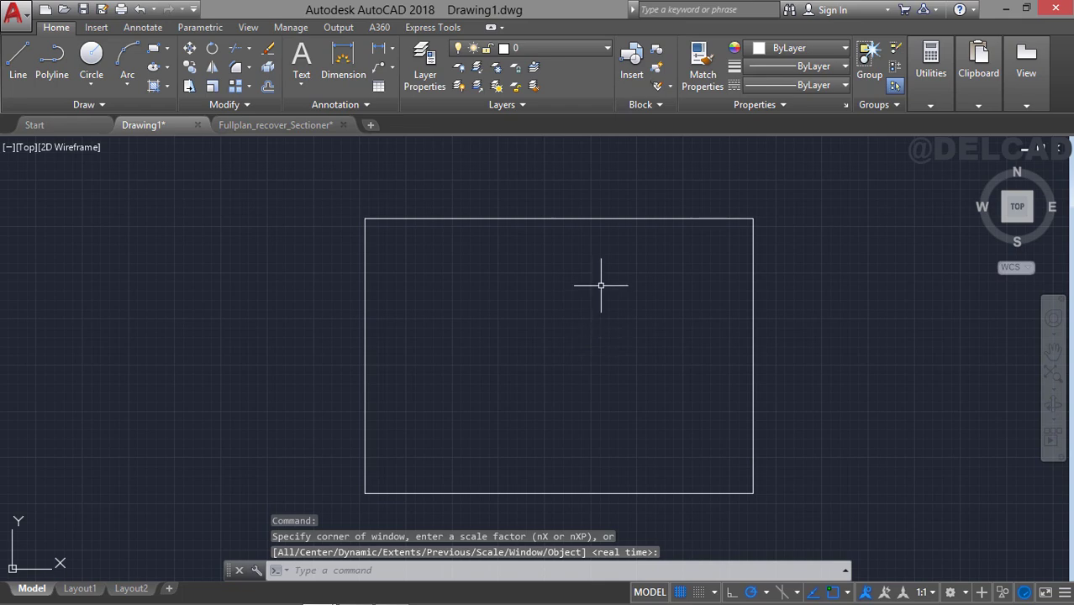
key(Escape)
Move the sheet rectangle to layer Border1 and make Border1 the current layer.
click(515, 218)
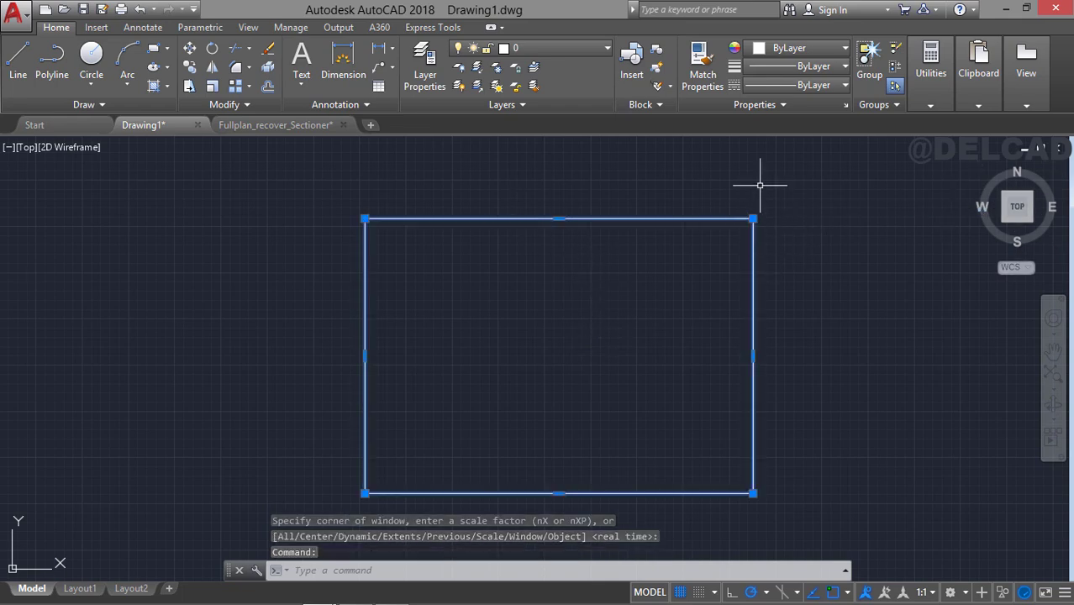
click(585, 53)
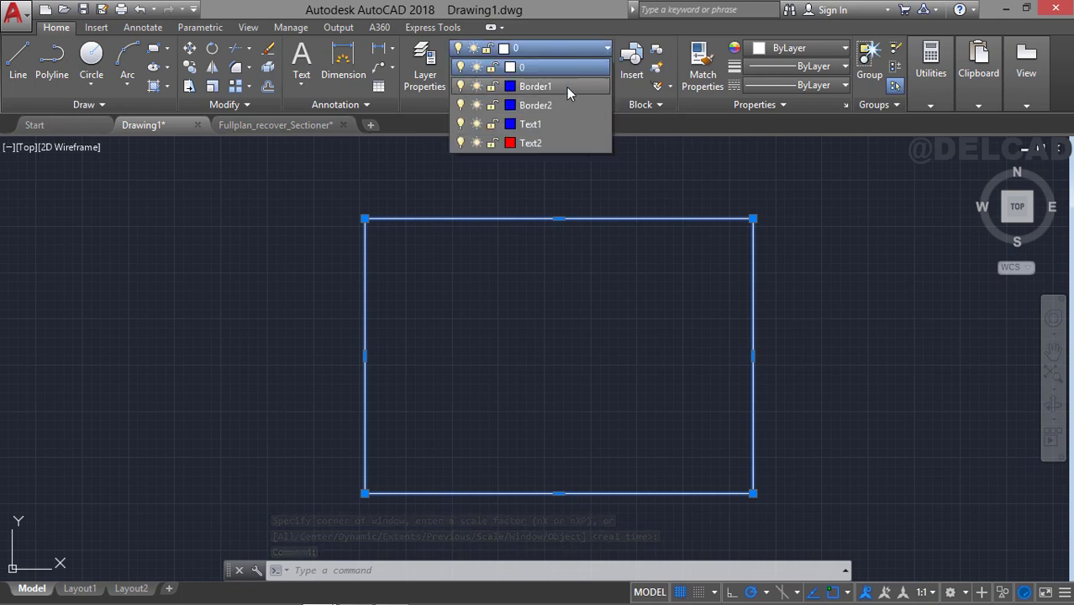
click(567, 87)
click(809, 274)
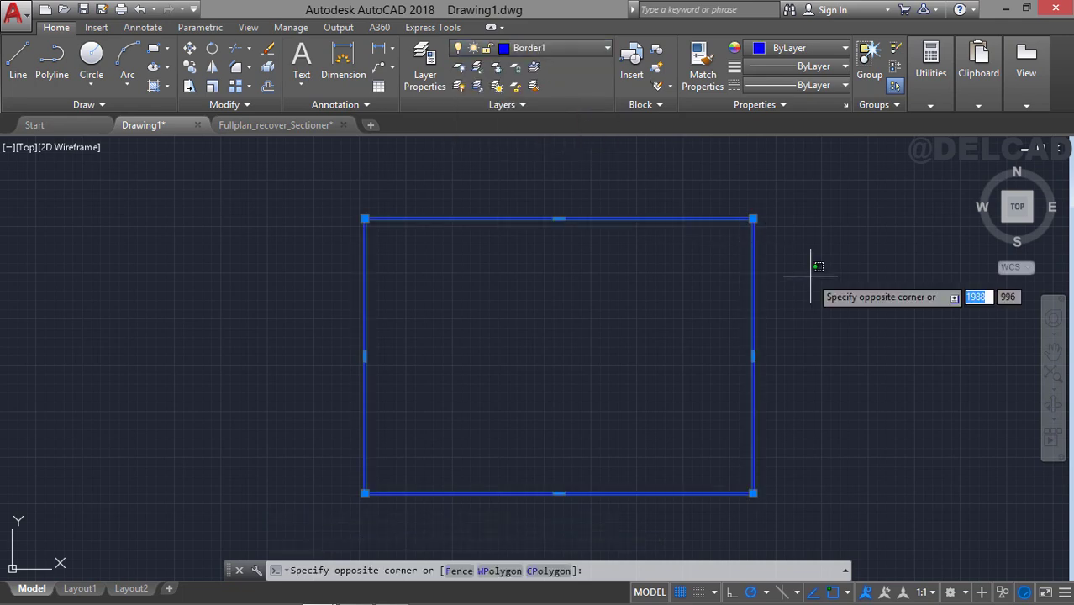
key(Escape)
key(Escape)
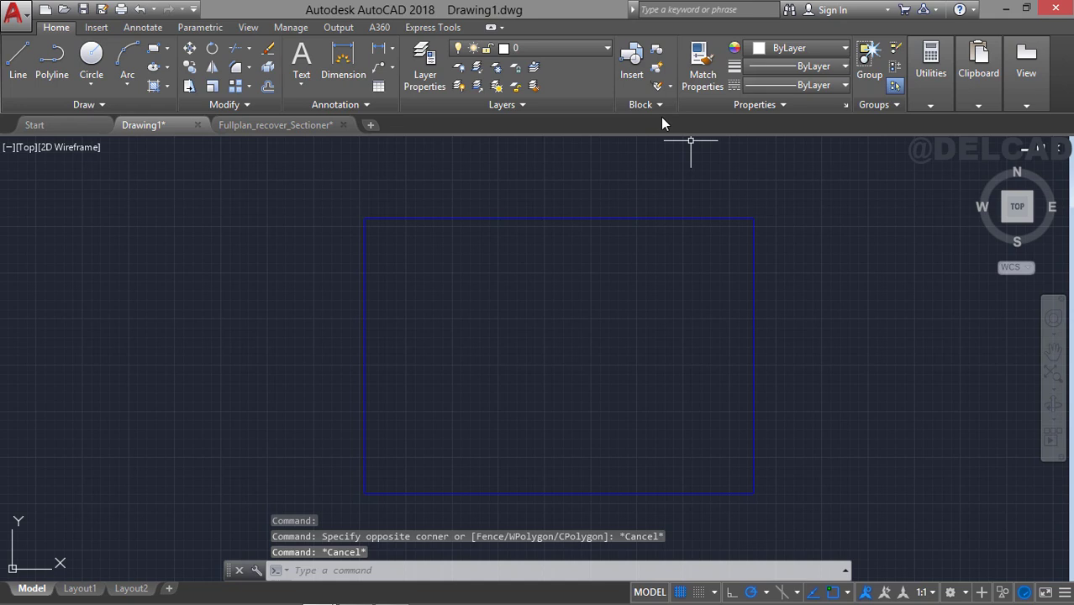
click(574, 48)
click(579, 92)
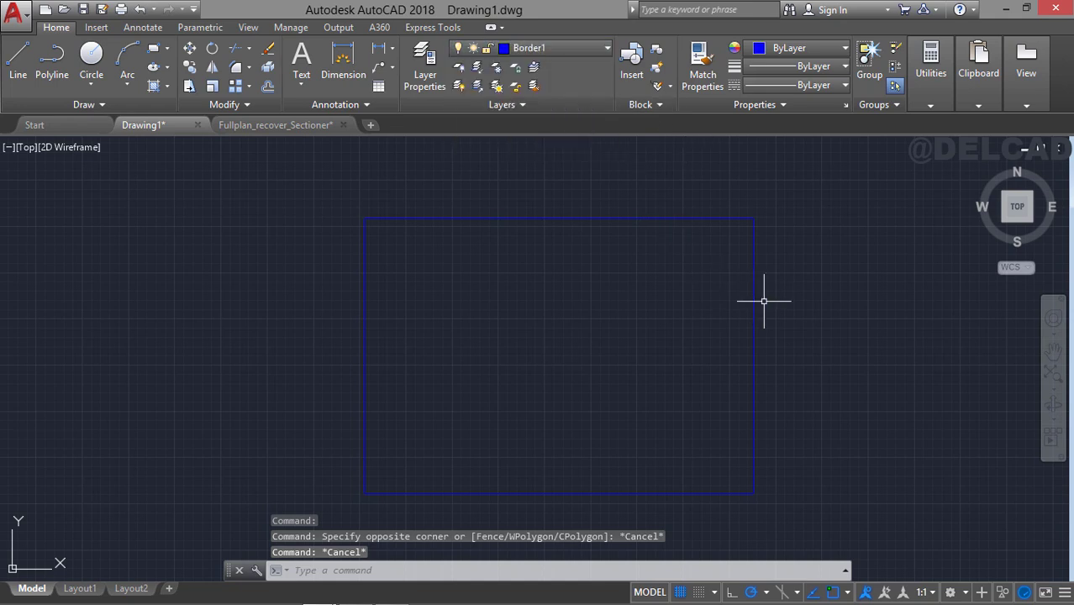
Offset the sheet rectangle inward by a distance of 5.
middle_drag(762, 297, 724, 266)
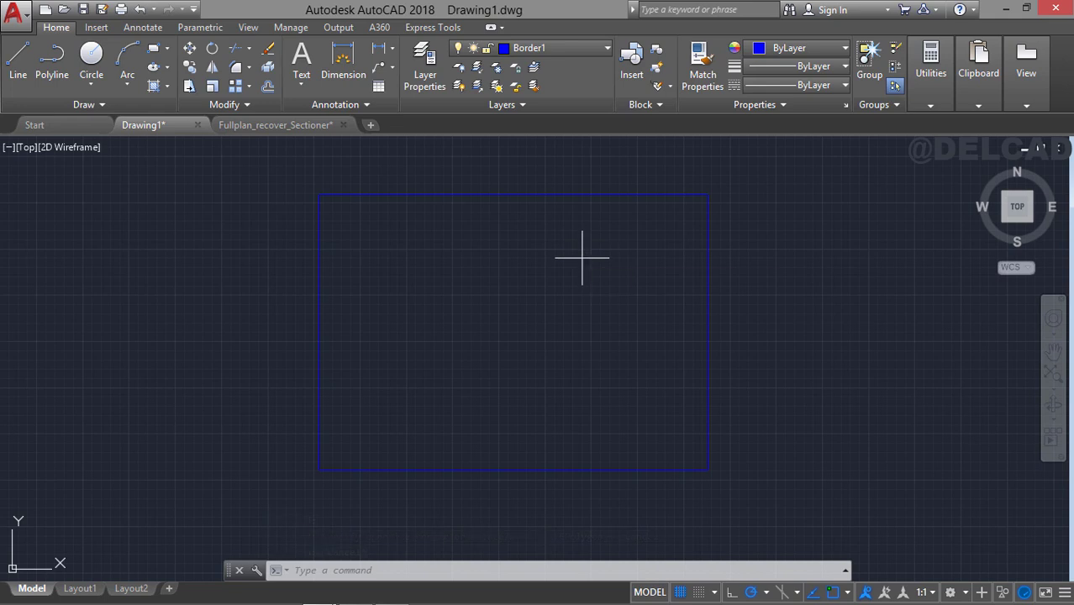
text(o)
key(Return)
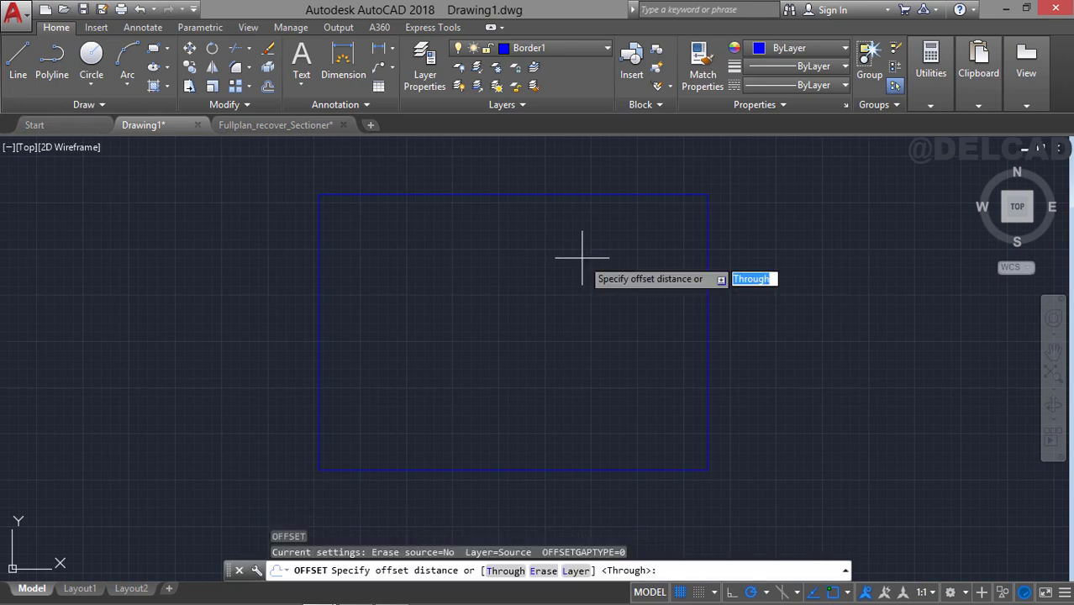
text(5)
key(Return)
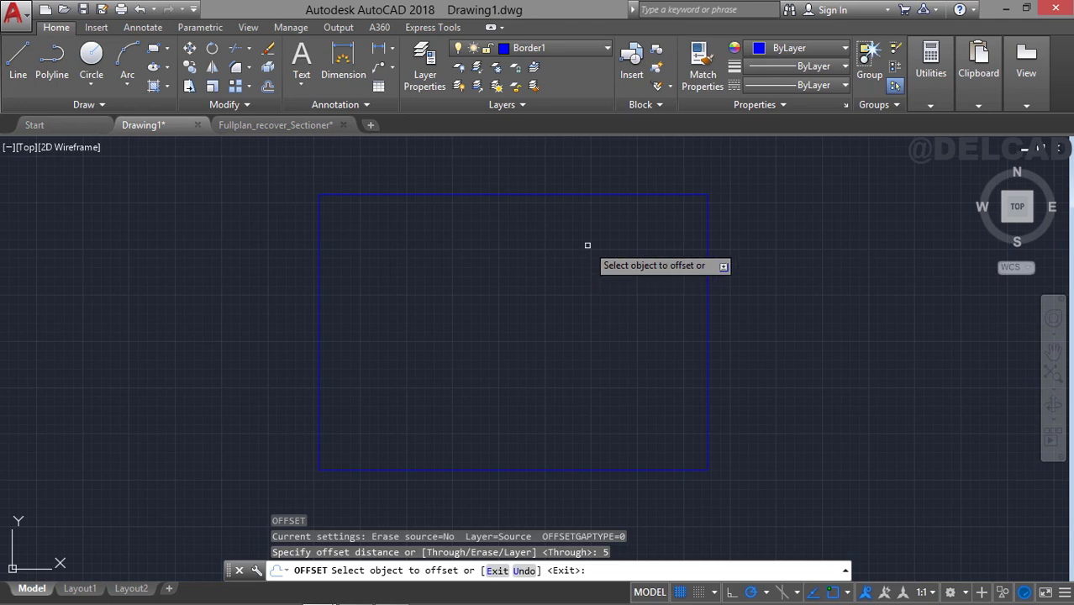
click(587, 197)
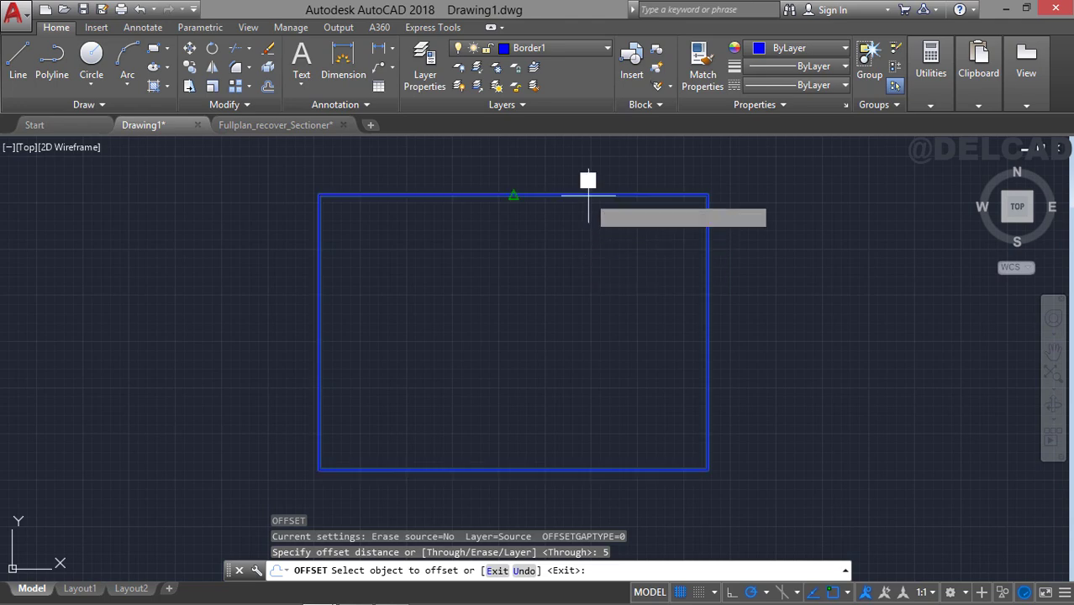
click(592, 262)
mouse_move(592, 267)
middle_down()
mouse_move(612, 295)
mouse_move(590, 268)
middle_up()
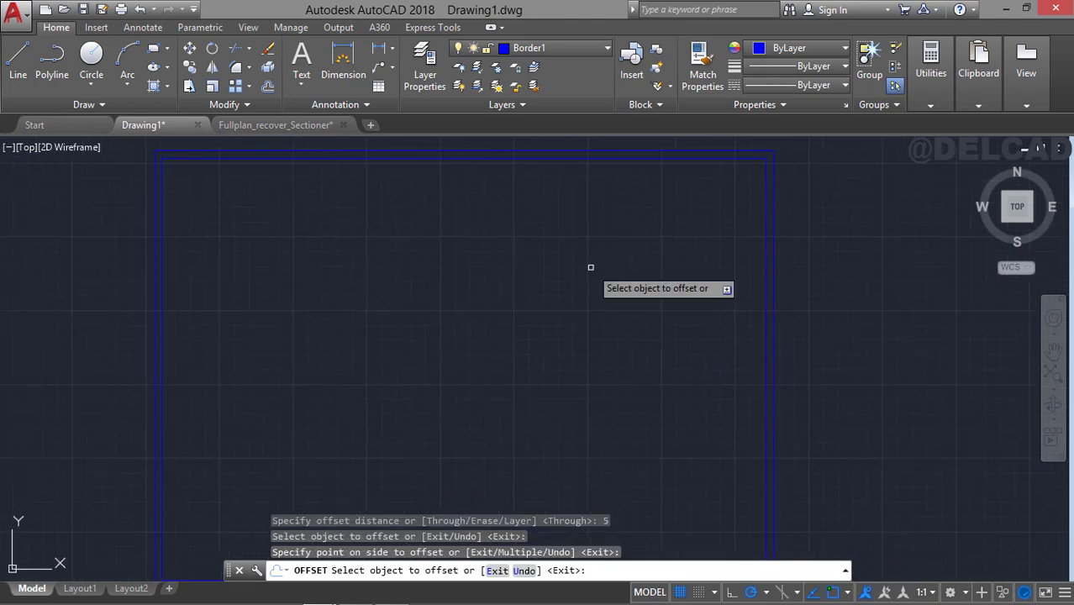
middle_drag(660, 292, 604, 266)
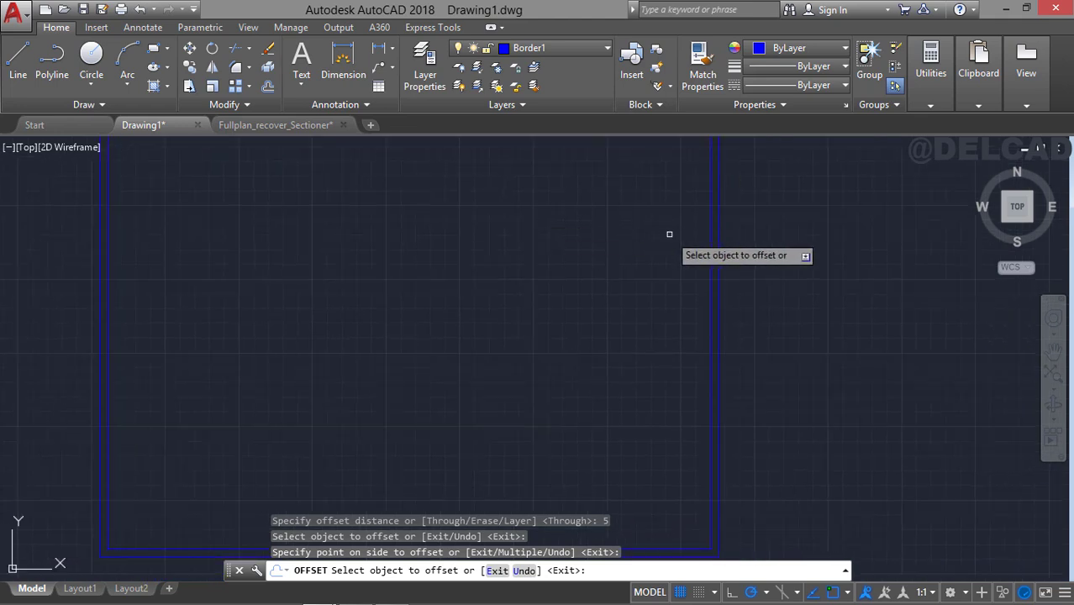
Explode the inner border rectangle into separate lines.
key(Escape)
click(710, 272)
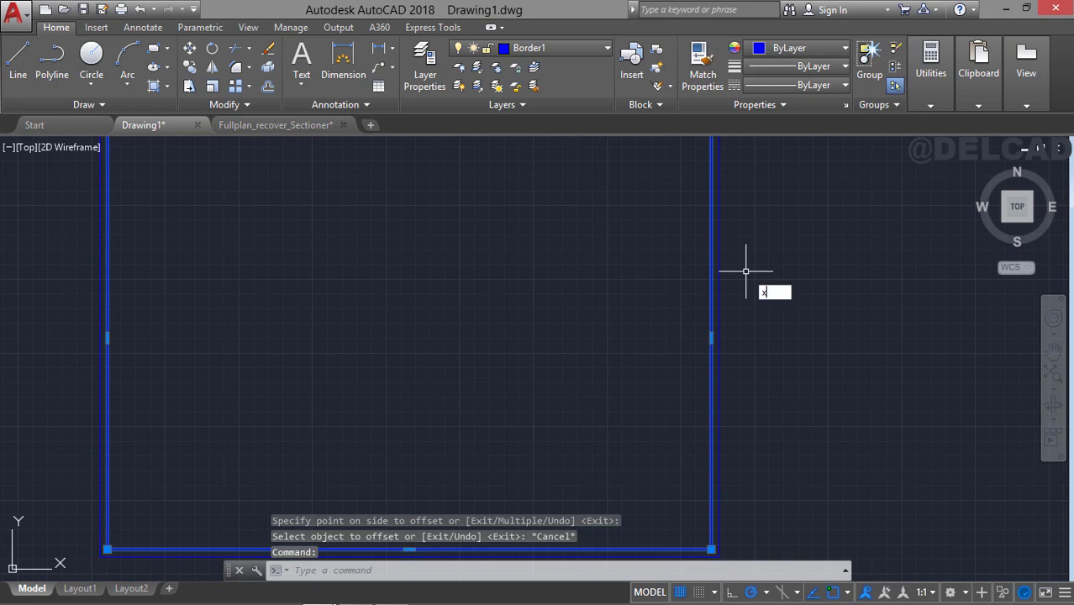
key(Return)
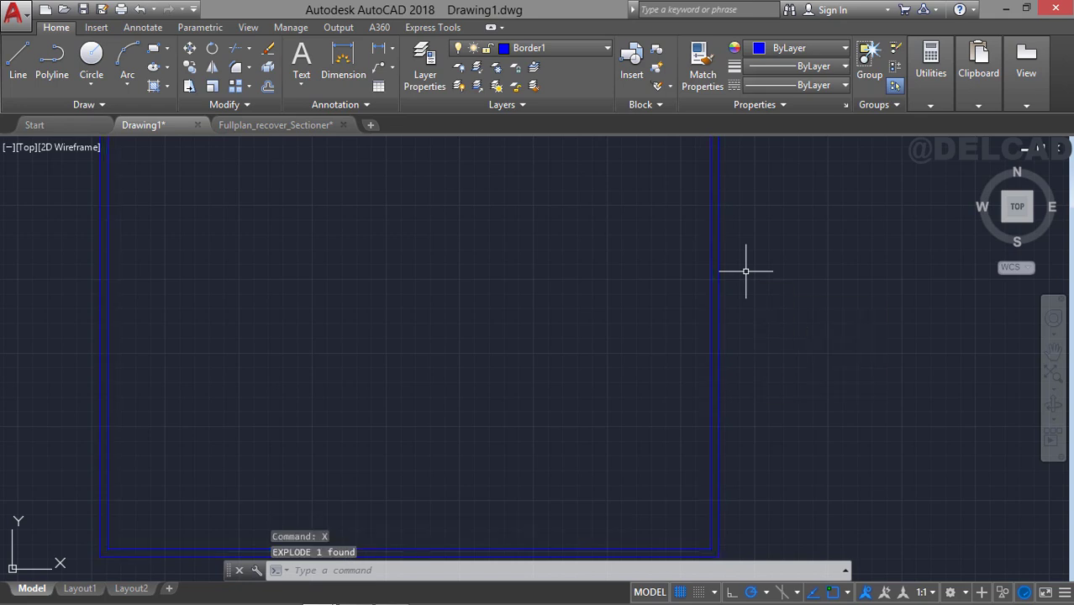
Offset the inner border's right vertical line 60 toward the inside of the sheet to form the title block column.
middle_drag(743, 199, 751, 252)
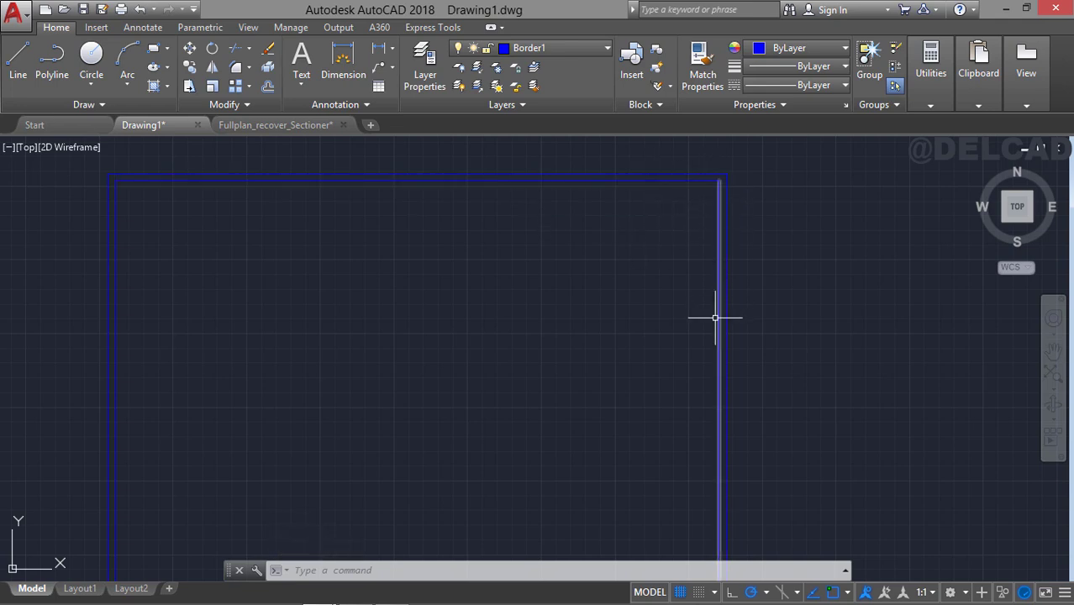
text(o)
key(Return)
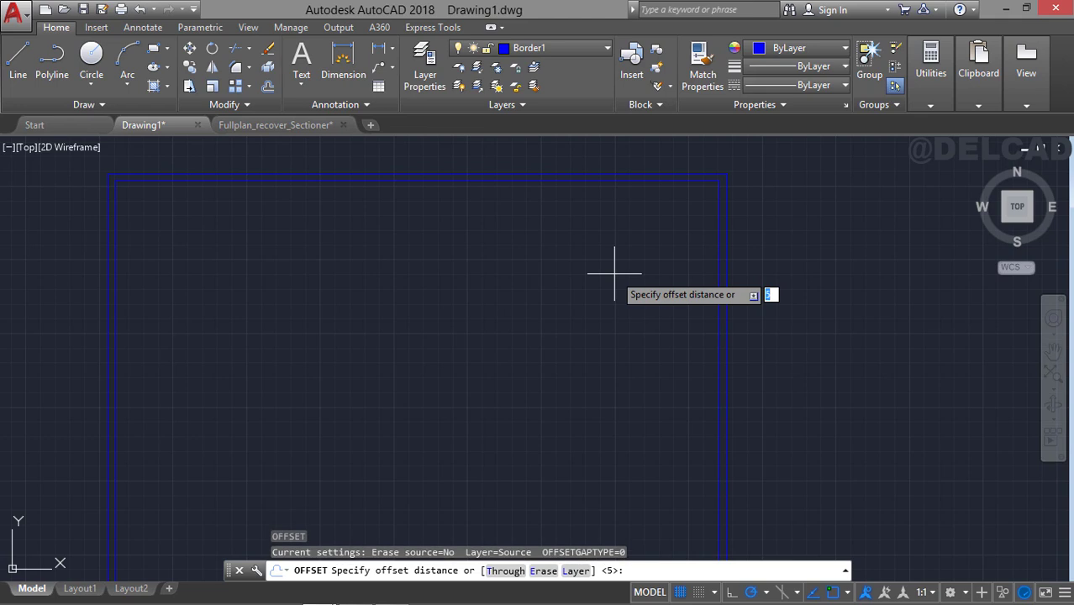
key(Return)
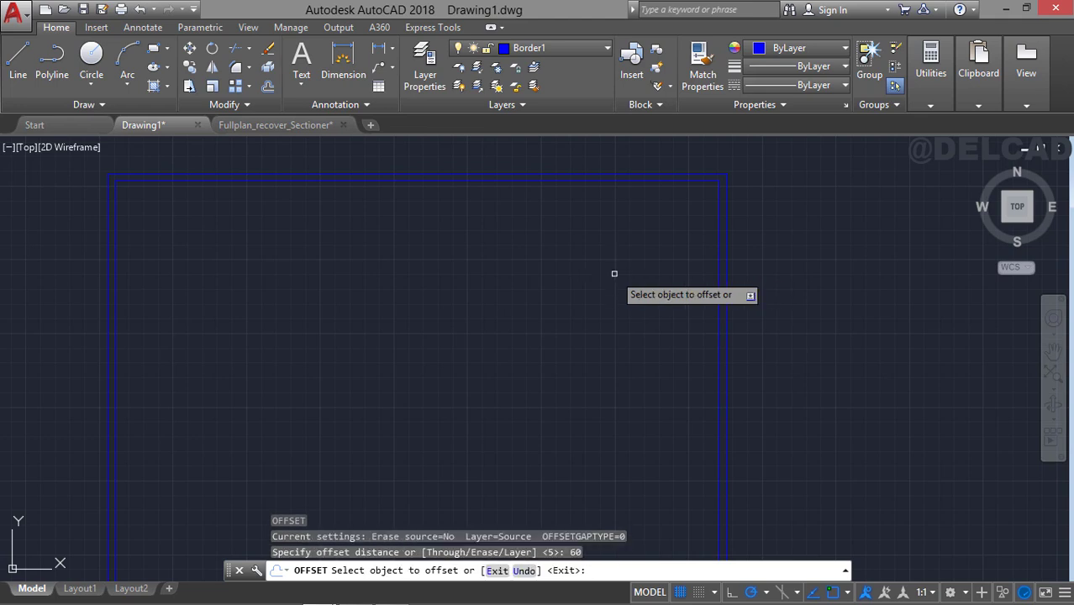
click(720, 241)
click(631, 269)
middle_drag(655, 322, 655, 248)
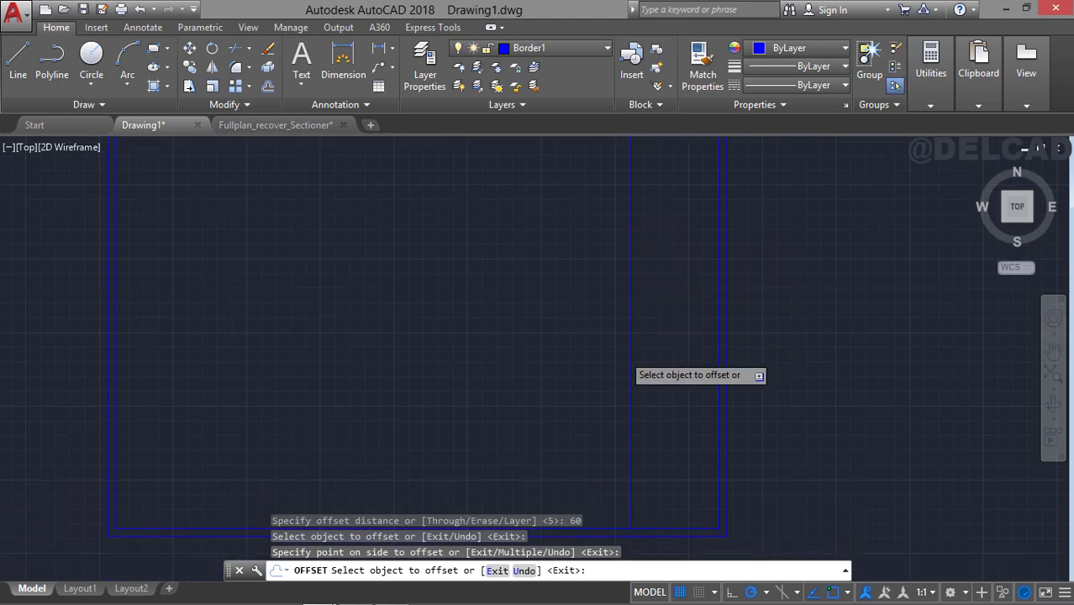
scroll(635, 374, down, 2)
middle_drag(578, 334, 568, 315)
scroll(568, 314, up, 2)
middle_drag(450, 351, 493, 289)
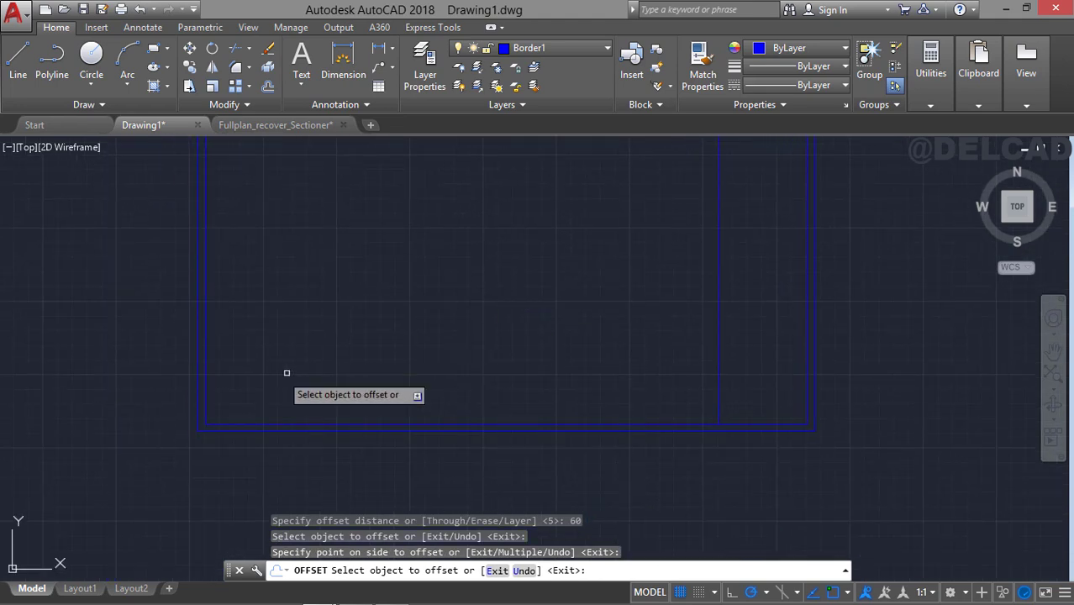
key(Escape)
Move the UCS origin to the outer sheet rectangle's lower-left corner and turn off the grid display.
click(13, 542)
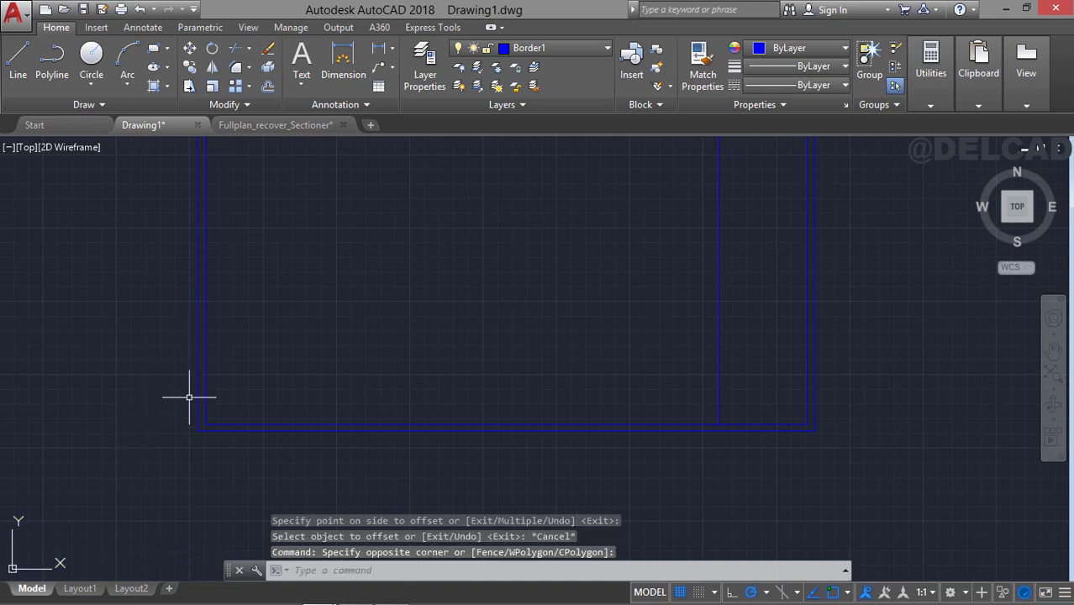
click(12, 529)
mouse_move(12, 569)
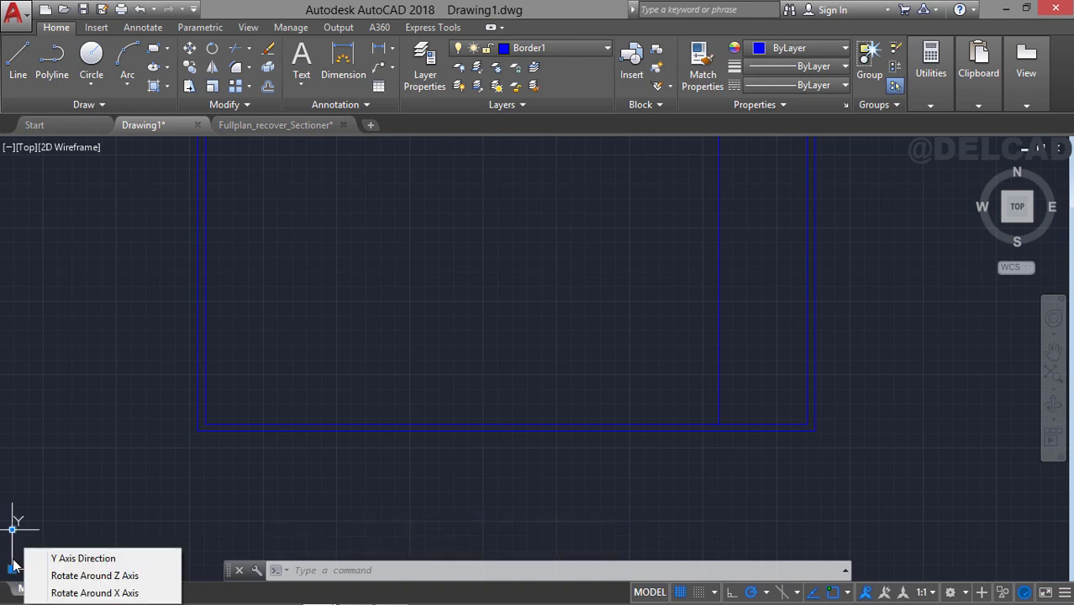
click(12, 569)
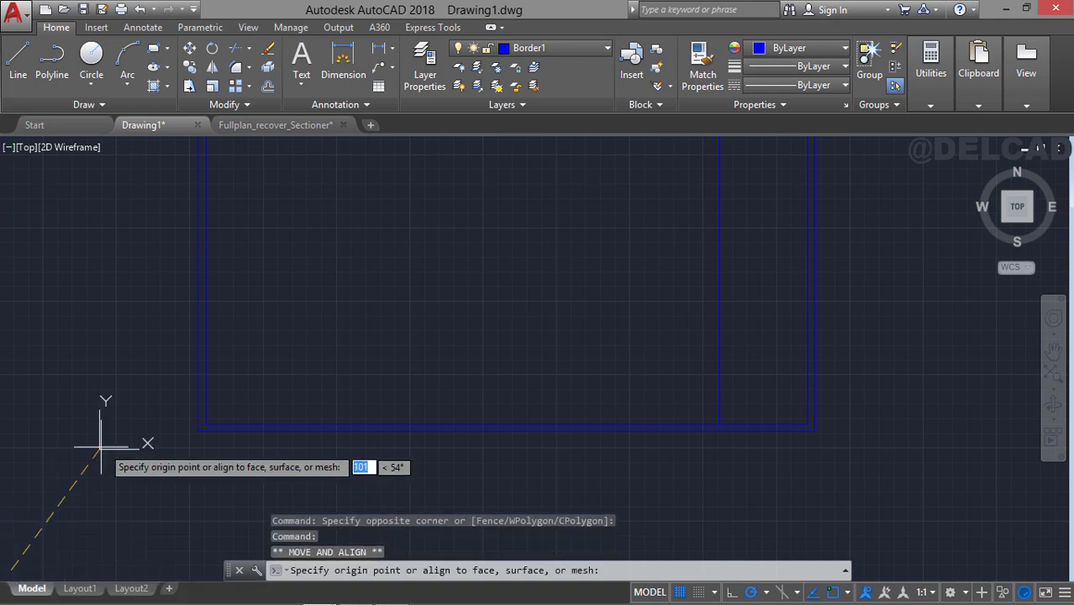
scroll(180, 450, up, 3)
click(202, 422)
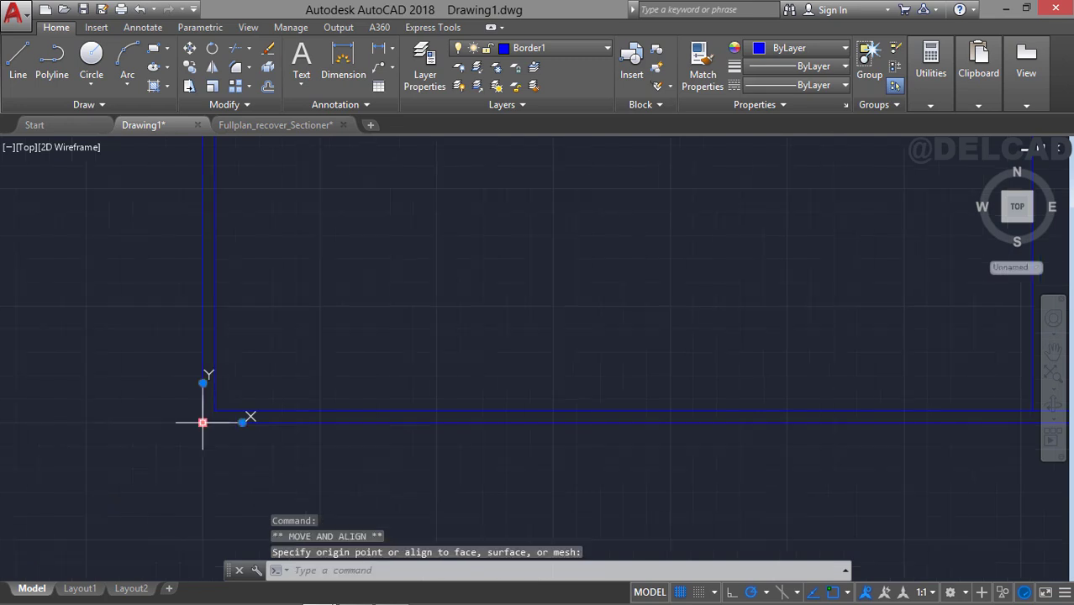
scroll(426, 341, down, 3)
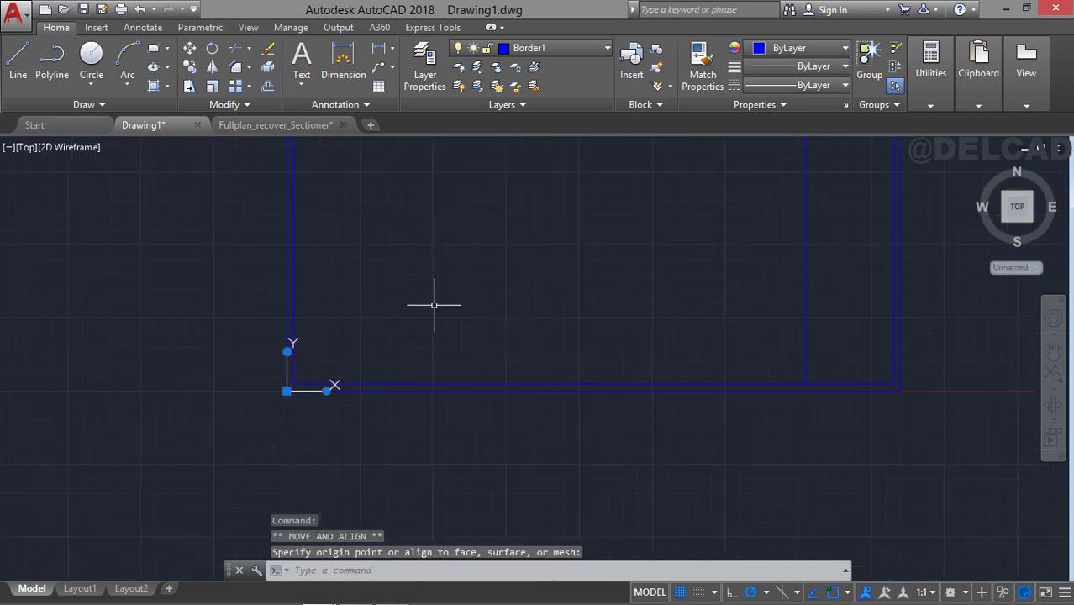
middle_drag(432, 300, 377, 376)
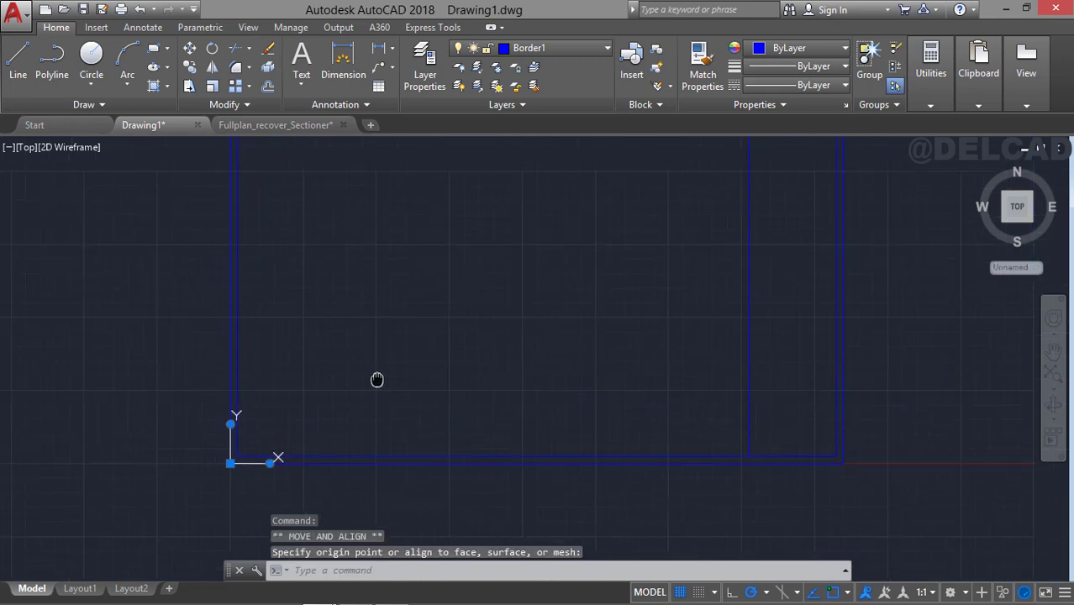
click(680, 592)
Offset the inner border's bottom line upward by 30 to start the title block rows.
mouse_move(775, 327)
middle_down()
mouse_move(554, 415)
mouse_move(586, 454)
mouse_move(610, 436)
mouse_move(631, 393)
mouse_move(632, 418)
middle_up()
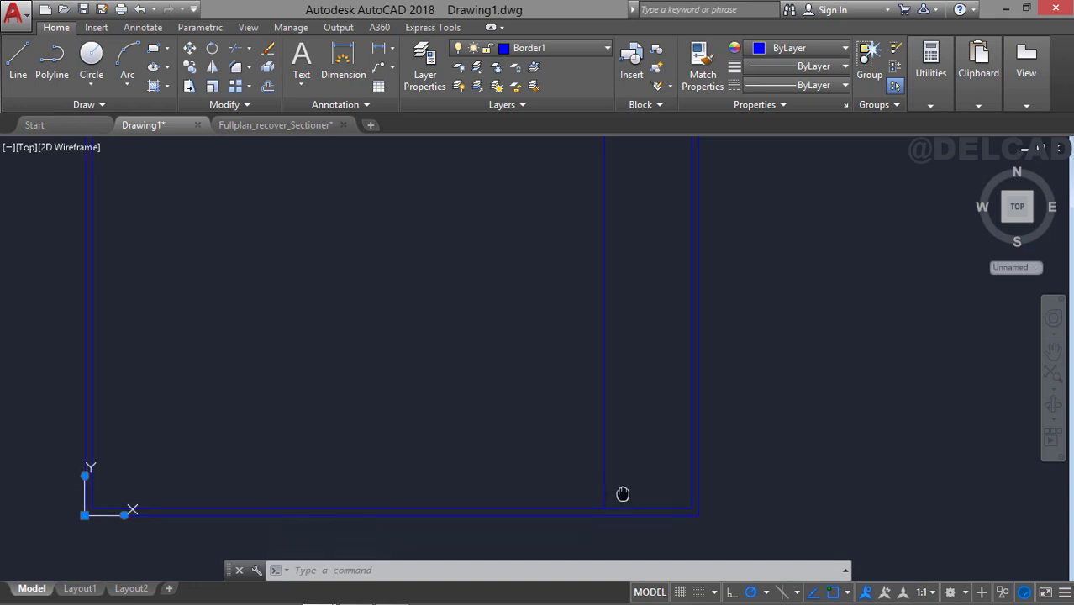
scroll(624, 491, up, 2)
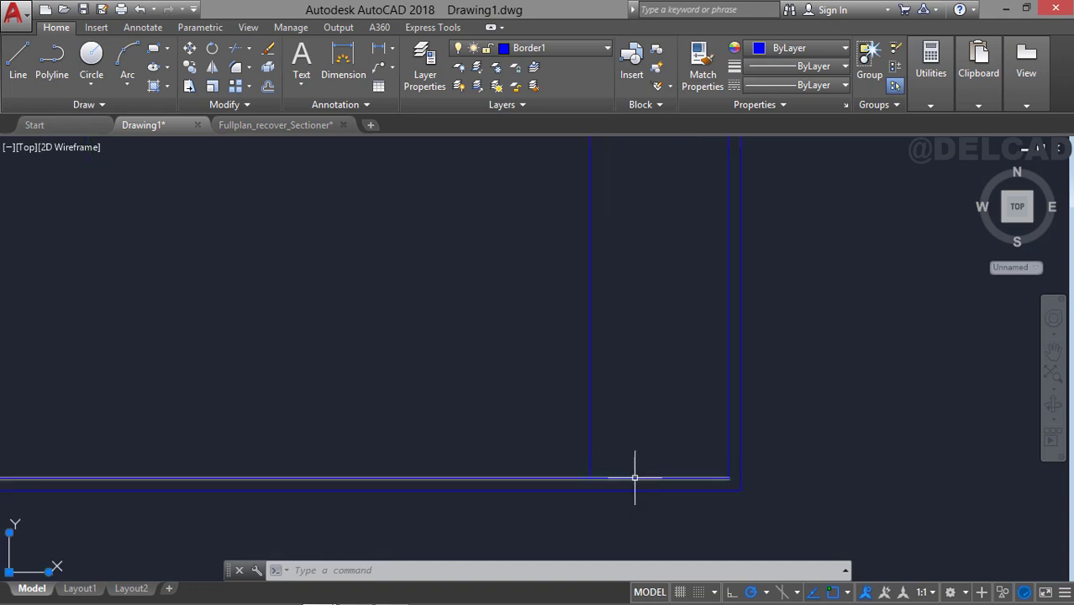
middle_drag(626, 382, 578, 431)
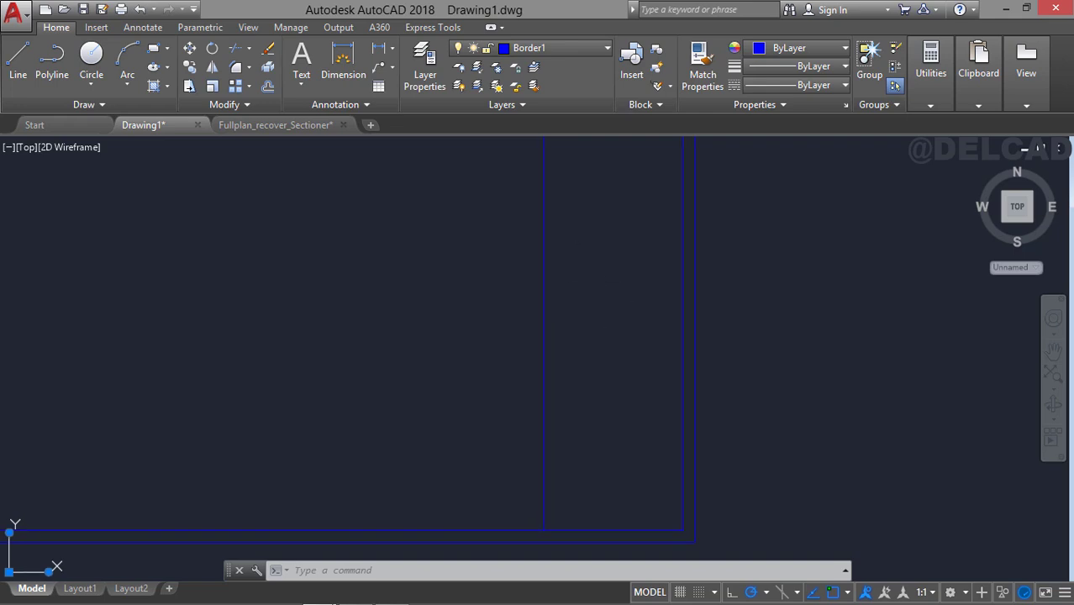
mouse_move(547, 206)
middle_down()
mouse_move(568, 271)
mouse_move(604, 289)
mouse_move(611, 327)
middle_up()
middle_drag(631, 422, 621, 278)
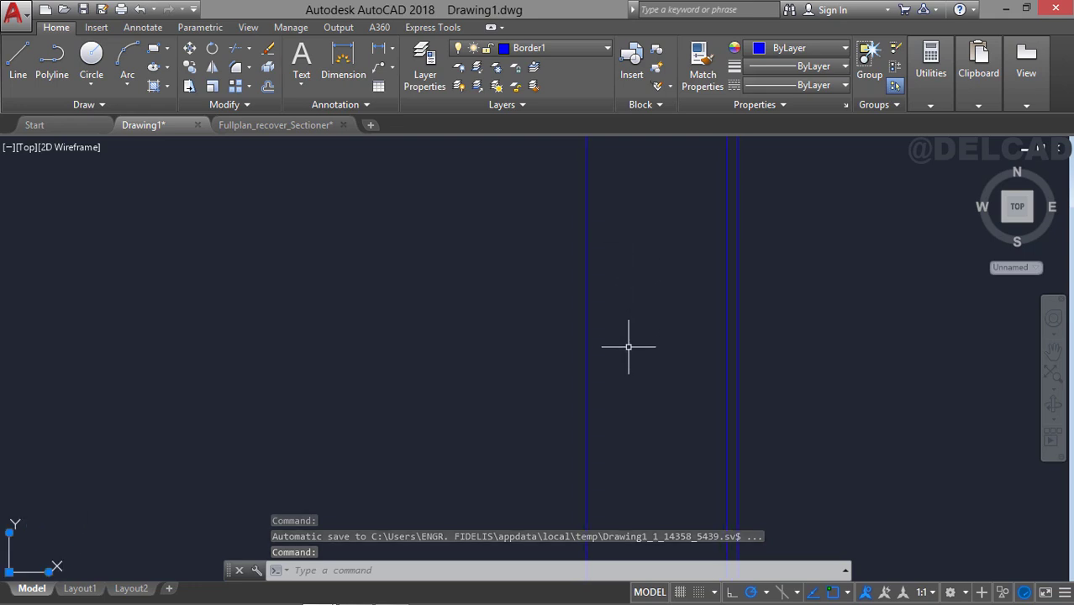
middle_drag(628, 345, 624, 257)
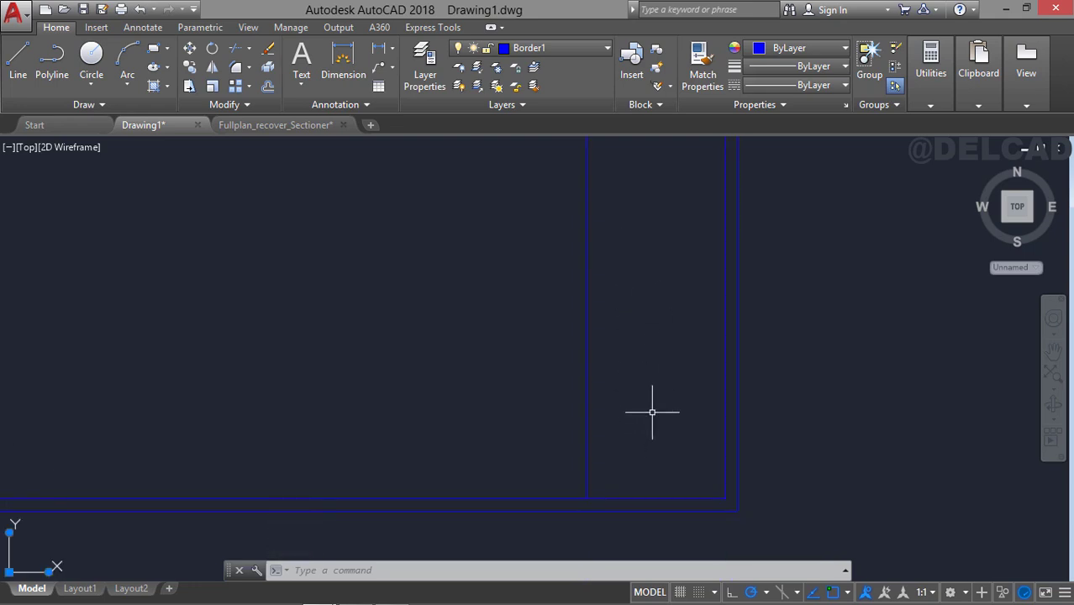
middle_drag(652, 412, 648, 384)
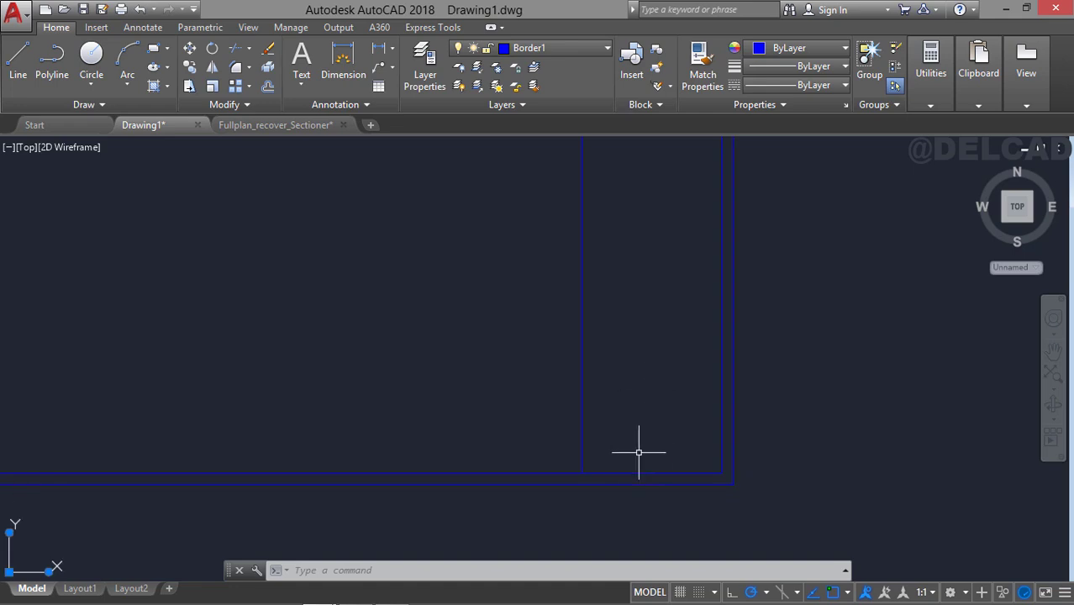
text(o)
key(Return)
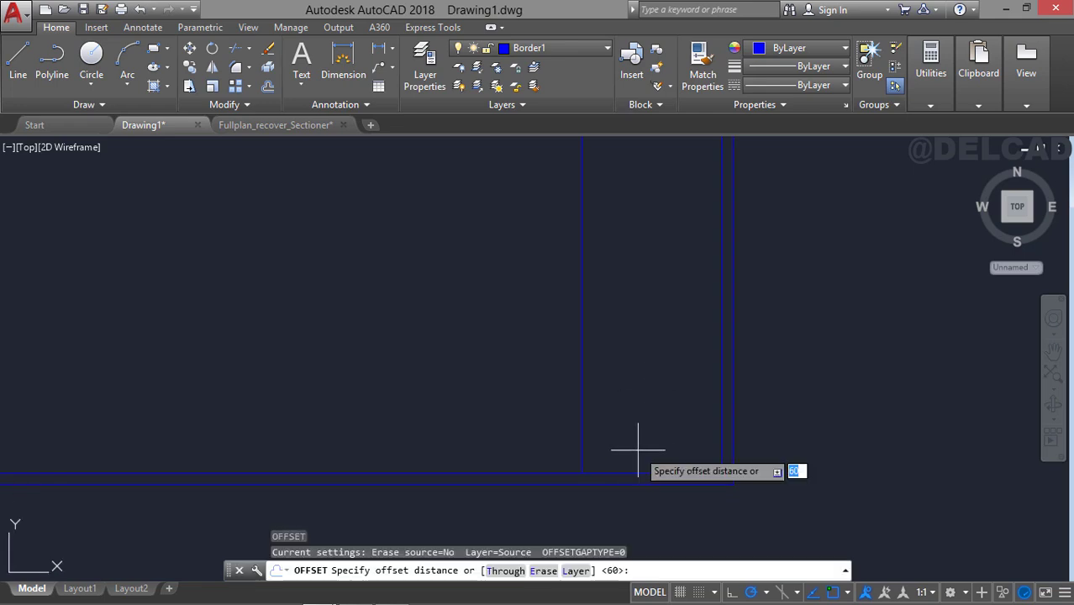
text(30)
key(Return)
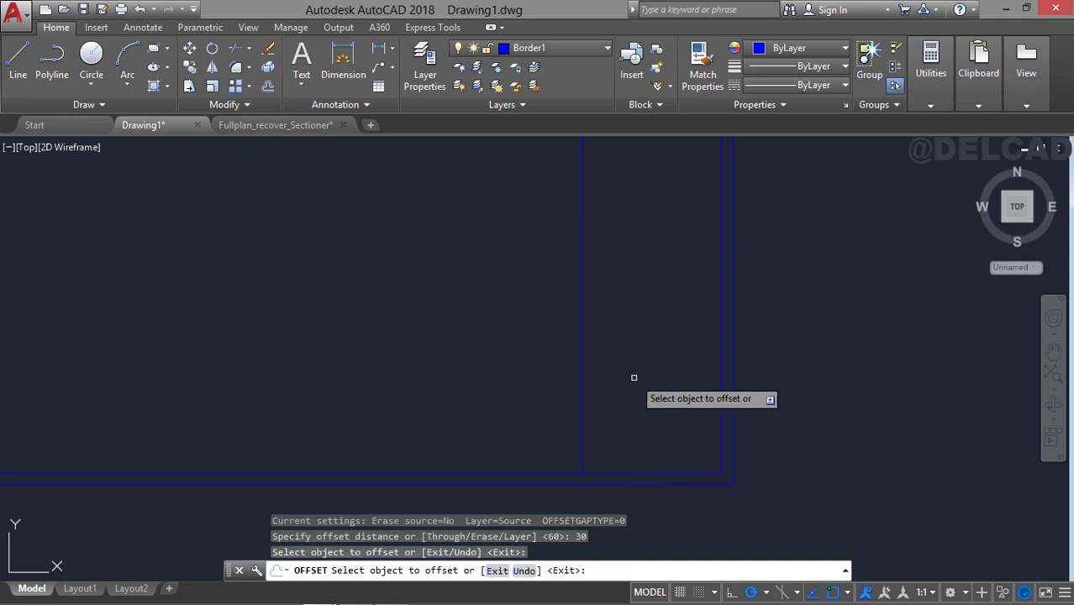
click(632, 473)
click(631, 380)
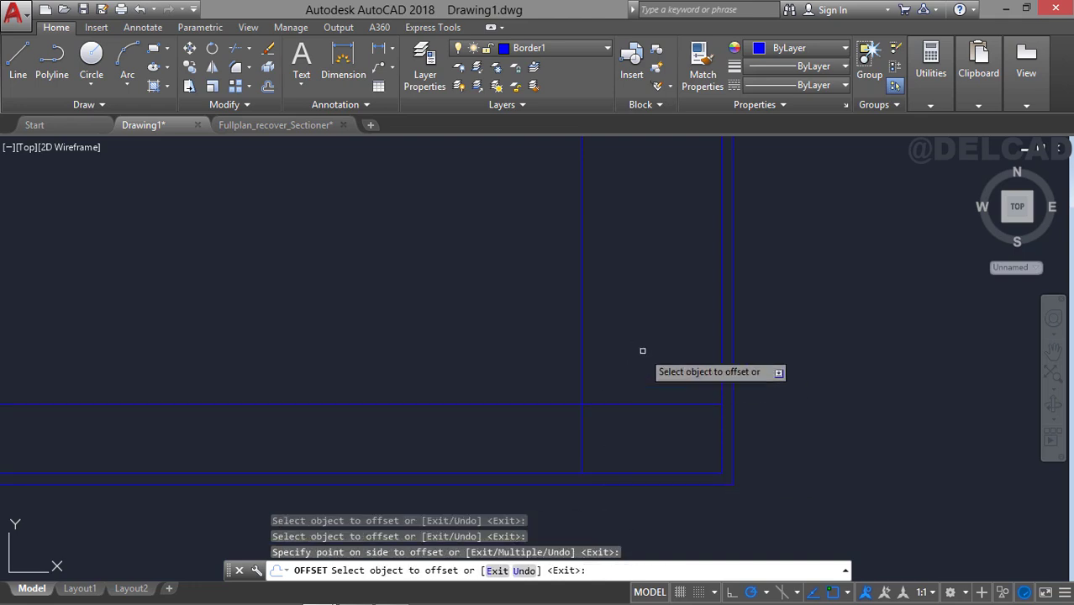
key(Escape)
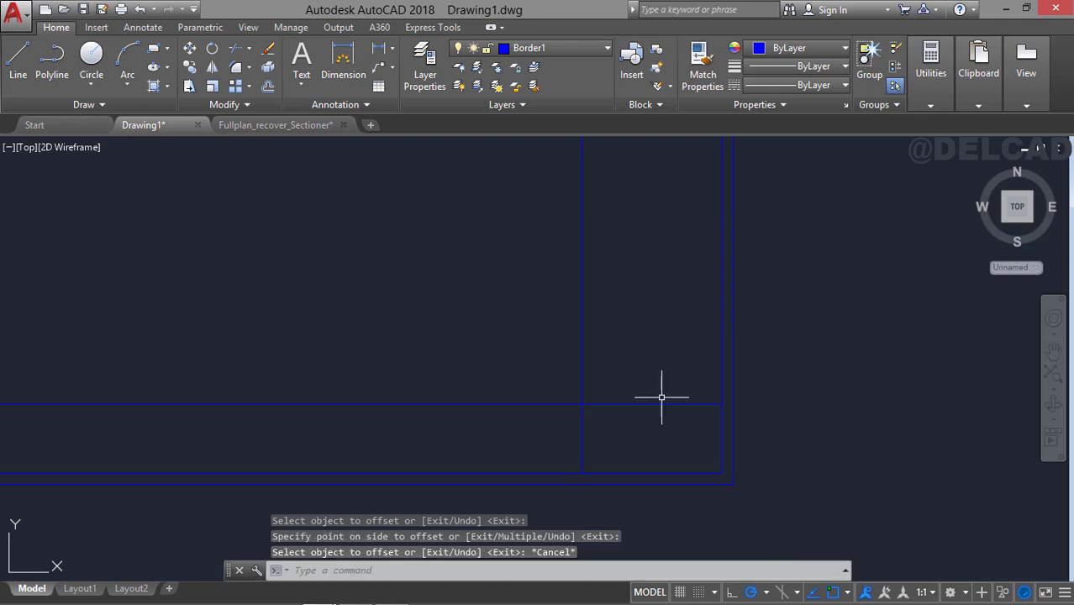
Add three more horizontal row lines above the 30-high bottom row by offsetting upward in steps of 10.
middle_drag(661, 396, 671, 433)
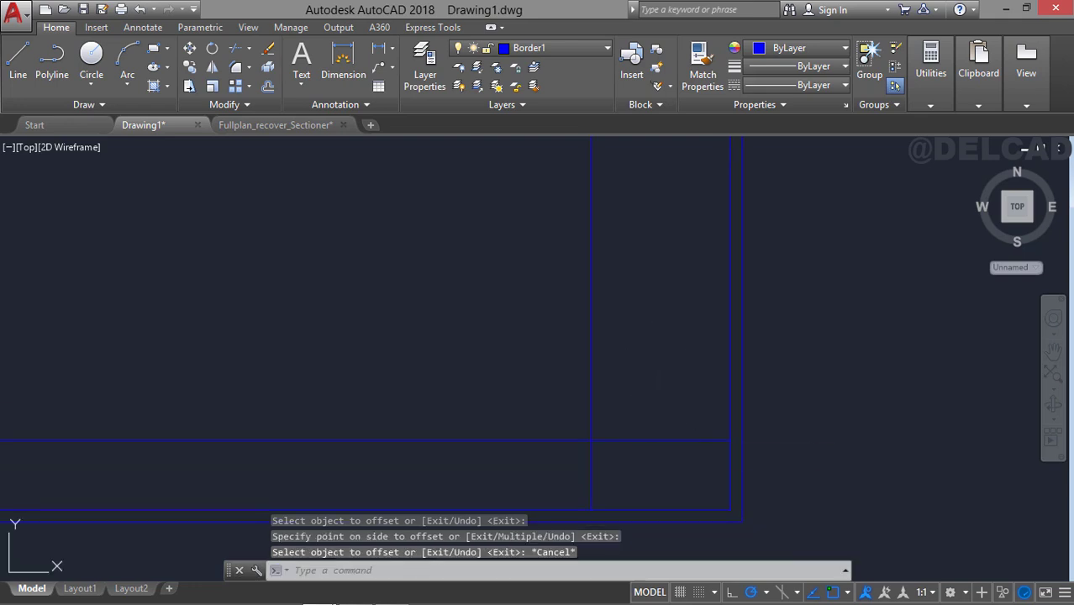
key(Return)
text(10)
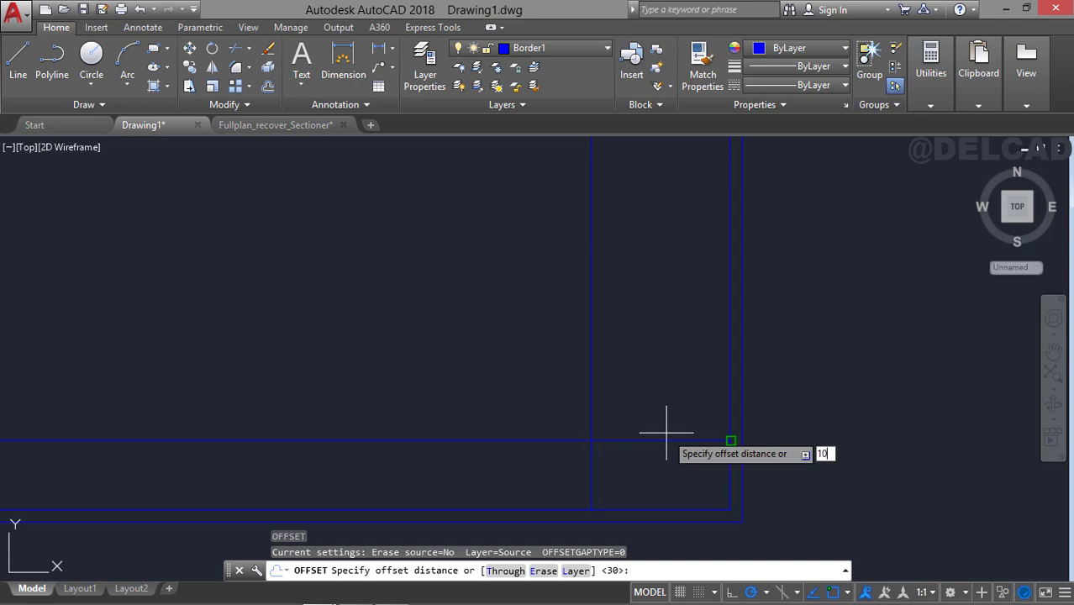
key(Return)
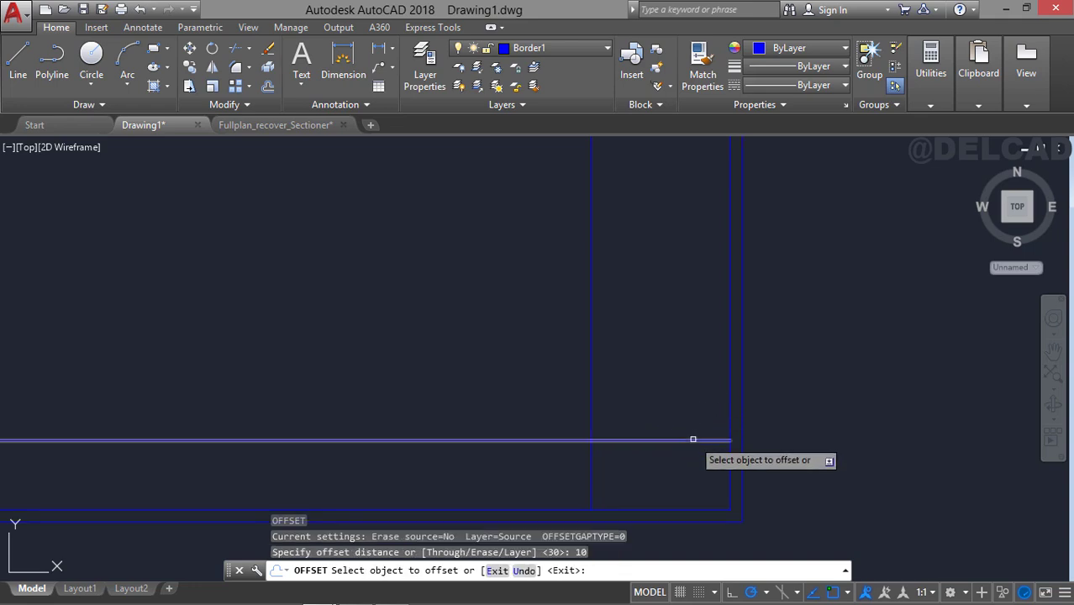
click(692, 438)
click(690, 372)
click(688, 416)
click(683, 384)
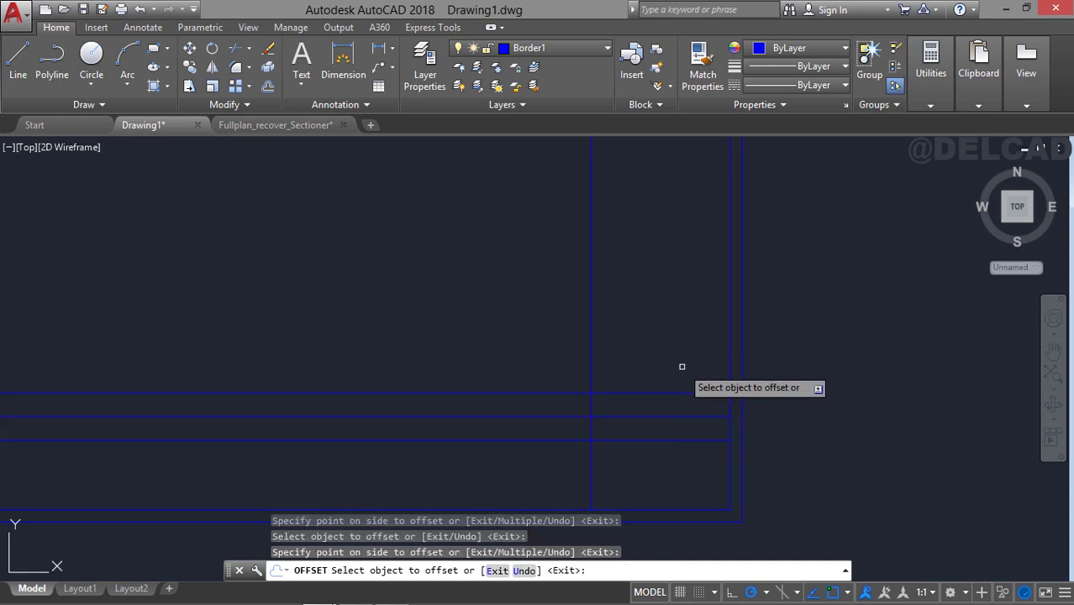
click(681, 392)
click(681, 329)
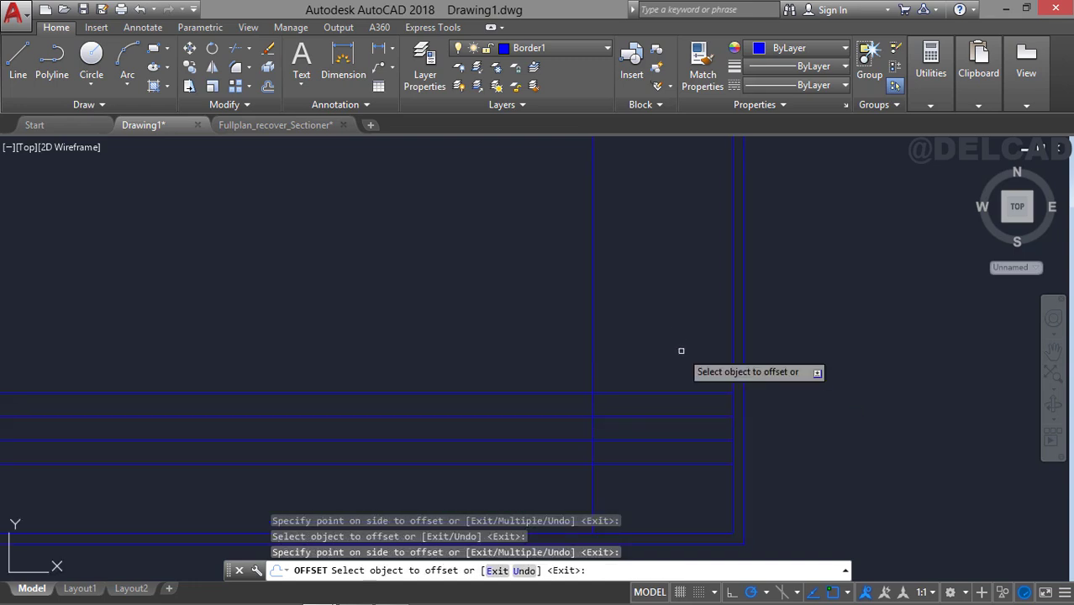
key(Return)
Offset the topmost row line upward by 15 twice to add two taller title block rows.
key(Return)
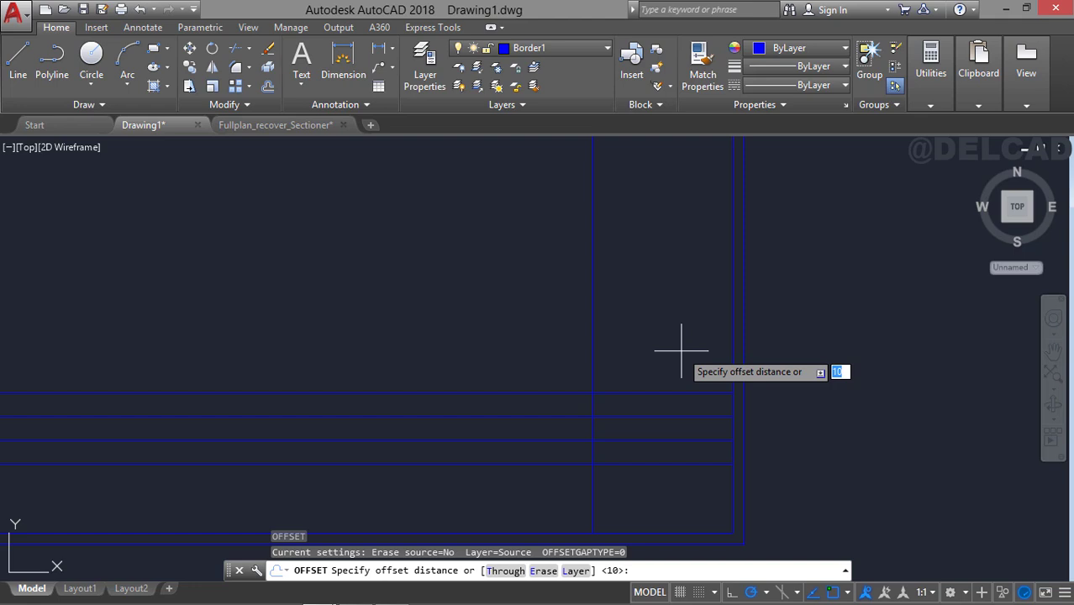
text(15)
key(Return)
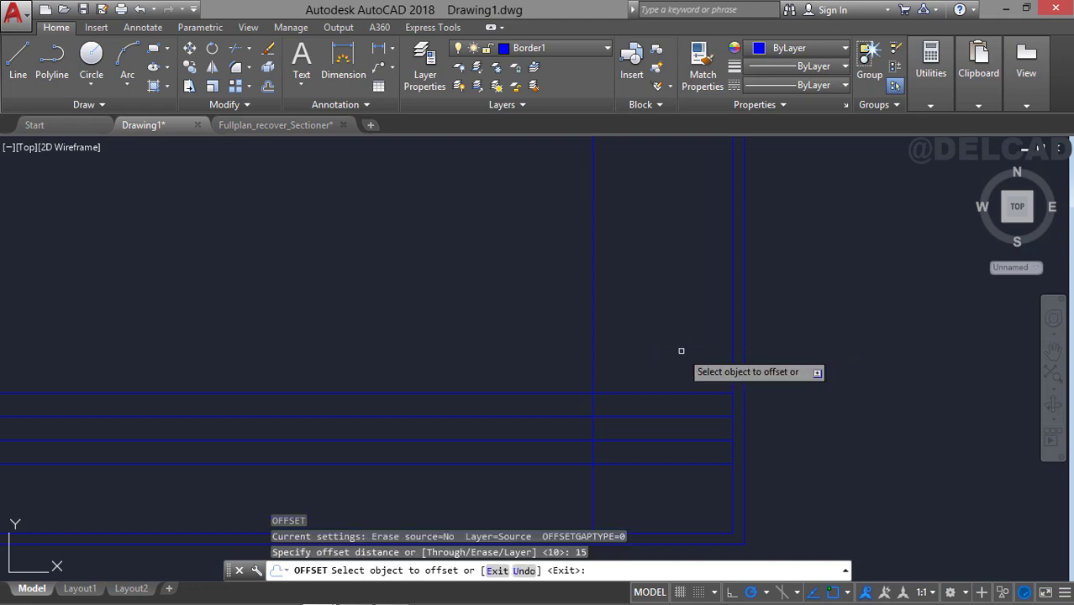
click(683, 392)
click(671, 323)
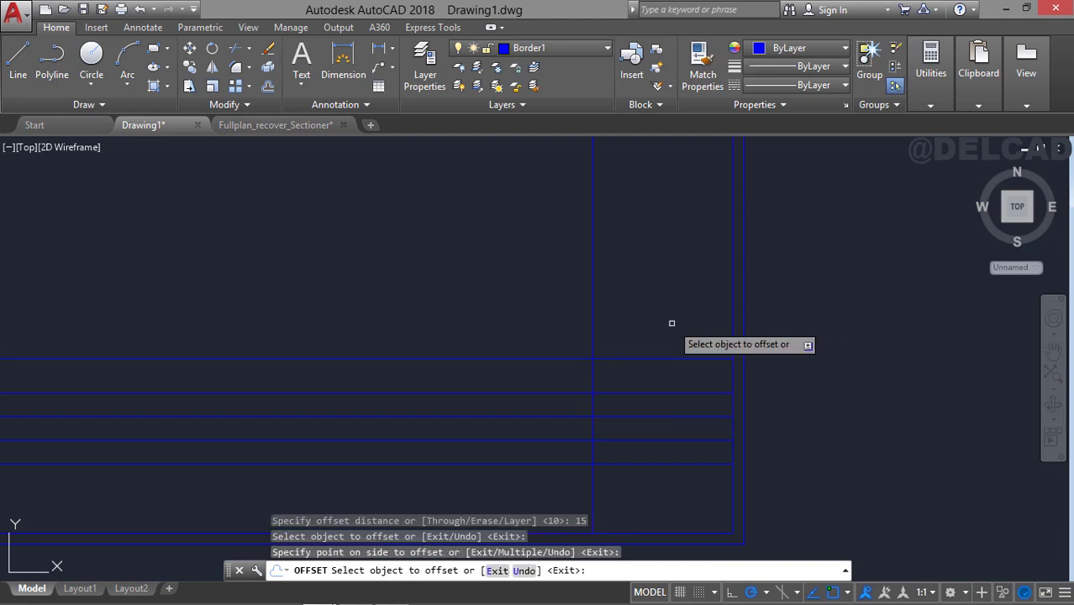
click(671, 360)
click(663, 292)
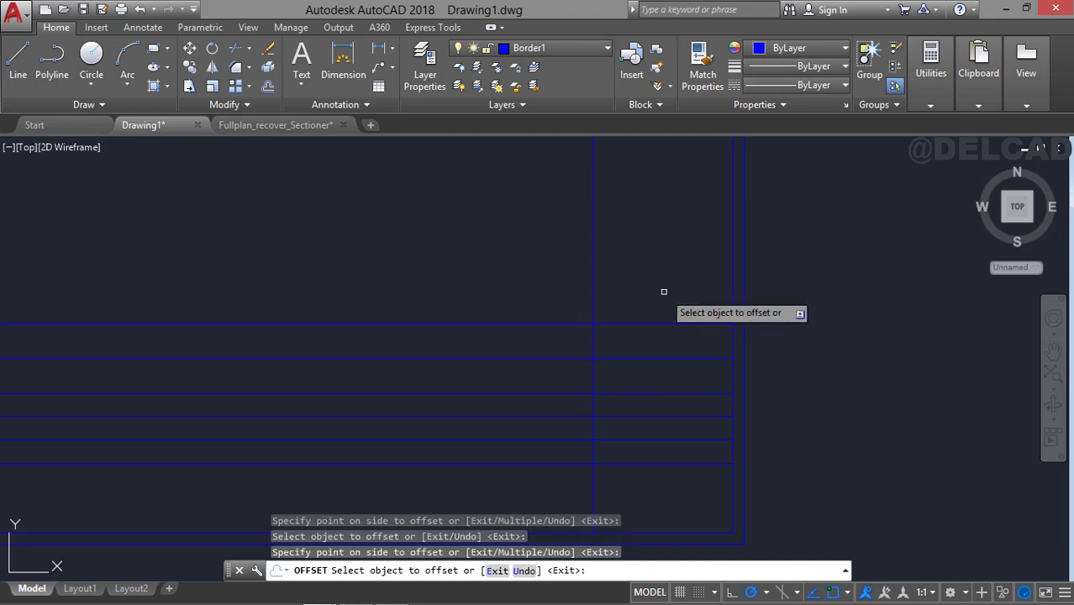
key(Return)
Offset the uppermost title block row line upward by 20.
text(o)
key(Return)
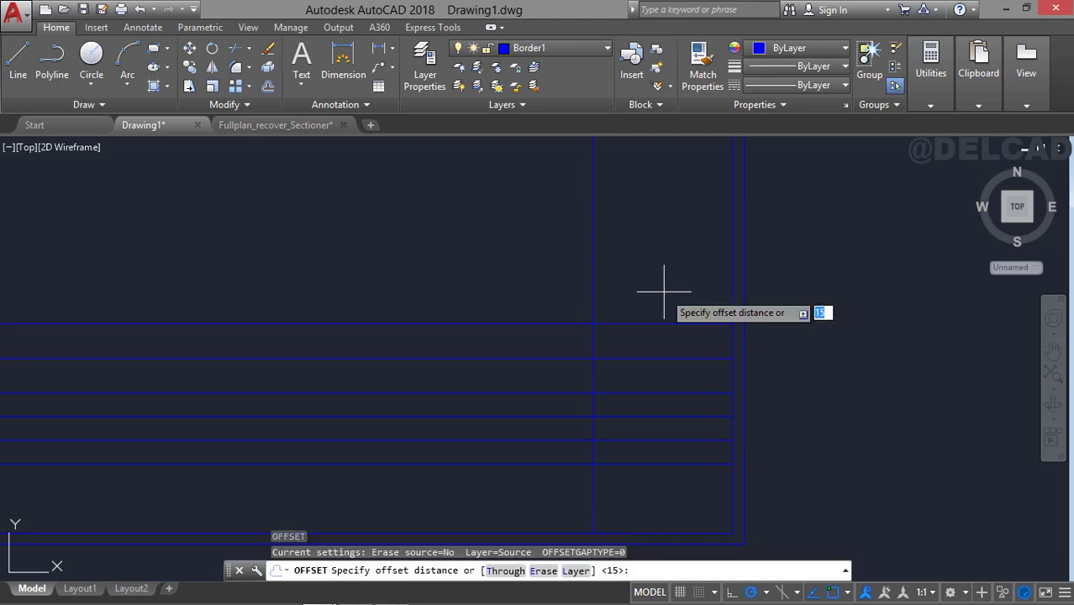
key(Return)
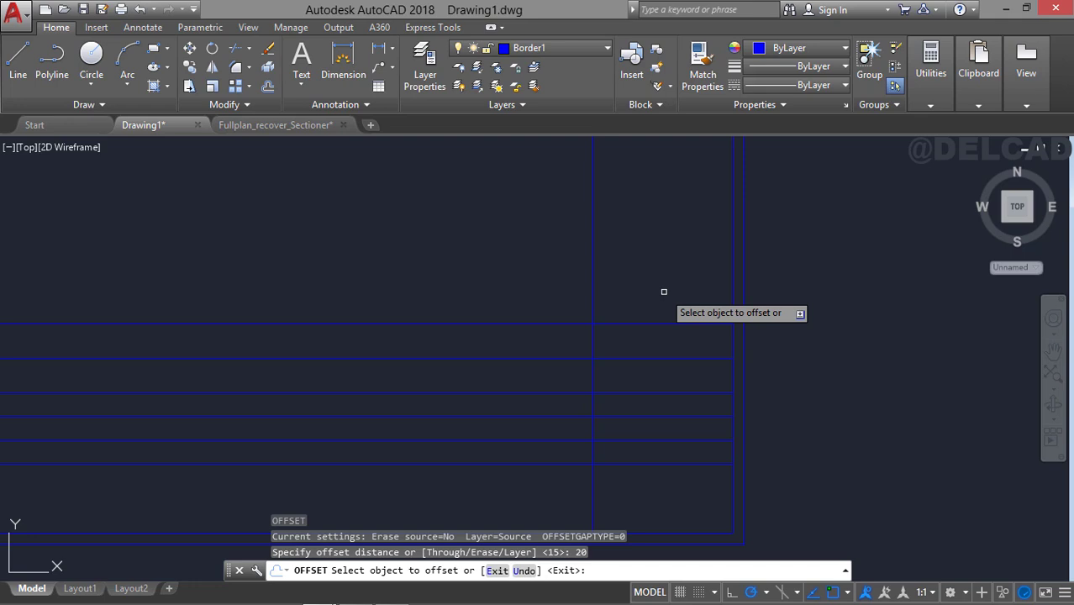
click(669, 323)
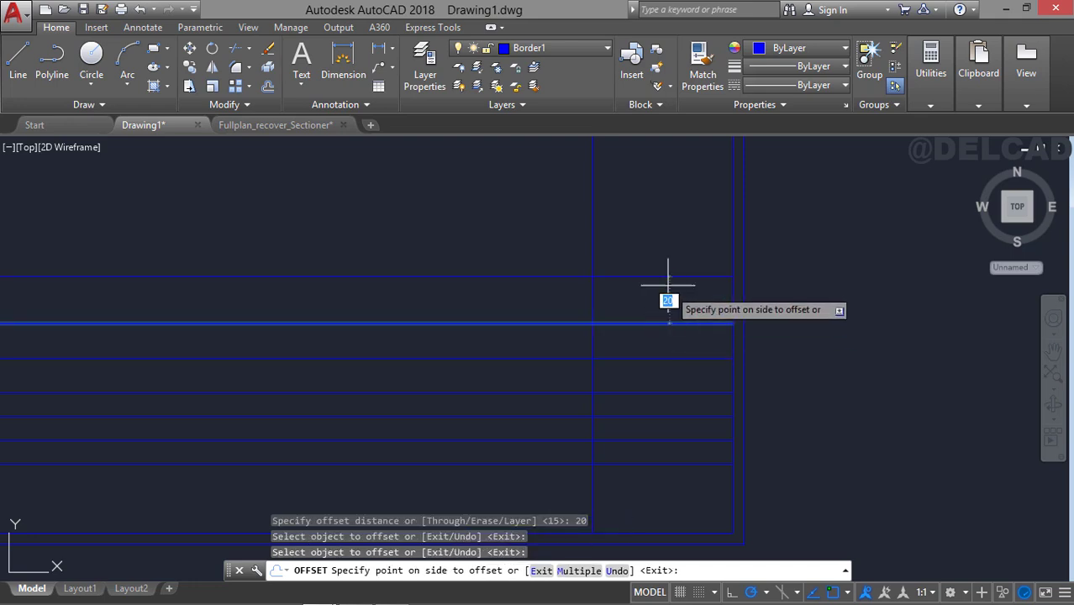
click(668, 284)
middle_drag(659, 216, 661, 276)
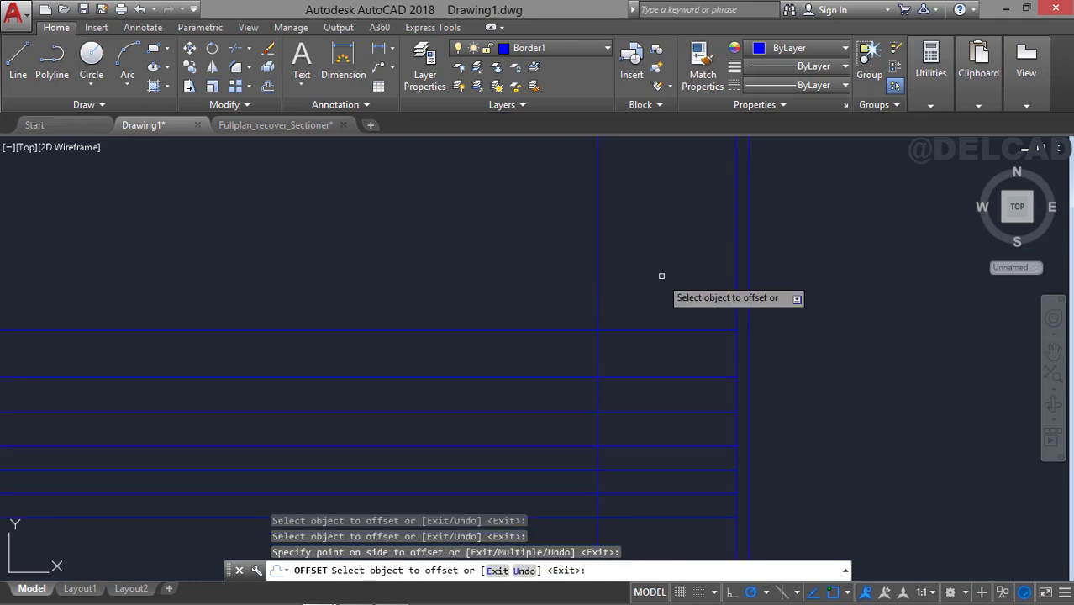
Offset the uppermost title block row line upward by 15 twice to add two more rows.
scroll(660, 305, up, 2)
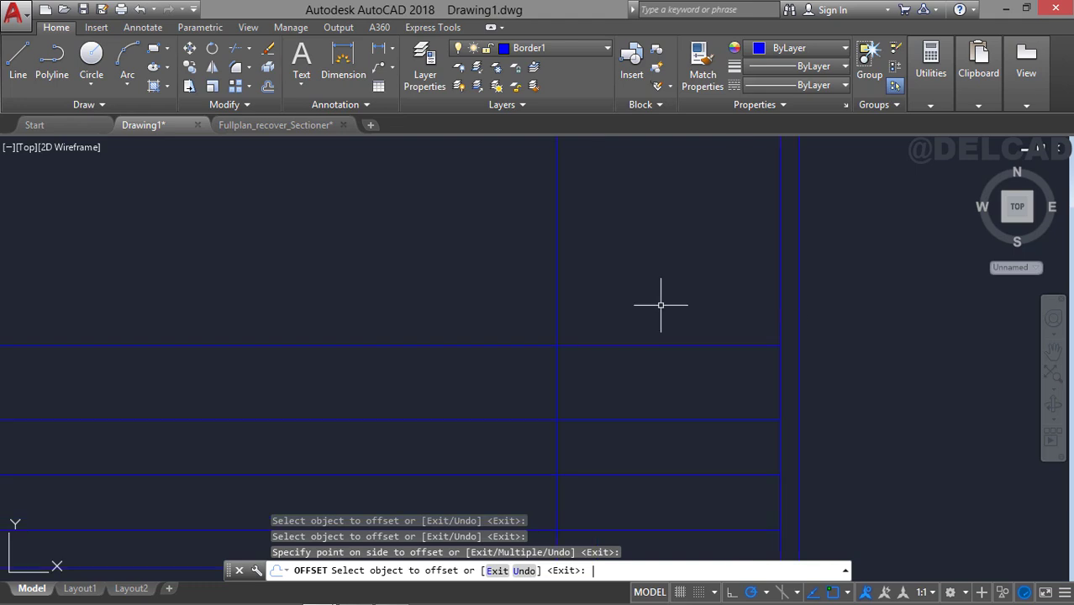
key(Return)
key(Return)
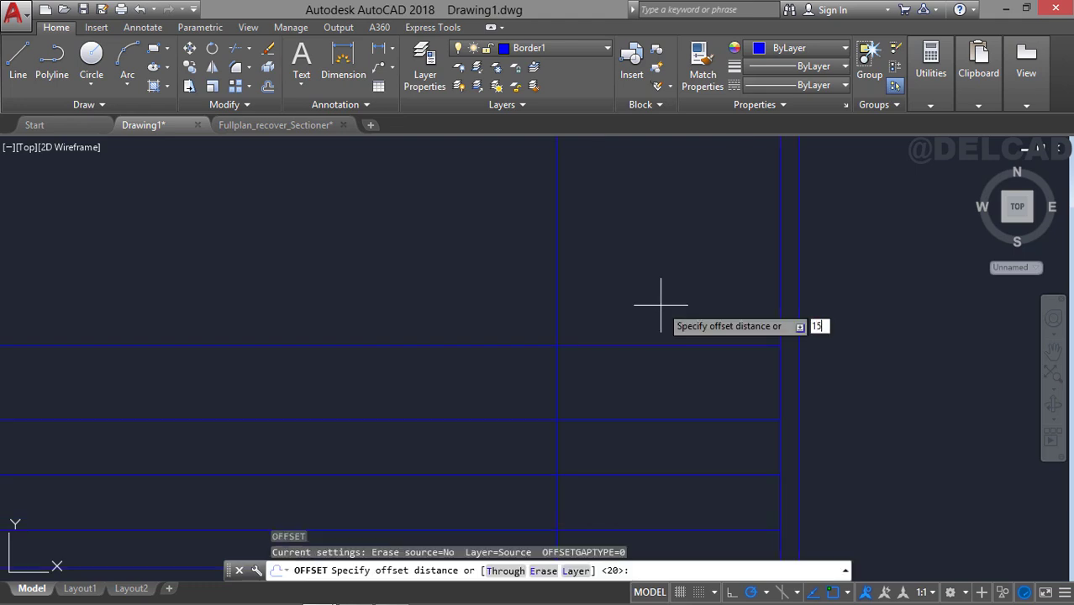
text(15)
key(Return)
click(662, 343)
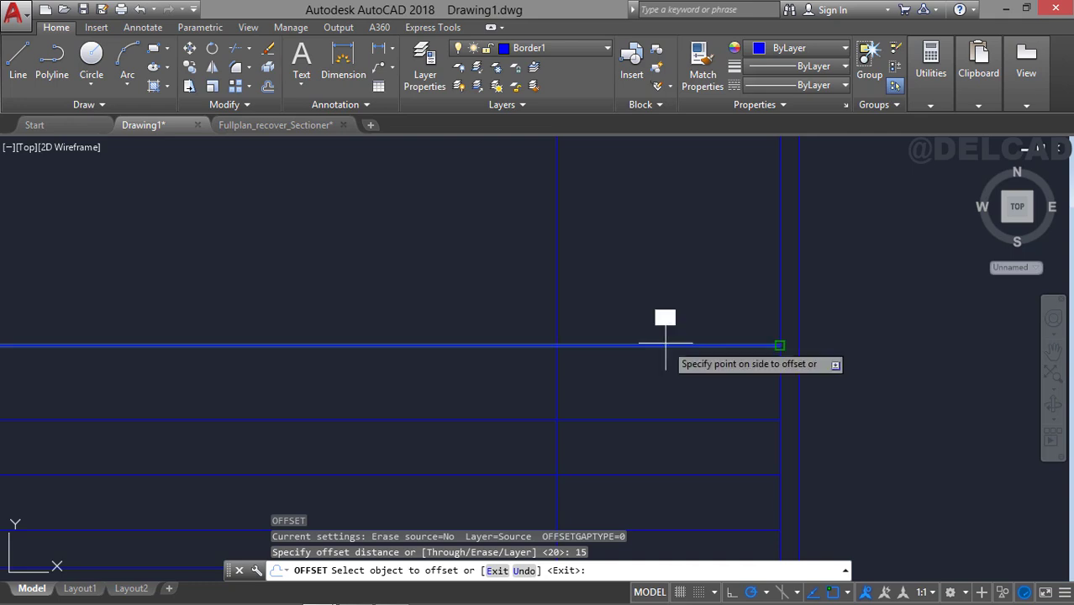
click(653, 252)
click(652, 290)
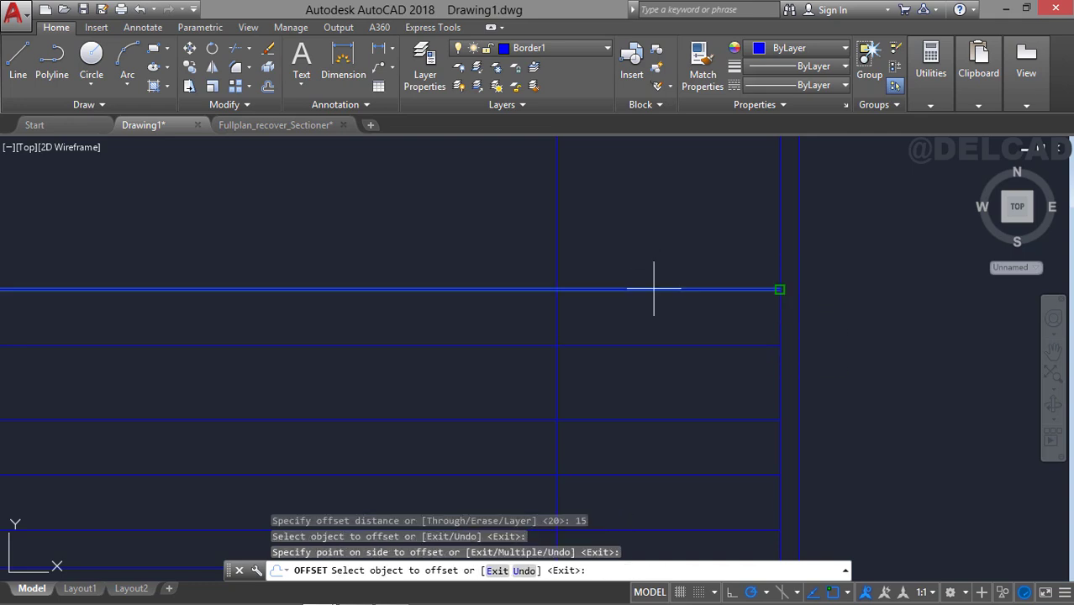
click(636, 200)
scroll(639, 228, down, 2)
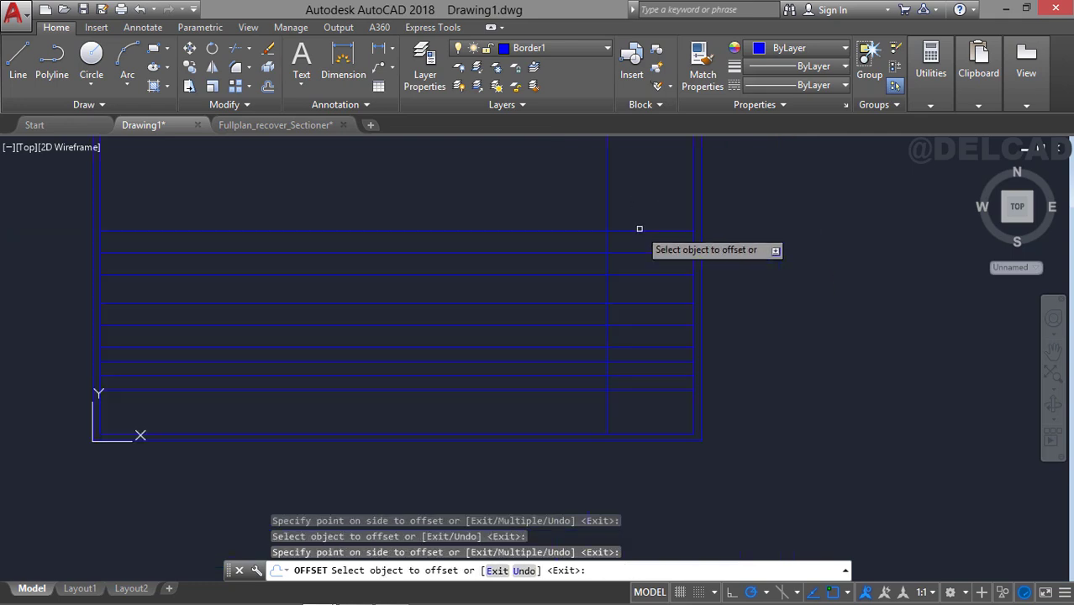
key(Escape)
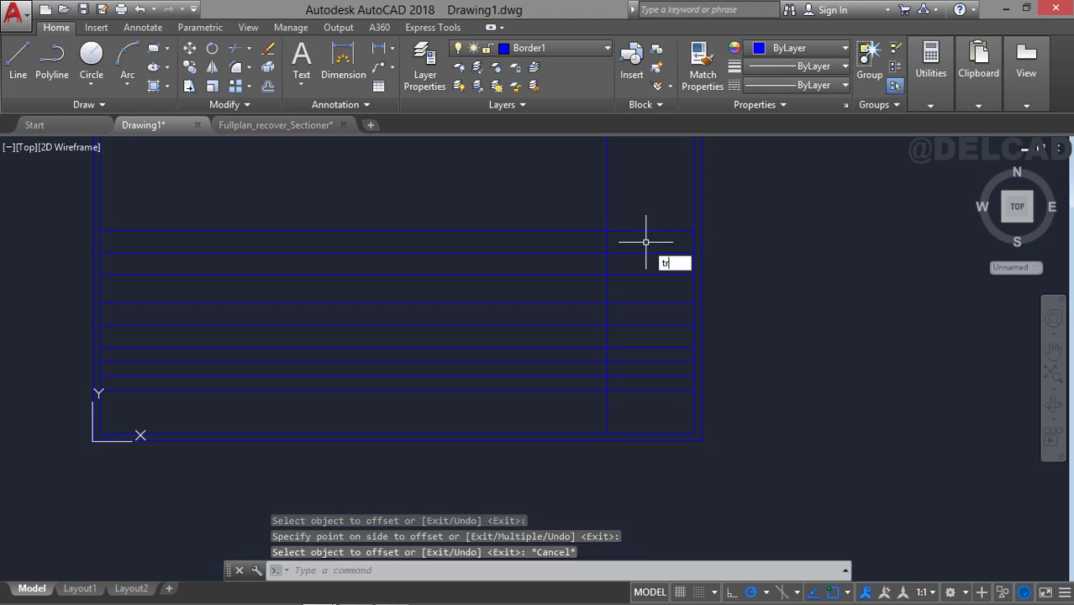
Trim all horizontal row lines outside the title block column, using the column's inner vertical line as cutting edge.
text(tr)
key(Return)
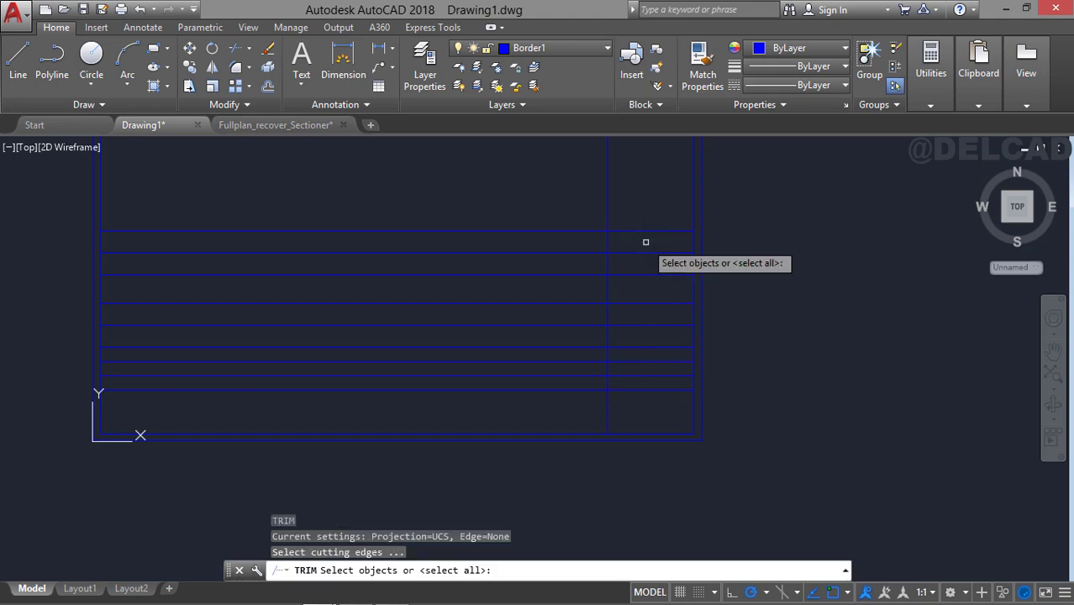
click(607, 194)
key(Return)
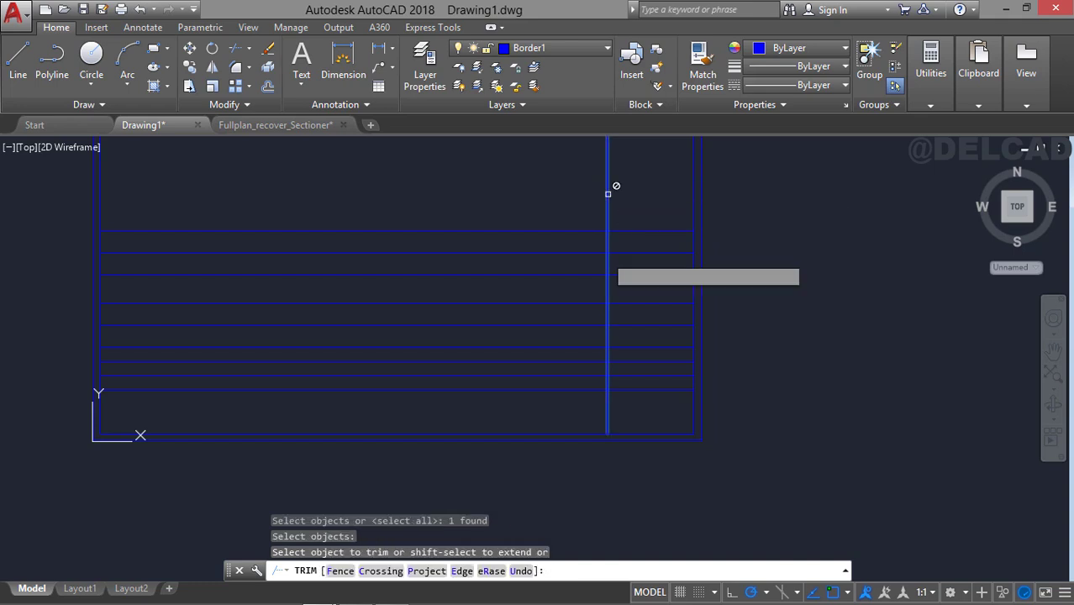
click(577, 404)
click(528, 200)
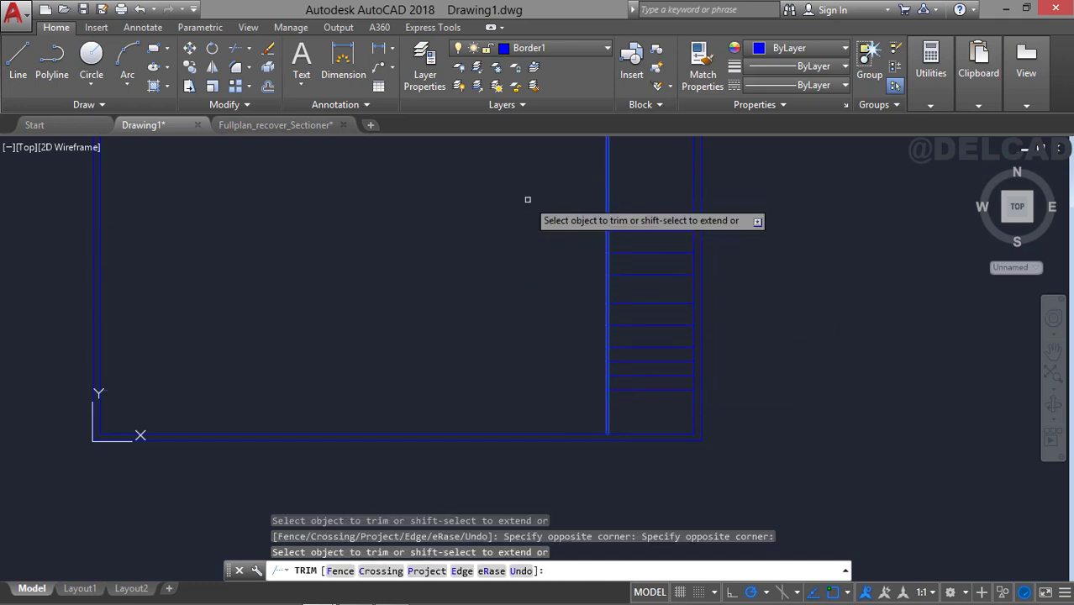
scroll(646, 227, up, 4)
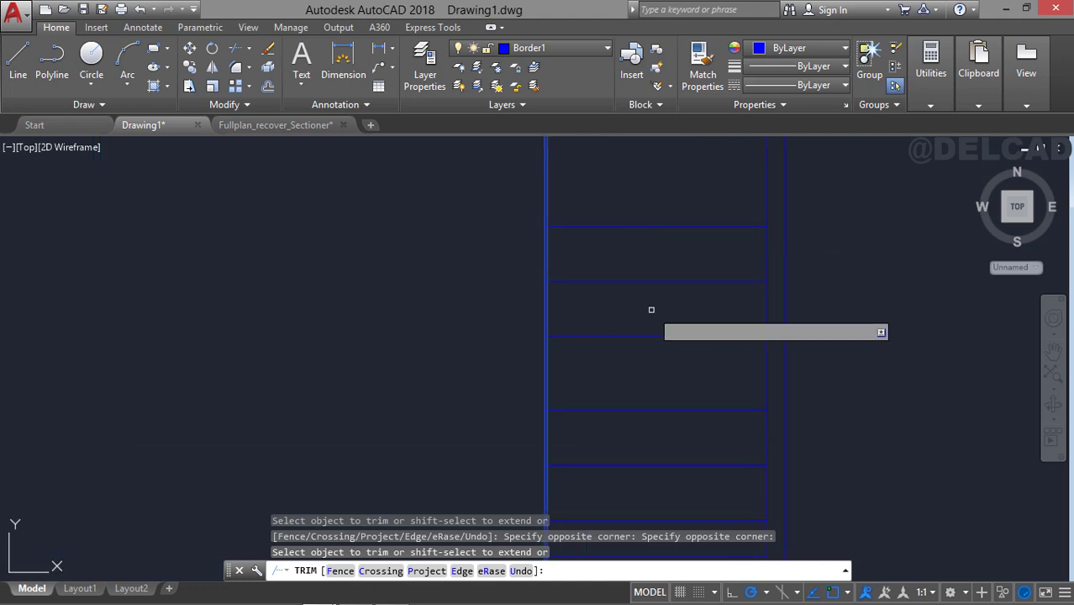
middle_drag(651, 310, 637, 249)
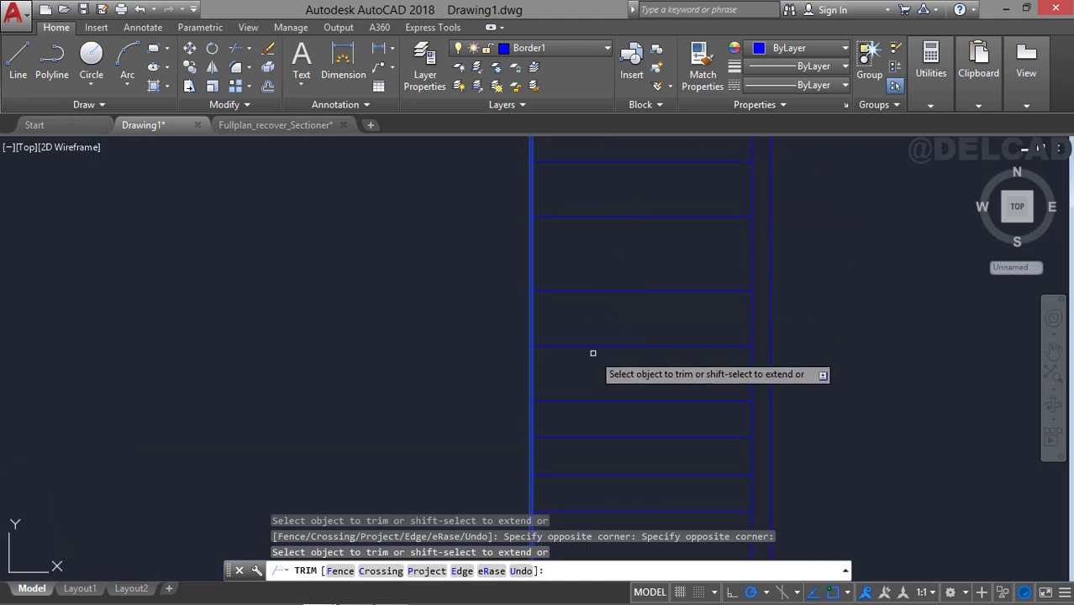
middle_drag(593, 353, 599, 241)
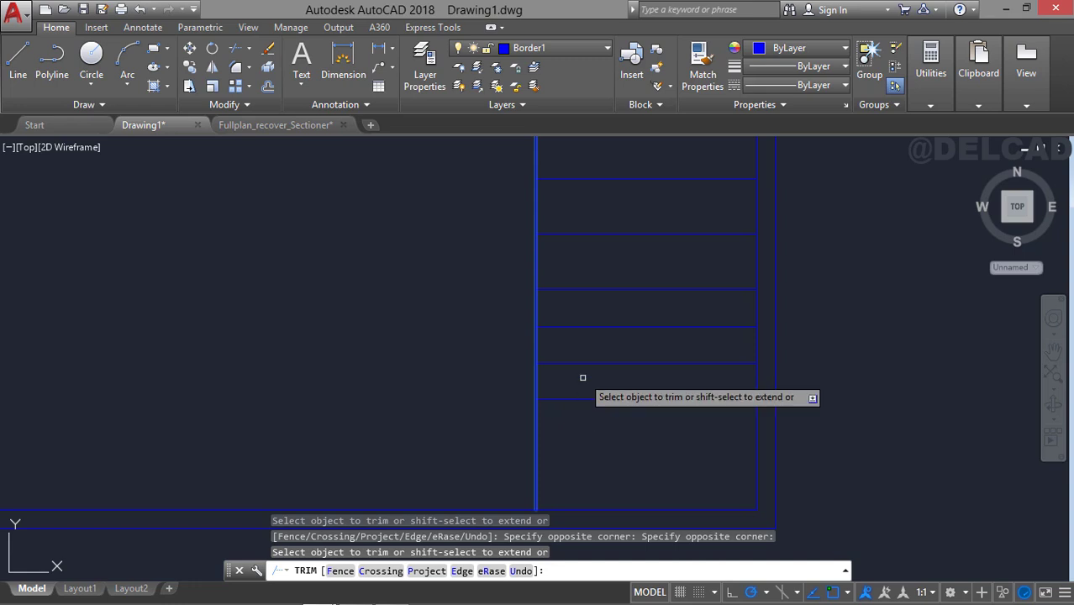
key(Escape)
Make Text2 the current layer and create a multiline text reading "Client:" in the empty area beside the title block.
middle_drag(594, 278, 611, 407)
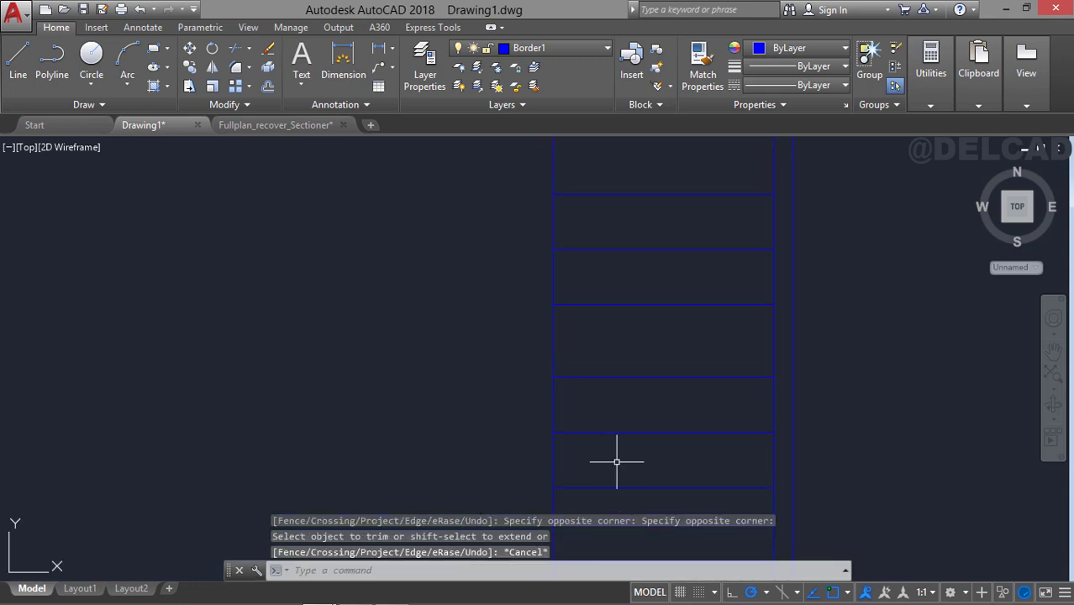
middle_drag(677, 172, 678, 244)
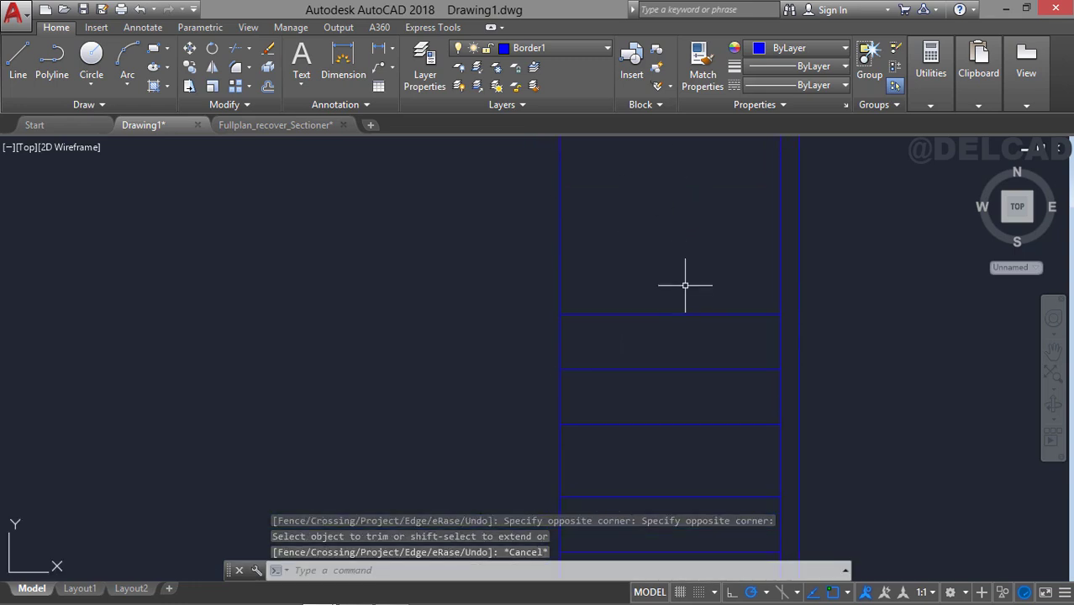
click(571, 52)
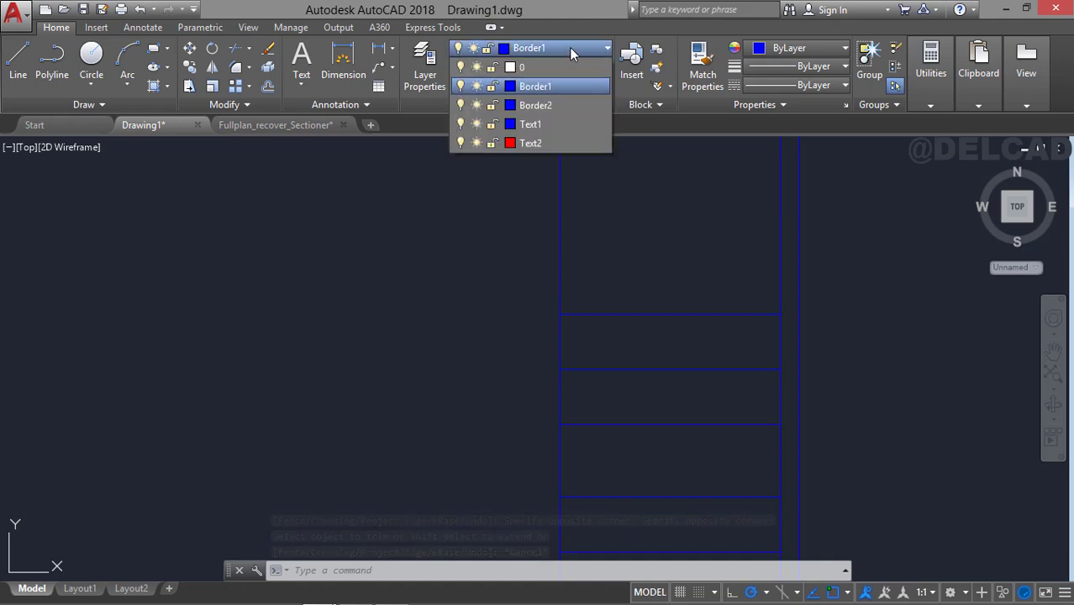
click(548, 144)
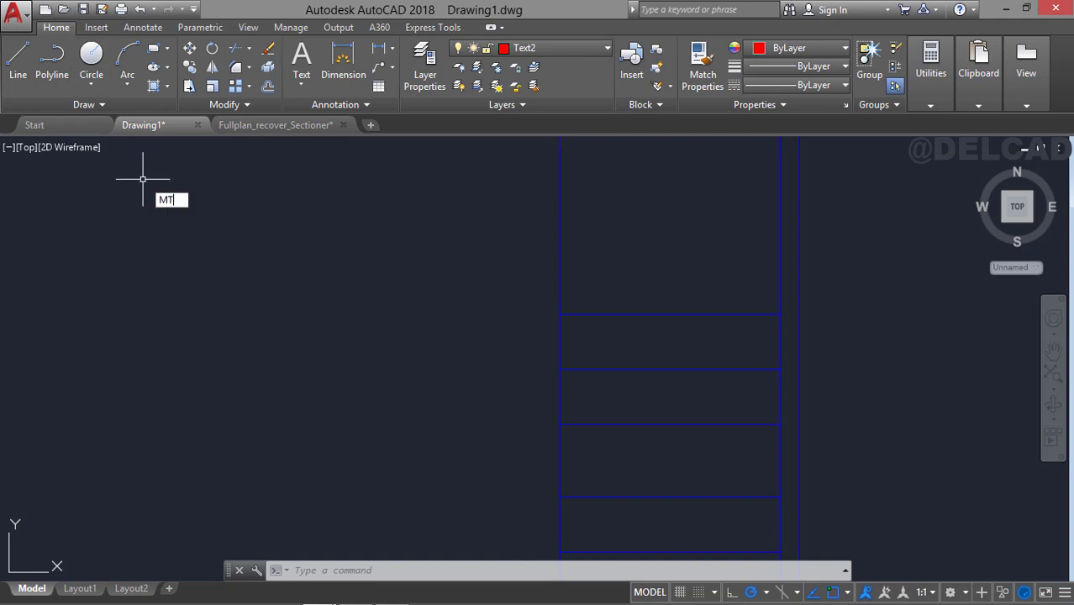
key(Return)
click(311, 212)
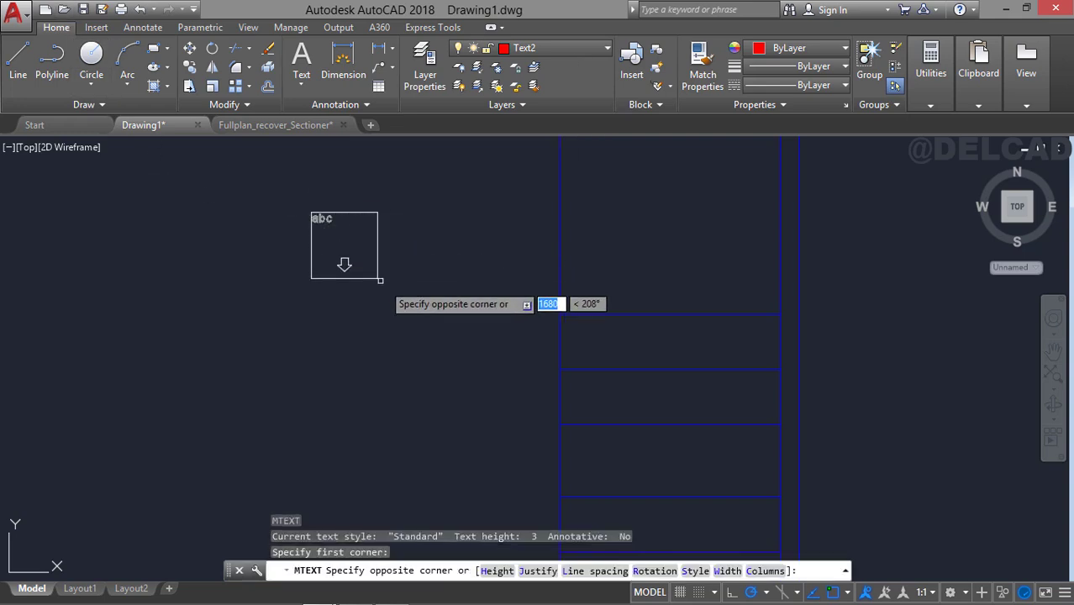
click(502, 309)
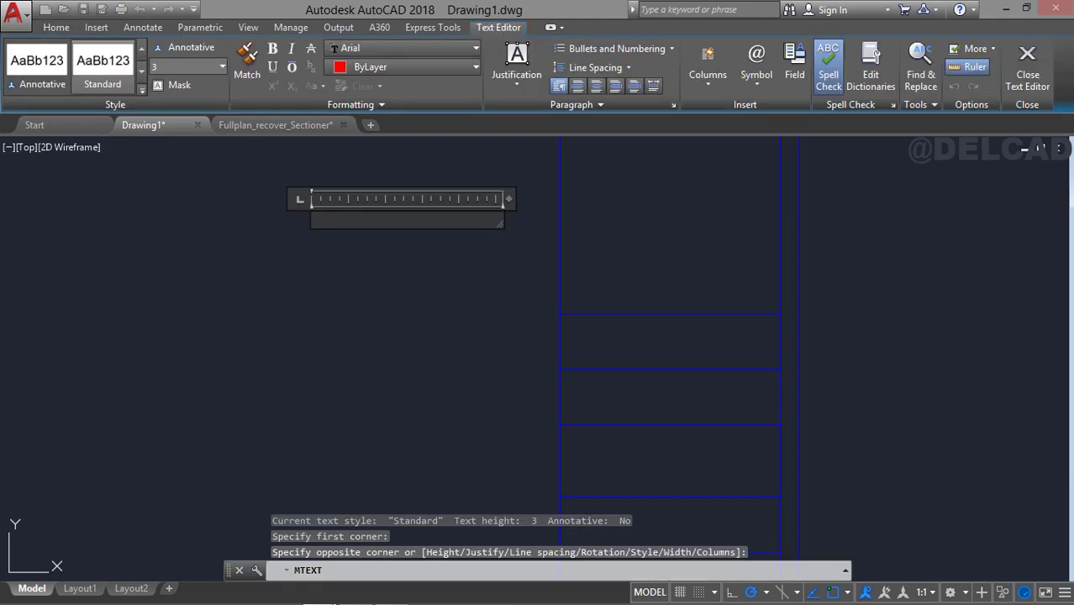
text(Clie)
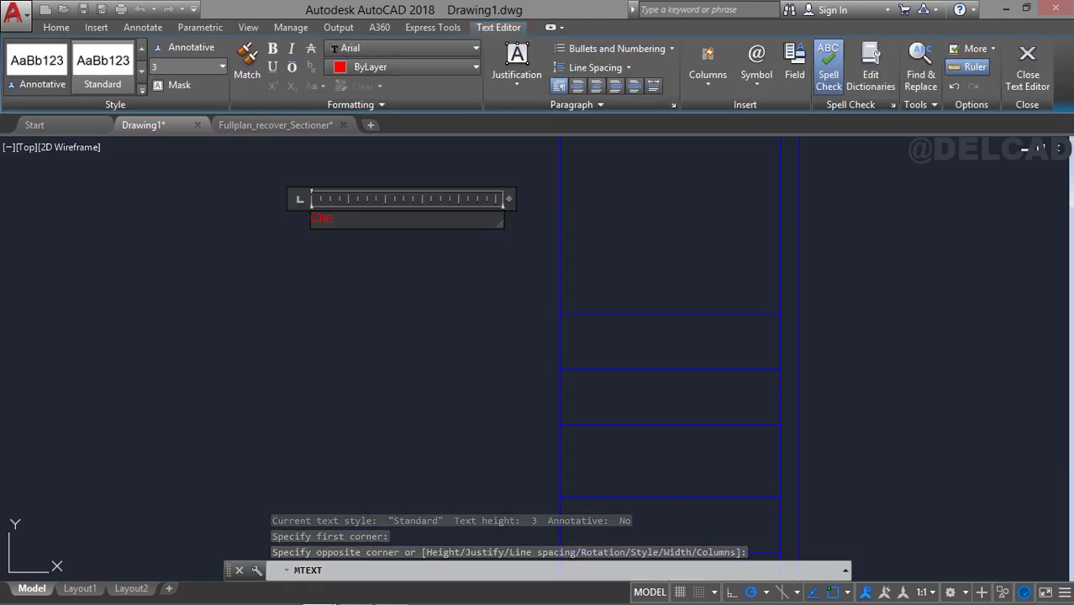
text(nt)
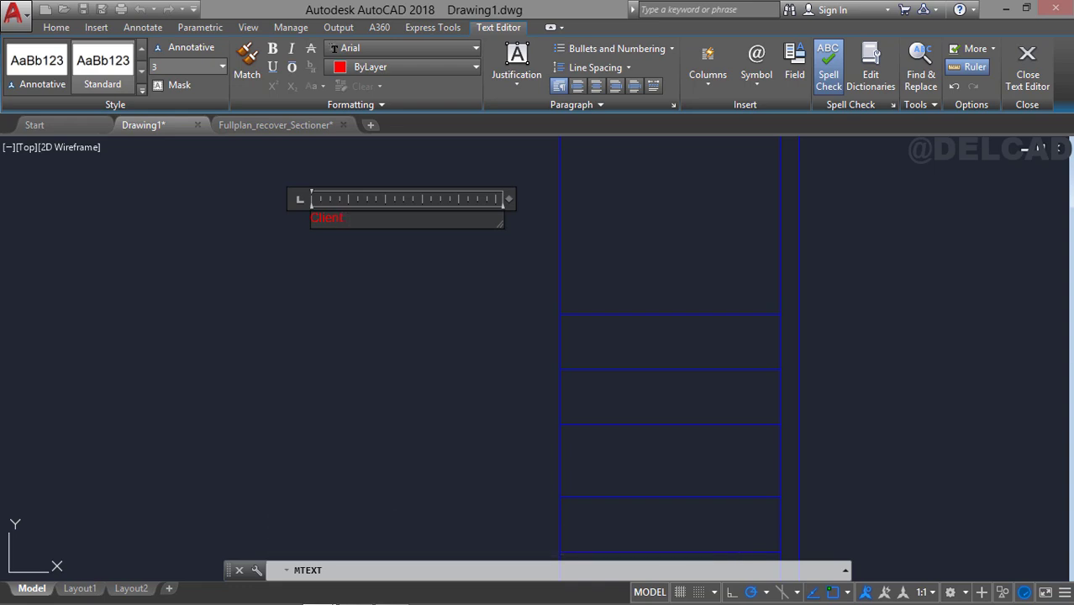
text(:)
click(502, 291)
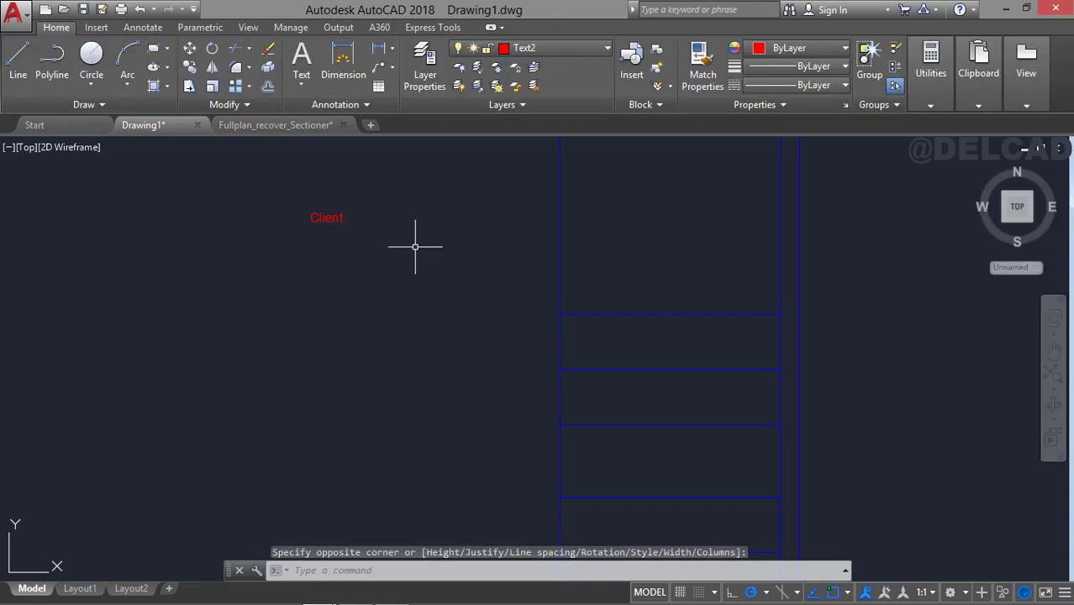
Set the height of the "Client:" text to 3.5.
click(343, 216)
scroll(341, 217, up, 4)
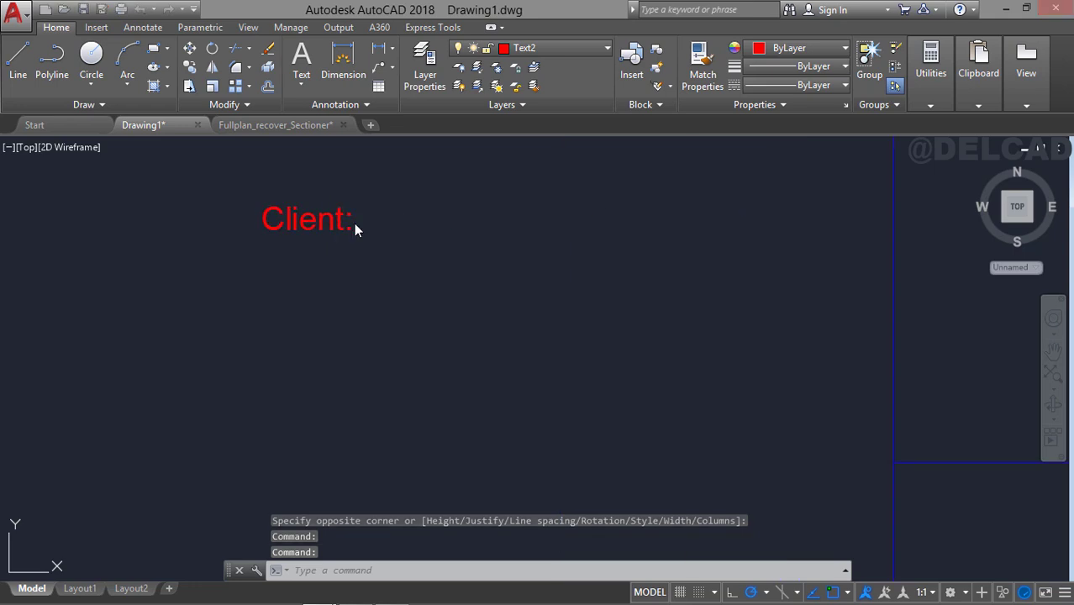
double_click(353, 223)
drag(316, 221, 256, 224)
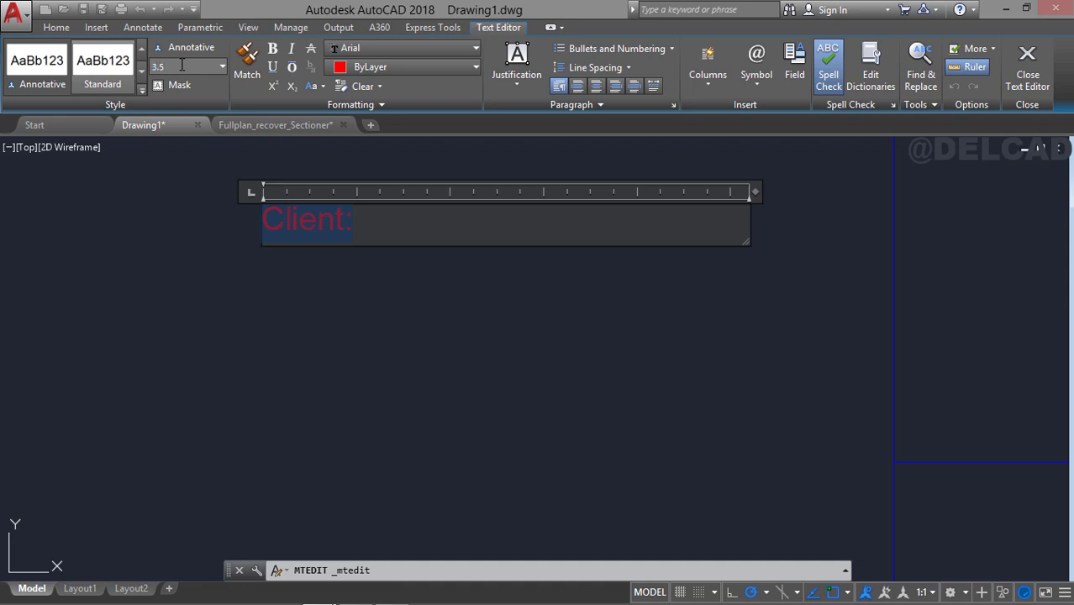
text(4)
key(Return)
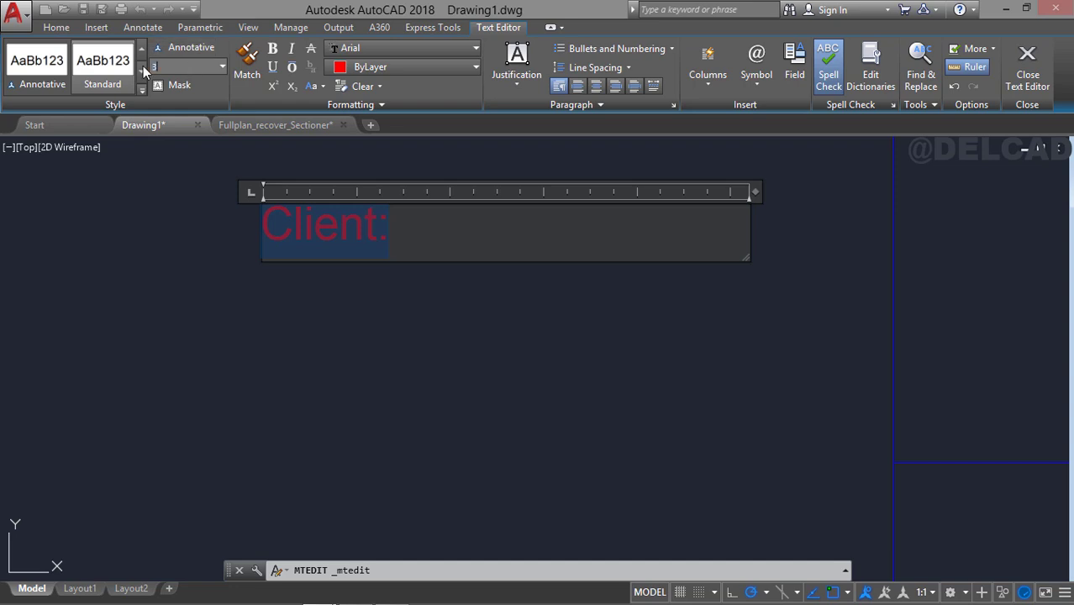
text(3.5)
key(Return)
key(Escape)
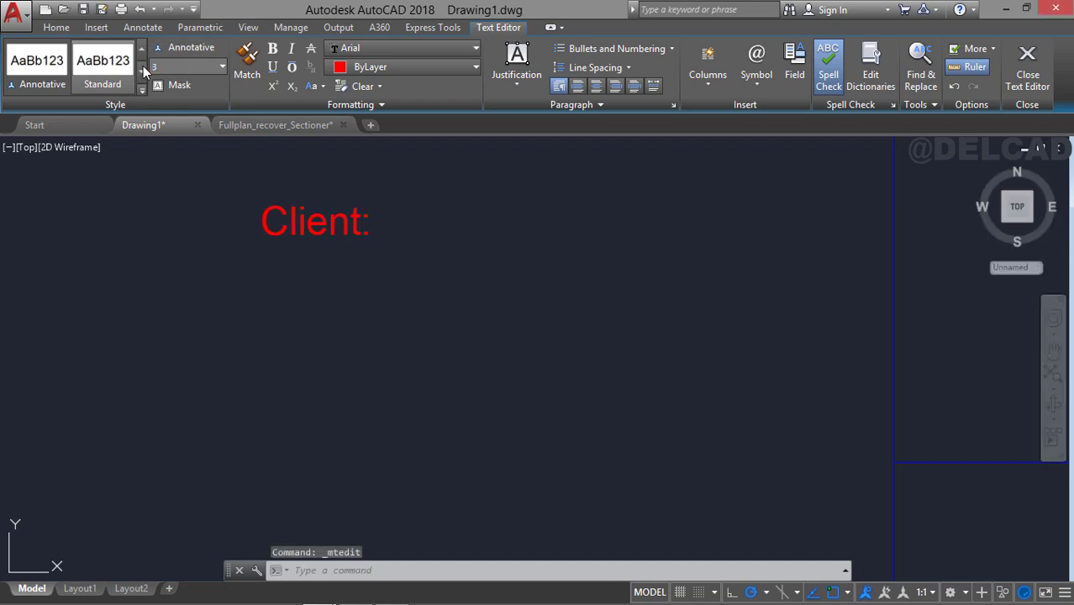
Move the "Client:" text into the title block row directly below the uppermost row line, near its left edge.
scroll(250, 138, down, 4)
click(270, 168)
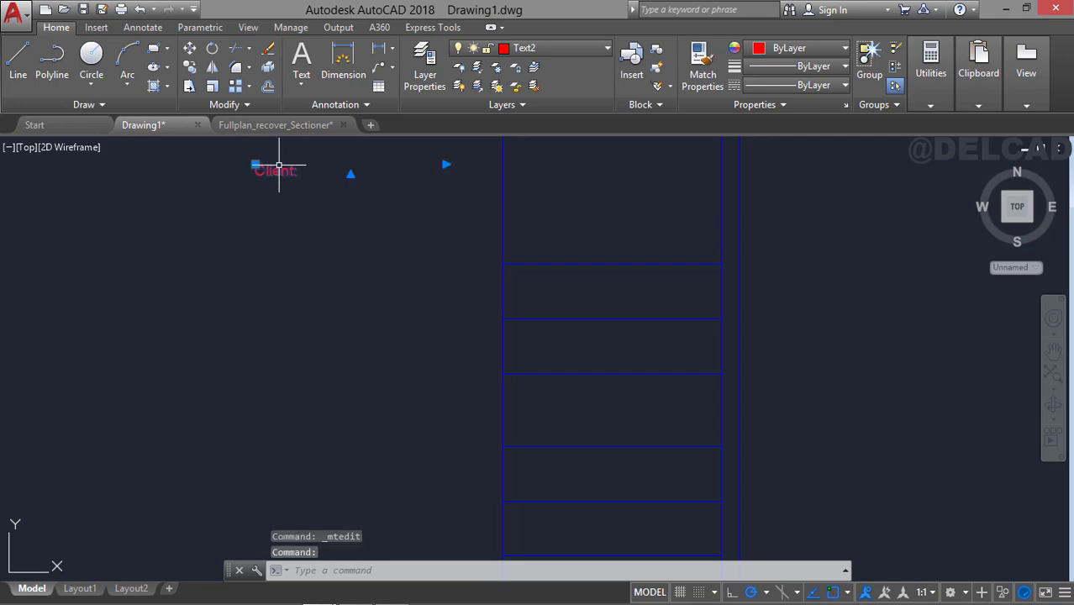
scroll(270, 173, up, 2)
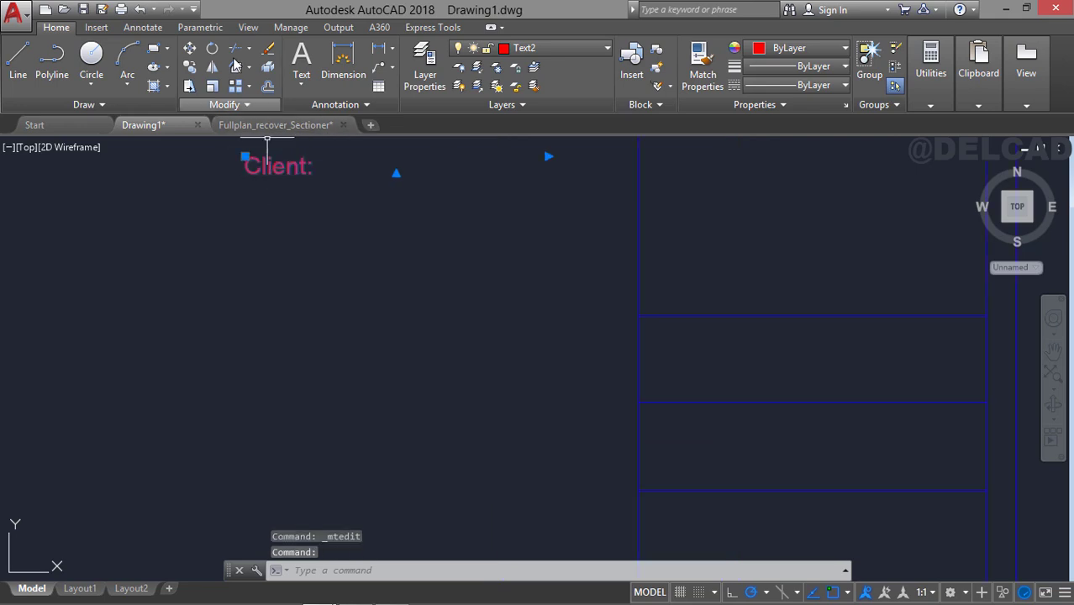
click(189, 48)
click(211, 145)
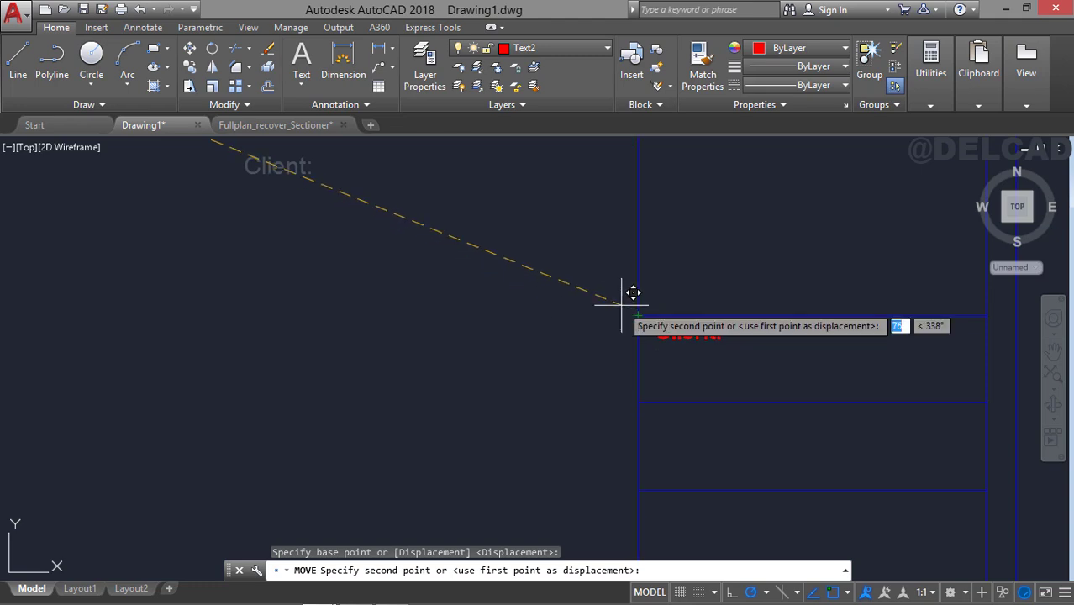
click(616, 306)
Shift the "Client:" text slightly downward within its row, away from the line above.
click(713, 330)
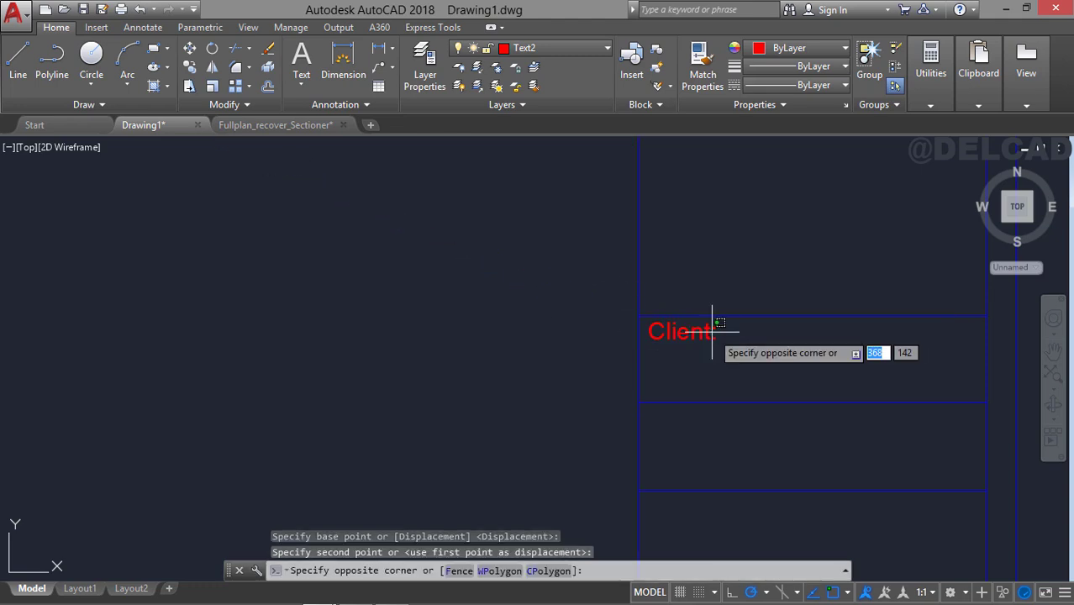
click(707, 333)
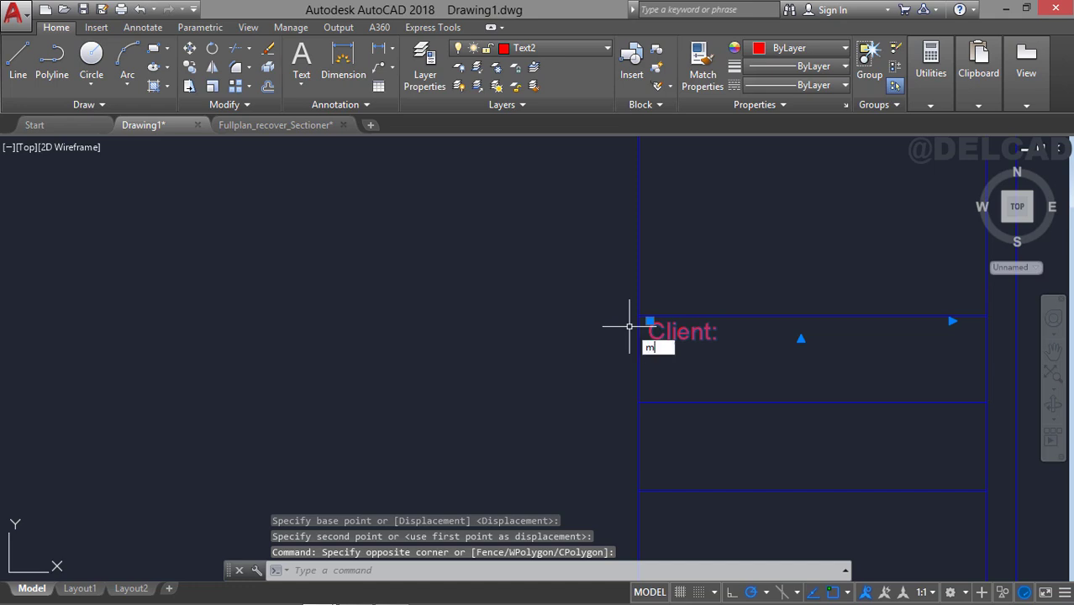
key(Return)
click(583, 280)
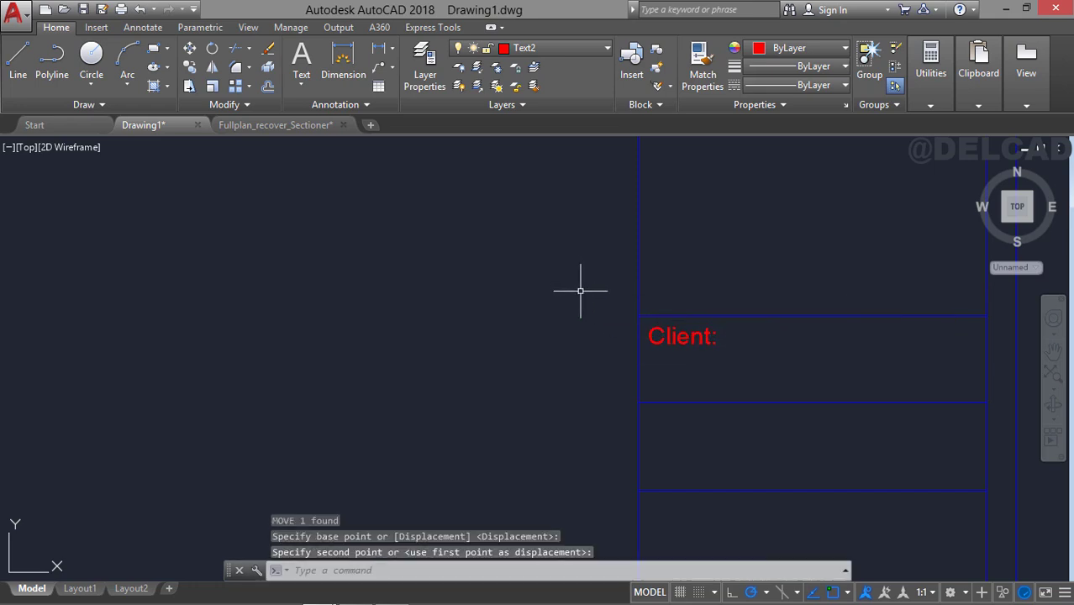
Copy the "Client:" text into each of the four title block rows below it, using the row lines' left endpoints as reference.
click(652, 343)
click(664, 345)
scroll(640, 317, down, 1)
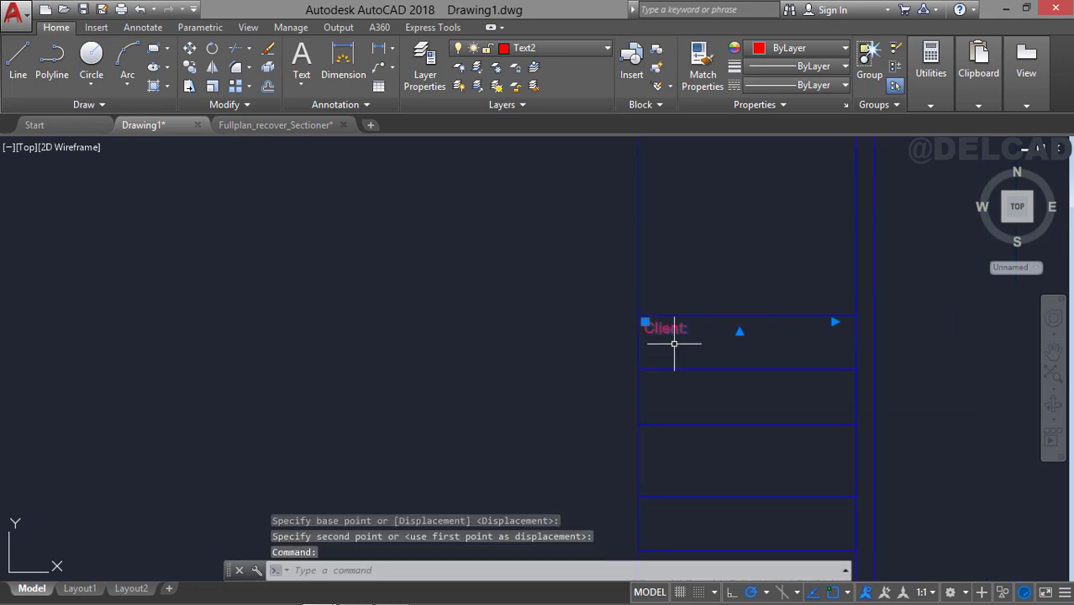
middle_drag(674, 343, 522, 232)
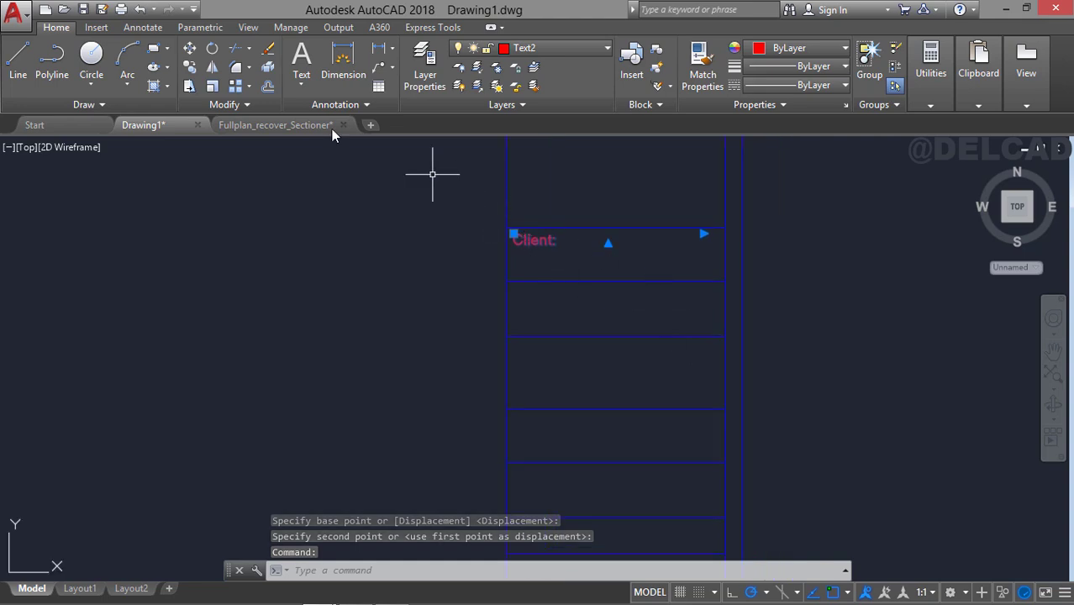
click(190, 67)
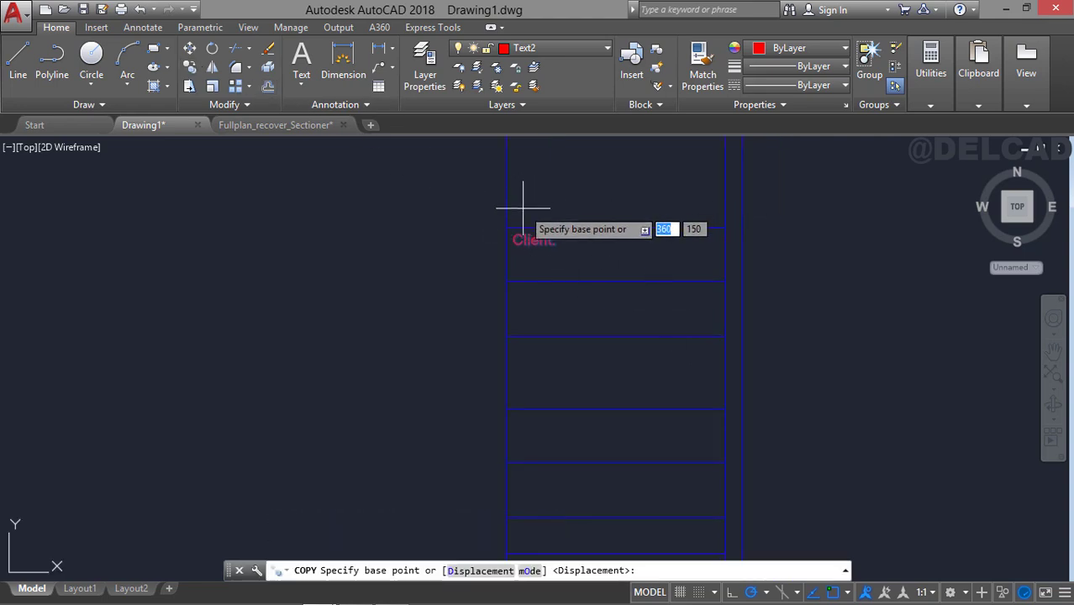
click(506, 228)
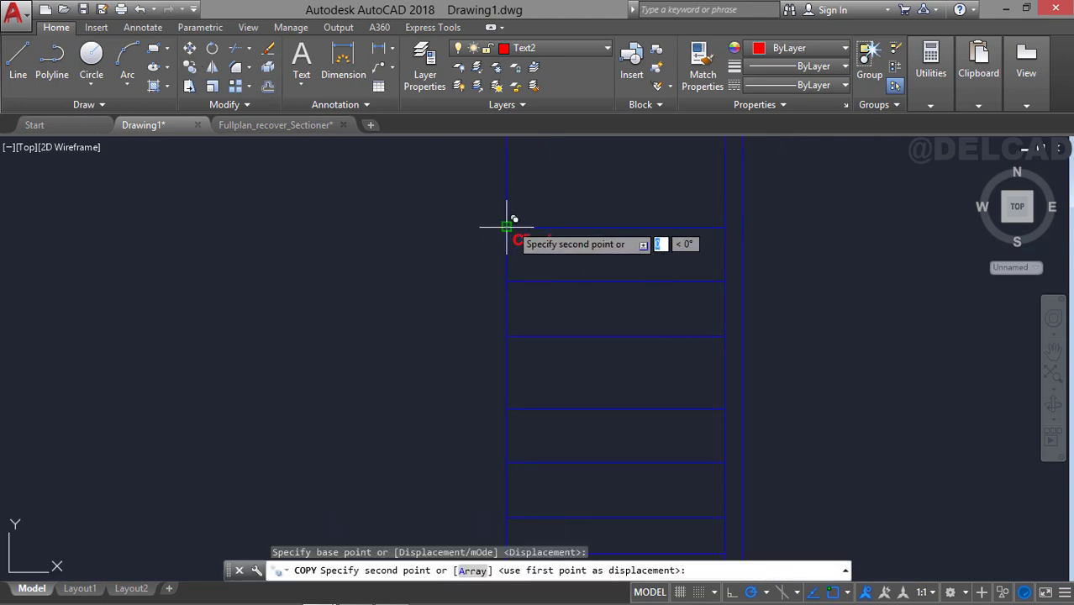
click(507, 282)
click(508, 336)
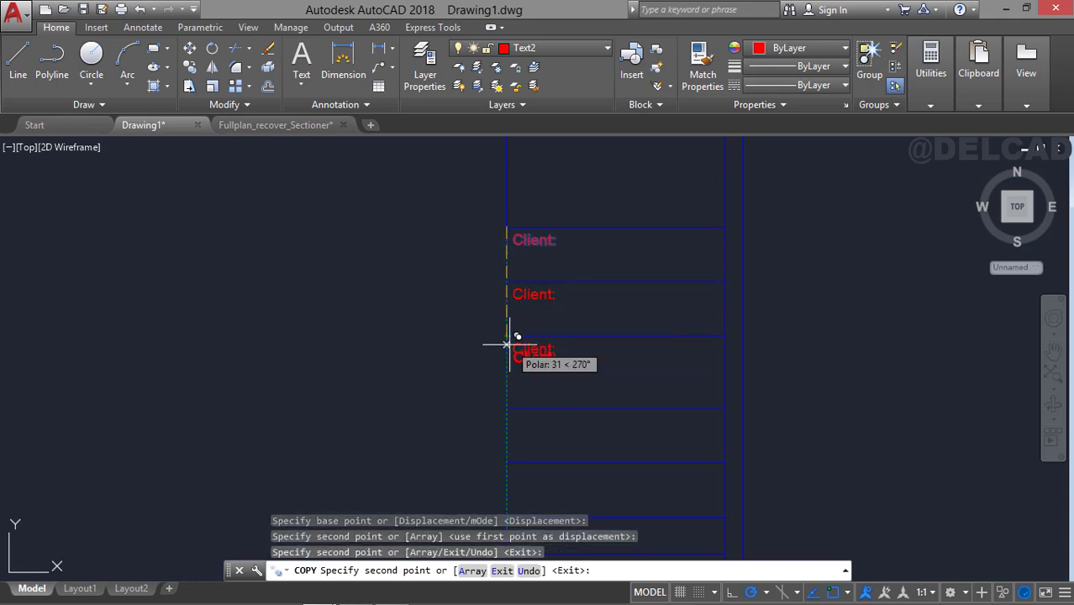
click(509, 408)
middle_drag(511, 427, 515, 288)
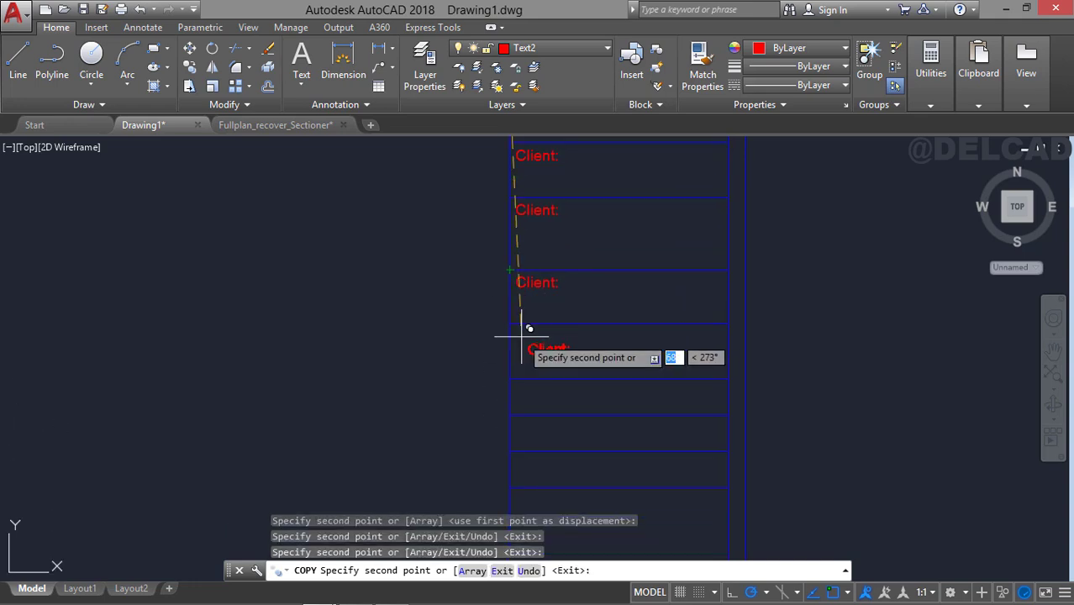
click(509, 324)
middle_drag(526, 248, 538, 391)
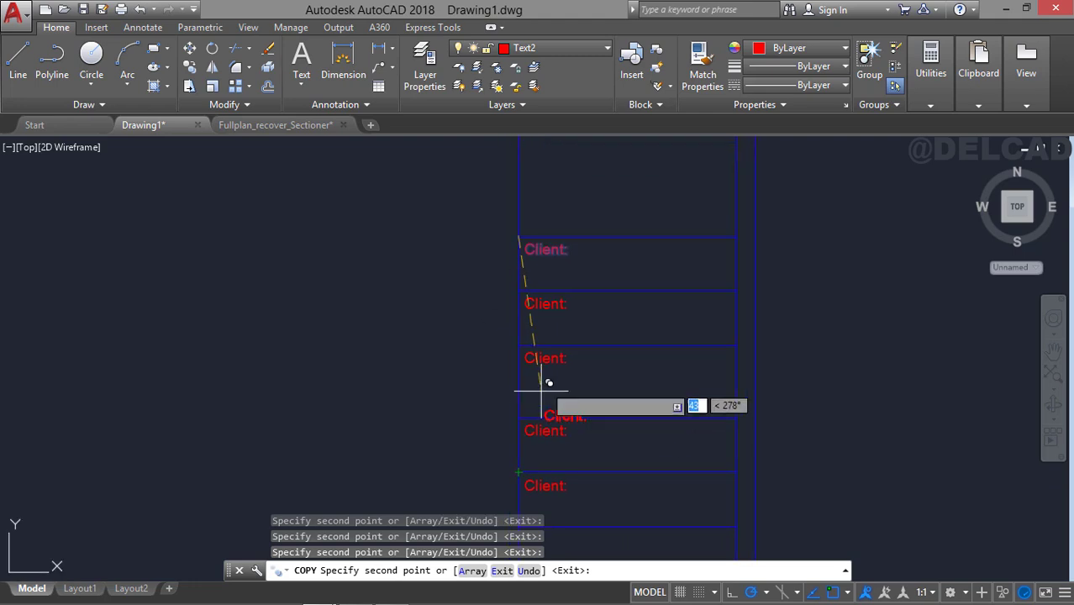
key(Escape)
Change the copied label in the row directly below the original "Client:" row to "Architect:".
click(546, 303)
key(Escape)
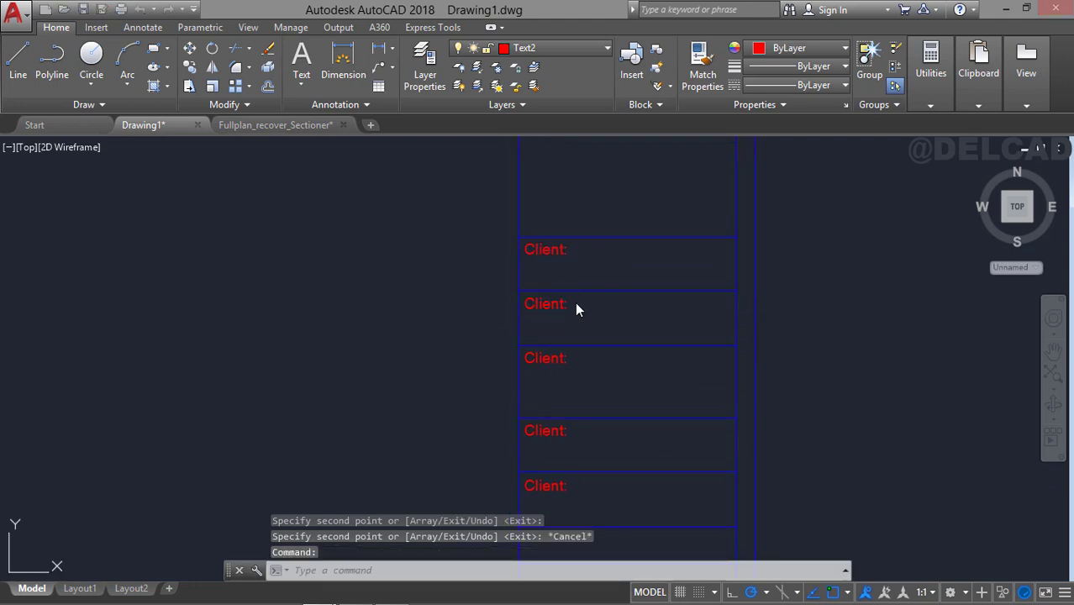
double_click(577, 309)
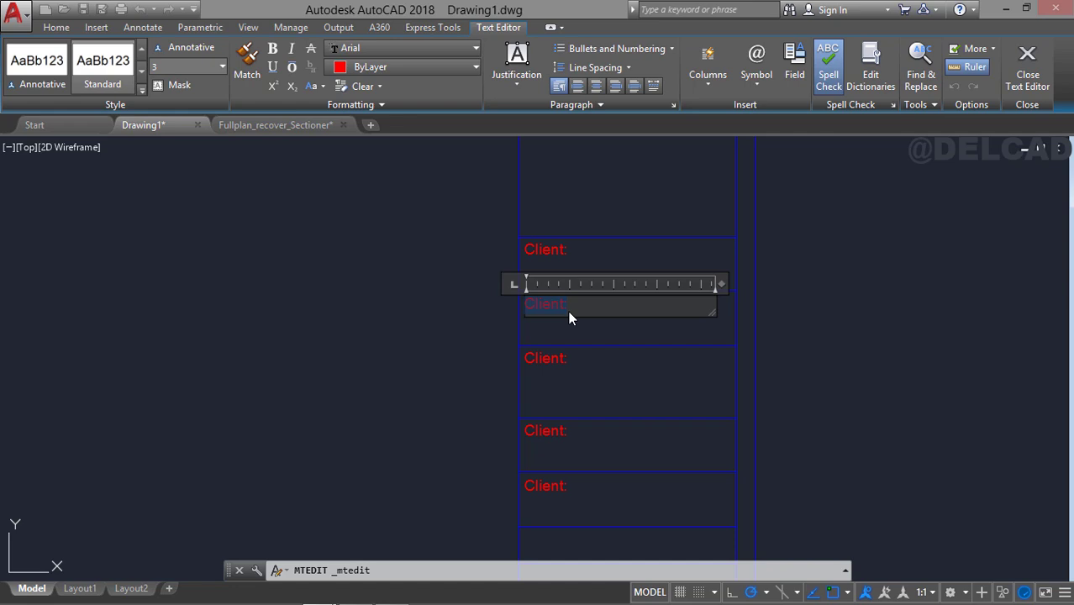
text(Architec)
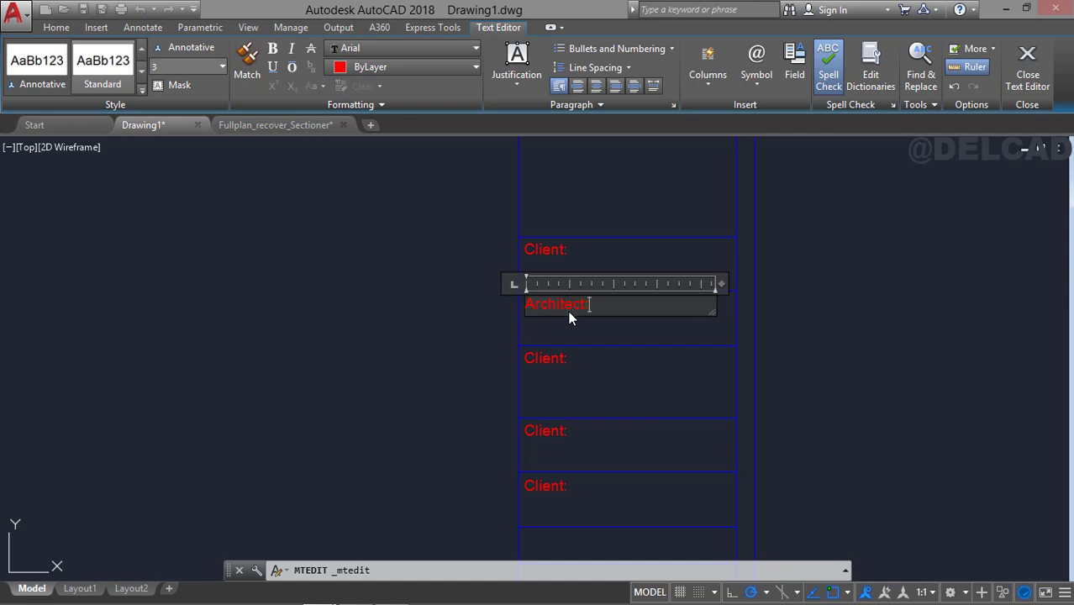
click(559, 355)
Change the copied label in the row below "Architect:" to "Project Title/Location:".
double_click(559, 357)
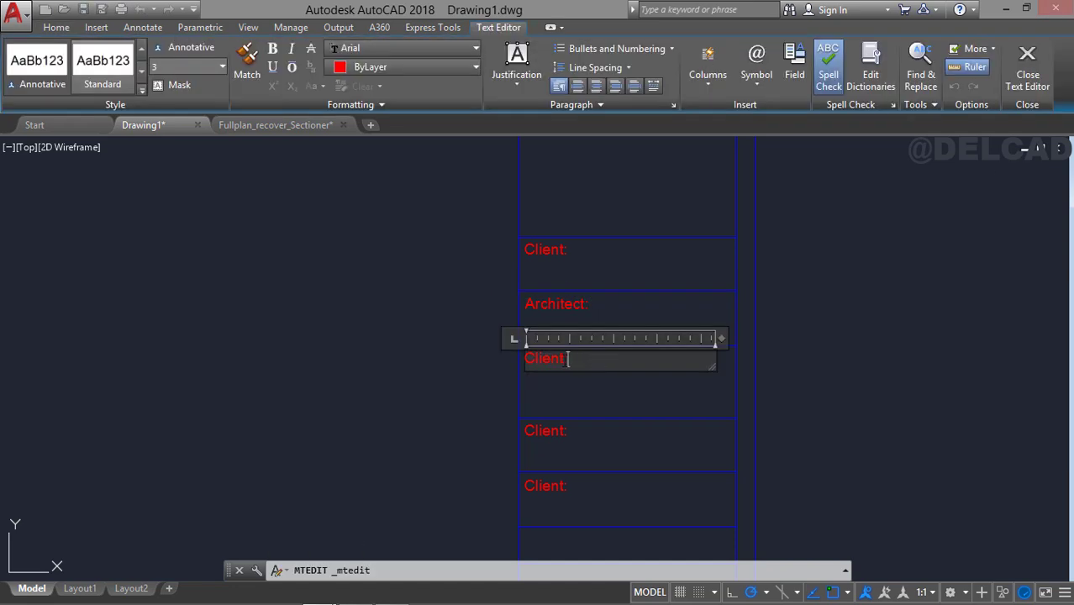
text(Project Title/Location:)
click(514, 363)
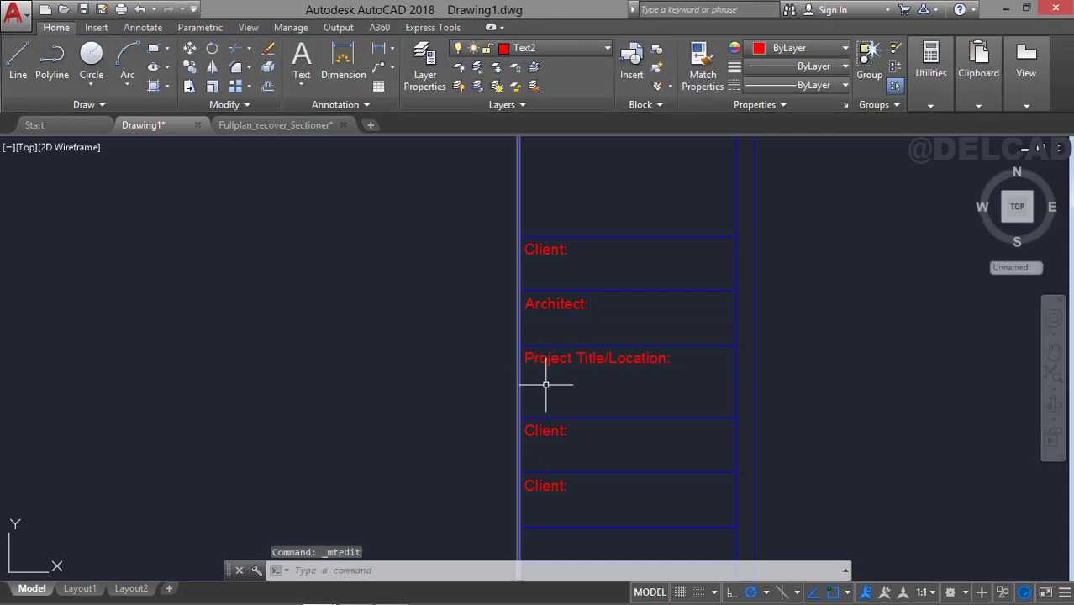
Change the copied label in the row below "Project Title/Location:" to "Drawing Title:".
middle_drag(545, 384, 539, 322)
click(542, 369)
double_click(588, 371)
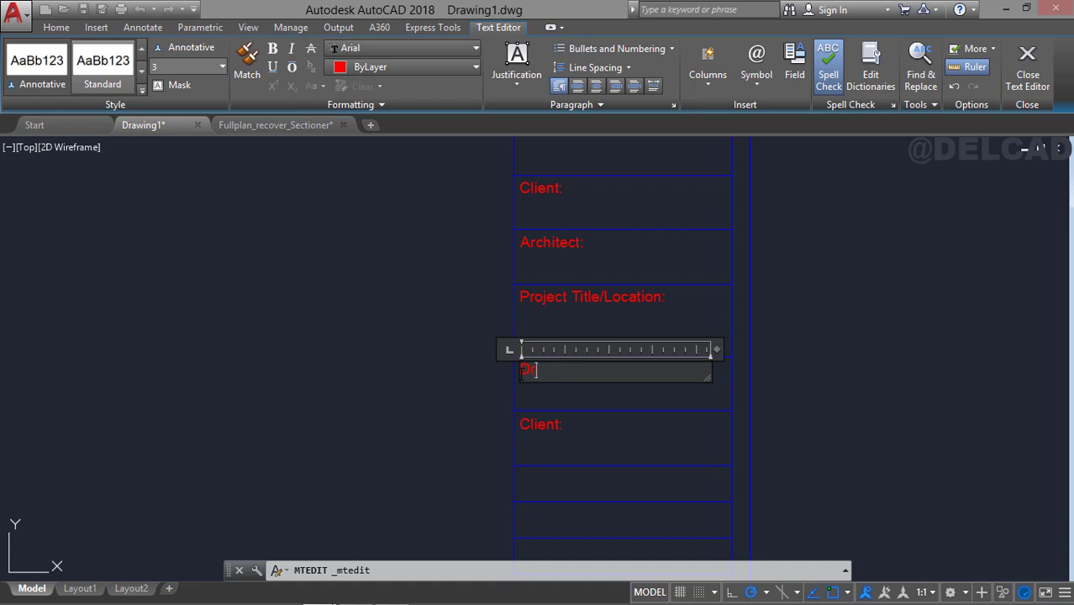
click(524, 406)
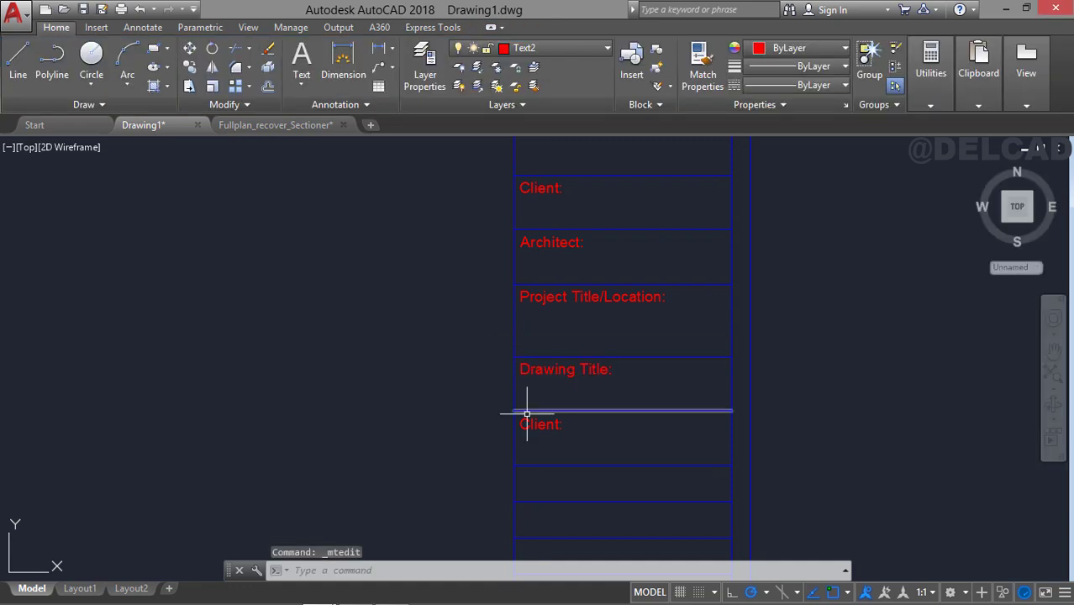
Change the remaining copied label, in the row below "Drawing Title:", to "Sheet Title:".
scroll(541, 421, up, 2)
middle_drag(541, 422, 542, 394)
double_click(547, 398)
text(Sheet Title:)
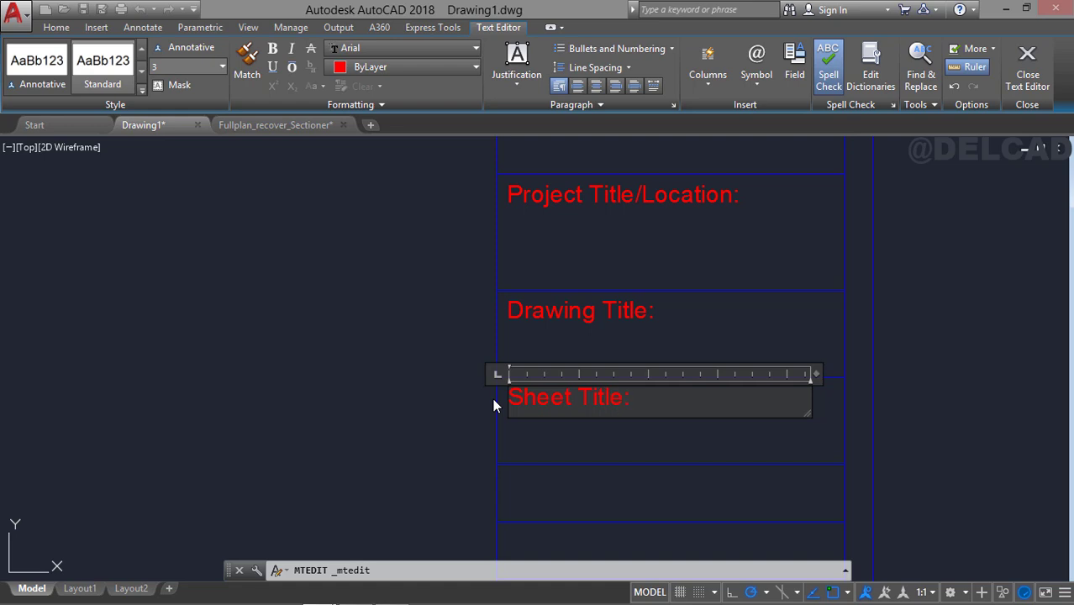
click(492, 398)
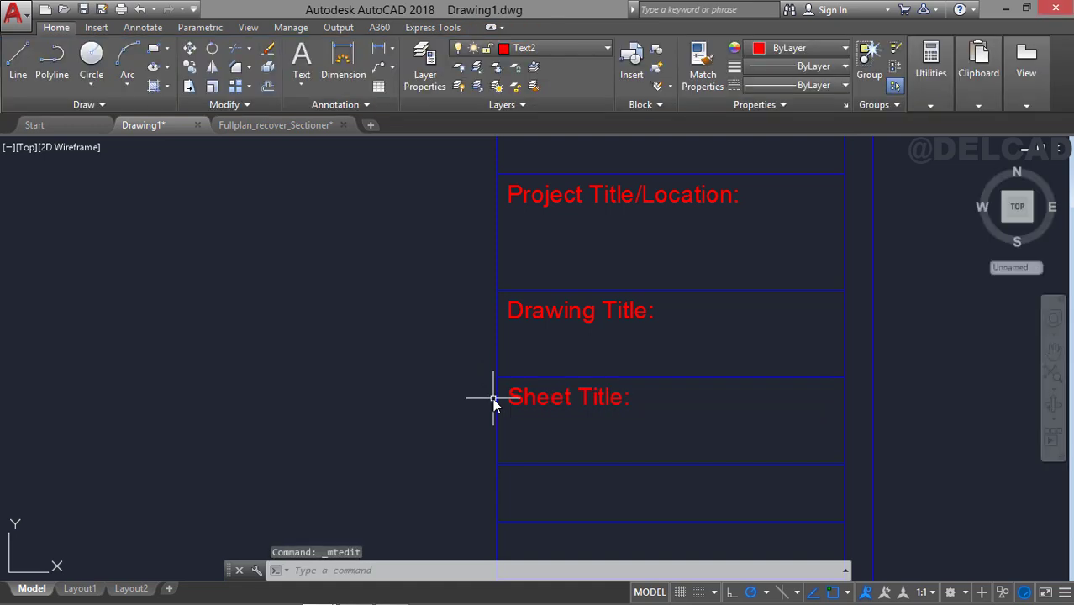
Copy the title block's left vertical line 30 units to the right, onto the midpoint of the lowest row line.
scroll(697, 264, down, 2)
mouse_move(692, 266)
middle_down()
mouse_move(593, 266)
mouse_move(610, 188)
middle_up()
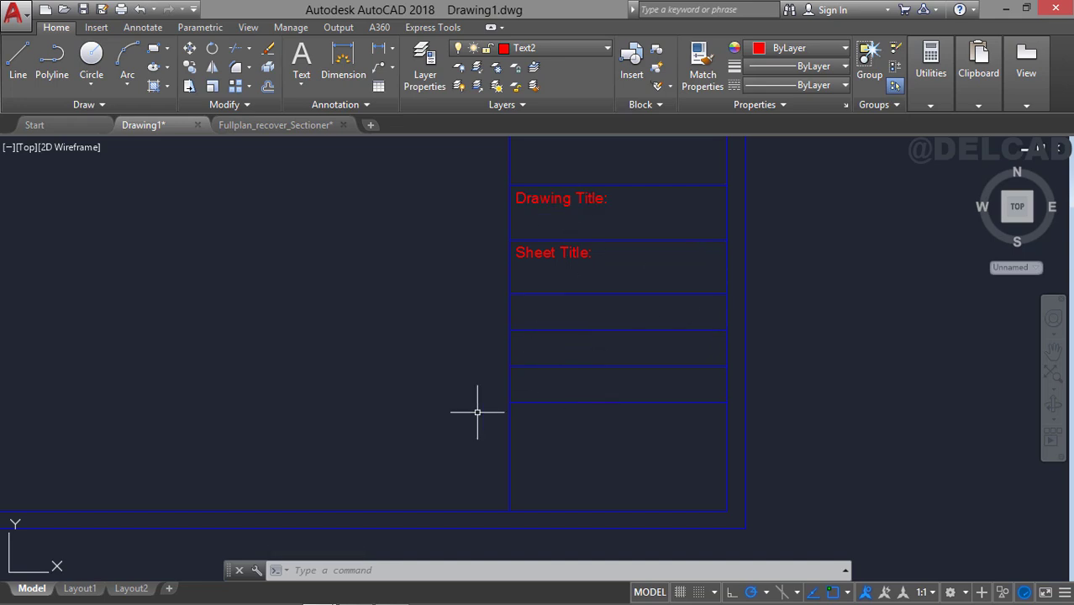
click(510, 266)
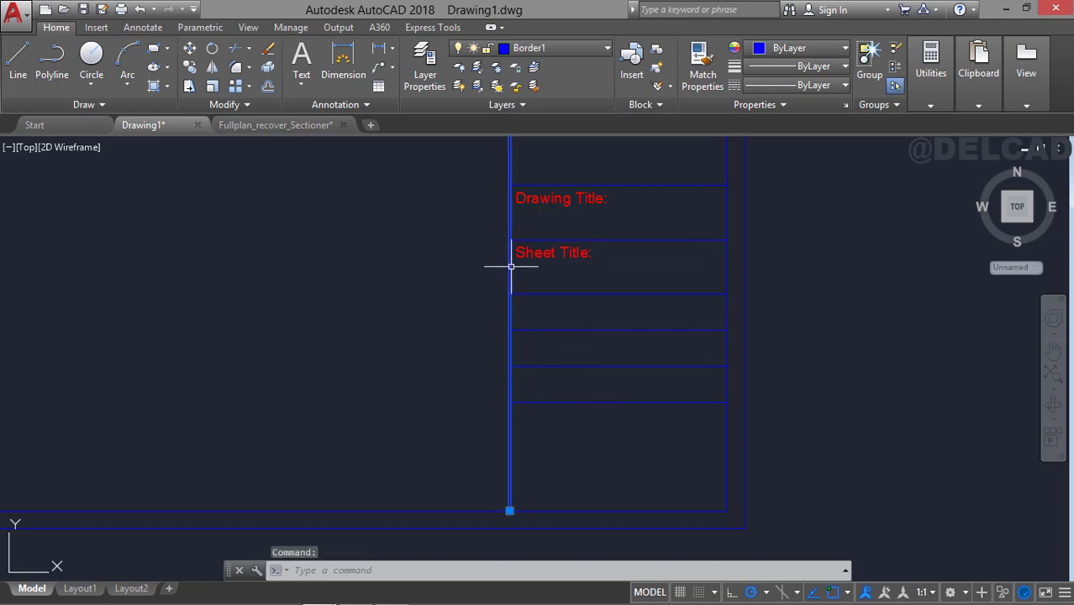
click(189, 68)
click(510, 401)
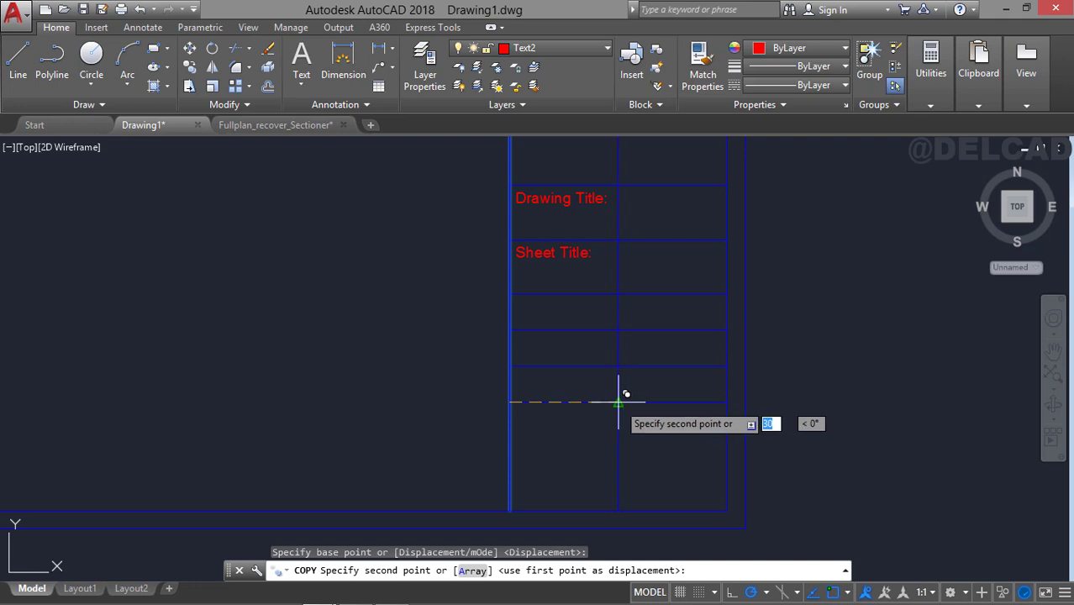
click(618, 403)
middle_drag(623, 353, 621, 390)
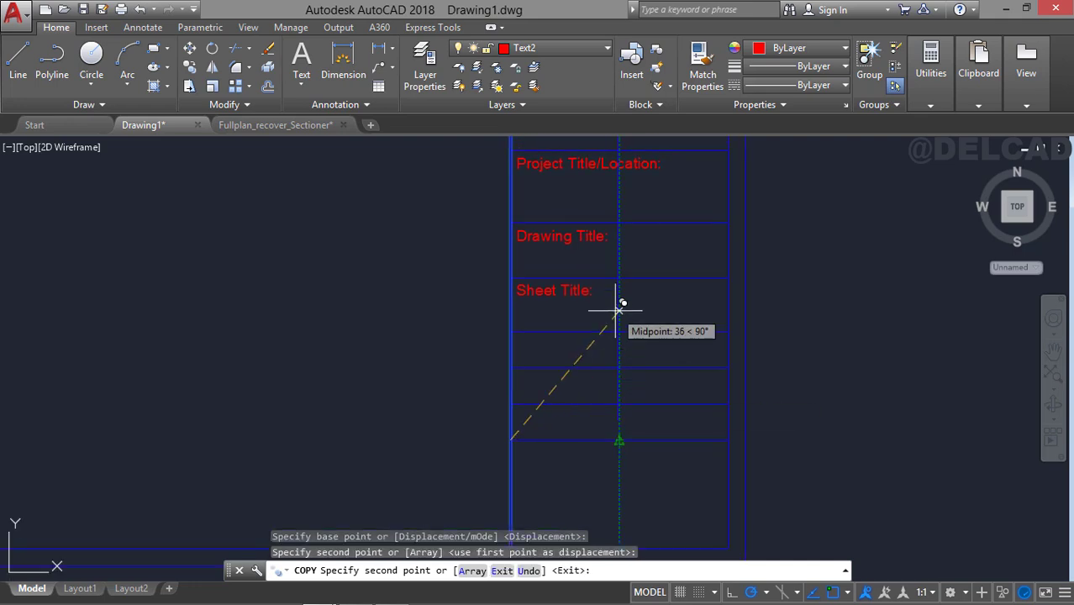
key(Escape)
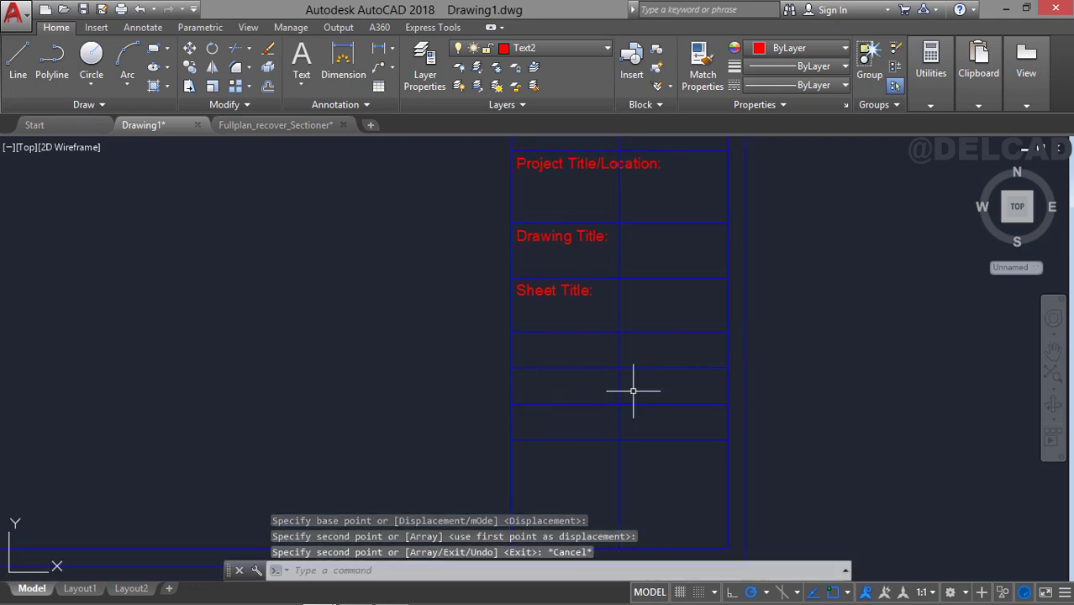
Trim the middle vertical line above and below the three narrow rows and erase its leftover upper piece.
text(tr)
key(Return)
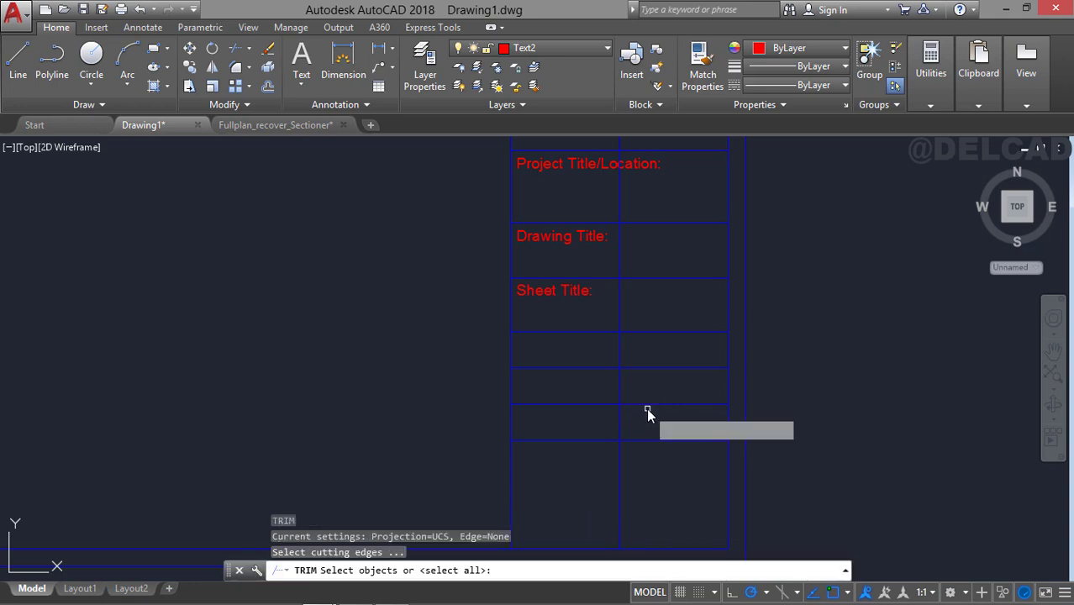
key(Return)
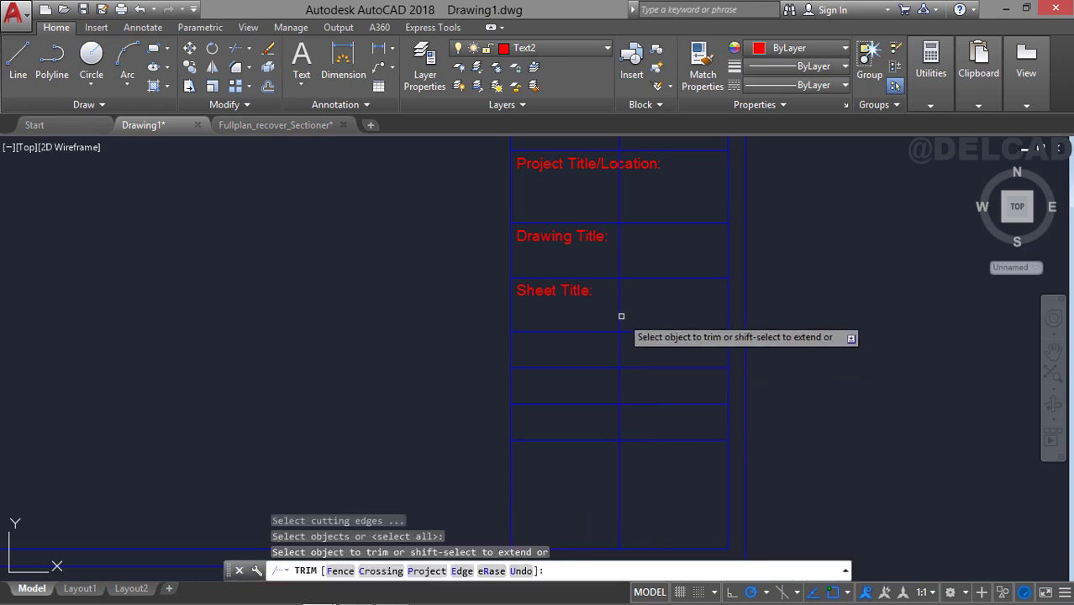
click(619, 312)
click(620, 453)
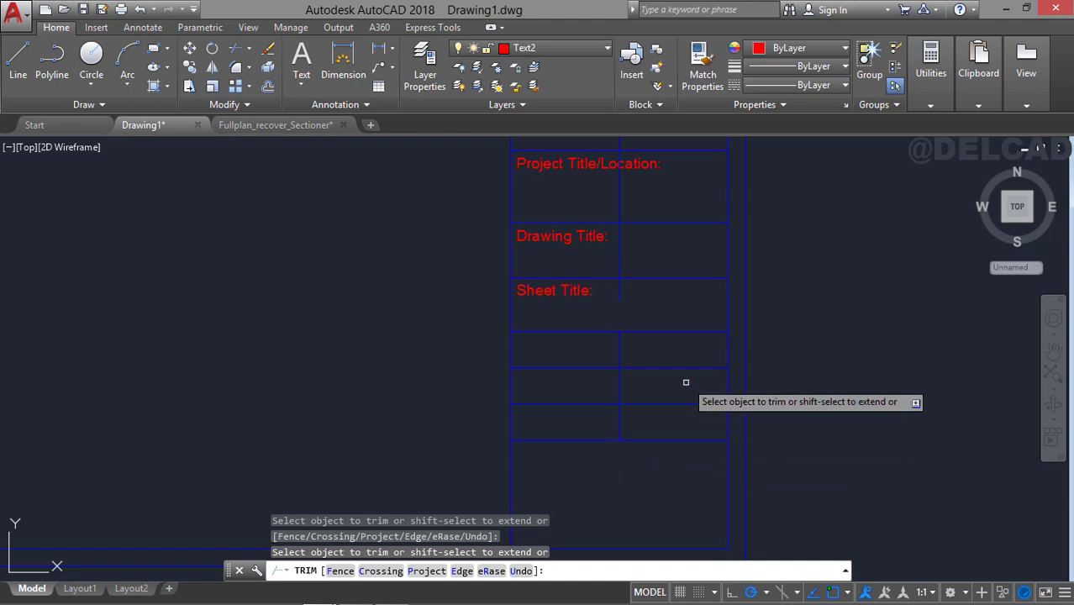
key(Escape)
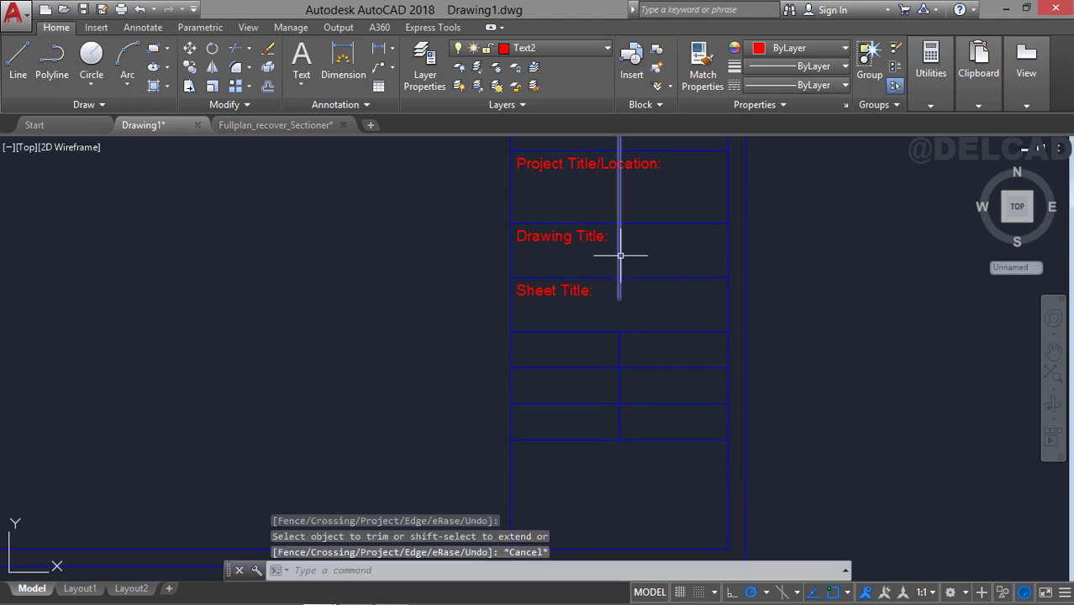
click(619, 252)
key(Delete)
Copy the "Sheet Title:" text into the left cell of the uppermost narrow row.
middle_drag(640, 355, 645, 317)
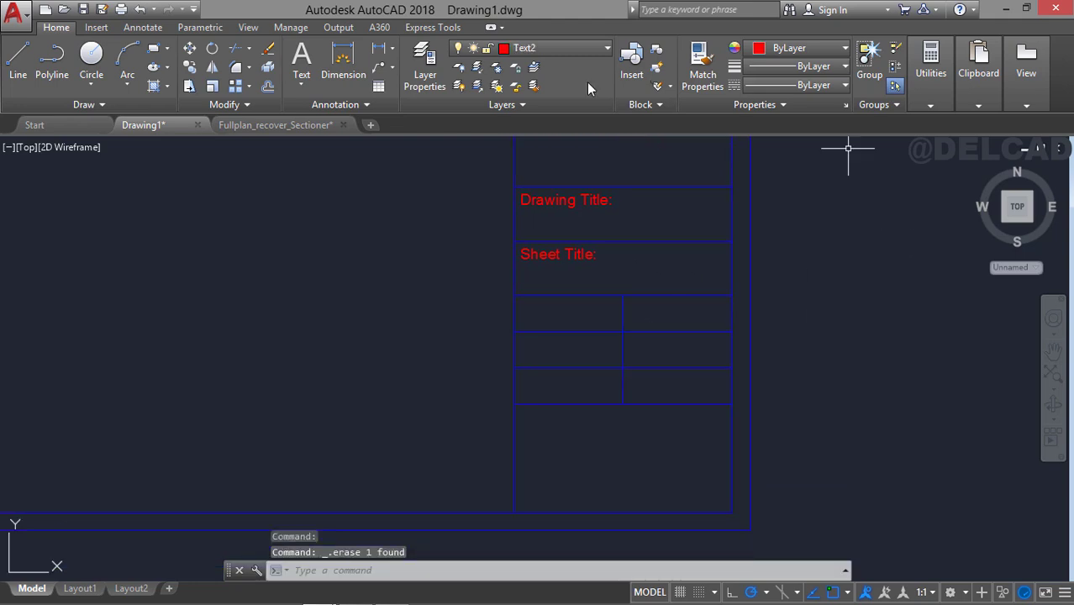
click(561, 249)
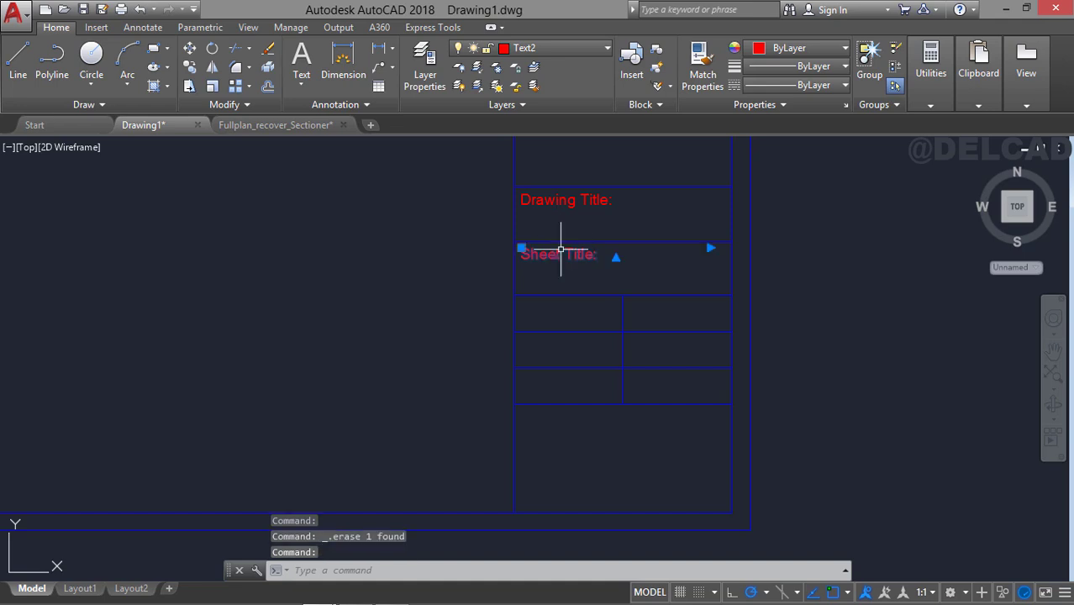
click(189, 67)
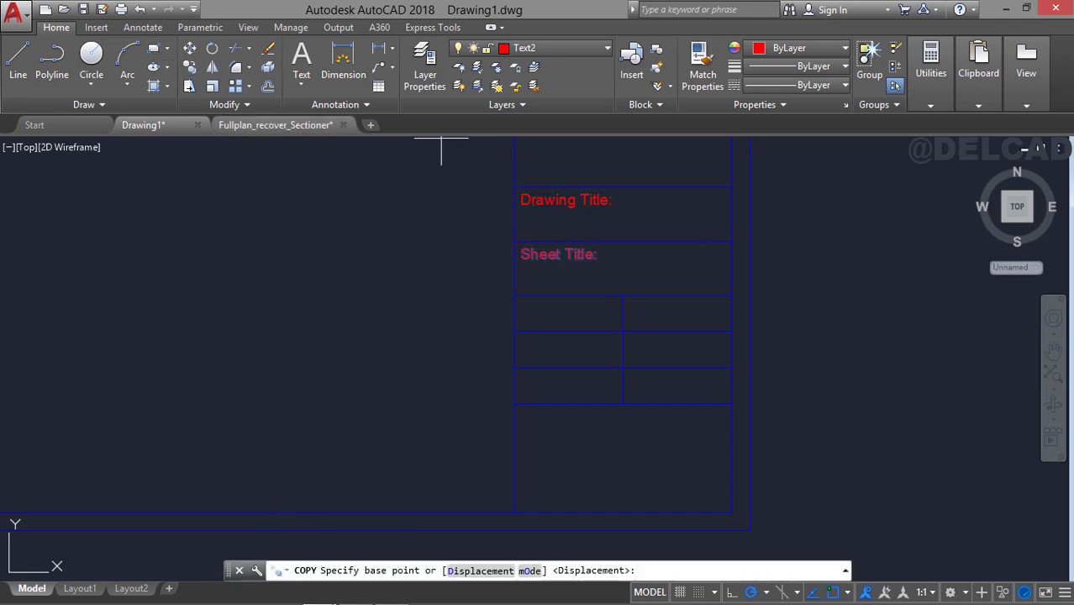
click(514, 241)
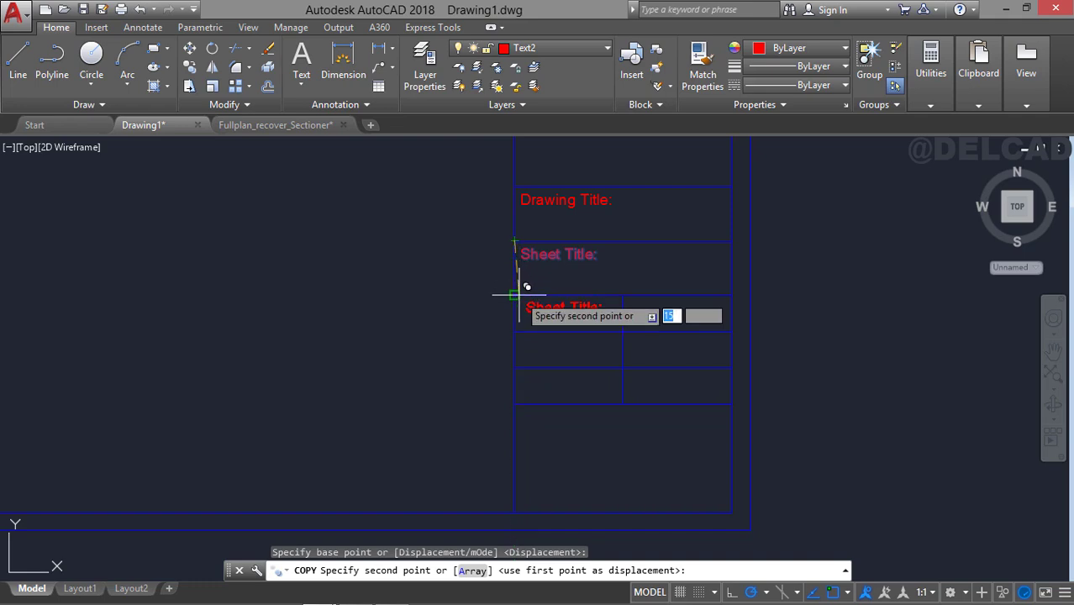
click(515, 296)
key(Escape)
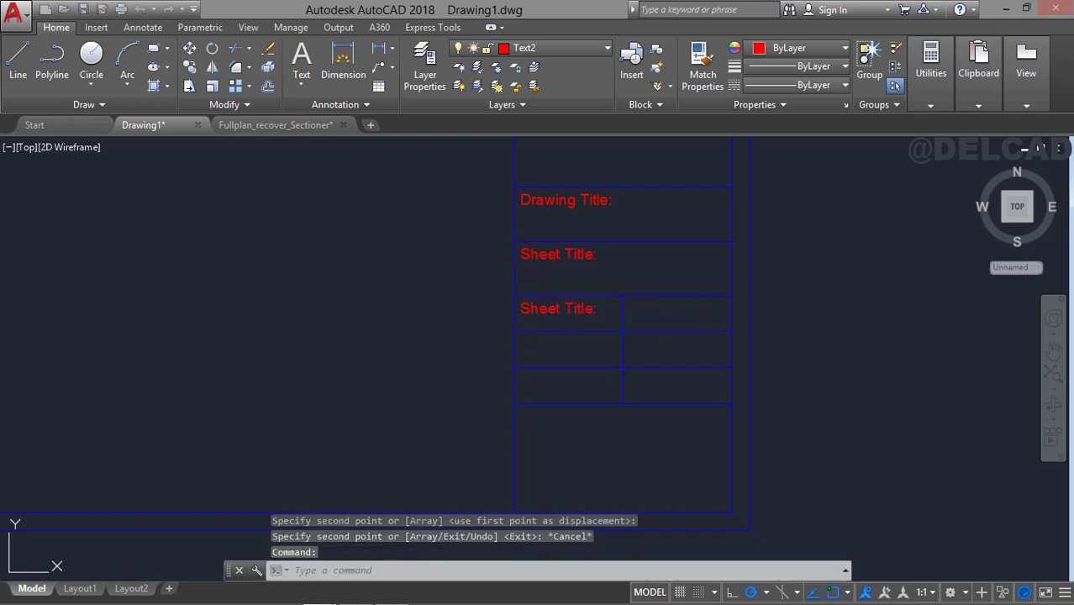
Set the height of the copied label in the left narrow cell to 2.5 and change its text to "Drawn By:".
double_click(587, 310)
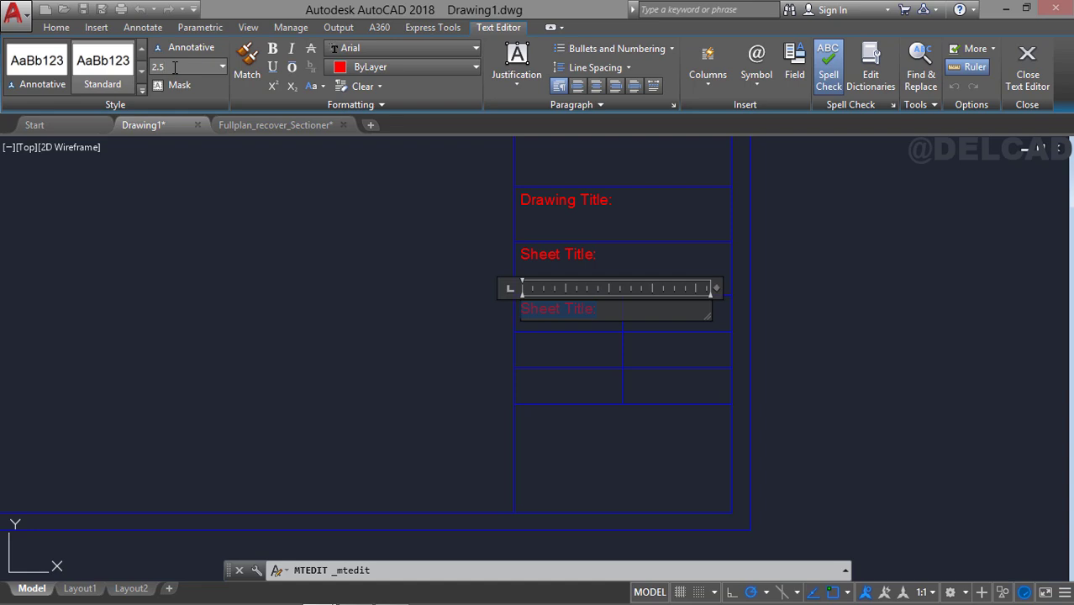
text(3)
key(Return)
key(Escape)
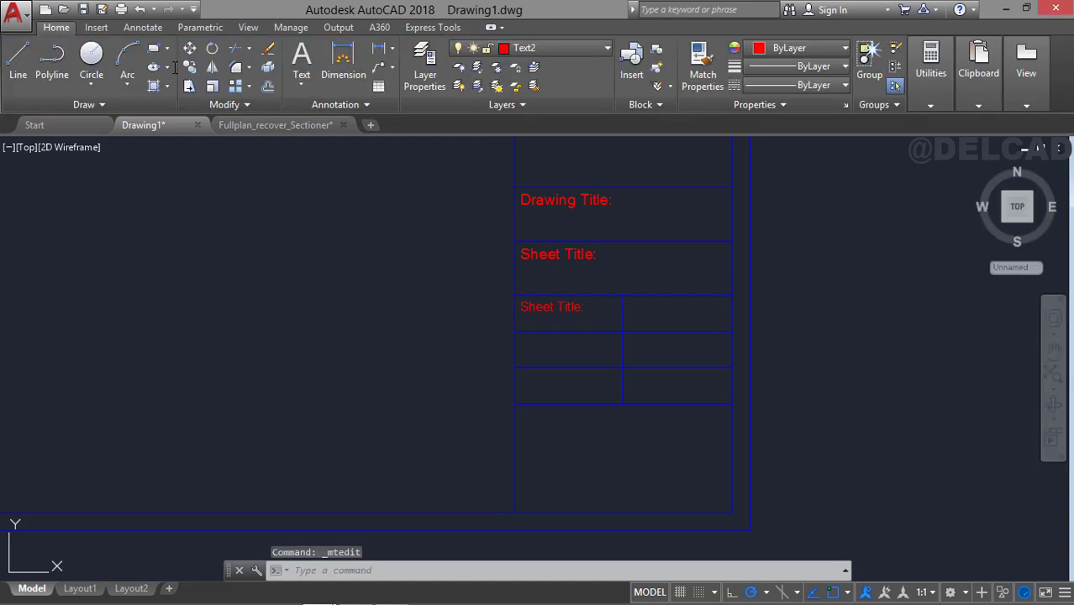
click(582, 315)
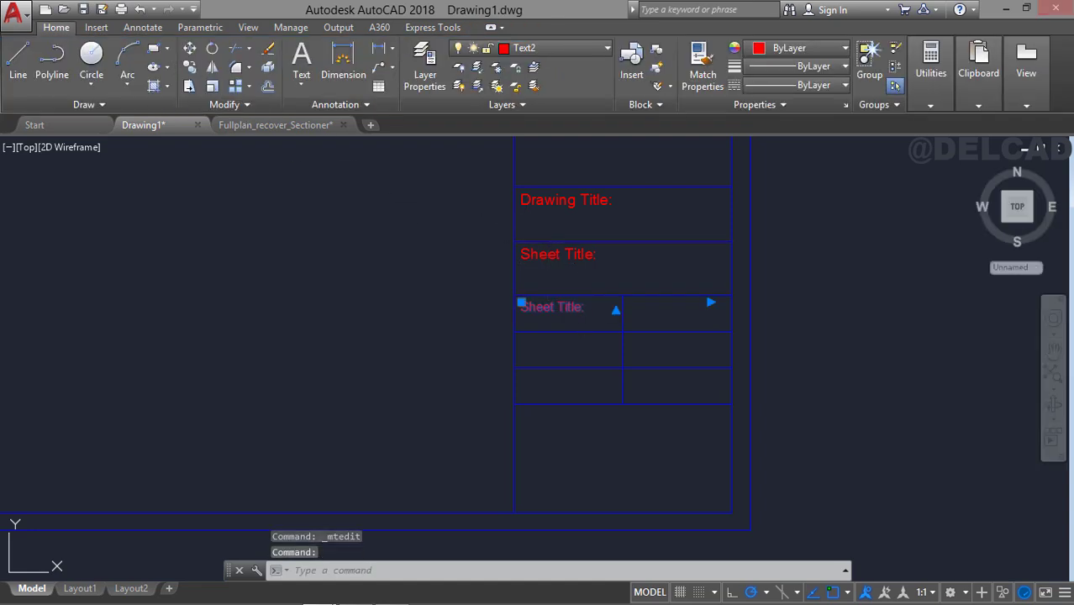
double_click(592, 313)
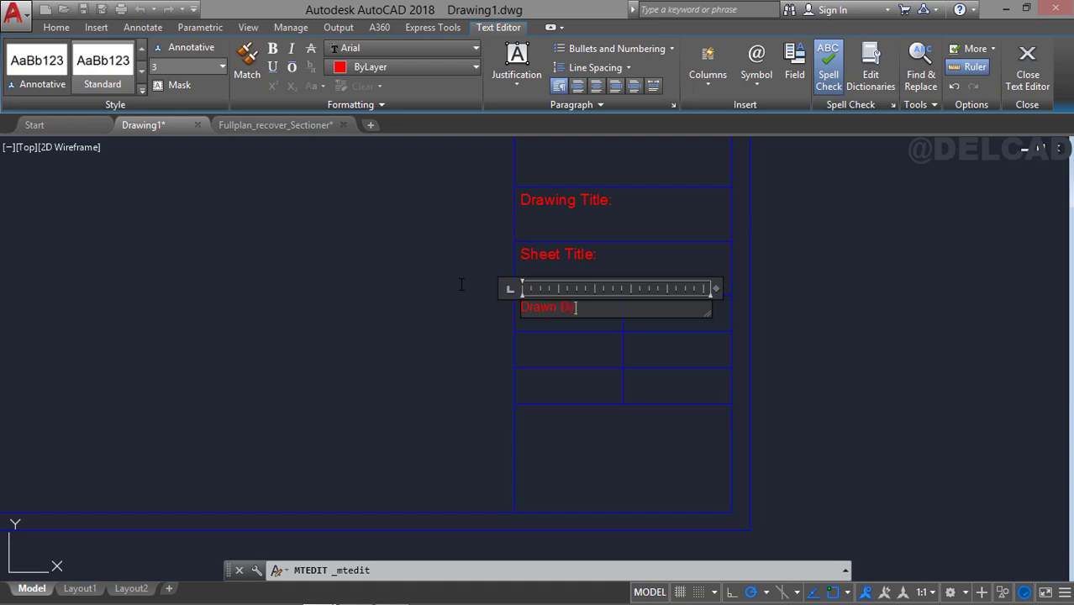
click(460, 284)
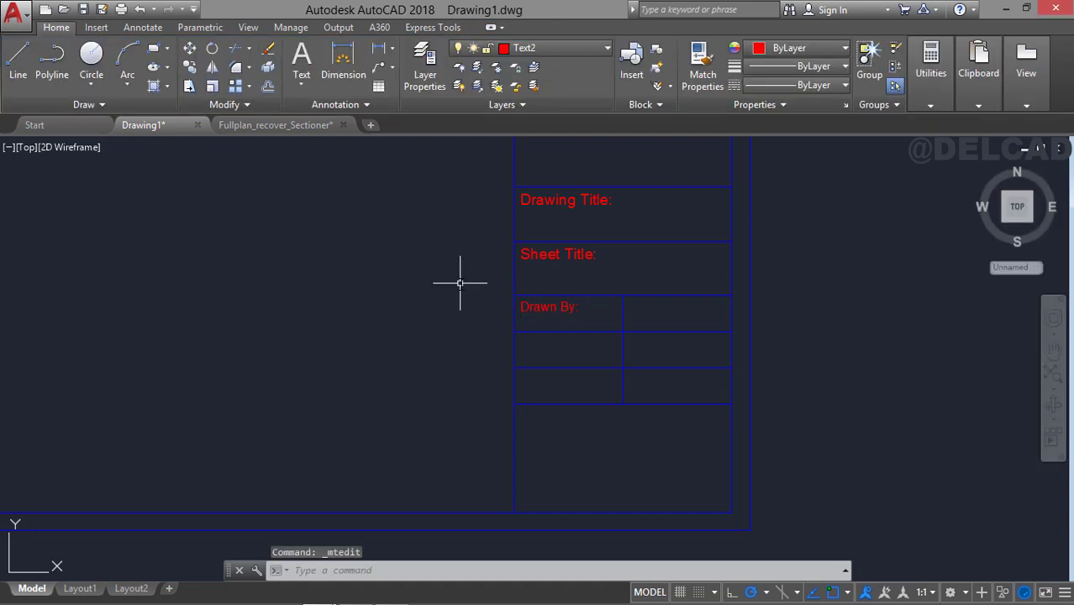
Copy the "Drawn By:" label into the two left narrow cells below it, using the cell corners as reference points.
click(584, 305)
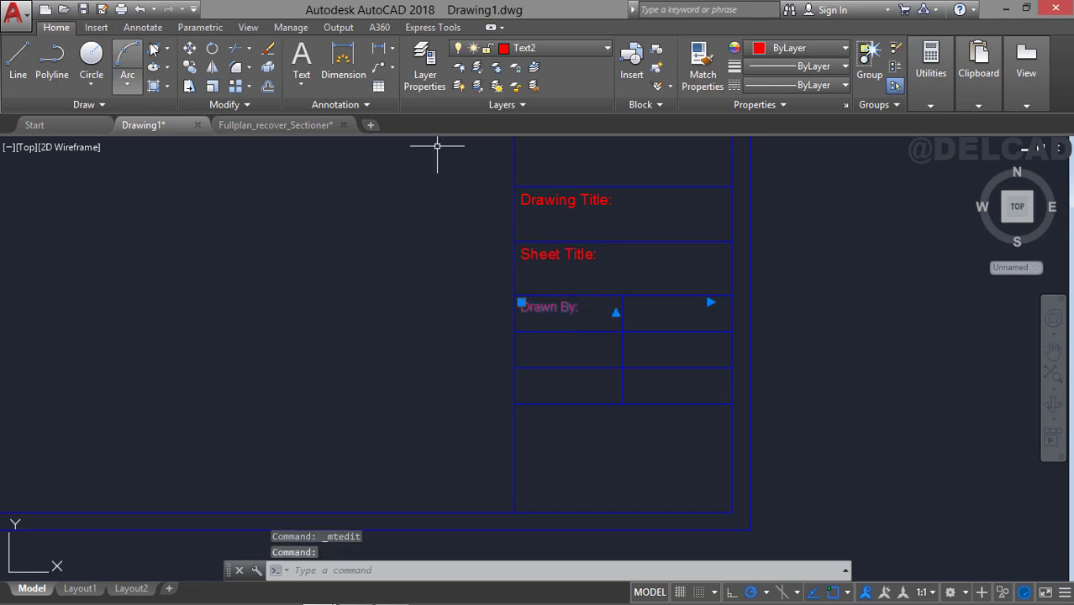
click(189, 68)
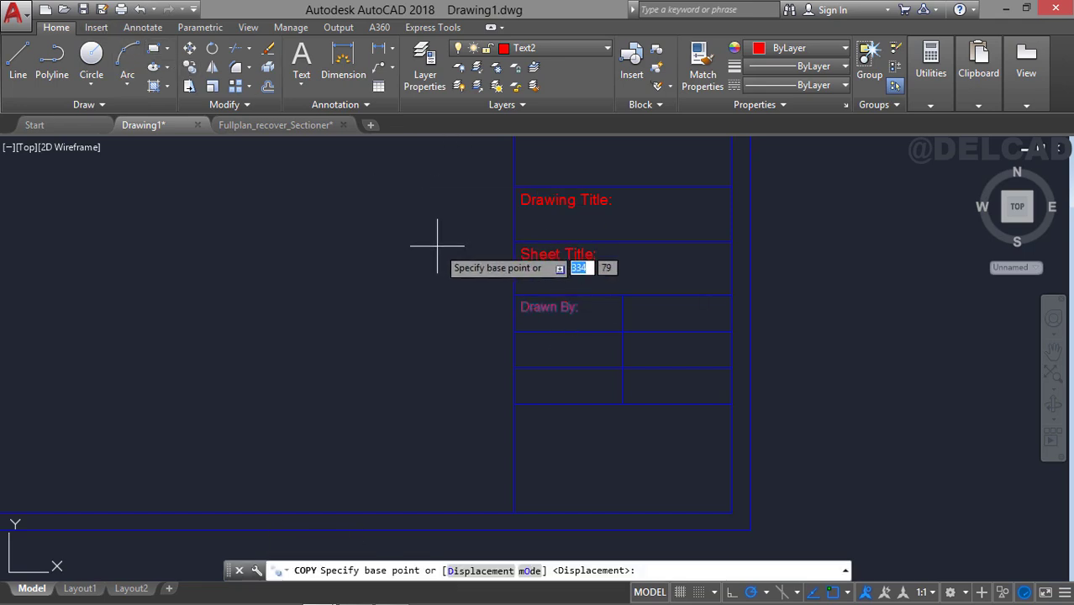
click(514, 295)
click(514, 331)
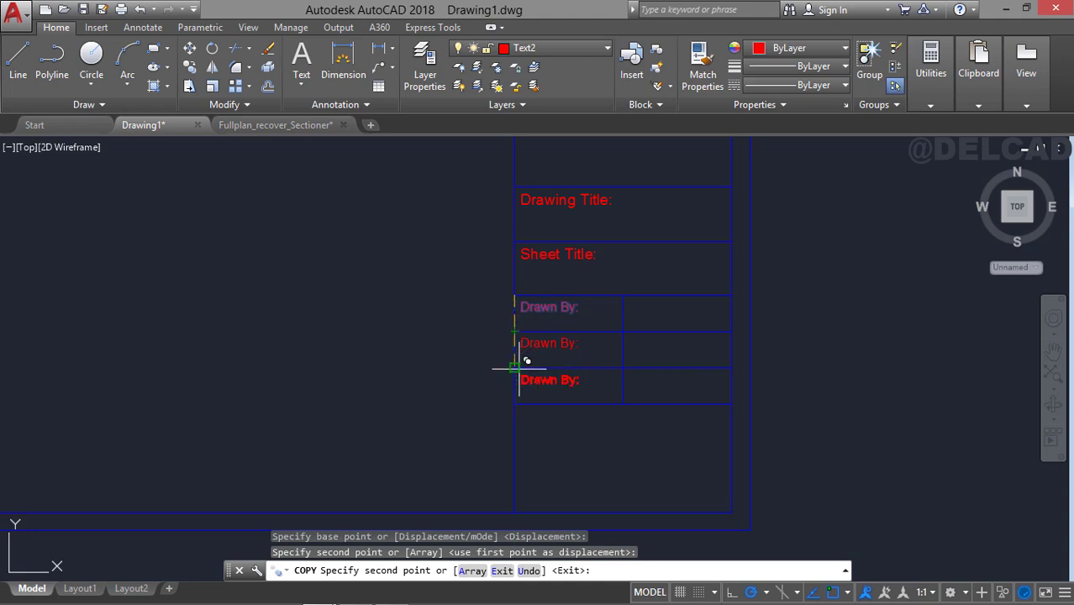
click(514, 367)
key(Escape)
key(Escape)
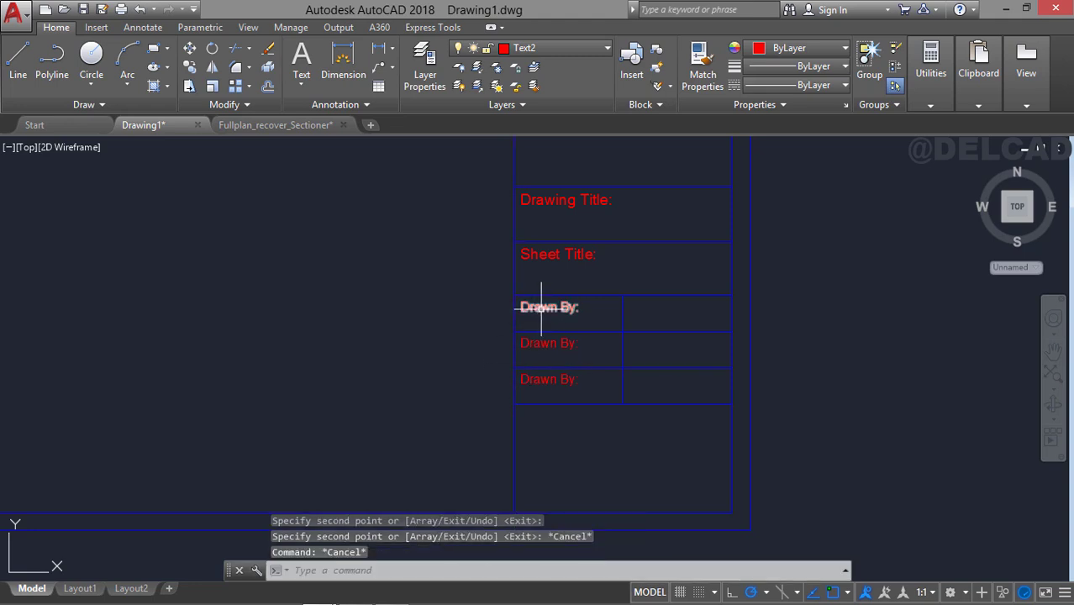
Copy the three "Drawn By:" labels 30 units to the right into the right column of narrow cells.
click(535, 306)
click(552, 344)
click(560, 382)
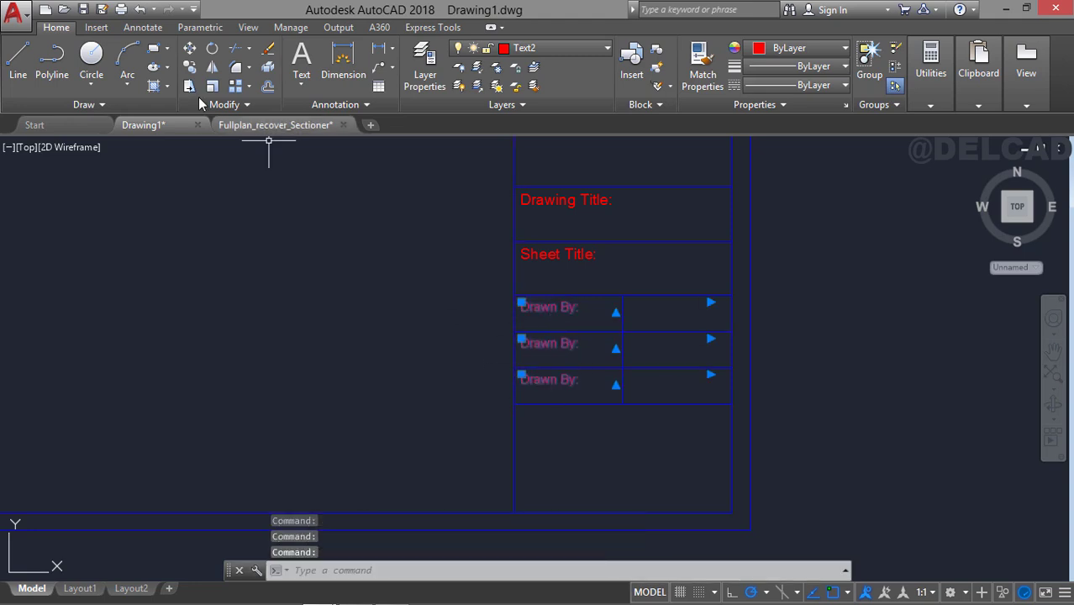
click(189, 68)
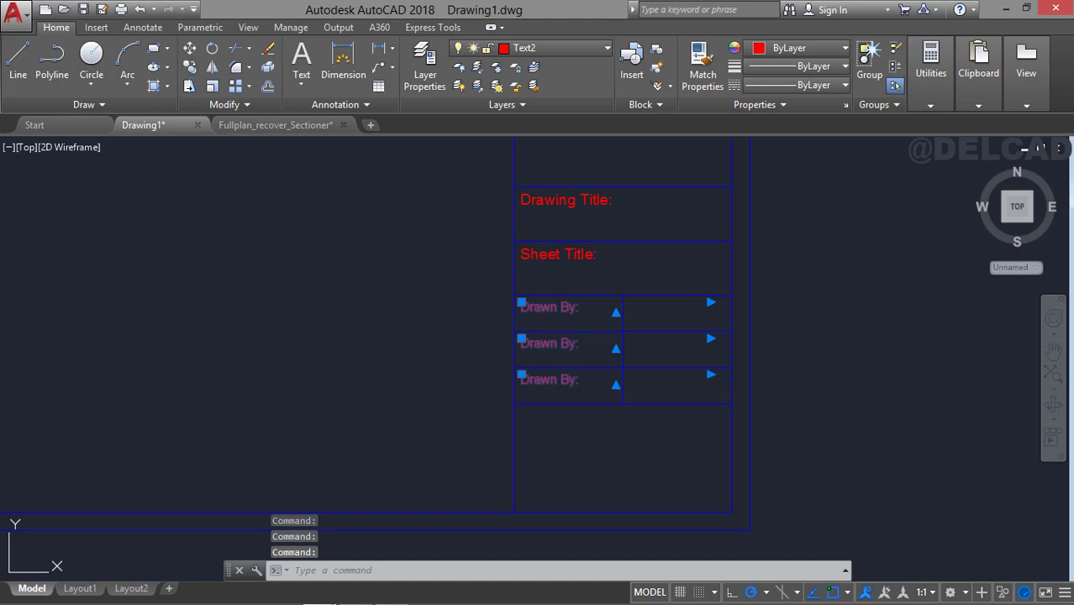
click(514, 295)
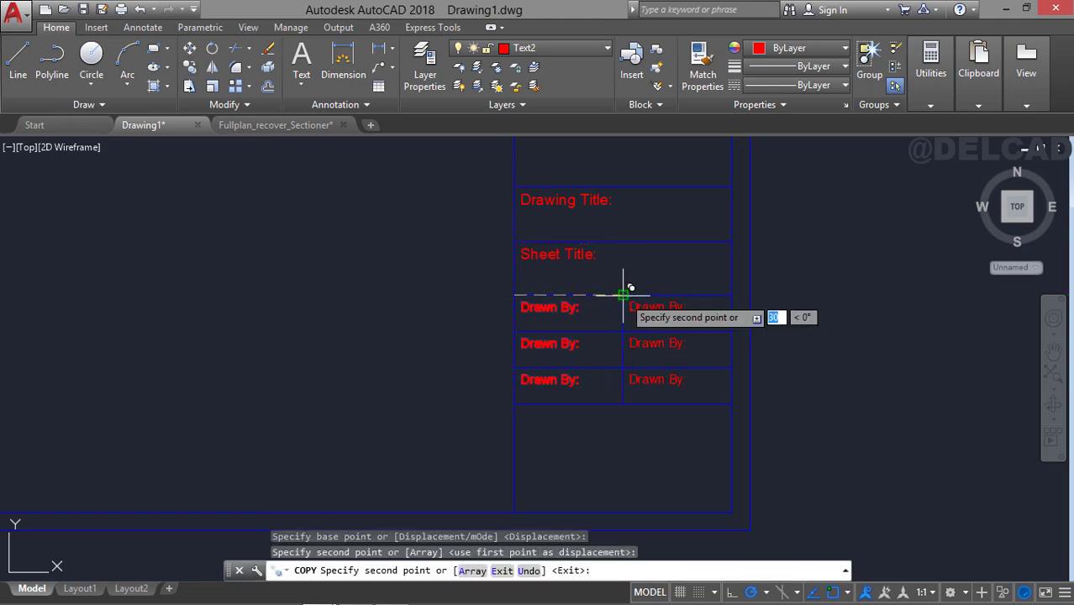
key(Escape)
Change the label in the upper right narrow cell to "Drawing No.".
middle_drag(583, 306, 547, 310)
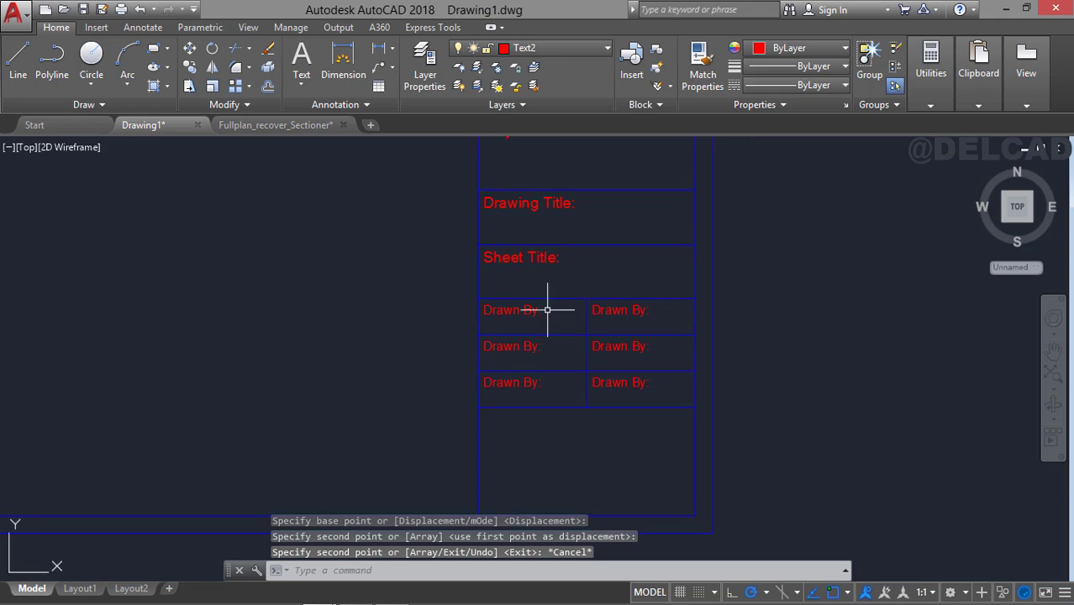
double_click(646, 311)
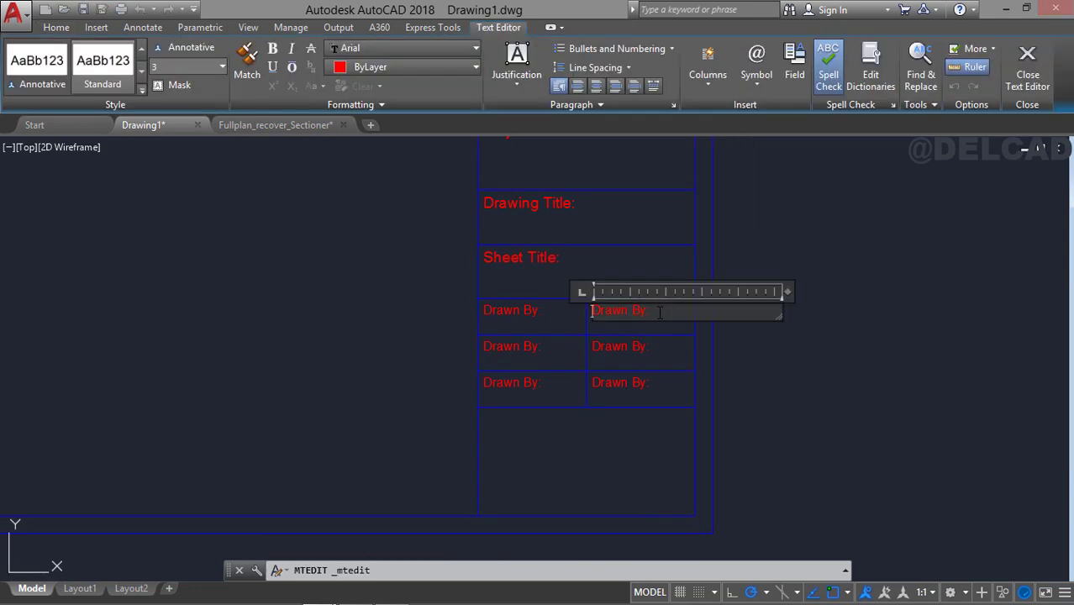
text(Drawing No.)
key(ctrl+Return)
Change the middle narrow row's left label to "Scale:" and its right label to "Drawing No.".
double_click(570, 347)
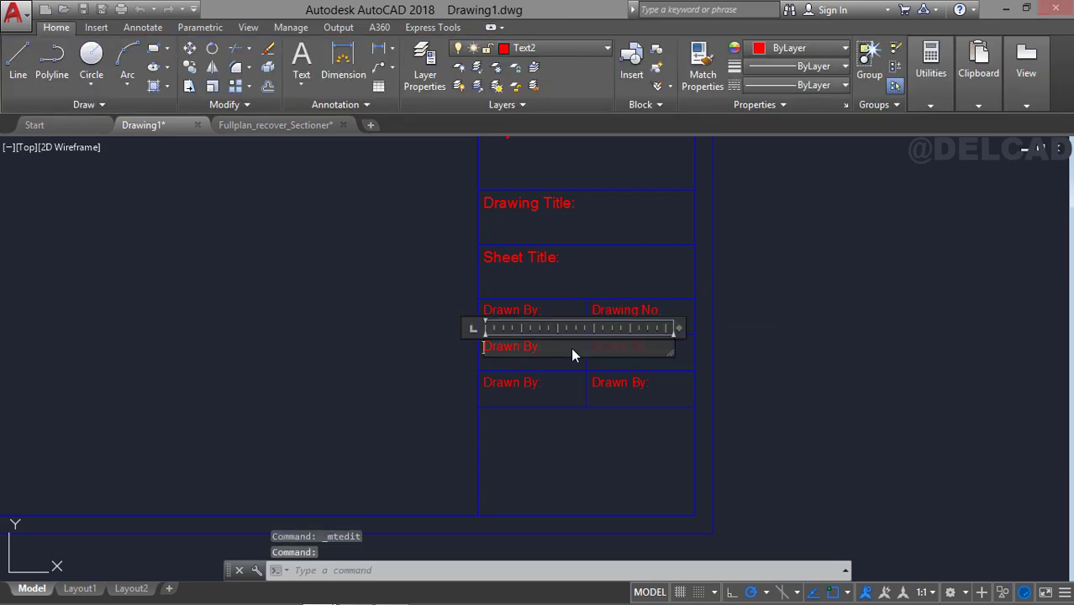
key(ctrl+Return)
double_click(664, 350)
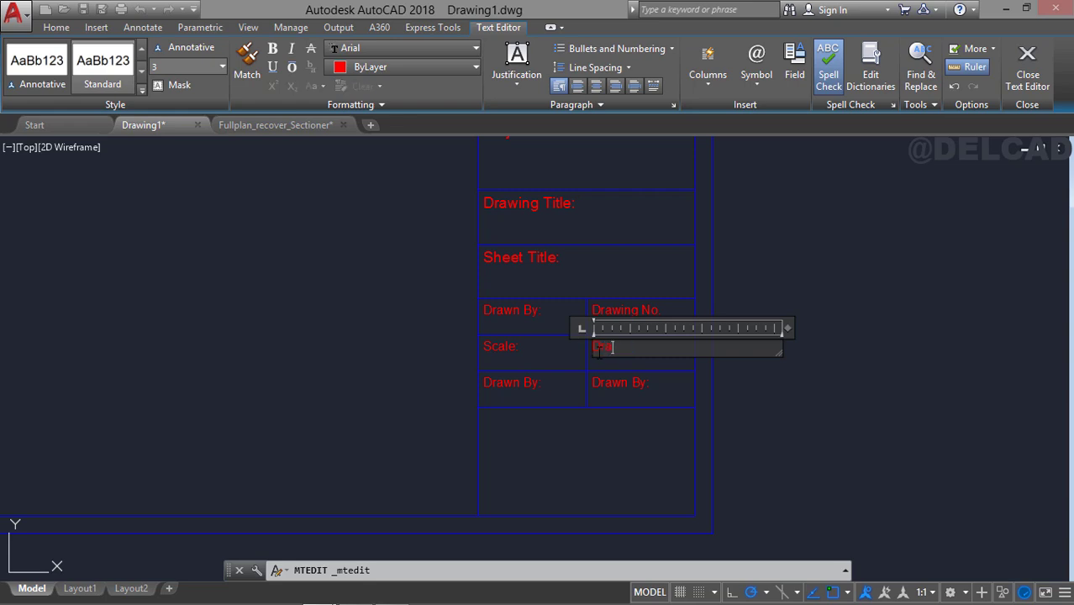
text(Drawing No.)
key(ctrl+Return)
Replace the text in the right cell of the uppermost narrow row with "Checked By:".
double_click(655, 311)
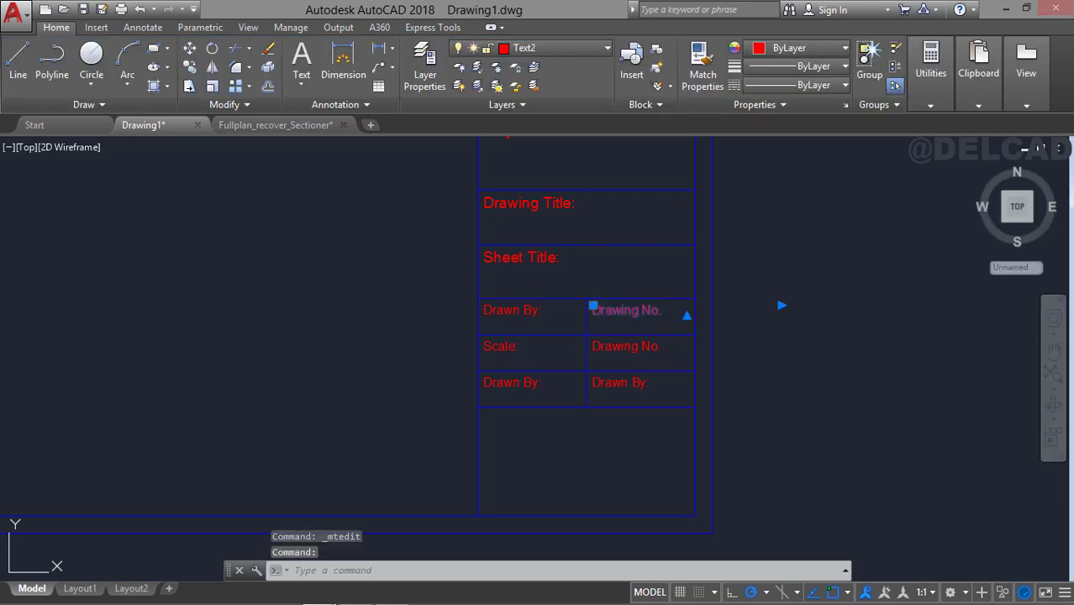
drag(662, 311, 563, 315)
text(Checked By:)
key(ctrl+Return)
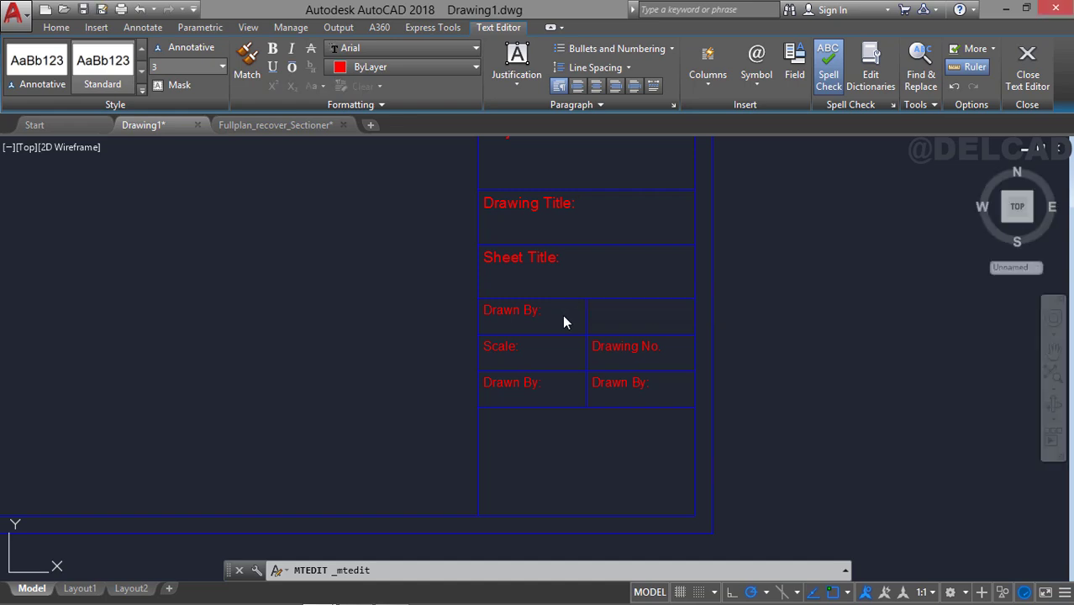
Change the lowest narrow row's left label to "Date:" and its right label to "Project No.".
click(557, 382)
double_click(553, 382)
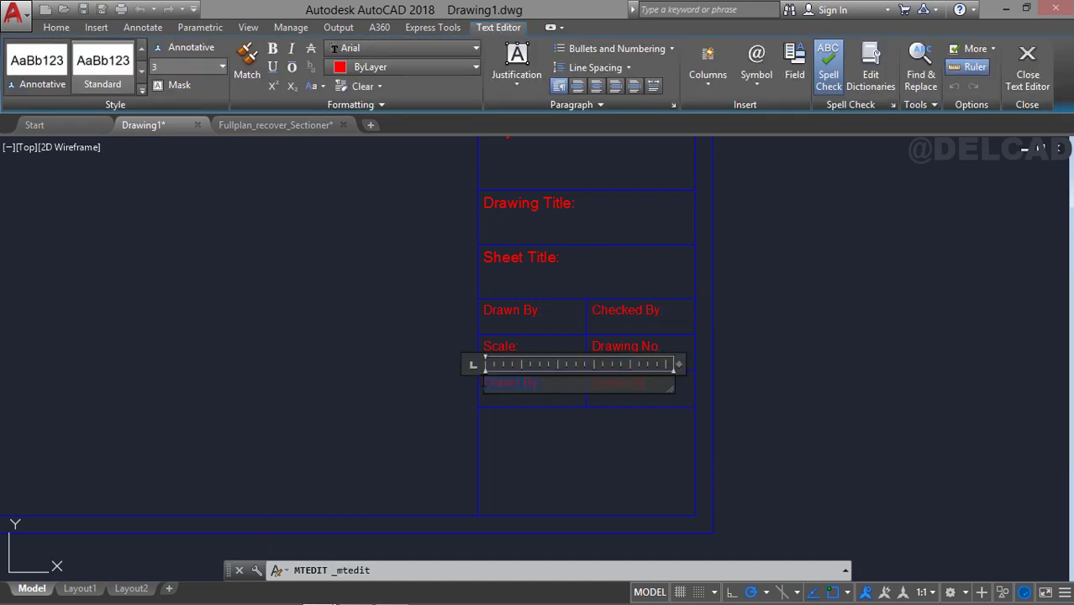
key(ctrl+Return)
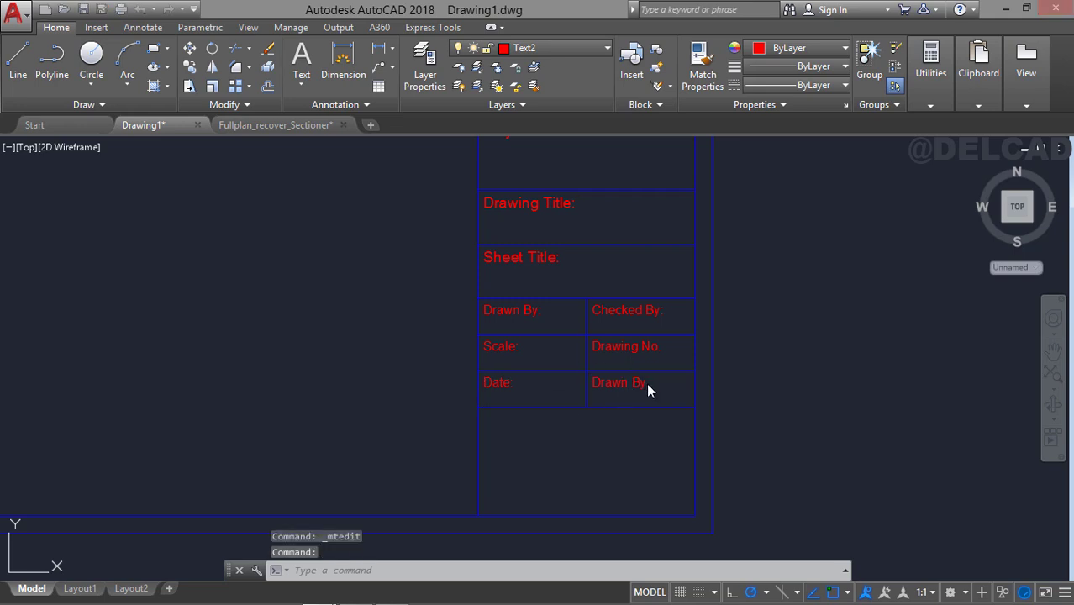
double_click(646, 382)
text(Check)
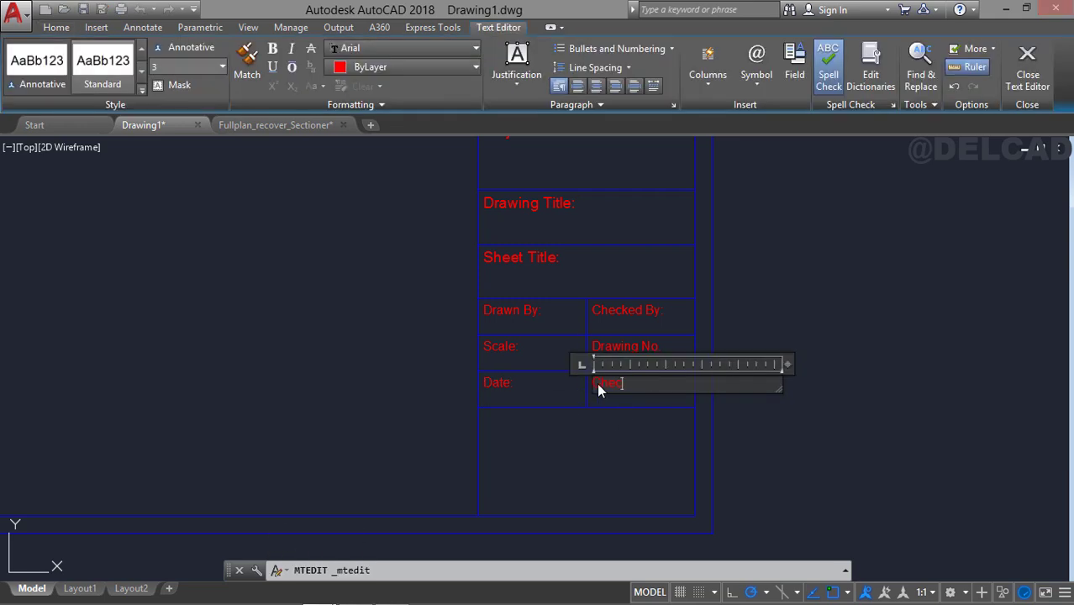
text(Project No.)
key(ctrl+Return)
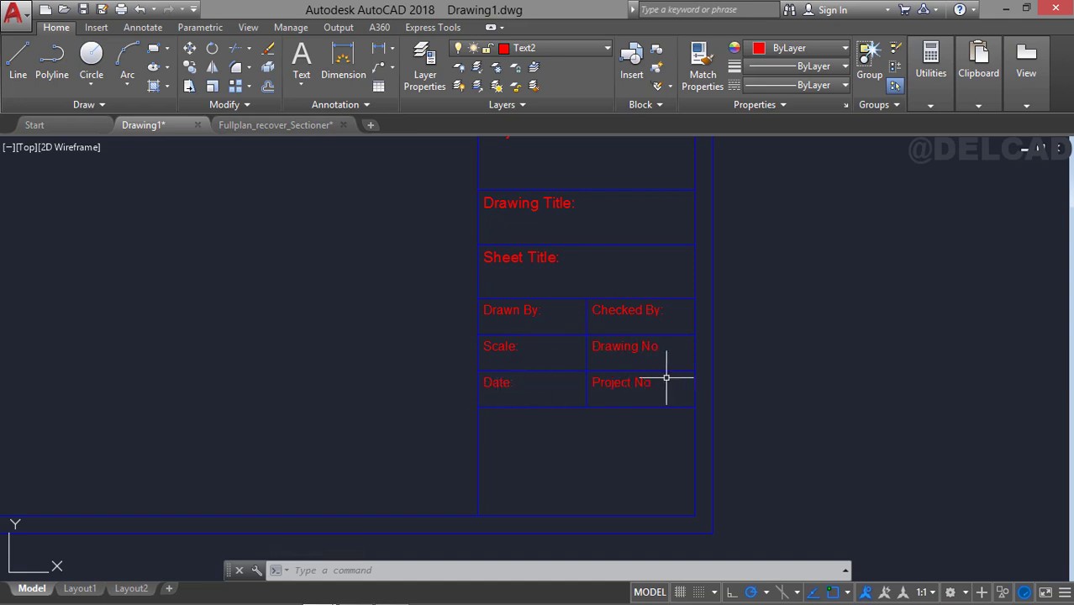
Offset the inner border's top line 10 units downward.
middle_drag(583, 273, 595, 406)
middle_drag(543, 226, 548, 427)
middle_drag(568, 252, 573, 403)
middle_drag(597, 176, 569, 390)
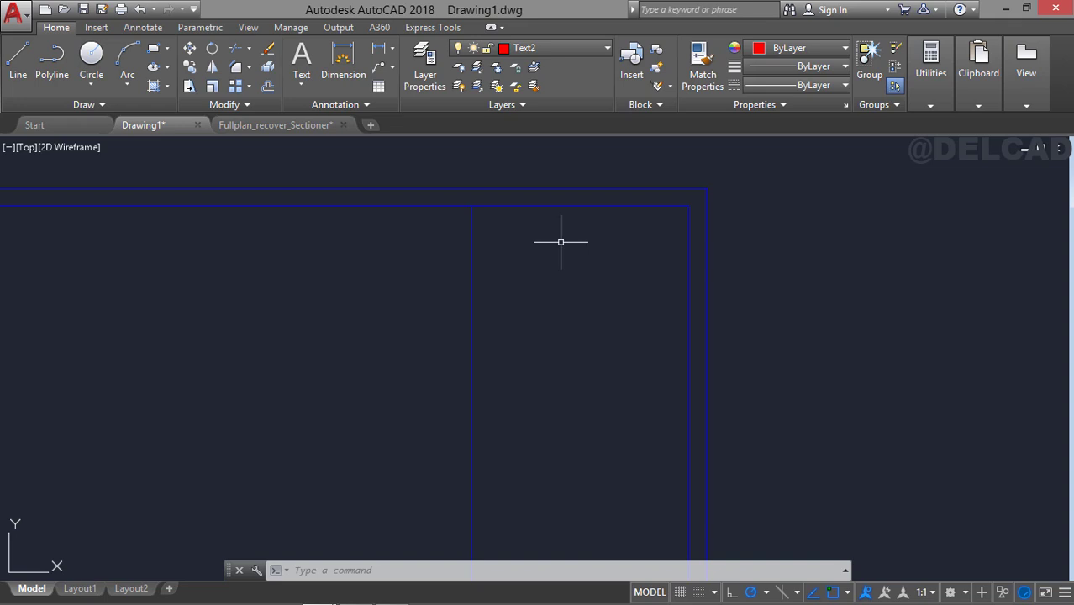
key(Return)
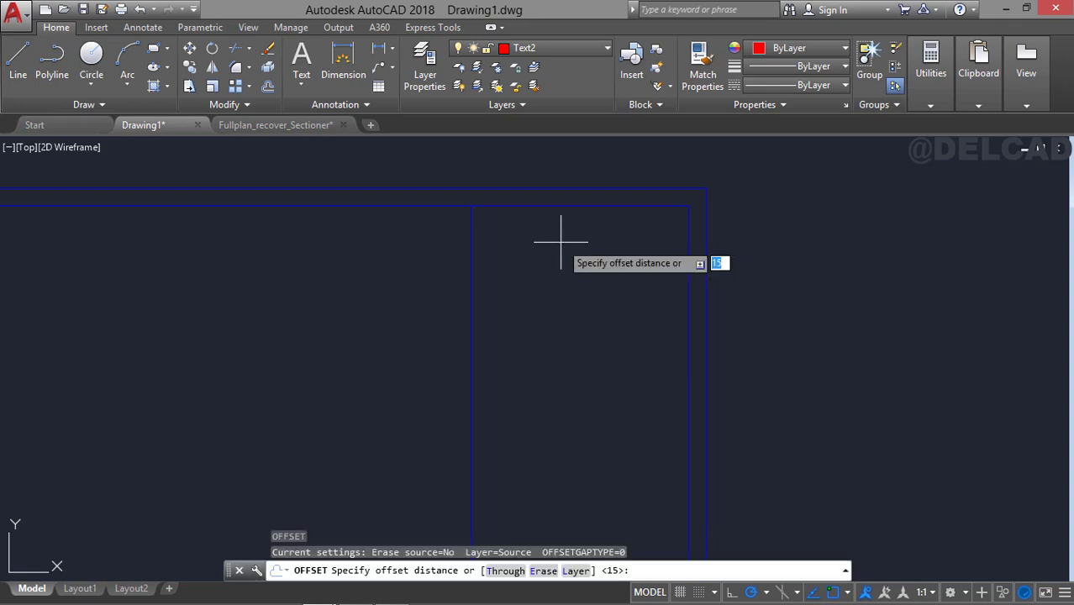
key(Return)
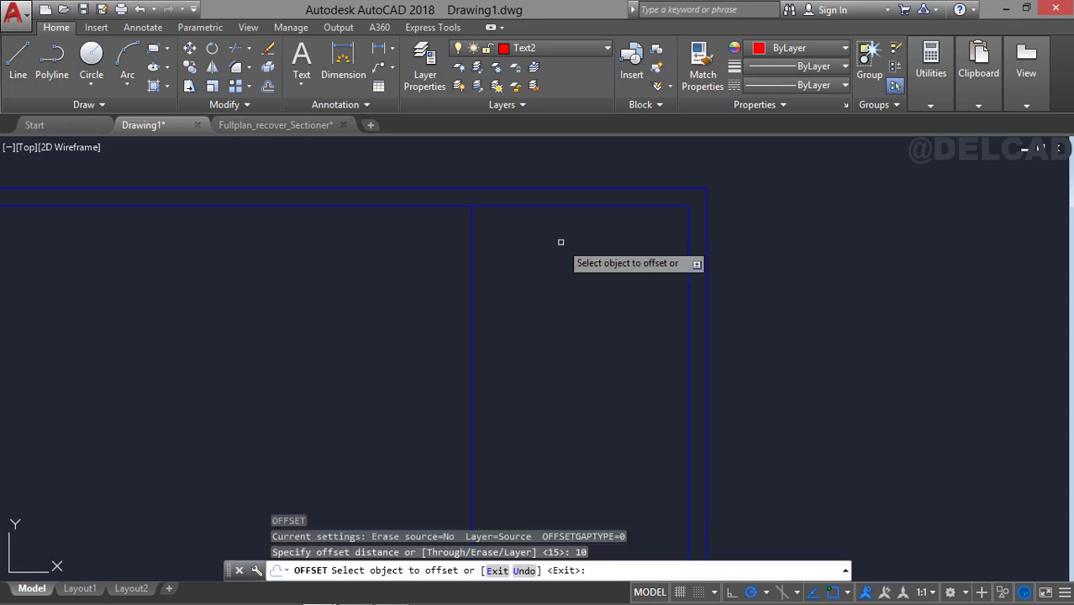
click(580, 205)
click(578, 260)
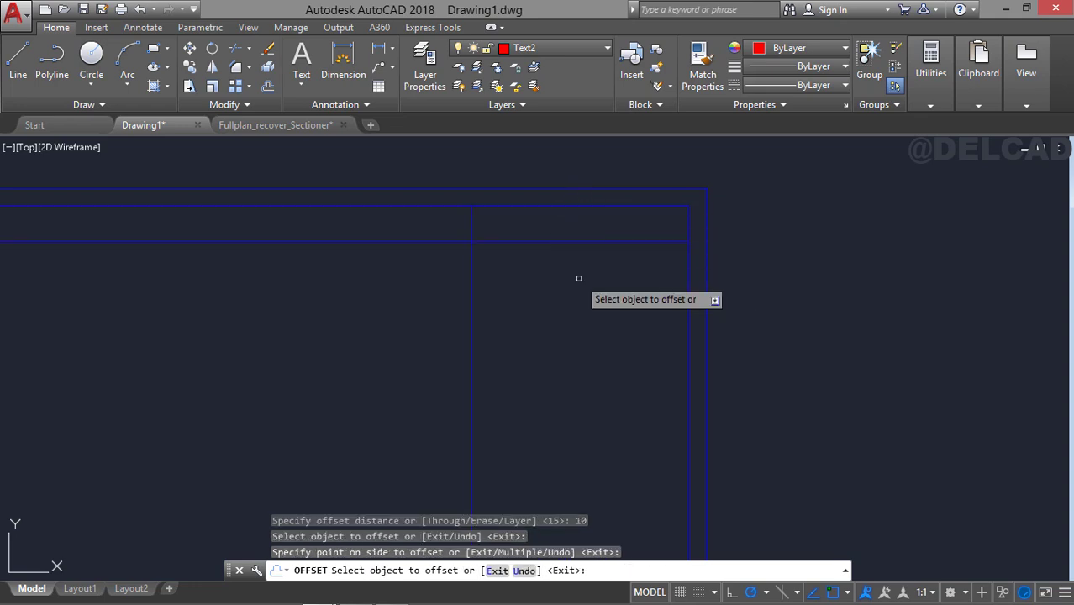
key(Return)
Trim the part of the new offset line that extends left of the title block.
text(tr)
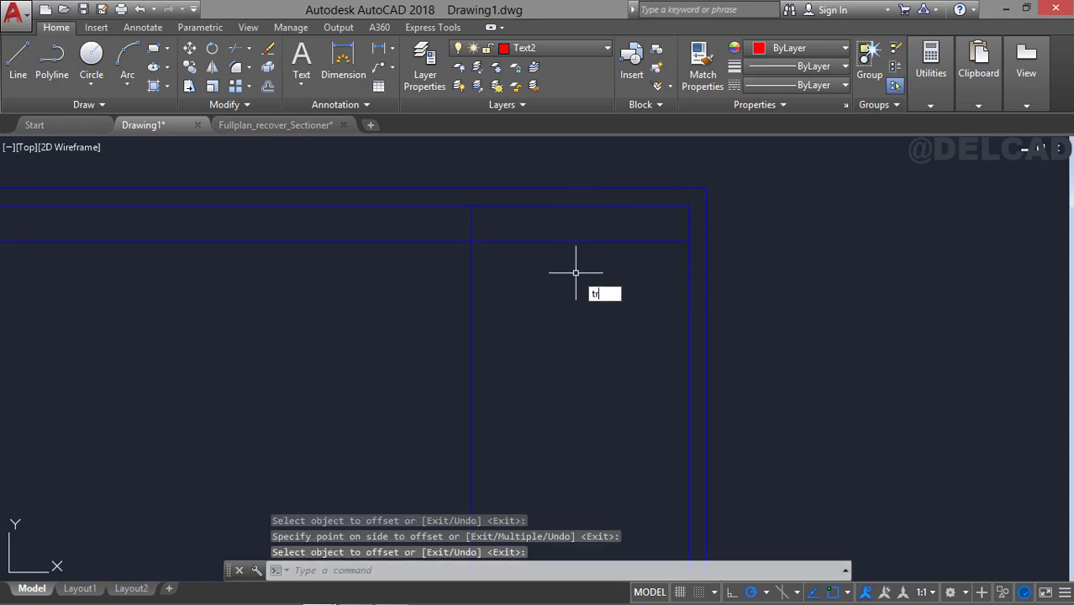
key(Return)
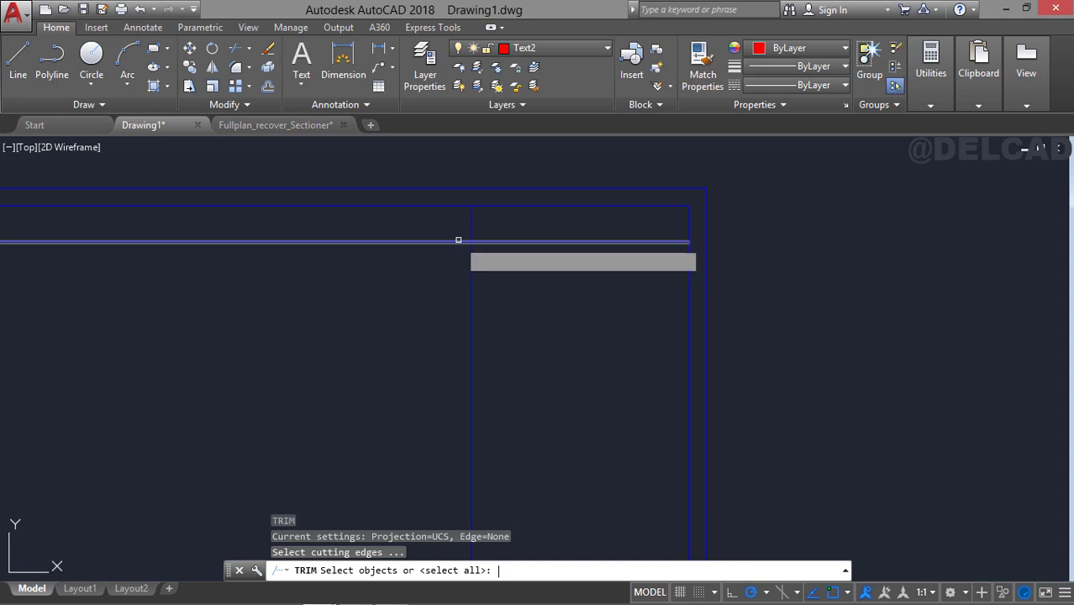
key(Return)
click(458, 241)
key(Return)
Copy the "Client:" label from its row's upper left corner to the title block's upper left corner.
middle_drag(573, 296, 558, 125)
middle_drag(572, 355, 584, 151)
click(510, 366)
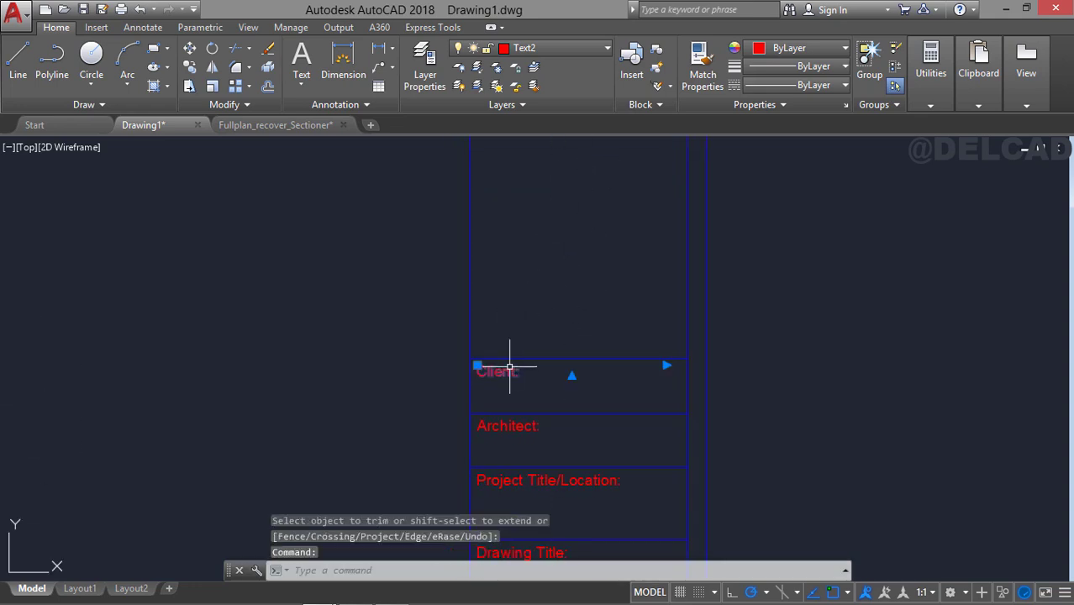
text(co)
key(Return)
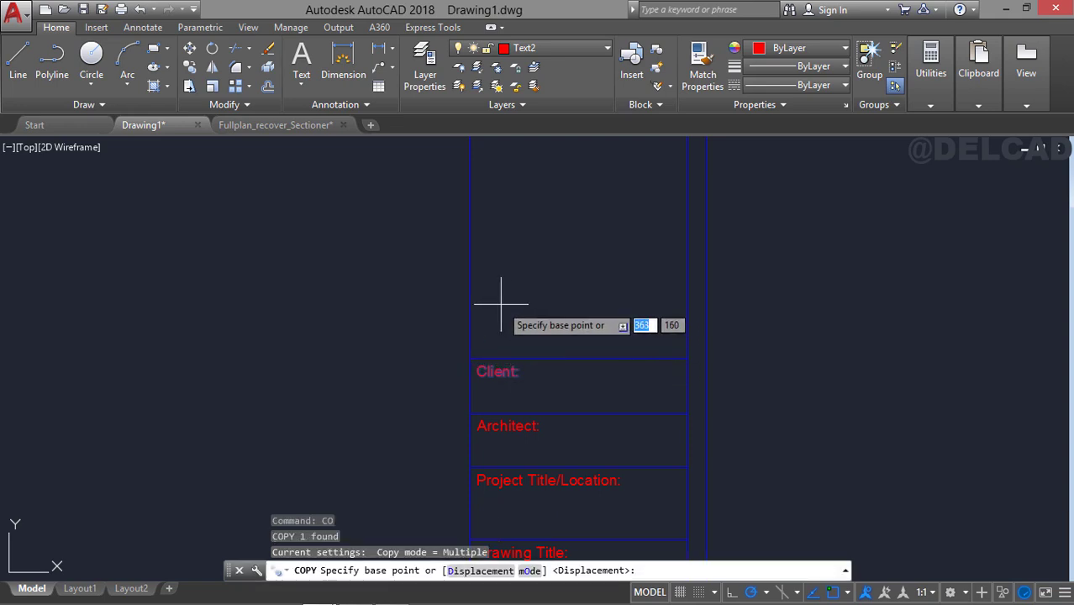
click(473, 357)
middle_drag(485, 229, 509, 498)
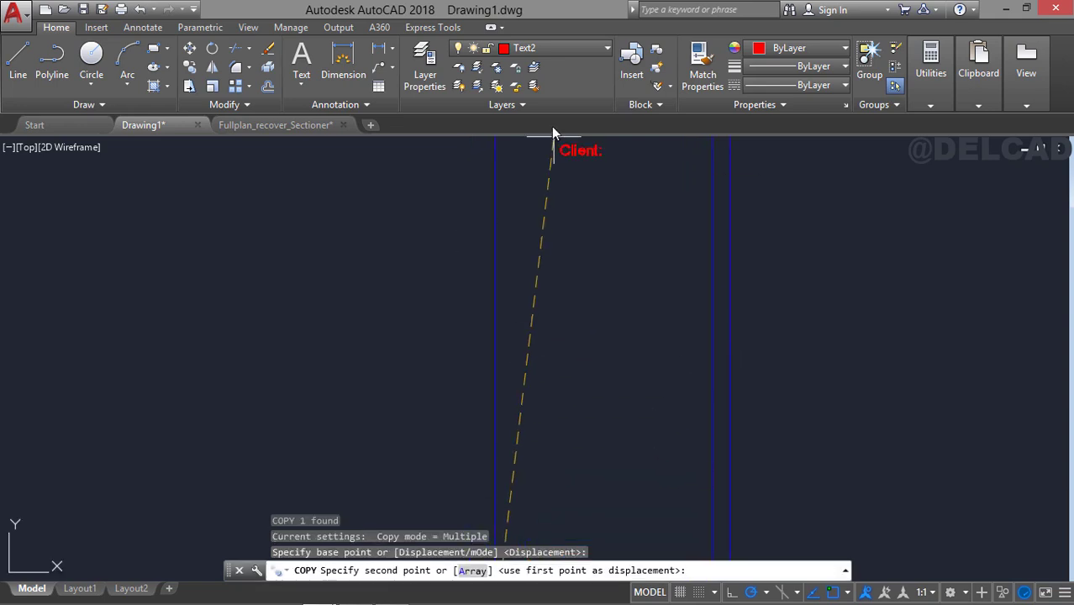
middle_drag(513, 237, 518, 404)
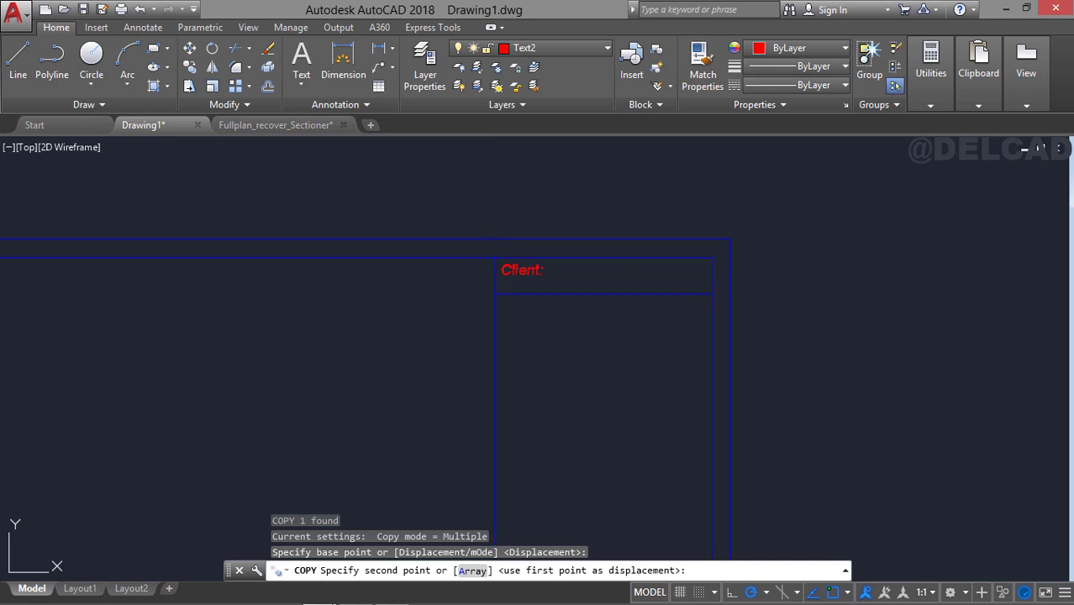
click(496, 257)
key(Escape)
Change the copied label in the title block's top row to "General Notes" with a text height of 4.
double_click(558, 269)
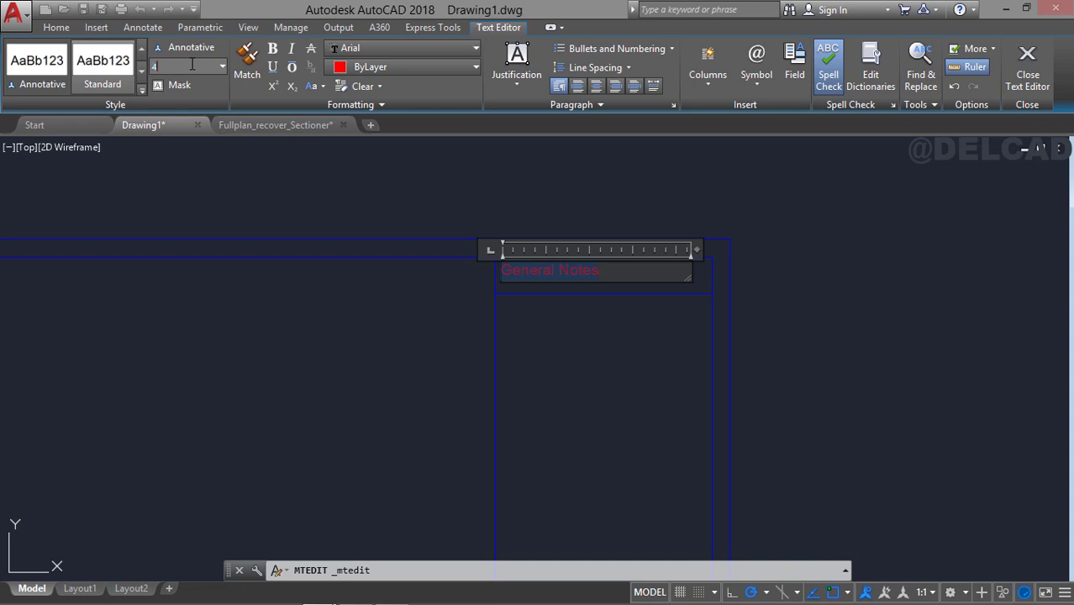
key(Return)
key(Escape)
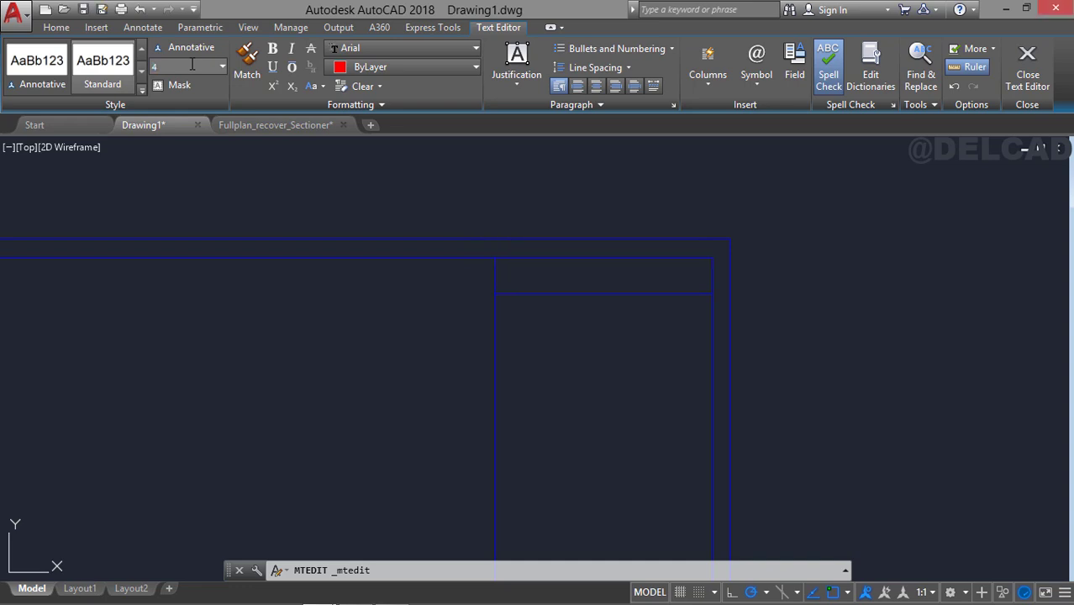
Move the "General Notes" heading horizontally to the right to centre it in its row.
click(540, 270)
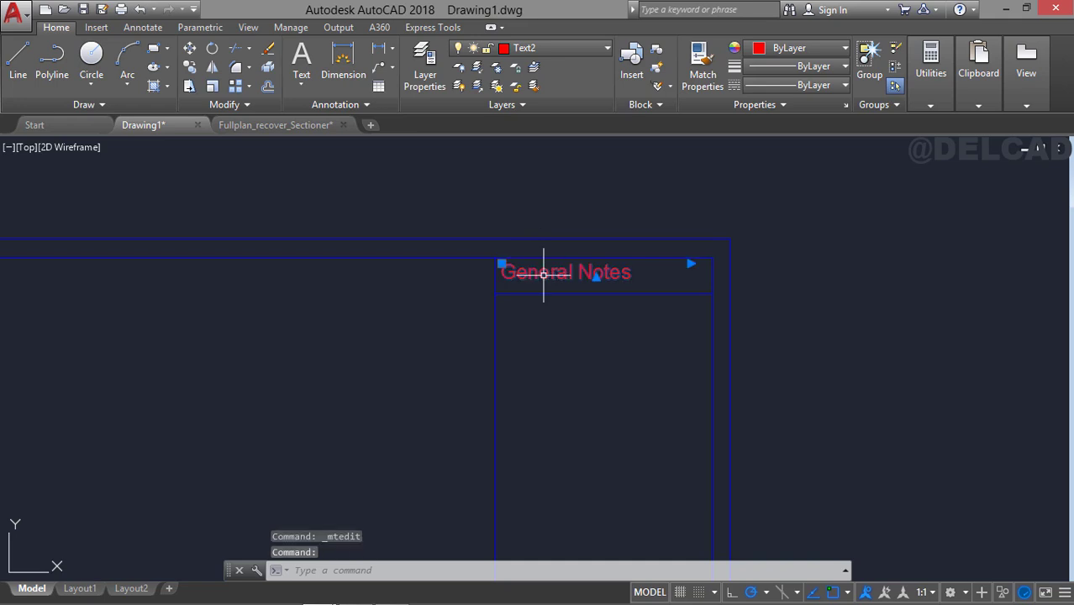
text(m)
key(Return)
click(865, 267)
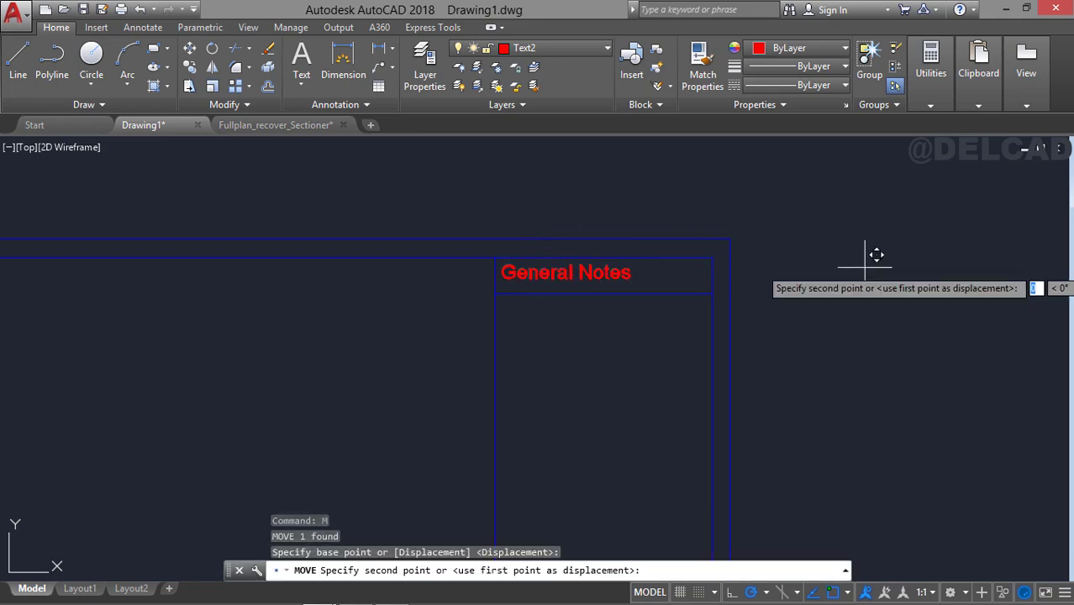
click(888, 268)
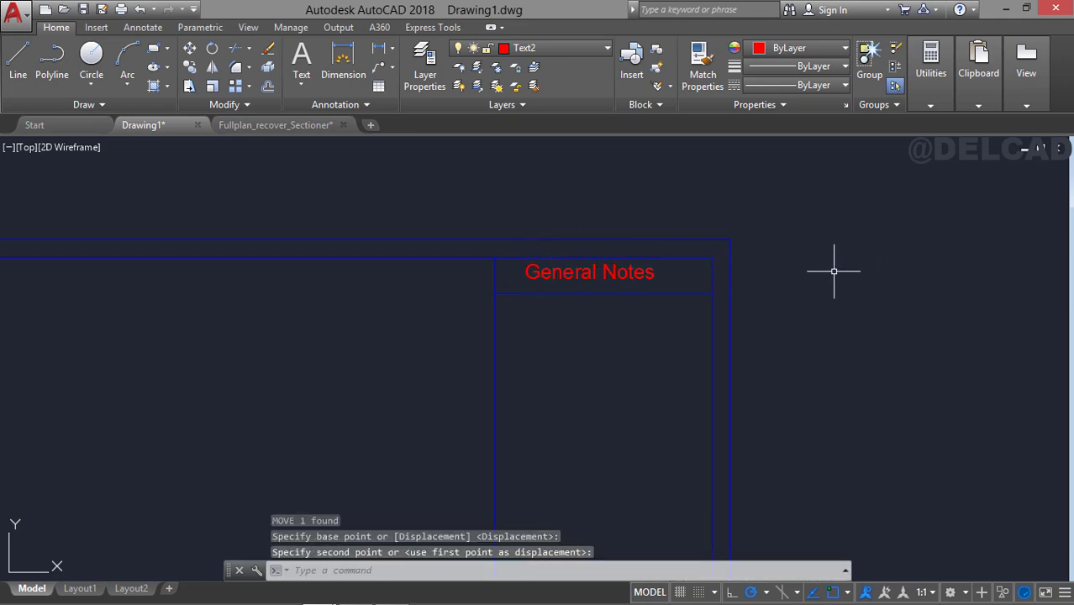
Offset the top line of the "Client:" row upward by 50 inside the title block.
mouse_move(832, 271)
middle_down()
mouse_move(801, 242)
mouse_move(792, 189)
middle_up()
middle_drag(789, 317, 798, 187)
middle_drag(714, 467, 642, 321)
middle_drag(542, 284, 559, 328)
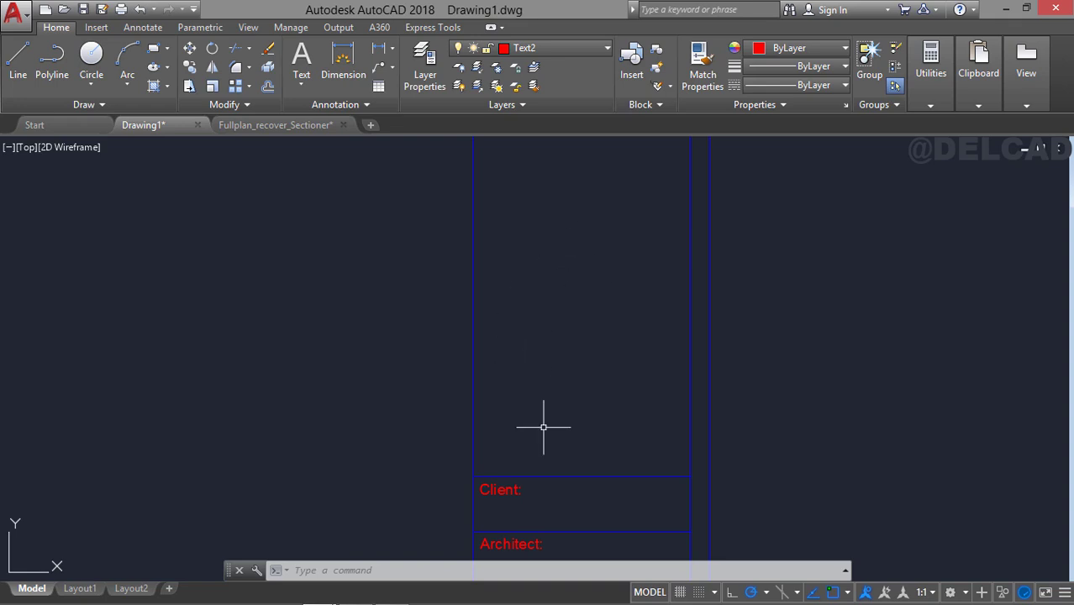
mouse_move(542, 426)
middle_down()
mouse_move(573, 400)
mouse_move(575, 333)
middle_up()
text(o)
key(Return)
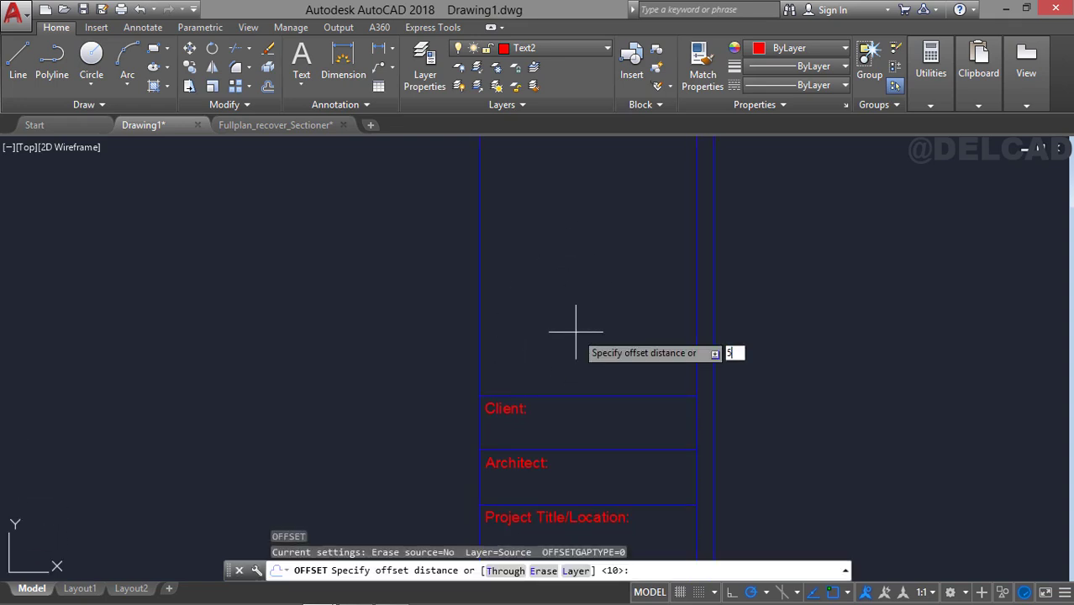
text(50)
key(Return)
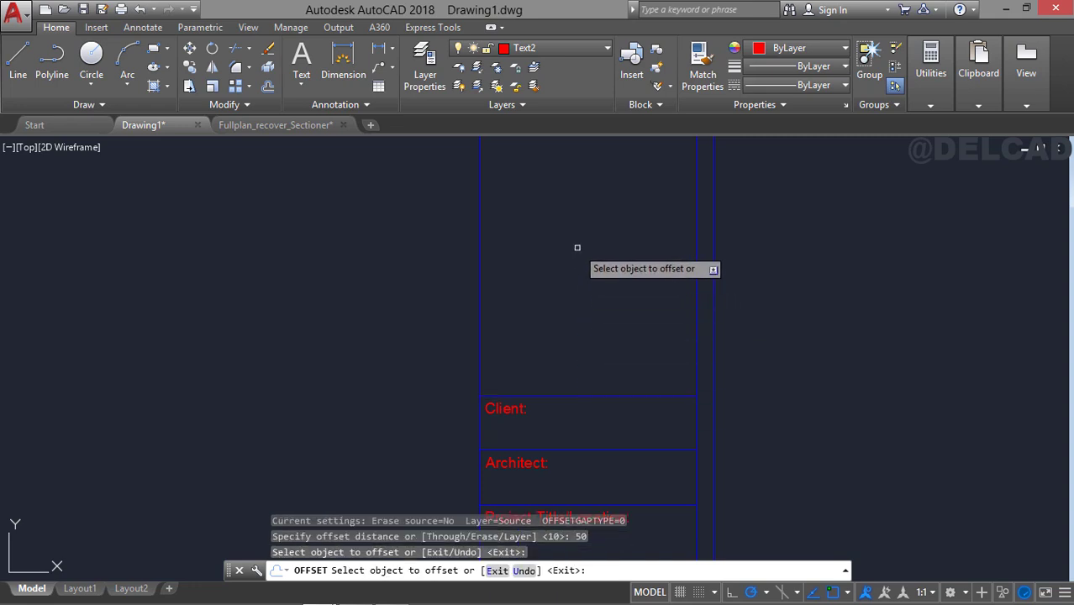
middle_drag(578, 242, 581, 338)
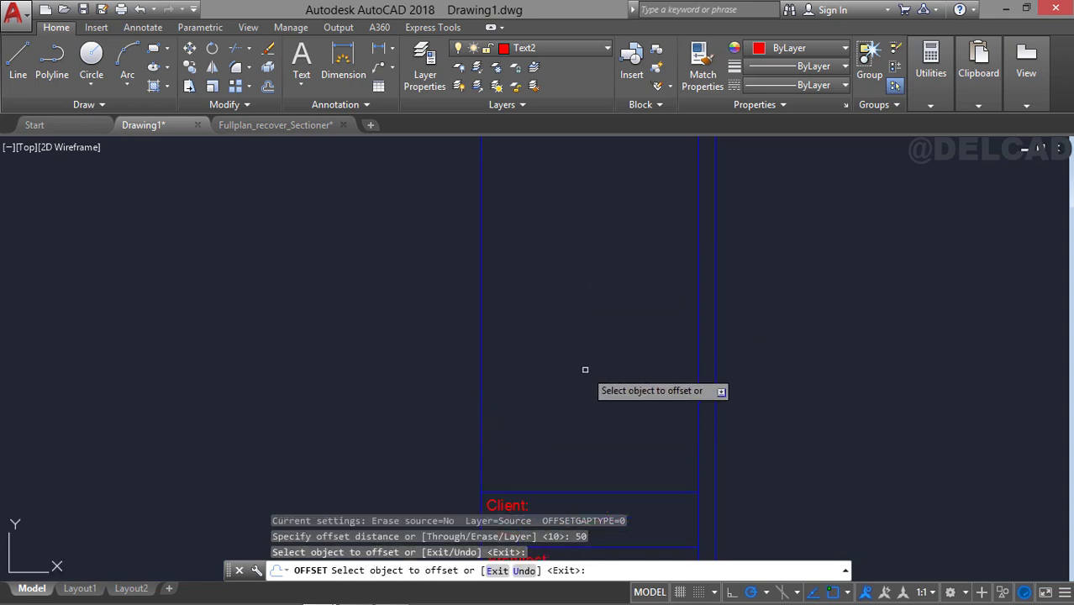
click(610, 493)
click(589, 286)
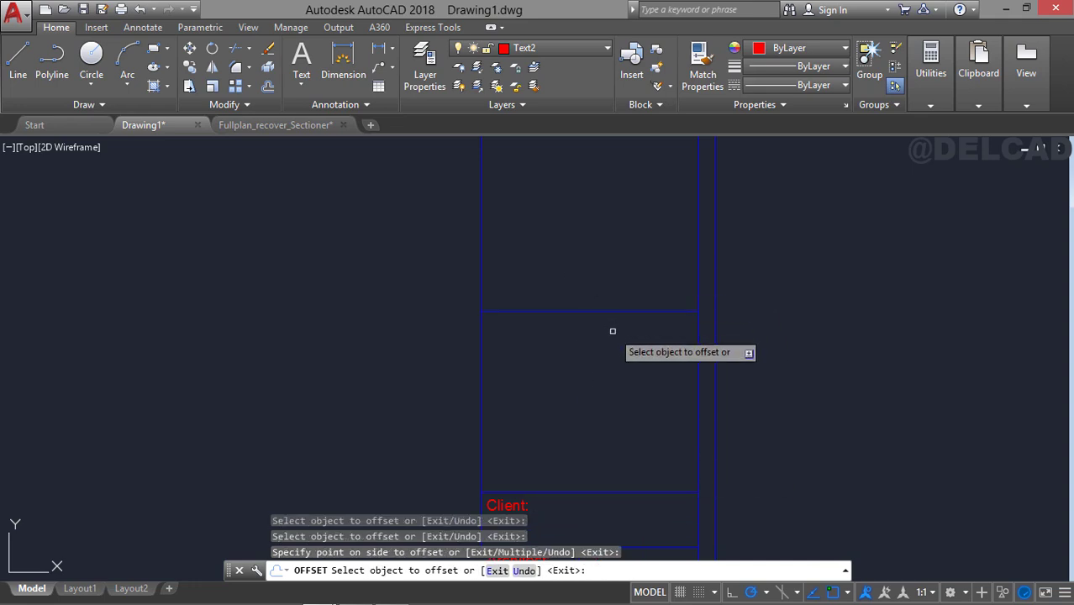
key(Return)
Offset the new line above the "Client:" row upward by 8 twice to form two narrow rows.
text(o)
key(Return)
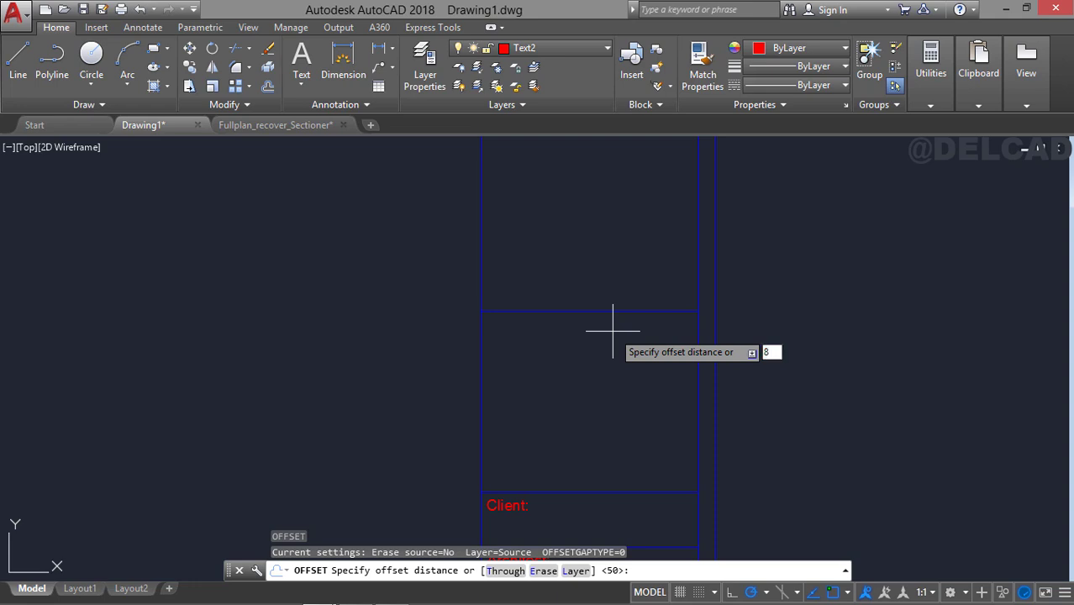
text(8)
key(Return)
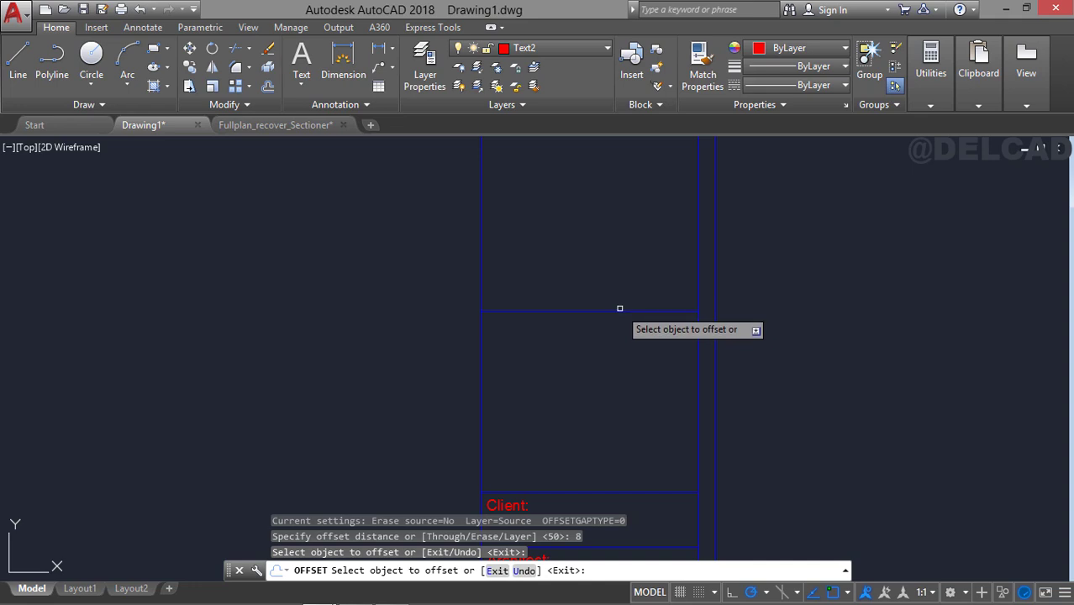
click(619, 310)
click(613, 257)
click(612, 282)
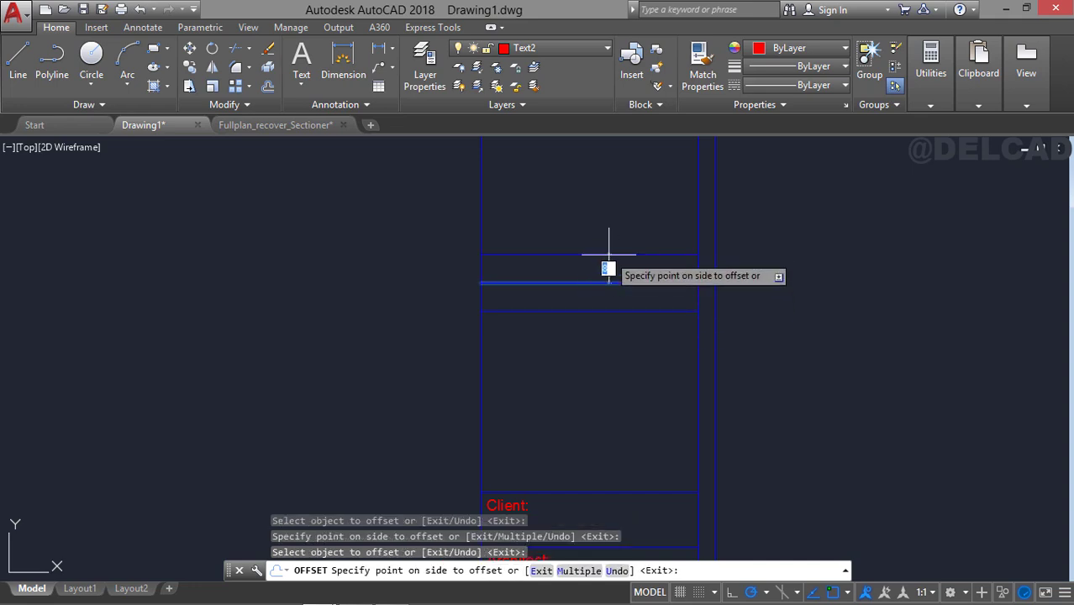
click(608, 252)
key(Escape)
Copy the "Client:" label from its row's upper left corner to the upper left corners of the two new narrow rows.
middle_drag(609, 400, 619, 281)
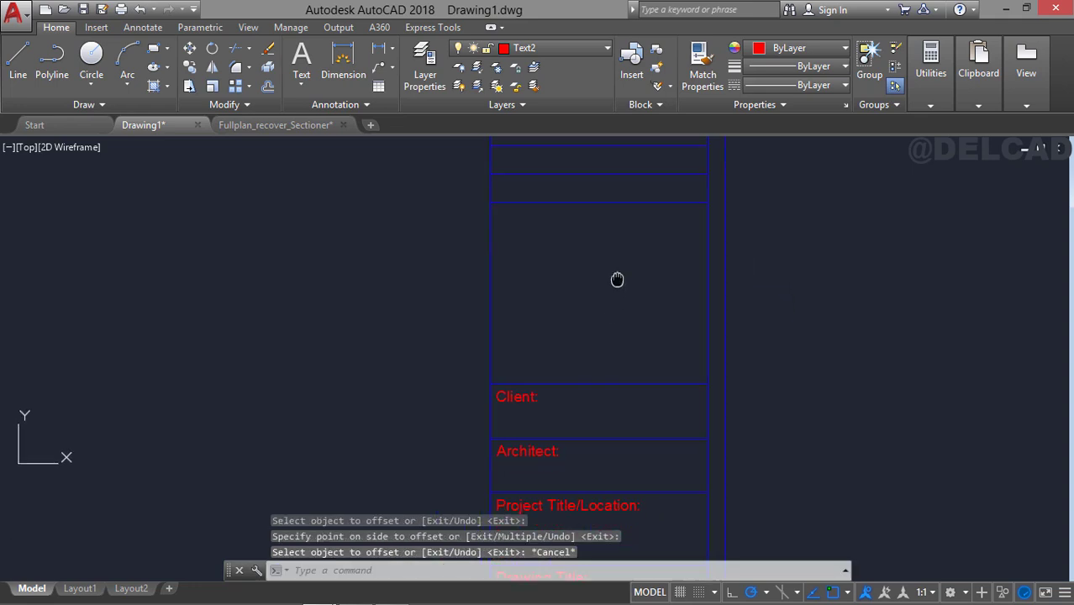
click(547, 392)
click(520, 404)
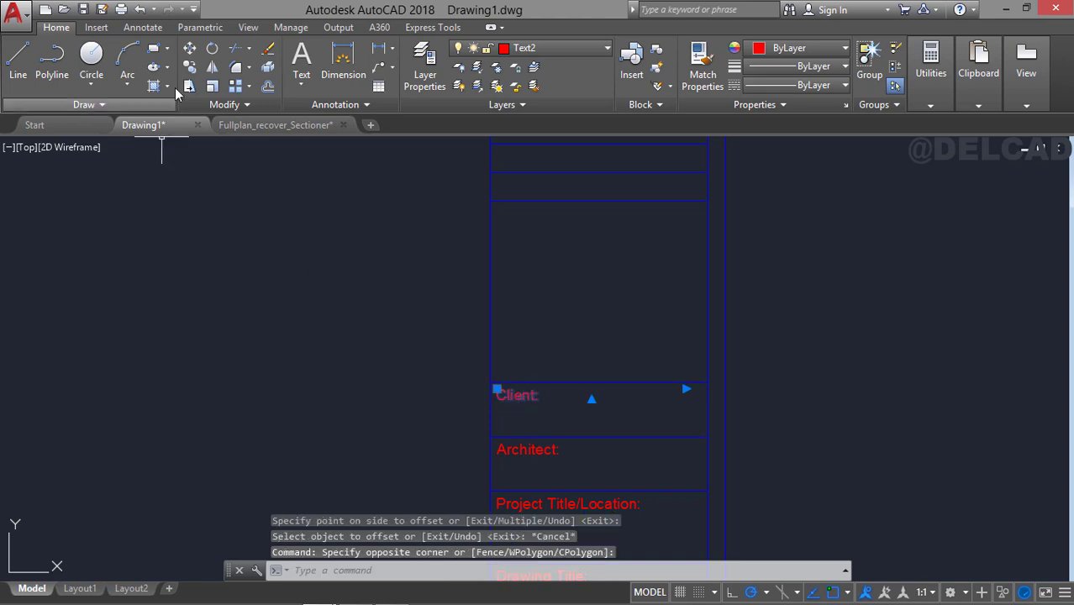
click(190, 67)
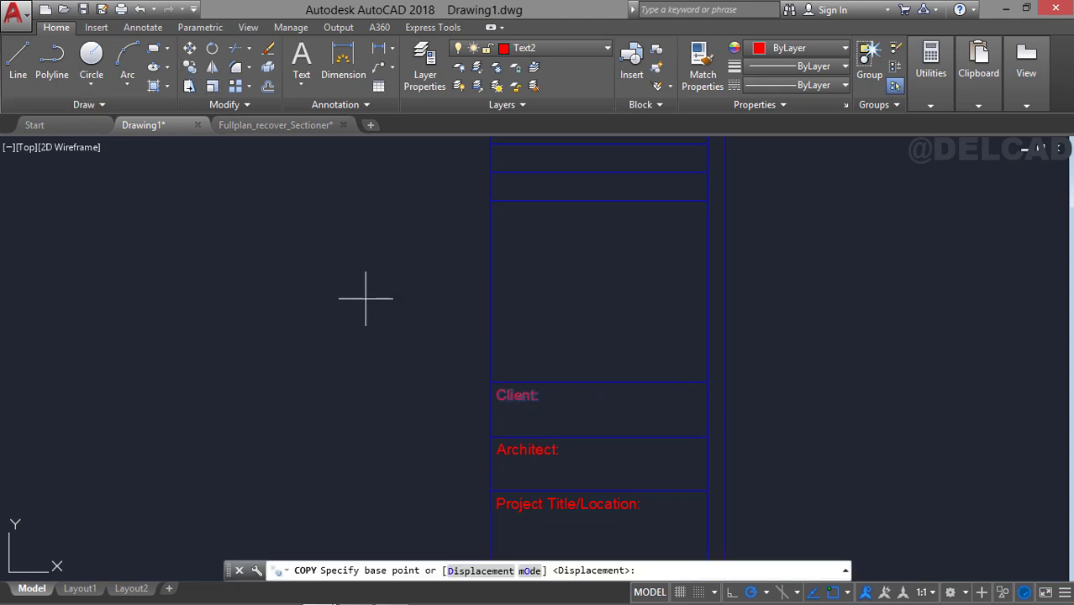
click(490, 383)
click(491, 173)
middle_drag(487, 177, 492, 250)
click(496, 218)
key(Escape)
Change the copied label in the upper narrow row to "Revision".
click(522, 228)
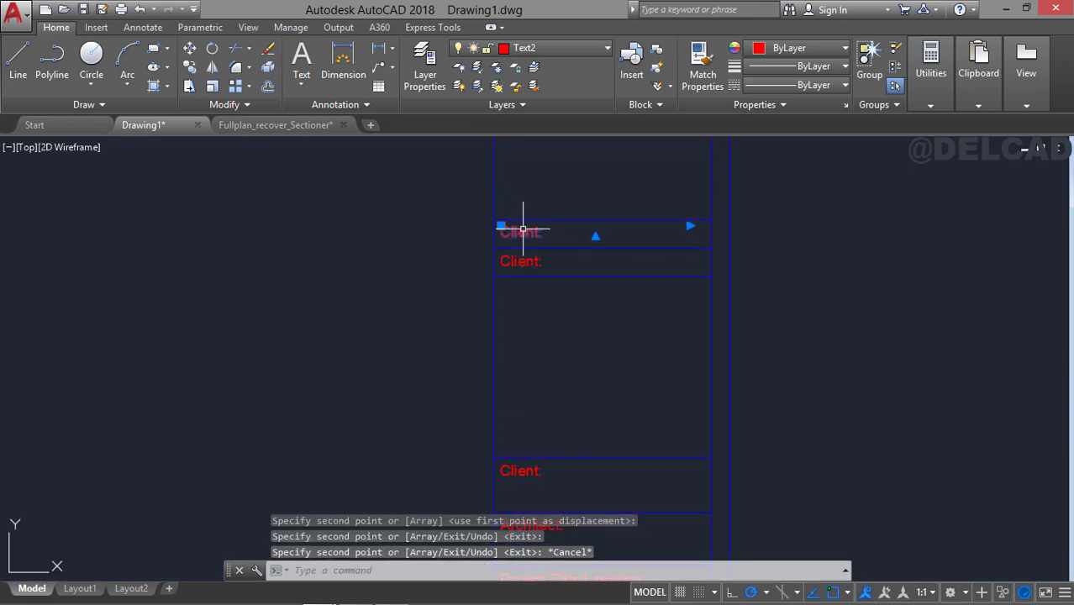
key(Escape)
double_click(559, 235)
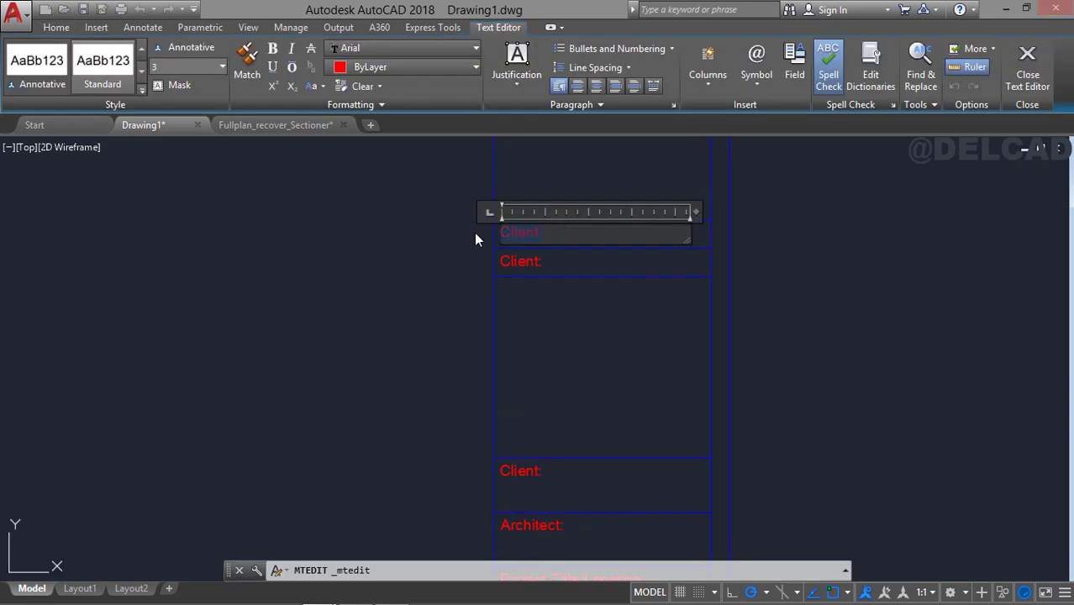
text(Revision)
click(474, 233)
Change the copied label in the lower narrow row to "No.".
click(532, 260)
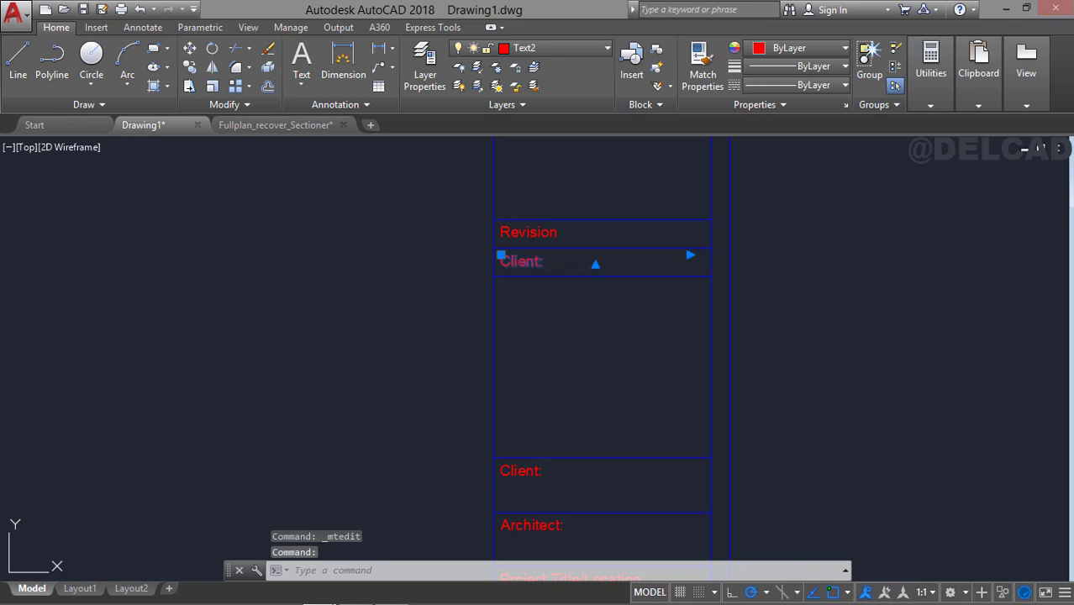
double_click(542, 267)
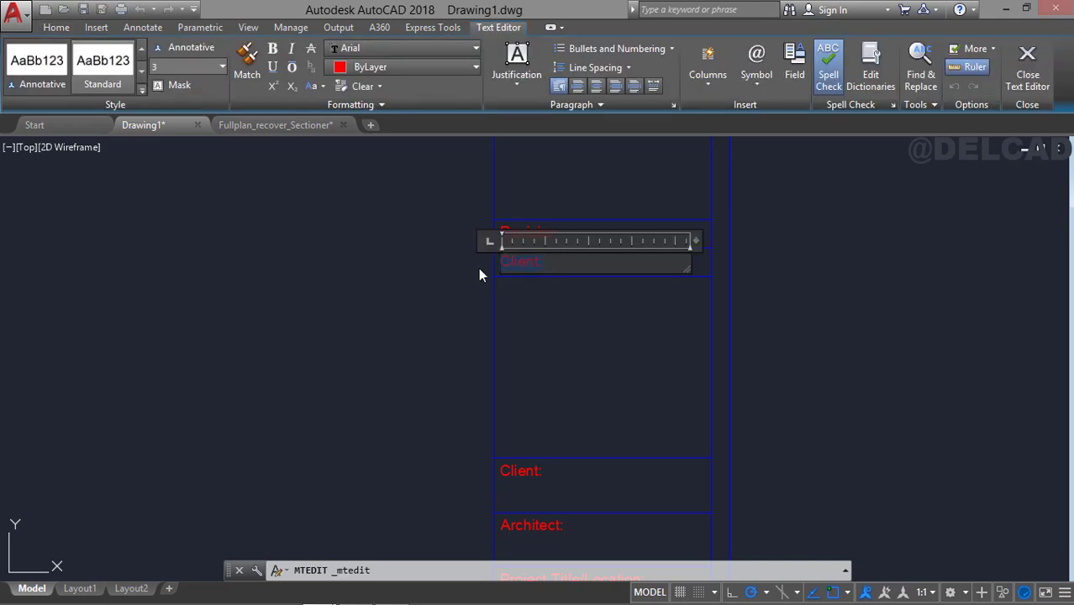
text(No.)
click(479, 269)
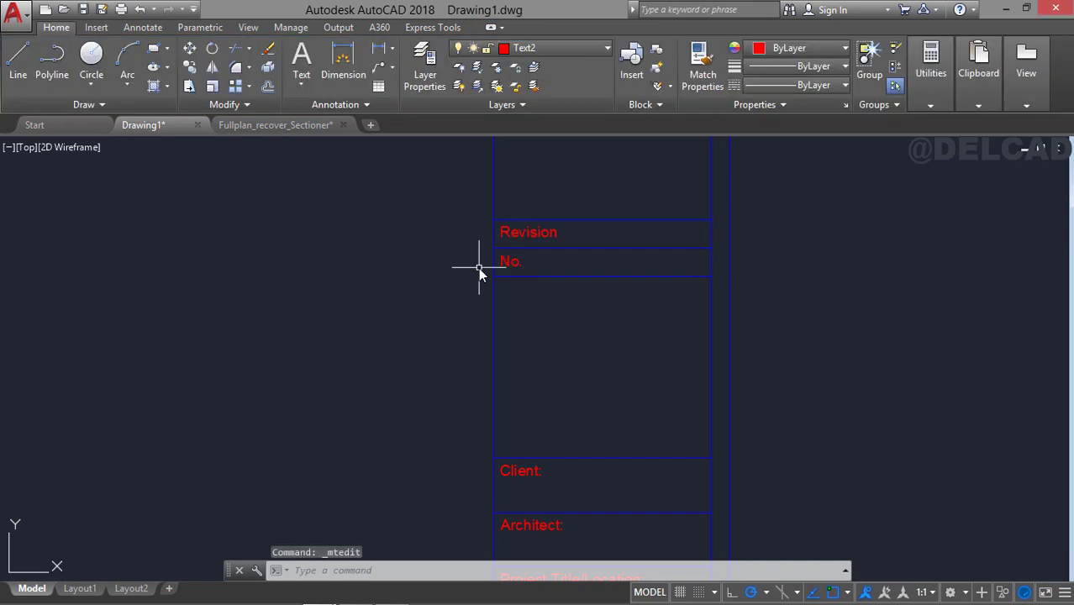
click(503, 261)
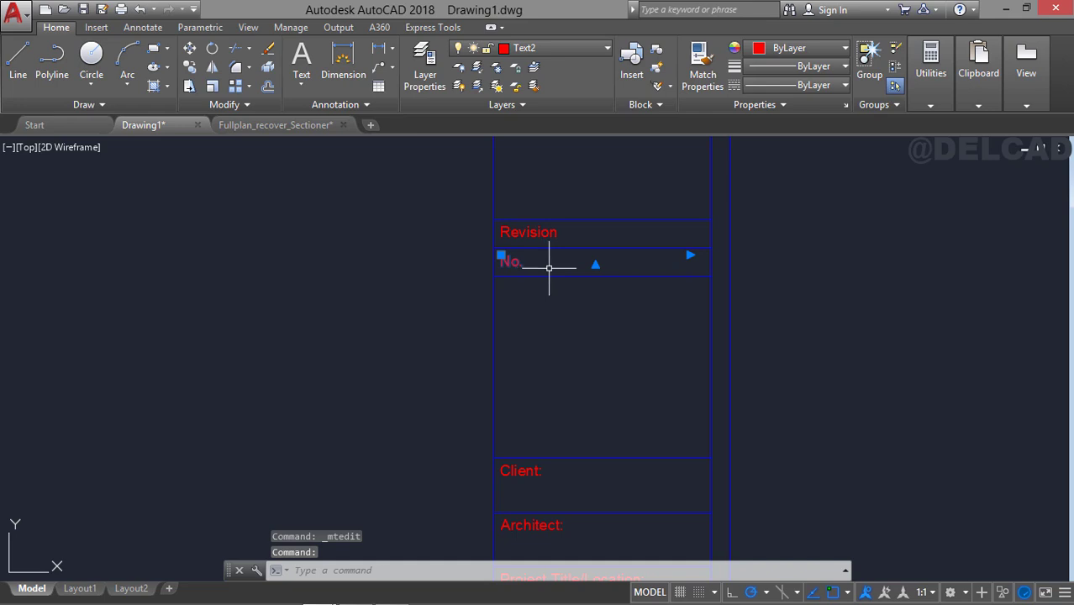
key(Escape)
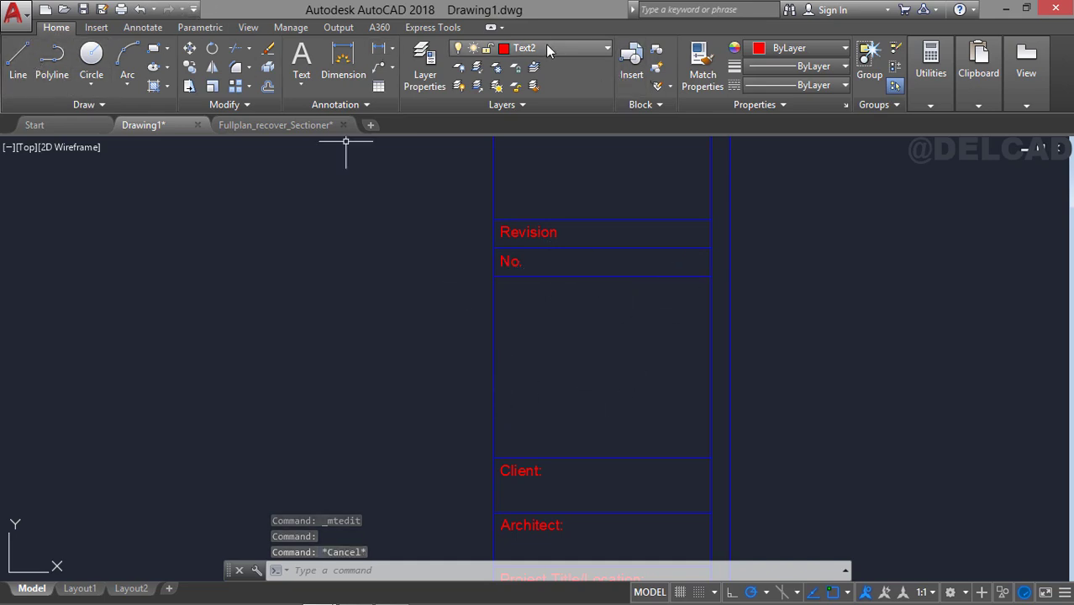
On layer Border1, draw a vertical line from the midpoint of the "Client:" row's top line up to the line under "Revision".
click(495, 324)
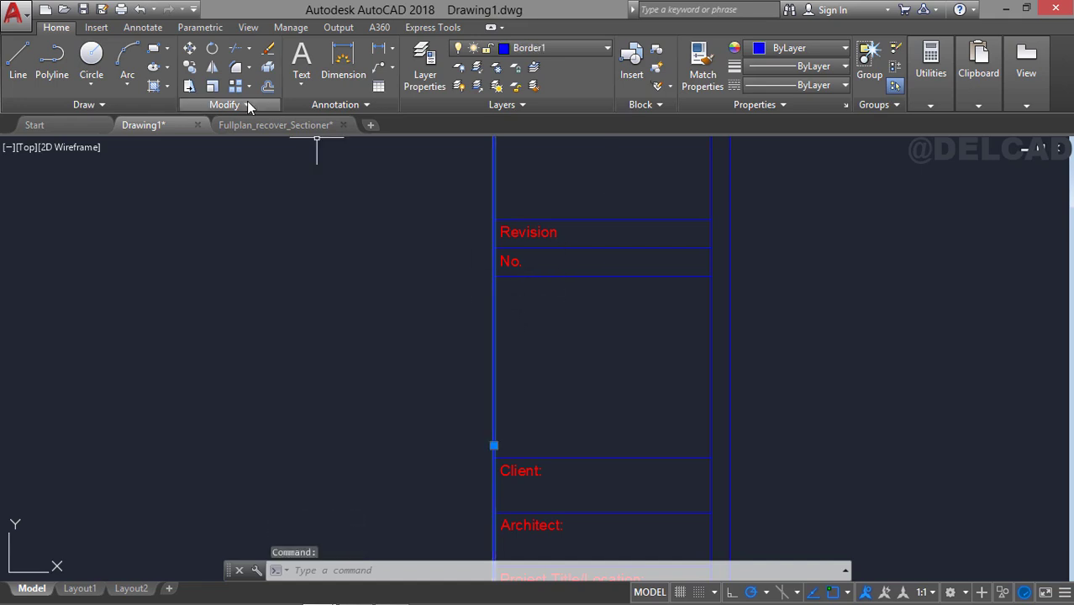
key(Escape)
click(557, 49)
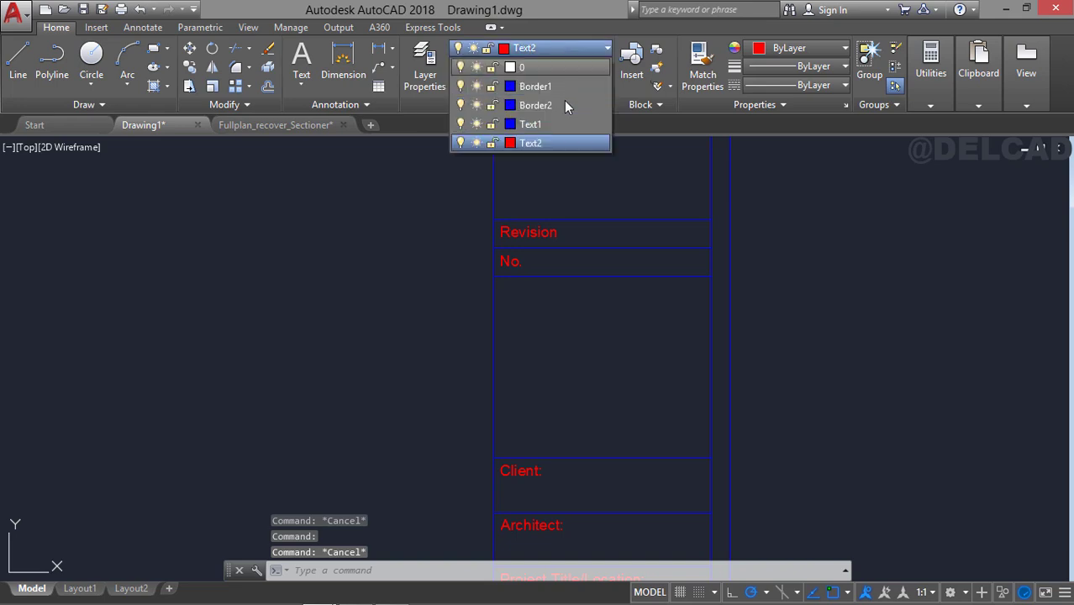
click(554, 84)
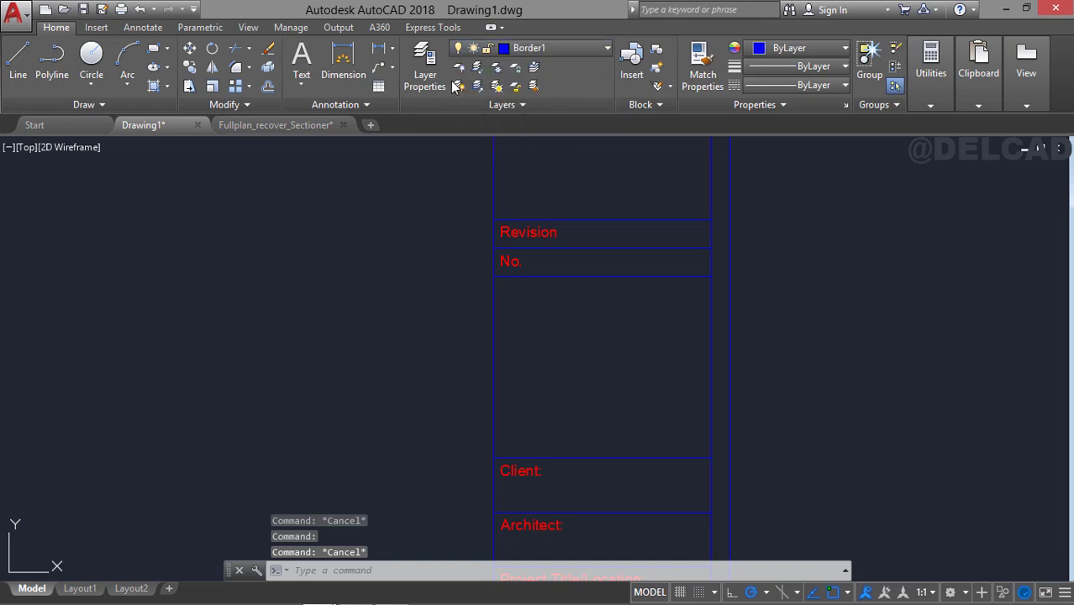
click(17, 57)
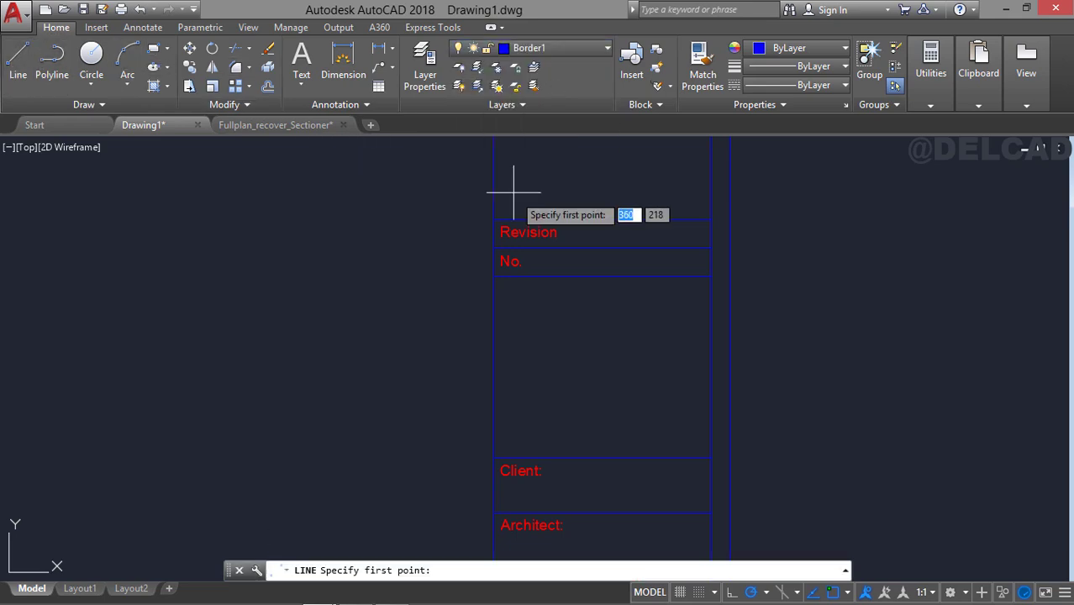
click(602, 458)
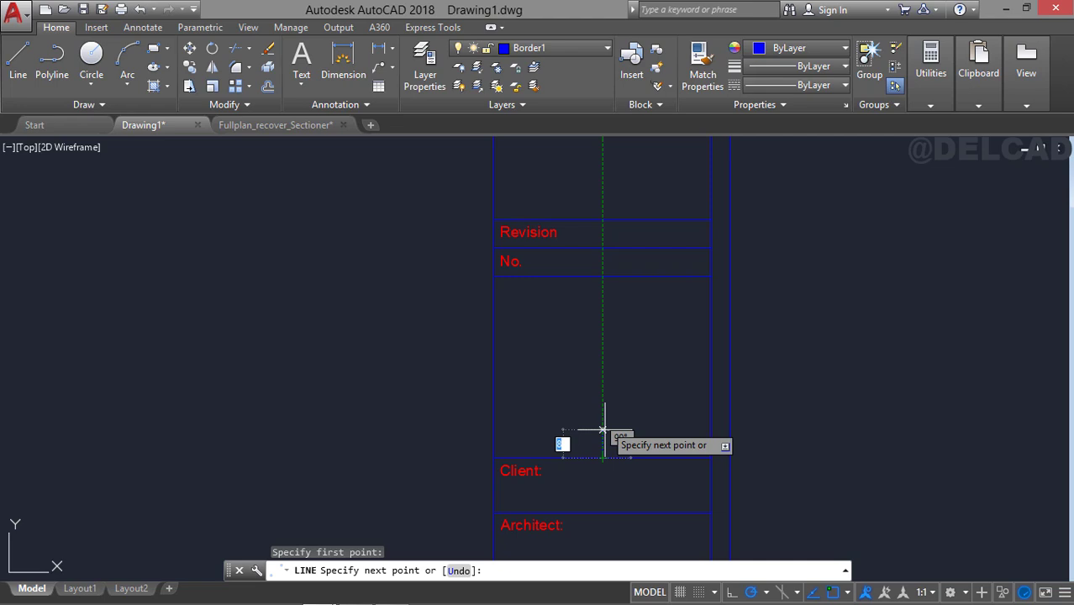
click(602, 249)
key(Escape)
Offset the vertical centre line of the revision table 15 to the left.
text(o)
key(Return)
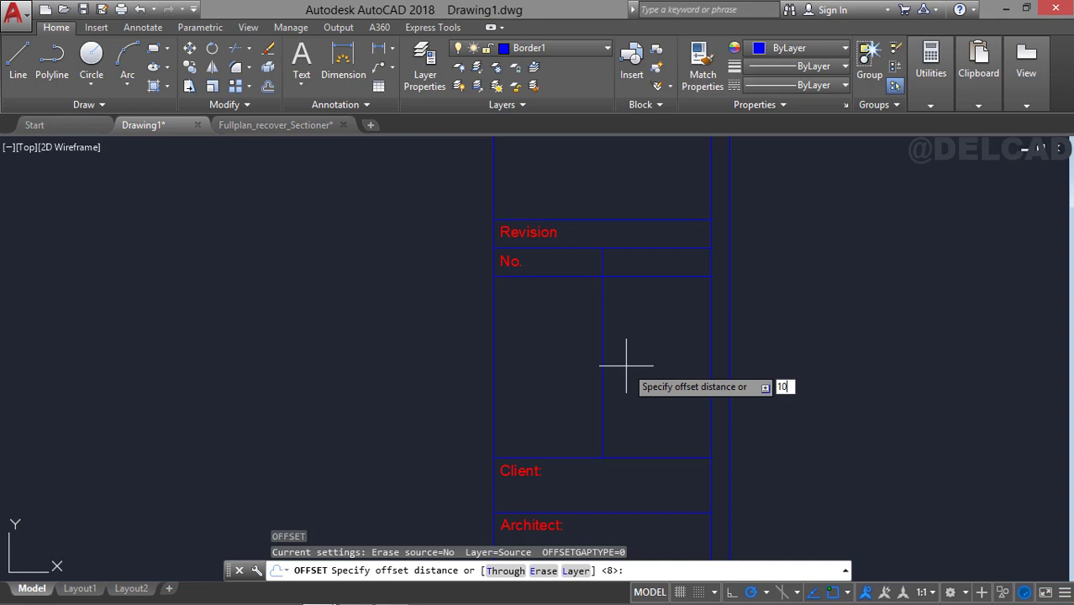
text(15)
key(Return)
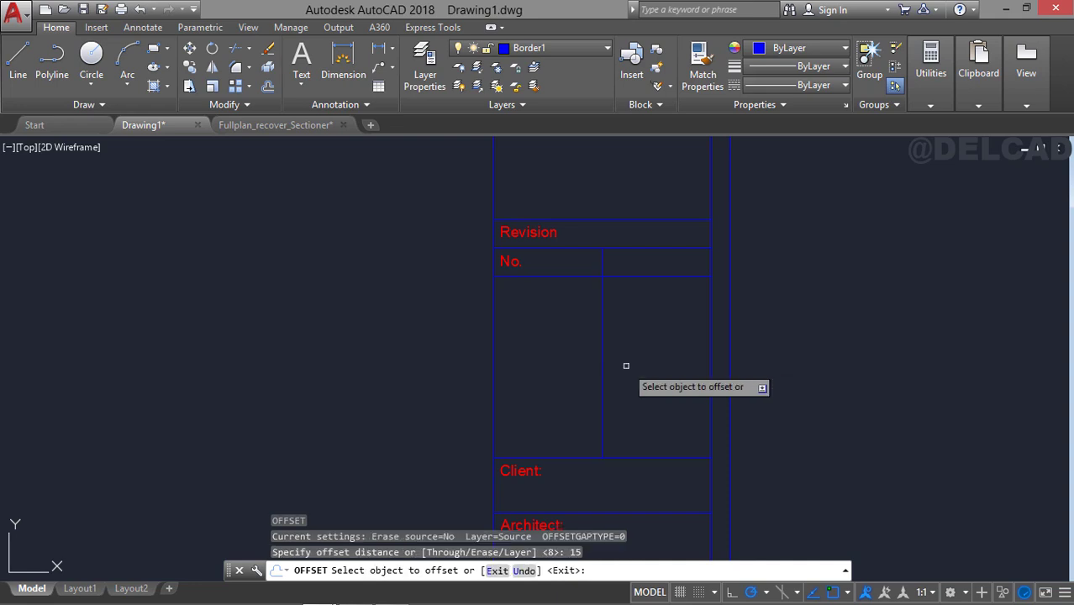
click(601, 317)
click(550, 337)
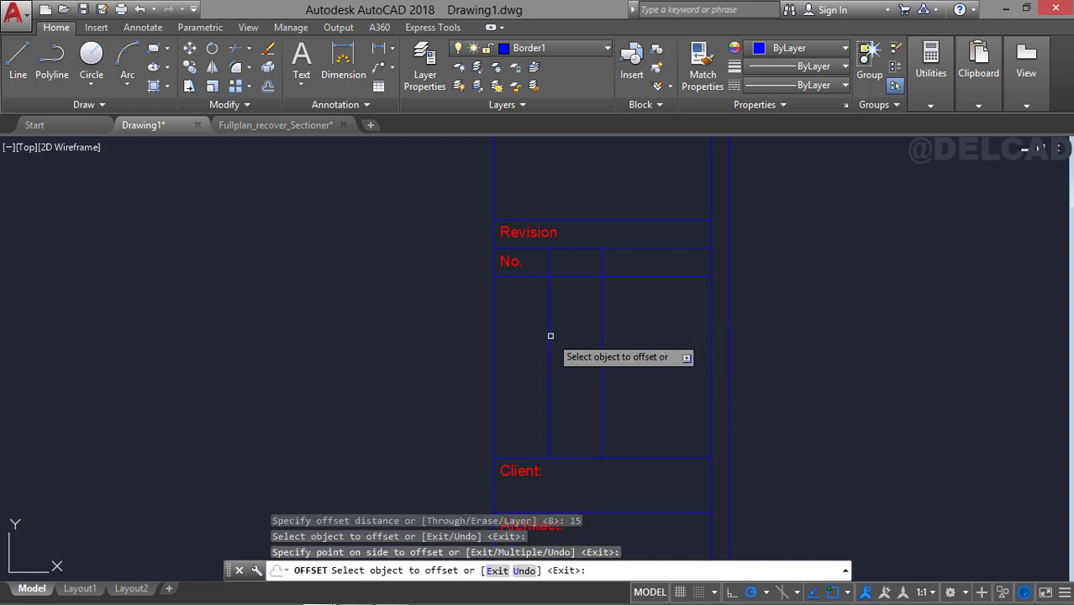
key(Escape)
Copy the "No." label from its cell's upper left corner to the same corner of the two other column header cells.
click(519, 261)
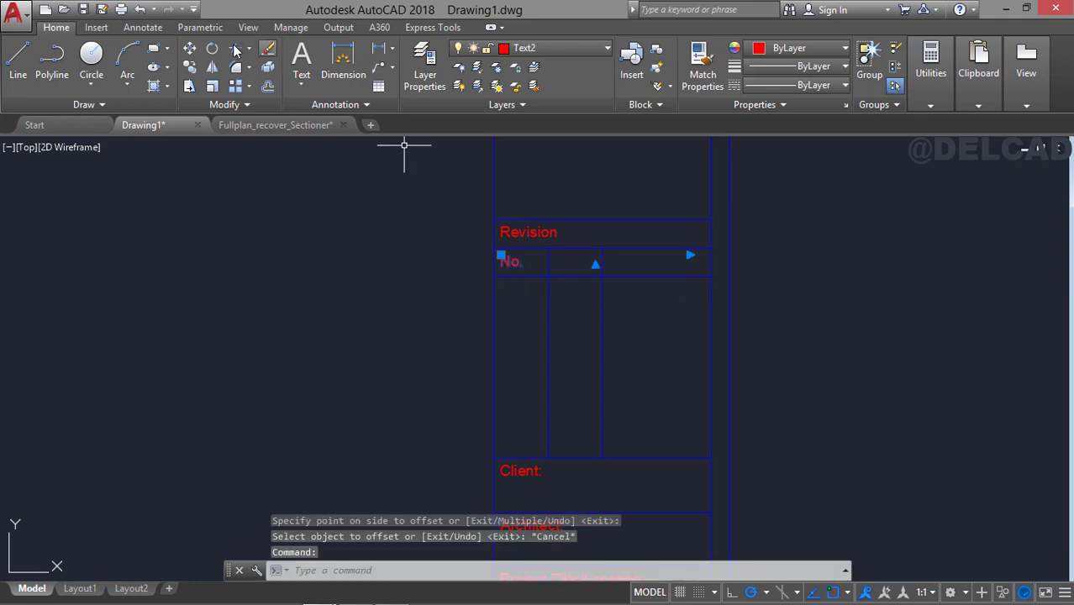
click(193, 68)
click(495, 248)
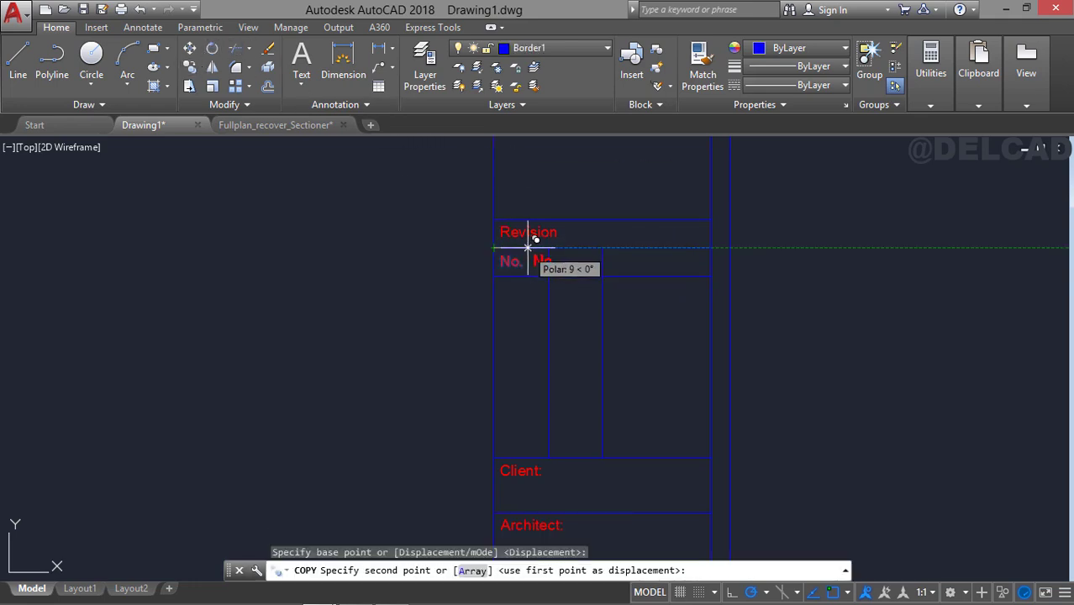
click(548, 249)
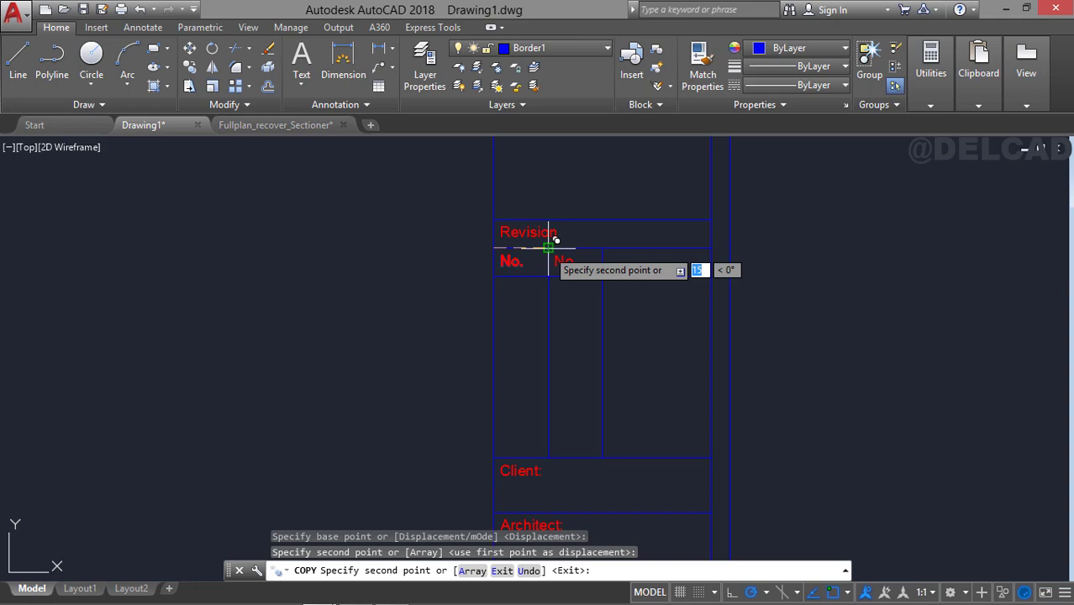
click(602, 247)
key(Escape)
Change the middle column's header in the revision table to "Dates".
click(568, 263)
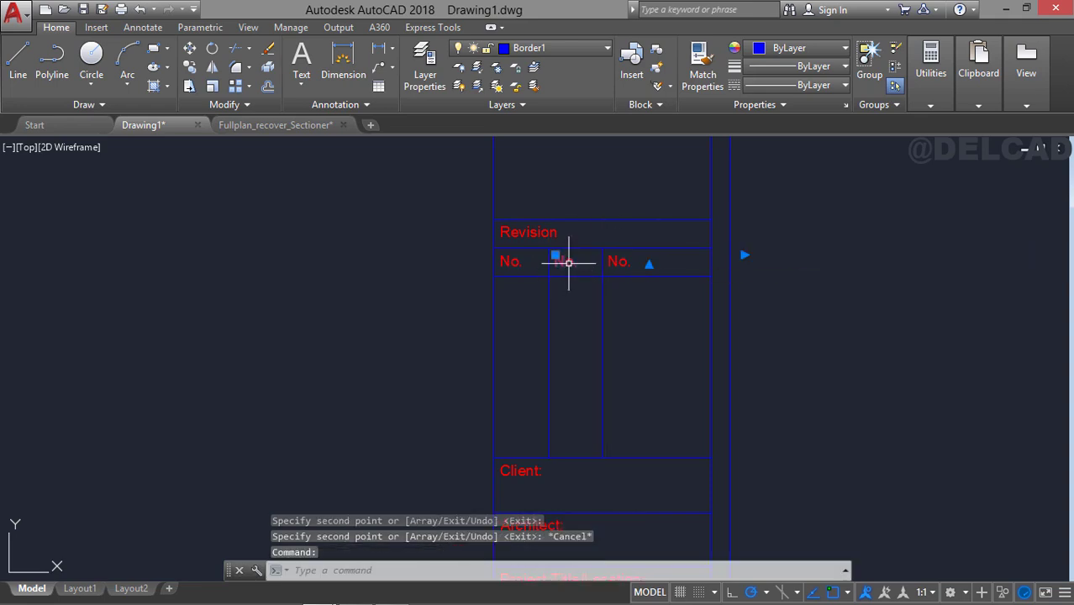
double_click(588, 263)
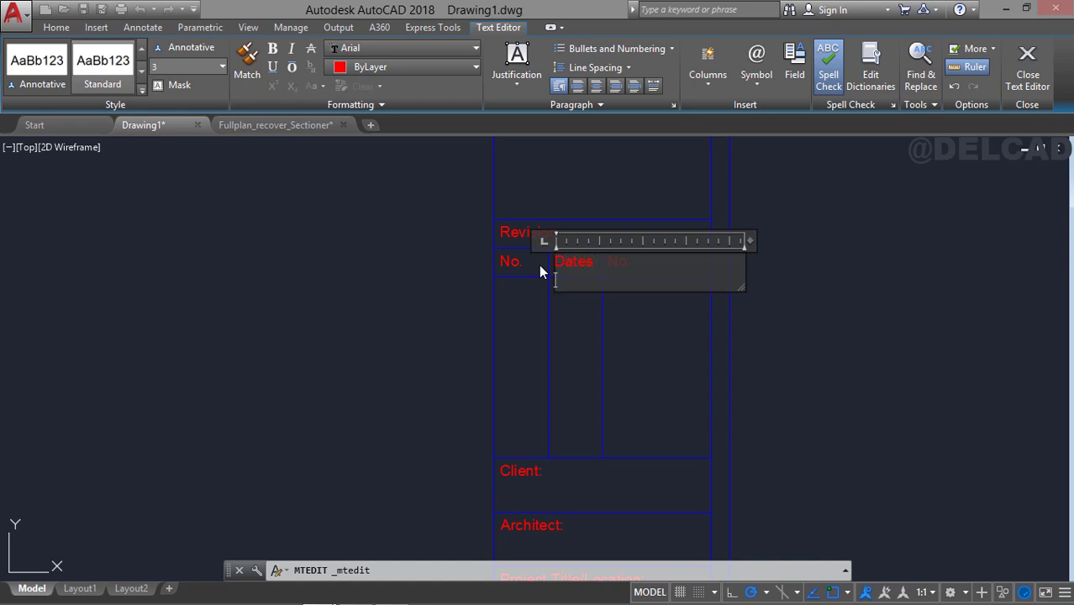
click(541, 269)
Change the last column's header in the revision table to "Description".
click(626, 266)
click(618, 252)
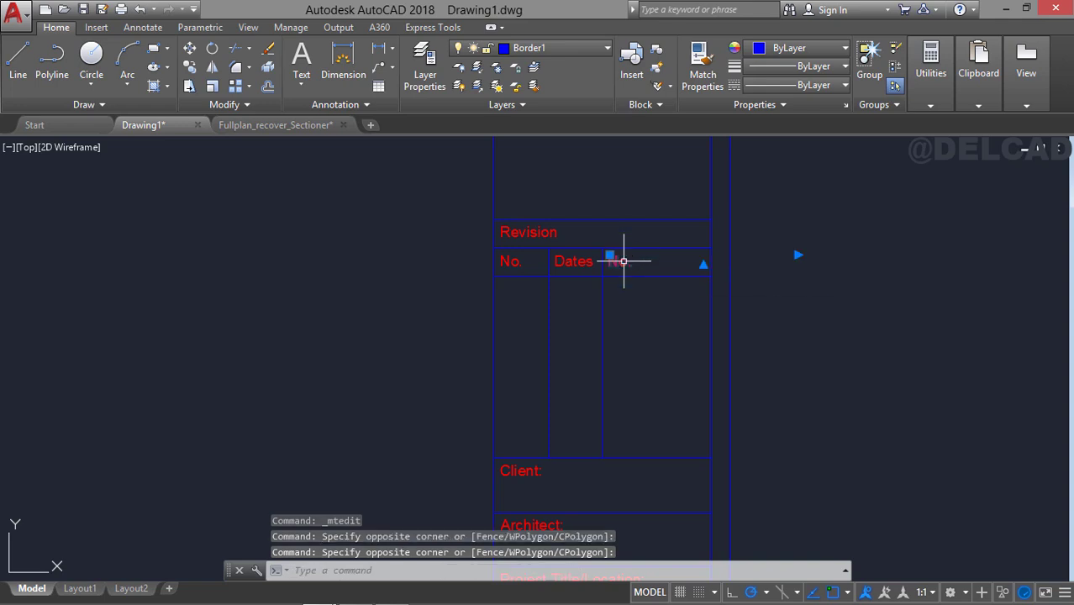
double_click(617, 261)
text(D)
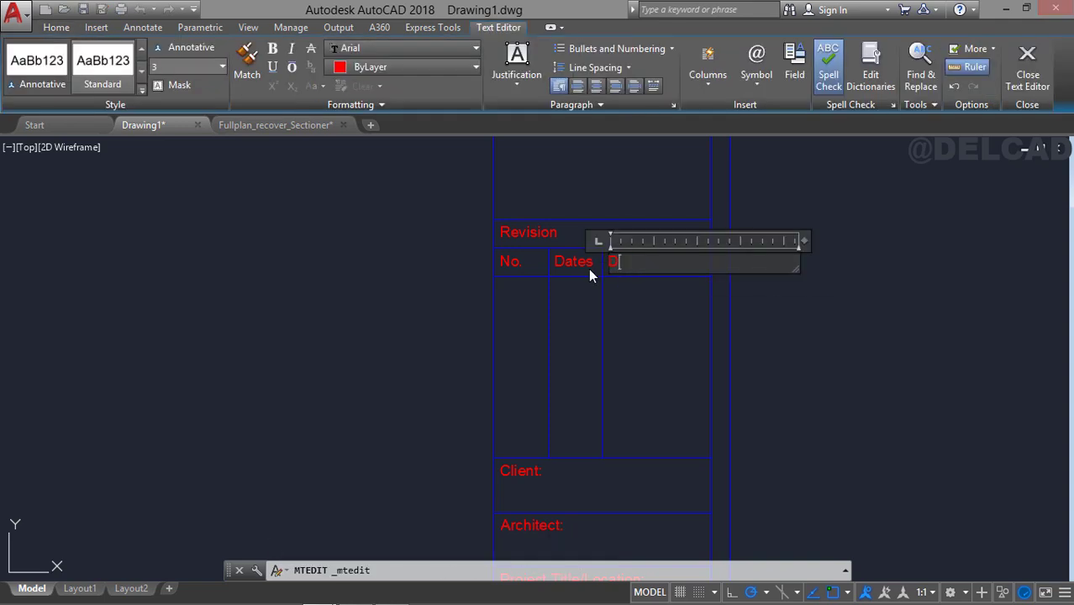
text(rscrit)
key(BackSpace)
text(pion)
key(BackSpace)
key(BackSpace)
key(BackSpace)
text(tion)
click(589, 270)
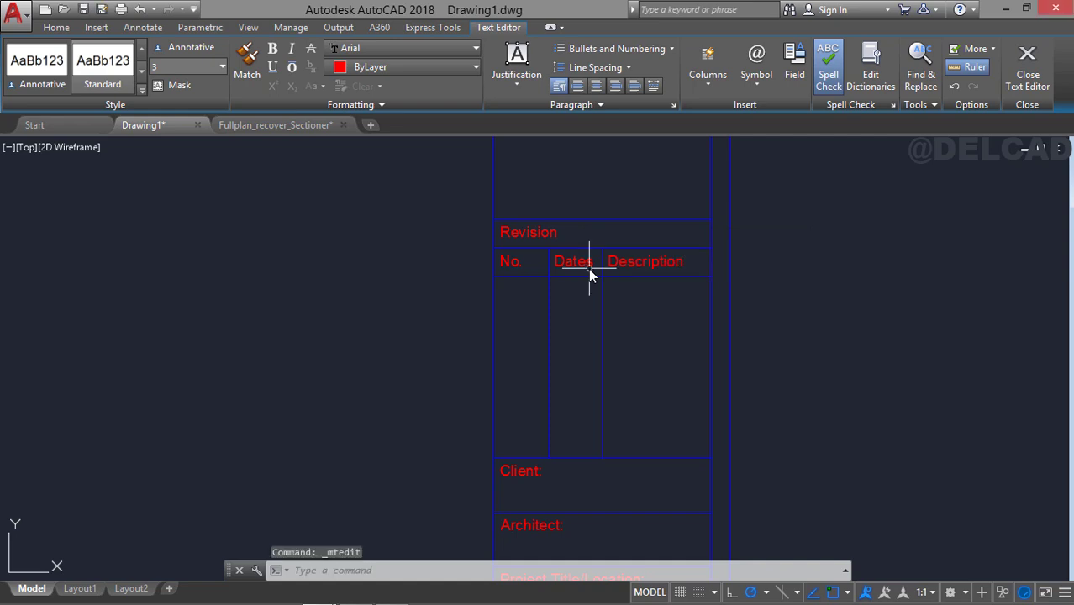
Move the "Revision" heading horizontally within its row so that it starts in line with the "Dates" label below it.
click(536, 234)
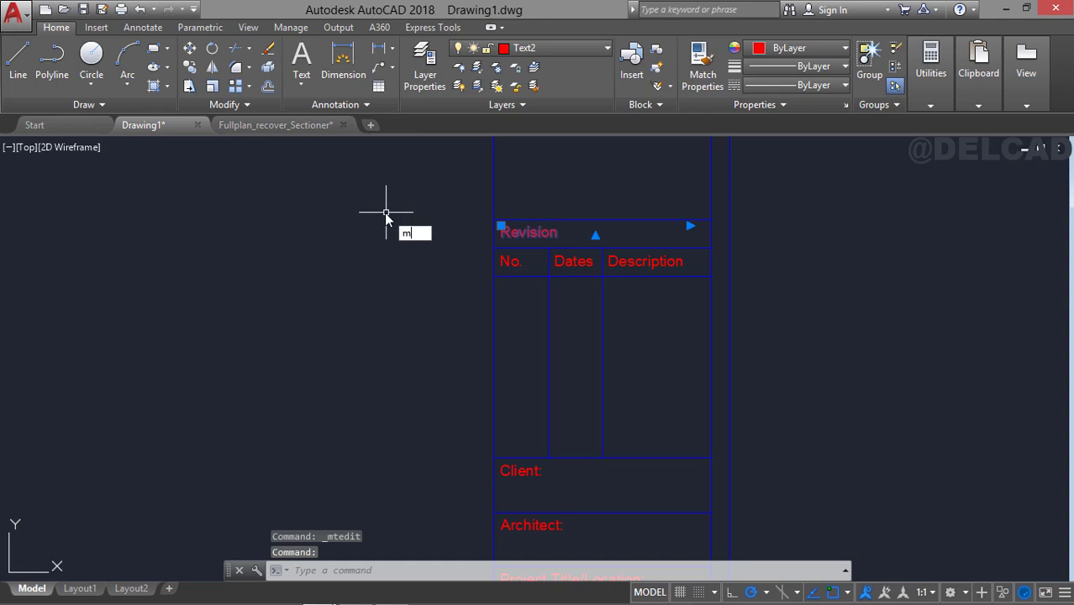
text(m)
key(Return)
click(294, 209)
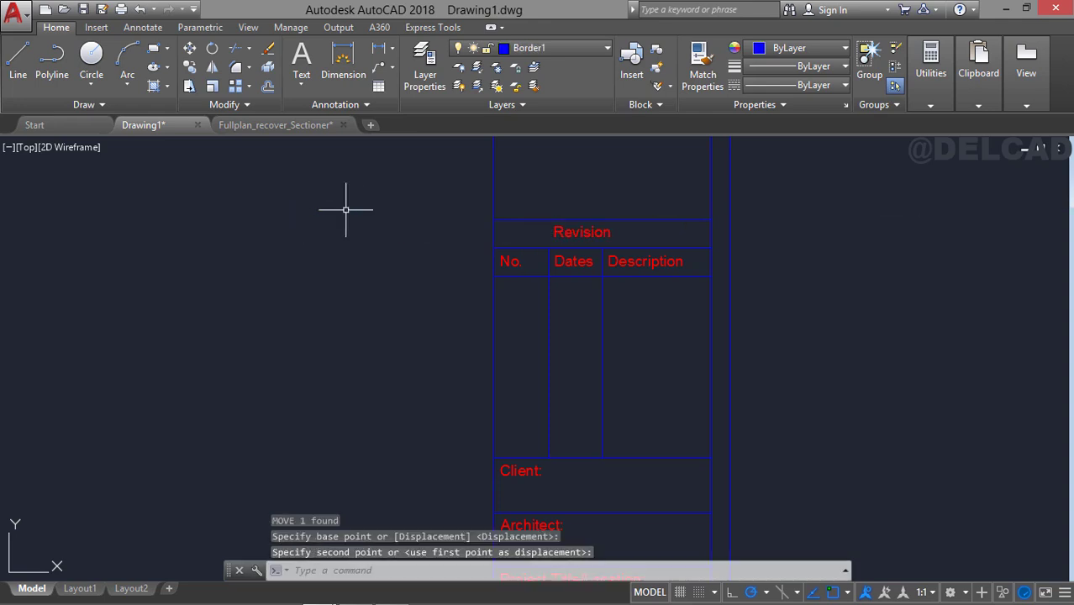
Examine the whole title block, from the bottom rows up to the General Notes area.
middle_drag(668, 287, 663, 192)
mouse_move(647, 348)
middle_down()
mouse_move(654, 276)
mouse_move(665, 357)
mouse_move(608, 214)
middle_up()
scroll(652, 267, down, 2)
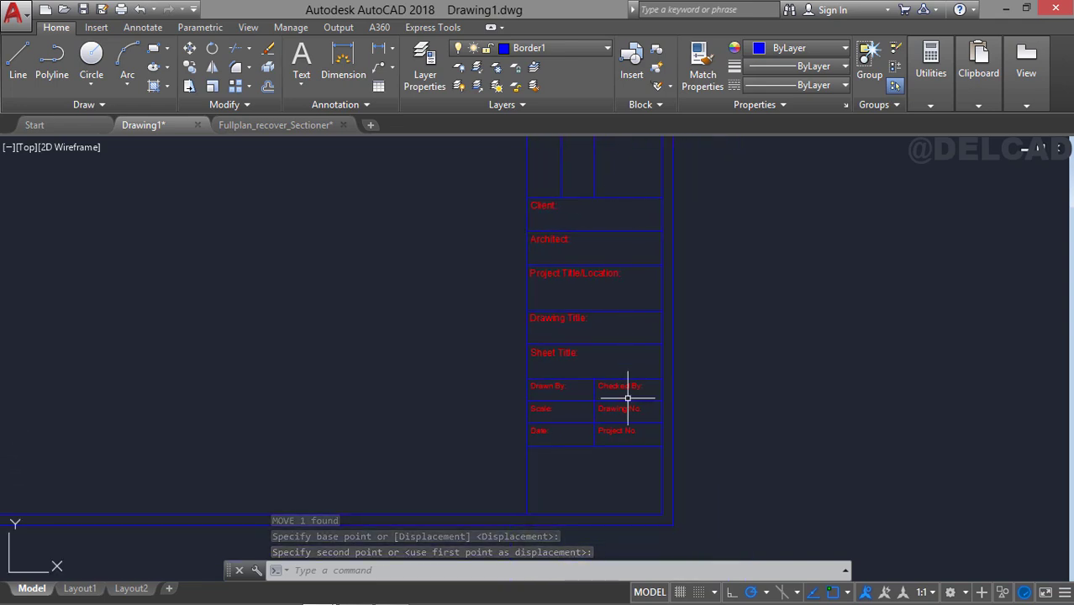
middle_drag(628, 329, 666, 385)
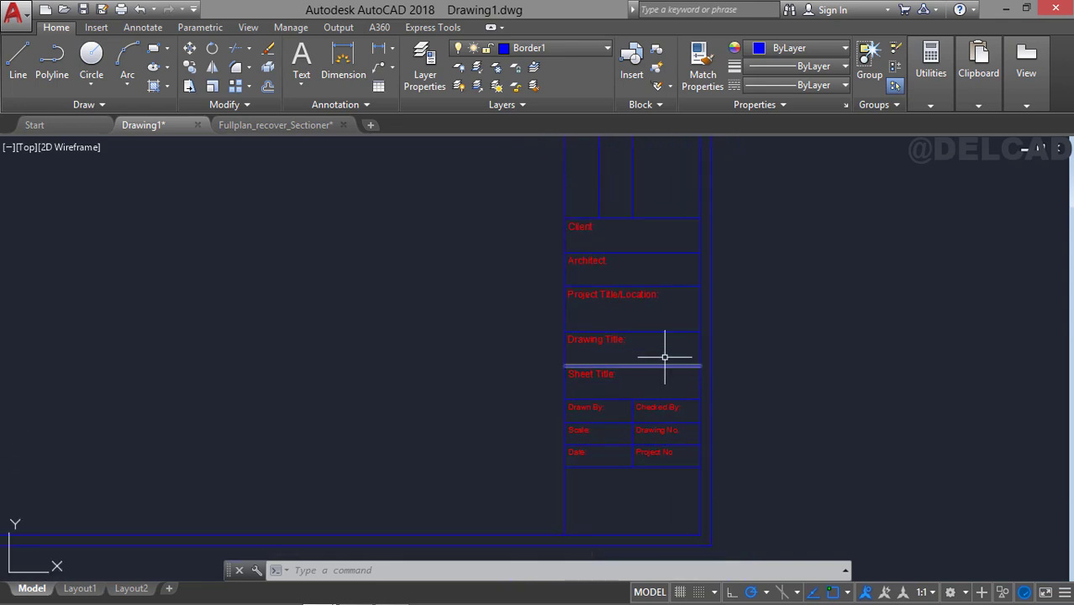
middle_drag(623, 252, 660, 439)
middle_drag(649, 196, 650, 297)
middle_drag(657, 257, 657, 281)
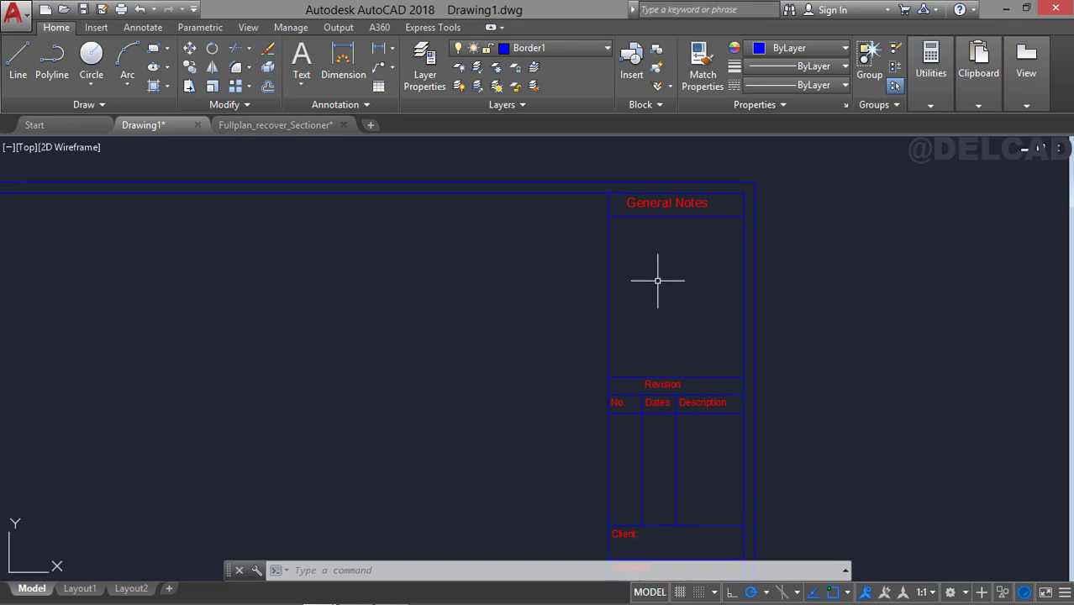
scroll(611, 271, up, 2)
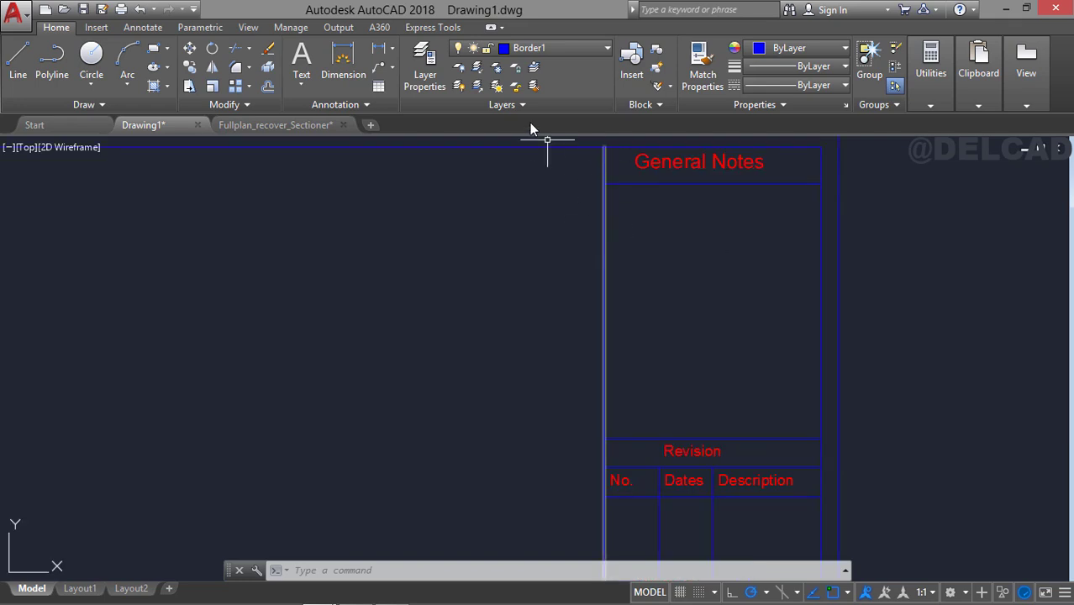
Offset the title block's left vertical line 2 towards the drawing area.
scroll(488, 220, down, 2)
mouse_move(331, 255)
middle_down()
mouse_move(479, 250)
mouse_move(559, 281)
mouse_move(451, 268)
middle_up()
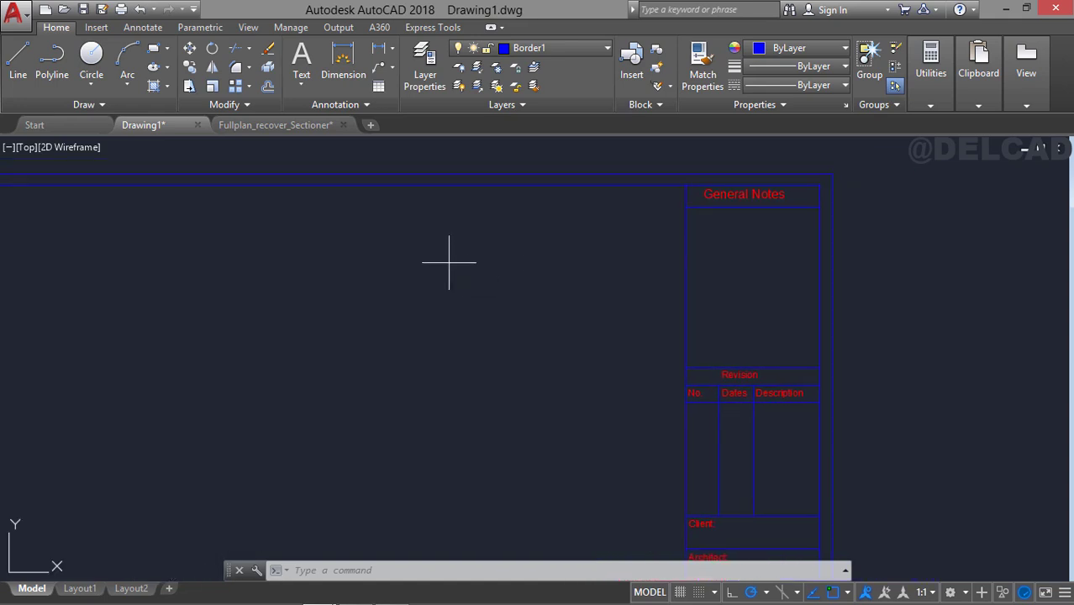
text(o)
key(Return)
key(Return)
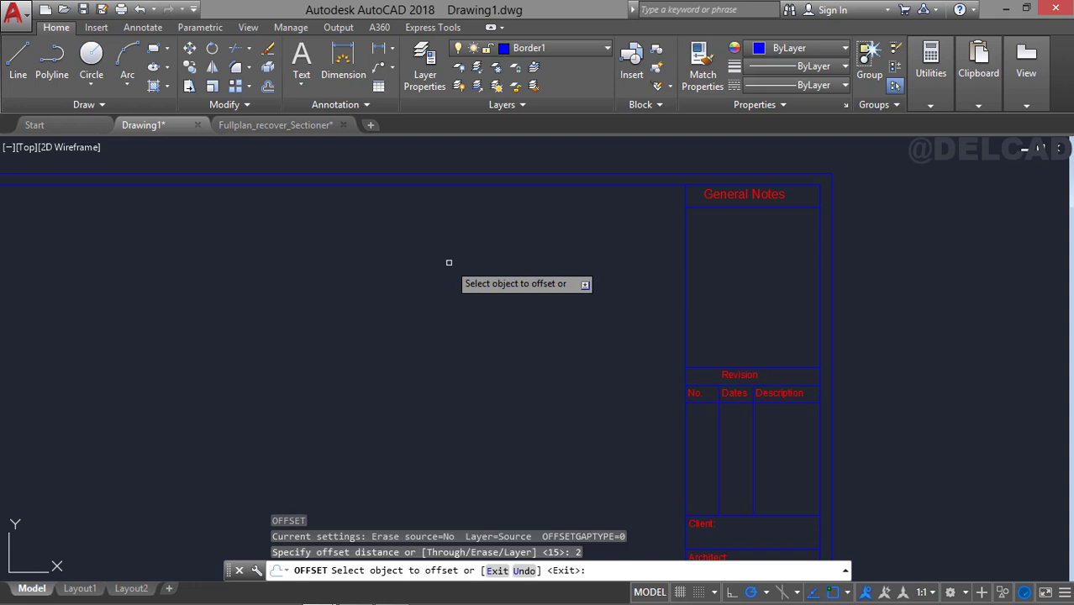
click(686, 271)
click(640, 281)
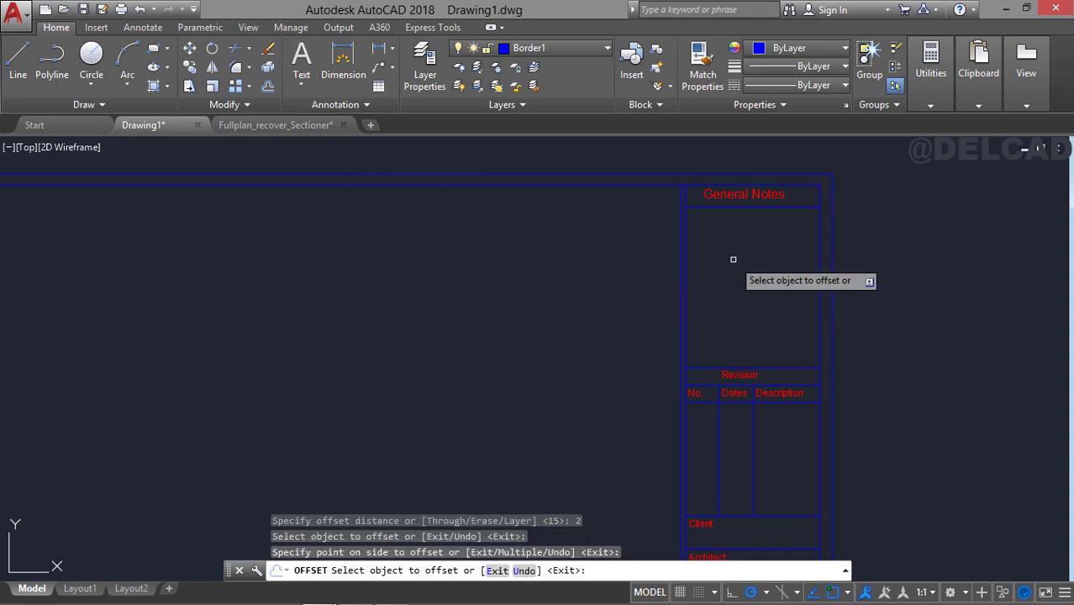
key(Escape)
Trim the inner border's top and bottom lines in the narrow gap between the two vertical lines beside the title block.
text(tr)
key(Return)
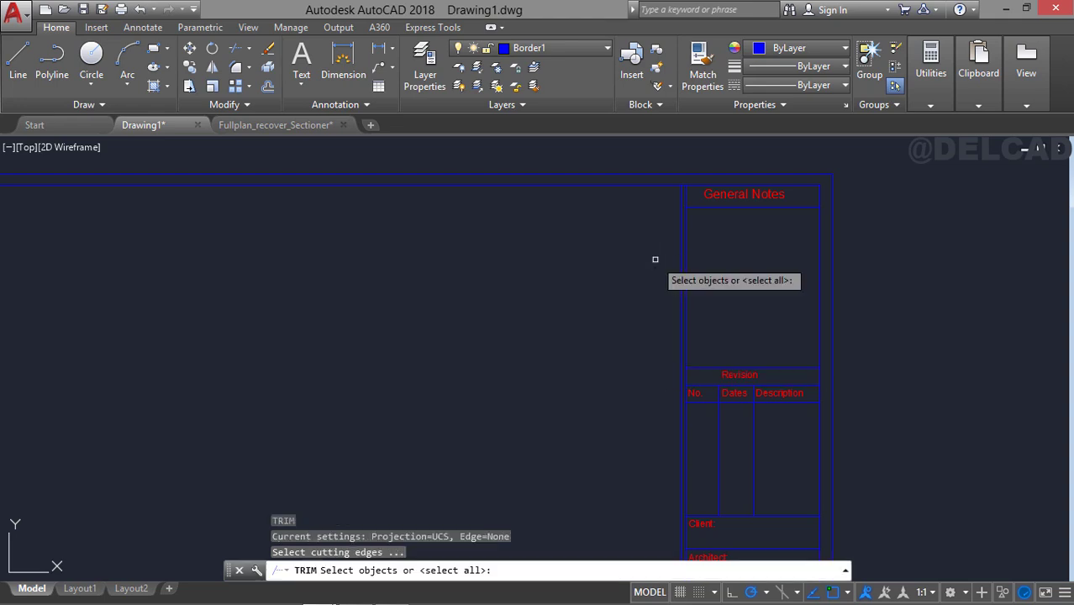
key(Return)
scroll(654, 248, up, 3)
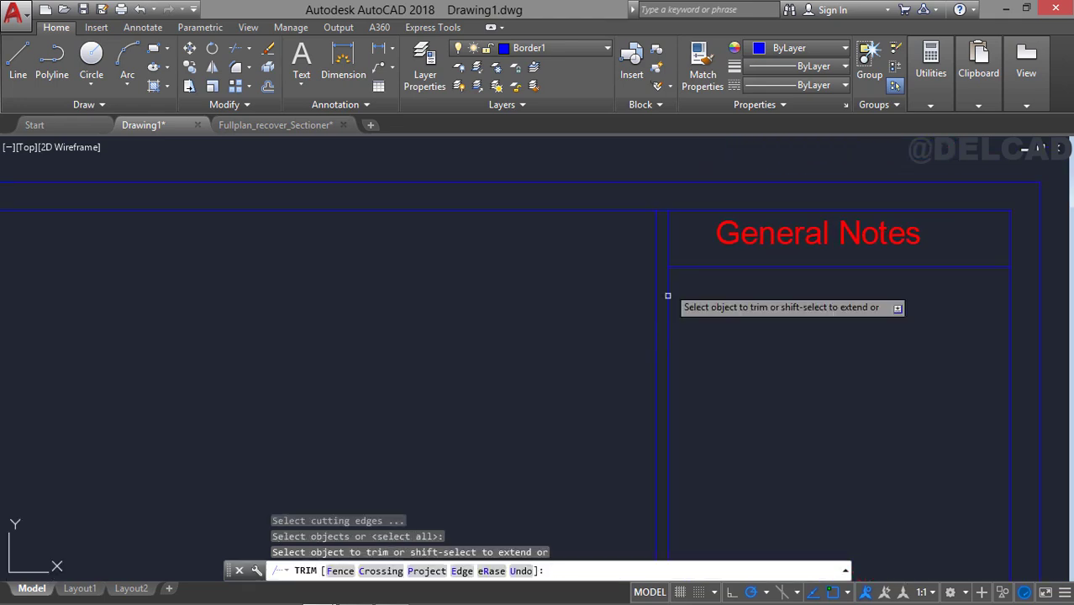
click(663, 210)
scroll(681, 290, down, 4)
middle_drag(688, 321, 652, 134)
scroll(648, 168, down, 3)
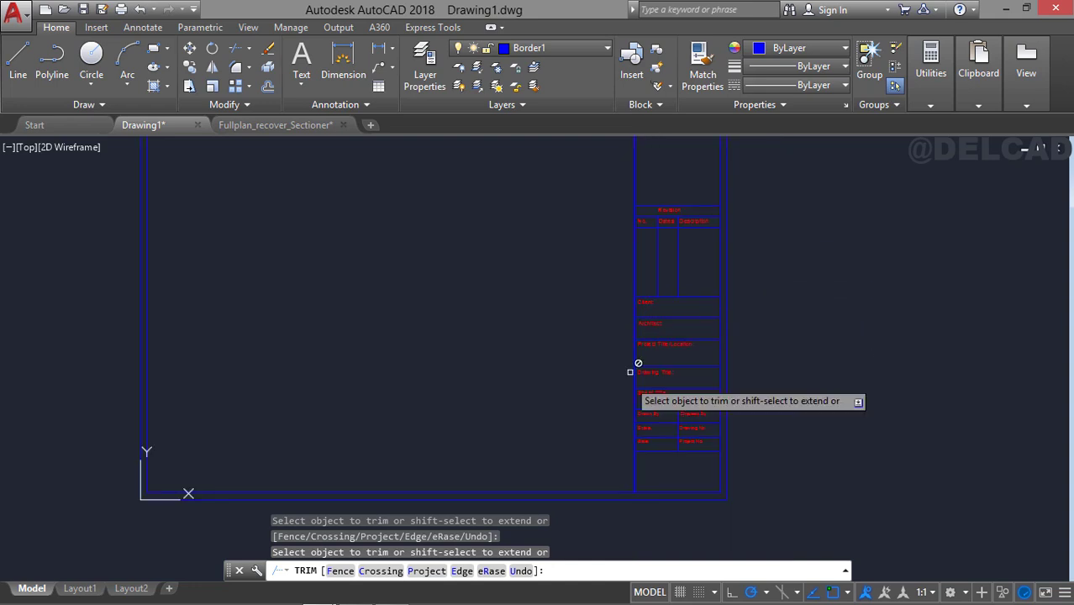
middle_drag(635, 364, 647, 239)
scroll(647, 349, up, 4)
scroll(642, 328, up, 3)
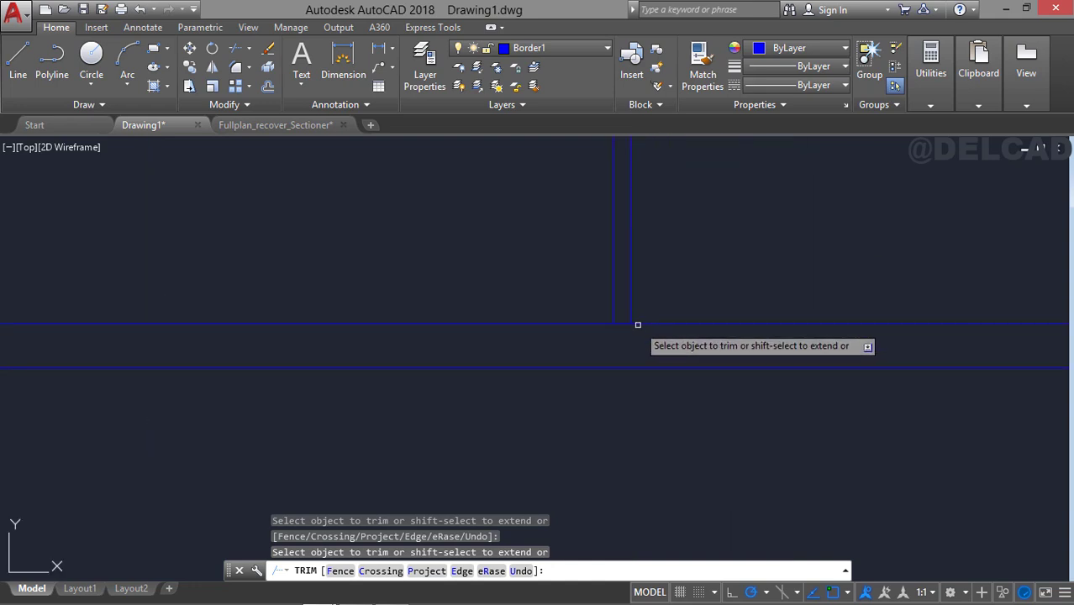
key(Return)
Check the gap between drawing area and title block along its full height, along with the labelled rows and revision table.
scroll(613, 290, down, 8)
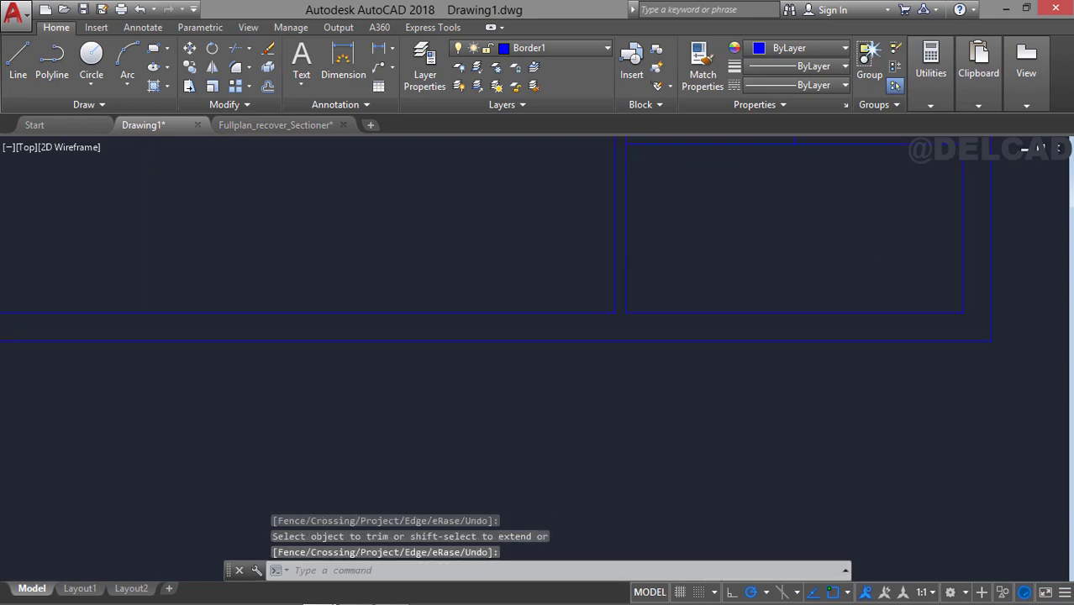
middle_drag(567, 248, 640, 410)
mouse_move(708, 263)
middle_down()
mouse_move(692, 261)
mouse_move(623, 419)
mouse_move(626, 231)
middle_up()
scroll(633, 276, up, 2)
middle_drag(626, 341, 622, 176)
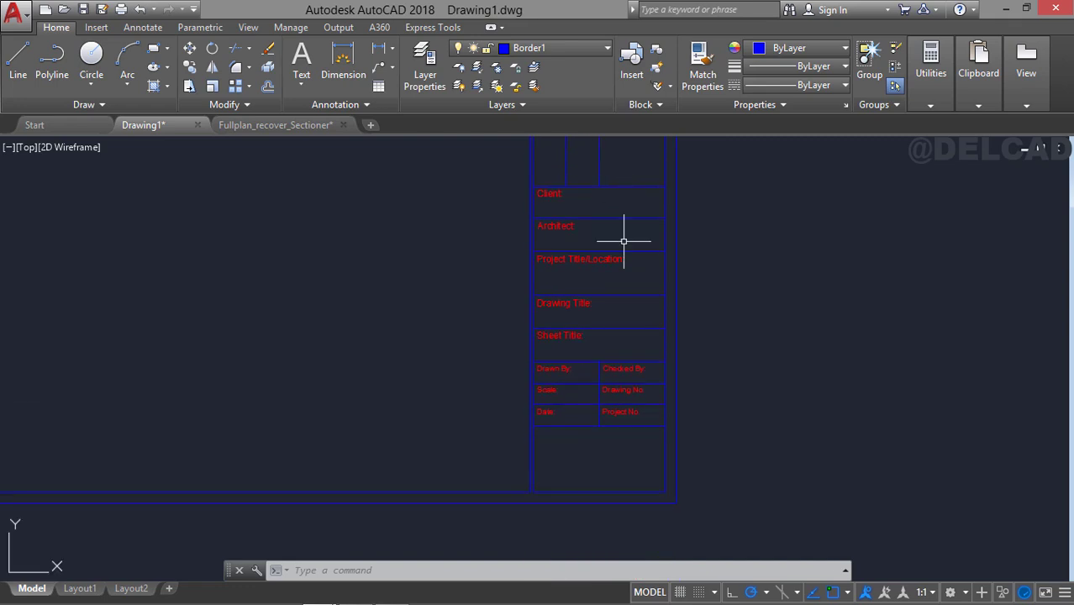
mouse_move(610, 338)
middle_down()
mouse_move(619, 314)
mouse_move(680, 326)
middle_up()
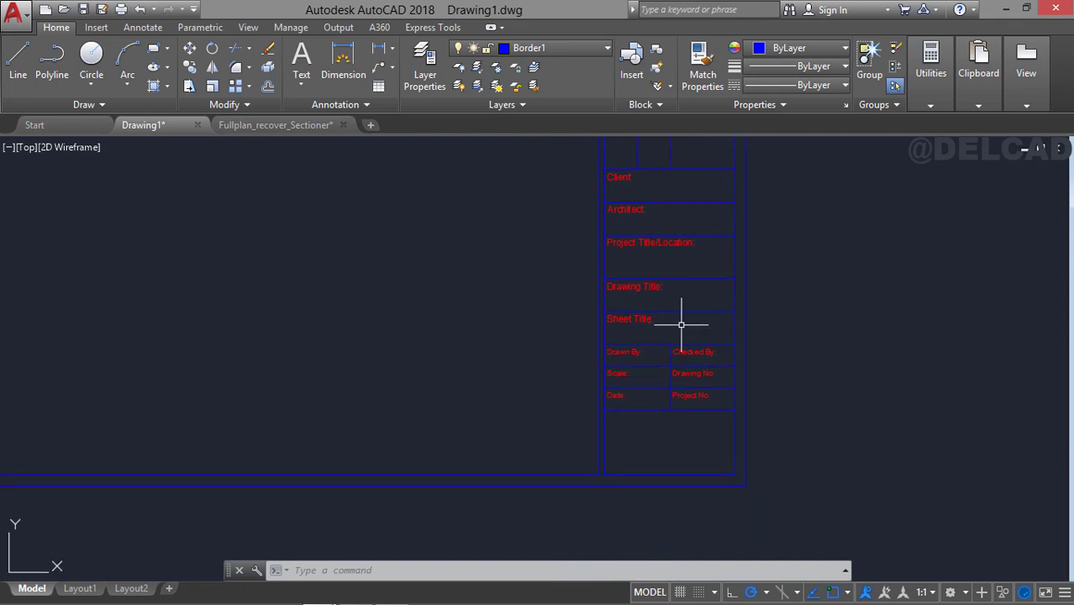
middle_drag(643, 197, 600, 407)
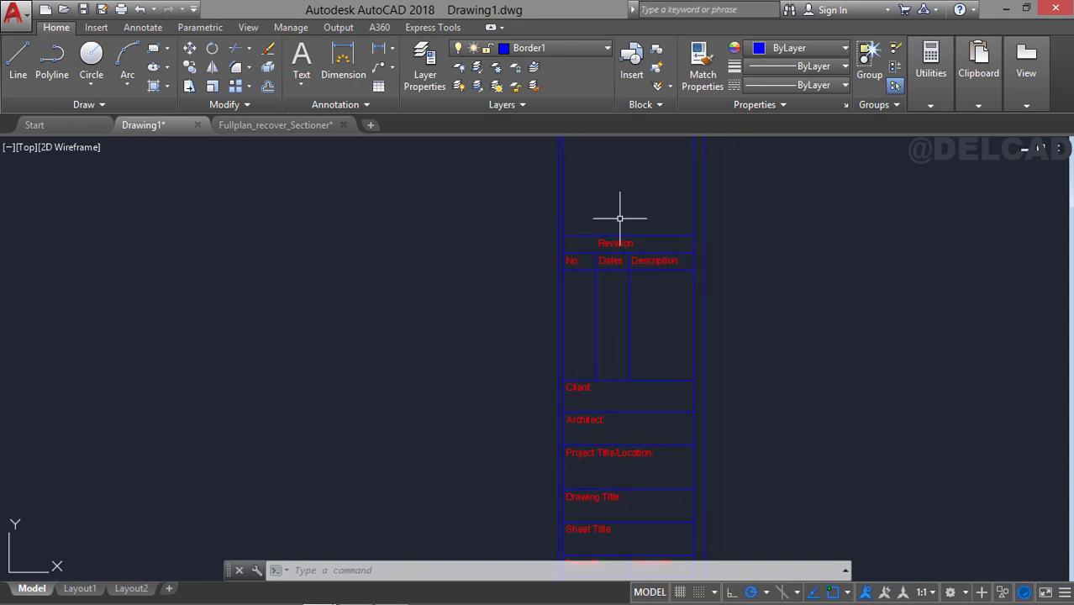
middle_drag(619, 219, 614, 285)
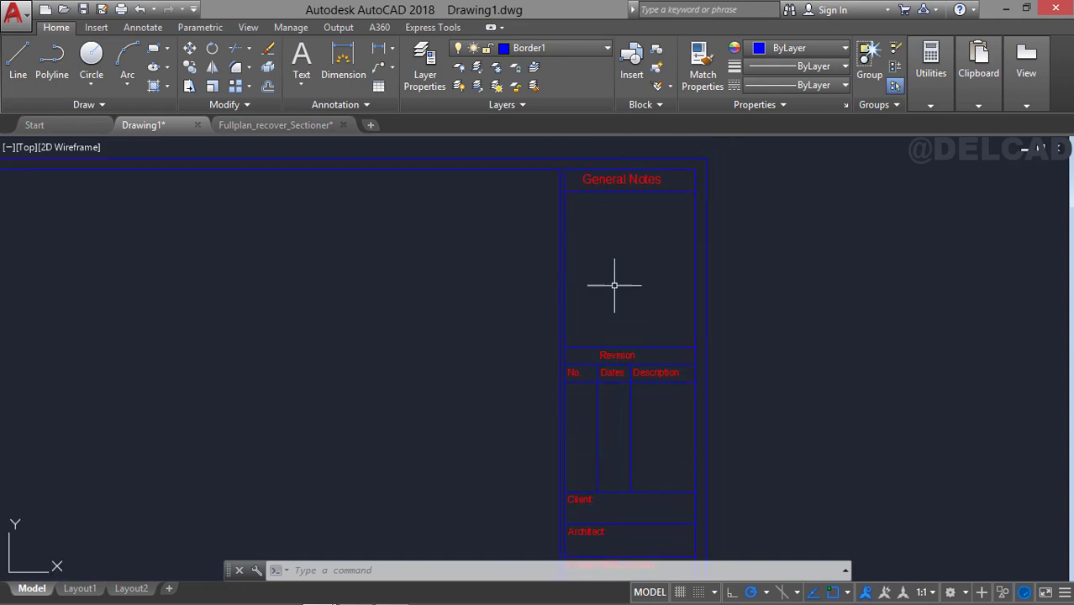
Make Border2 the current layer.
click(562, 52)
click(545, 104)
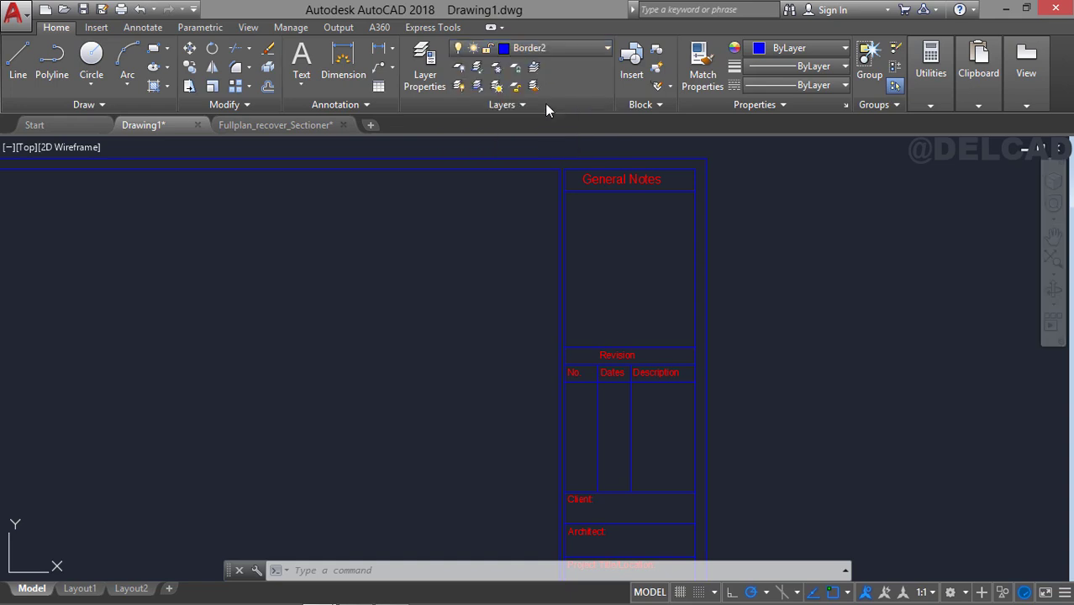
middle_drag(594, 197, 581, 243)
scroll(580, 236, up, 2)
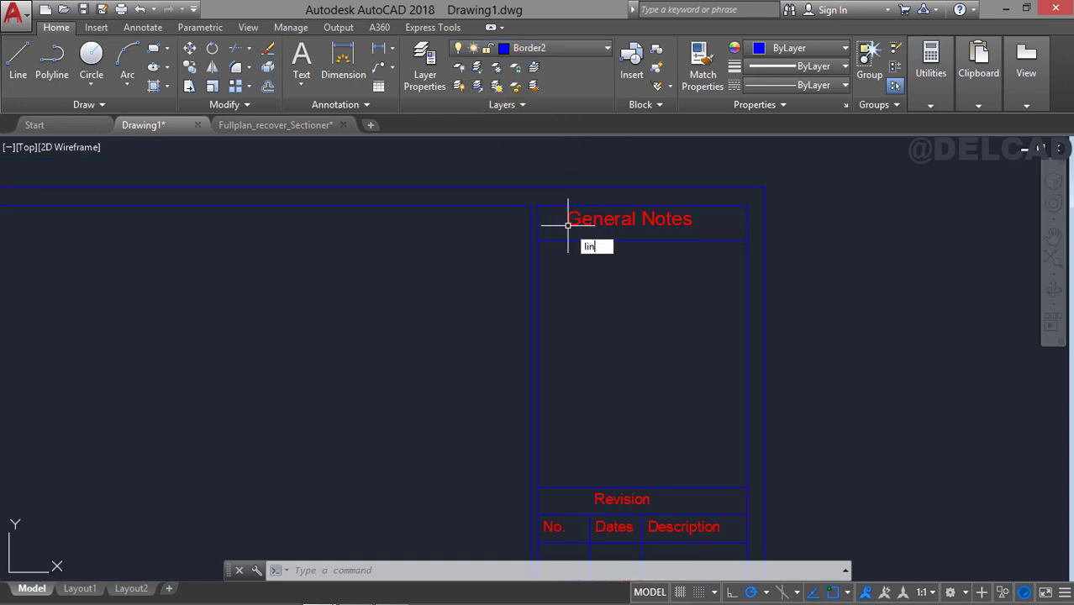
text(line)
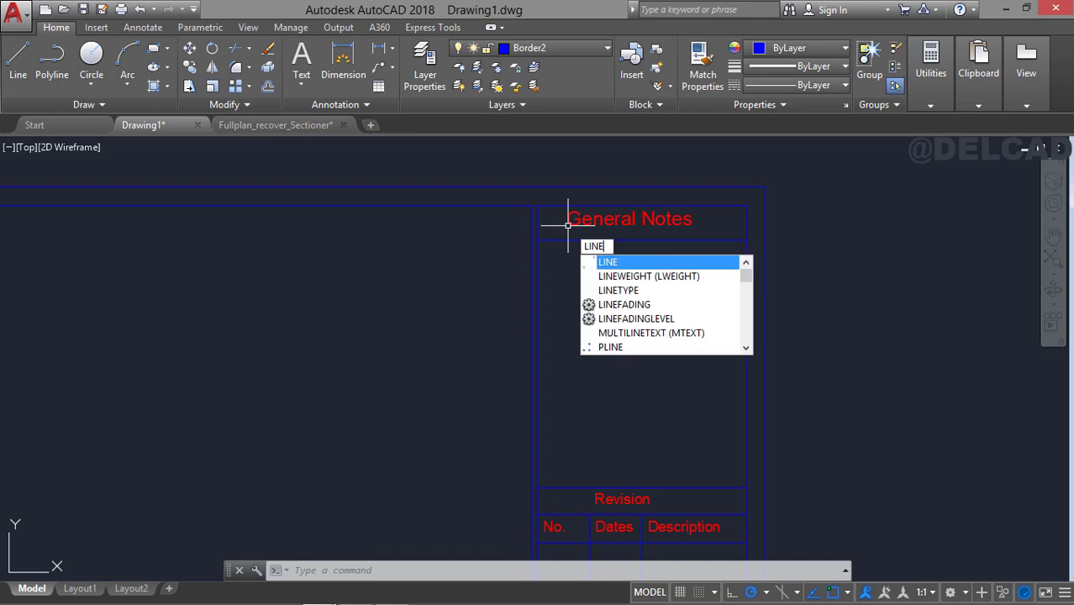
key(Return)
key(Escape)
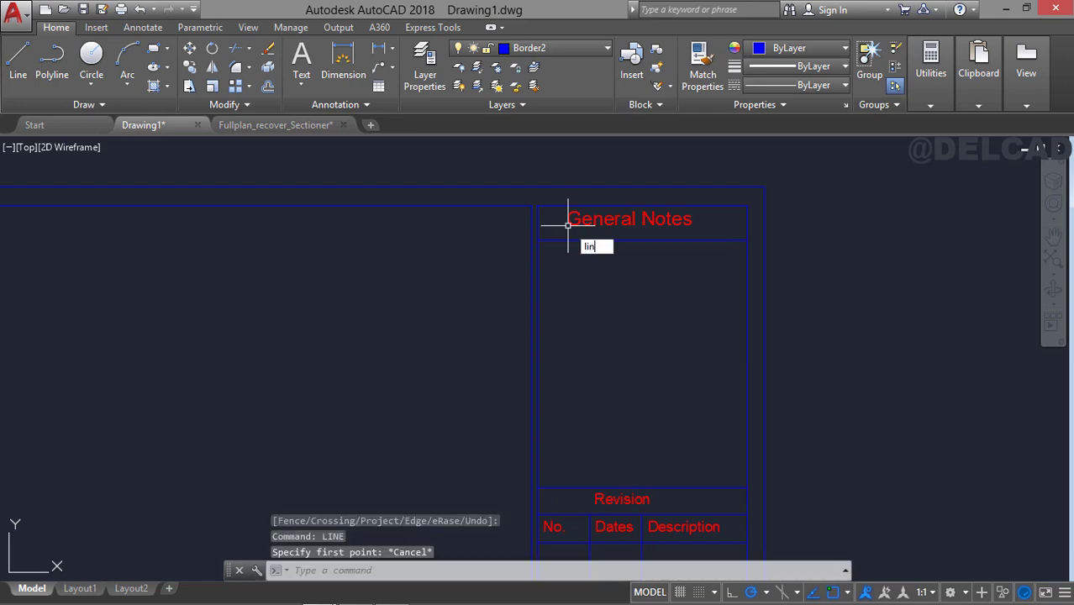
Turn on Display Lineweight in the lineweight settings.
text(line)
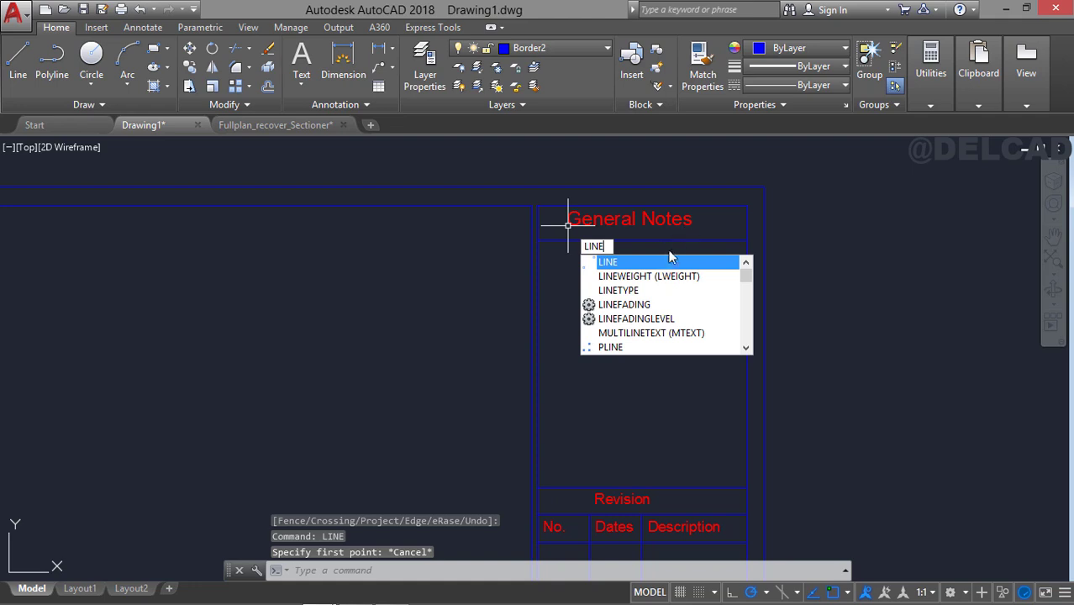
text(weight)
key(Return)
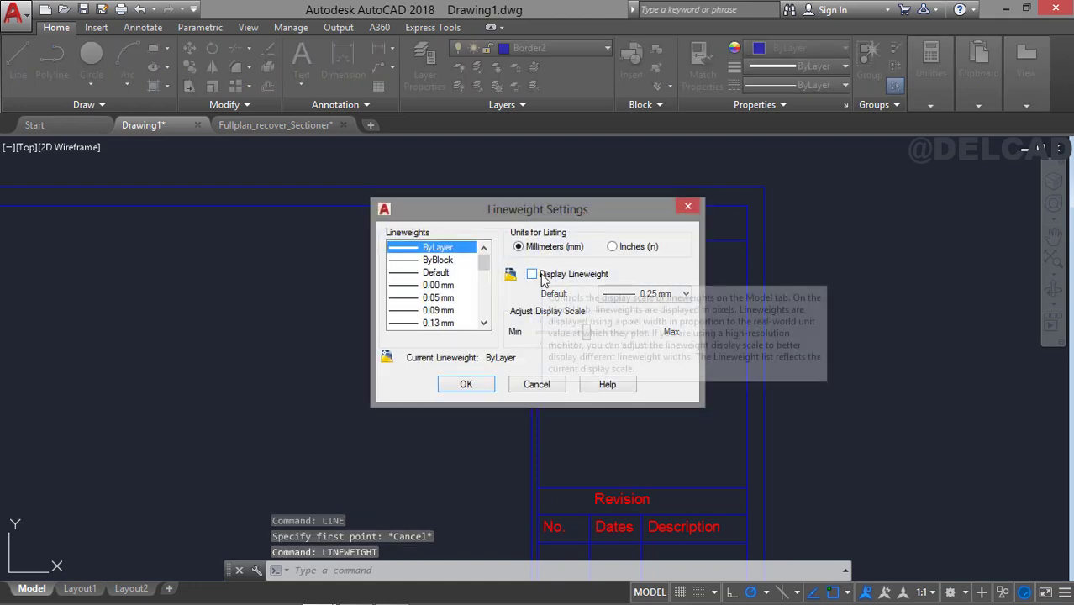
click(543, 280)
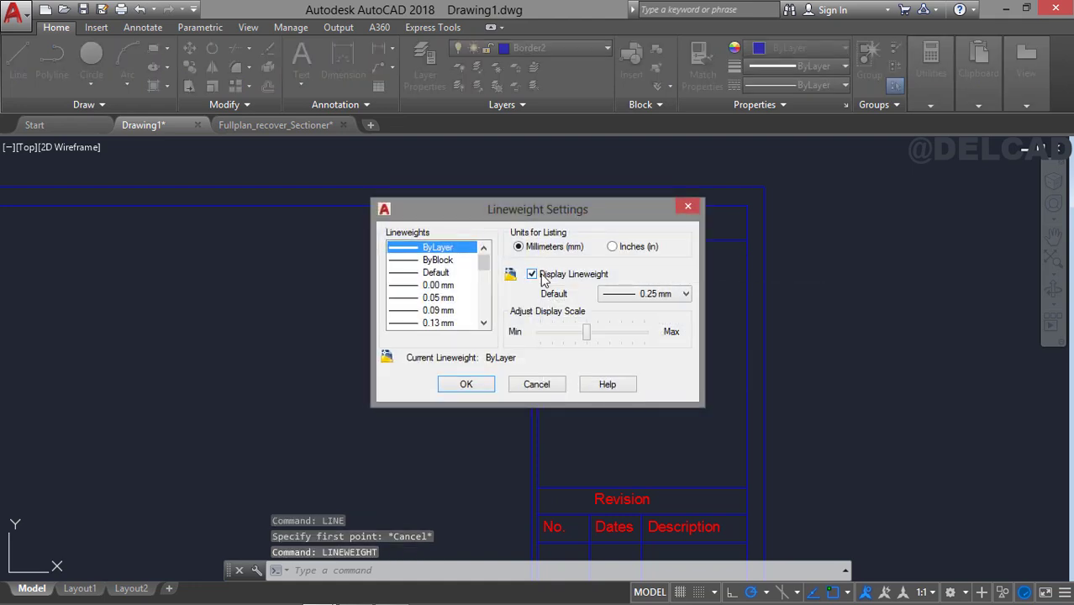
click(475, 384)
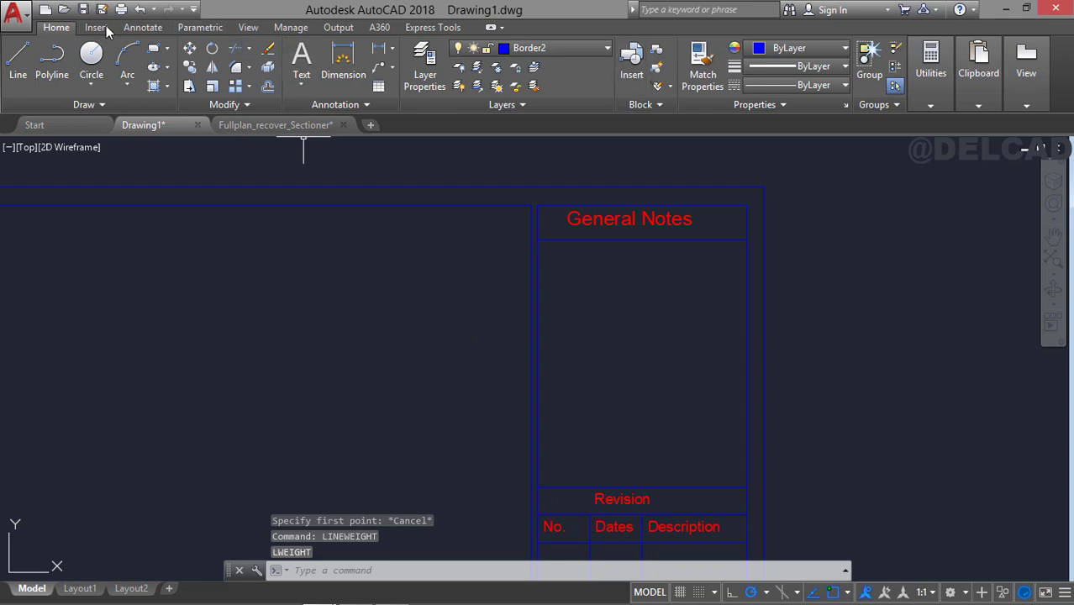
Draw a 60 by 10 rectangle over the "General Notes" heading cell from its upper left to its lower right corner.
click(154, 48)
scroll(506, 211, up, 2)
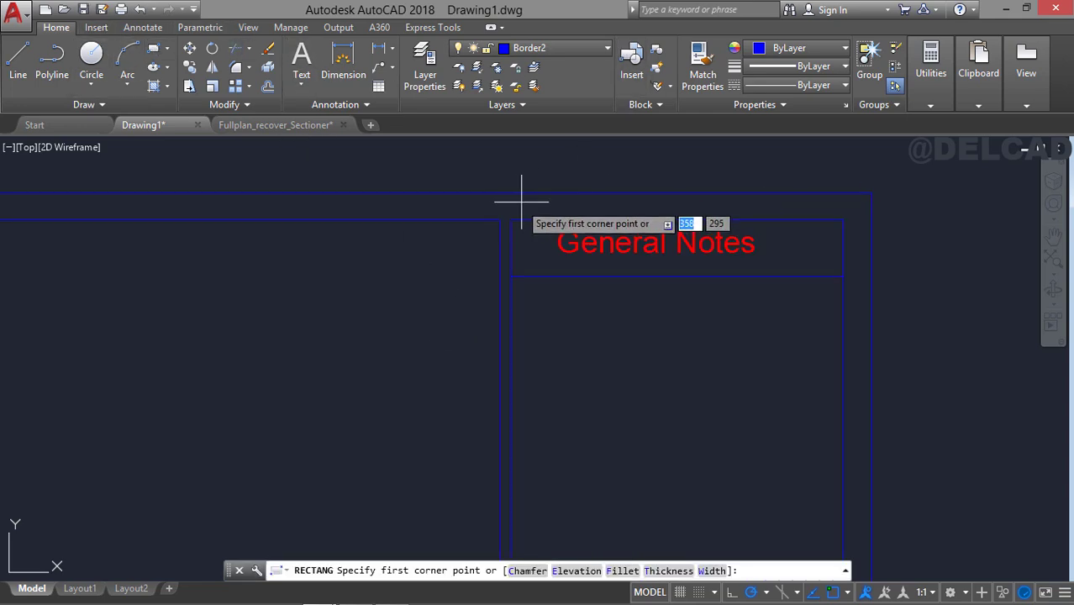
click(510, 221)
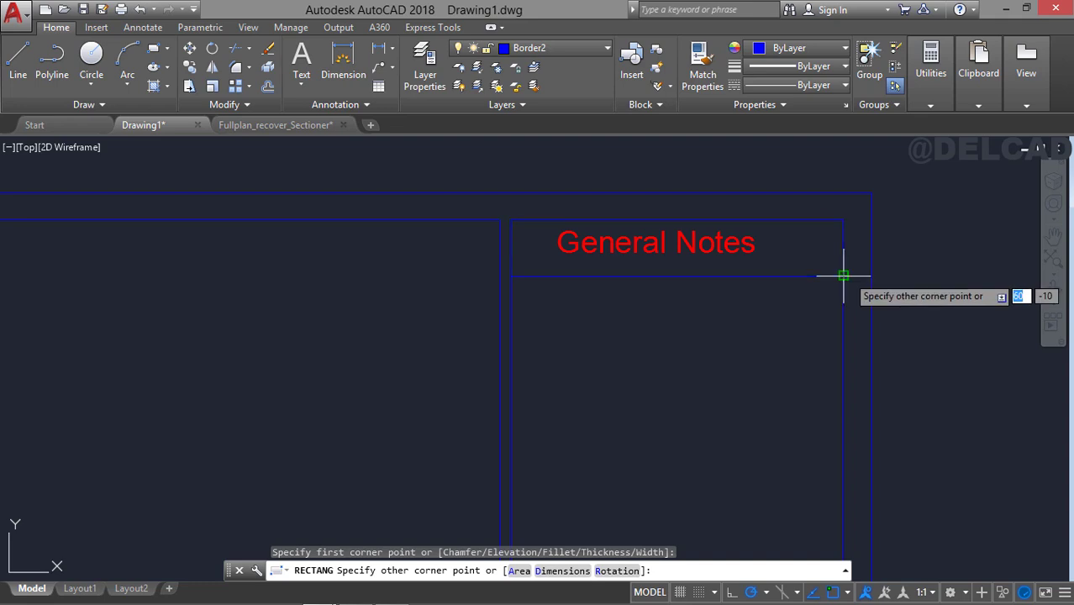
click(841, 272)
Draw a rectangle around the "Project Title/Location" cell, snapping to its opposite corners.
scroll(816, 312, down, 3)
middle_drag(785, 377, 618, 119)
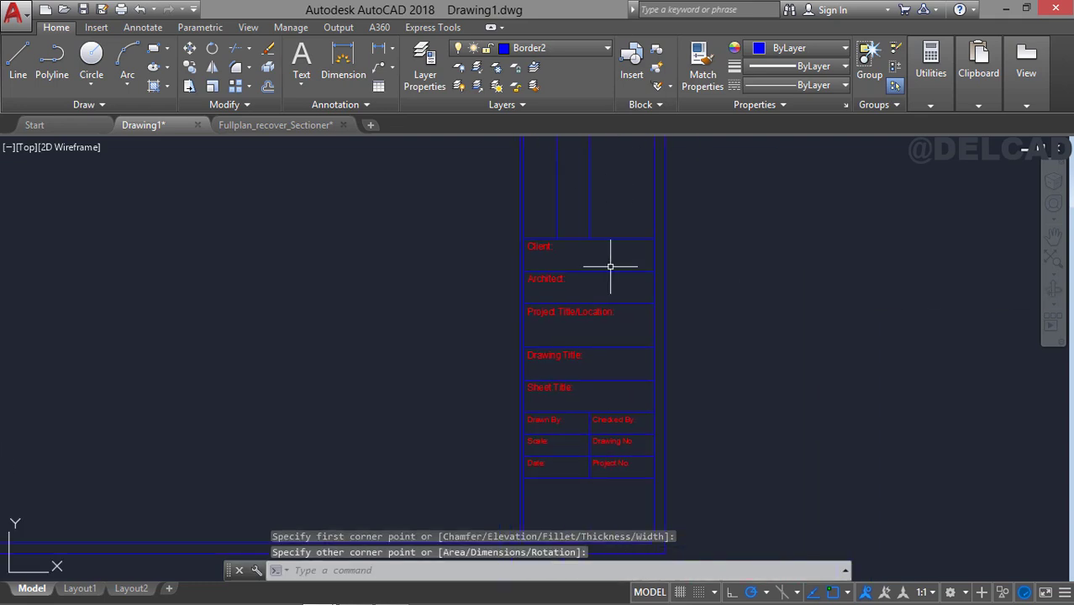
key(space)
scroll(611, 271, up, 2)
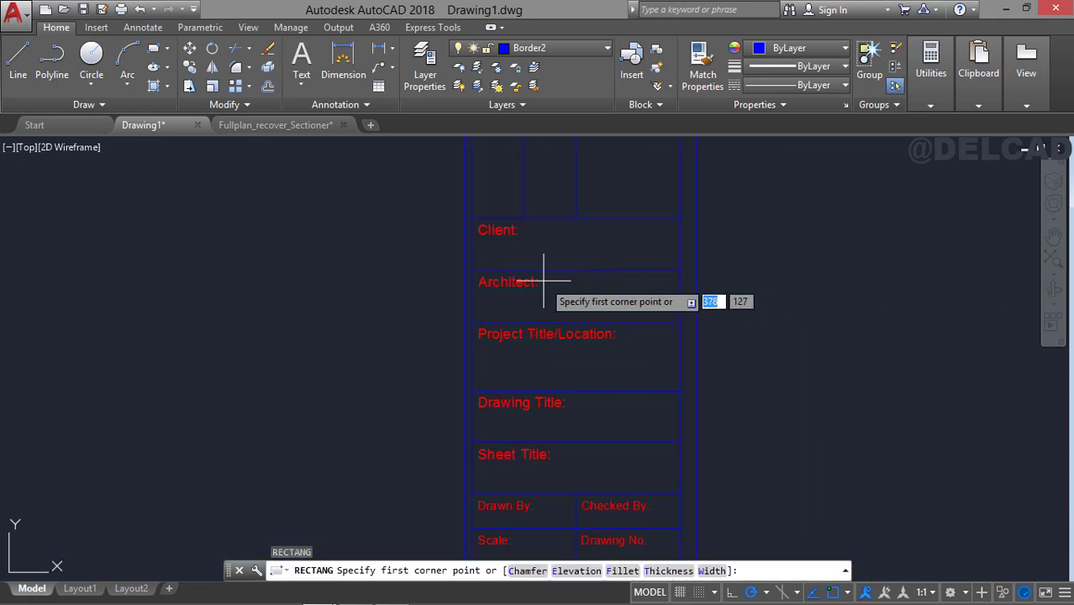
click(472, 321)
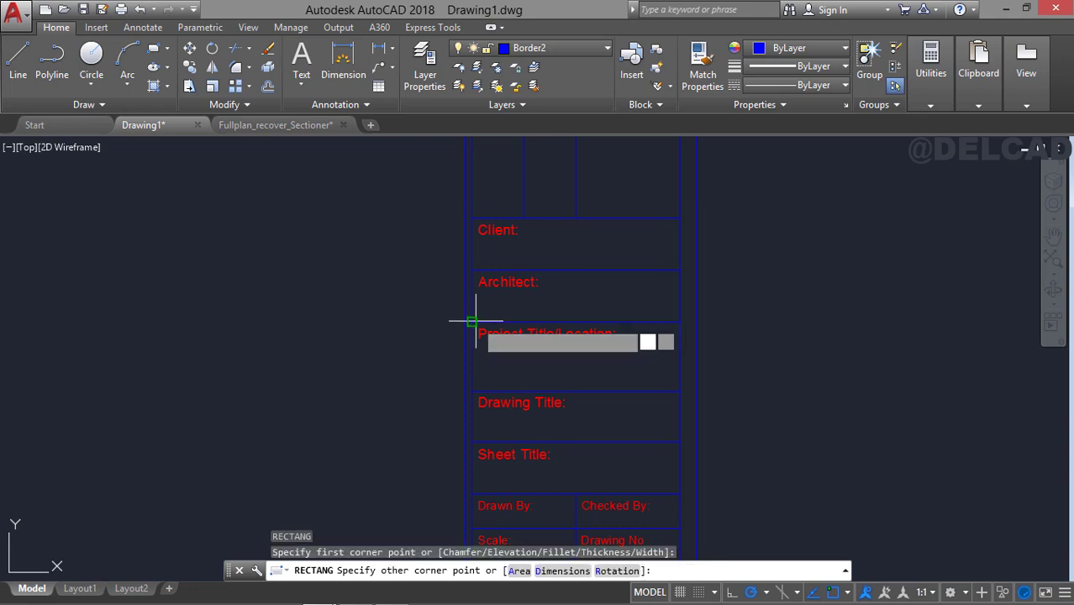
click(677, 389)
Draw a 60 by 30 rectangle around the empty cell at the foot of the title block.
middle_drag(677, 387, 704, 184)
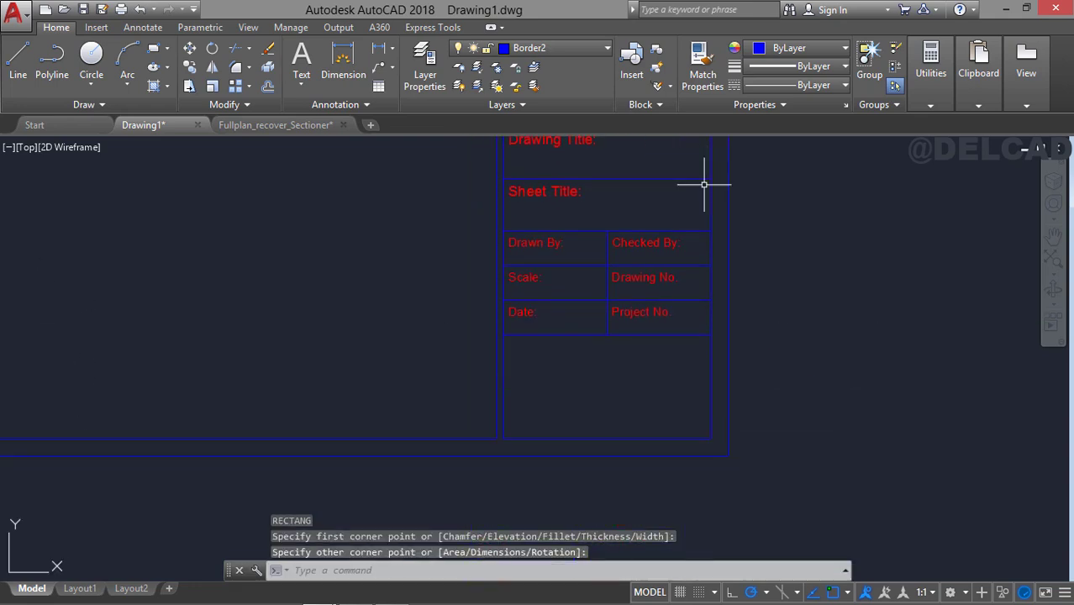
key(Return)
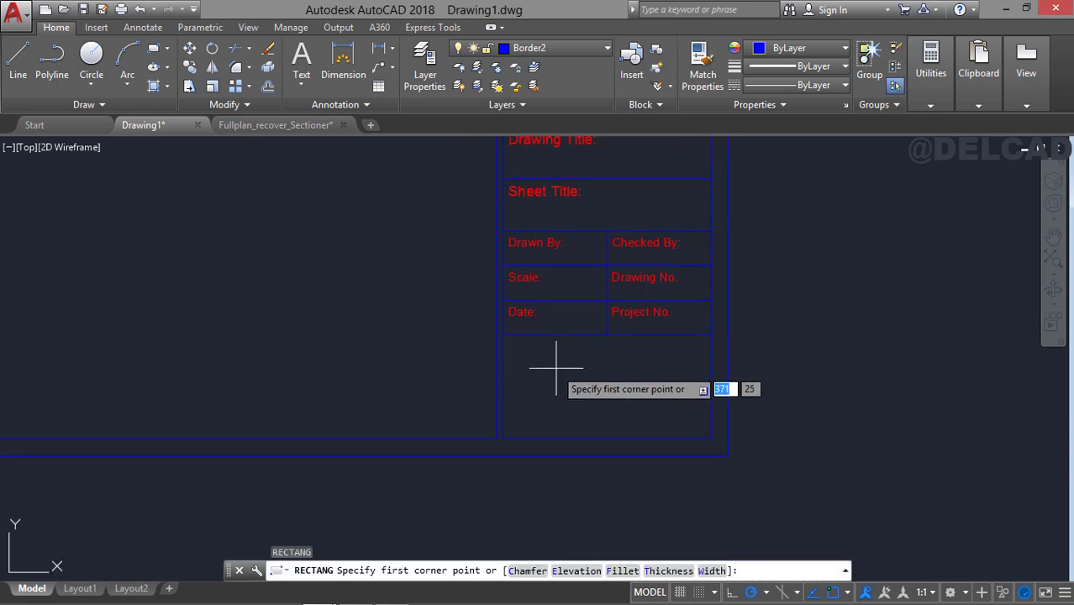
click(503, 336)
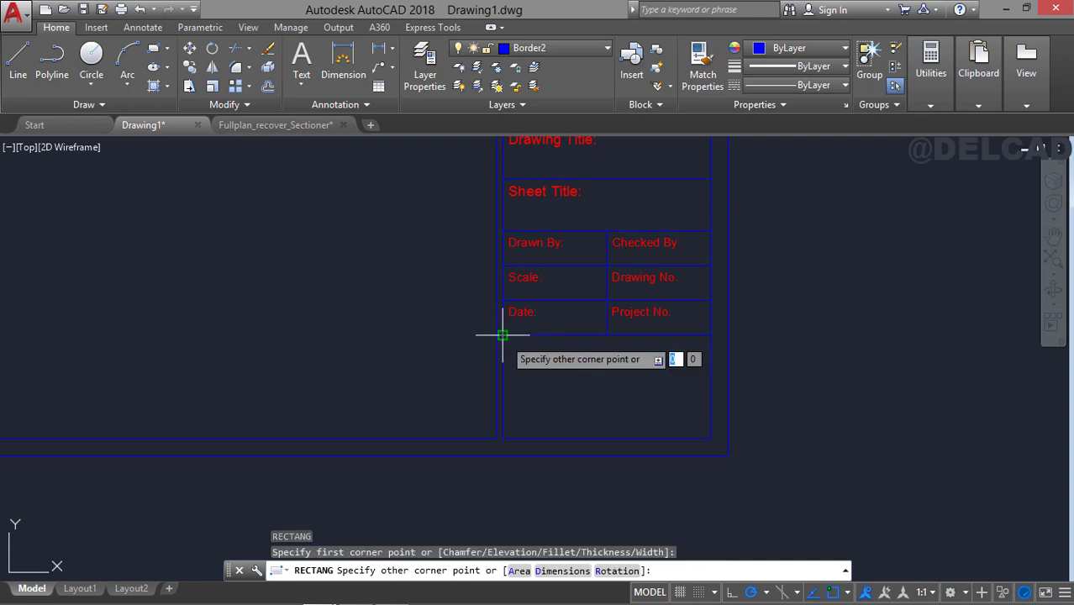
click(710, 438)
scroll(611, 359, down, 5)
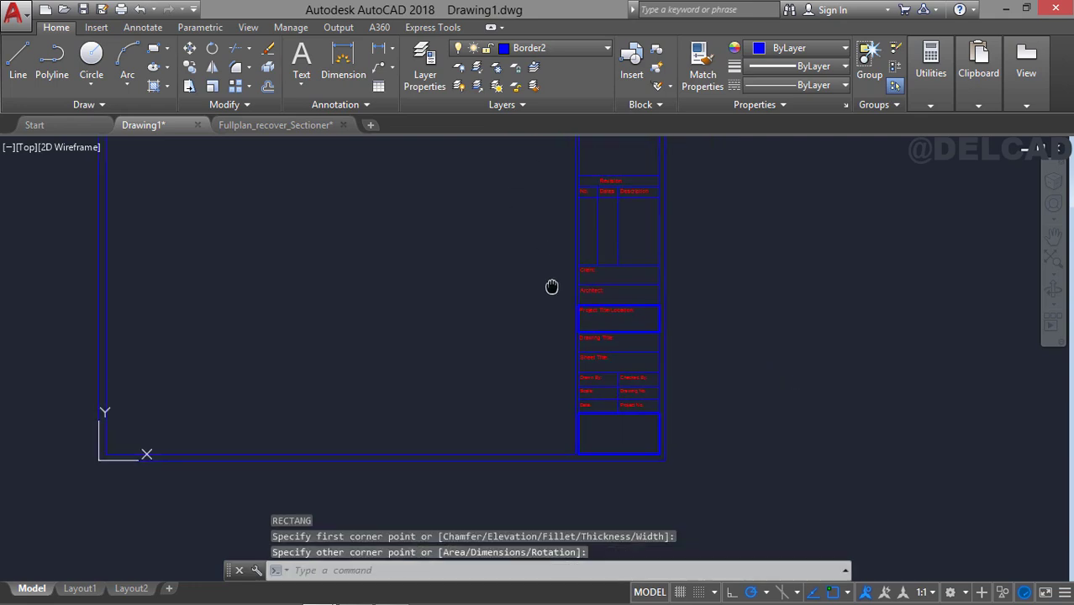
Make Text1 the current layer.
middle_drag(617, 279, 620, 338)
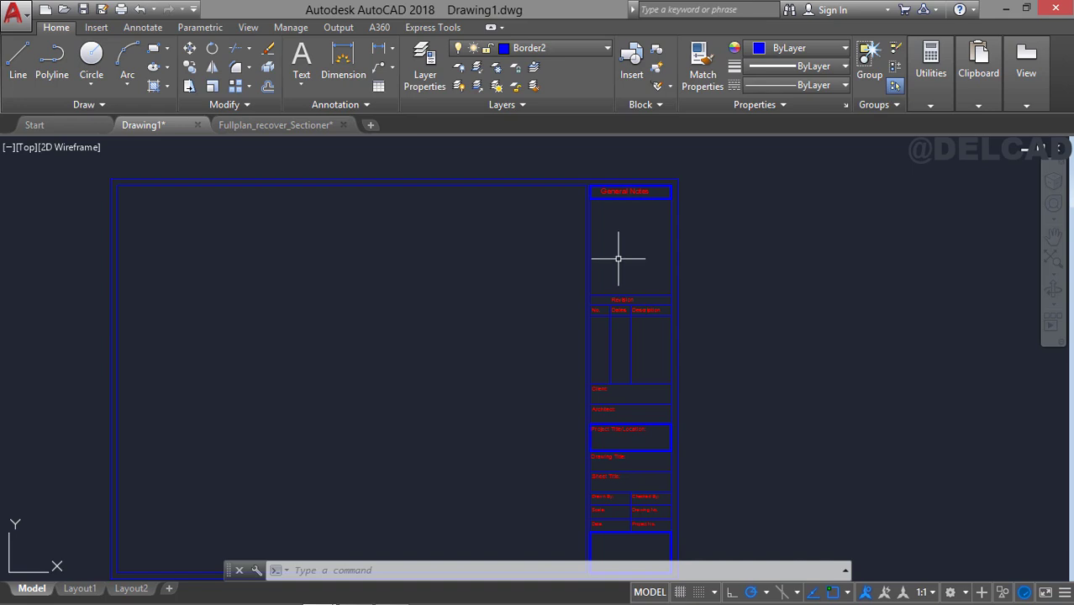
mouse_move(617, 258)
middle_down()
mouse_move(587, 225)
mouse_move(603, 236)
middle_up()
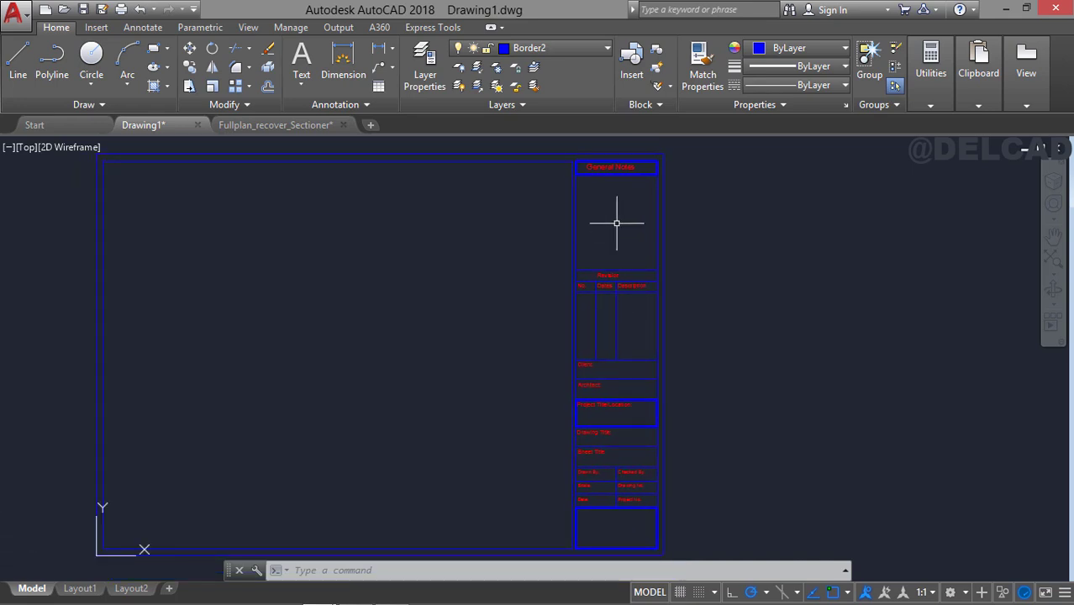
click(547, 48)
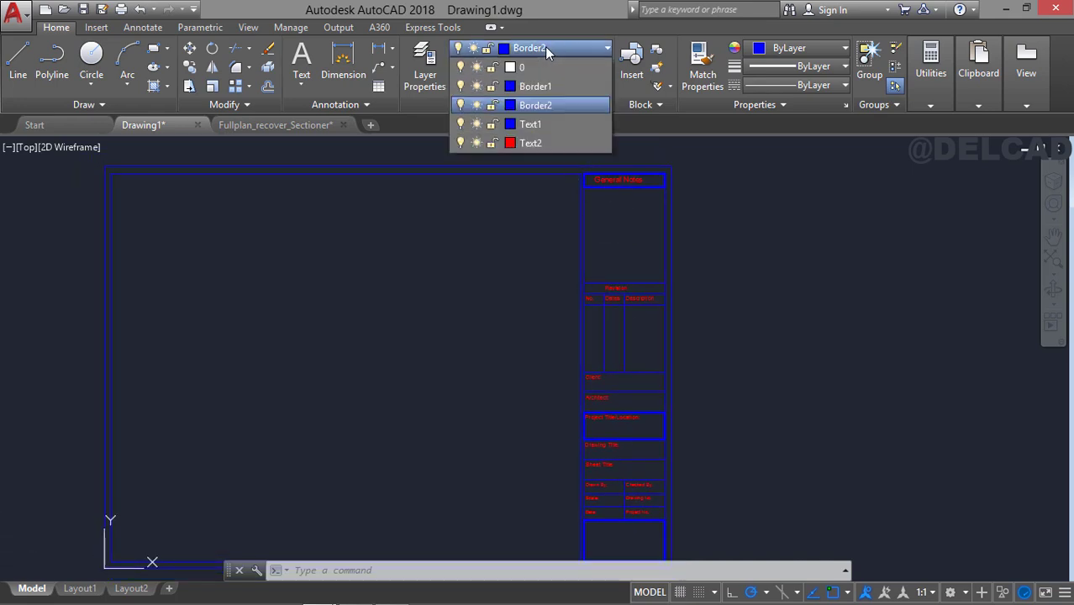
click(540, 129)
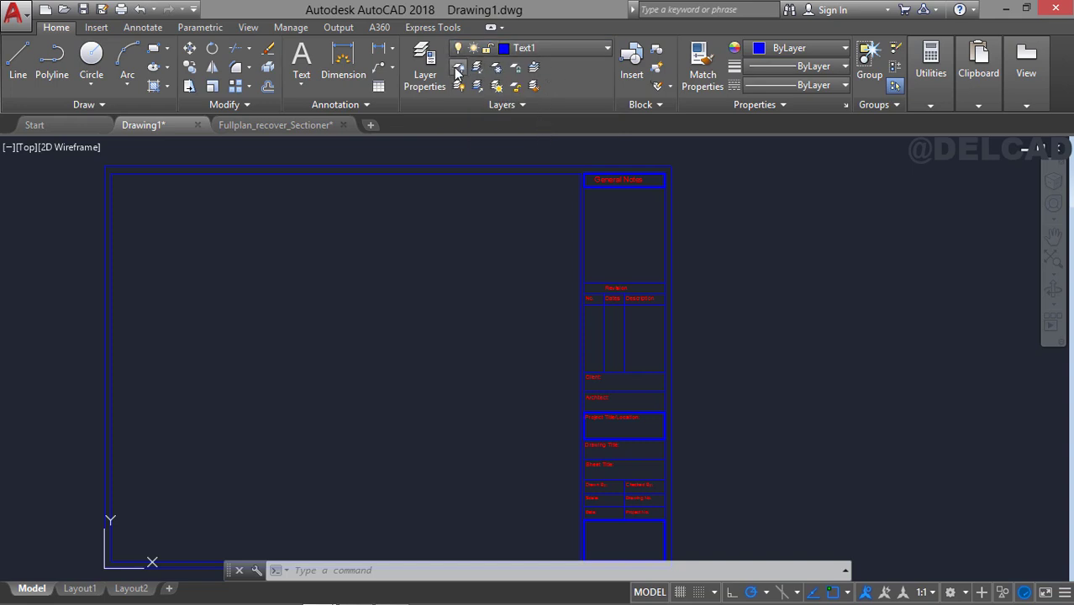
Start an attribute definition with multiple lines enabled and enter "Notes" as its tag.
middle_drag(618, 206, 626, 190)
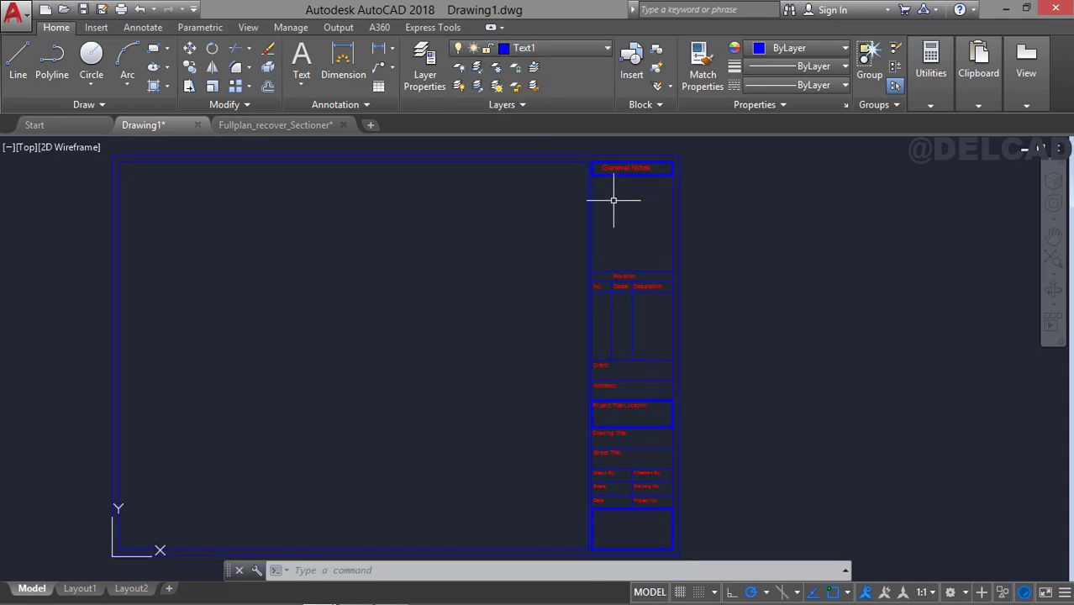
middle_drag(636, 222, 636, 250)
scroll(610, 243, up, 2)
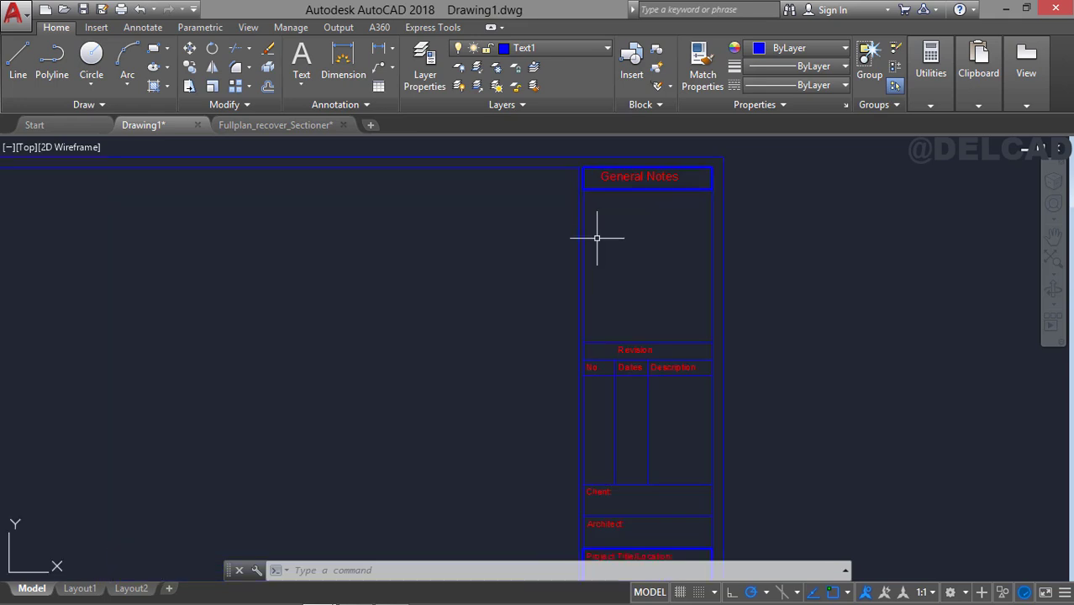
click(98, 28)
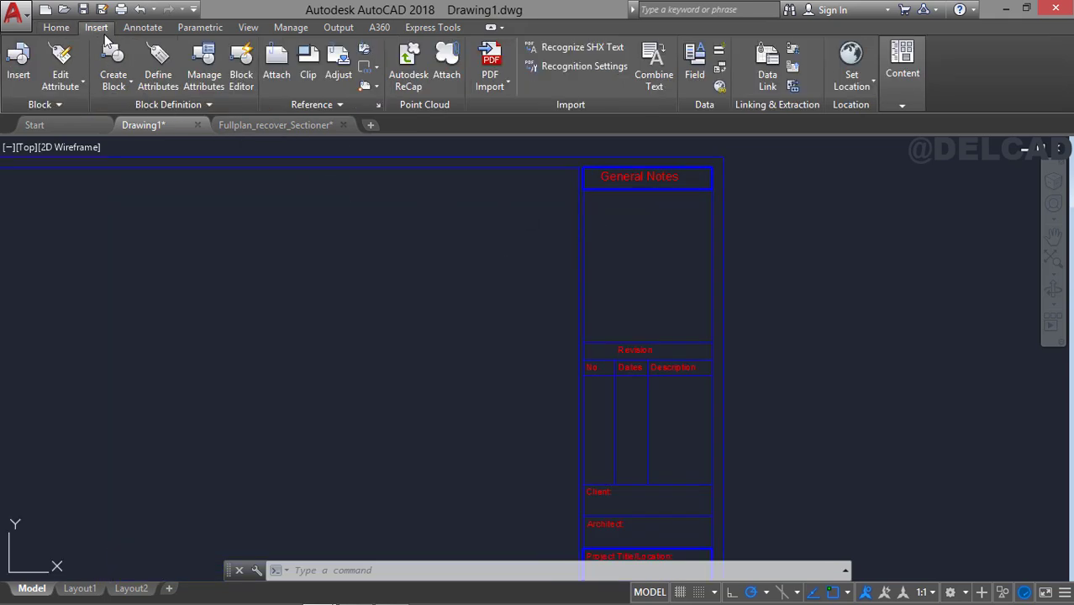
click(163, 77)
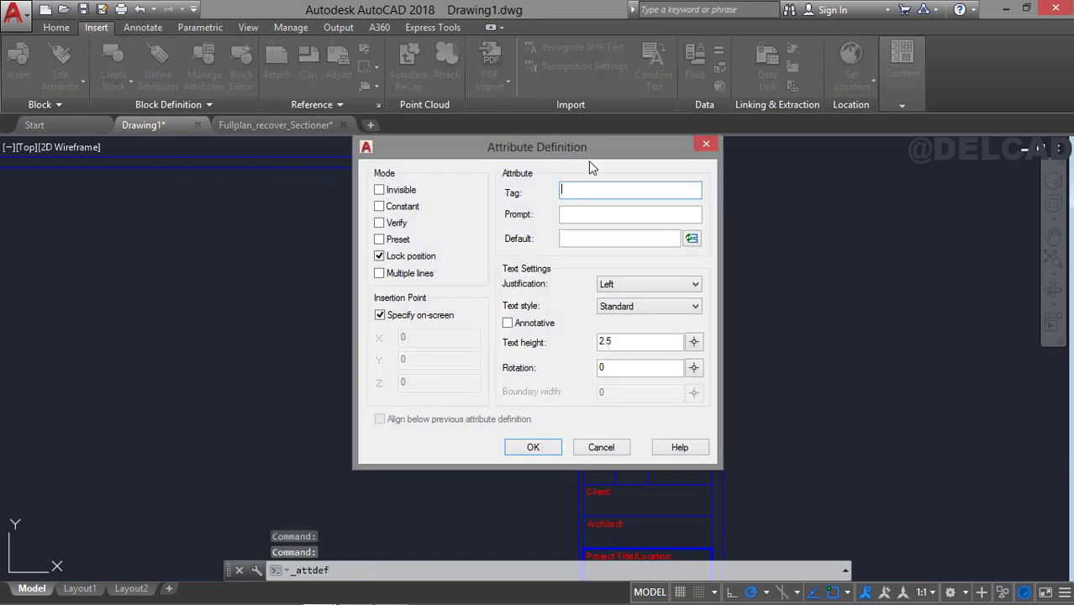
drag(613, 161, 558, 143)
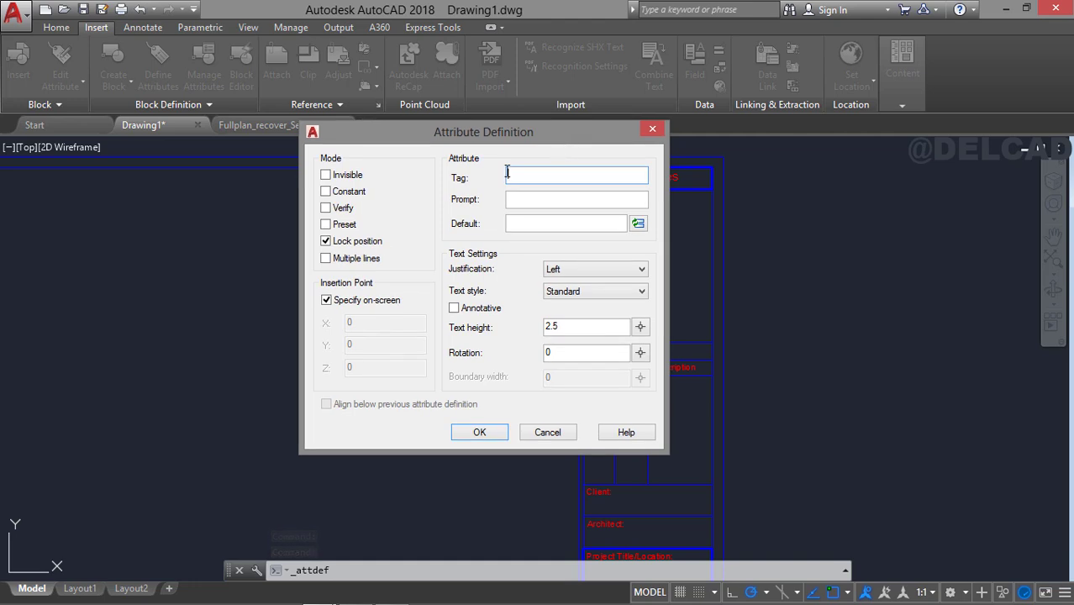
click(326, 259)
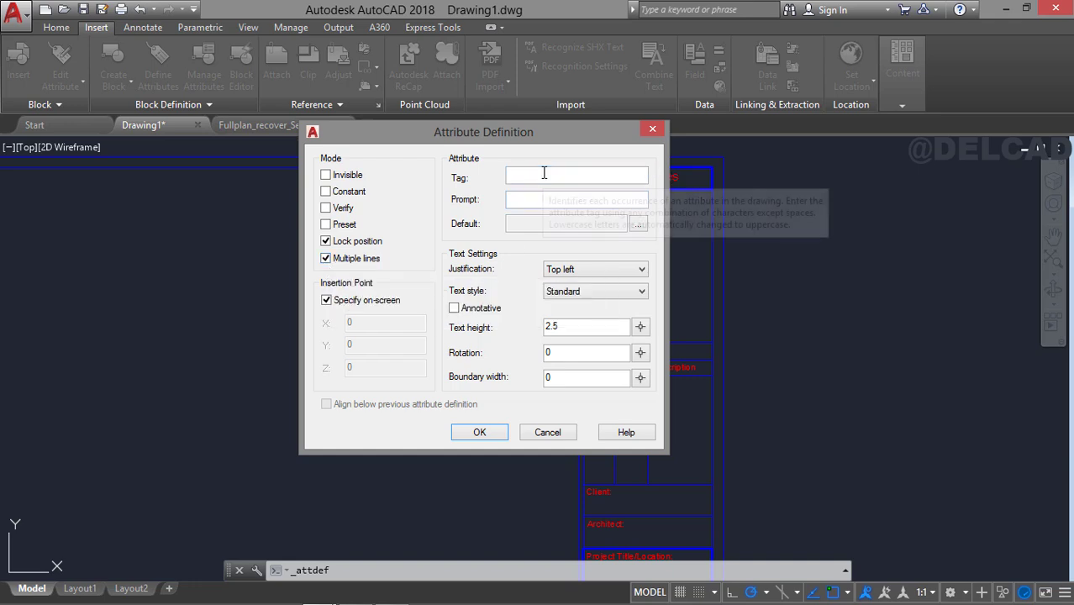
text(Notes)
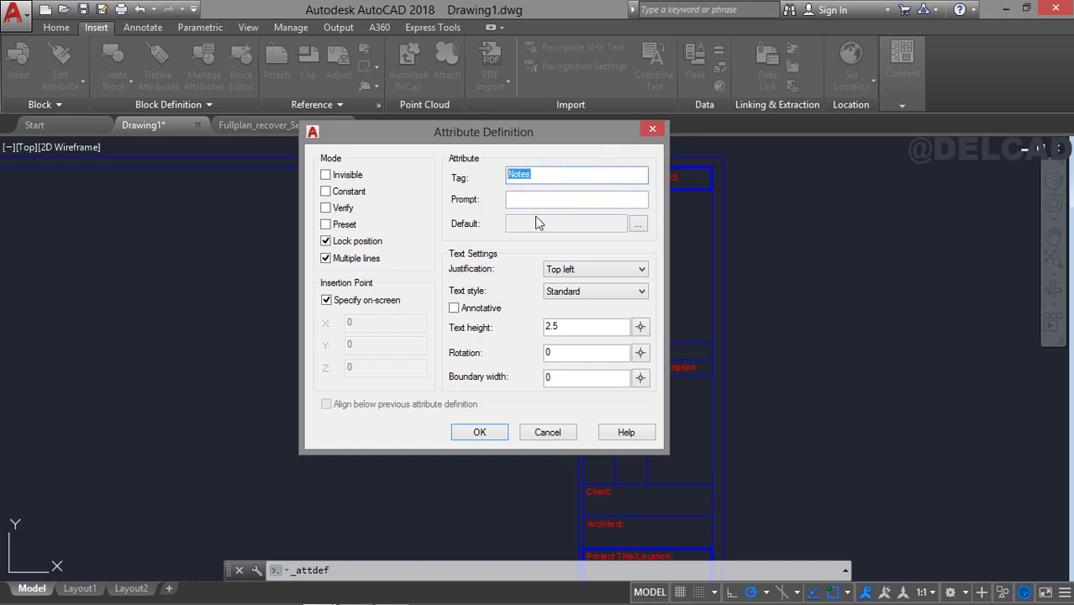
Place the multiline attribute near the upper left of the cell below "General Notes", with "Notes" as its default text.
key(Return)
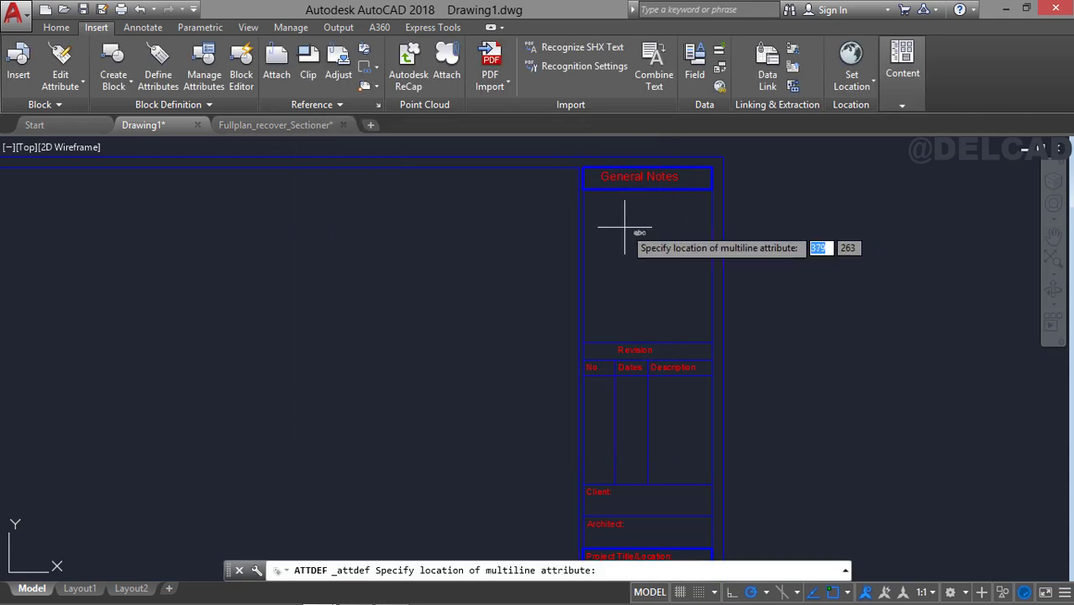
click(594, 204)
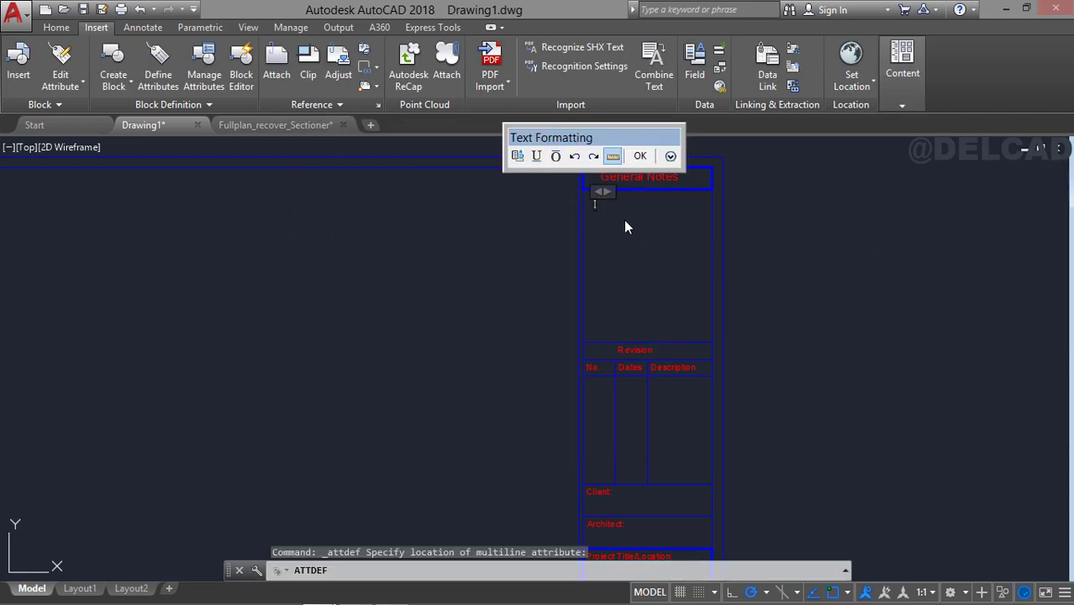
click(639, 156)
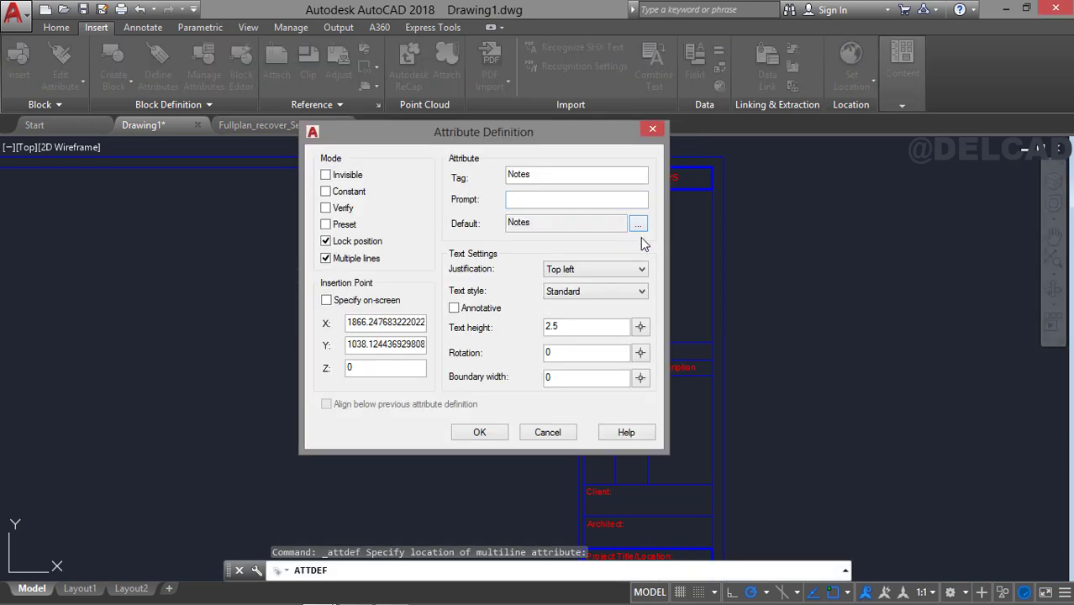
click(501, 437)
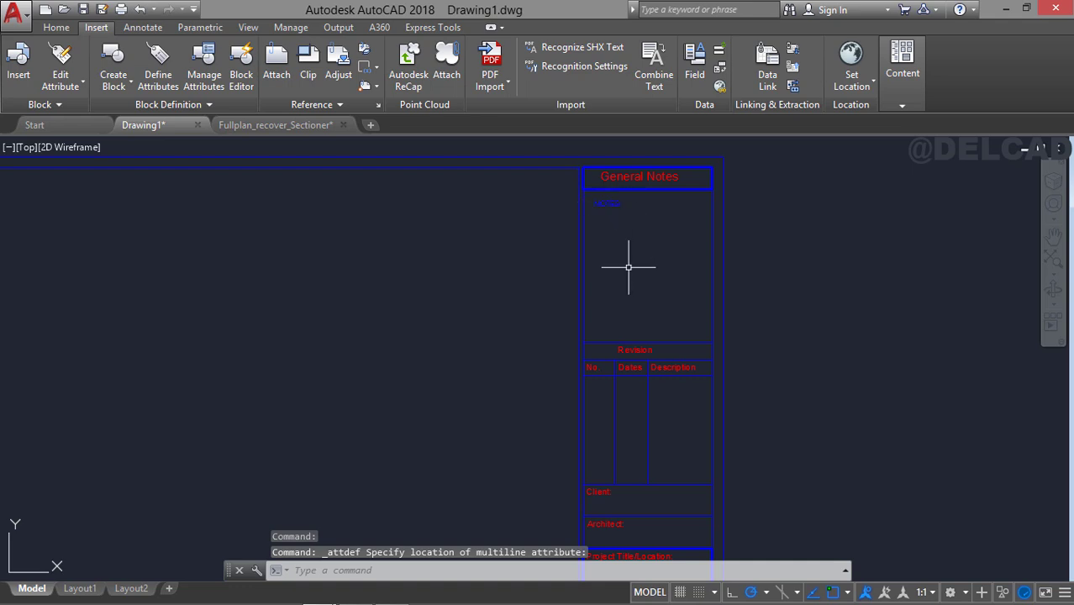
Start another attribute definition with multiple lines turned off and enter a tag for the client.
click(161, 64)
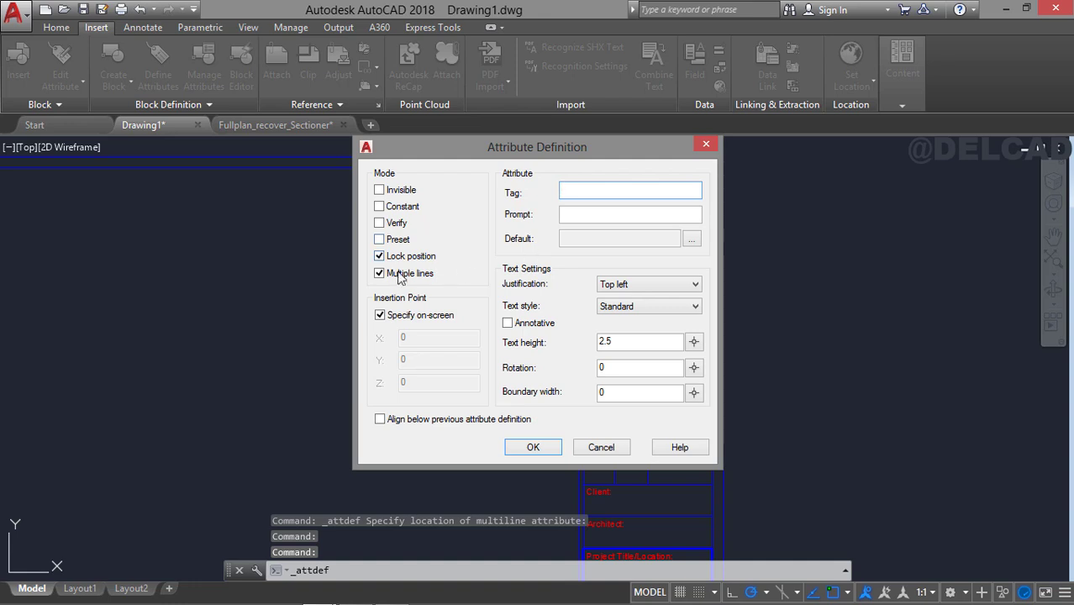
click(379, 274)
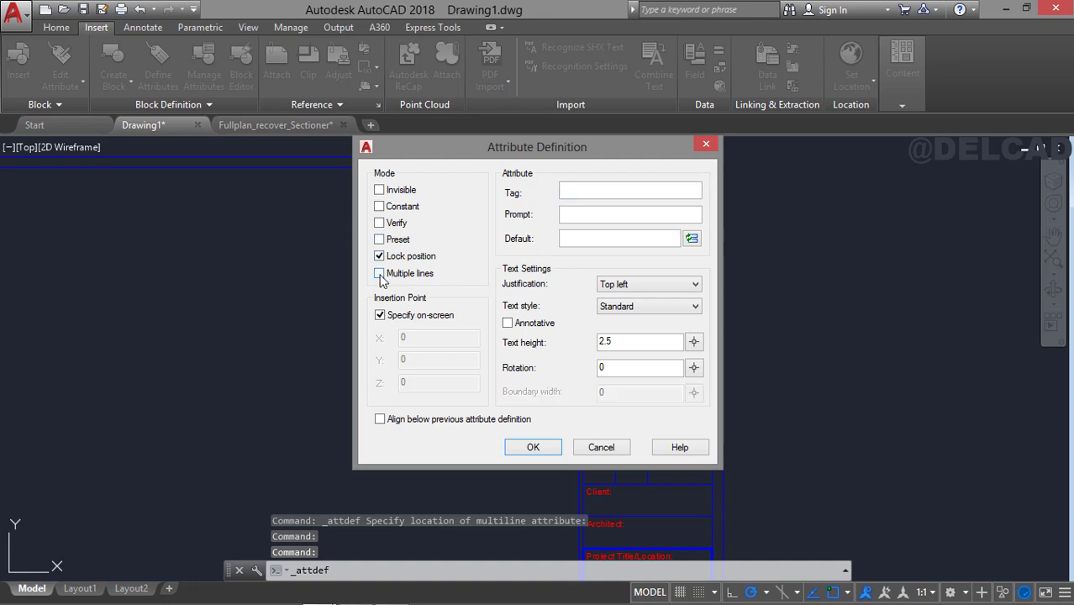
click(584, 190)
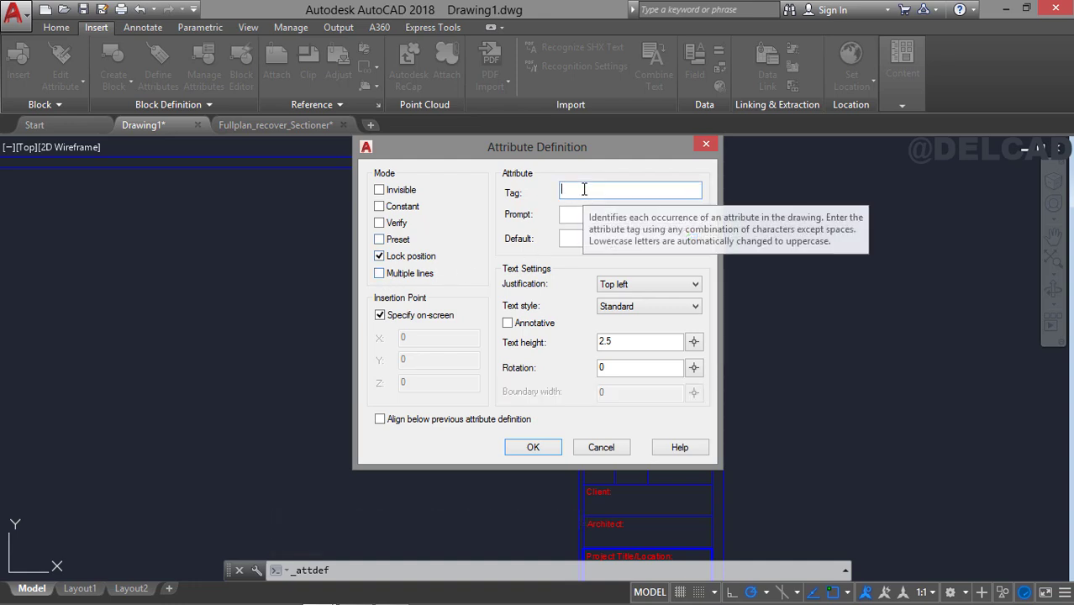
text(Client)
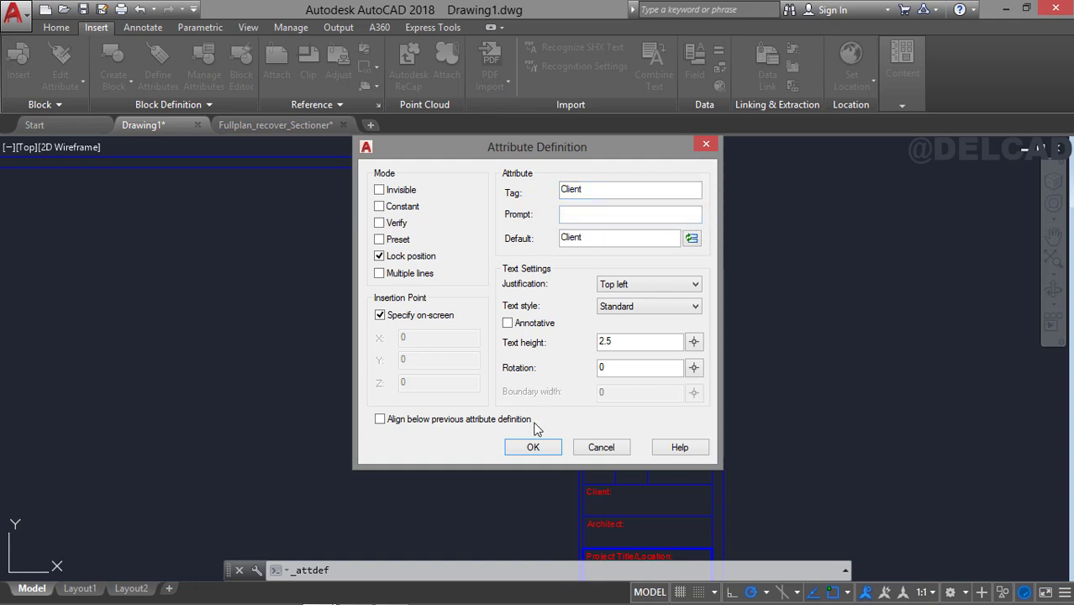
Place the Client attribute, with "Client" as its default text, below the "Client:" label in its title block cell.
click(532, 447)
scroll(592, 433, up, 2)
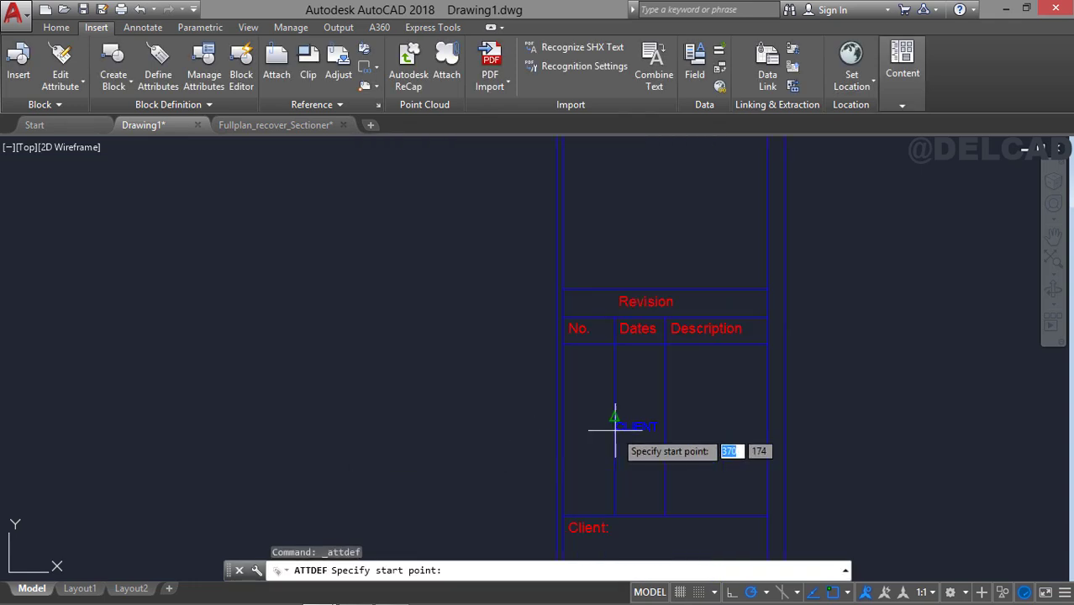
middle_drag(624, 360, 628, 253)
middle_drag(609, 432, 609, 364)
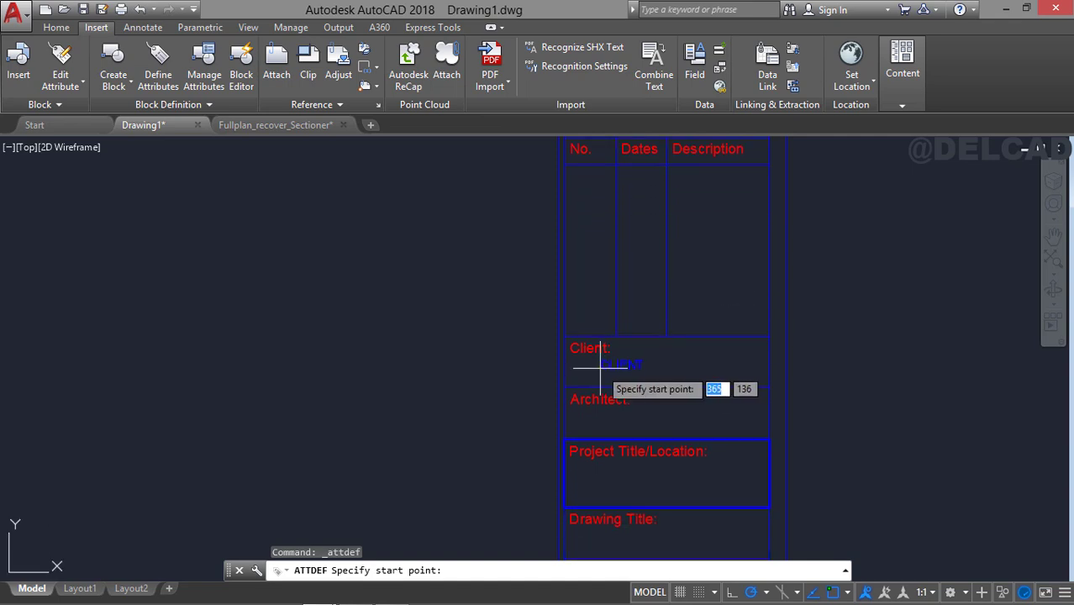
scroll(583, 366, up, 2)
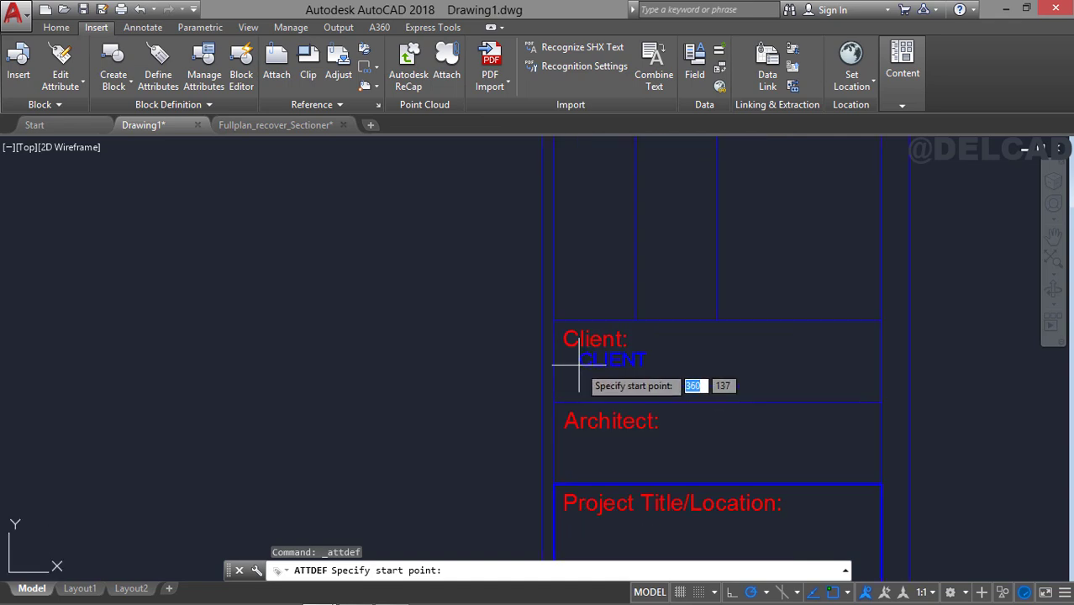
click(568, 383)
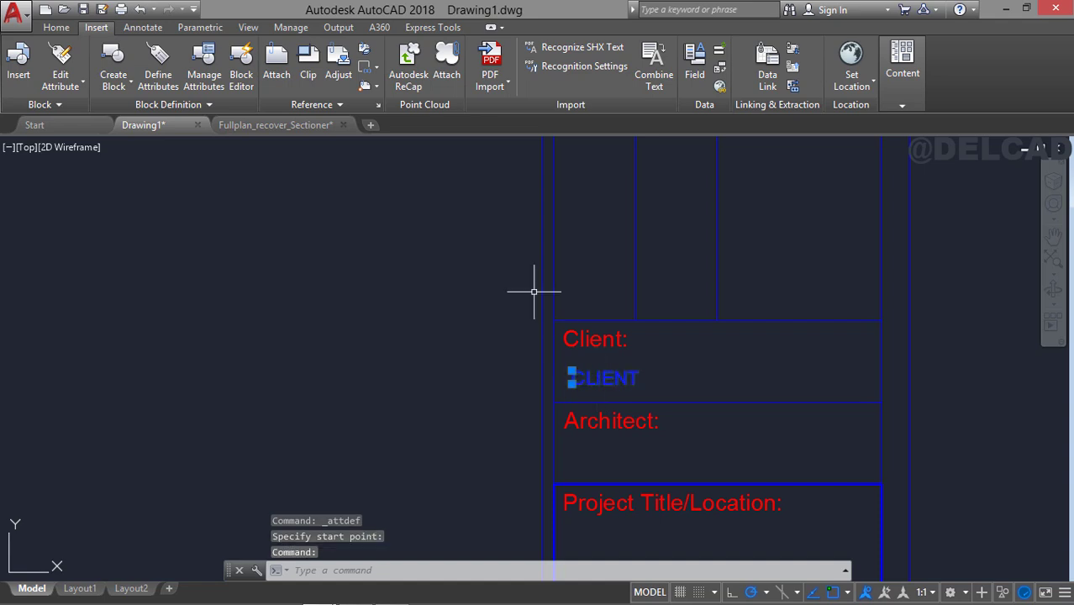
Copy the CLIENT attribute from its cell's upper-left corner into the Architect, Project Title/Location, Drawing Title and Sheet Title cells.
click(56, 27)
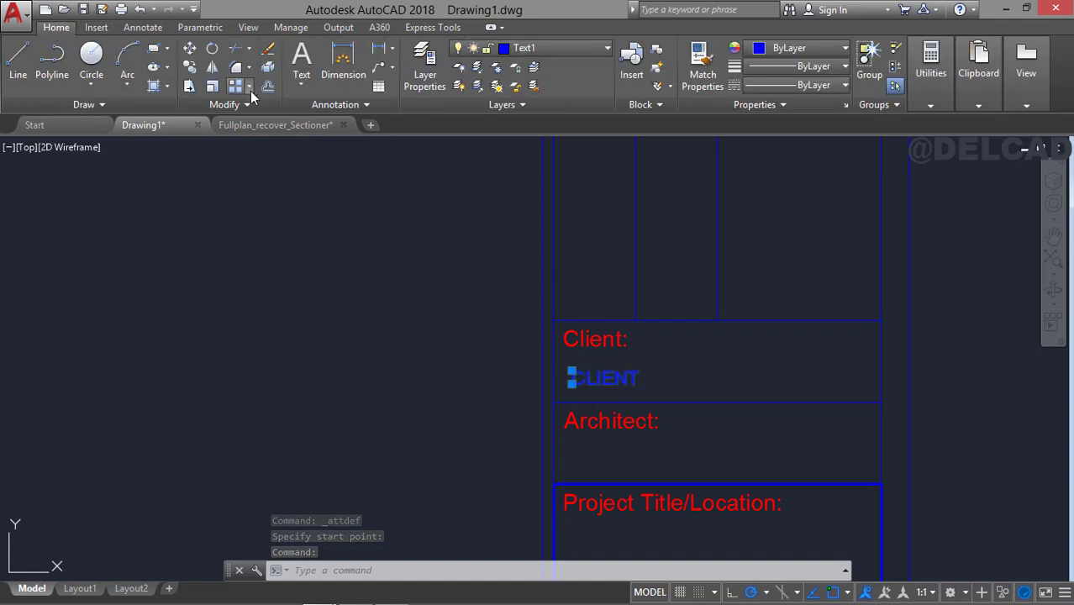
click(190, 68)
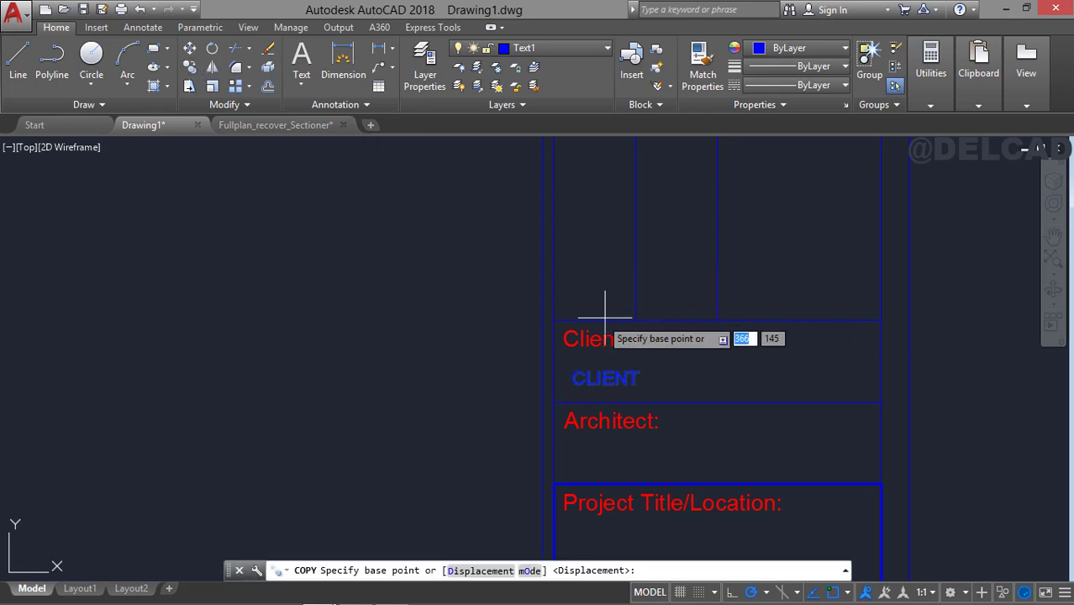
click(554, 320)
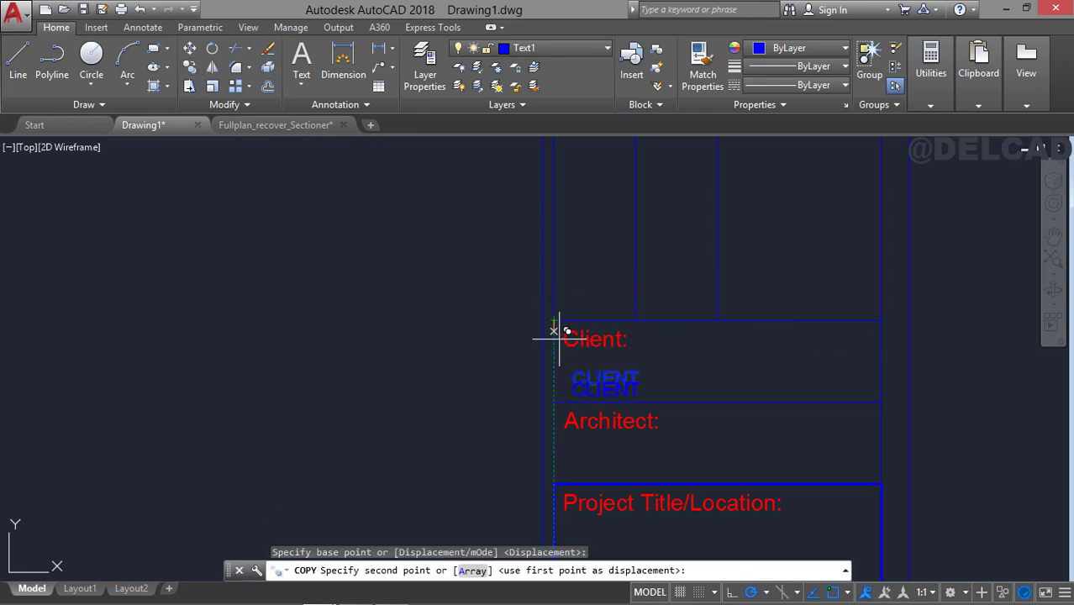
click(553, 401)
middle_drag(554, 439, 555, 265)
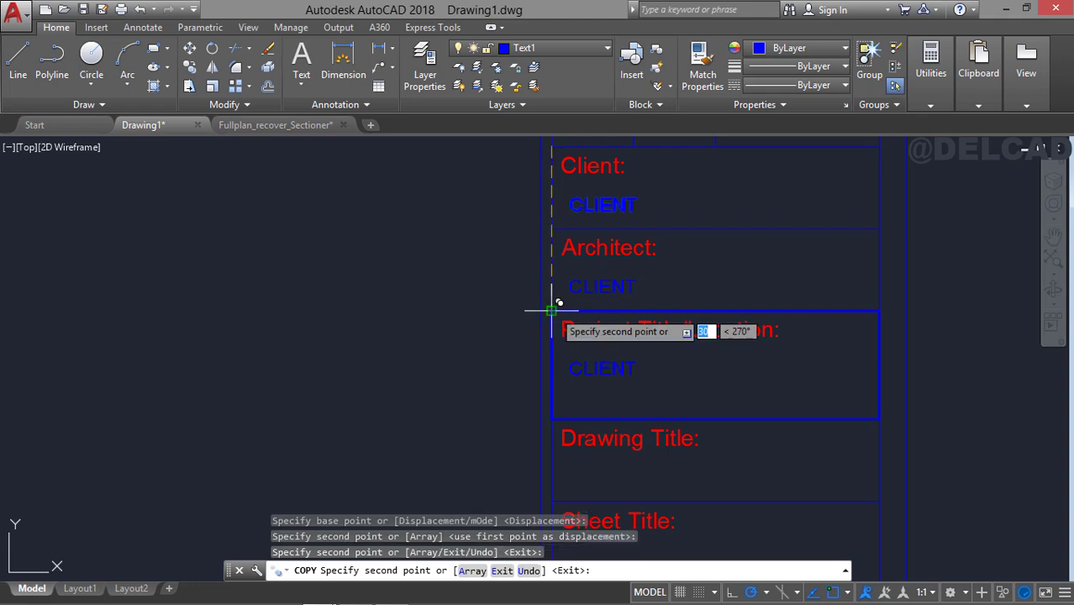
click(551, 311)
middle_drag(561, 368, 569, 259)
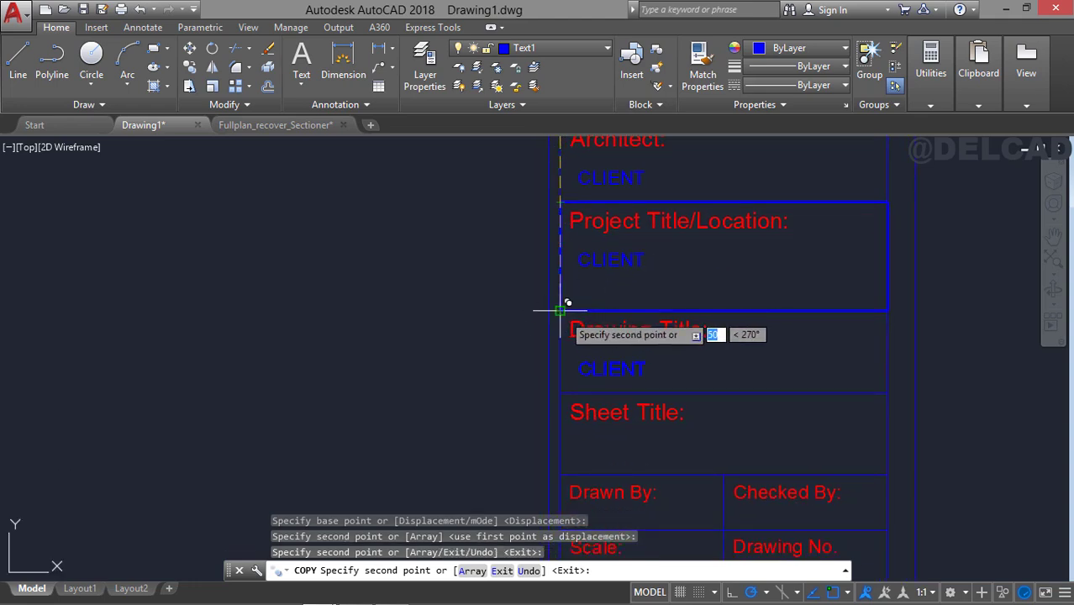
click(561, 310)
click(564, 388)
mouse_move(567, 388)
middle_down()
mouse_move(556, 320)
mouse_move(540, 357)
middle_up()
key(Escape)
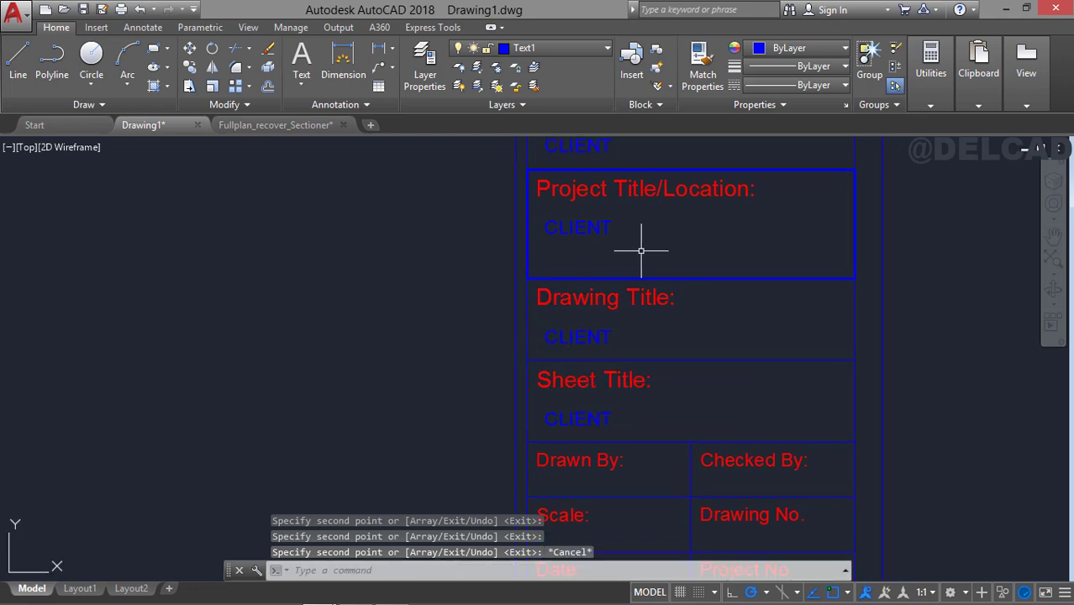
Delete the CLIENT attribute copy from the Project Title/Location cell.
middle_drag(641, 250, 642, 343)
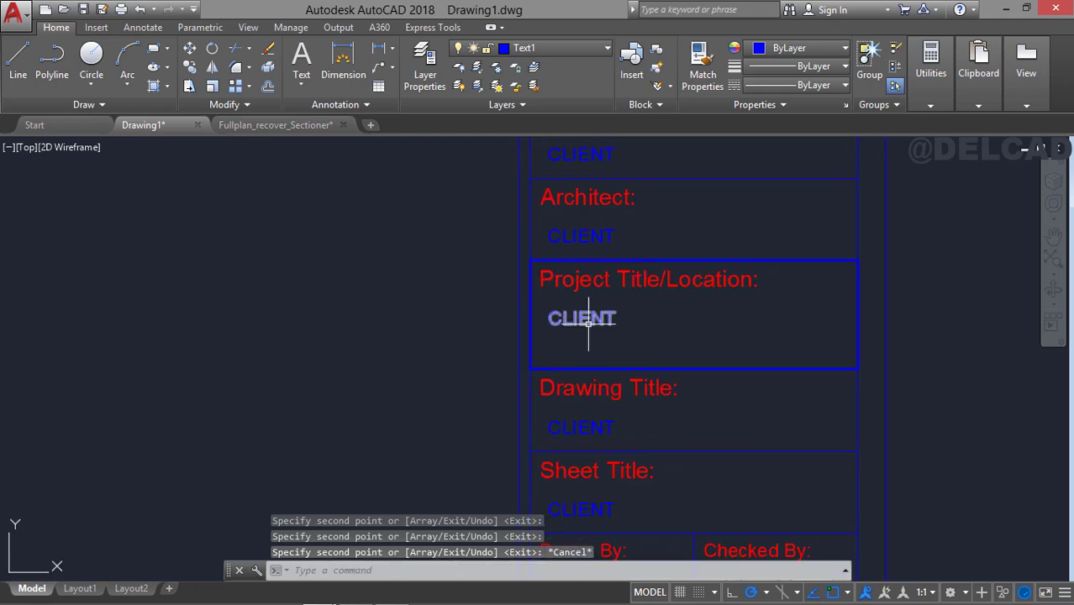
middle_drag(697, 276, 710, 347)
click(619, 386)
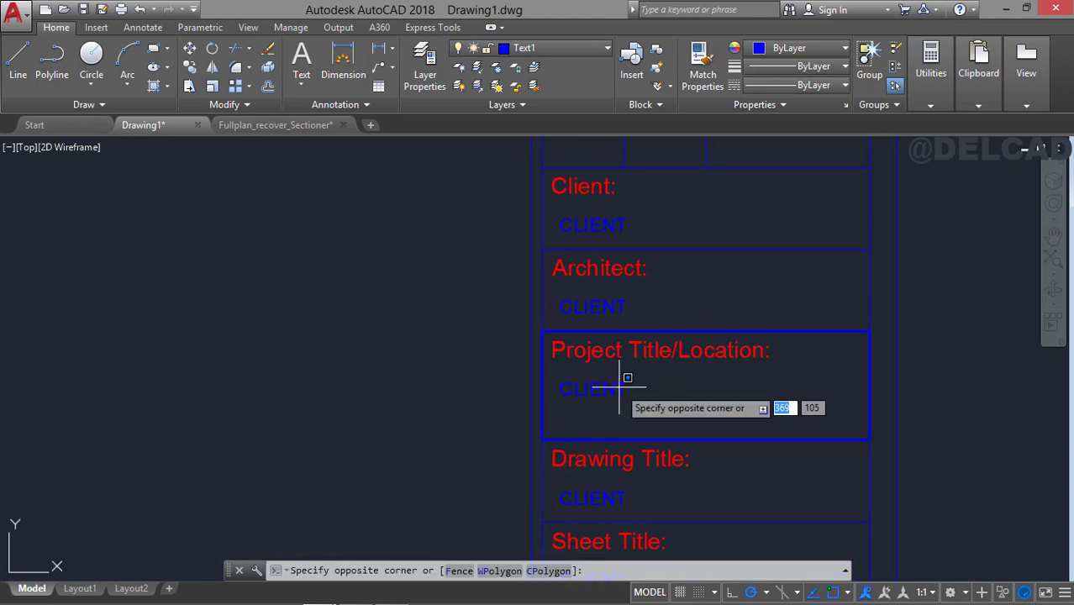
click(609, 385)
key(Delete)
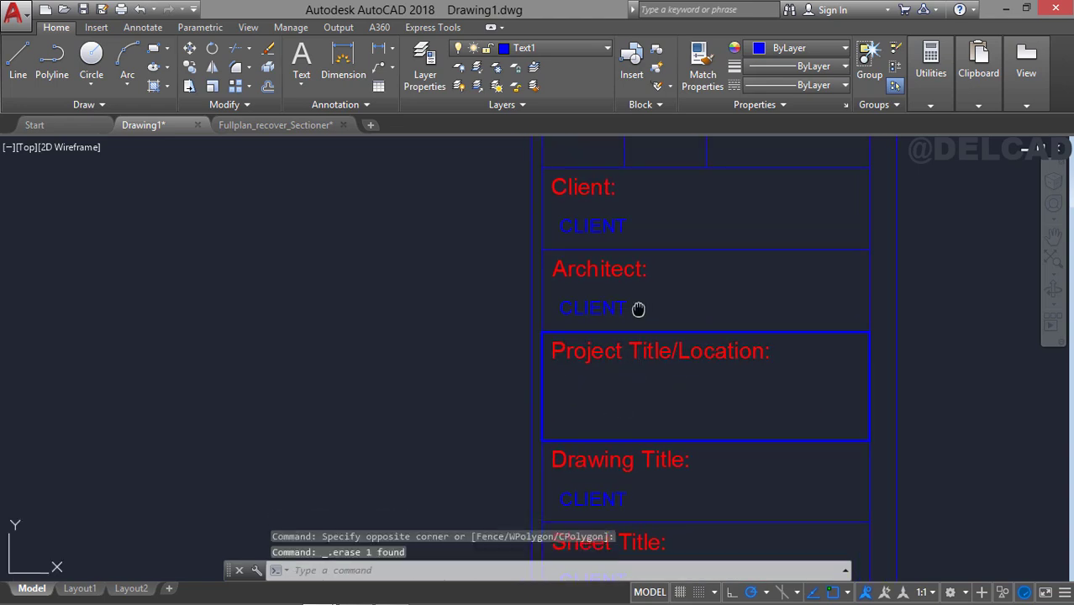
Copy the multiline NOTES attribute from the General Notes area into the Project Title/Location cell, just below its label.
scroll(626, 437, down, 5)
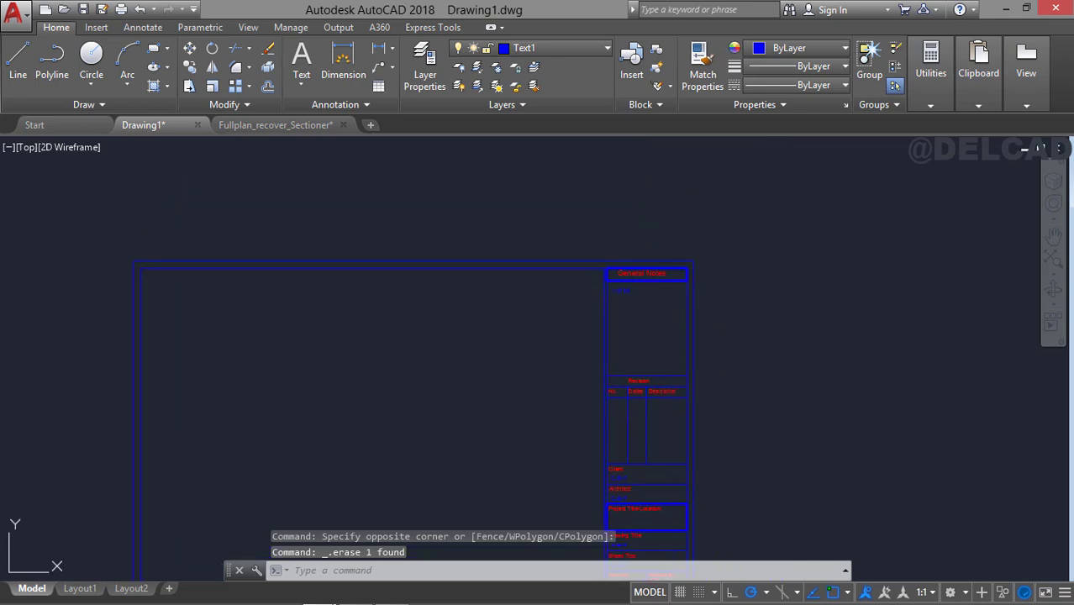
click(192, 74)
scroll(691, 420, up, 6)
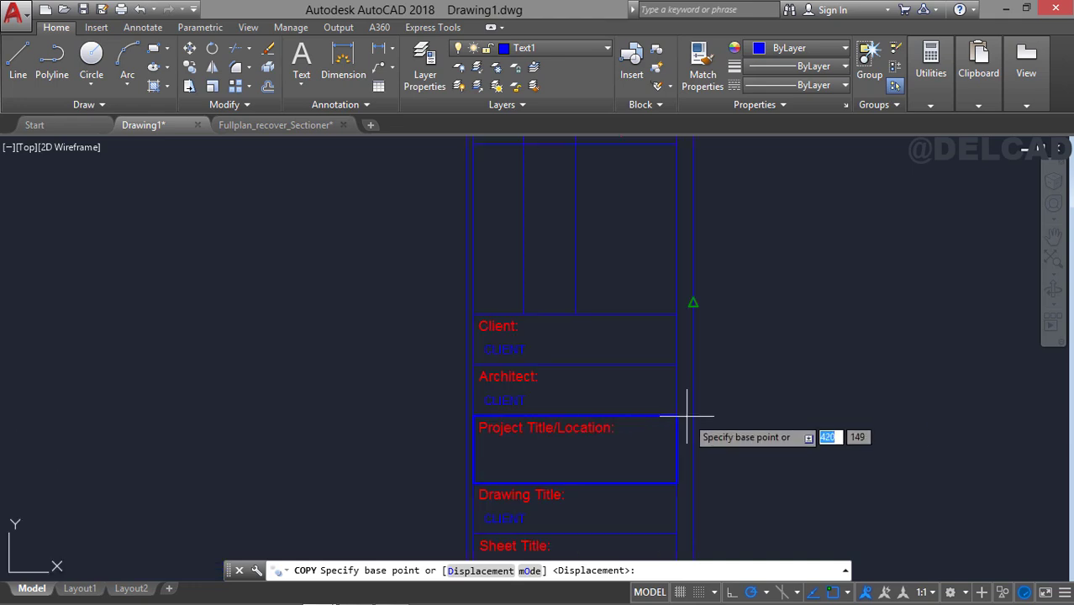
middle_drag(598, 446, 757, 383)
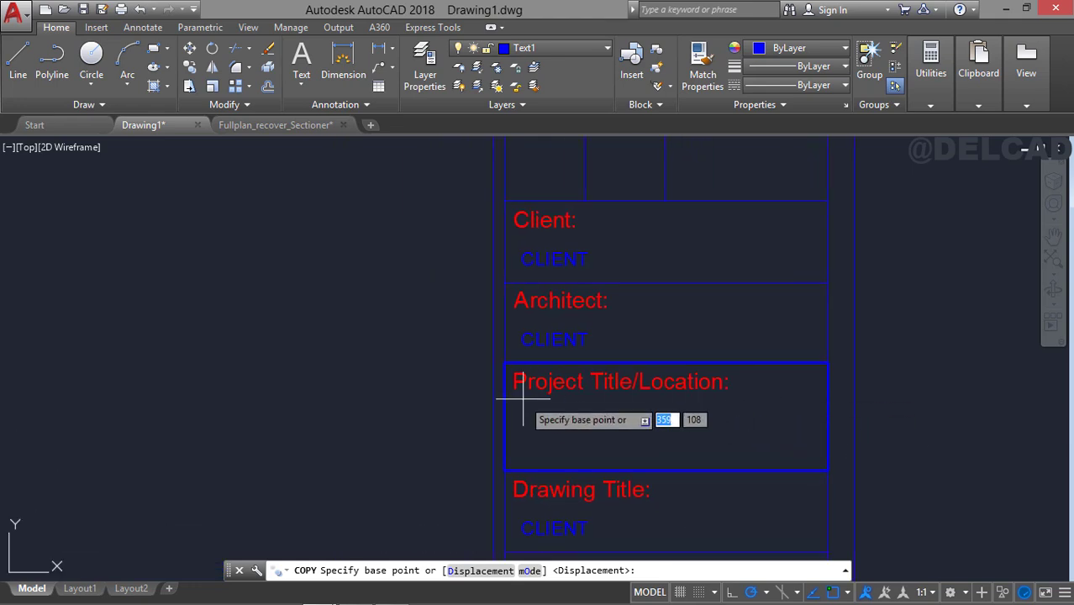
scroll(564, 347, down, 6)
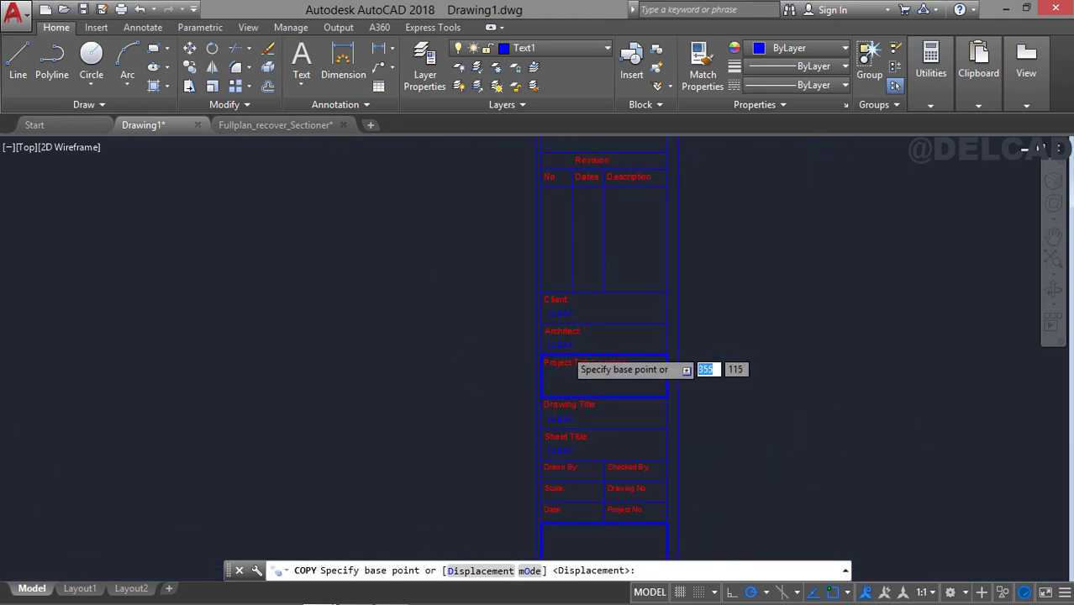
middle_drag(570, 304, 573, 404)
click(514, 235)
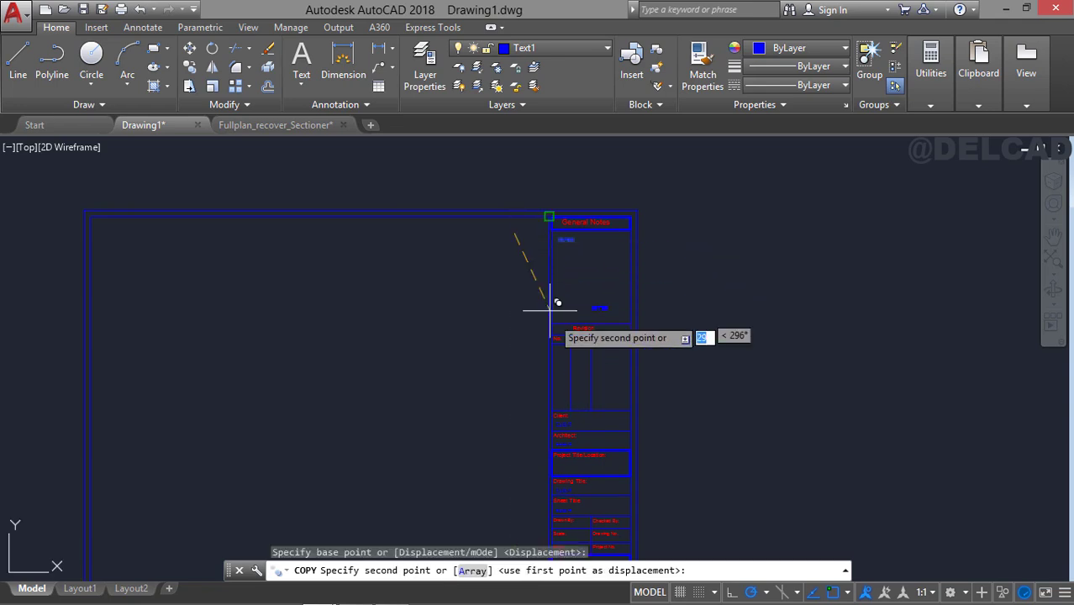
scroll(554, 295, up, 5)
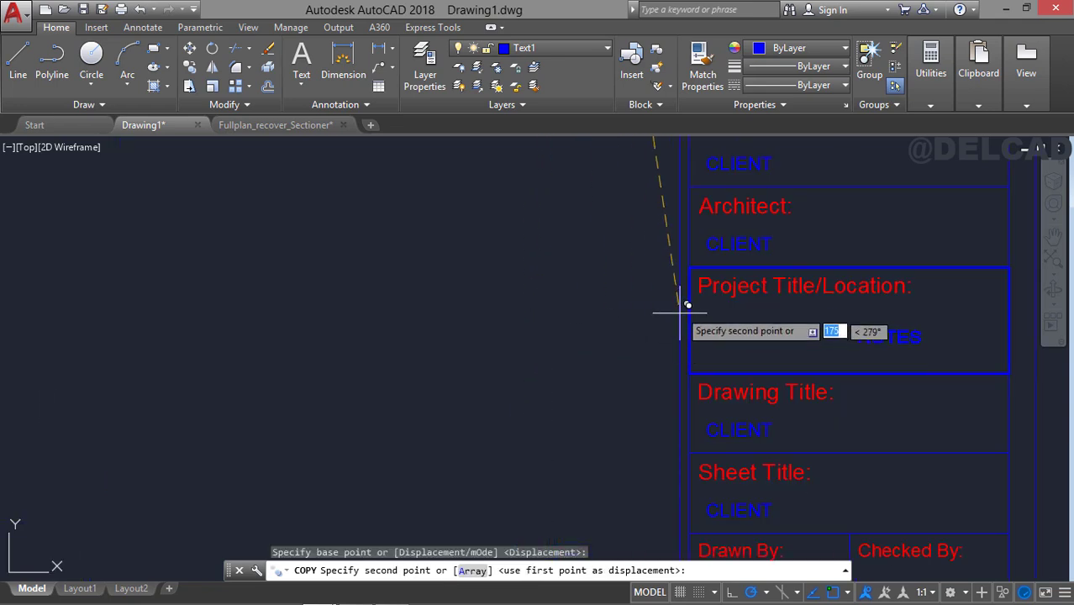
click(548, 294)
key(Escape)
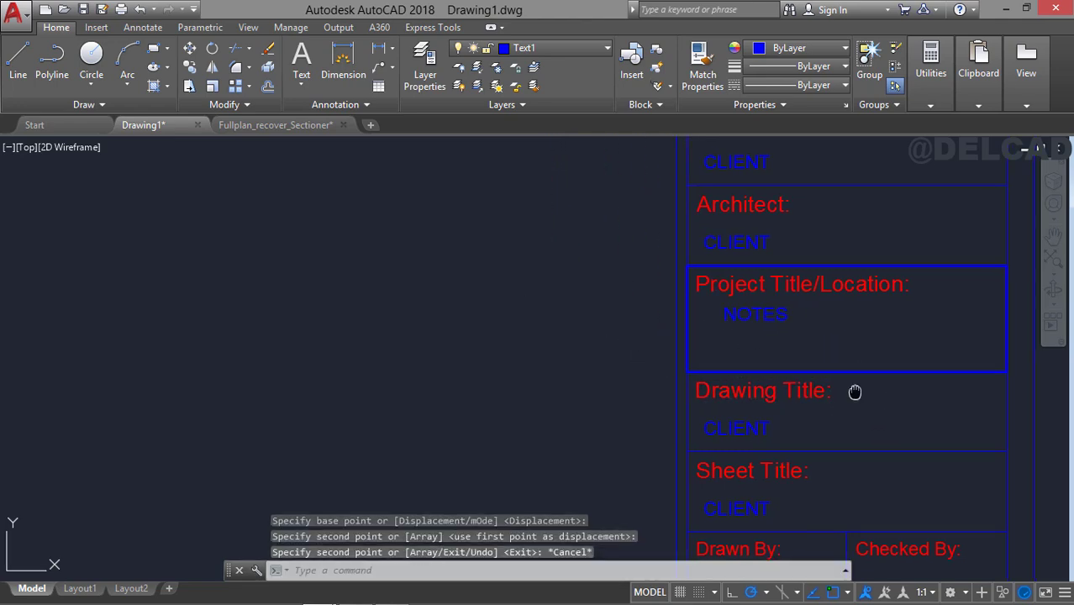
Define an attribute with tag Drawn_By and text height 2, and place it below the "Drawn By:" label.
middle_drag(856, 388, 648, 318)
middle_drag(644, 391, 700, 246)
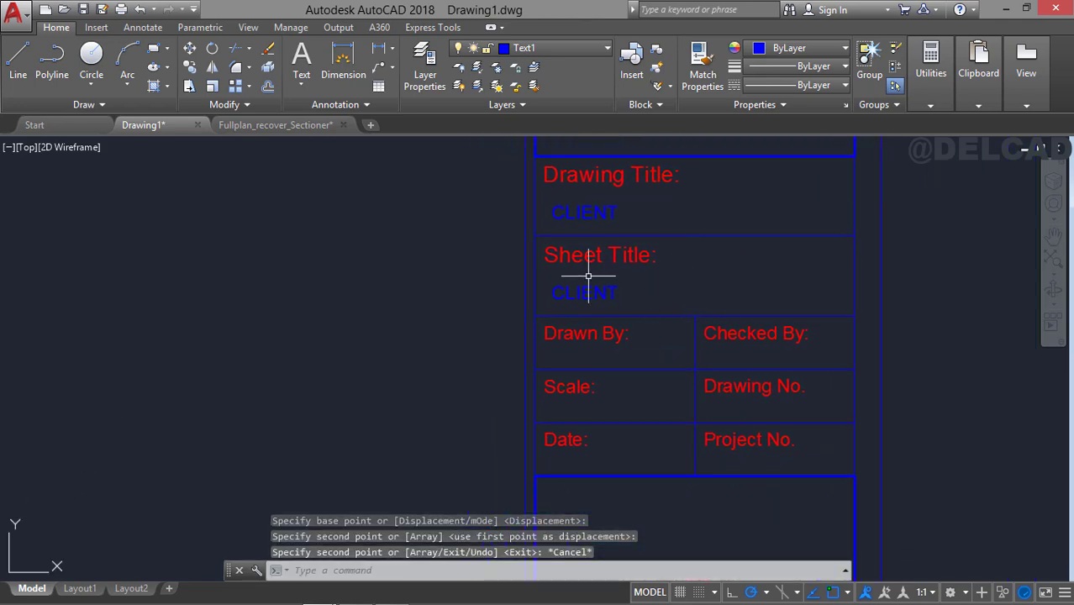
middle_drag(711, 291, 709, 252)
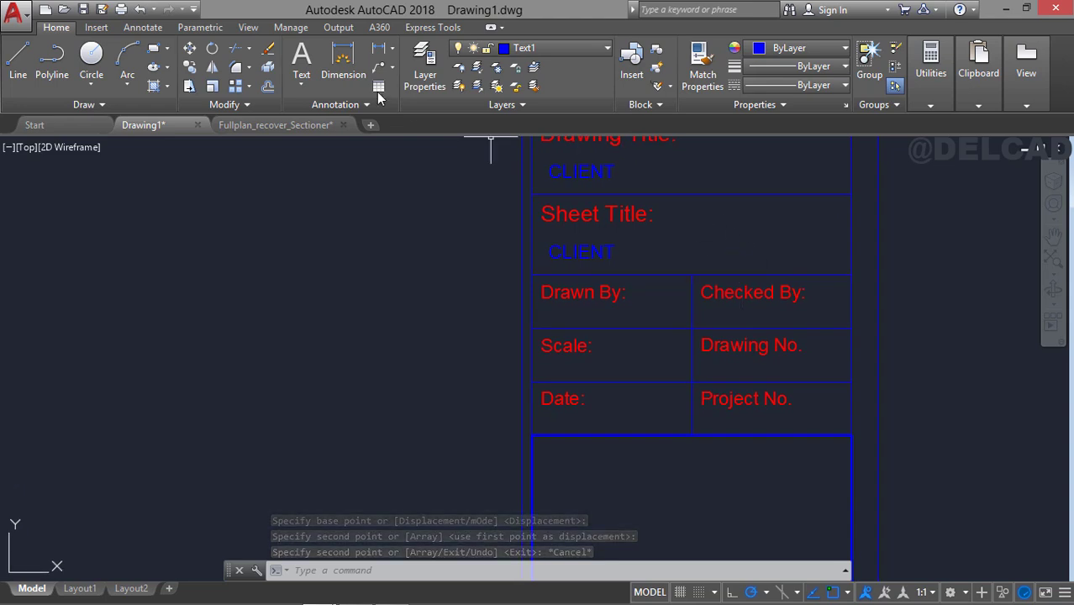
click(94, 29)
mouse_move(666, 268)
middle_down()
mouse_move(611, 270)
mouse_move(613, 289)
middle_up()
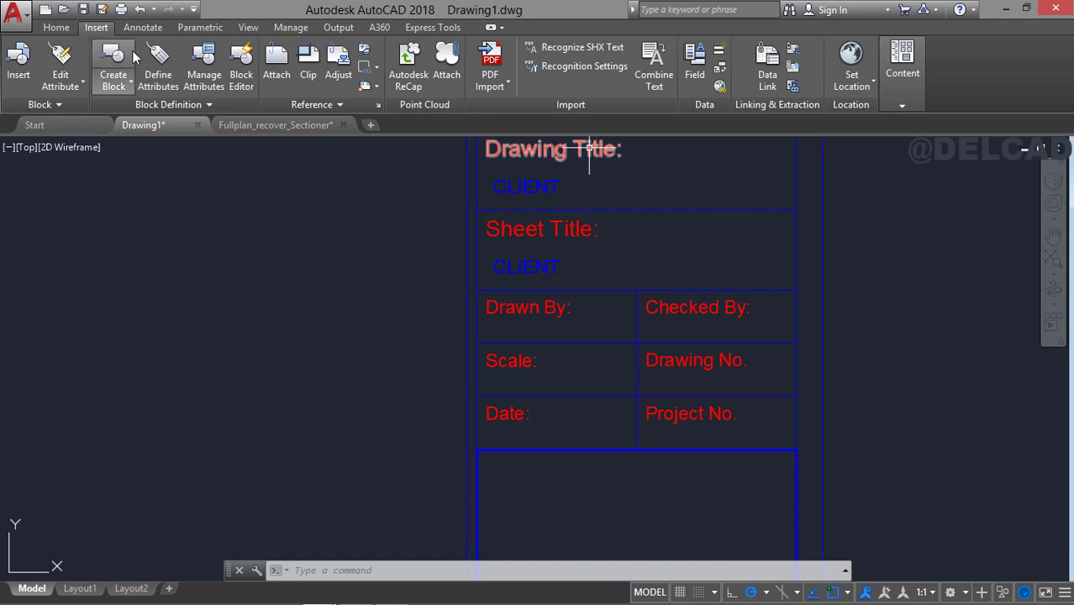
click(158, 67)
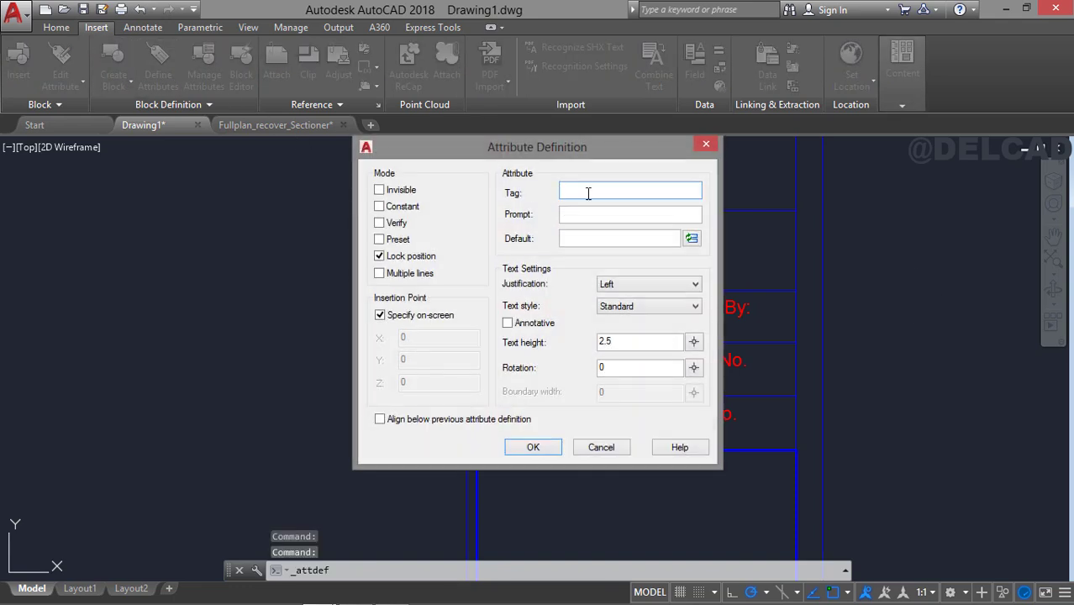
click(634, 339)
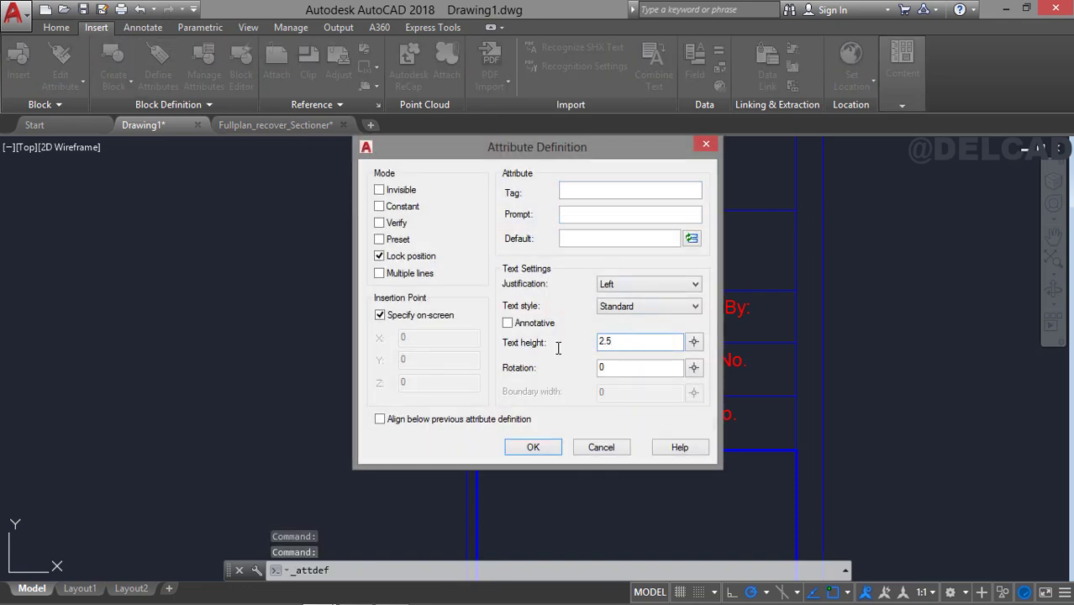
drag(558, 348, 556, 346)
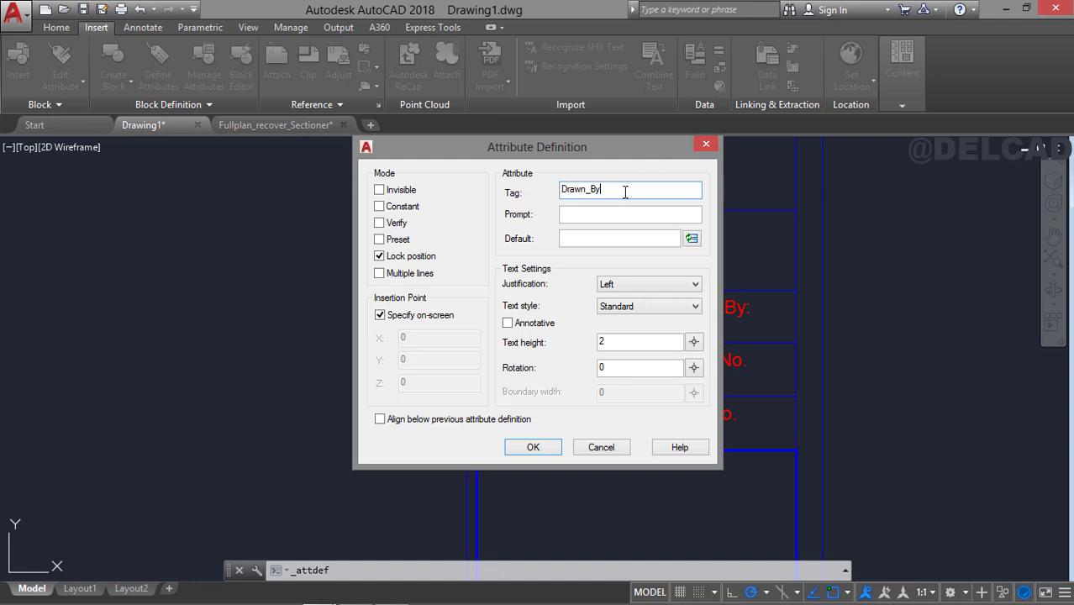
click(579, 236)
click(543, 451)
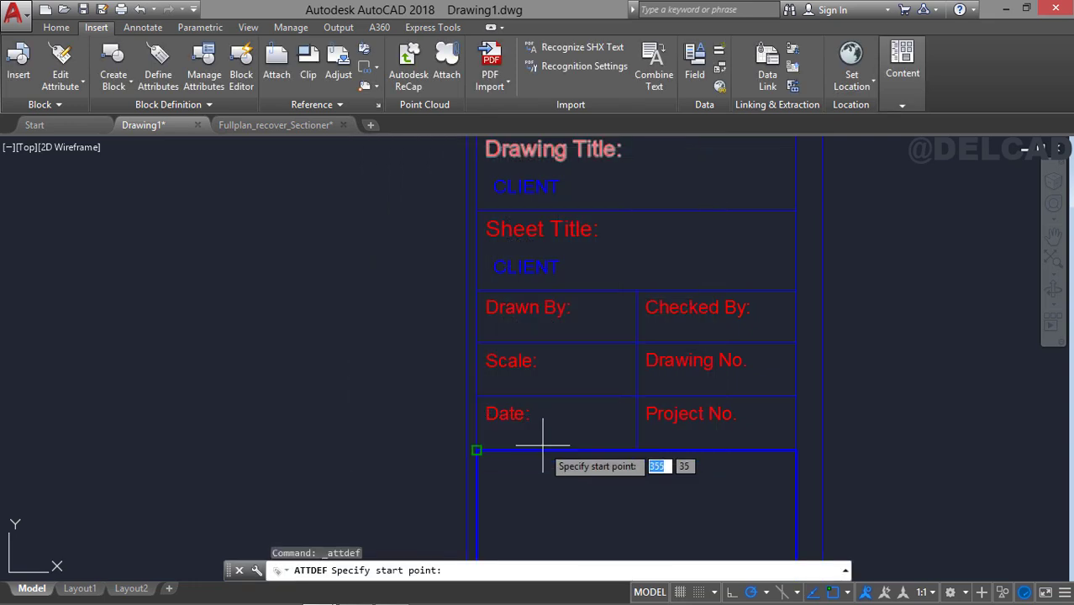
click(489, 328)
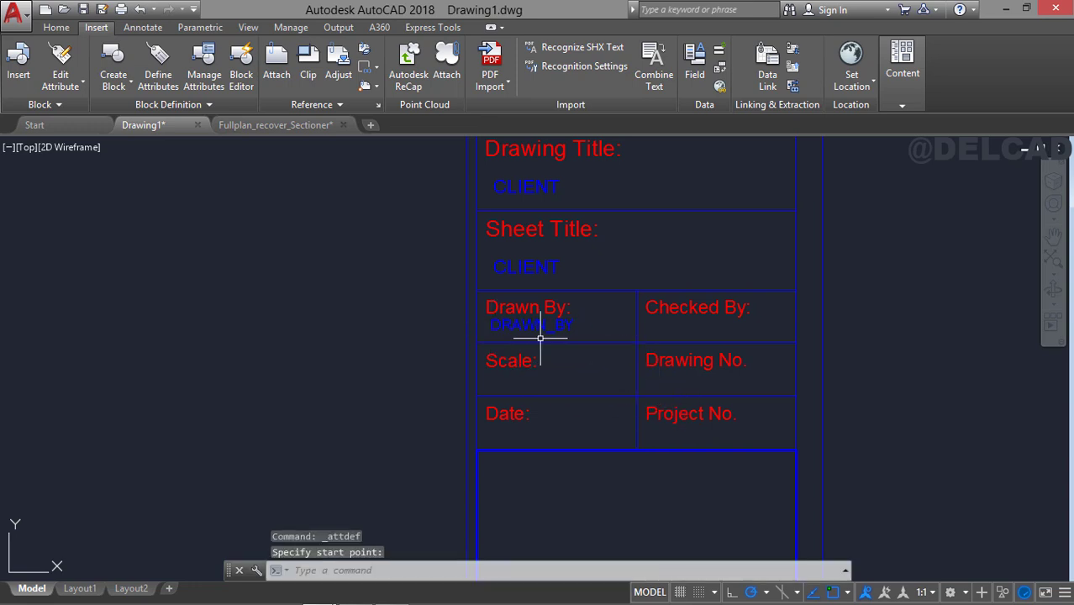
Copy the DRAWN_BY attribute from its cell's upper-left corner into the Scale, Date, Checked By, Drawing No. and Project No. cells.
click(541, 332)
click(541, 326)
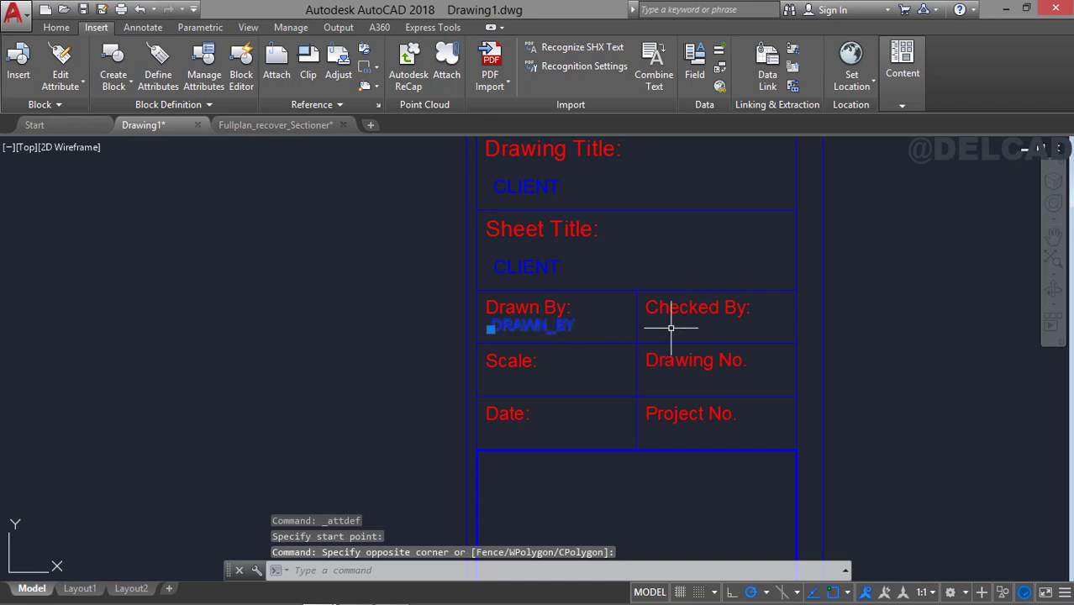
click(57, 28)
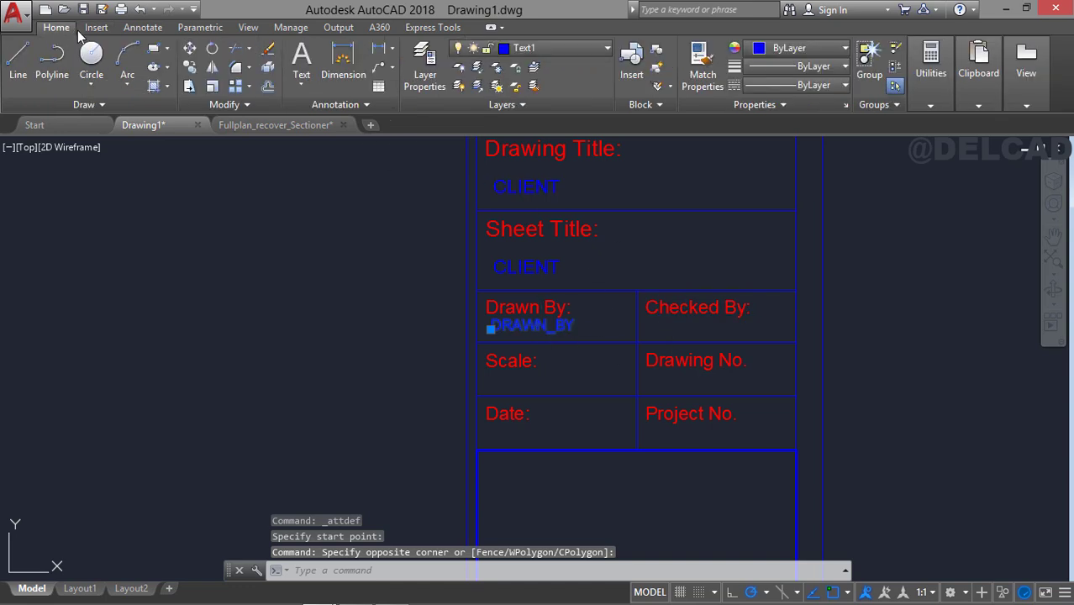
click(189, 67)
click(478, 291)
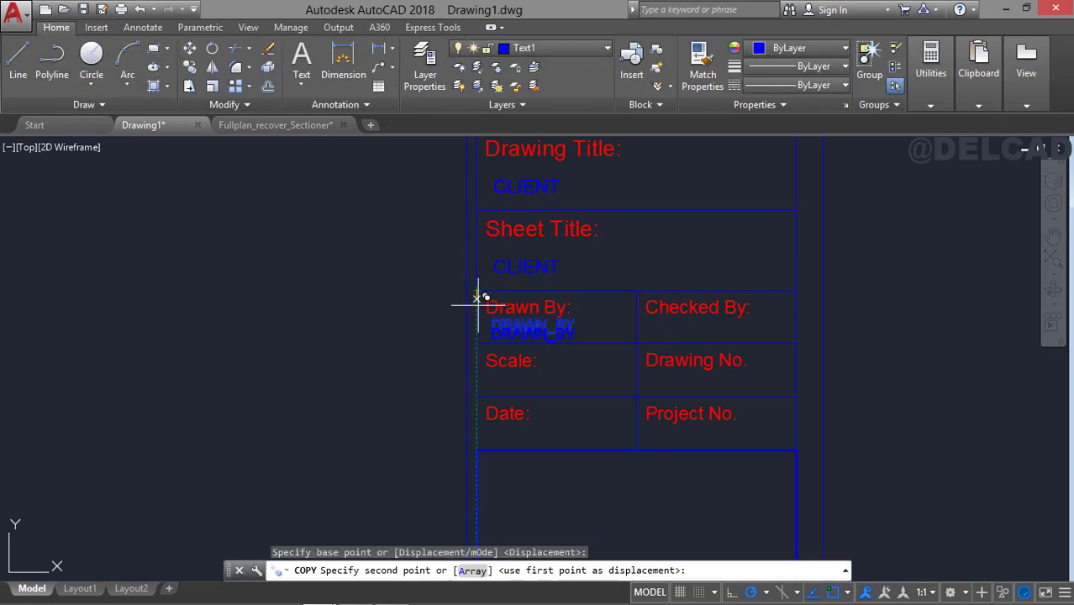
click(478, 344)
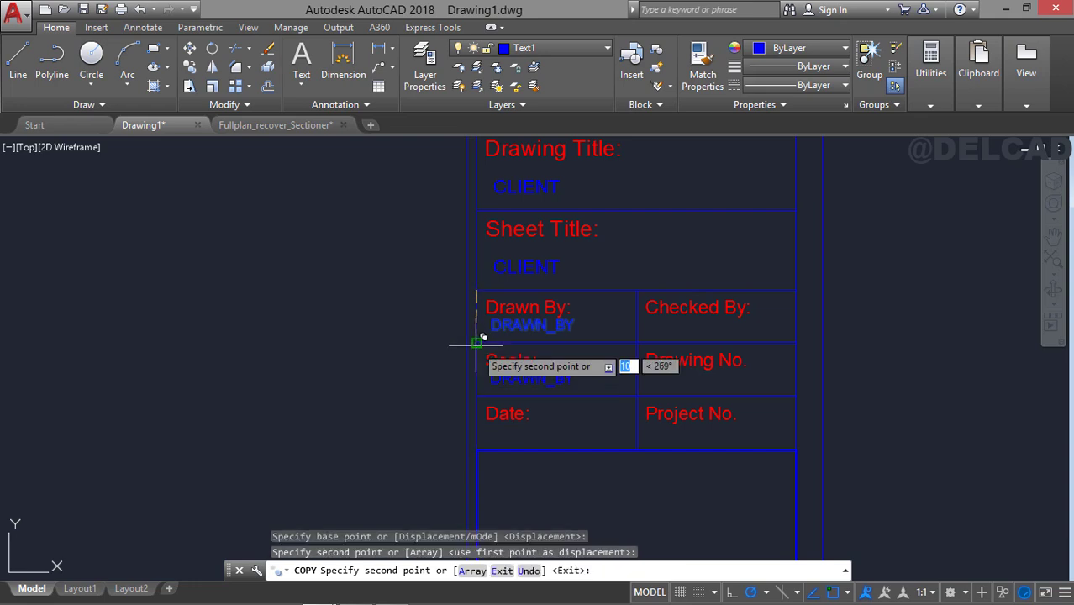
click(476, 396)
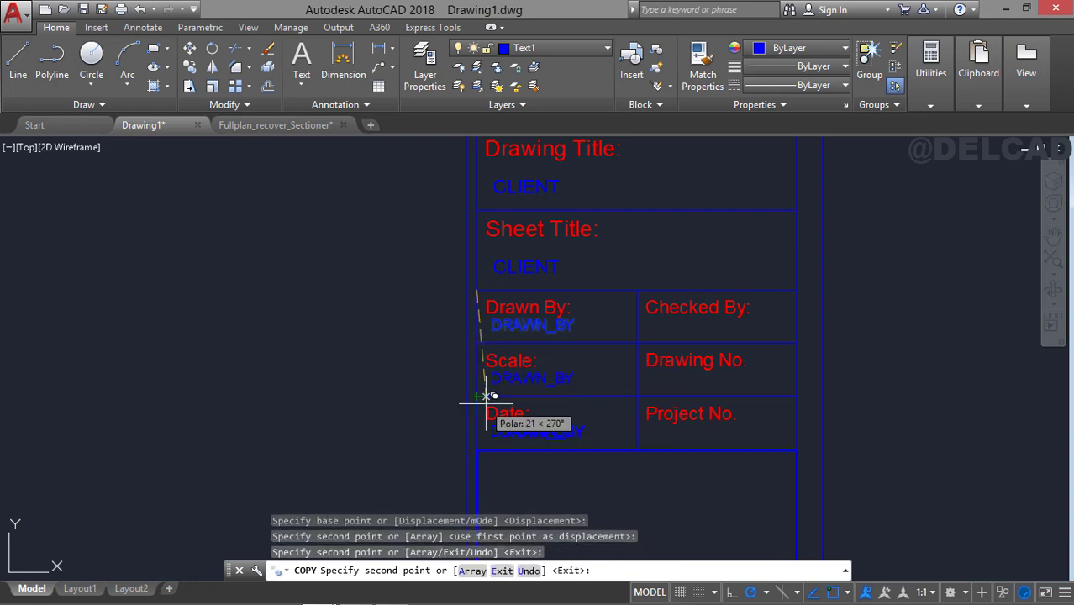
click(636, 291)
click(636, 343)
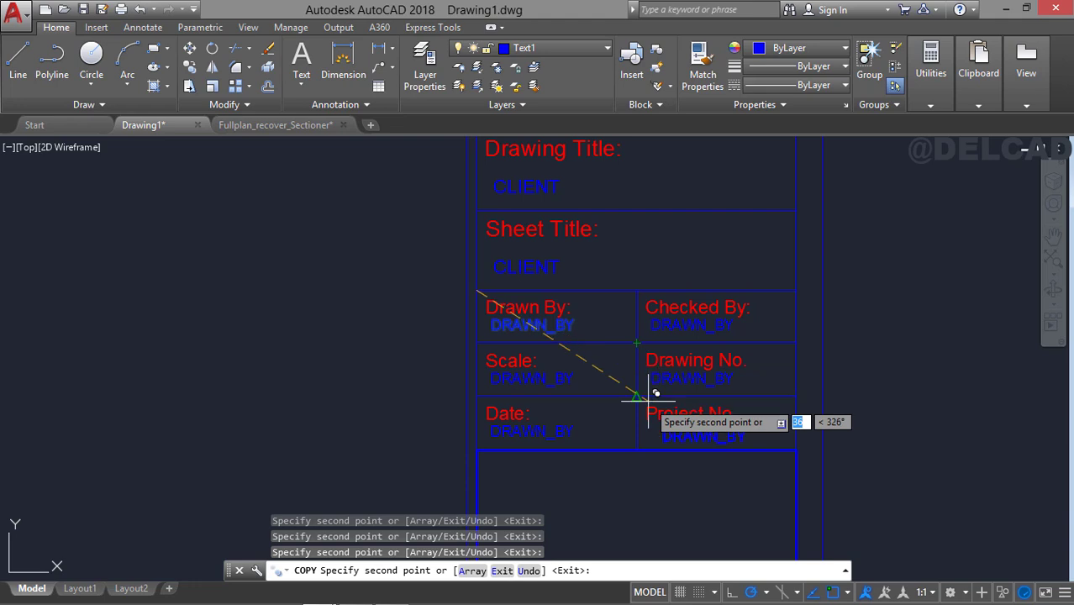
click(637, 396)
key(Escape)
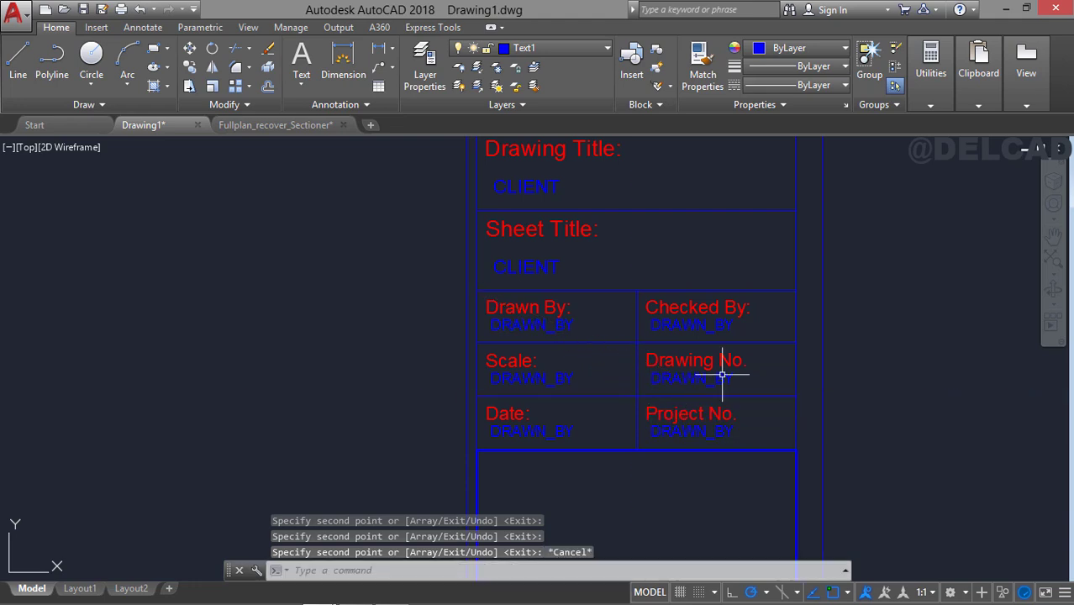
Change the tag of the CLIENT attribute in the Architect cell to Architect.
mouse_move(558, 350)
middle_down()
mouse_move(575, 335)
mouse_move(570, 431)
mouse_move(563, 361)
mouse_move(575, 454)
middle_up()
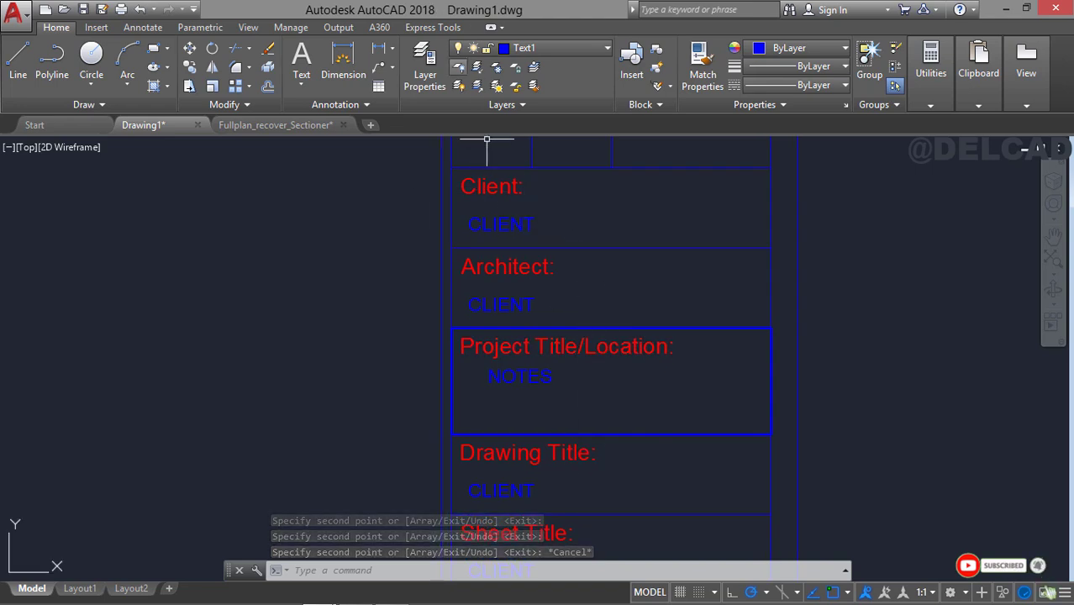
double_click(512, 305)
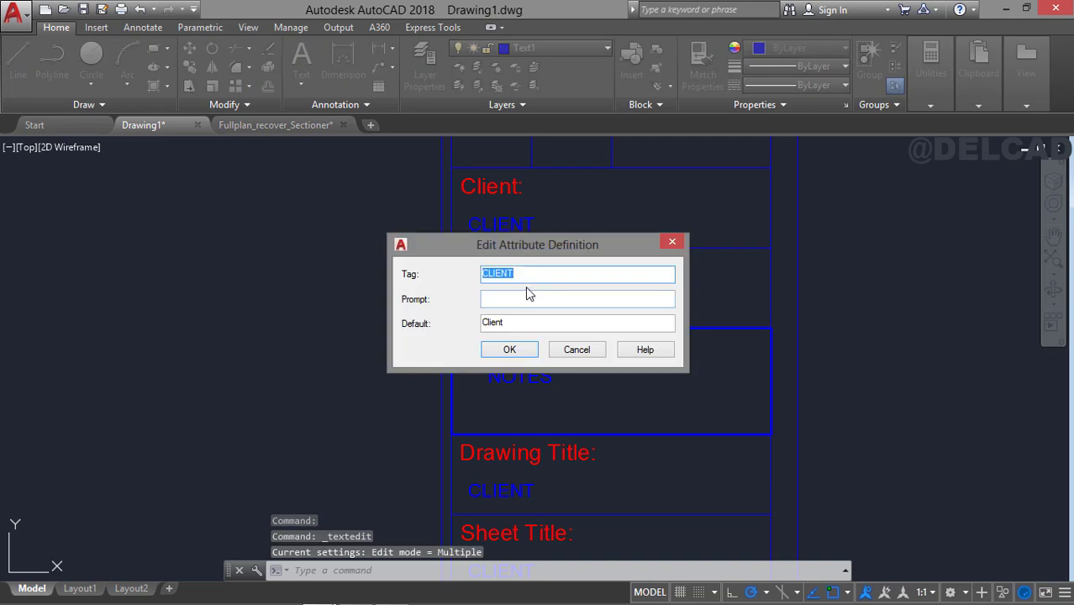
text(A)
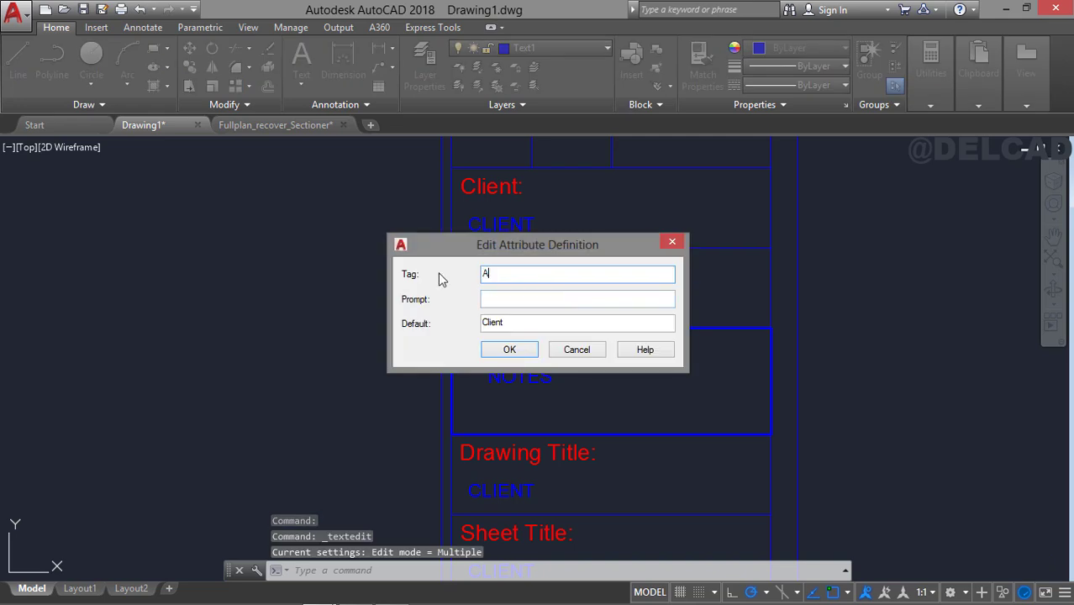
text(rch)
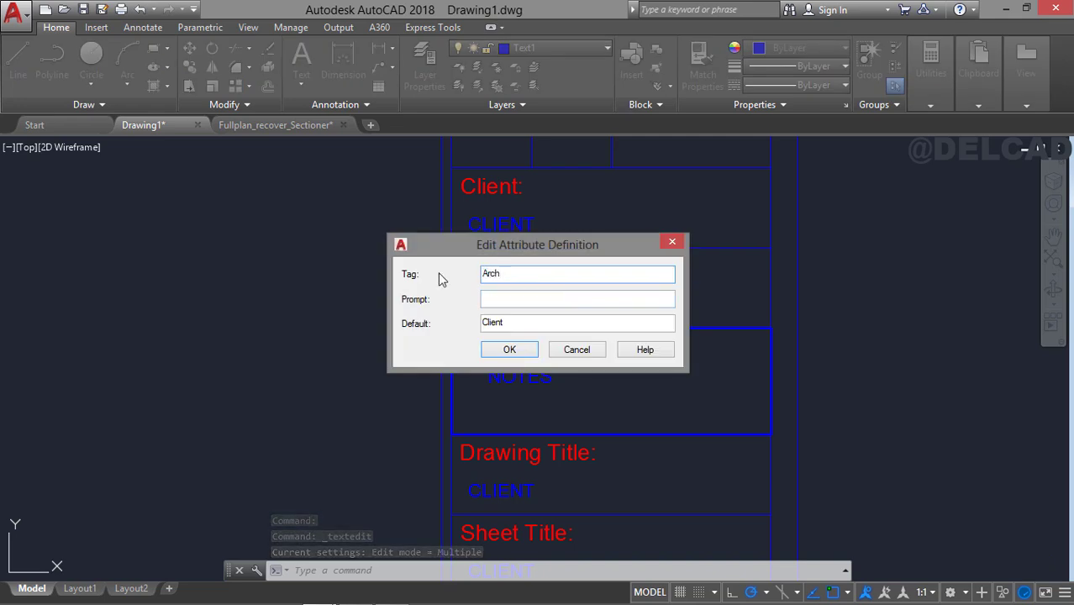
text(i)
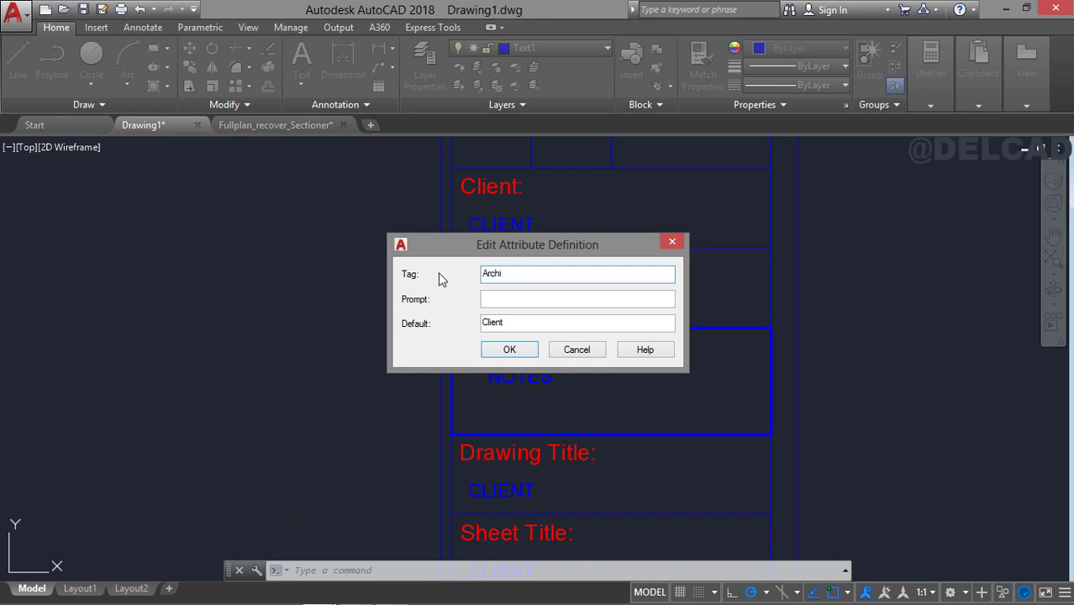
text(tect)
key(Tab)
key(Tab)
click(509, 350)
key(Escape)
Set both the tag and default value of the attribute in the Drawing Title cell to Drawing_title.
middle_drag(526, 377, 514, 262)
double_click(494, 376)
text(Drawing_title)
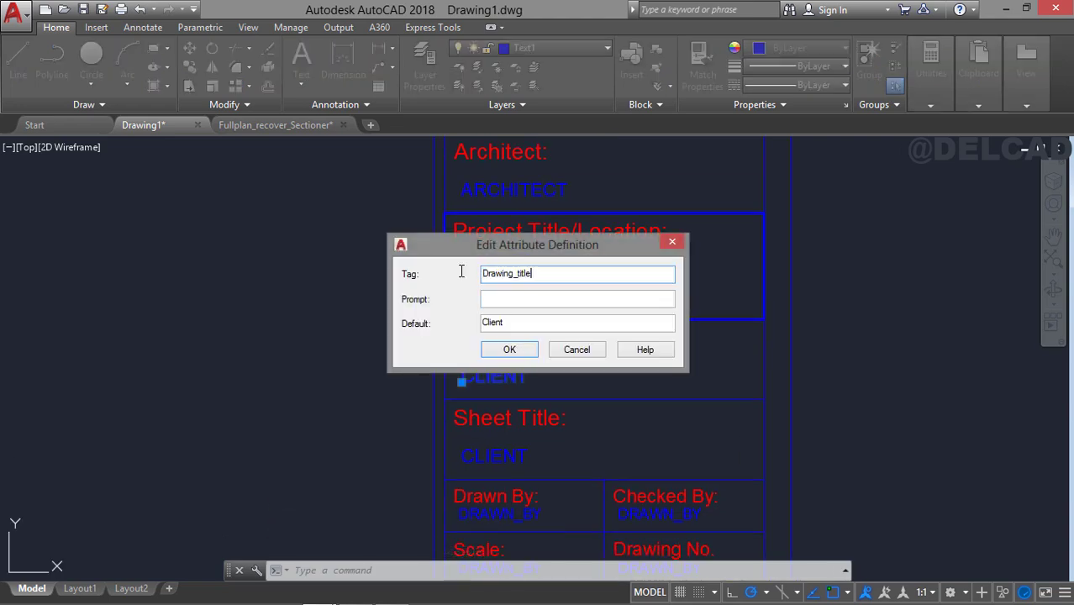
key(Tab)
key(Tab)
text(Drawing_title)
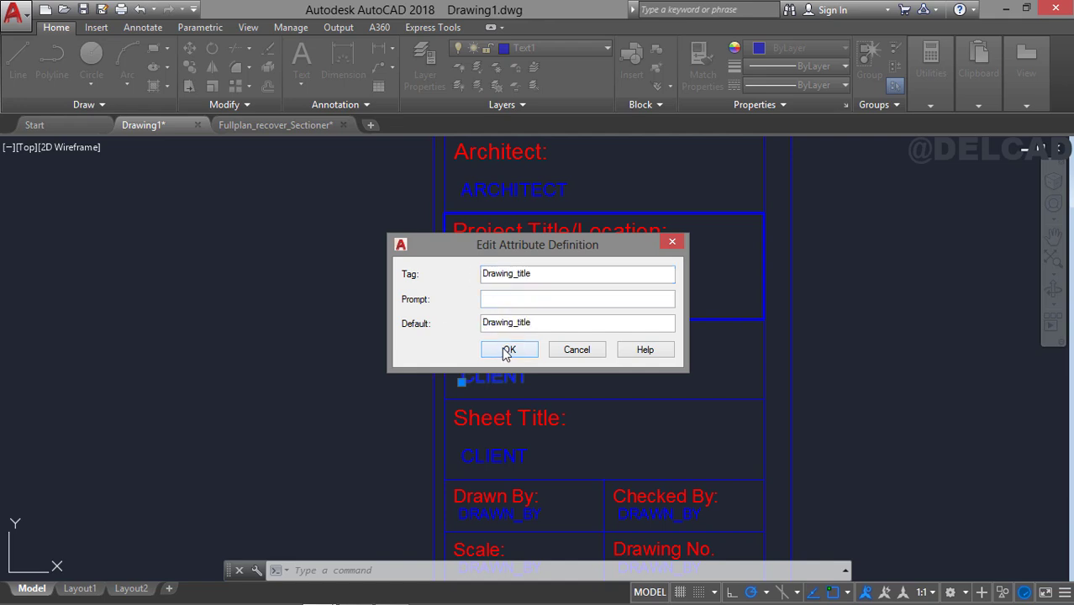
click(508, 350)
key(Escape)
Set both the tag and default value of the attribute in the Sheet Title cell to Sheet_title.
middle_drag(523, 359, 518, 269)
double_click(456, 363)
click(531, 275)
text(S)
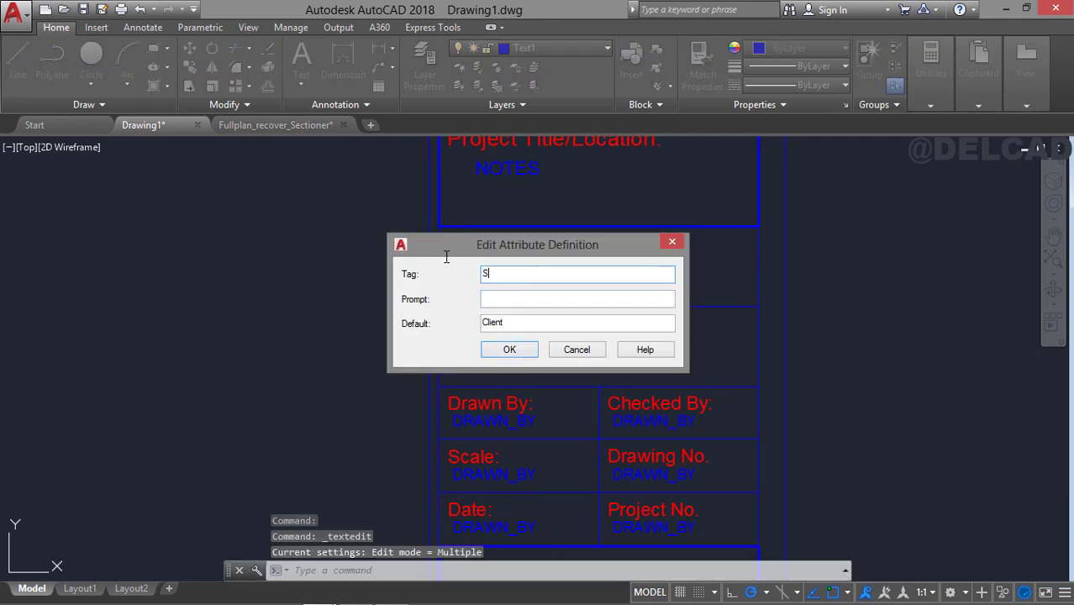
text(heet_title)
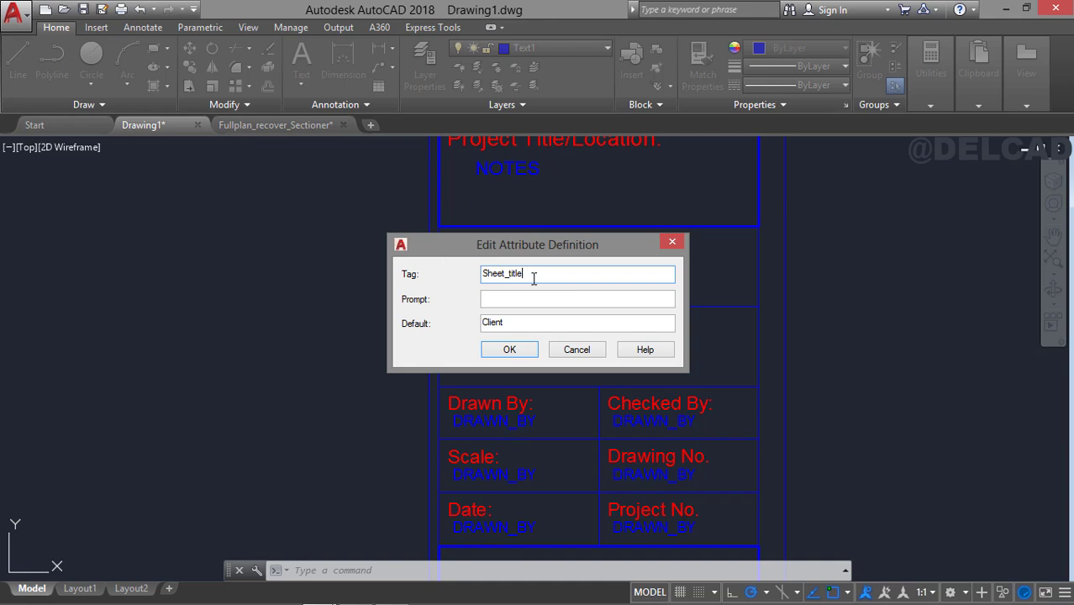
key(Tab)
key(Tab)
text(Sheet_title)
click(507, 350)
middle_drag(561, 382, 572, 256)
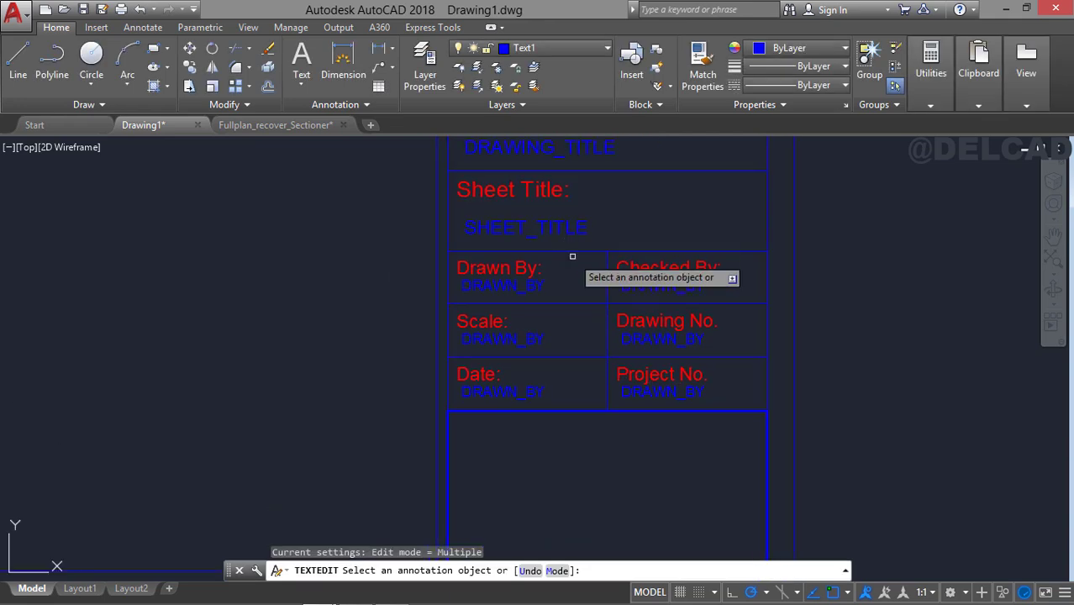
key(Escape)
Set both the tag and default value of the attribute in the Checked By cell to Checked_by.
double_click(662, 282)
text(Checked_)
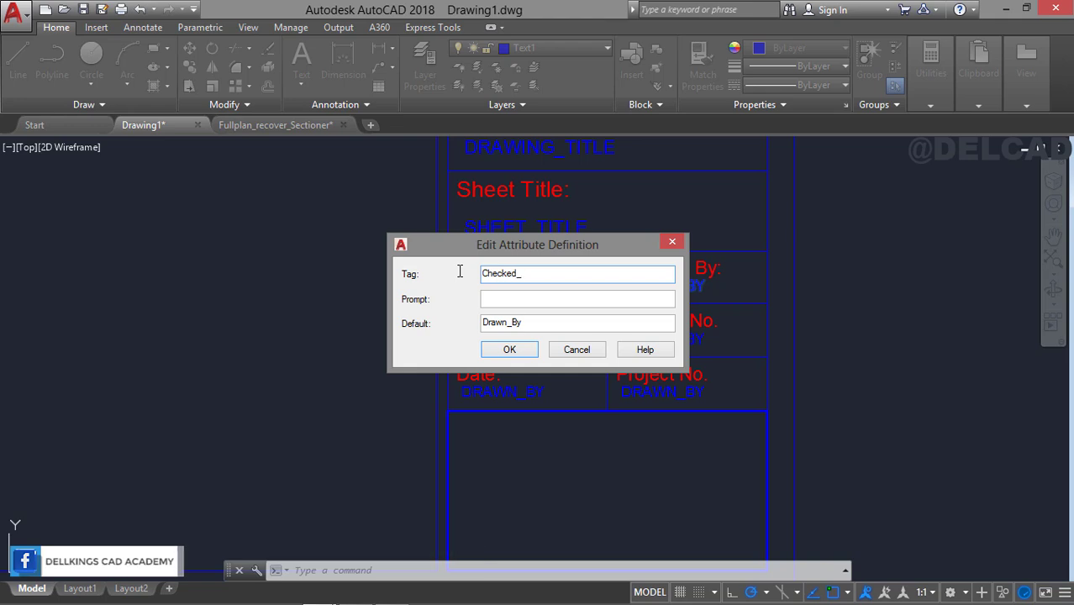
key(Tab)
key(Tab)
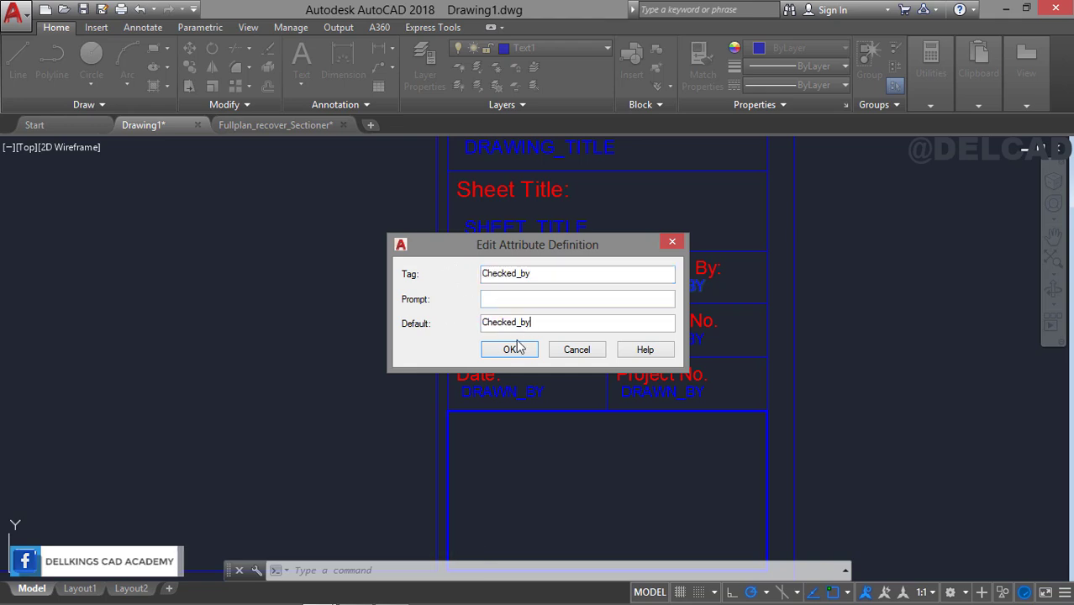
click(510, 349)
Set both the tag and default value of the attribute in the Scale cell to Scale.
click(518, 344)
text(Sc)
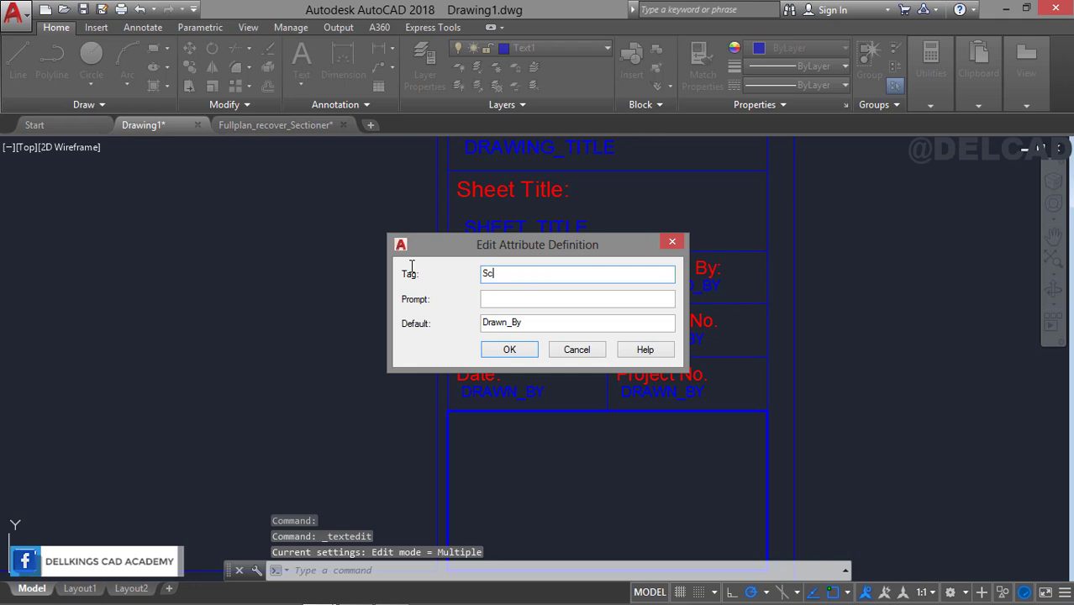
text(ale)
key(Tab)
key(Tab)
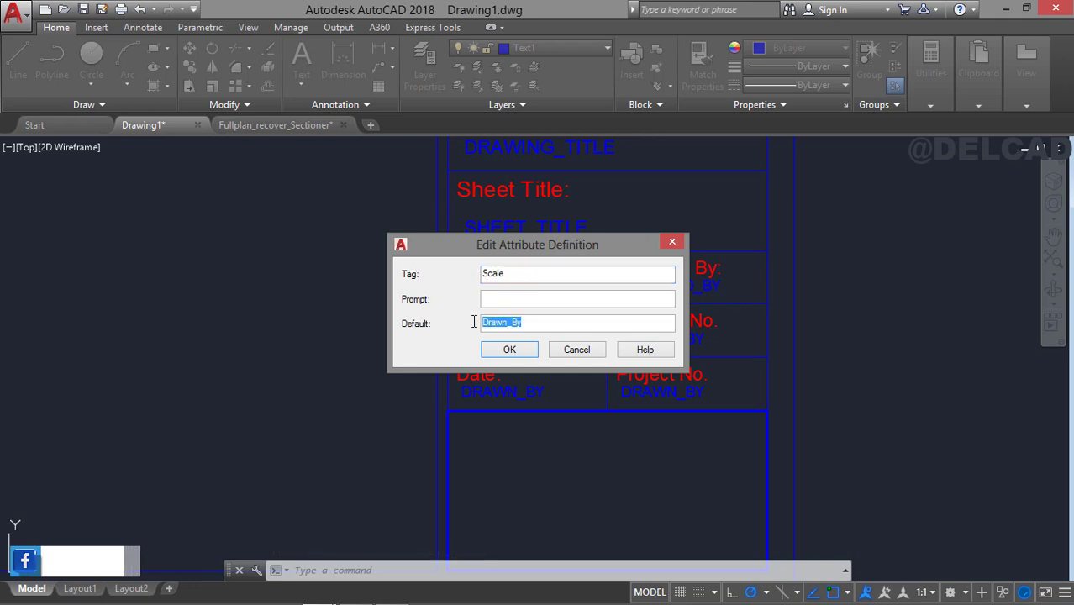
text(Scale)
click(510, 349)
Change the Drawing No. cell's attribute tag to "Drawing_No." and replace its default value with the same text.
click(662, 340)
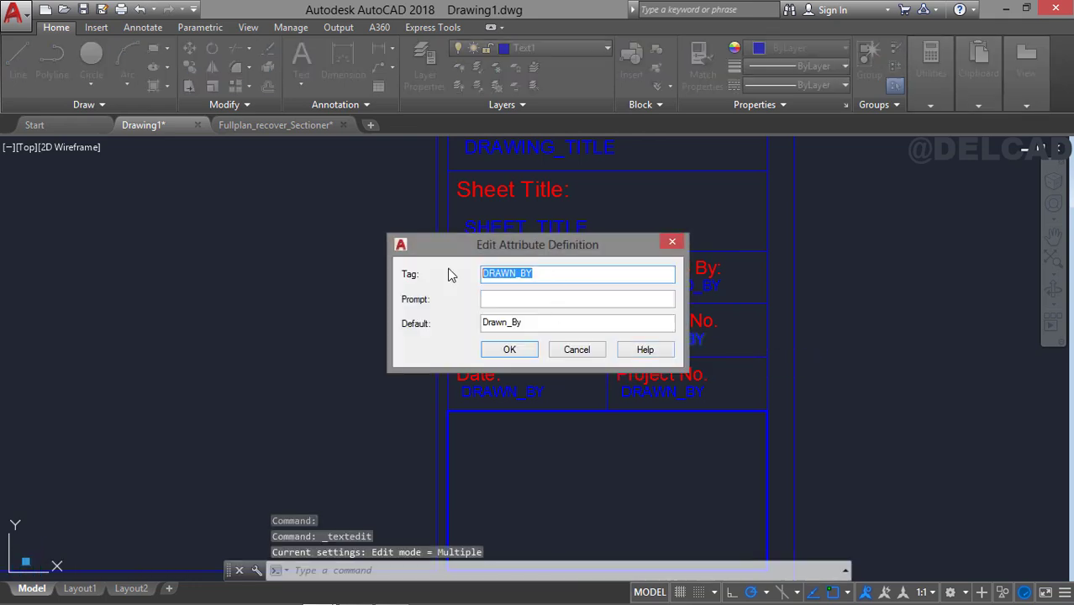
text(Drawing)
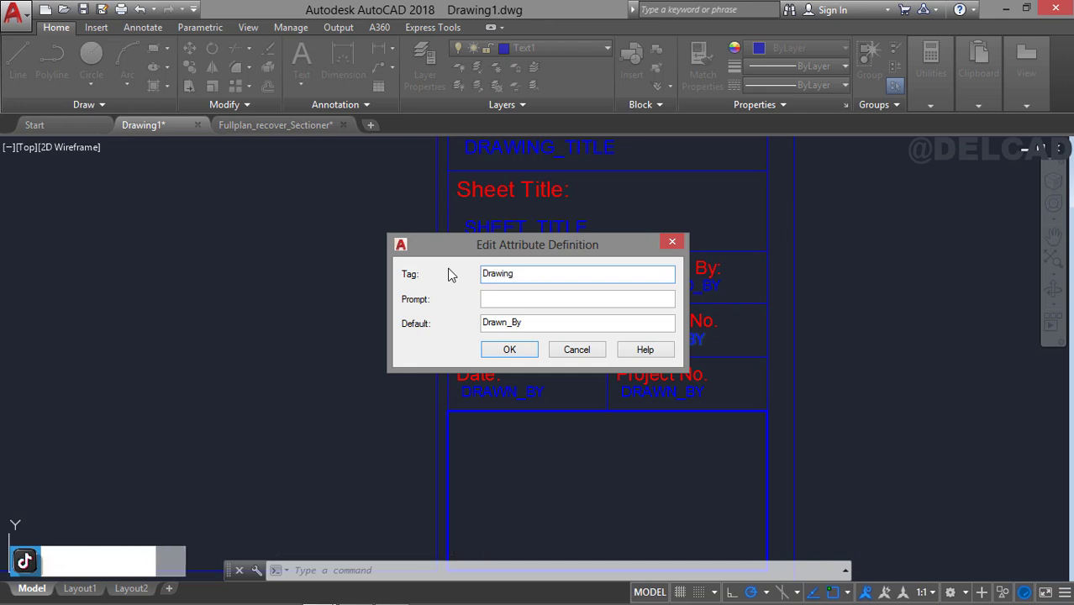
text(_No.)
drag(558, 274, 467, 271)
drag(536, 322, 531, 322)
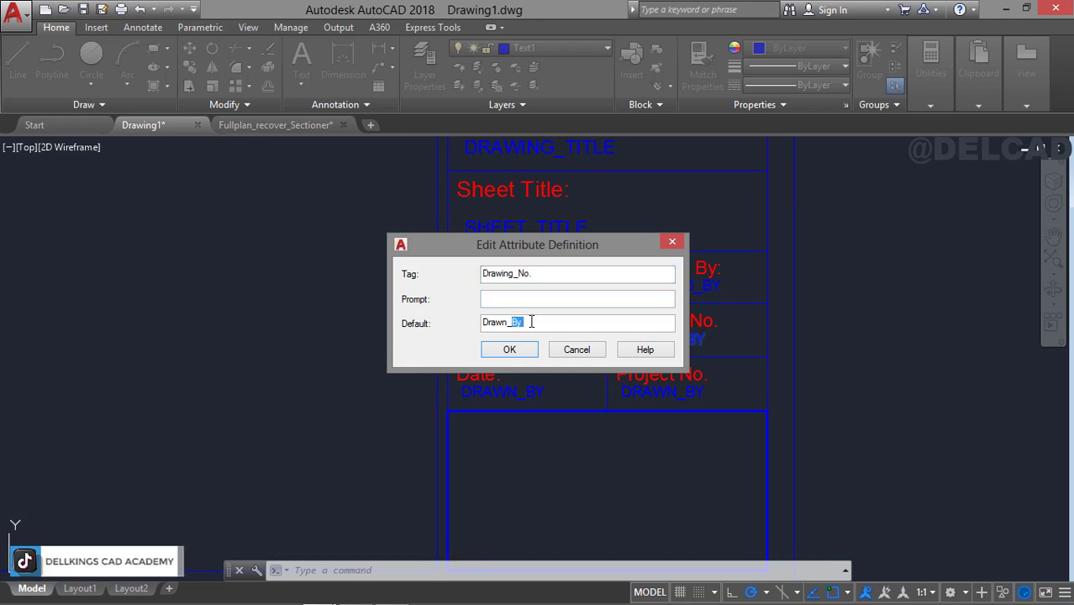
click(508, 350)
Set both the tag and default value of the attribute in the Date cell to Date.
double_click(514, 390)
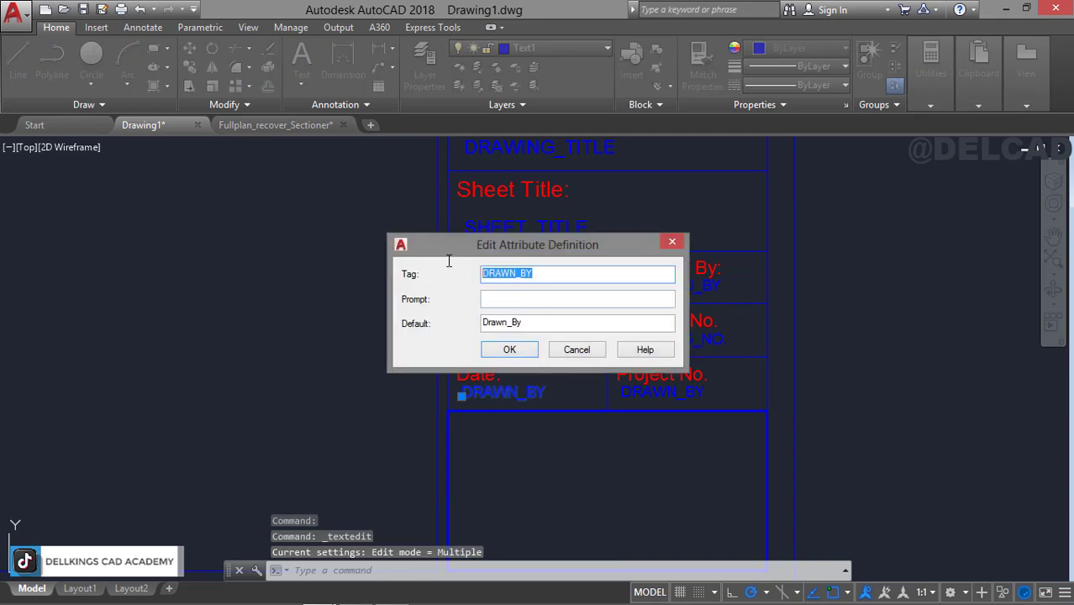
text(Date)
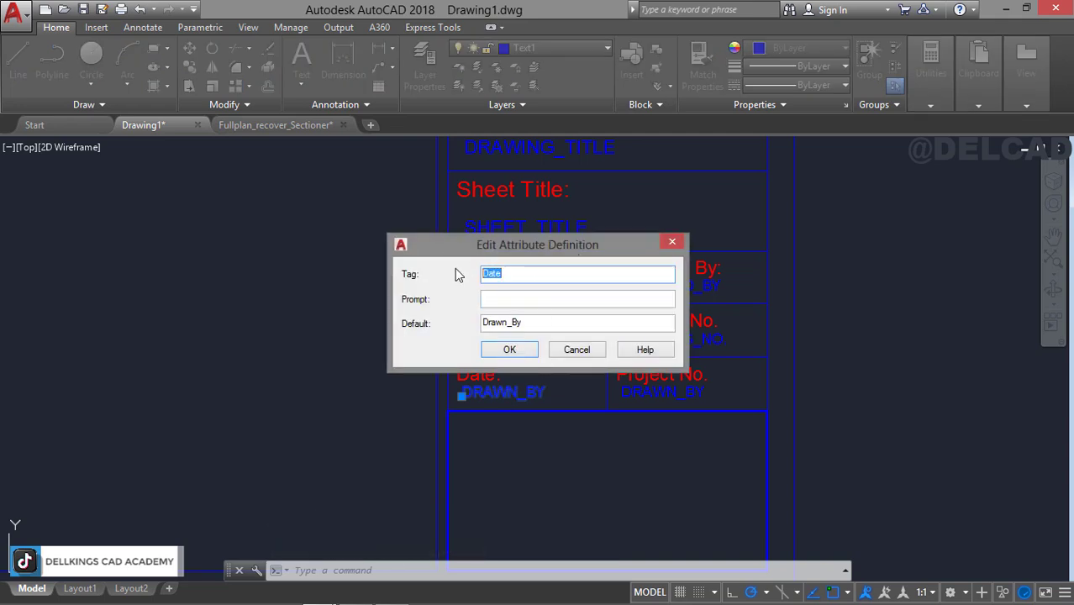
text(Date)
click(510, 349)
Set both the tag and default value of the attribute in the Project No. cell to "Project_No." and end text editing.
click(664, 392)
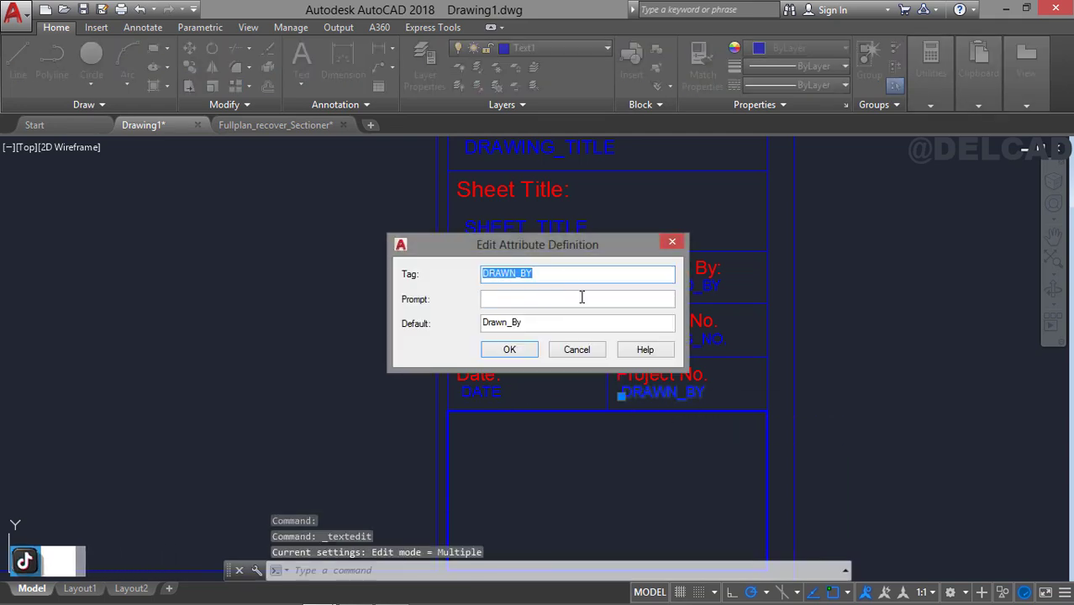
text(Project_No.)
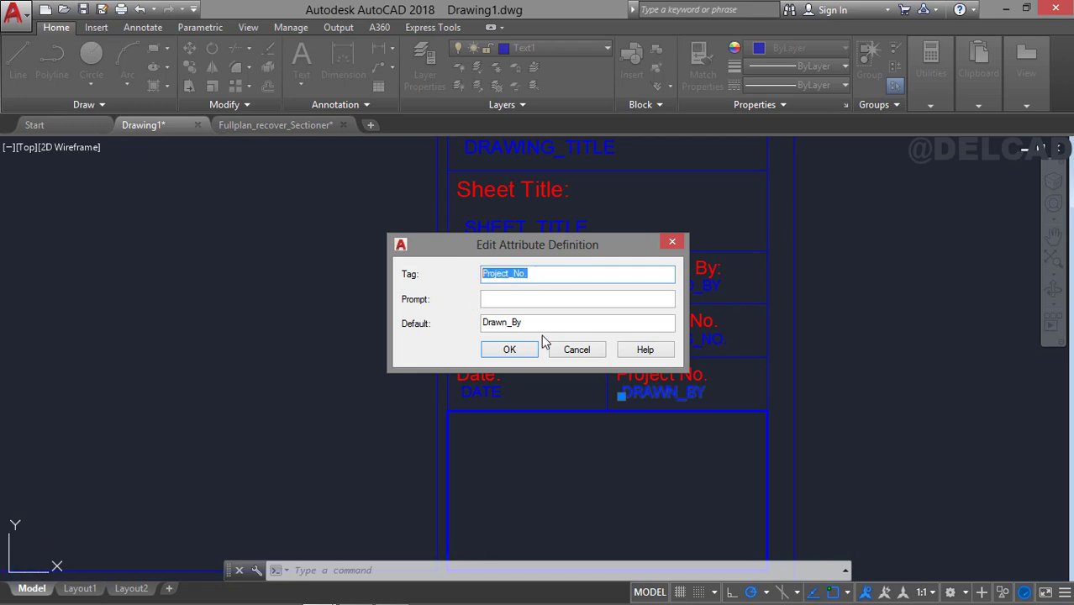
drag(524, 323, 475, 324)
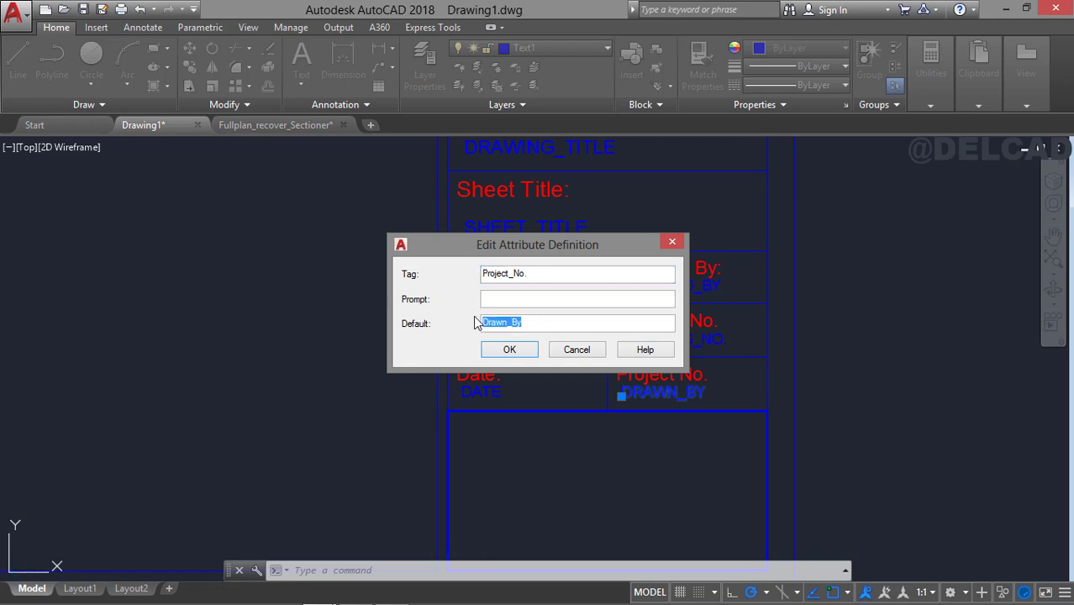
click(509, 349)
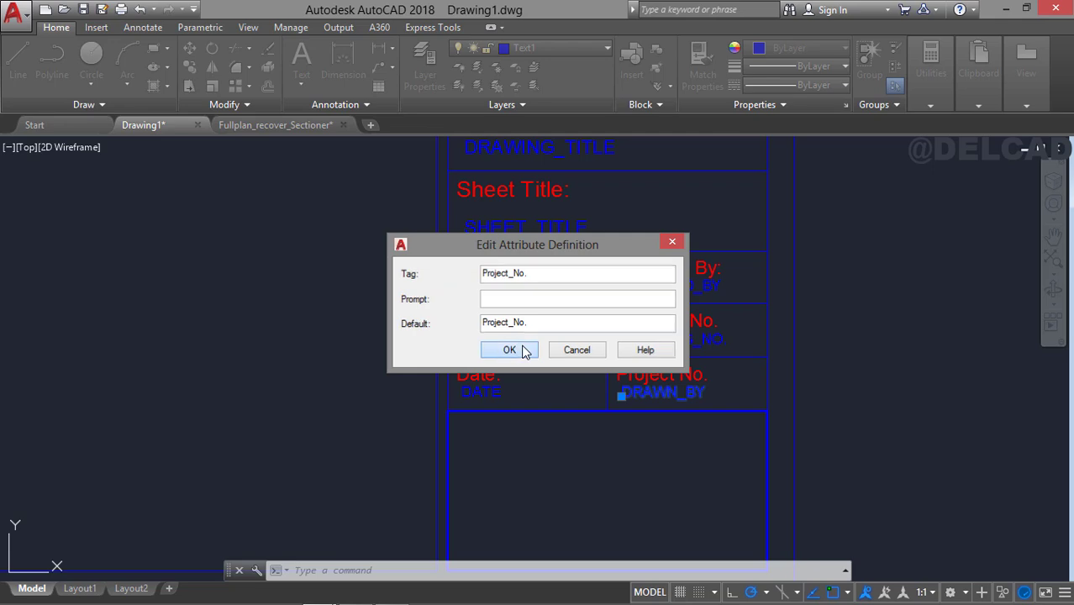
key(Escape)
Review the attribute tags in the title block cells, from the project number rows up to the revision table.
middle_drag(548, 347, 537, 260)
middle_drag(582, 324, 588, 476)
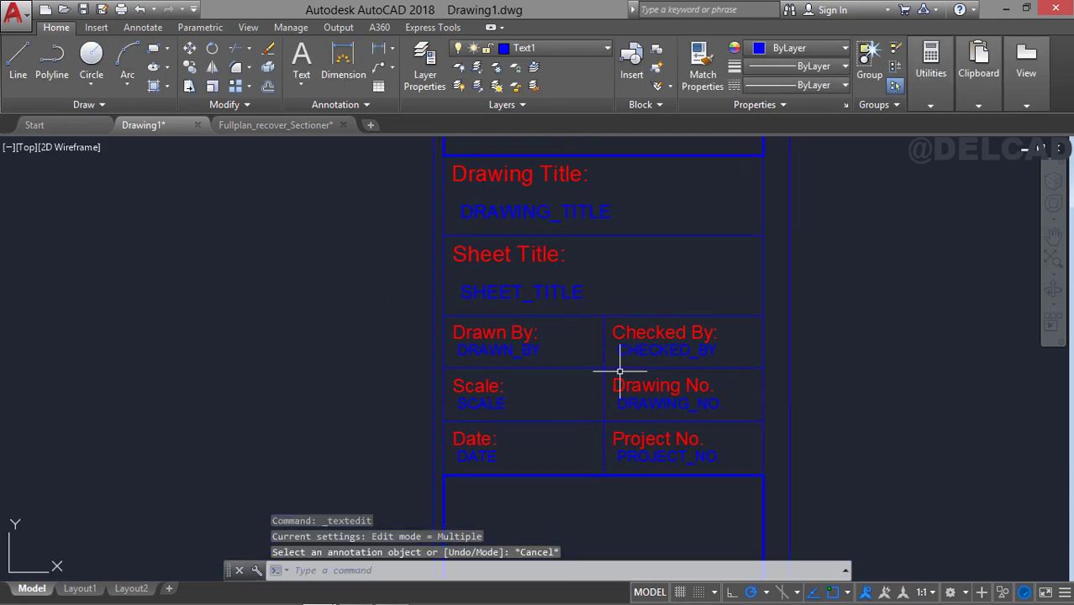
middle_drag(619, 371, 603, 218)
middle_drag(585, 362, 587, 463)
middle_drag(563, 280, 563, 479)
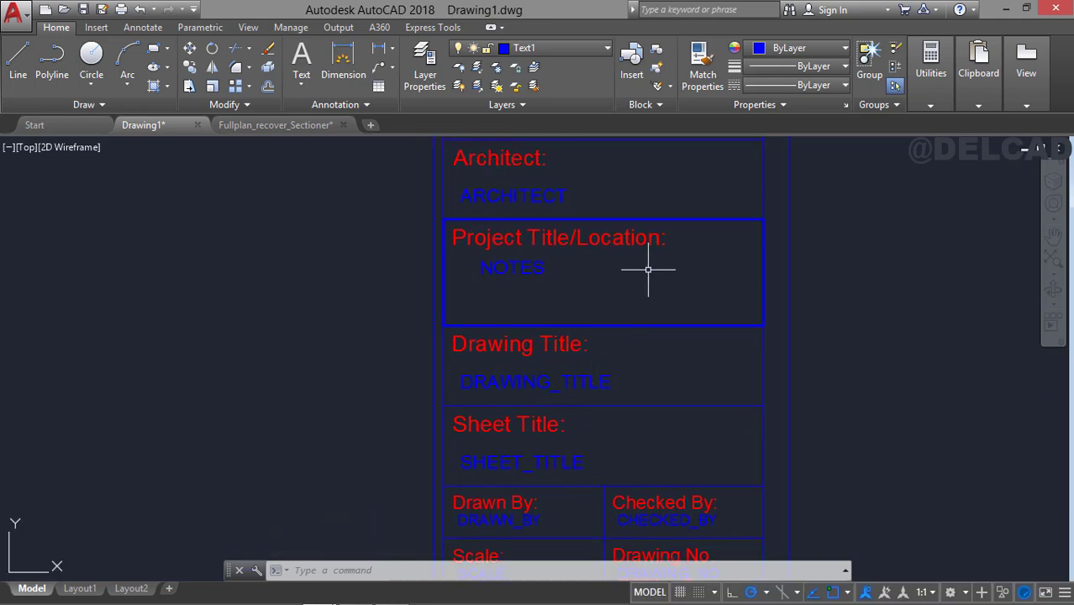
middle_drag(648, 269, 648, 347)
middle_drag(618, 283, 619, 312)
scroll(546, 240, down, 2)
middle_drag(546, 237, 524, 437)
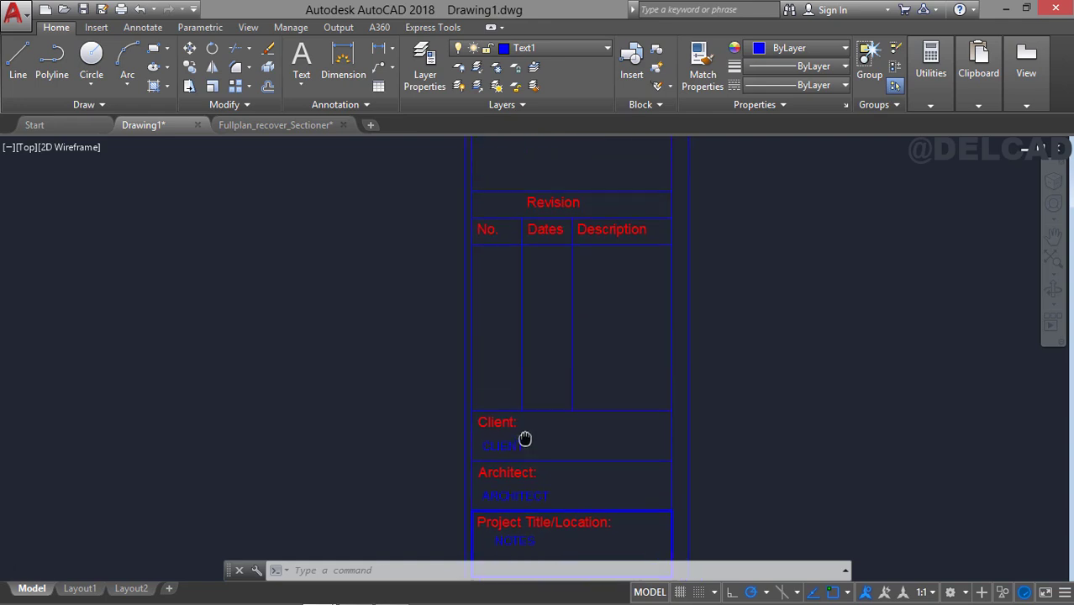
middle_drag(585, 233, 576, 346)
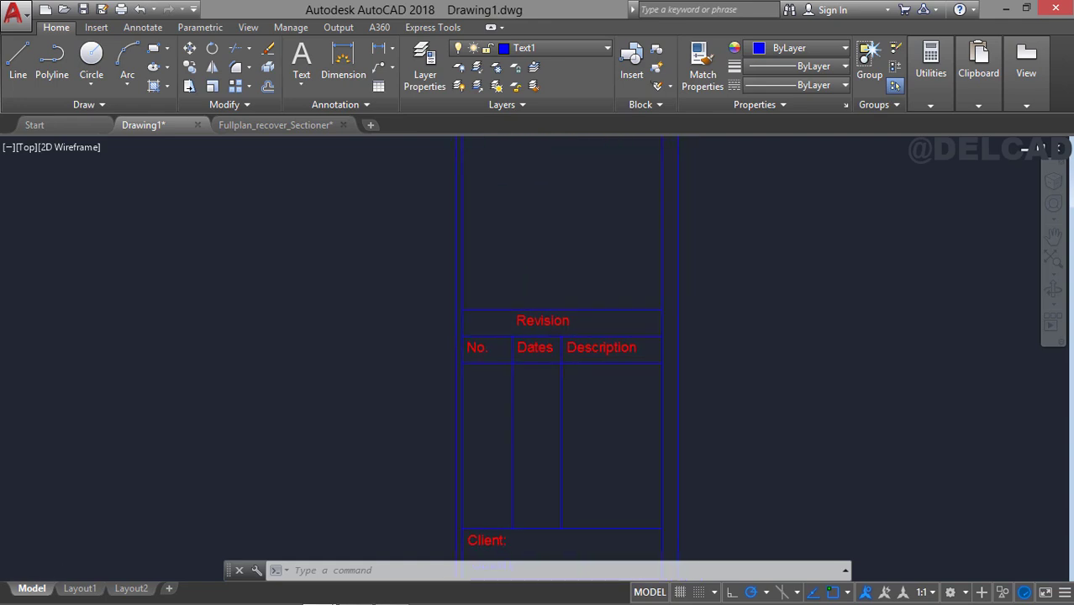
Attach the LOGO1 image in a new drawing using a relative path, and place and scale it freehand in empty space.
click(371, 126)
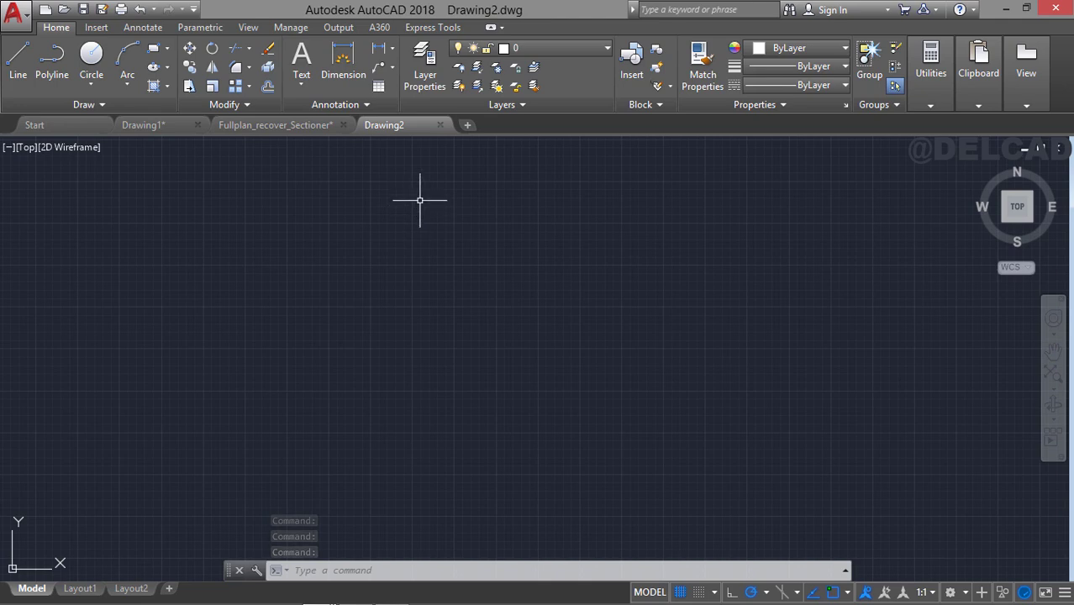
click(96, 26)
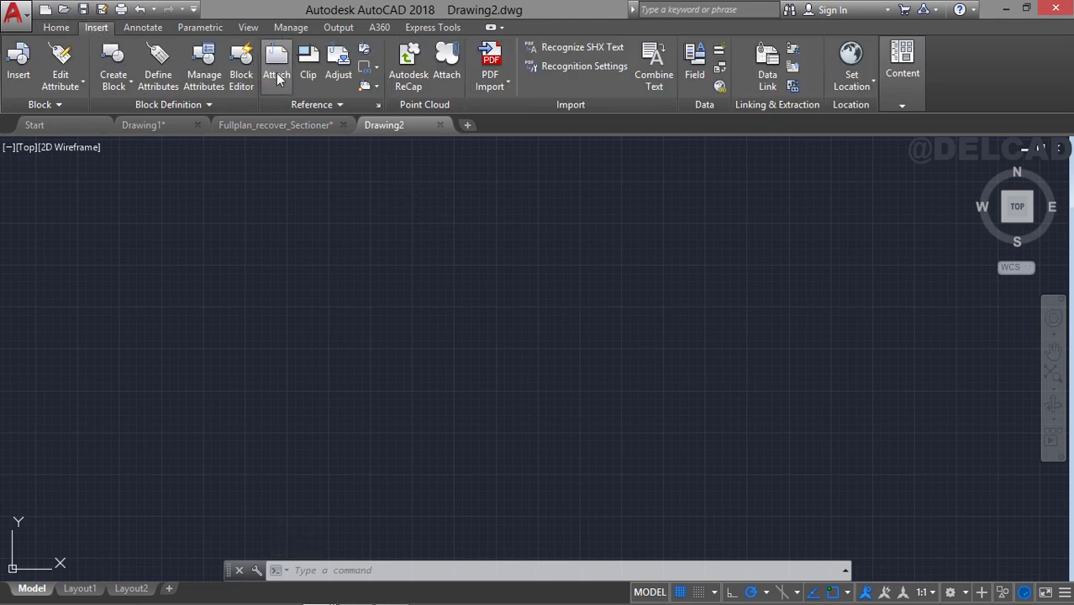
click(276, 74)
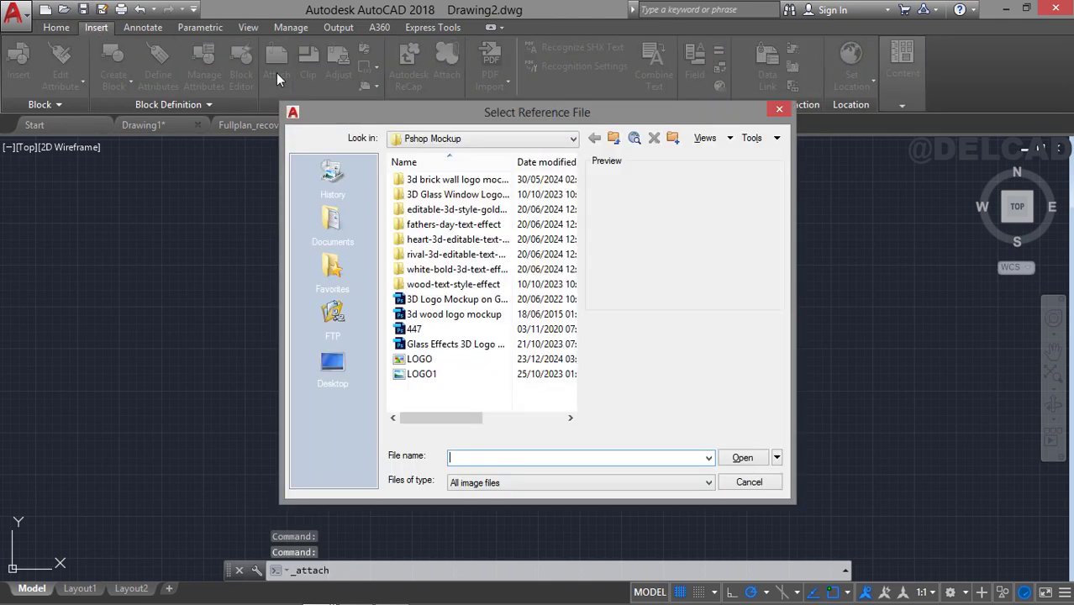
click(419, 359)
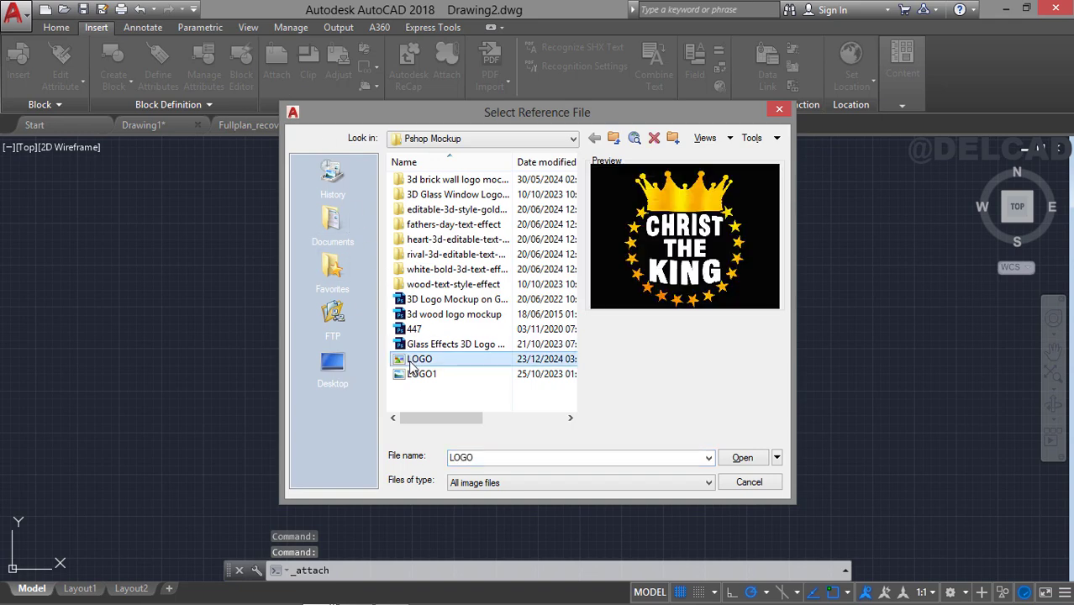
click(421, 374)
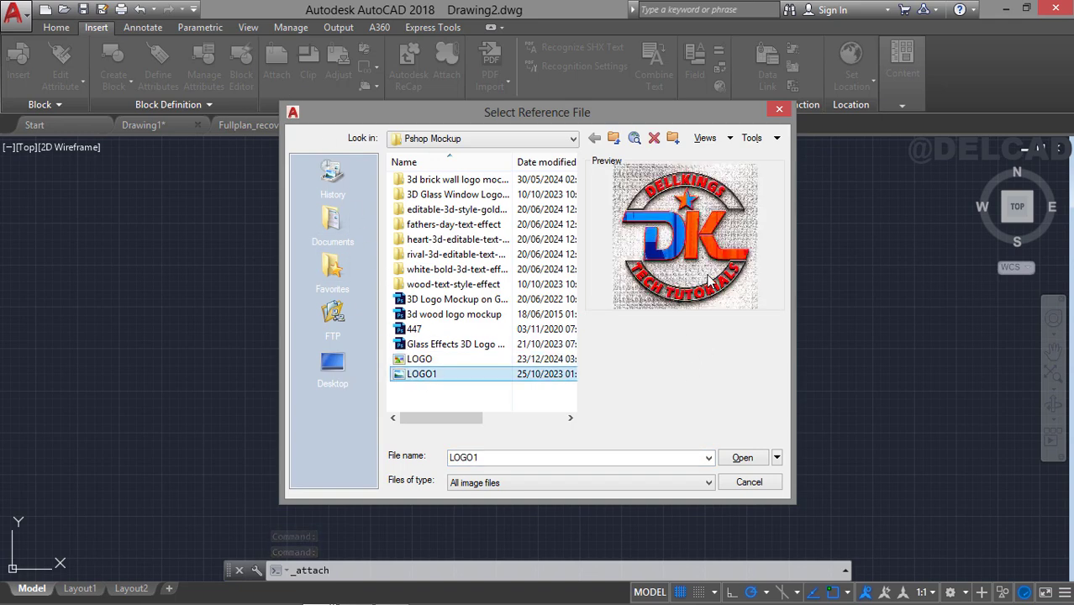
click(737, 460)
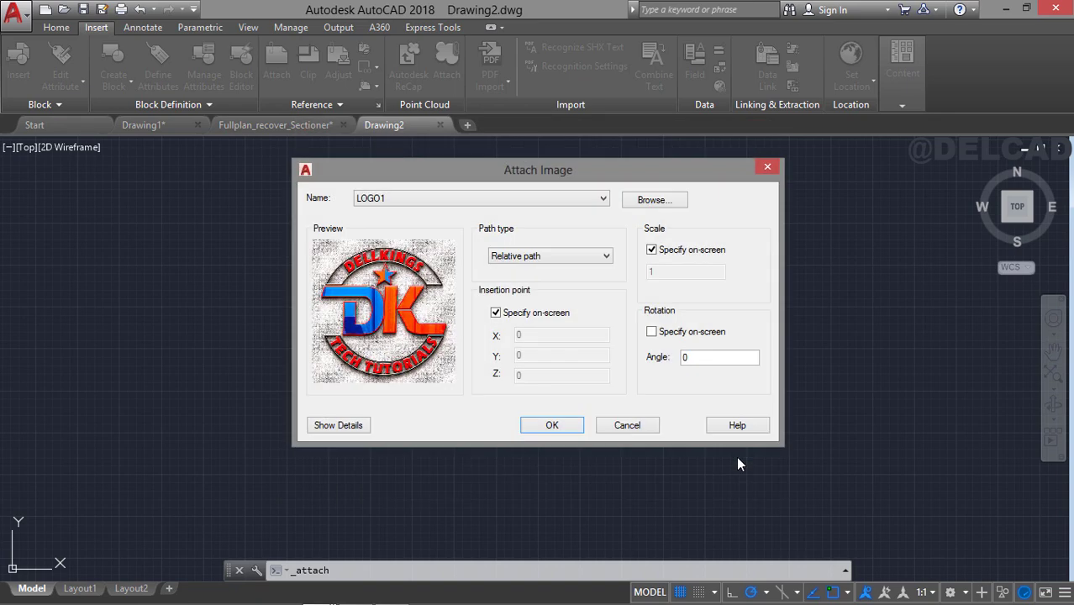
click(552, 426)
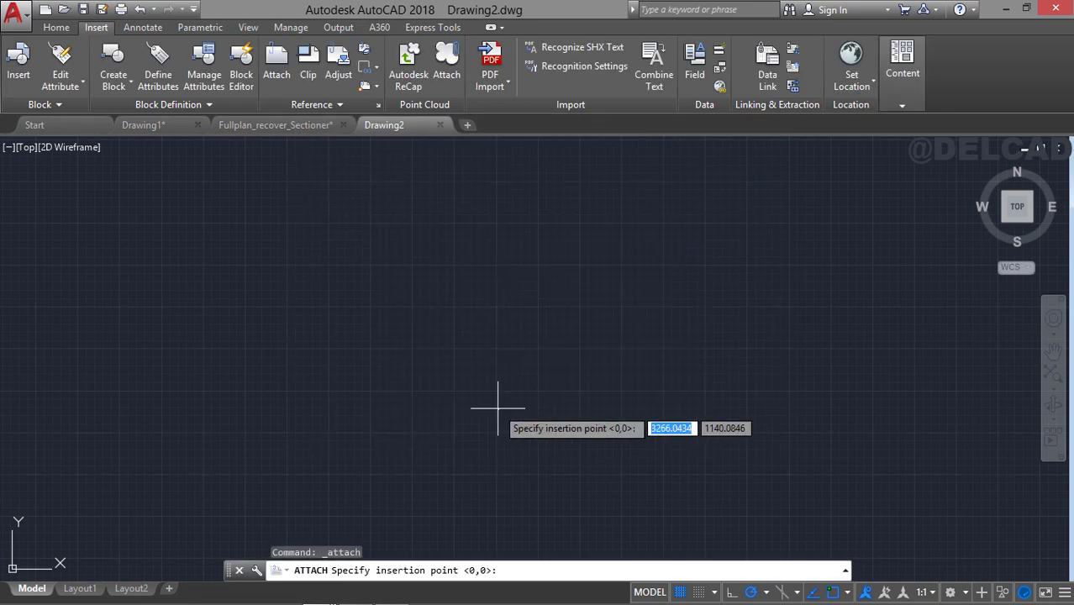
click(413, 382)
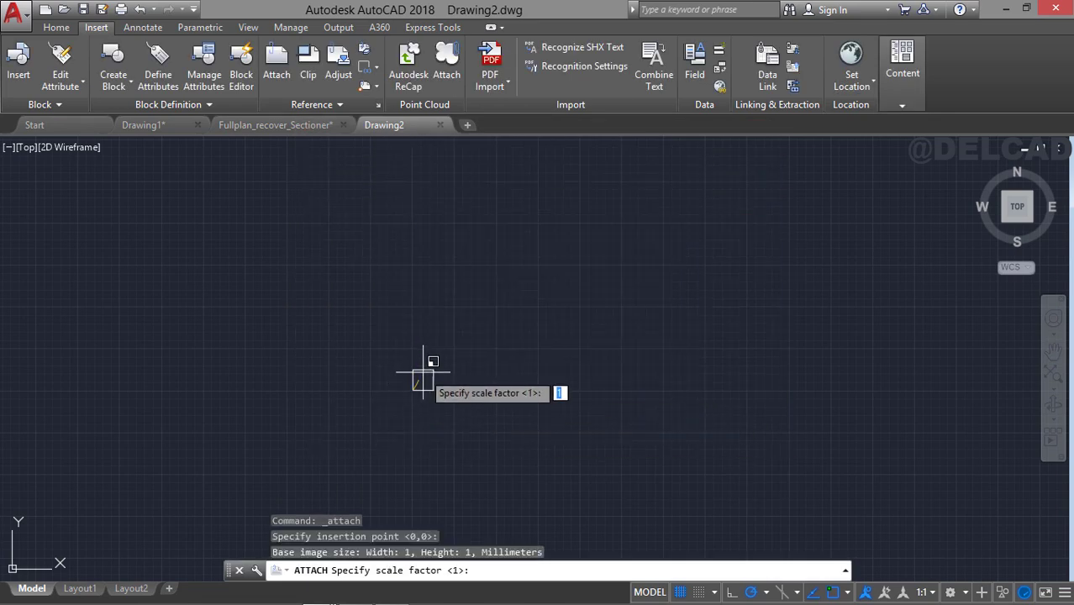
click(415, 366)
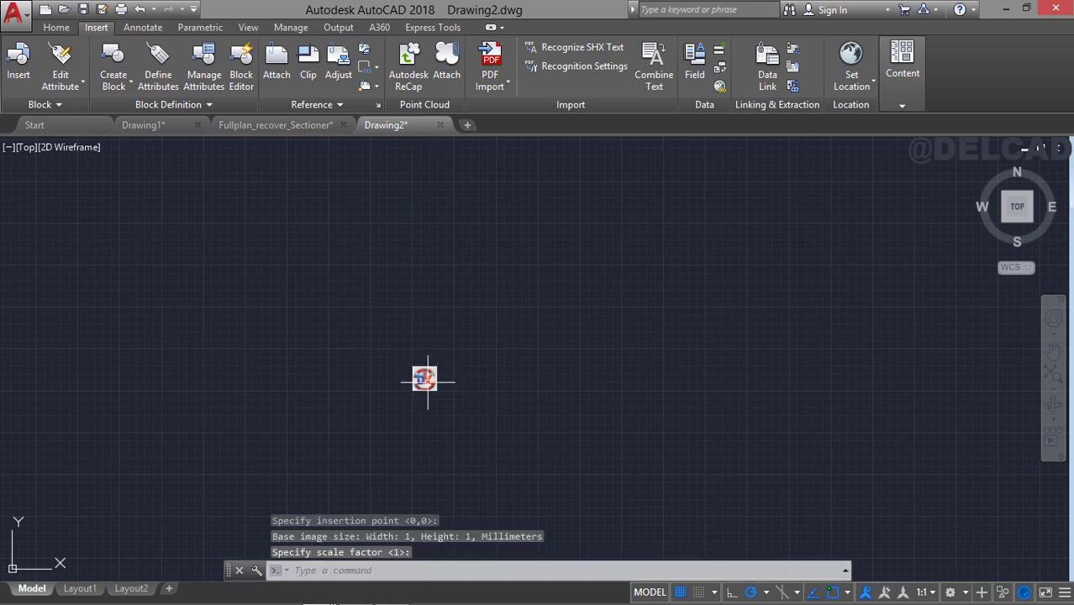
Scale the logo image down from its lower-left corner by reference, using its bottom edge as the reference length.
scroll(430, 366, up, 14)
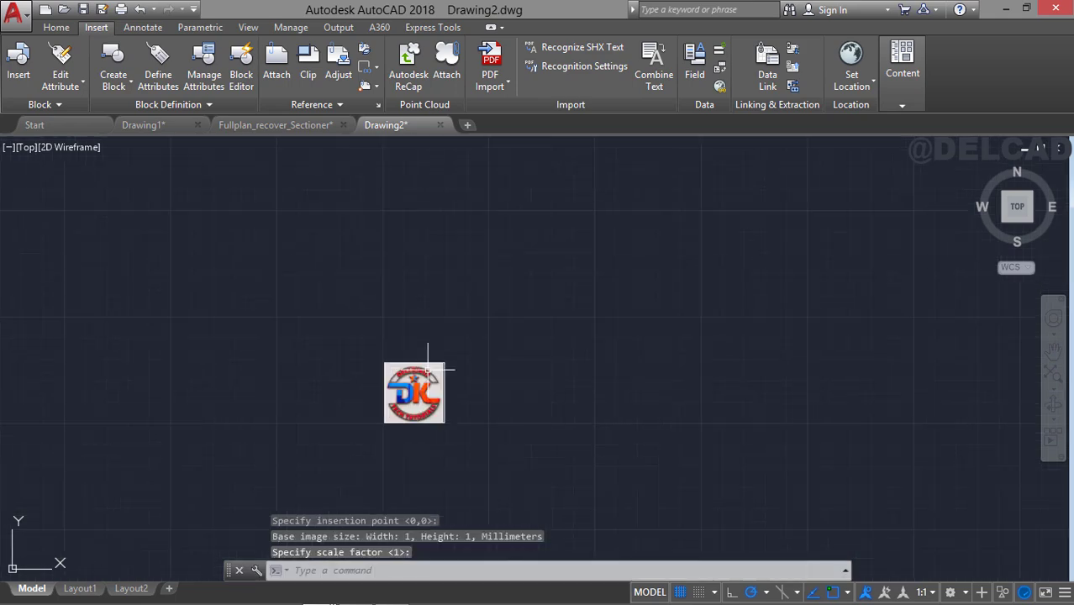
scroll(431, 366, down, 4)
mouse_move(470, 364)
middle_down()
mouse_move(535, 259)
mouse_move(554, 203)
middle_up()
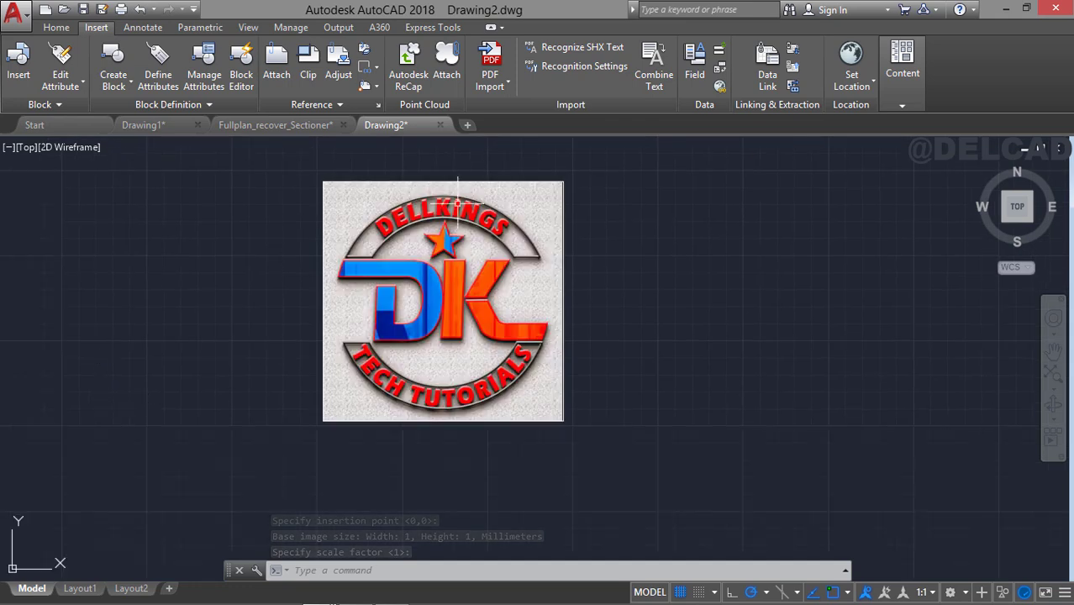
click(376, 179)
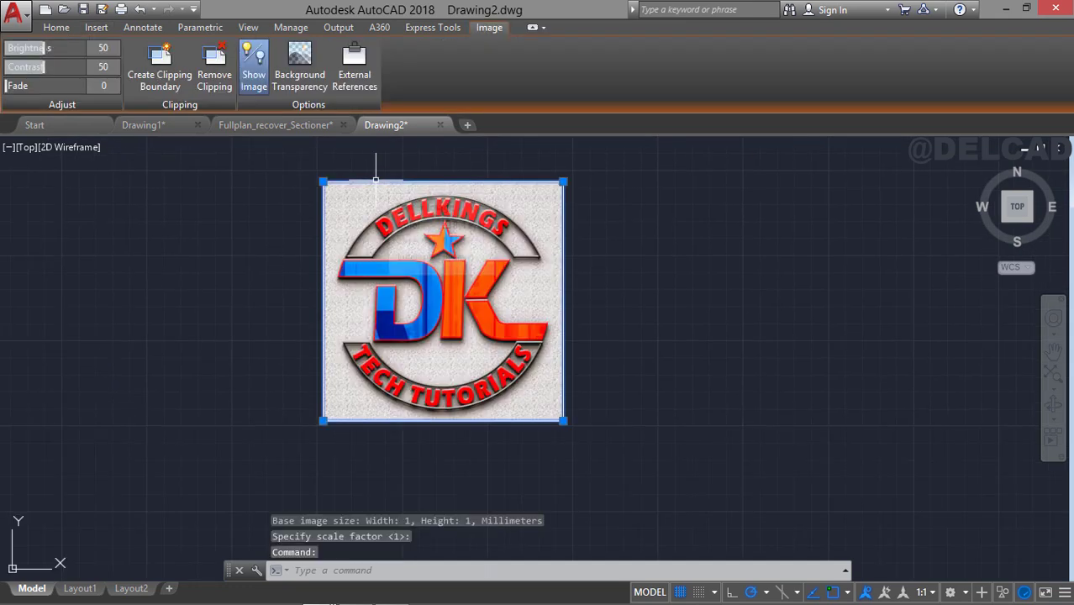
text(SC)
key(Return)
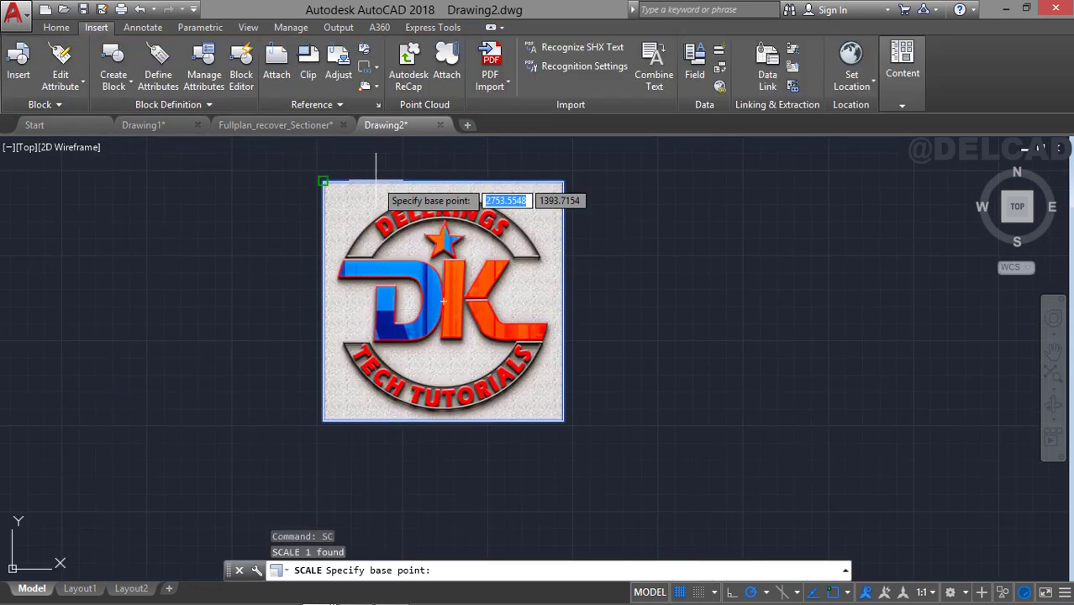
click(323, 420)
text(r)
key(Return)
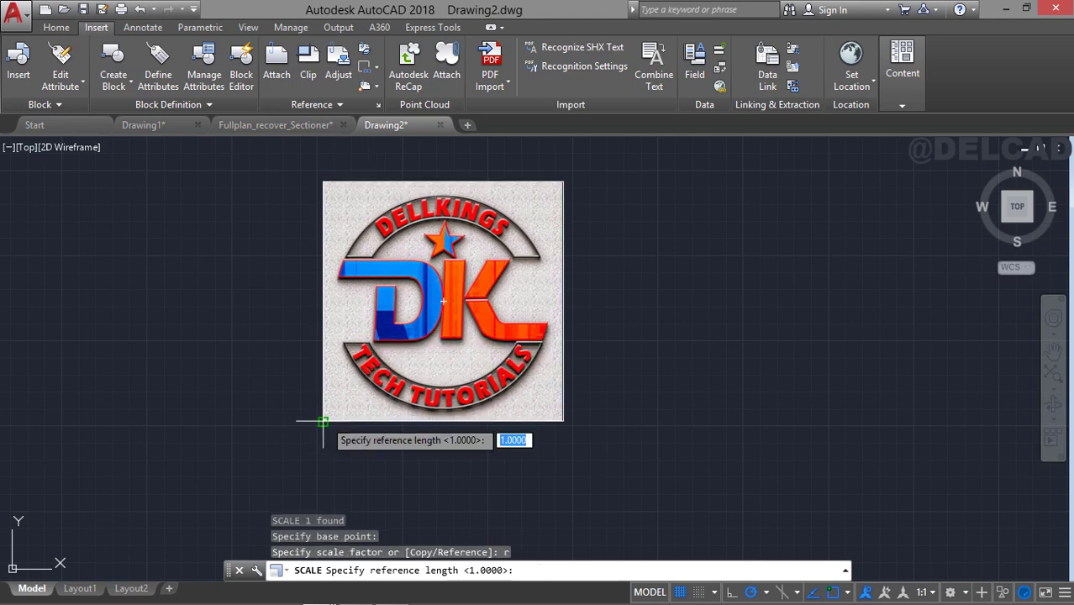
click(323, 420)
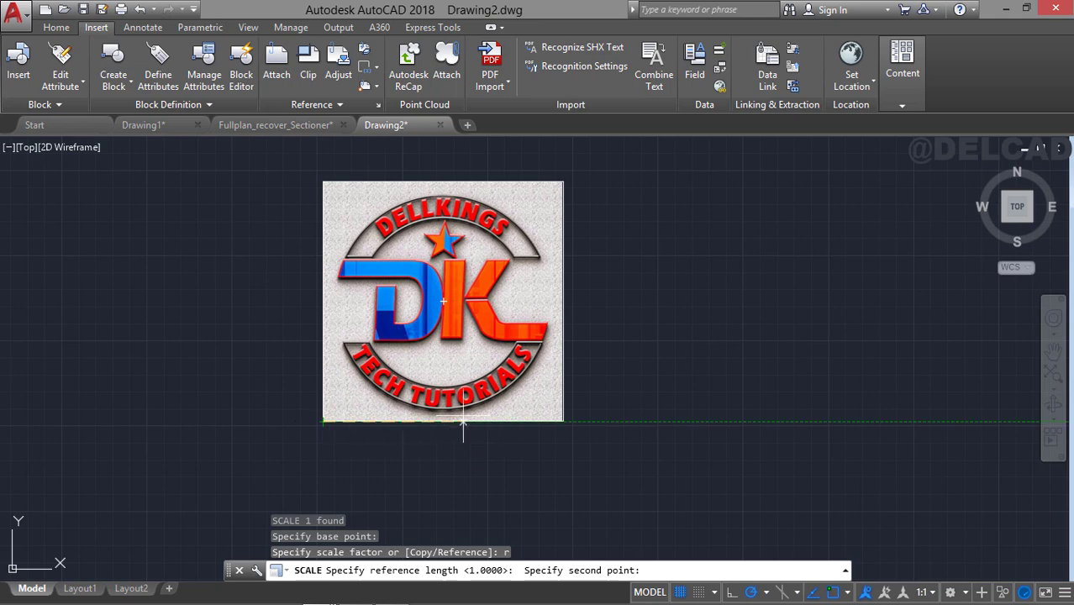
click(563, 420)
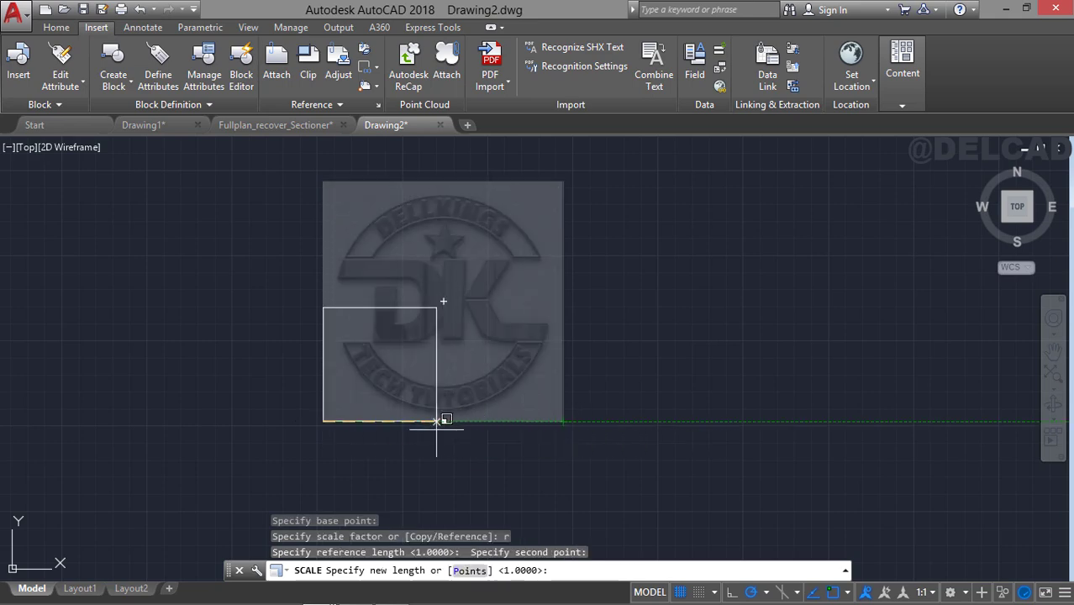
click(354, 421)
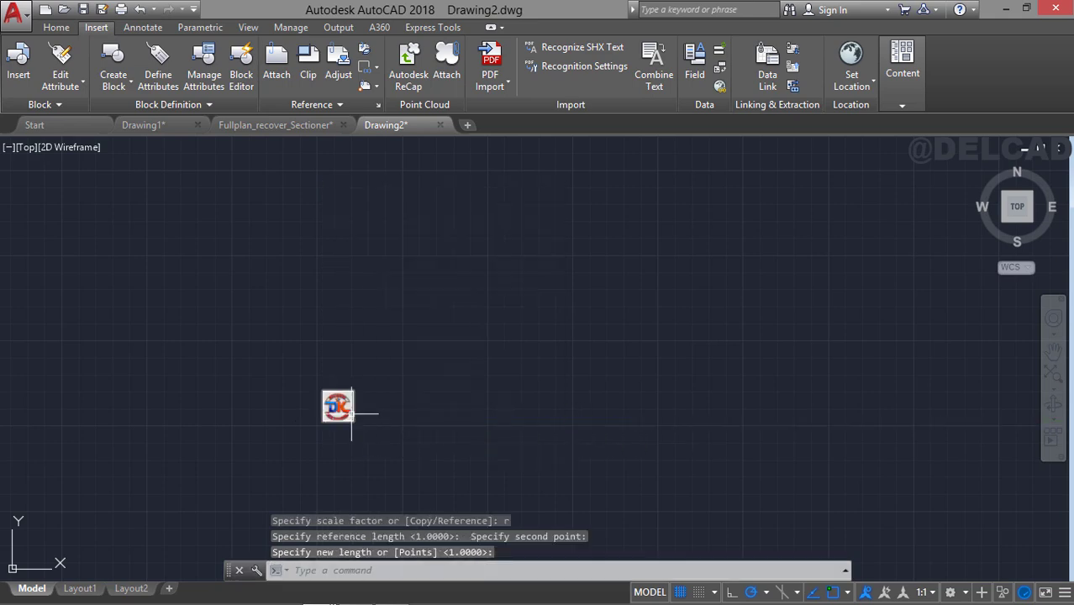
Copy the scaled logo image to the clipboard with its upper-left corner as the base point.
middle_drag(351, 414, 437, 375)
scroll(435, 371, up, 4)
click(418, 329)
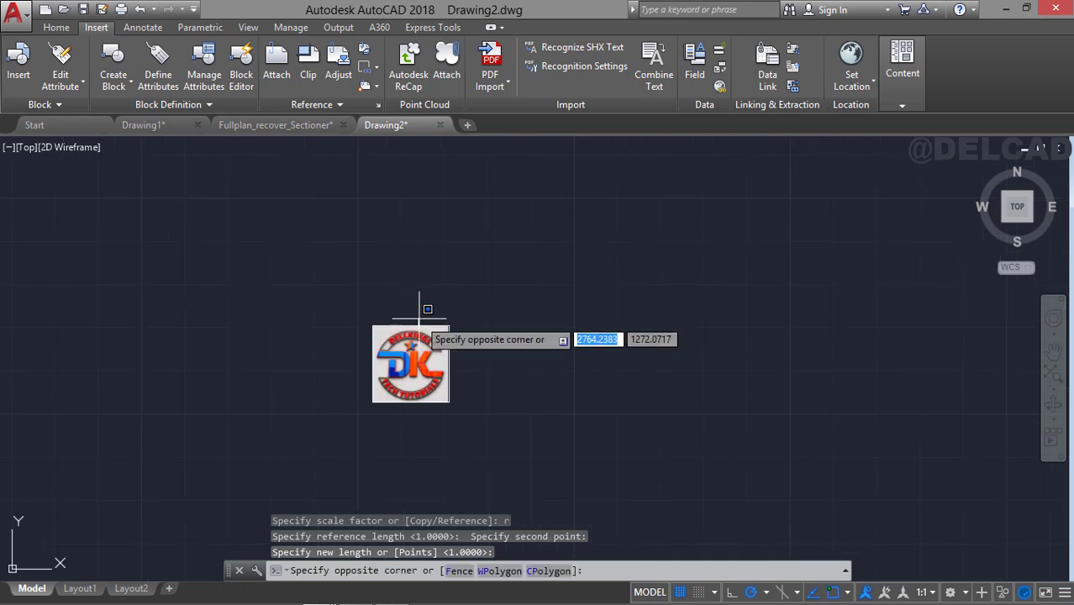
click(419, 319)
click(419, 325)
scroll(419, 326, up, 4)
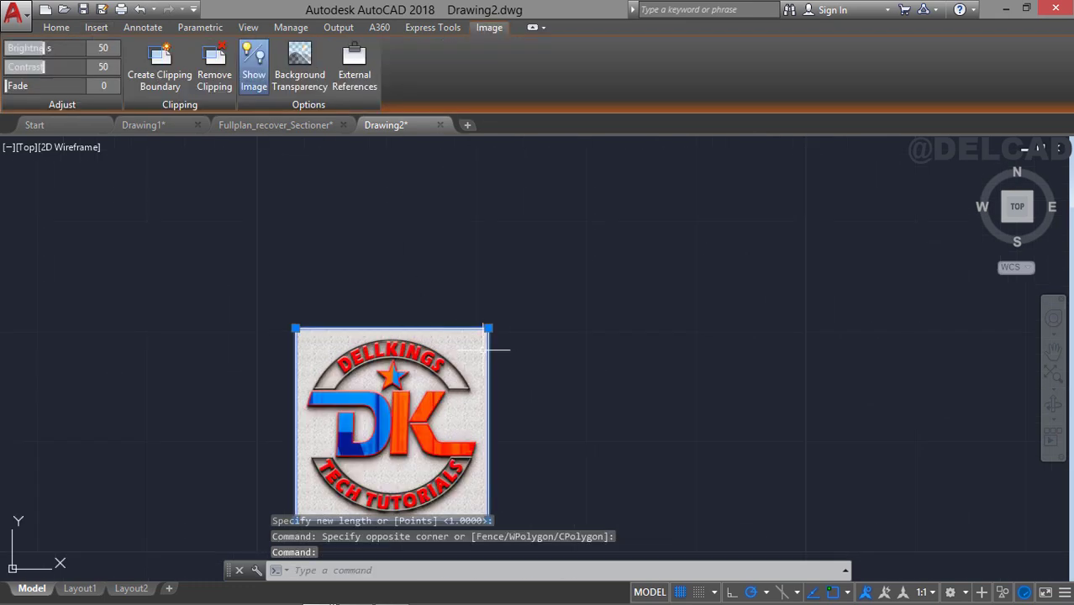
middle_drag(486, 349, 503, 269)
right_click(432, 232)
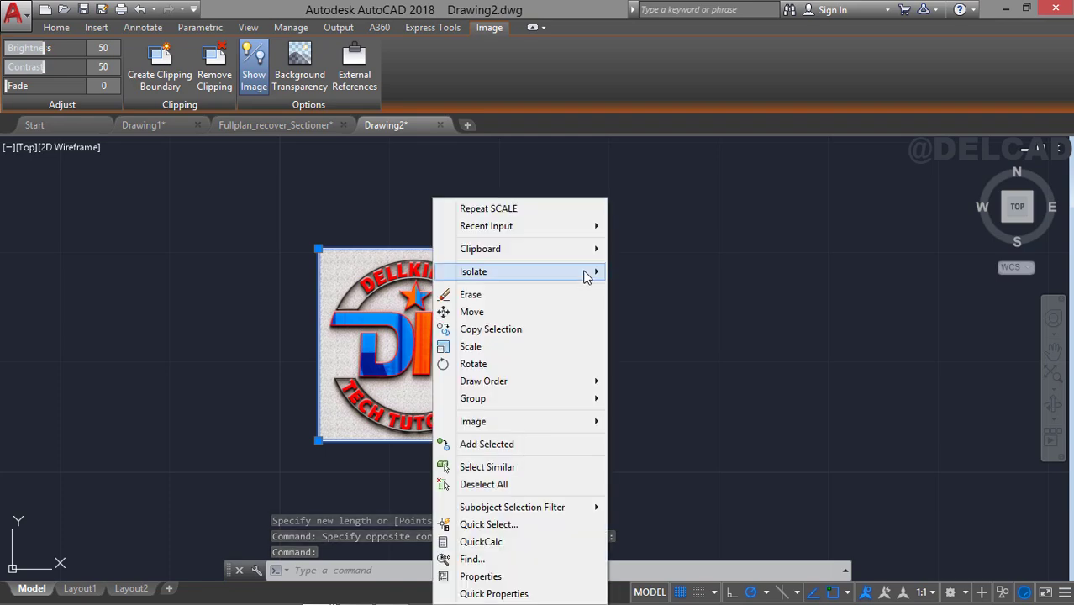
mouse_move(580, 250)
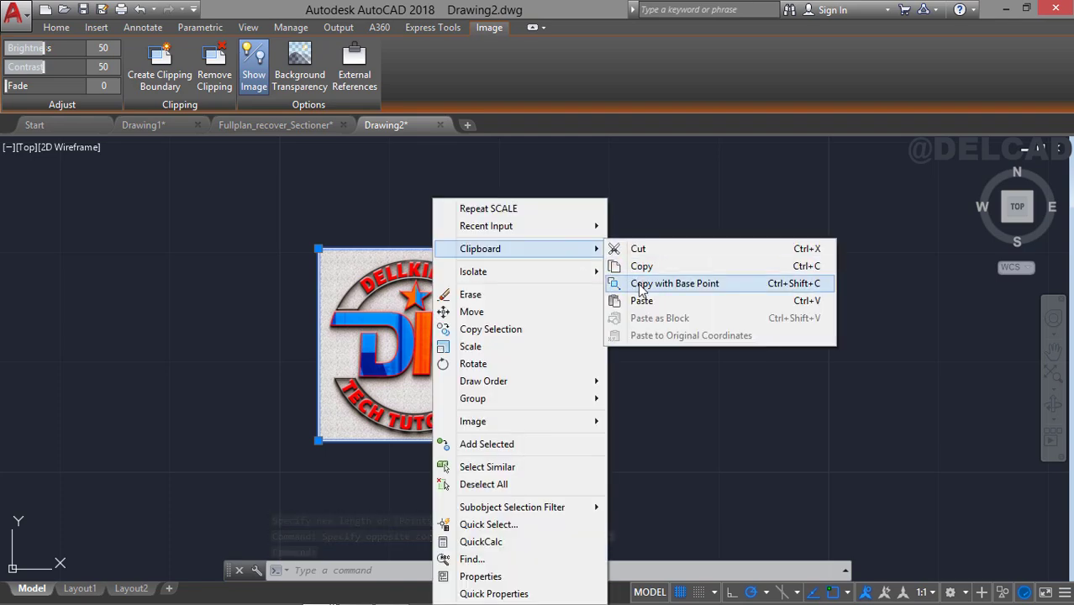
click(664, 283)
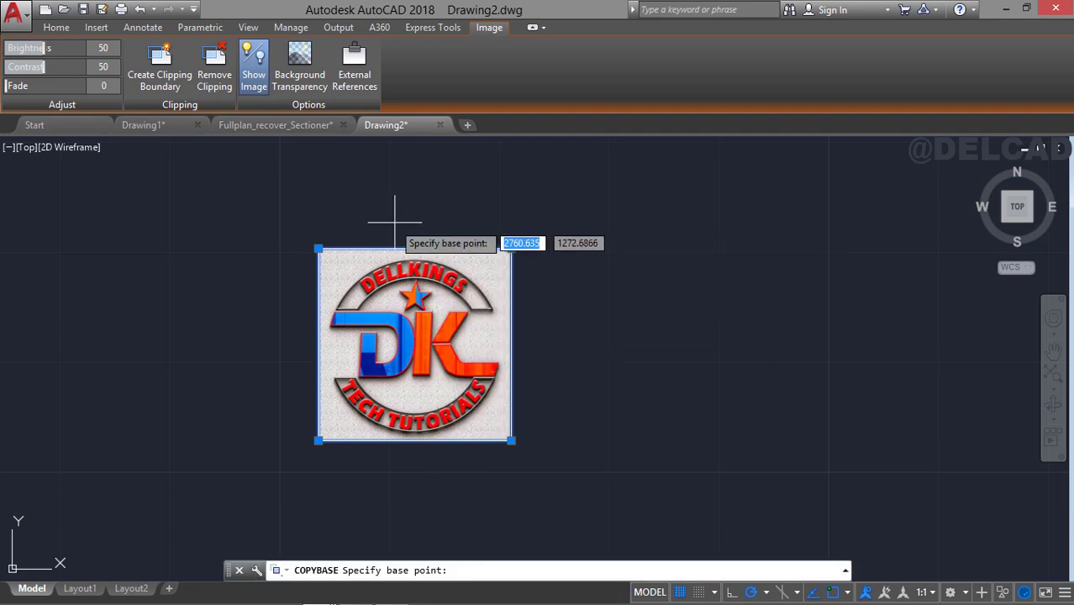
click(317, 249)
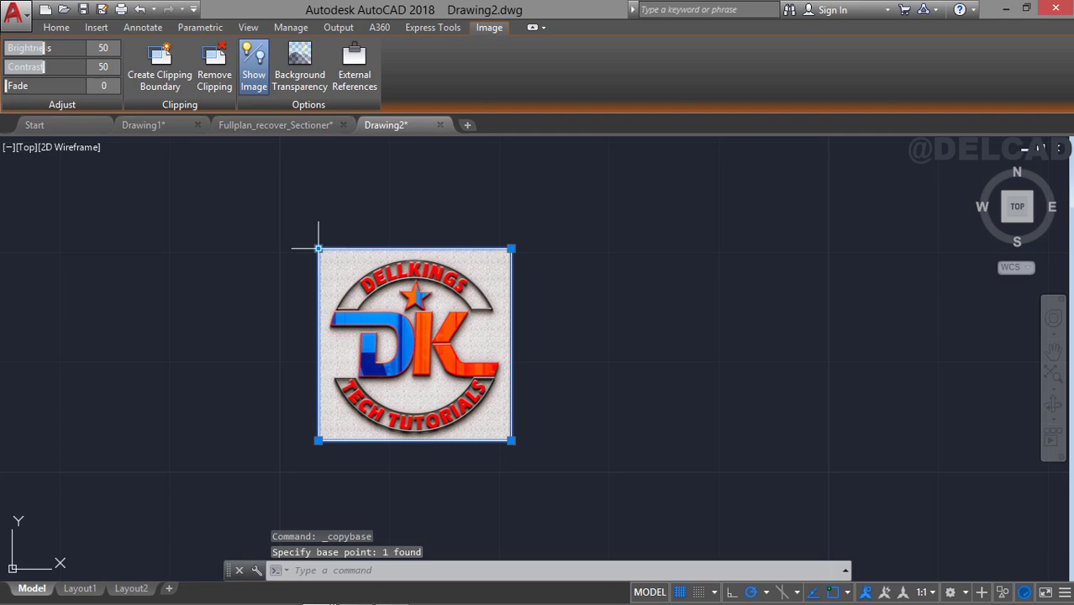
Switch to Drawing1 and paste the logo image in the empty space outside the title block, then select it.
click(168, 125)
mouse_move(612, 367)
middle_down()
mouse_move(606, 210)
mouse_move(565, 261)
mouse_move(523, 185)
middle_up()
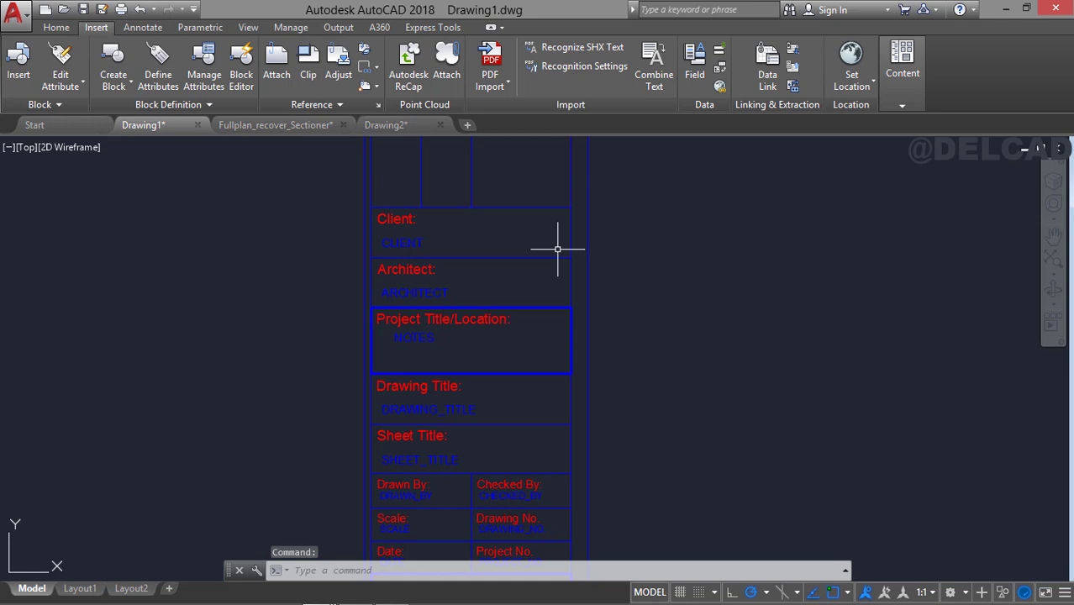
right_click(694, 357)
mouse_move(783, 112)
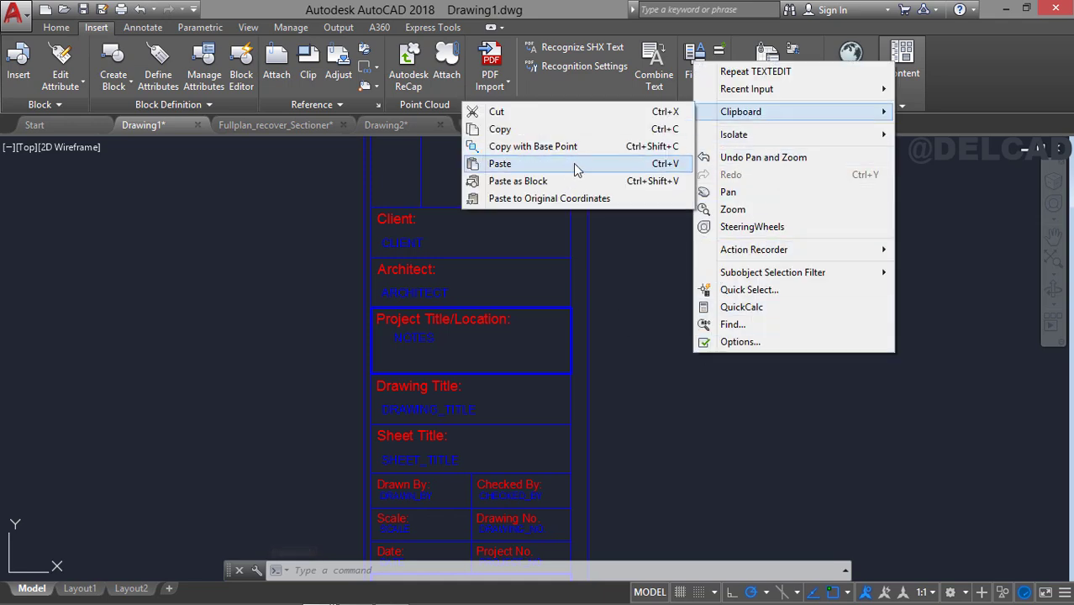
click(576, 166)
middle_drag(728, 328, 752, 207)
click(748, 192)
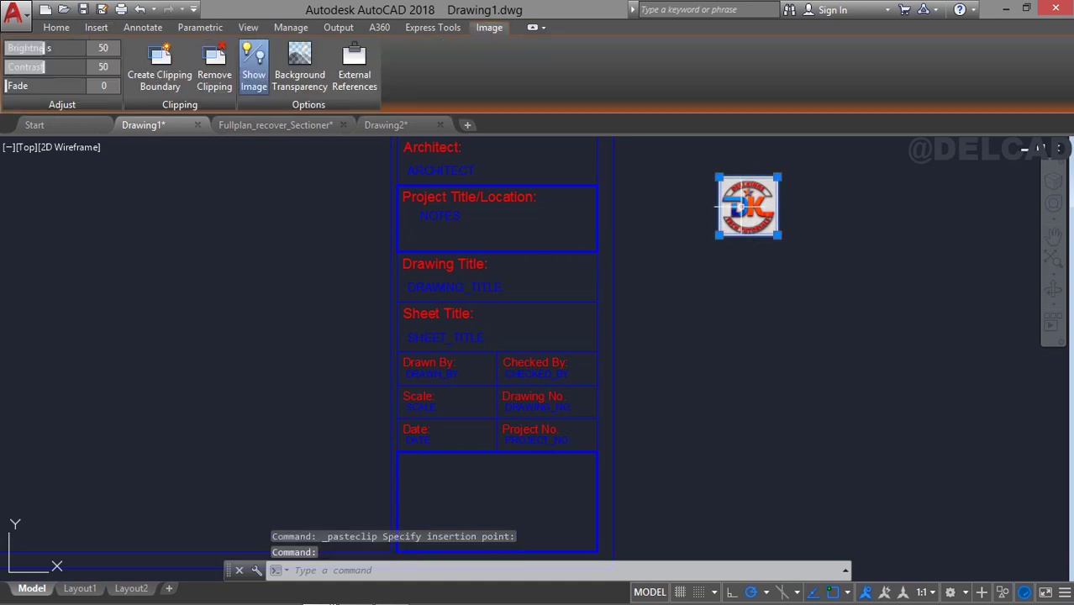
Move the pasted logo down so it sits outside the sheet, beside the empty bottom cell of the title block.
key(Return)
click(752, 287)
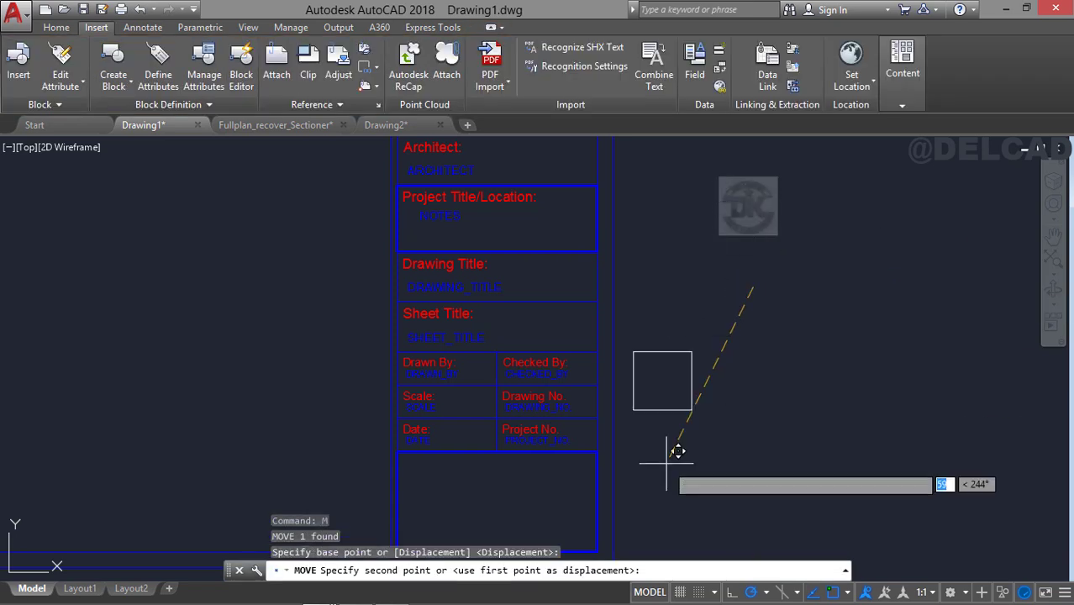
click(707, 525)
middle_drag(708, 525, 760, 338)
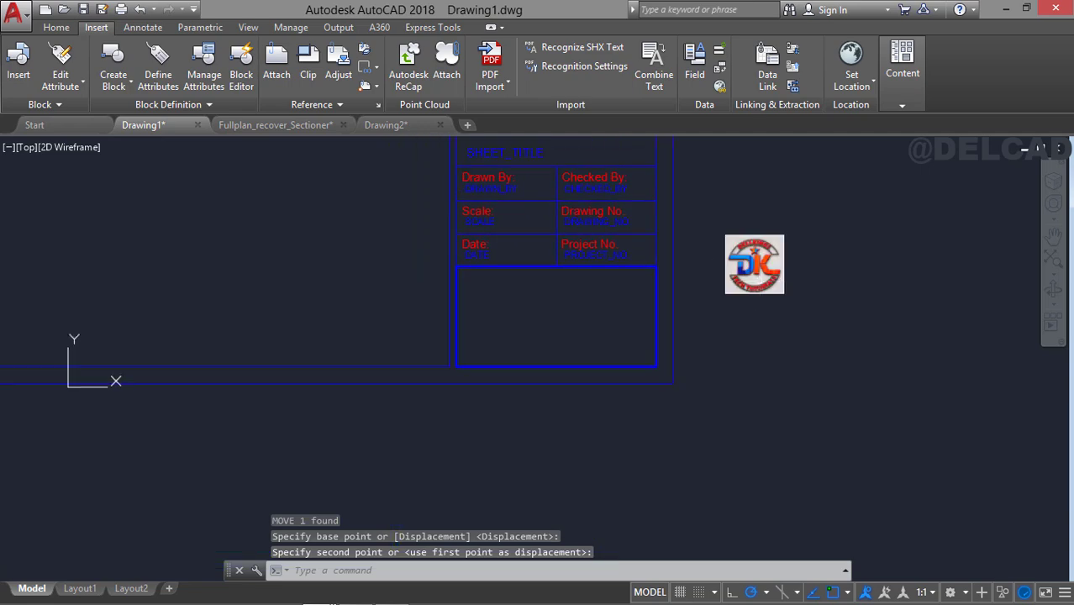
Offset the rectangle of the empty cell below Date and Project No. inward by 1.
scroll(618, 297, up, 2)
scroll(609, 355, down, 1)
scroll(529, 352, up, 3)
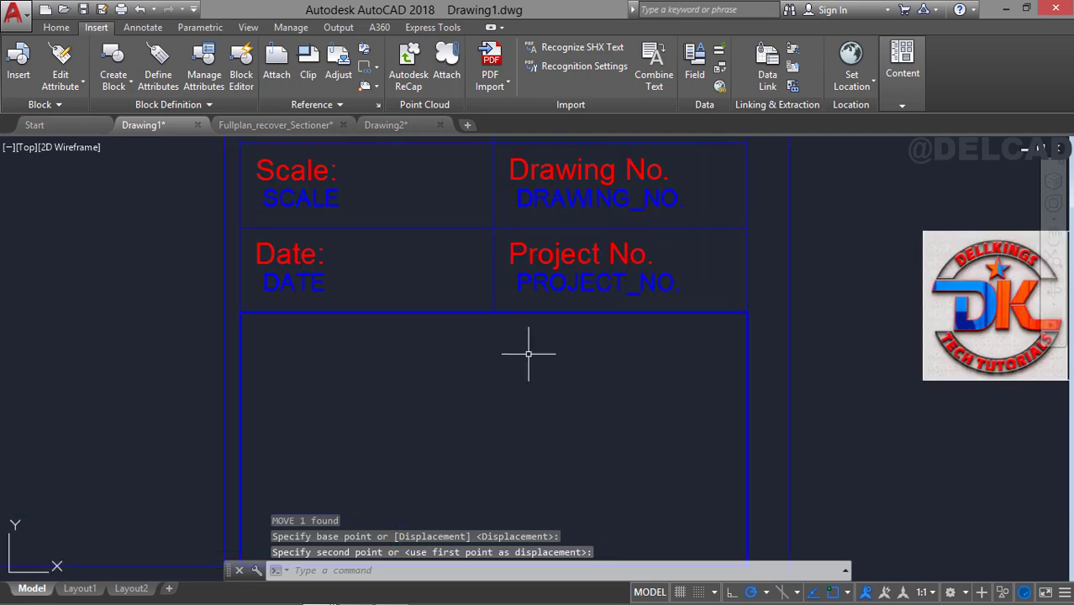
middle_drag(529, 352, 520, 281)
text(o)
key(Return)
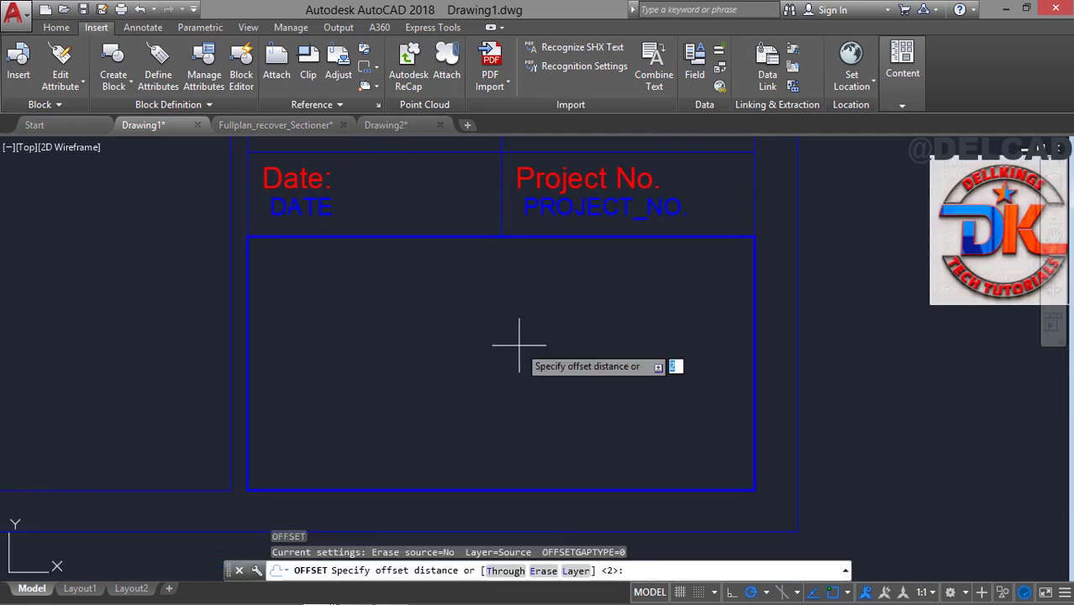
text(1)
key(Return)
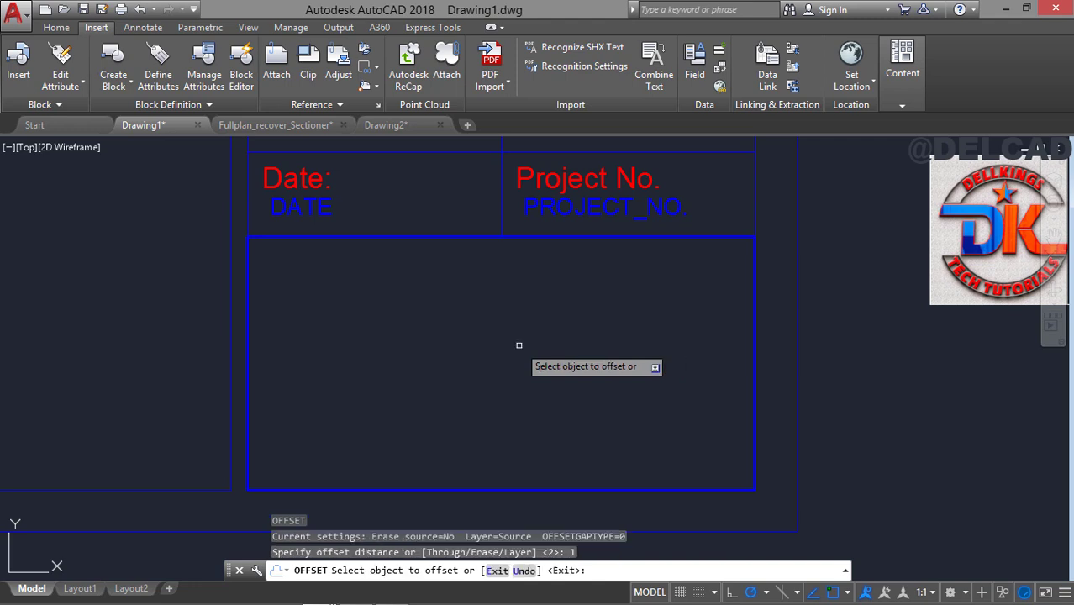
click(565, 237)
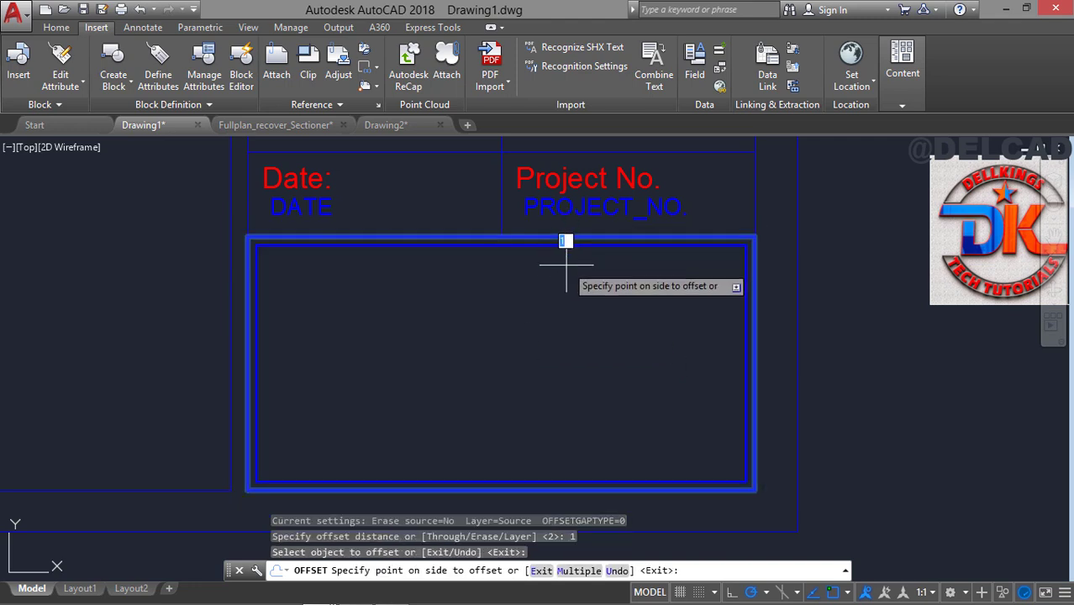
click(563, 277)
key(Escape)
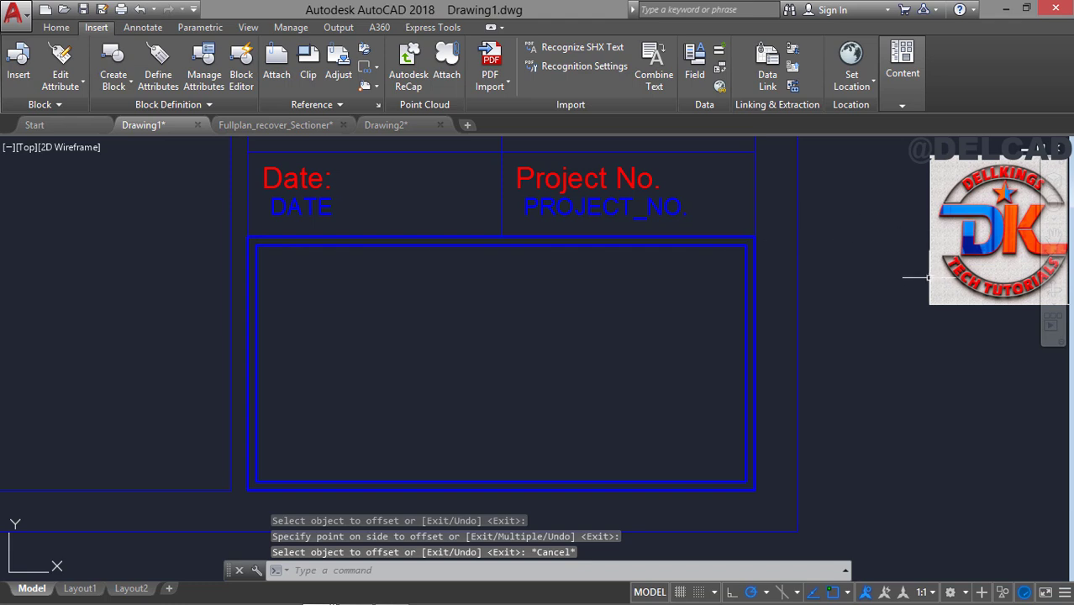
Move the logo image by its lower-left corner onto the lower-left corner of the inner offset rectangle in the bottom cell.
click(934, 271)
click(930, 273)
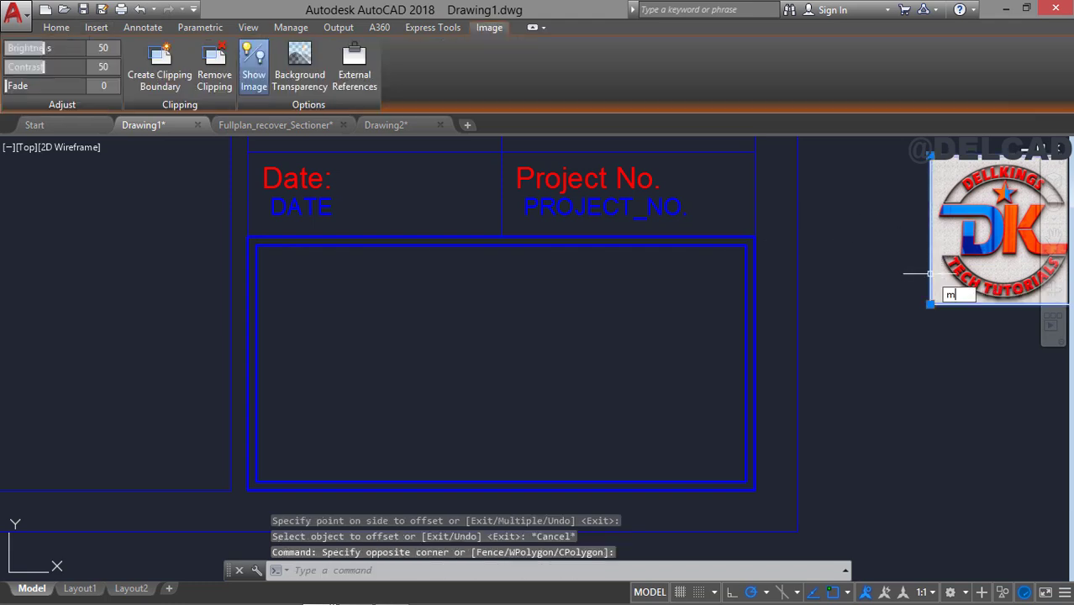
key(Return)
click(930, 304)
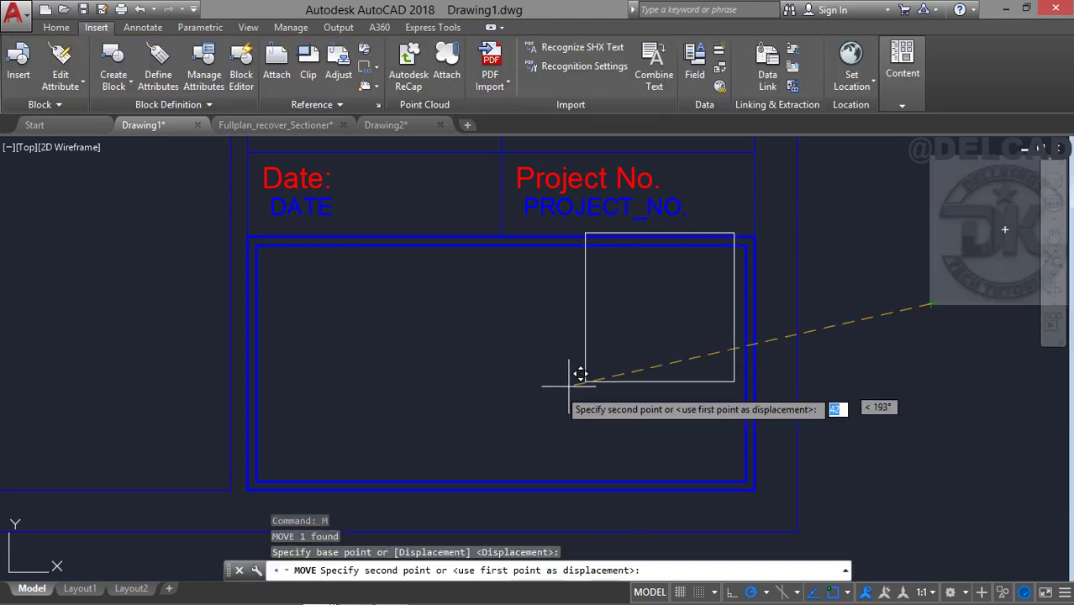
click(267, 471)
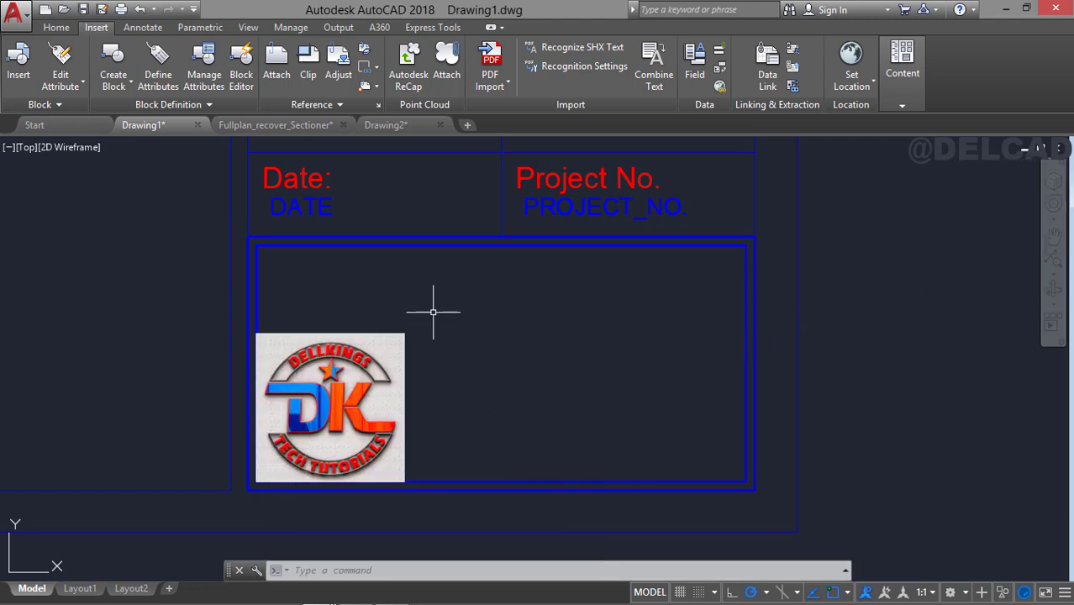
Scale the logo by reference from its lower-left corner so its height matches that of the inner offset rectangle.
click(404, 346)
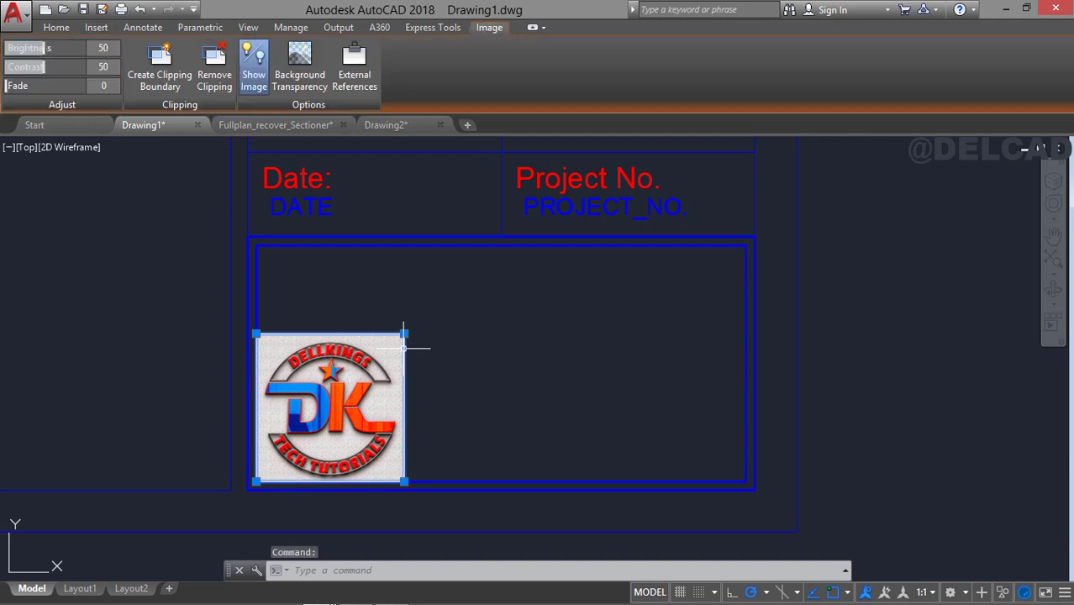
text(sc)
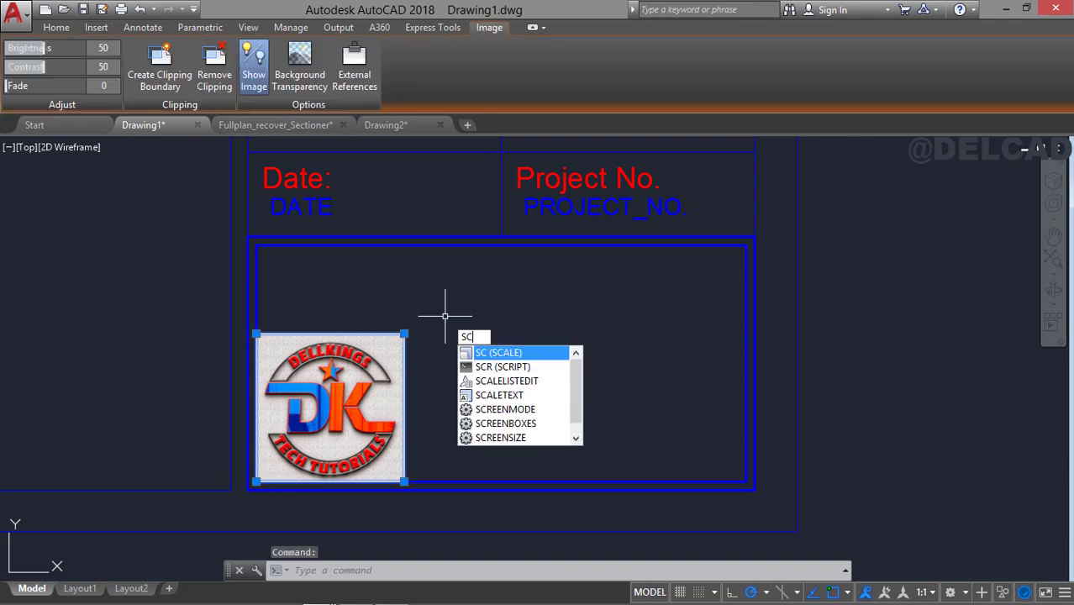
key(Return)
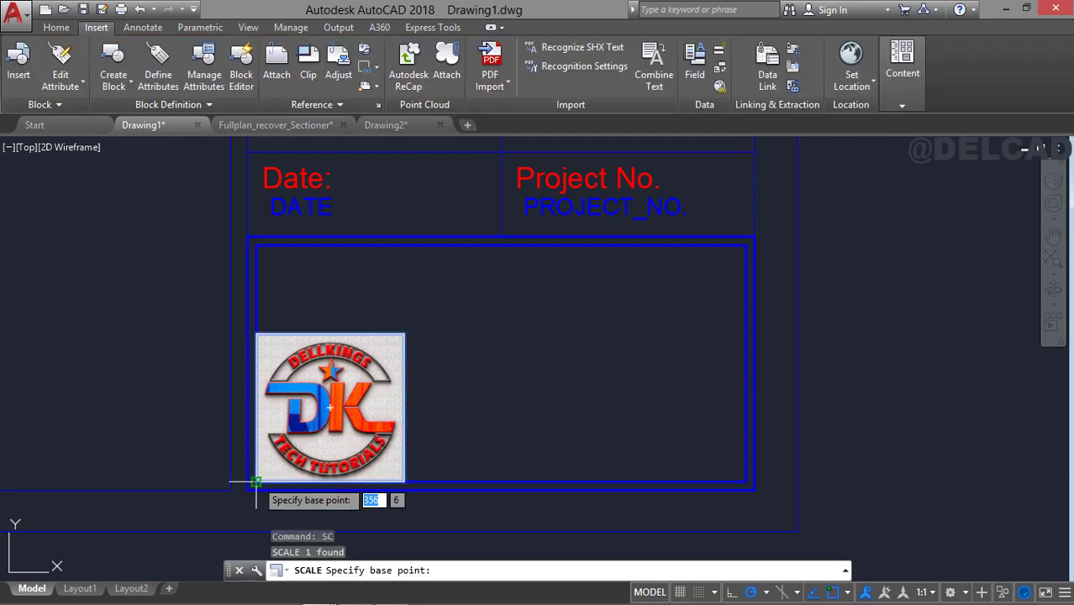
click(256, 480)
text(r)
key(Return)
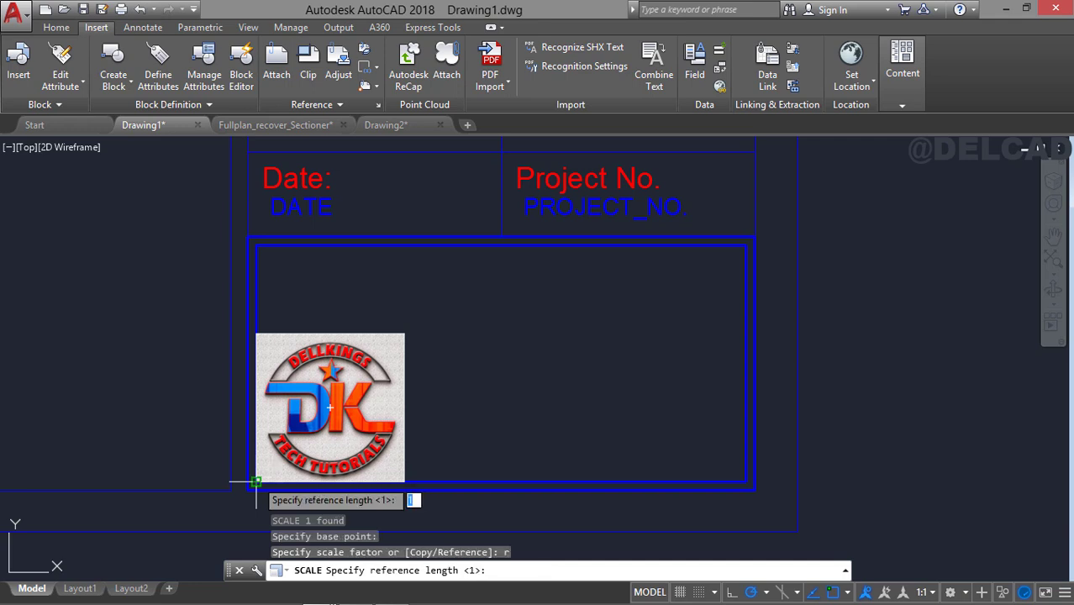
click(255, 482)
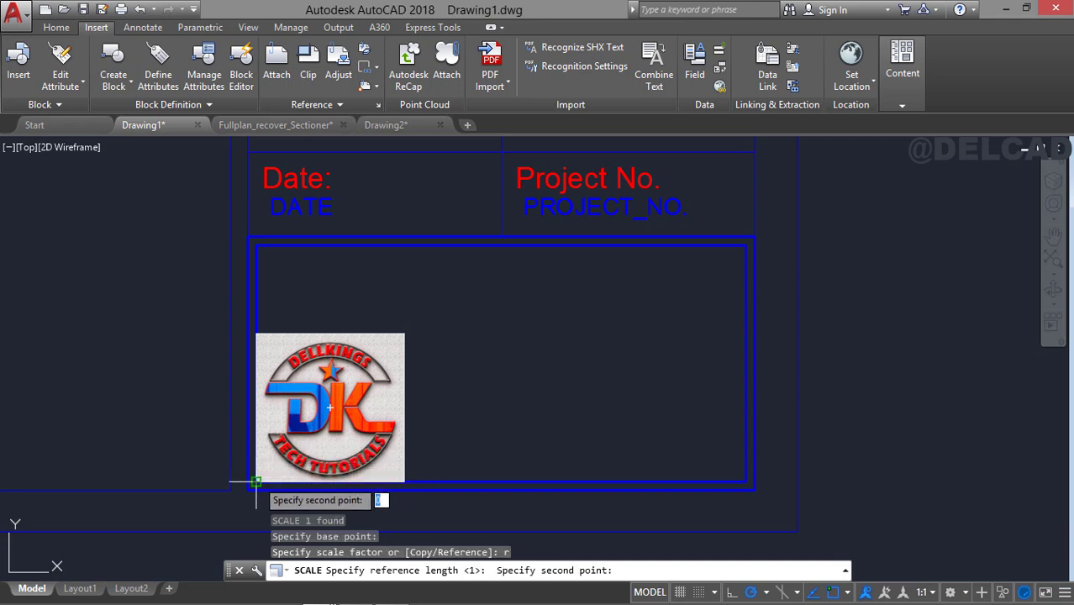
click(255, 334)
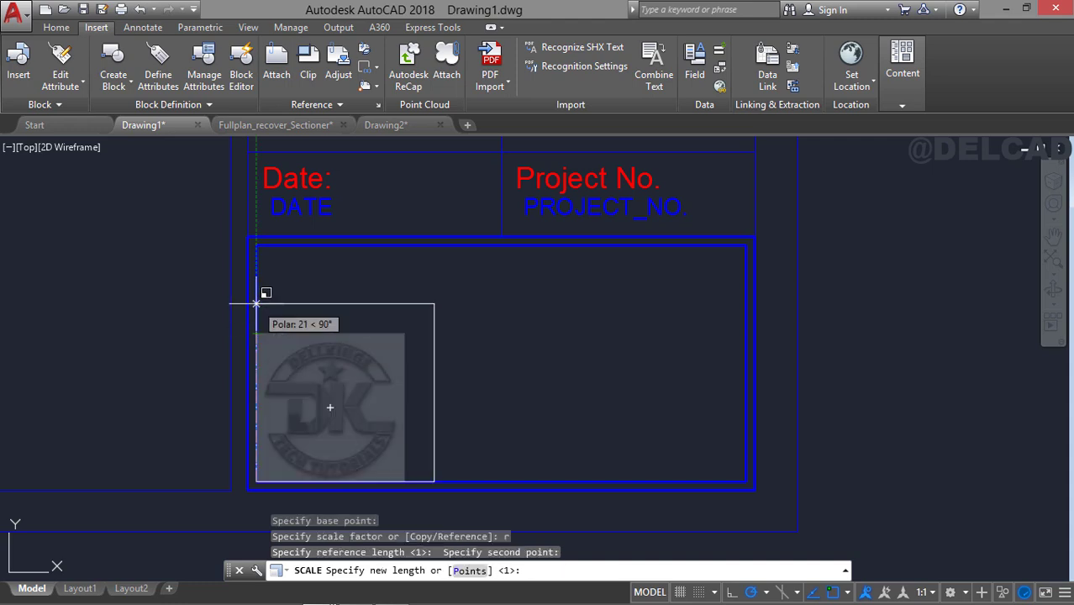
click(257, 244)
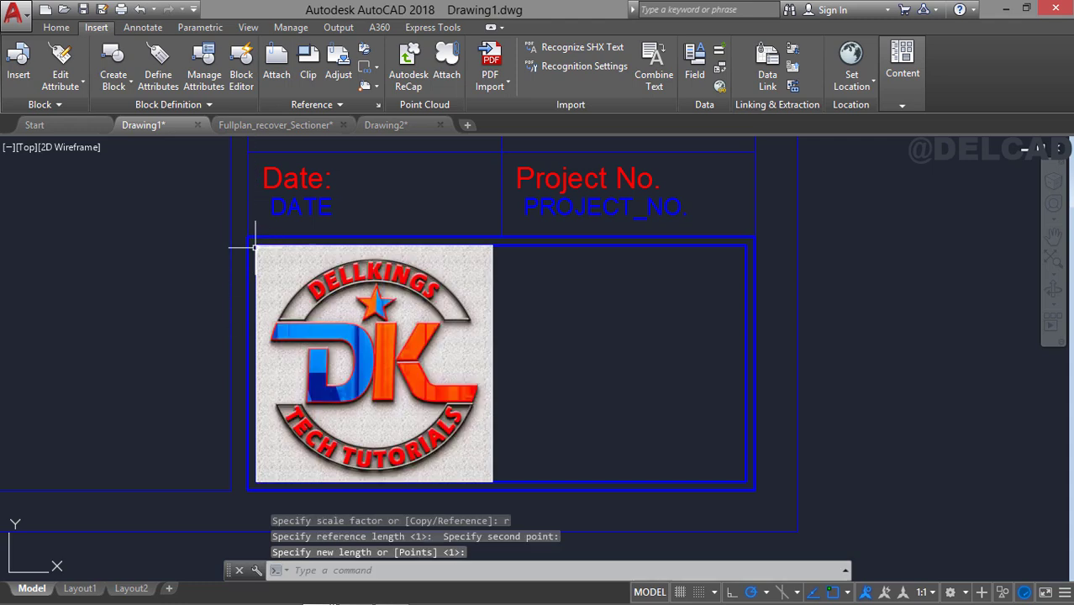
Erase the inner offset rectangle around the logo in the bottom cell.
click(553, 244)
key(Delete)
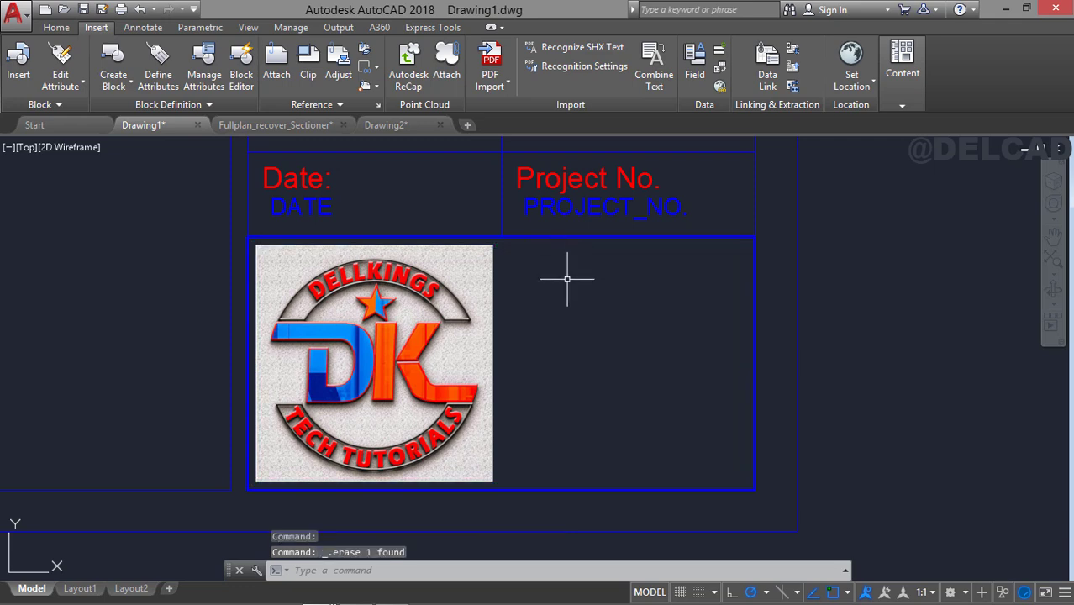
scroll(454, 332, down, 3)
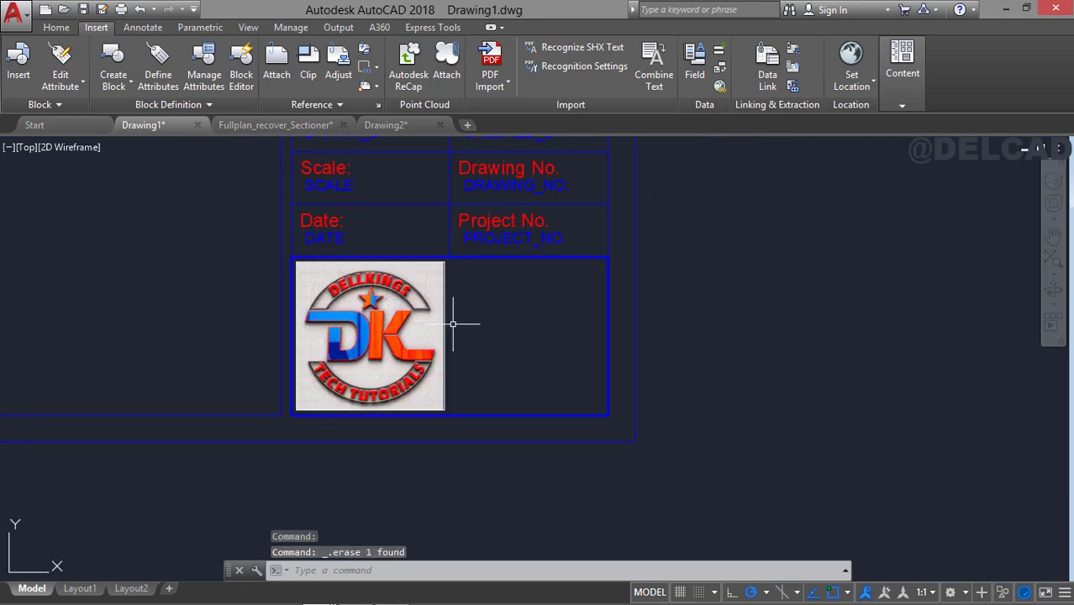
scroll(505, 375, down, 2)
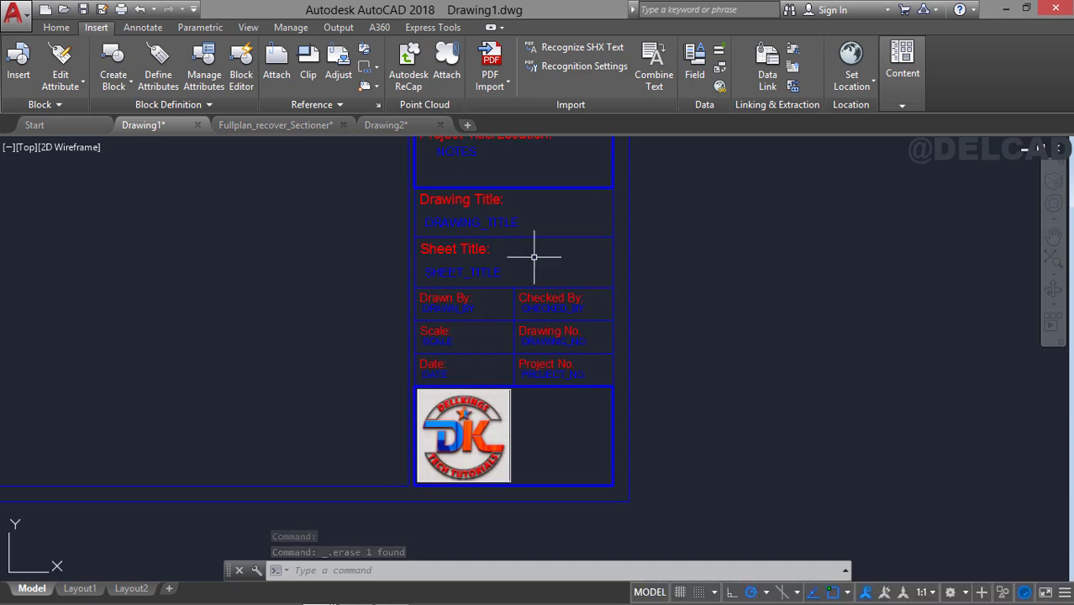
Switch to the Fullplan_recover_Sectioner drawing and open the multiline text of its title block's NOTES attribute for editing.
middle_drag(532, 254, 539, 365)
middle_drag(521, 236, 529, 375)
mouse_move(515, 223)
middle_down()
mouse_move(524, 420)
mouse_move(512, 334)
middle_up()
middle_drag(509, 159, 519, 219)
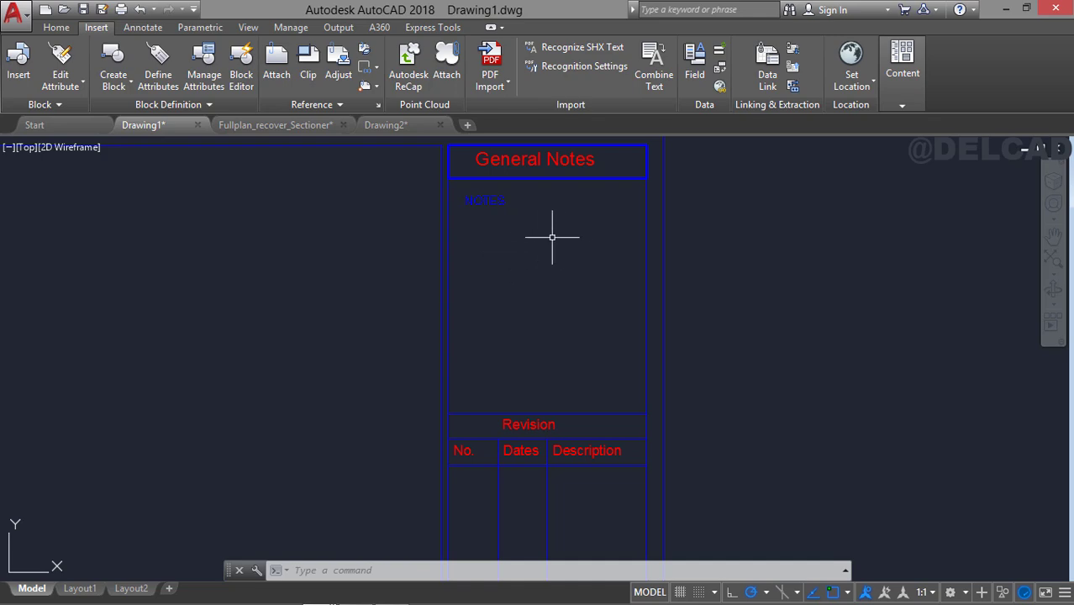
click(263, 125)
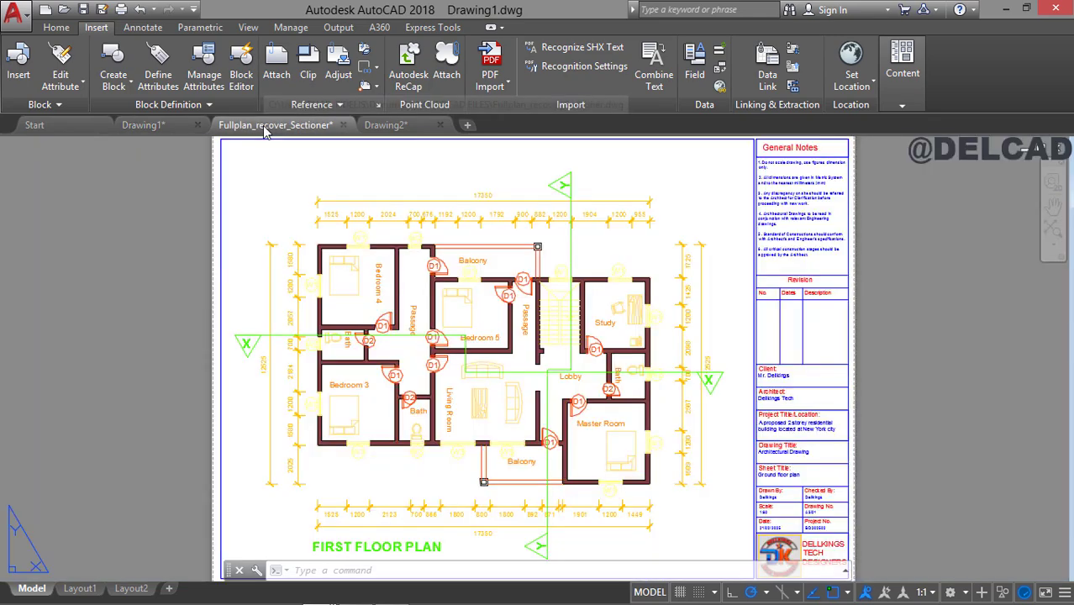
scroll(776, 238, up, 4)
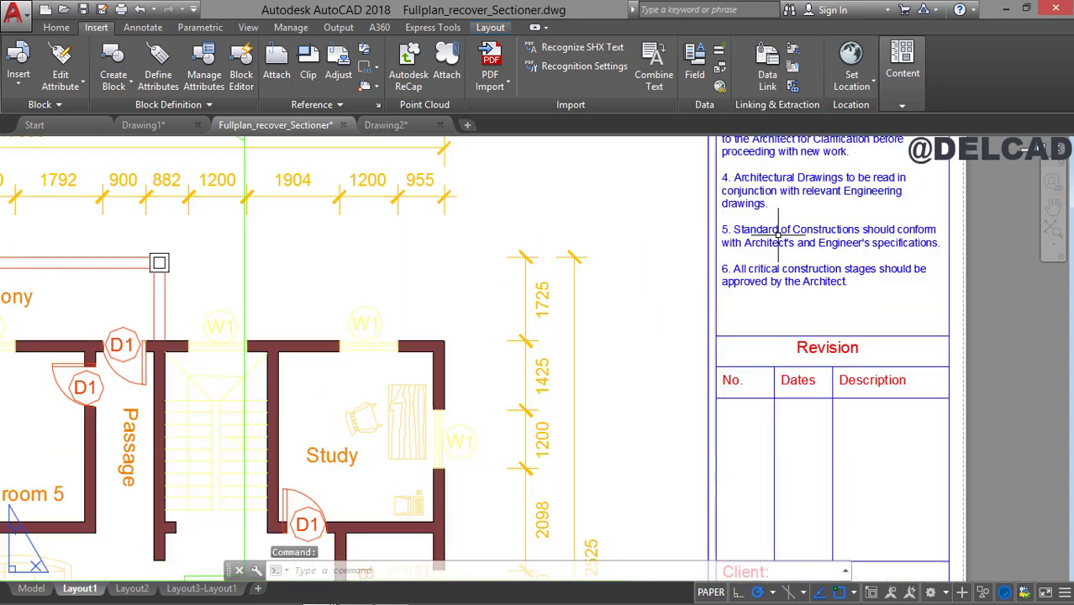
mouse_move(776, 236)
middle_down()
mouse_move(631, 287)
mouse_move(637, 443)
middle_up()
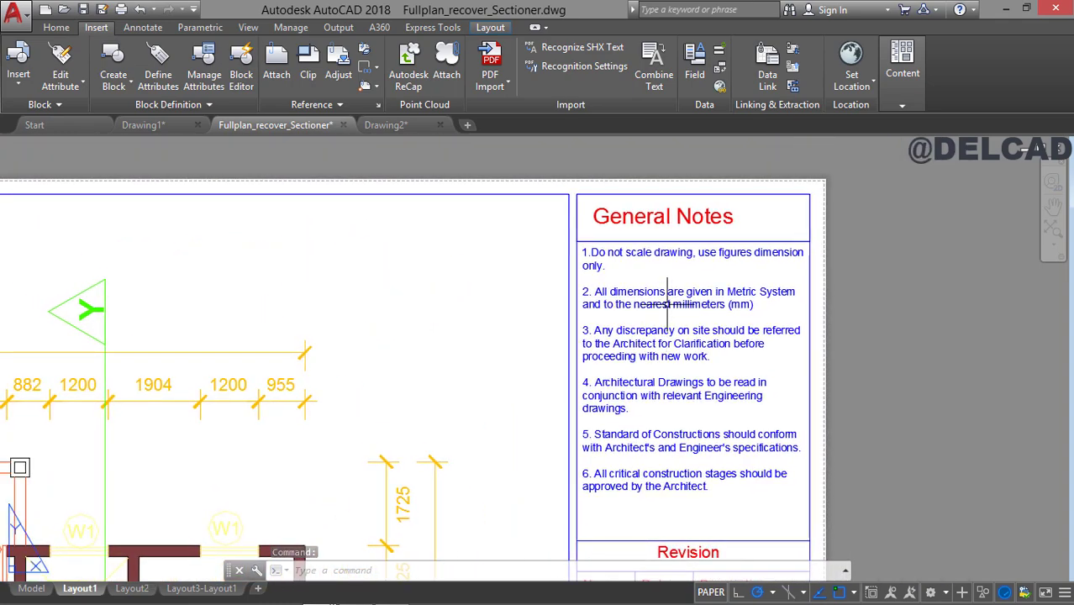
click(667, 303)
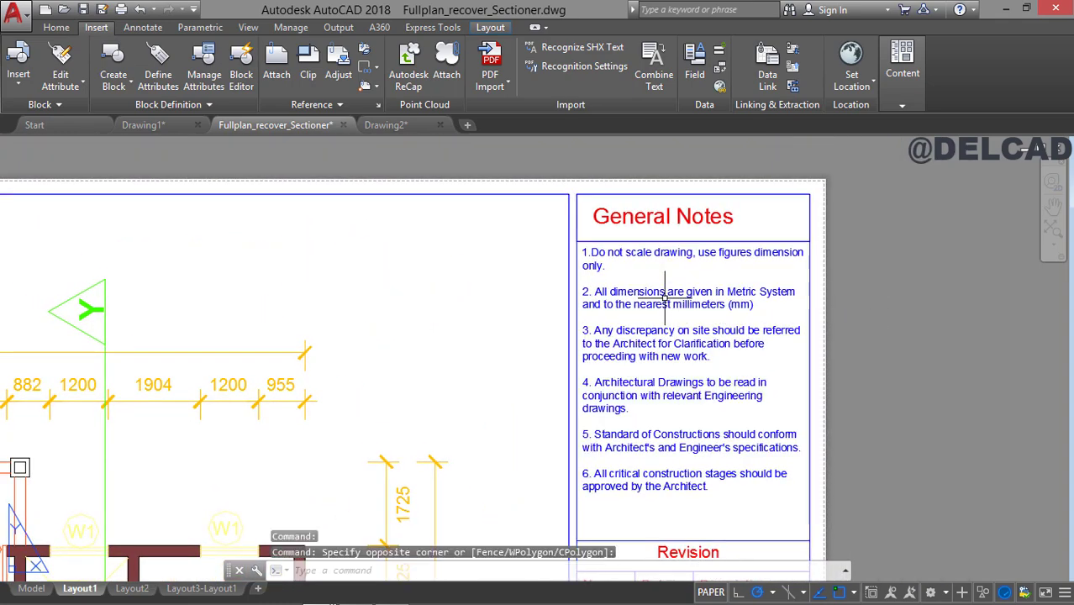
double_click(665, 292)
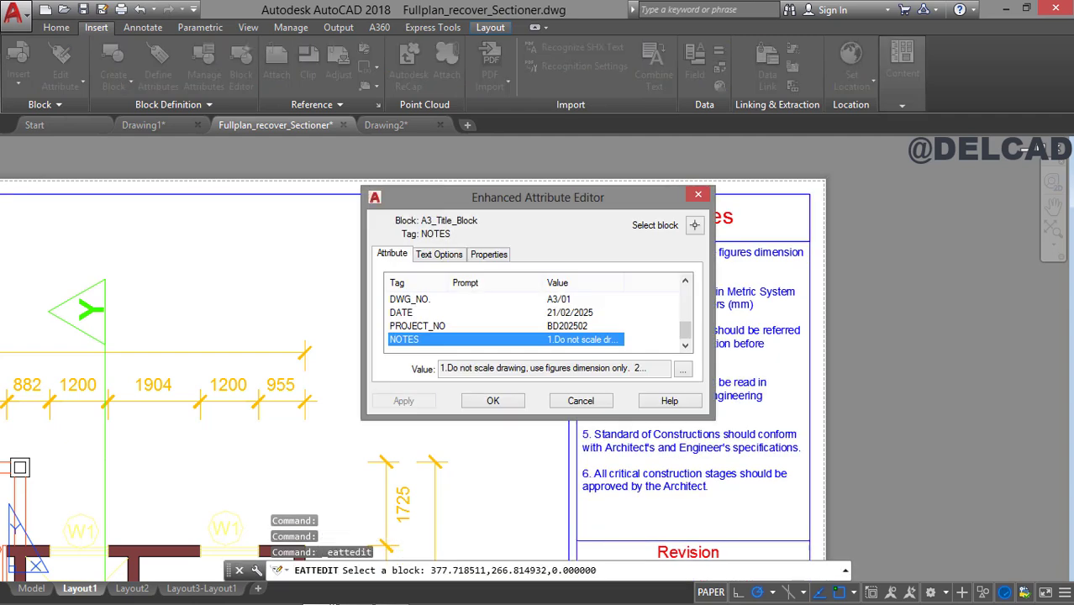
click(682, 369)
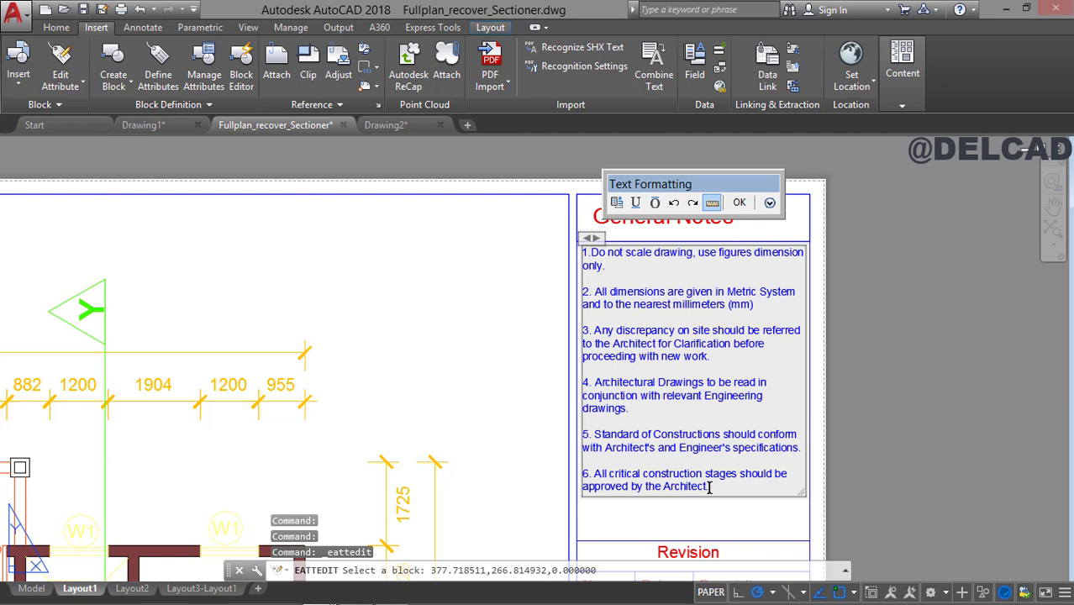
Copy the full text of general notes 1 to 6 and close the attribute editor.
drag(709, 487, 708, 475)
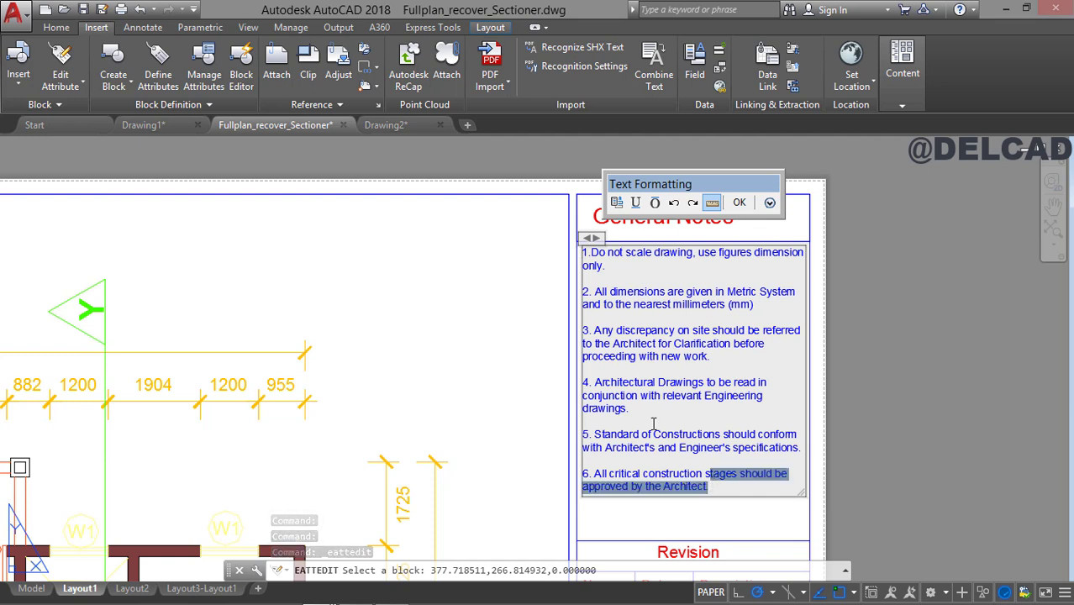
click(714, 487)
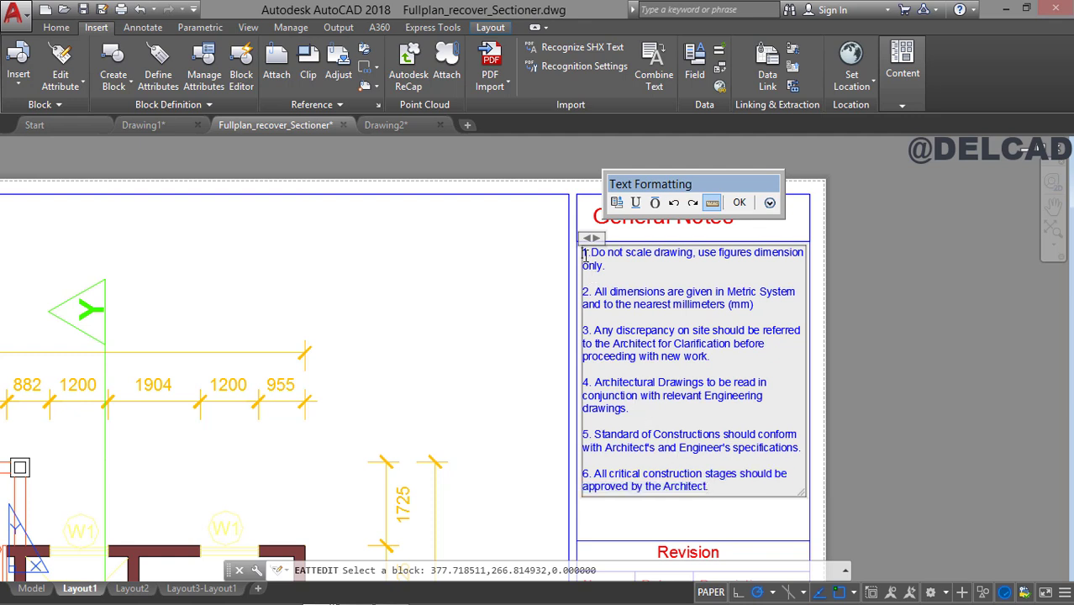
drag(585, 252, 730, 487)
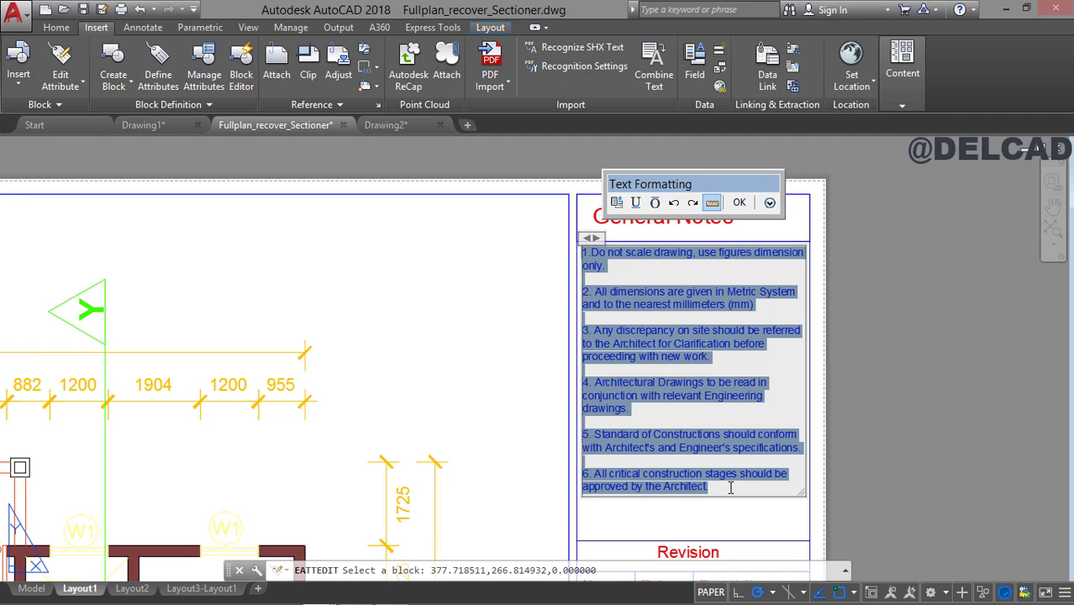
click(738, 206)
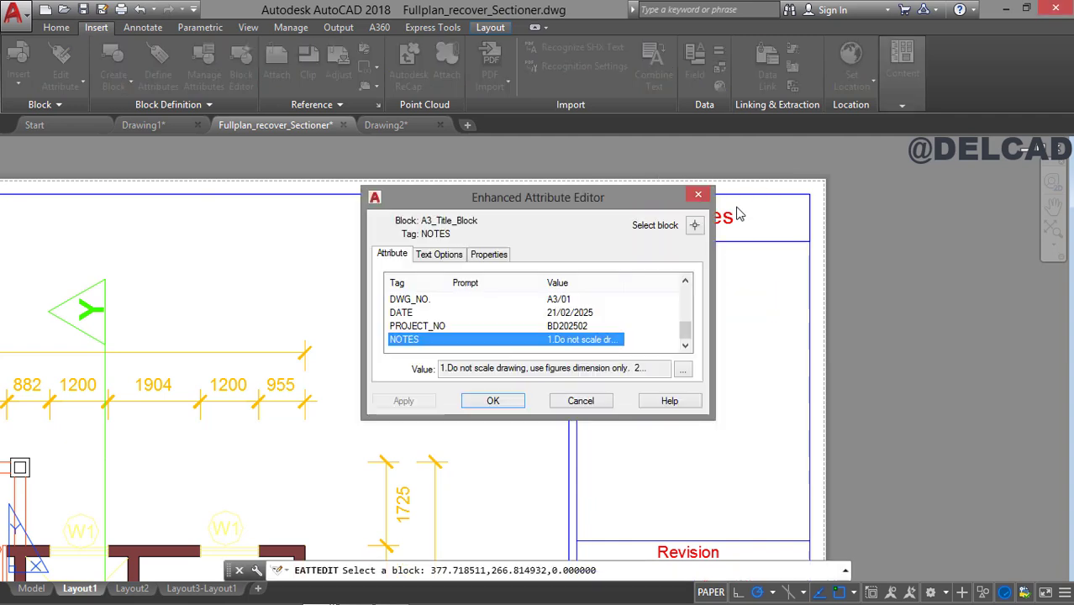
click(492, 402)
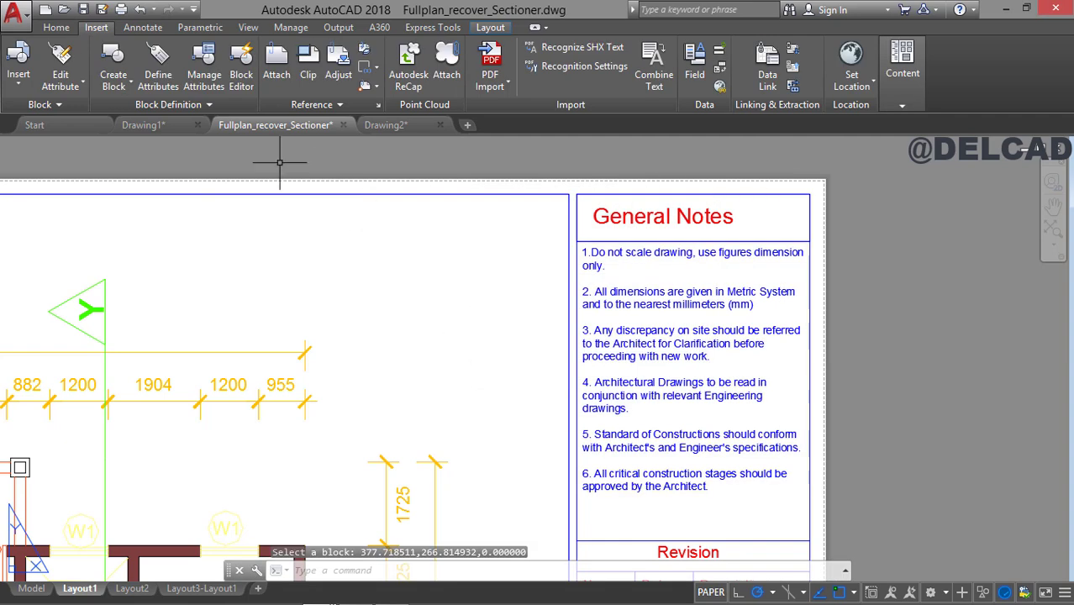
Switch to Drawing1 and replace the default value of the NOTES attribute under General Notes with the copied notes.
click(161, 125)
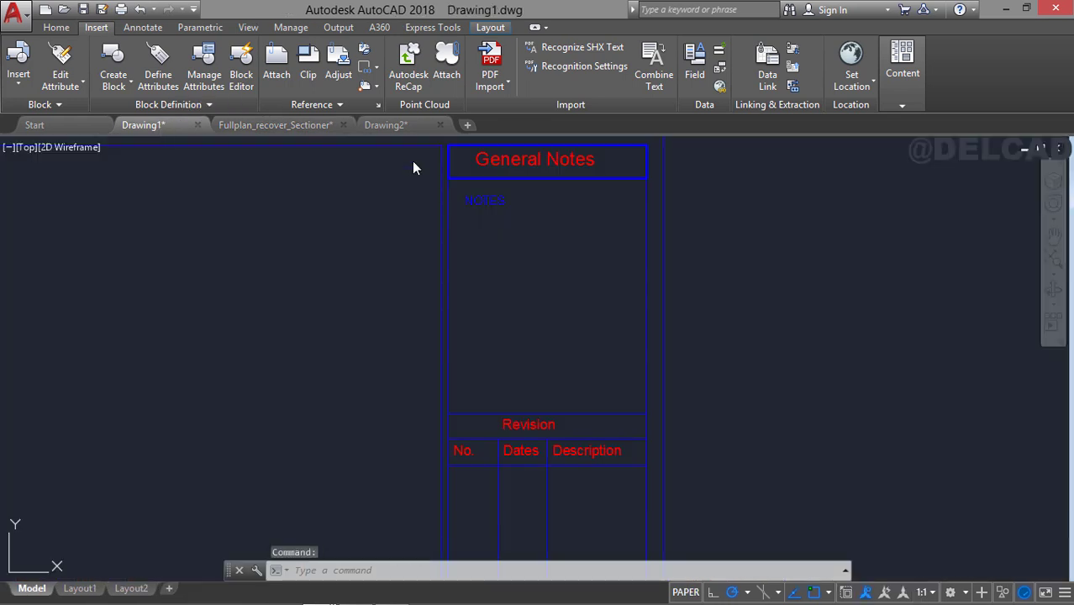
double_click(494, 204)
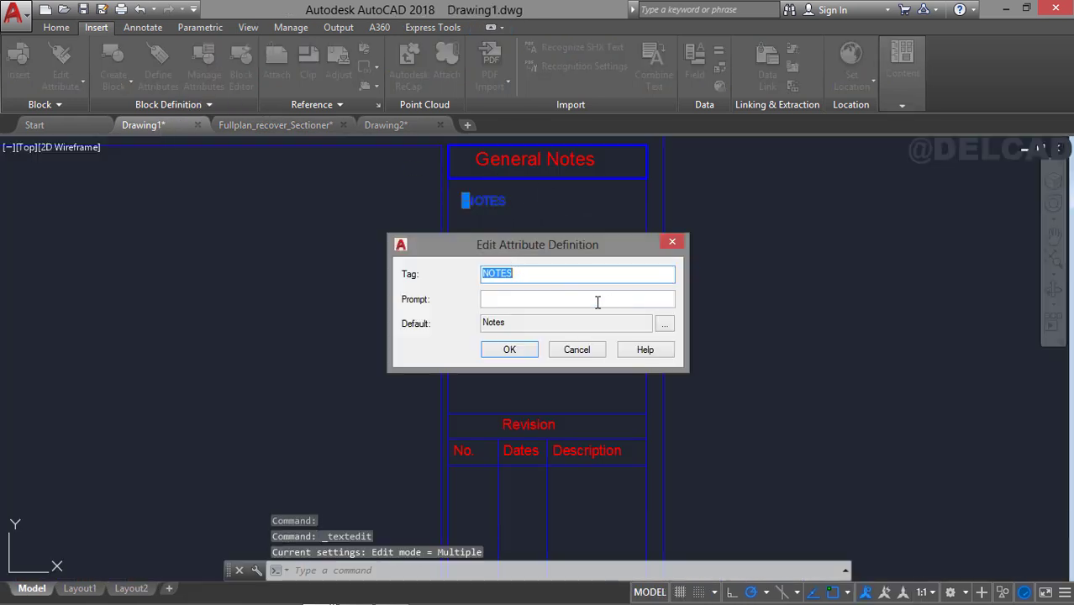
click(664, 324)
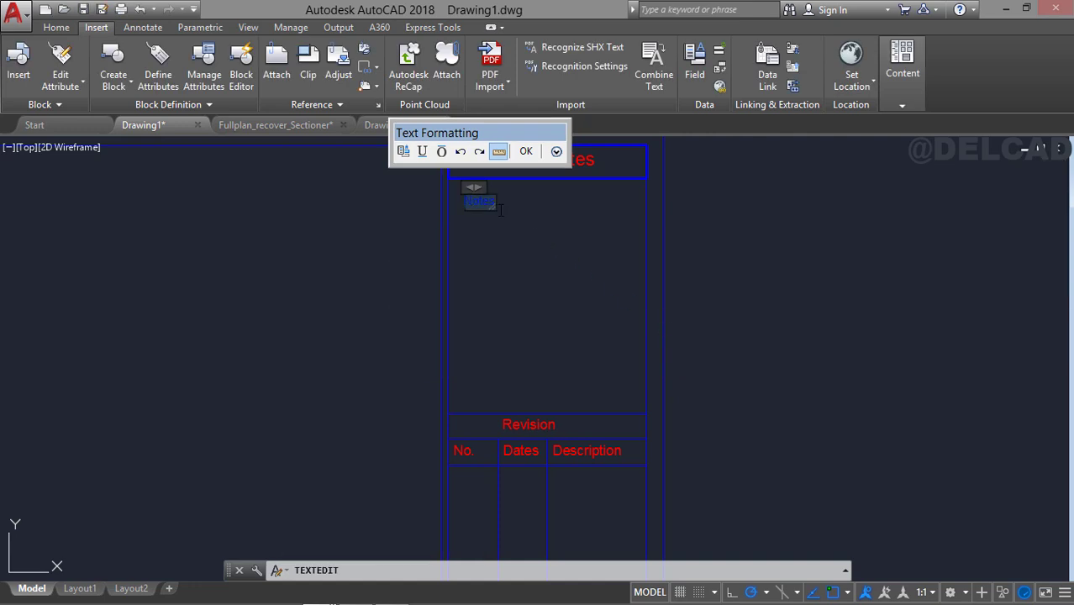
text(1.Do not scale drawing, use figures dimension only.  2. All dimensions are given in Metric System and to the nearest millimeters (mm).  3. Any discrepancy on site should be referred to the Architect for Clarification before proceeding with new work.  4. Architectural Drawings to be read in conjunction with relevant Engineering drawings.  5. Standard of Constructions should conform with Architect's and Engineer's specifications.  6. All critical construction stages should be approved by the Architect.)
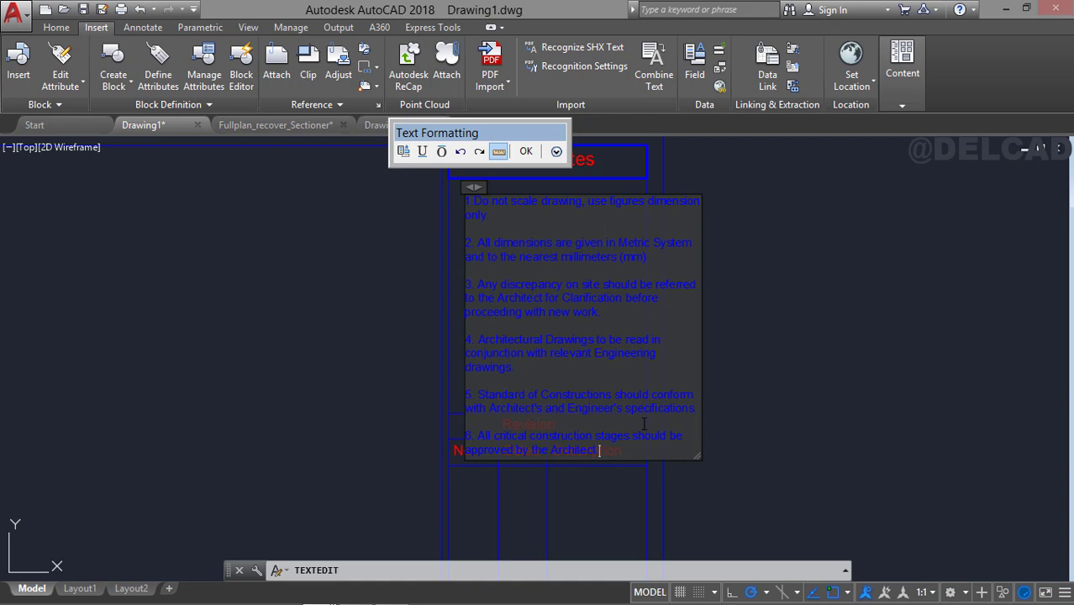
click(527, 152)
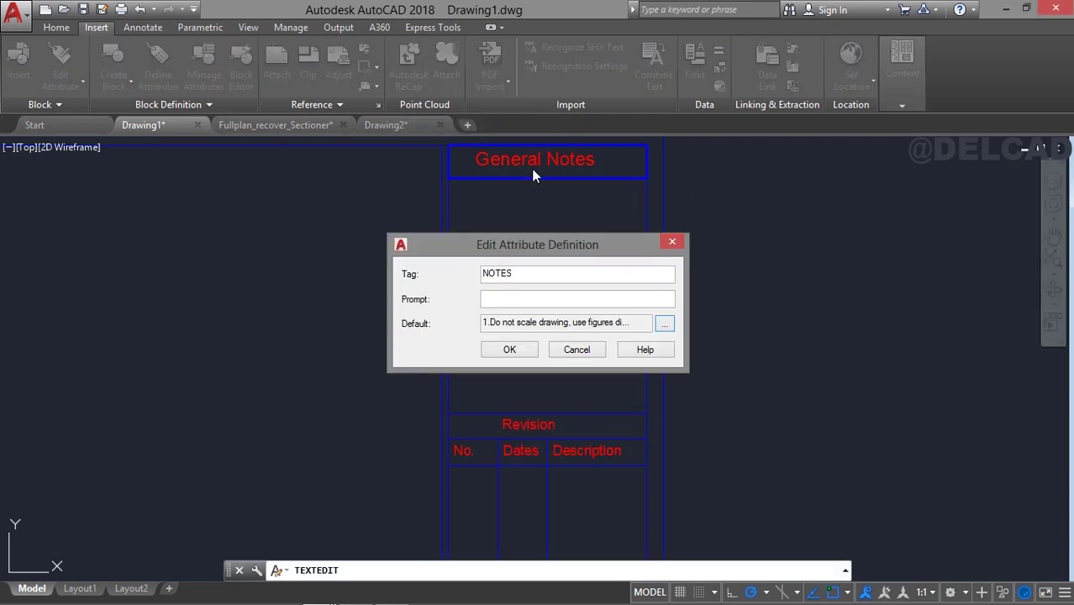
click(509, 350)
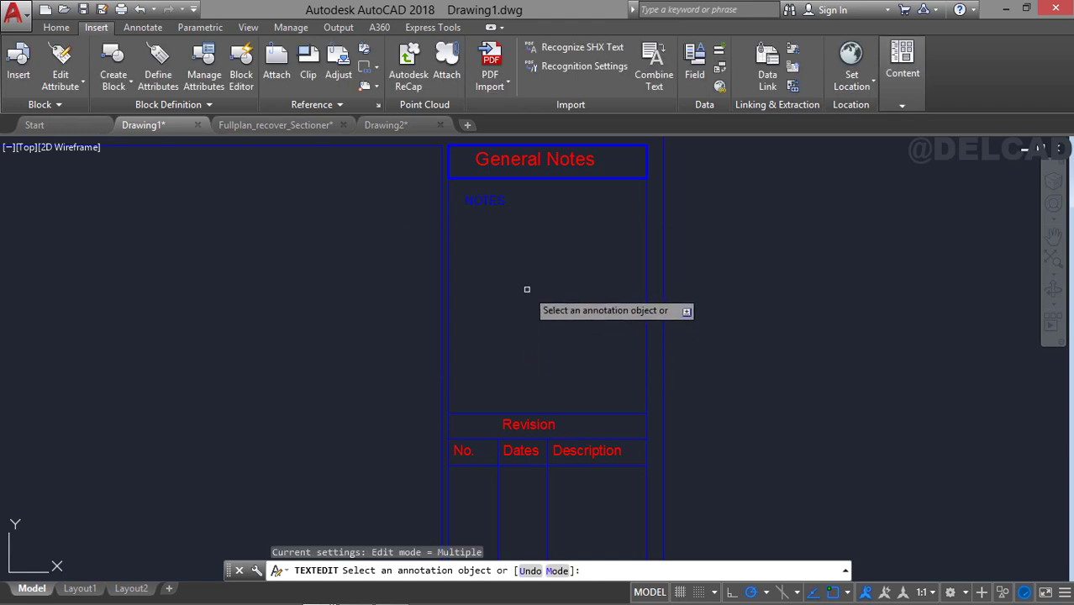
key(Return)
Examine the title block from General Notes down to the logo cell, and the attributes from Client to Sheet Title.
scroll(494, 200, down, 2)
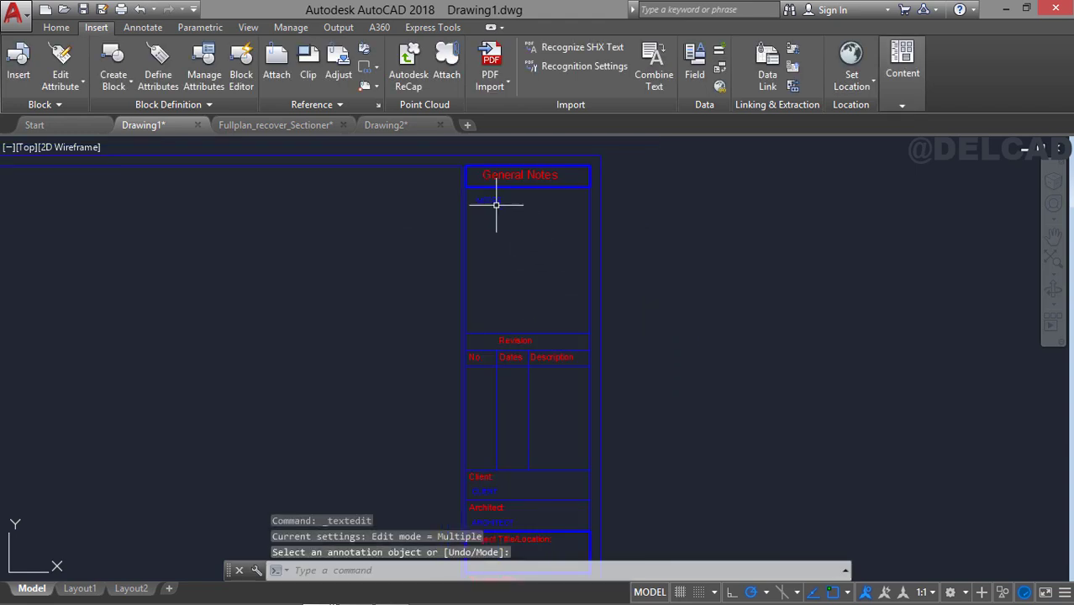
middle_drag(513, 216, 534, 176)
scroll(543, 292, down, 2)
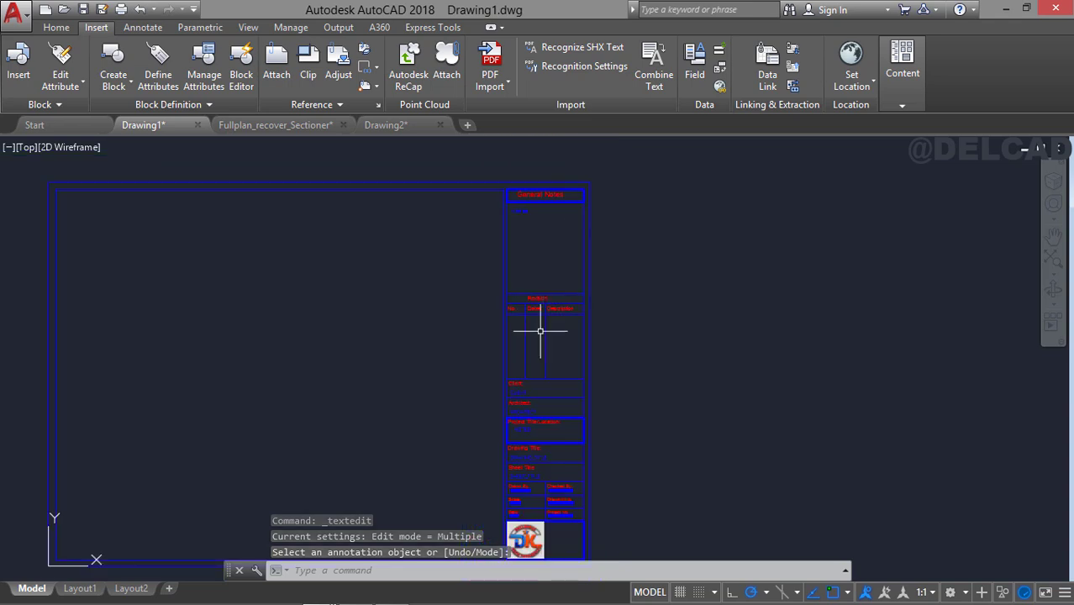
mouse_move(540, 310)
middle_down()
mouse_move(566, 189)
mouse_move(530, 187)
middle_up()
scroll(486, 301, up, 1)
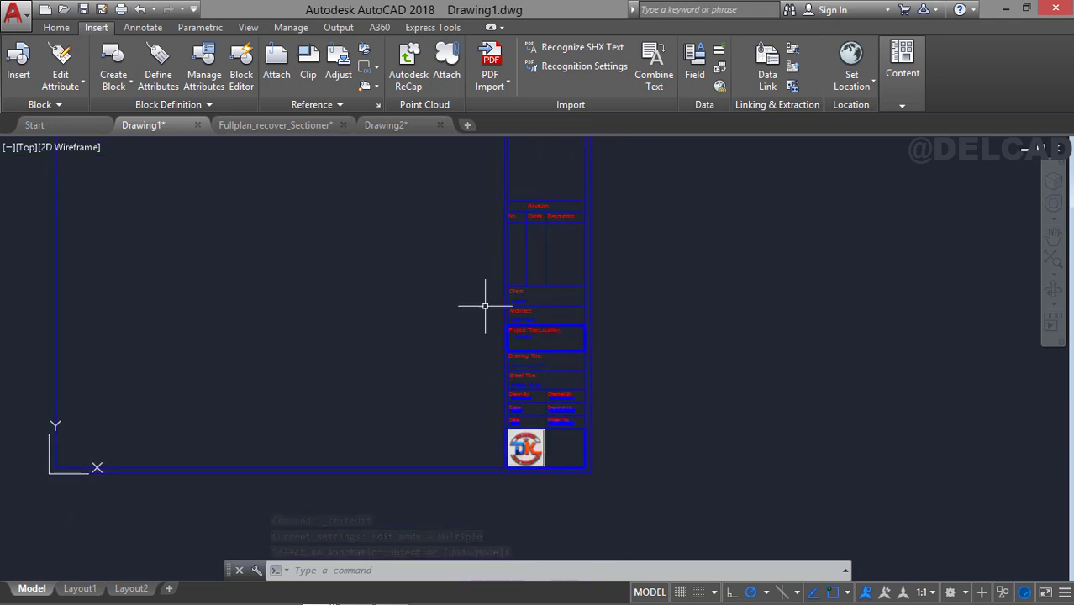
scroll(560, 344, up, 2)
mouse_move(505, 351)
middle_down()
mouse_move(525, 283)
mouse_move(556, 352)
middle_up()
middle_drag(542, 255, 551, 297)
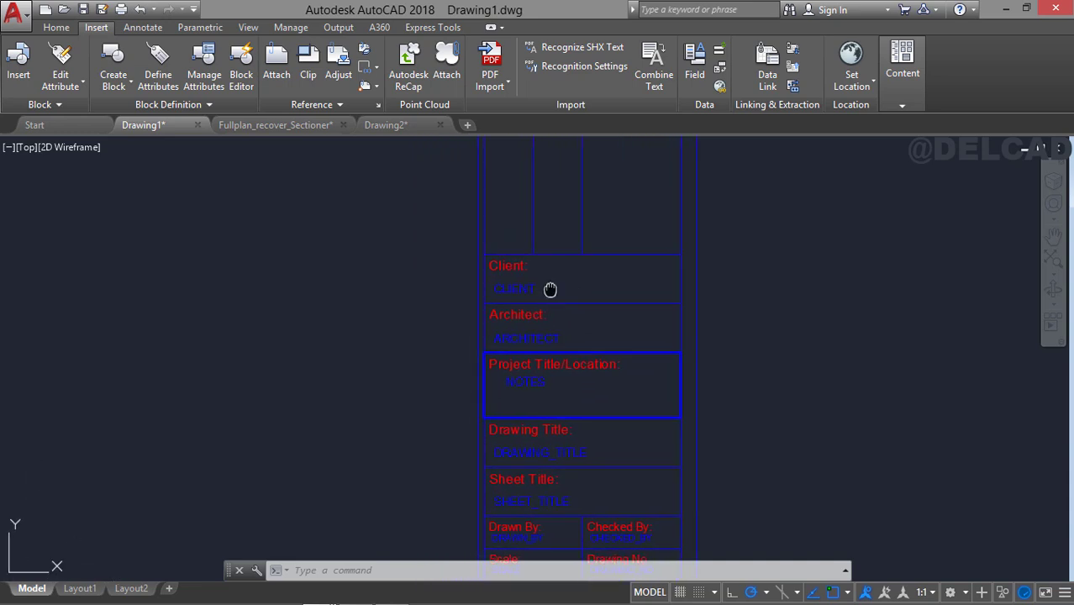
Move the CLIENT and ARCHITECT attributes up and to the left so they sit directly beneath their labels.
scroll(550, 288, up, 2)
click(504, 288)
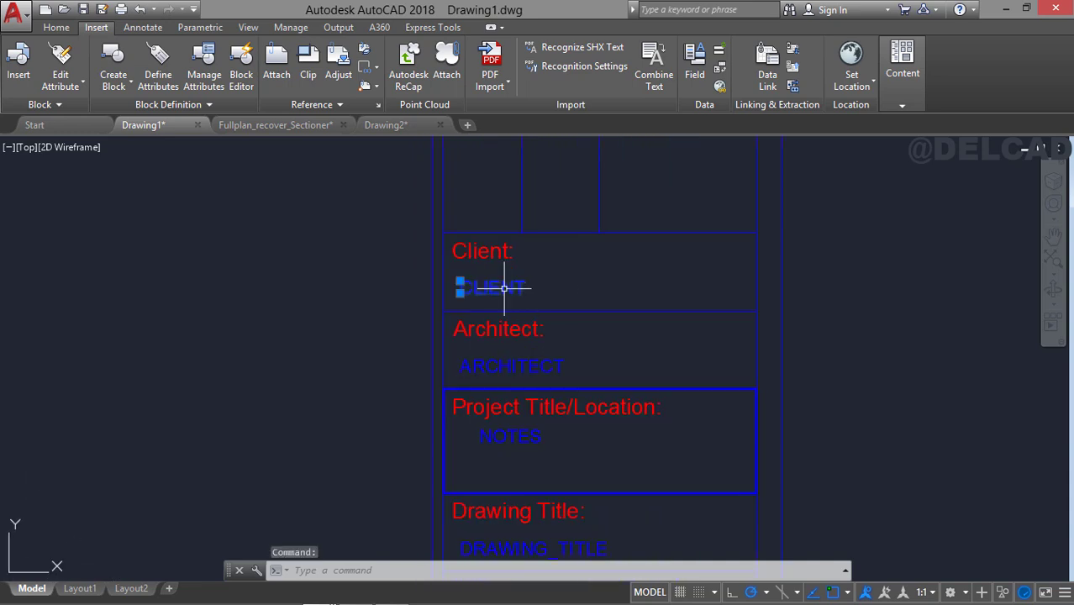
key(Return)
click(878, 290)
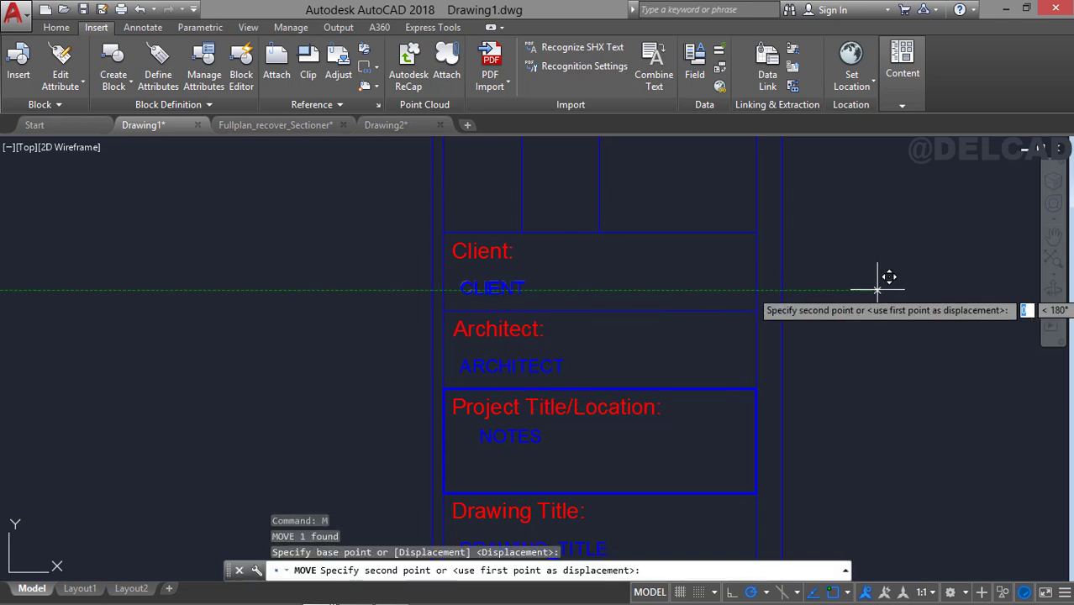
click(864, 278)
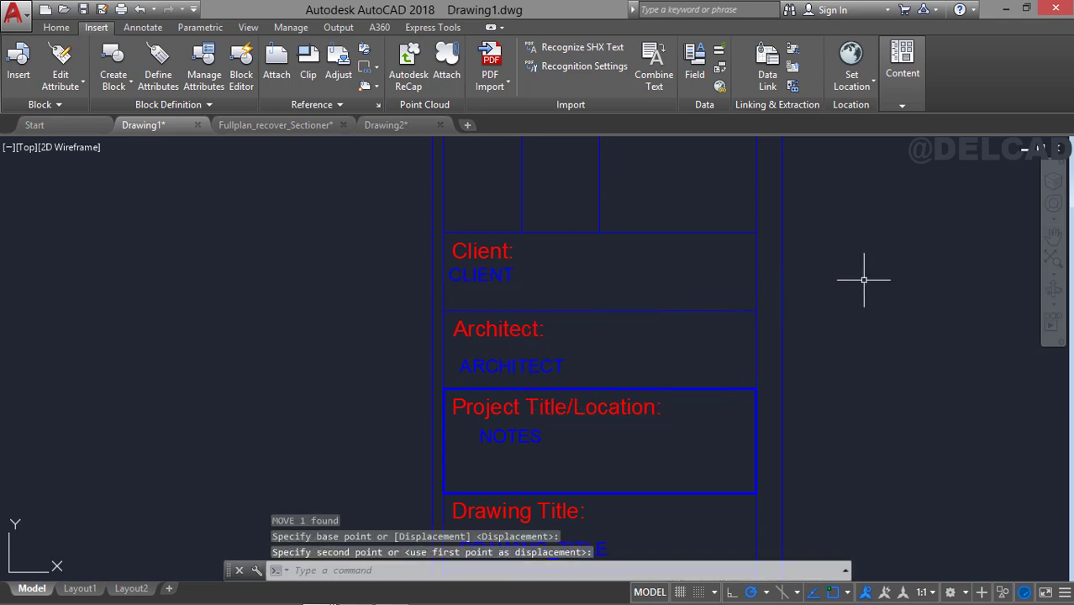
click(575, 368)
click(879, 301)
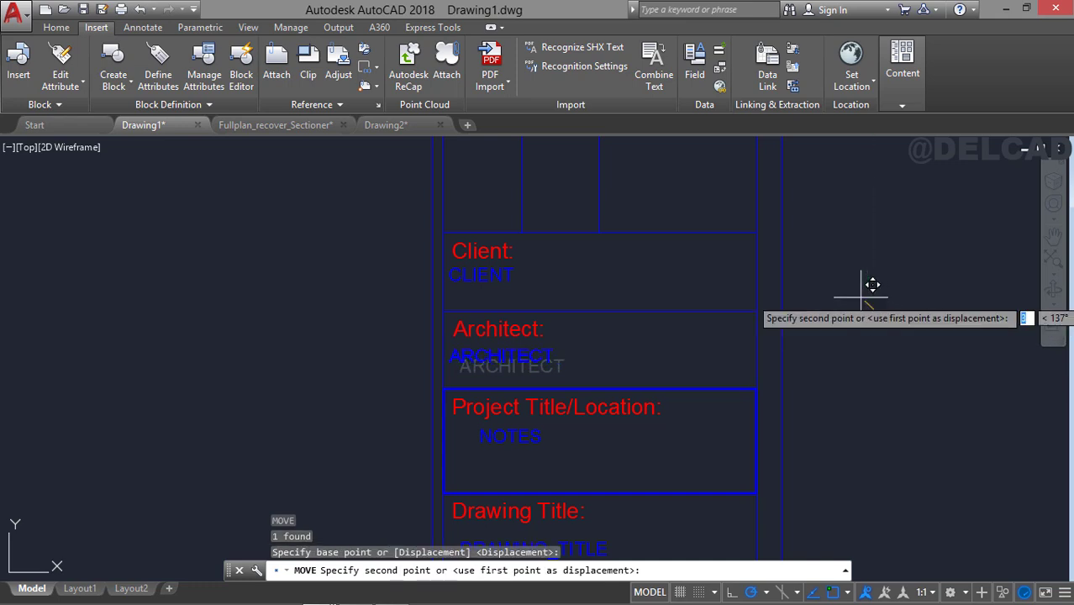
click(866, 288)
Move the NOTES attribute in the Project Title/Location cell horizontally to the left, nearer the cell's left edge.
click(503, 429)
key(space)
click(929, 338)
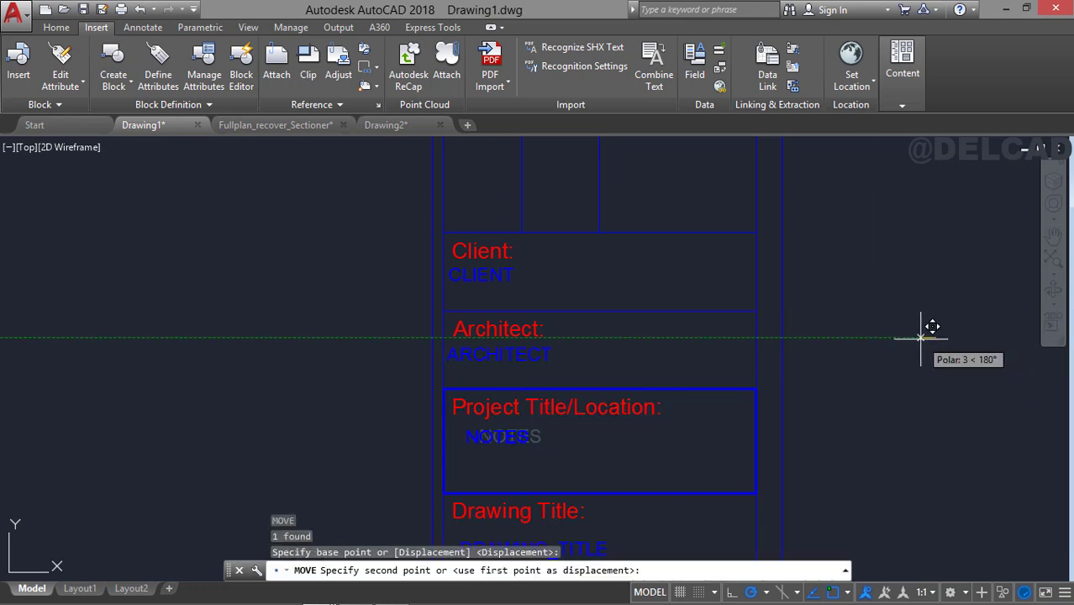
click(915, 338)
Move the DRAWING_TITLE and SHEET_TITLE attributes up and to the left so they sit close beneath their labels.
middle_drag(891, 411, 878, 276)
click(580, 410)
click(763, 386)
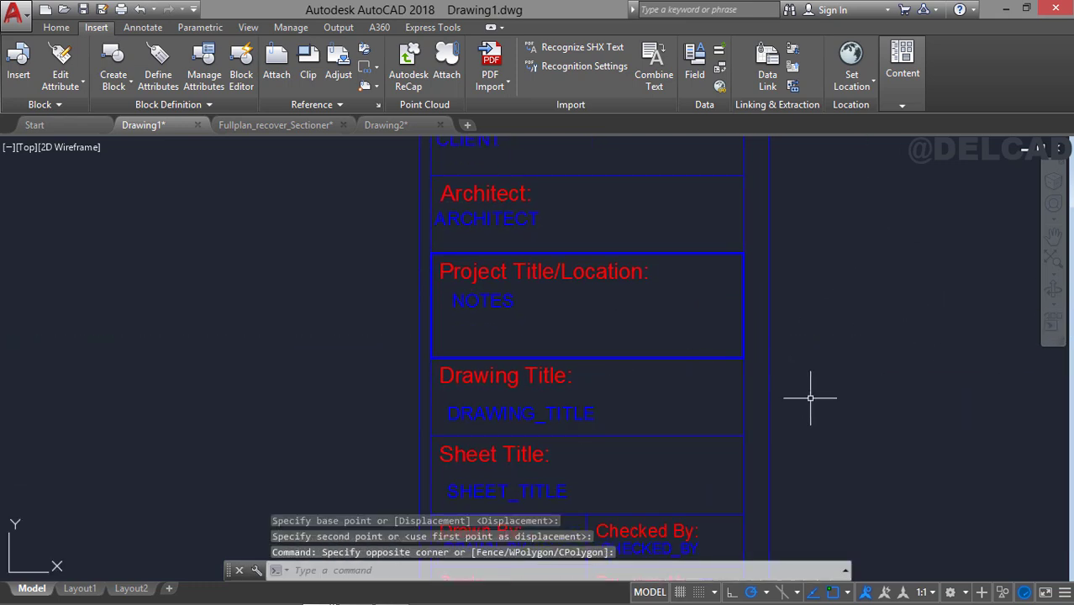
click(558, 410)
key(space)
click(914, 388)
click(915, 383)
middle_drag(905, 408, 893, 291)
click(548, 375)
key(space)
click(892, 354)
click(881, 345)
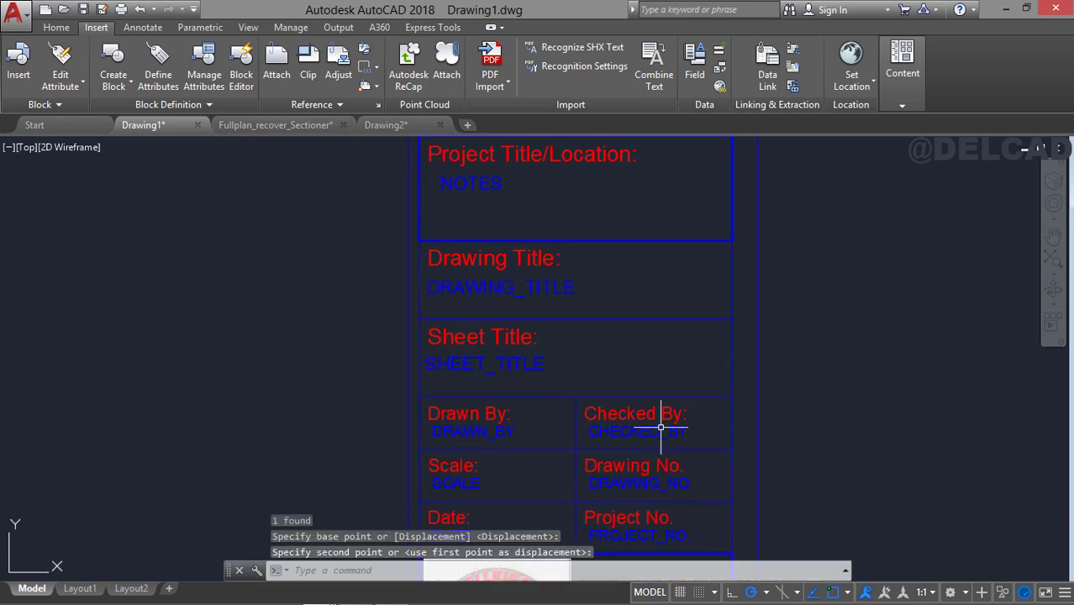
Shift the DRAWN_BY attribute to the left so its start lines up with the Drawn By label.
click(472, 431)
key(space)
click(932, 361)
click(922, 370)
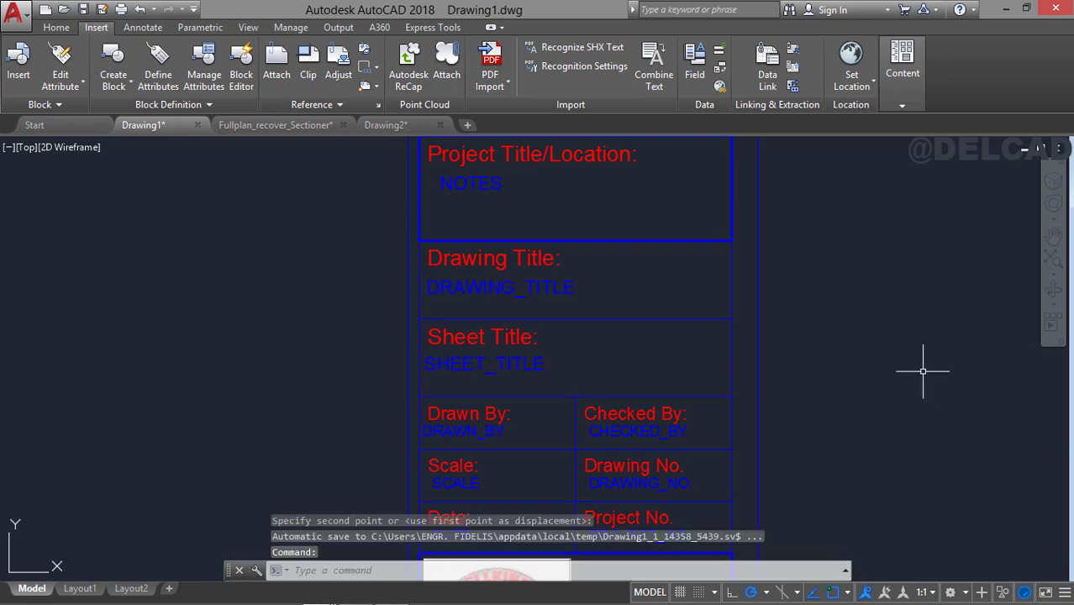
middle_drag(770, 411, 769, 316)
click(489, 338)
key(space)
click(888, 307)
click(892, 306)
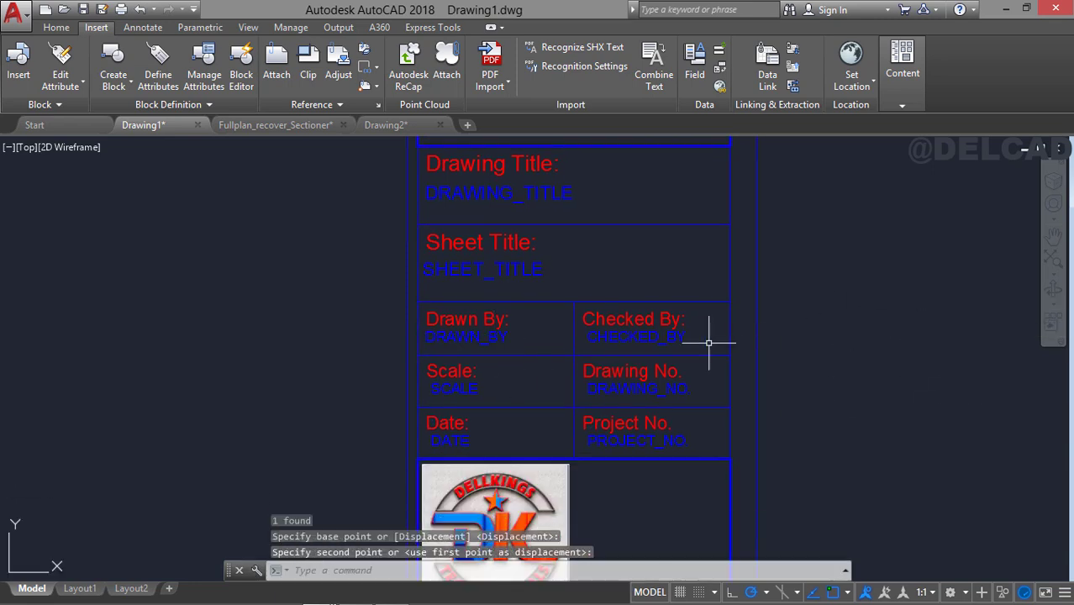
Shift the CHECKED_BY and SCALE attributes slightly left so they line up with their labels.
click(648, 341)
key(space)
click(923, 297)
click(917, 298)
click(454, 388)
key(space)
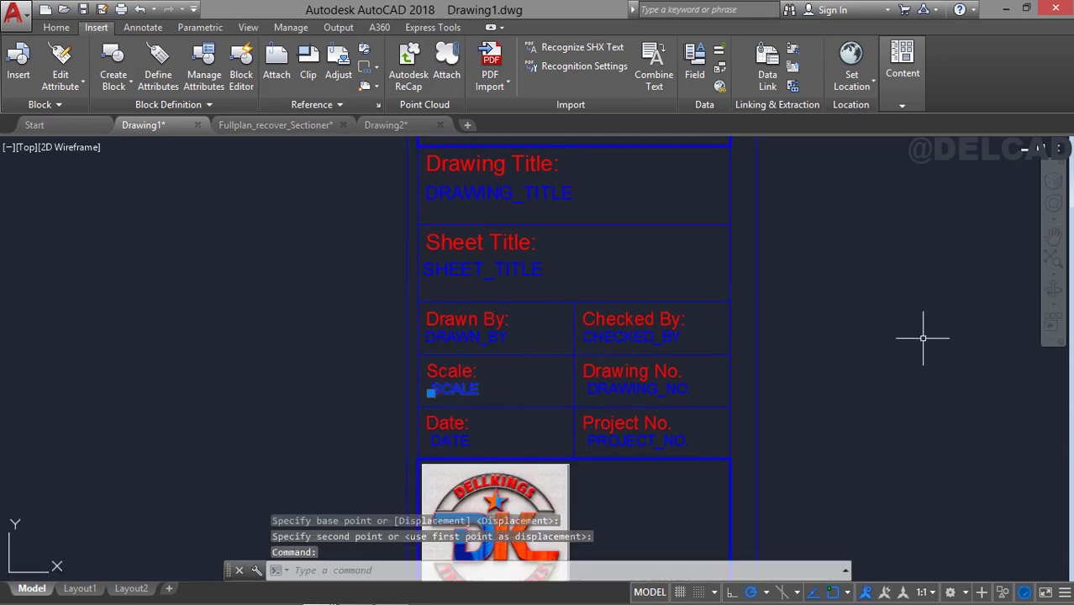
click(933, 318)
click(928, 318)
Shift the DRAWING_NO. and PROJECT_NO. attributes slightly left to line up with their labels.
click(639, 389)
key(space)
click(902, 322)
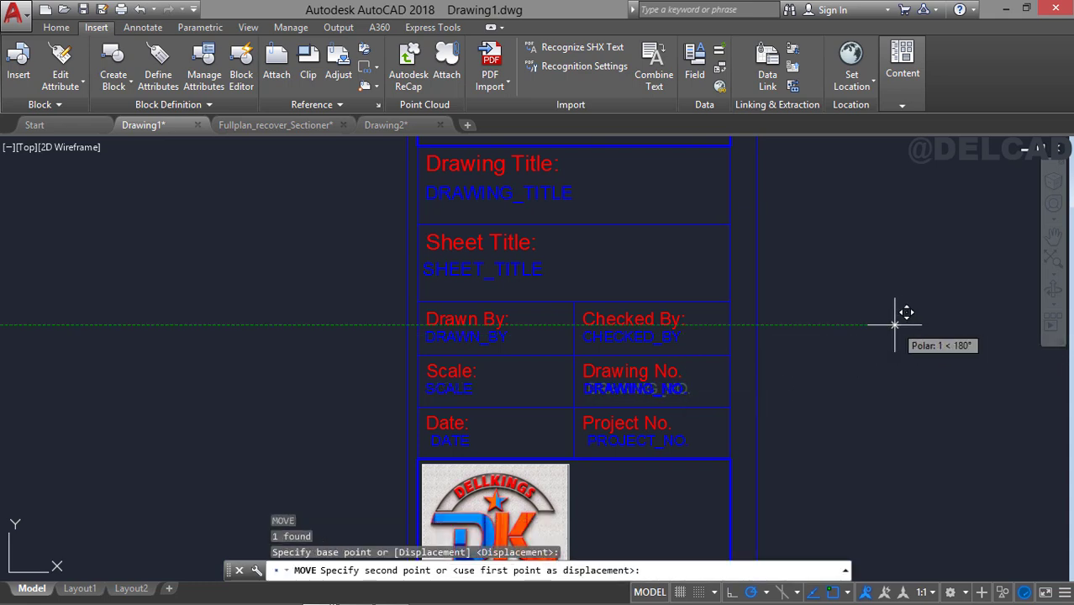
click(896, 322)
click(686, 440)
key(space)
click(937, 340)
click(929, 340)
Shift the DATE attribute slightly left so it lines up with the Date label.
click(454, 441)
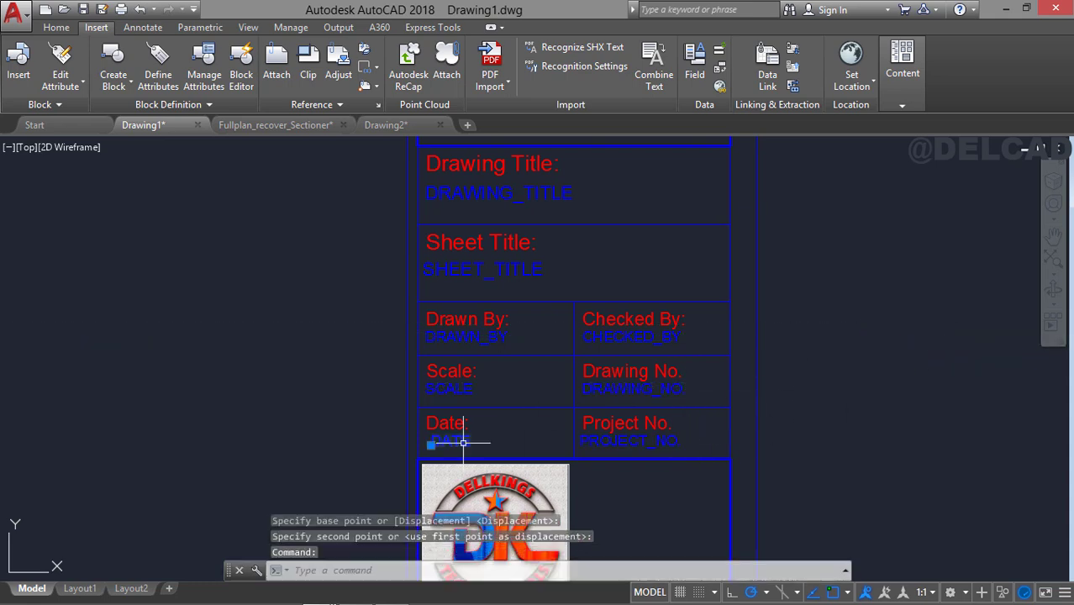
key(space)
click(980, 332)
click(975, 331)
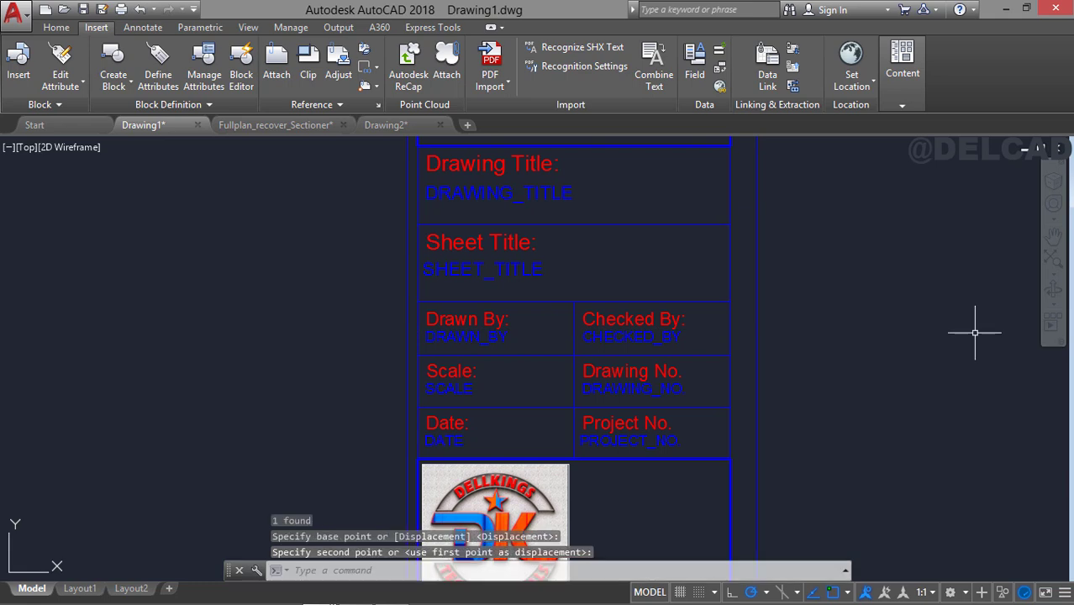
Examine the whole sheet and the title block from the logo cell up to General Notes.
scroll(824, 330, down, 2)
middle_drag(628, 249, 561, 251)
scroll(660, 286, down, 2)
middle_drag(653, 247, 667, 356)
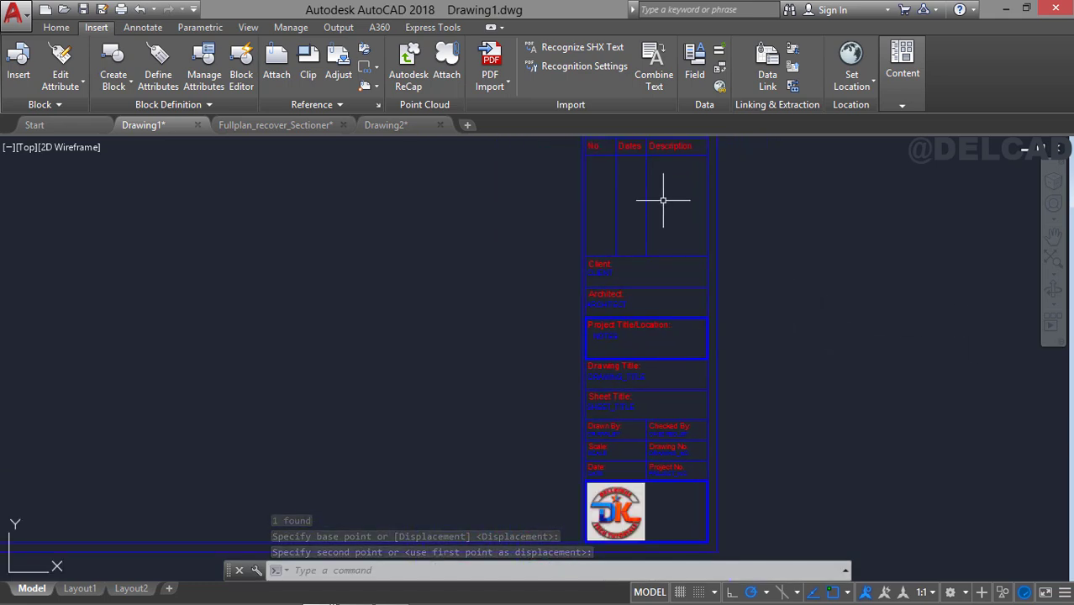
mouse_move(659, 199)
middle_down()
mouse_move(660, 258)
mouse_move(676, 304)
middle_up()
scroll(667, 267, down, 2)
scroll(667, 267, down, 2)
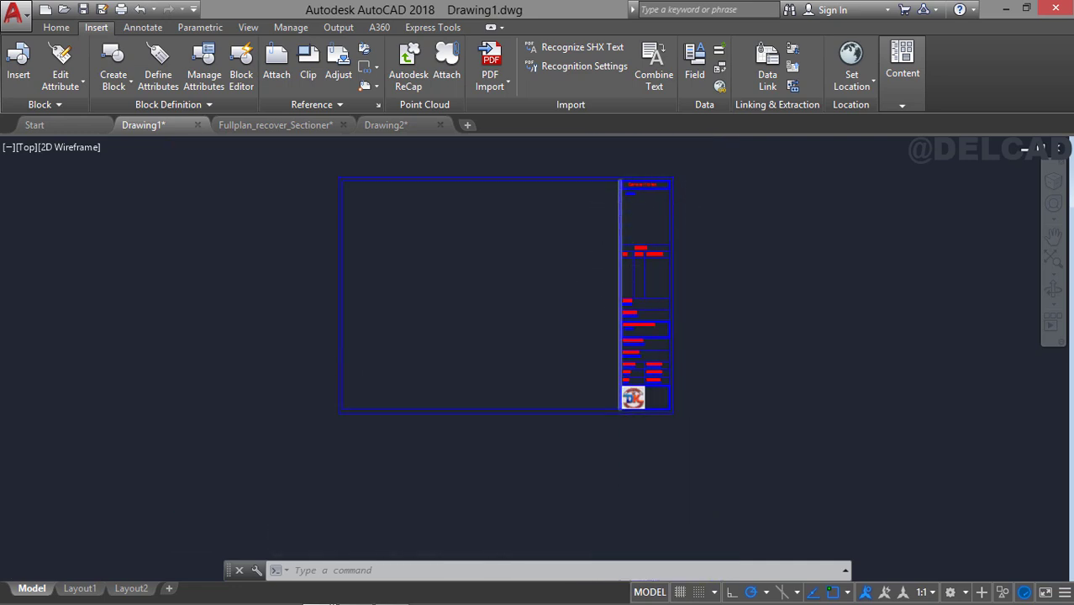
scroll(665, 211, up, 2)
scroll(664, 213, up, 2)
mouse_move(664, 213)
middle_down()
mouse_move(652, 298)
mouse_move(688, 328)
mouse_move(741, 278)
mouse_move(736, 230)
middle_up()
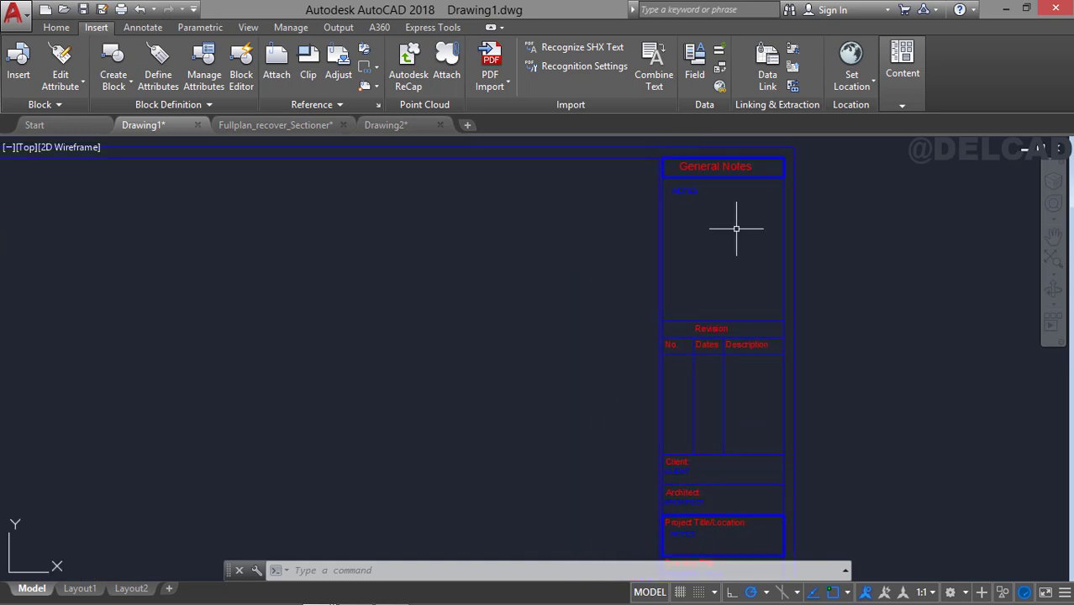
Start a new block definition named A3_Title_Block and proceed to selecting its objects in the drawing.
click(112, 59)
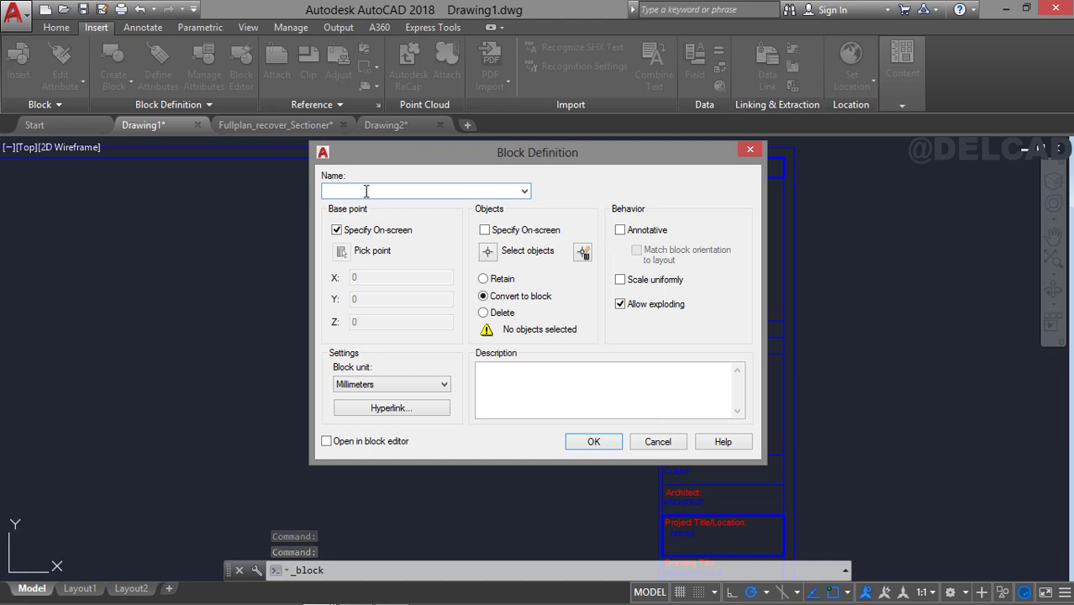
text(A3_Title_Block)
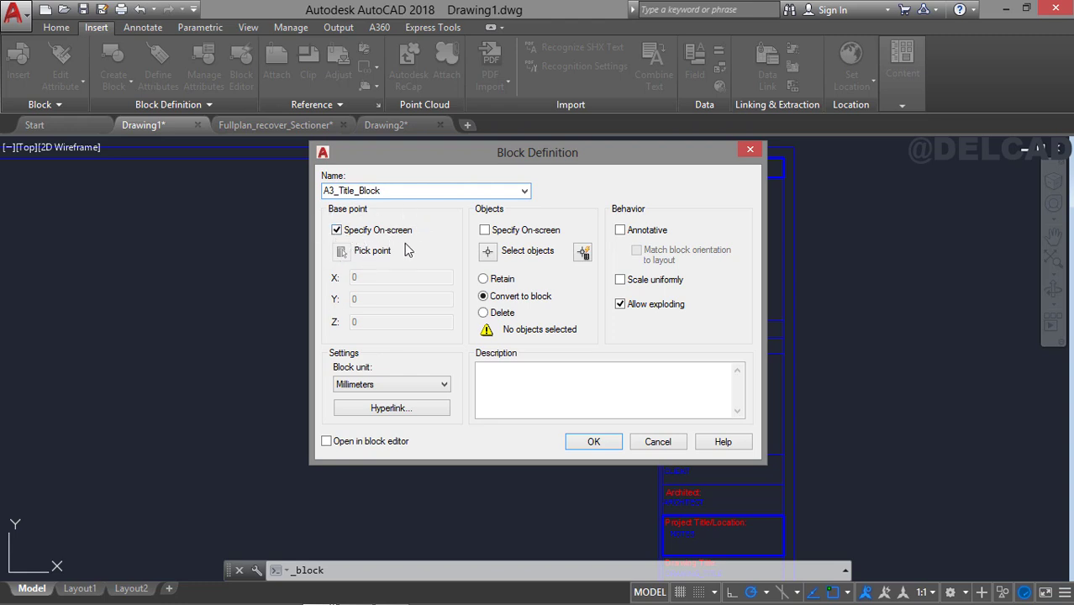
click(594, 441)
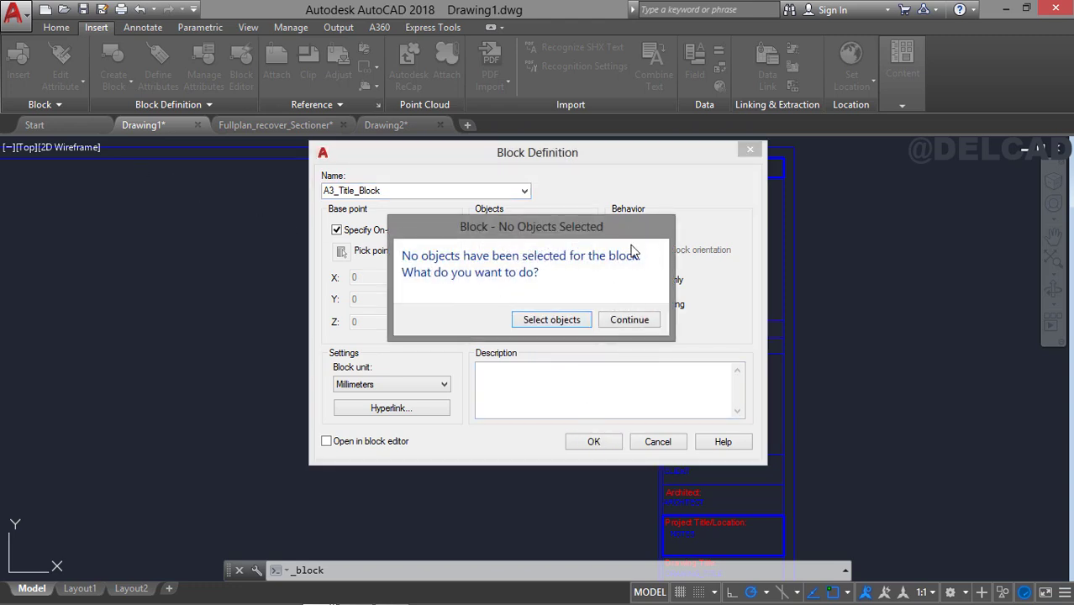
click(567, 326)
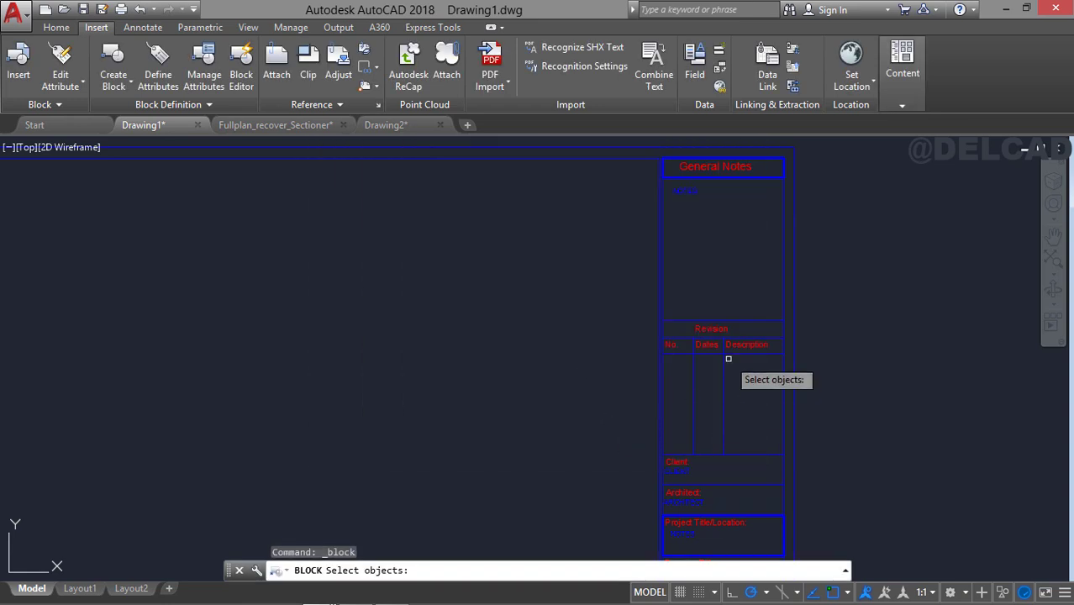
Add the CLIENT, ARCHITECT, project NOTES, DRAWING_TITLE and SHEET_TITLE attributes to the block selection in that order.
mouse_move(728, 360)
middle_down()
mouse_move(631, 241)
mouse_move(549, 276)
mouse_move(618, 208)
middle_up()
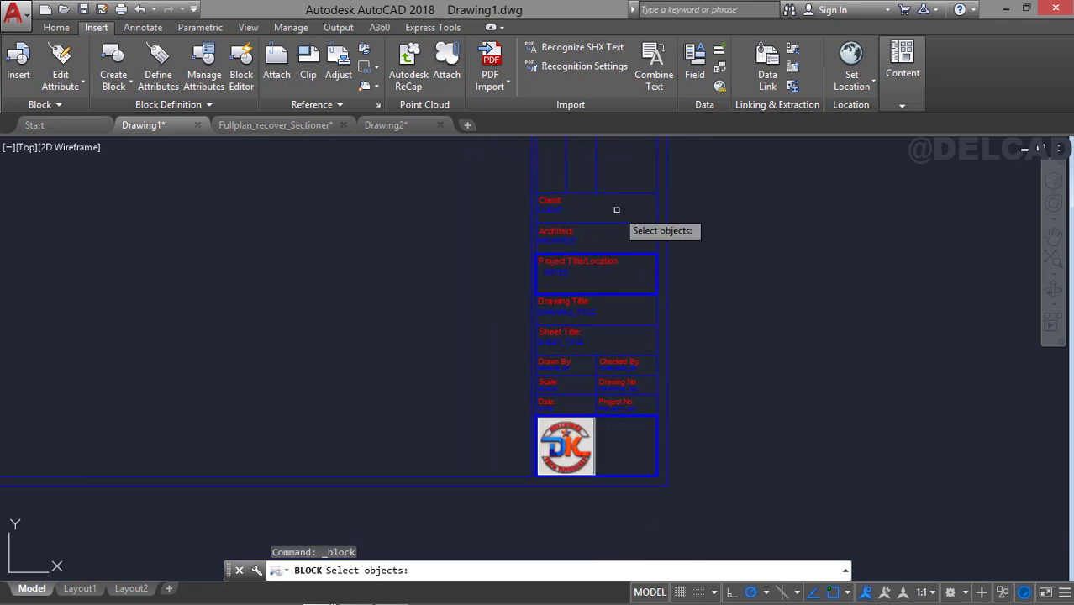
scroll(556, 237, up, 4)
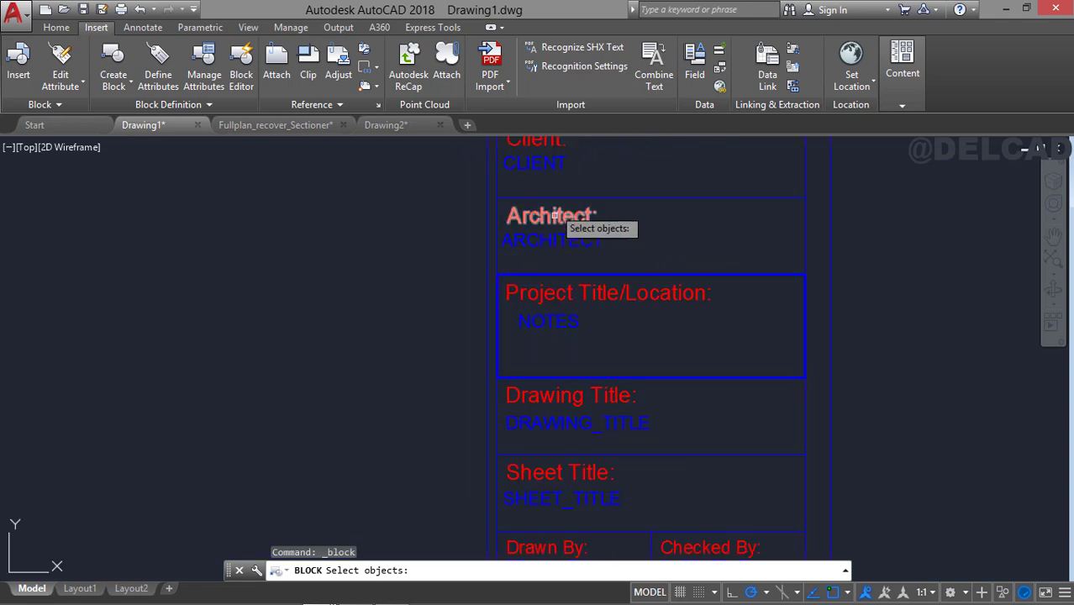
click(551, 165)
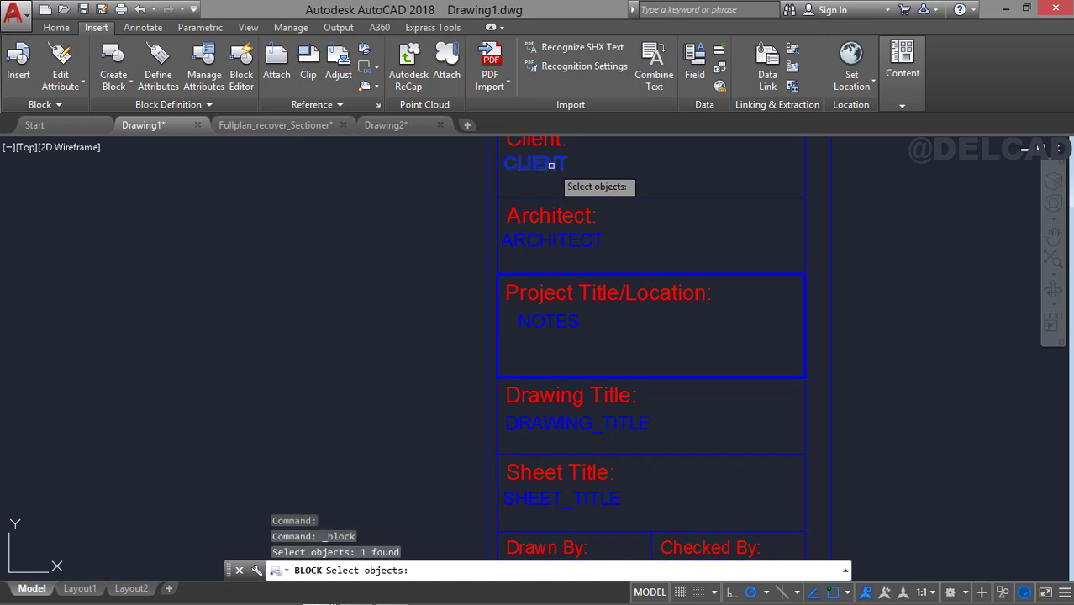
click(576, 242)
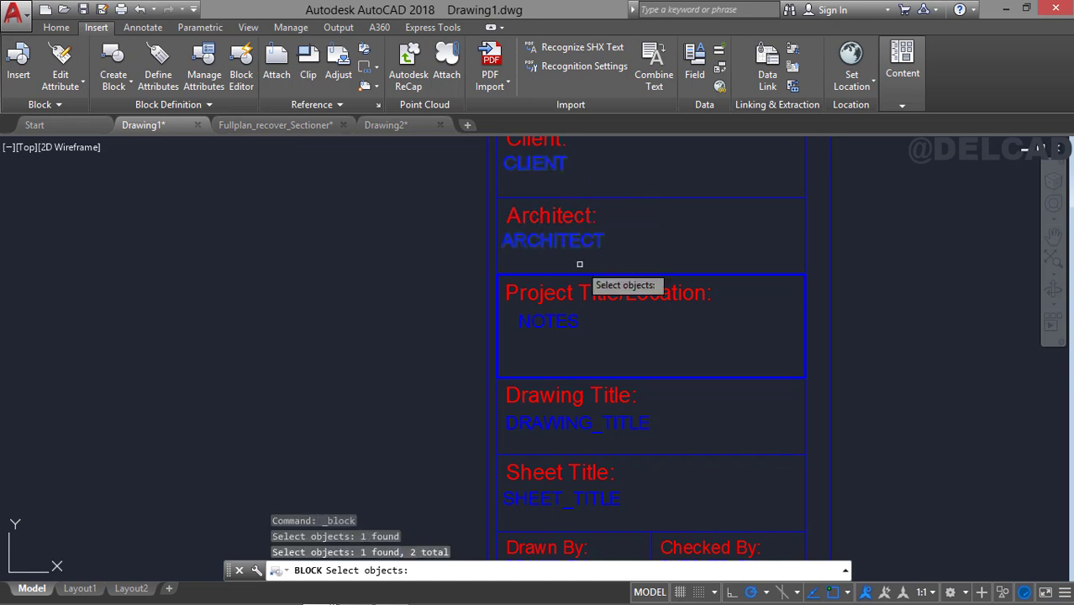
click(563, 322)
click(560, 320)
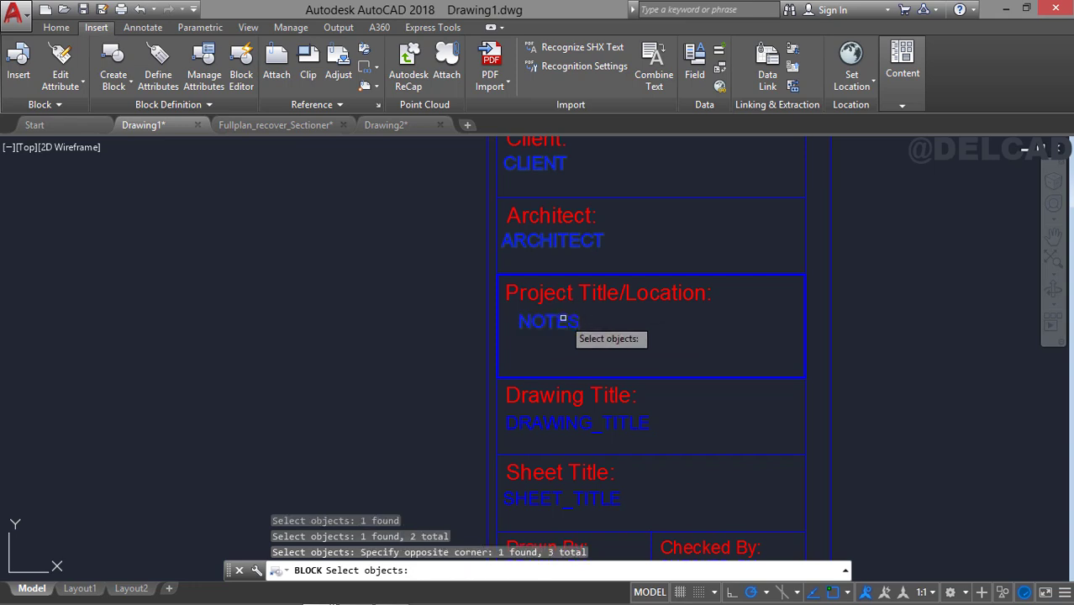
click(560, 319)
click(537, 418)
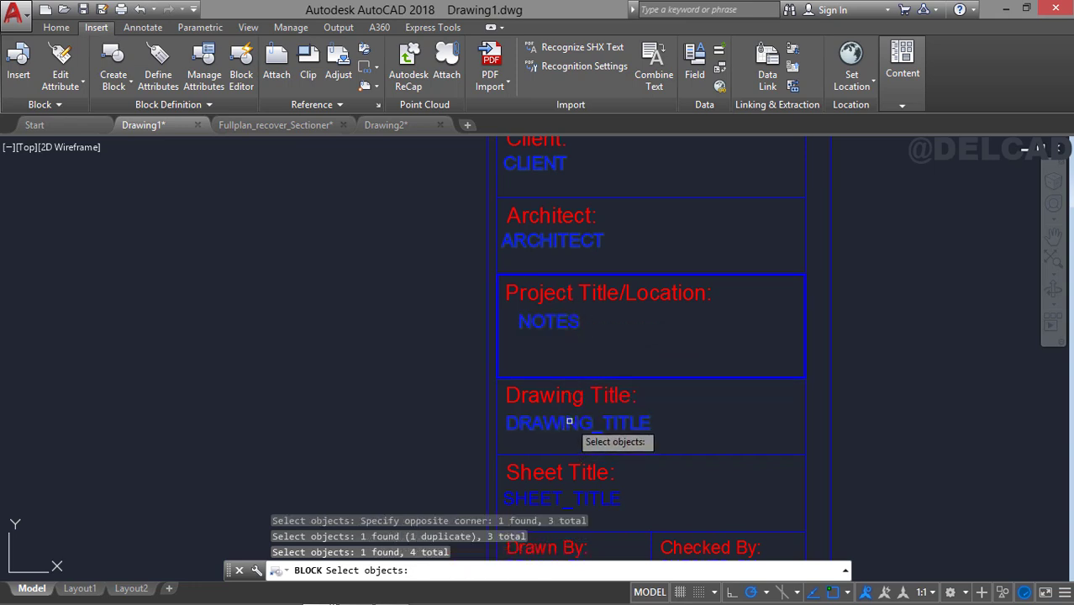
middle_drag(540, 418, 546, 173)
click(555, 250)
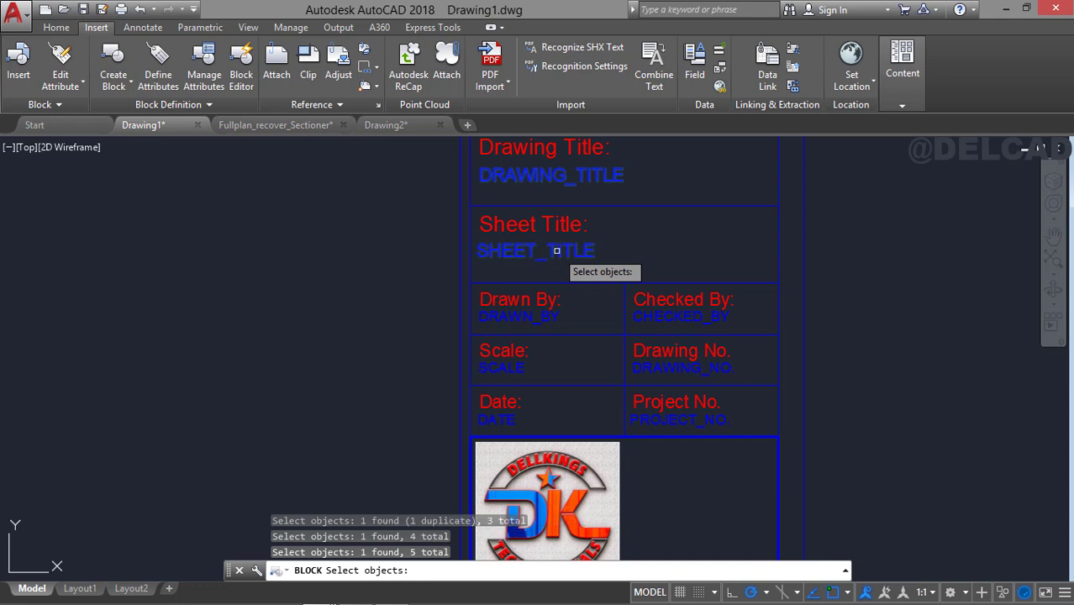
Add the DRAWN_BY, SCALE, DATE, CHECKED_BY, DRAWING_NO. and PROJECT_NO. attributes to the block selection in that order.
click(537, 315)
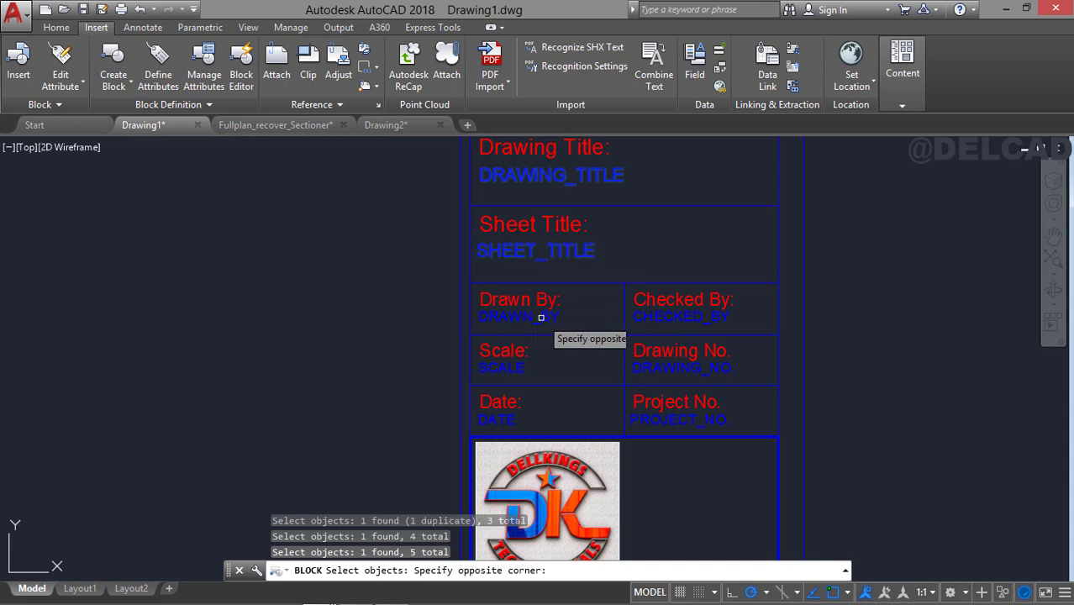
click(476, 316)
click(545, 316)
click(513, 367)
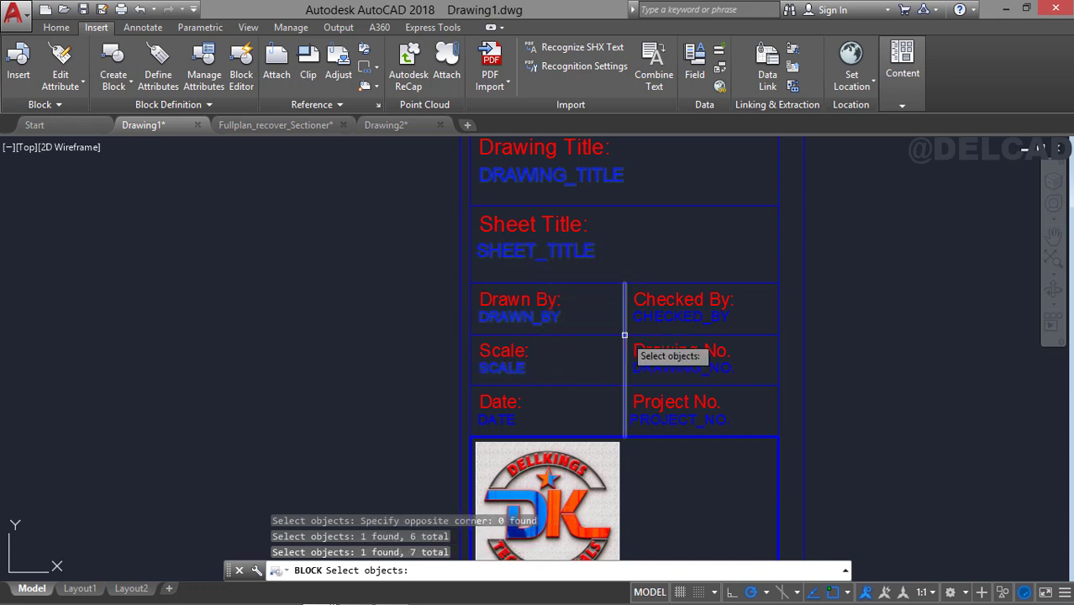
click(514, 418)
click(668, 317)
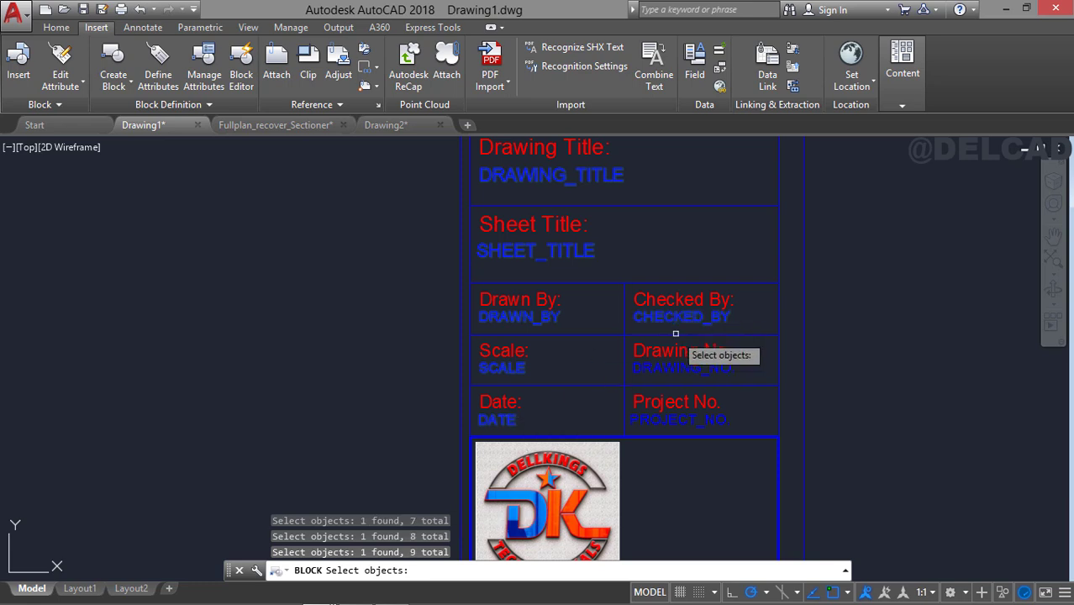
click(683, 368)
click(680, 420)
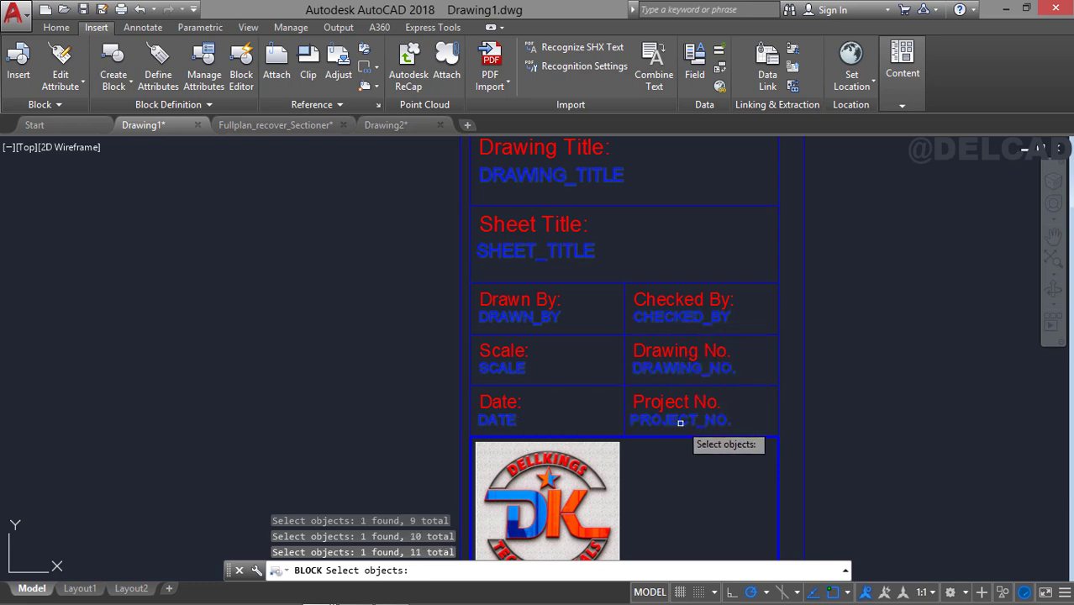
Add the NOTES attribute in the General Notes cell to the block selection.
scroll(678, 395, down, 3)
middle_drag(664, 302, 611, 467)
middle_drag(615, 226, 621, 430)
scroll(596, 311, up, 5)
click(504, 225)
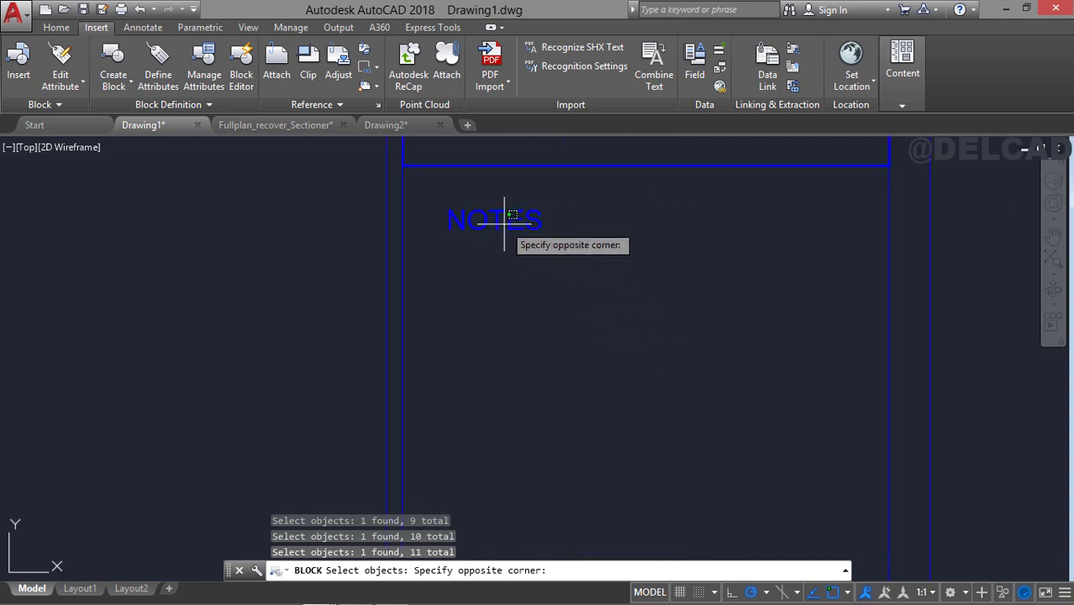
click(508, 220)
click(516, 217)
Add the entire sheet, including border, title block lines, labels and logo, to the block selection with a window.
scroll(514, 215, down, 6)
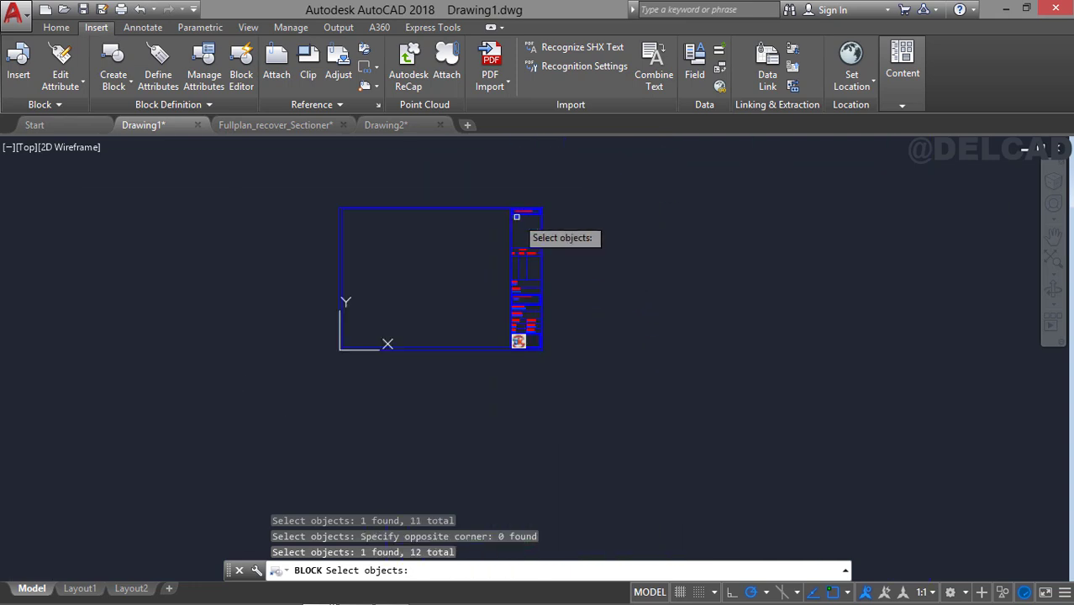
click(302, 172)
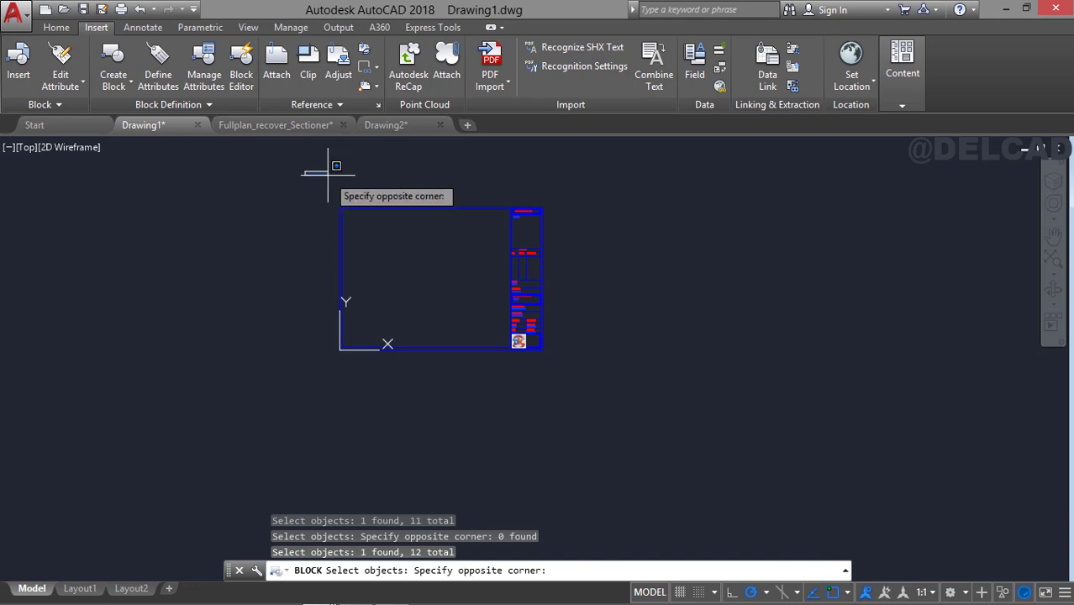
click(623, 395)
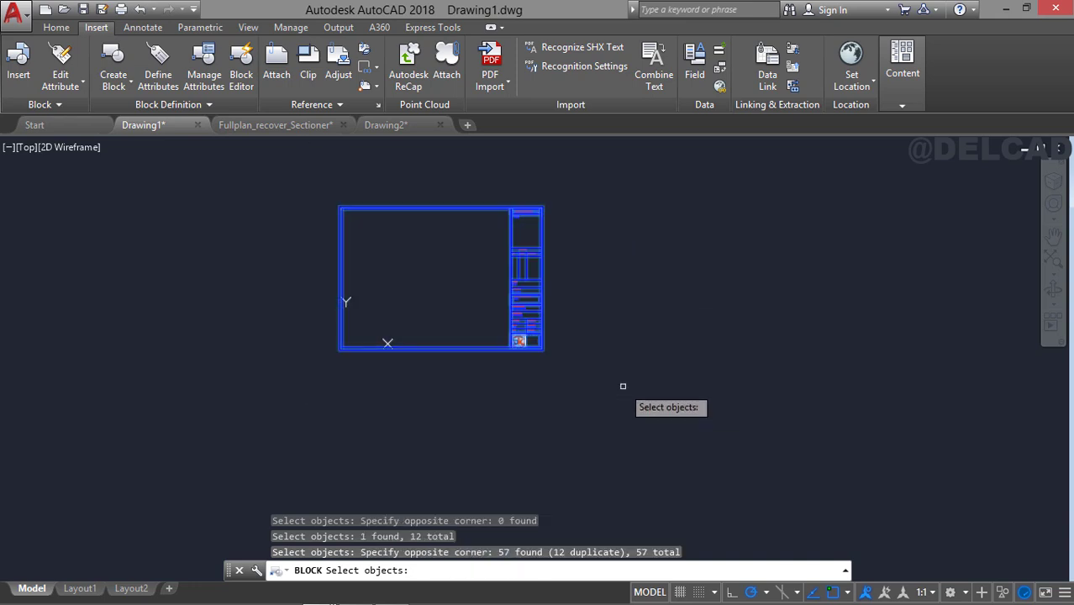
Finish the A3_Title_Block definition from the selected objects with its insertion base point at 0,0,0.
key(Return)
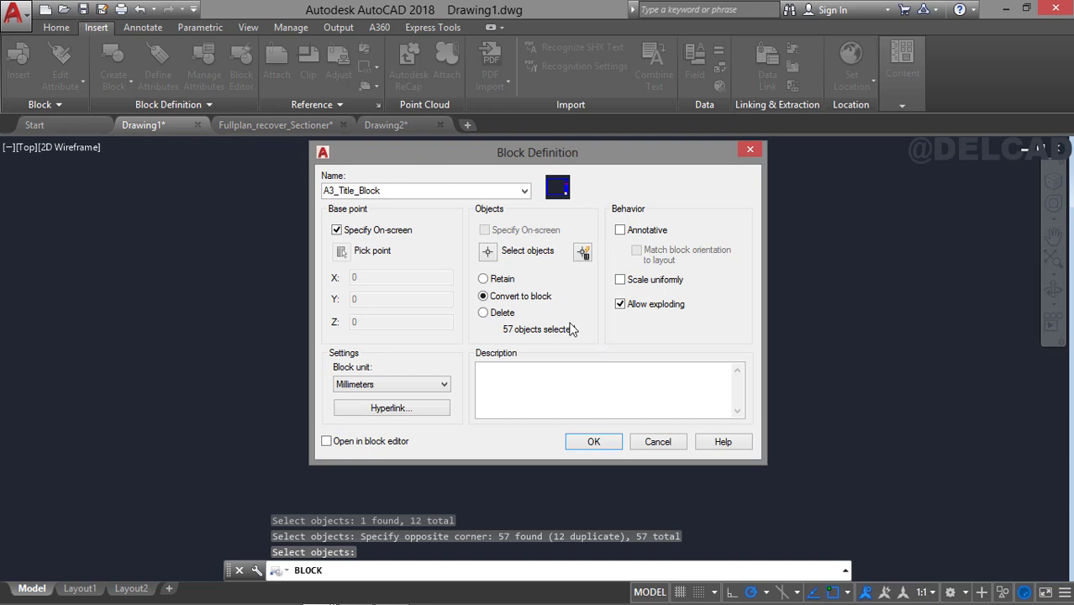
click(598, 439)
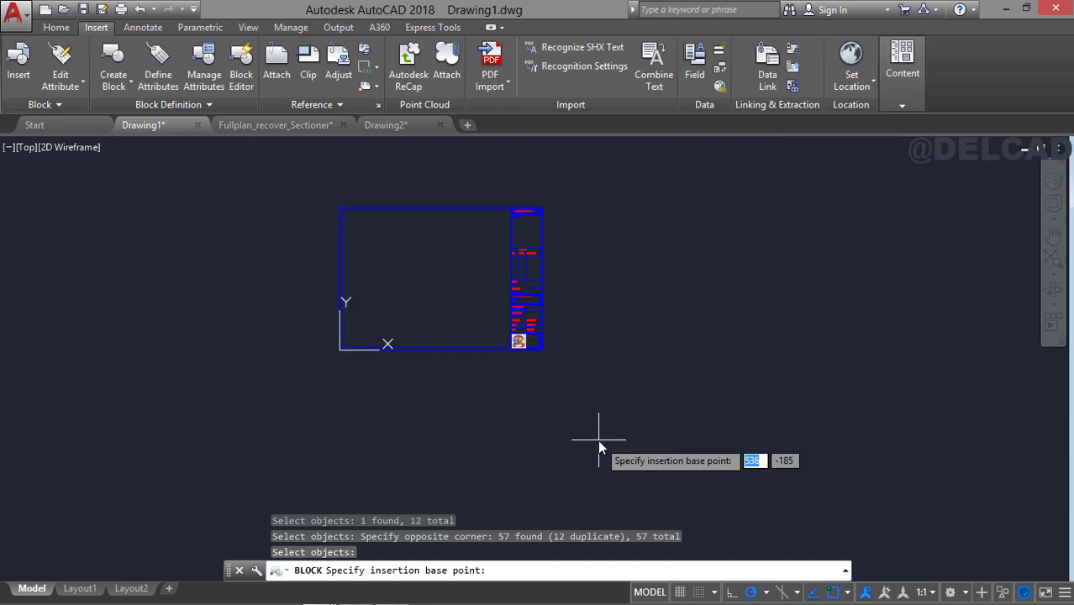
scroll(420, 366, up, 5)
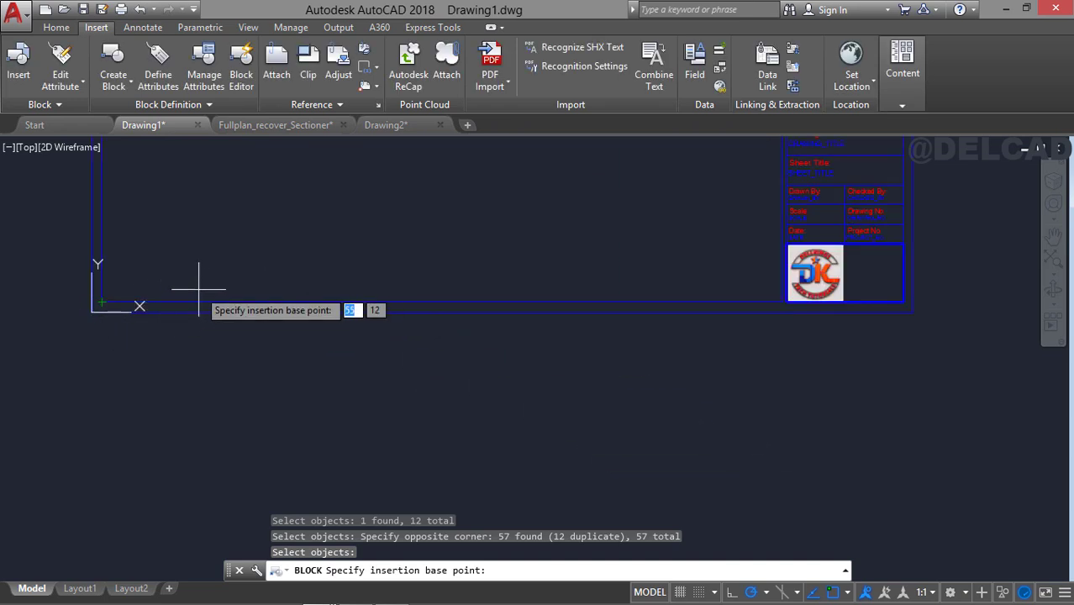
text(0)
key(Tab)
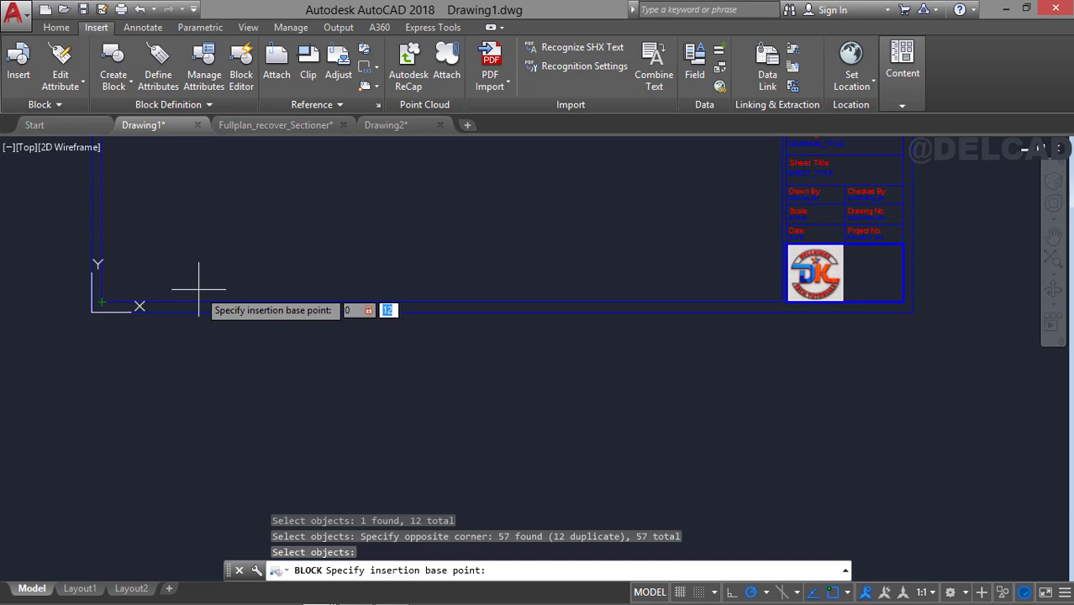
text(0)
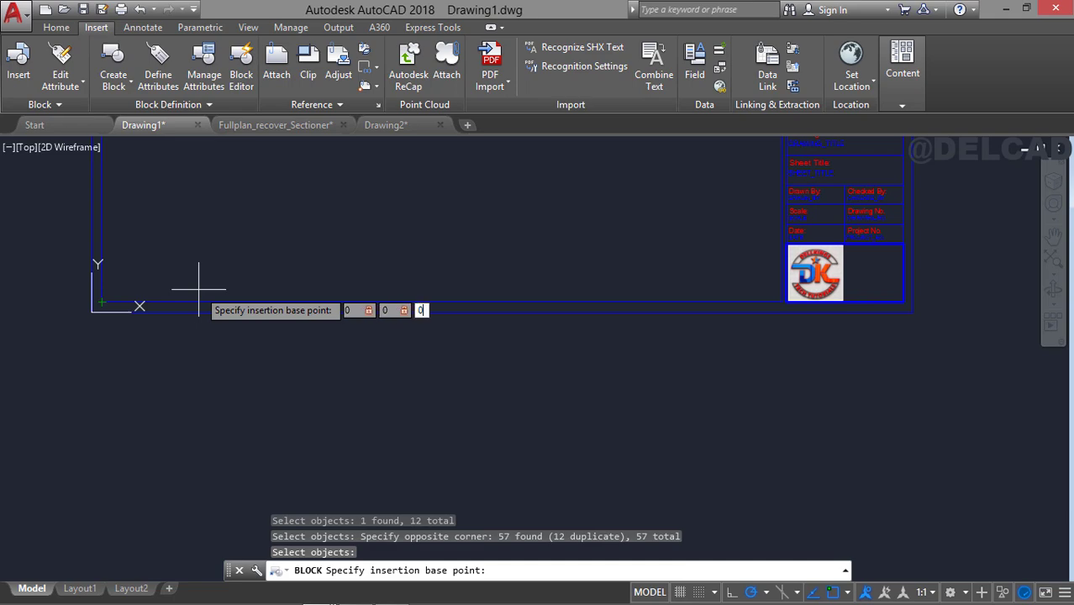
key(Return)
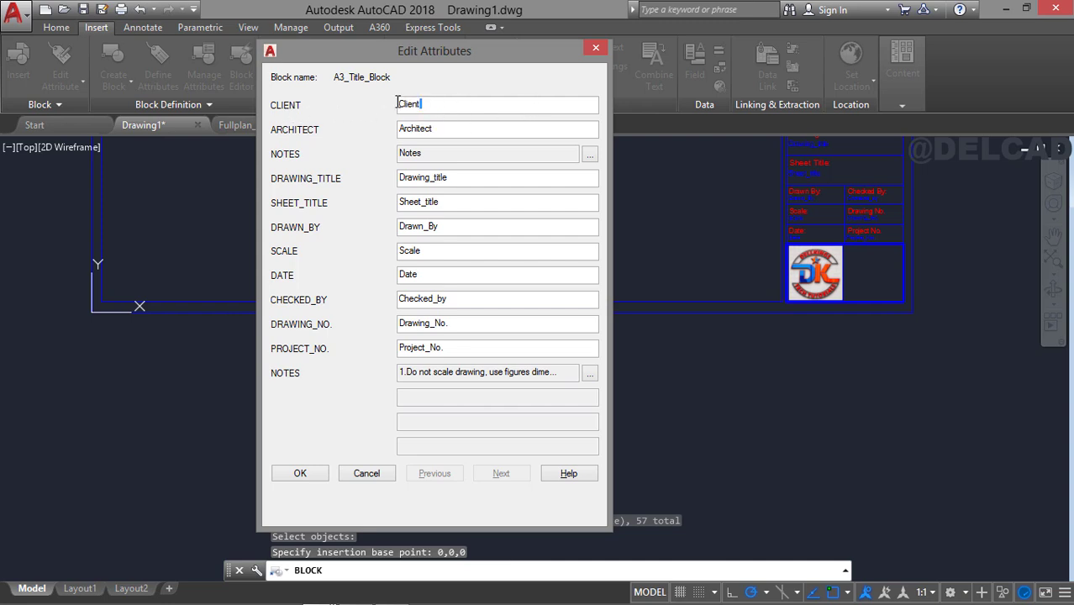
Fill in the block's CLIENT attribute with the client's name and set ARCHITECT to Dellkings Tech.
double_click(397, 103)
text(Mr. Dellkings)
click(436, 128)
drag(461, 128, 399, 125)
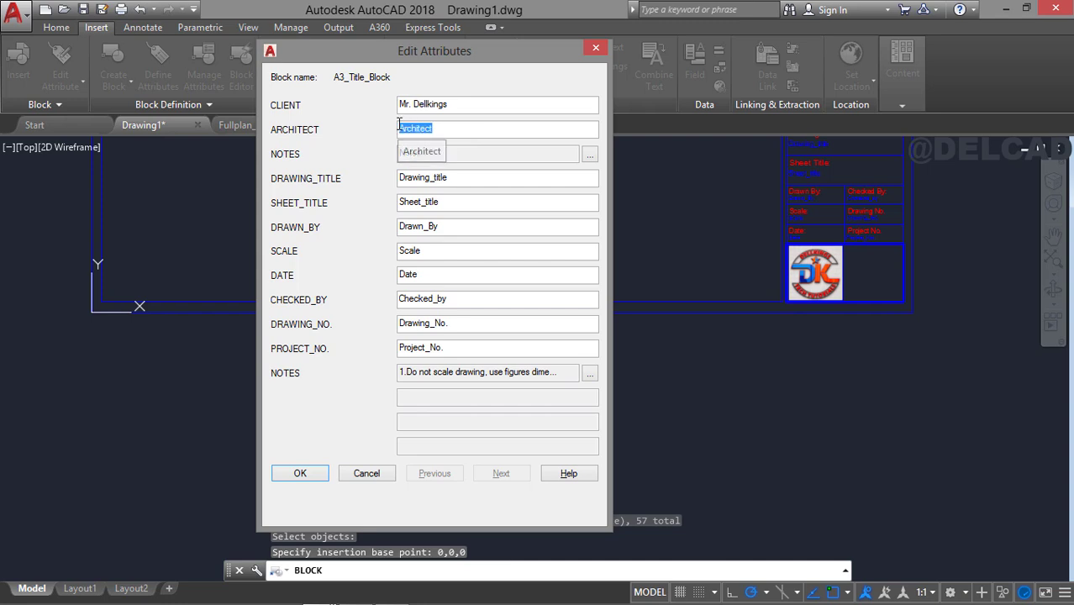
text(Dellkings Tech)
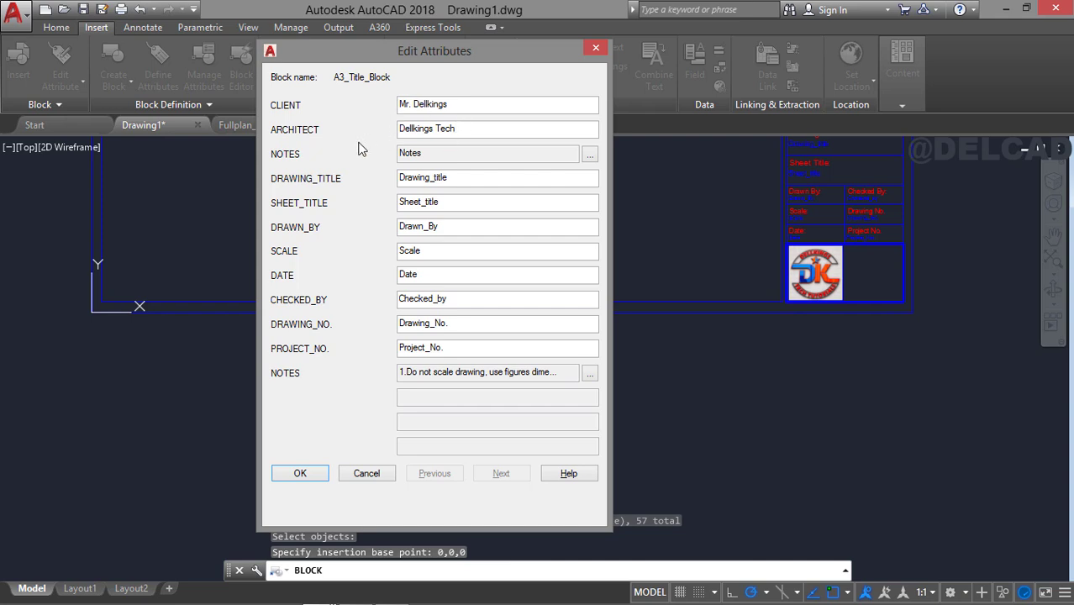
Set DRAWING_TITLE to "Architectural Drawinng" and SHEET_TITLE to "Ground floor plan", and enter the drafter's name for DRAWN_BY.
click(465, 175)
drag(487, 180, 398, 176)
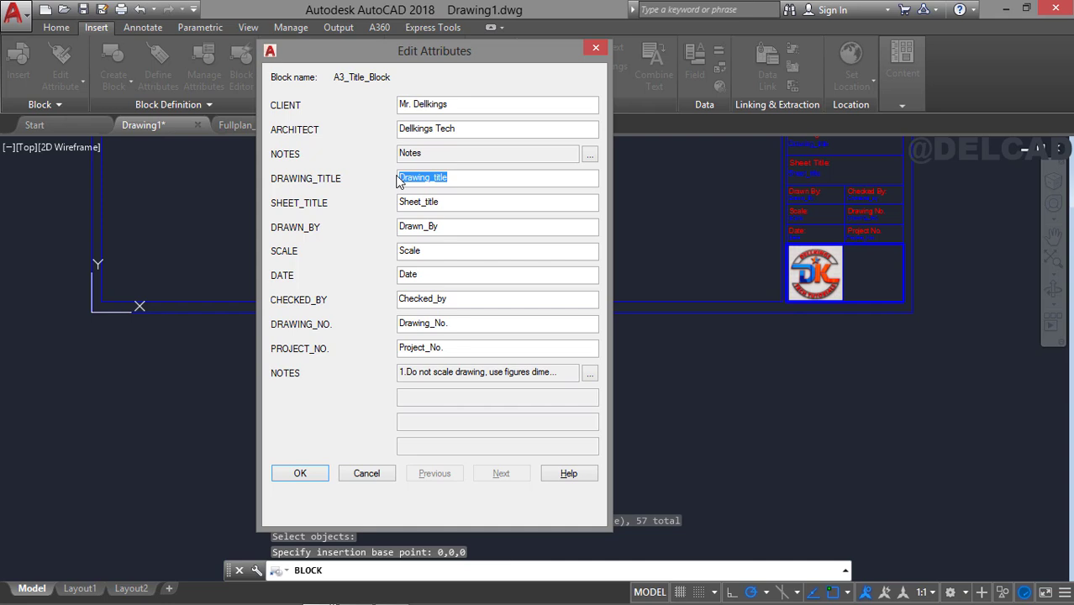
text(Architectural)
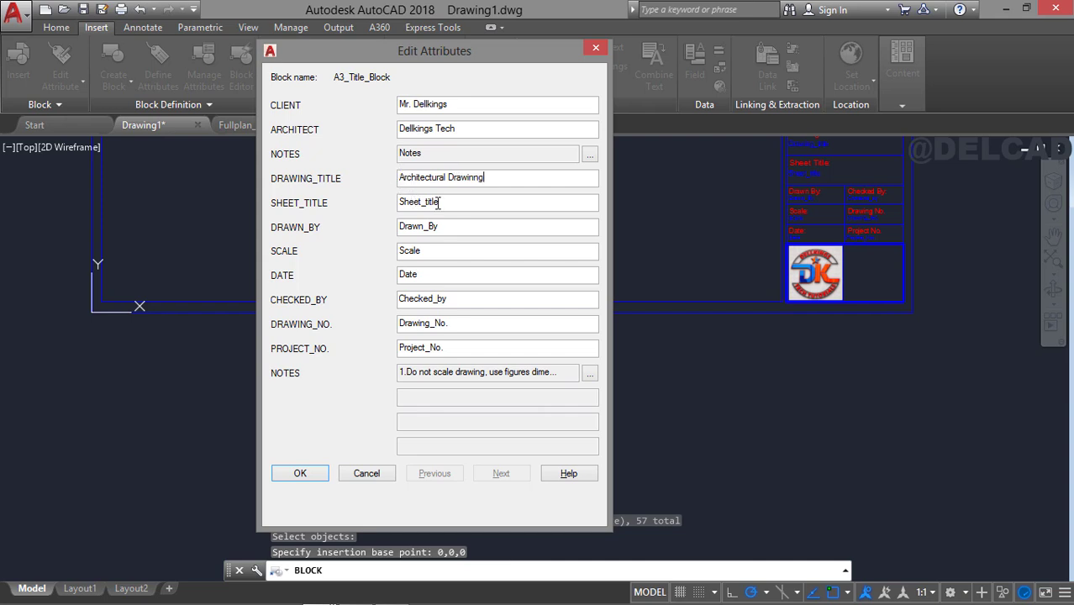
drag(486, 207, 382, 207)
text(Ground floor plan)
double_click(393, 226)
text(Dellkings)
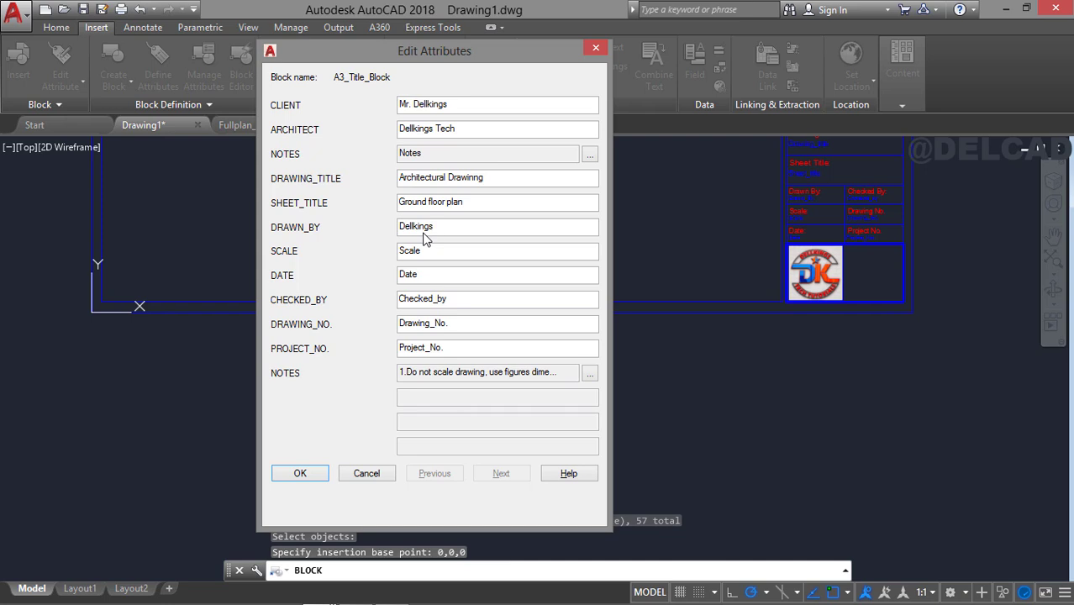
Set SCALE to 1:100 and DATE to 21/02/2025, and enter the checker's name for CHECKED_BY.
drag(455, 252, 379, 256)
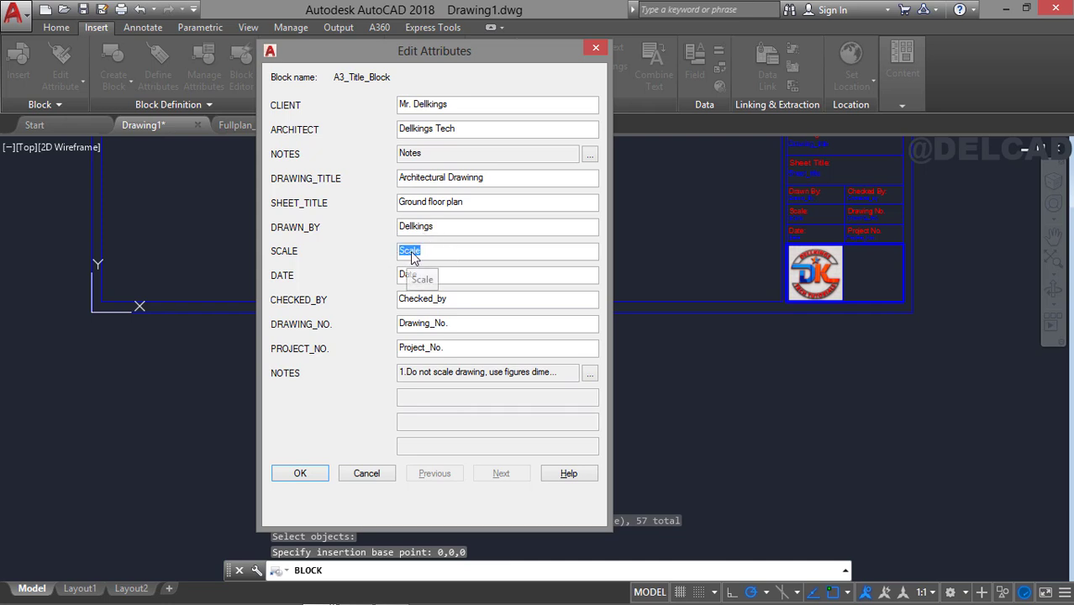
text(1:100)
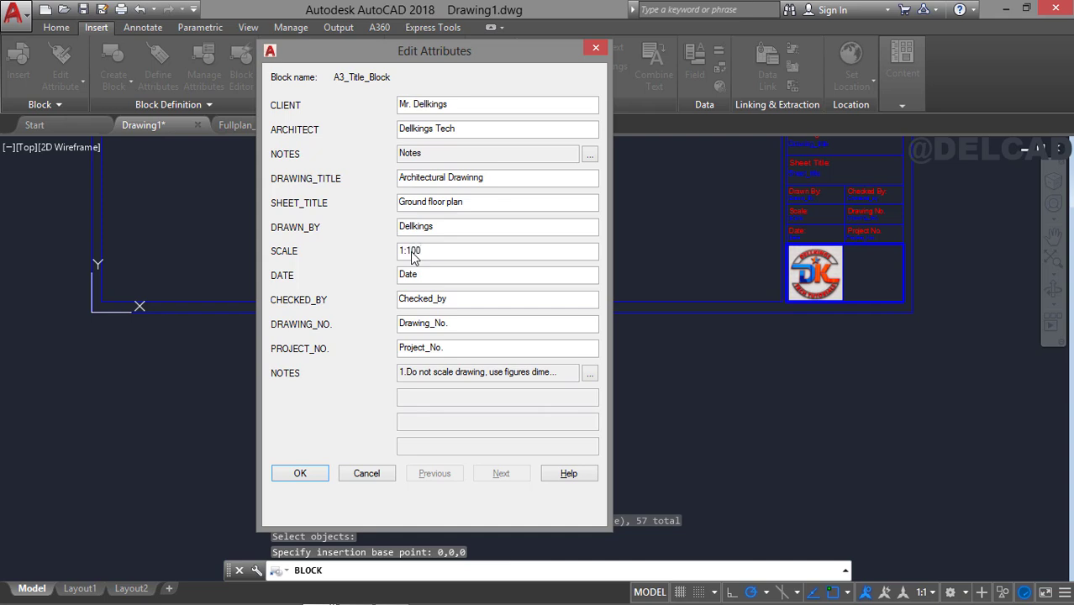
drag(445, 280, 307, 283)
text(21/)
text(02/2025)
drag(467, 300, 389, 307)
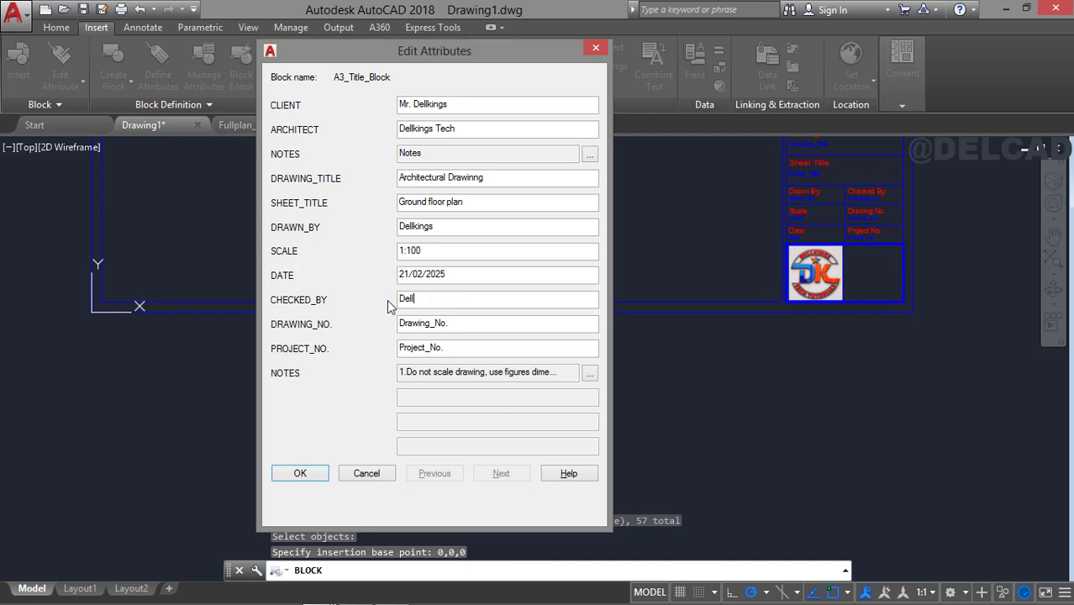
text(Dellkings)
Set DRAWING_NO. to A3/01 and PROJECT_NO. to BD202501, and accept the attribute values.
click(480, 329)
text(a)
double_click(429, 347)
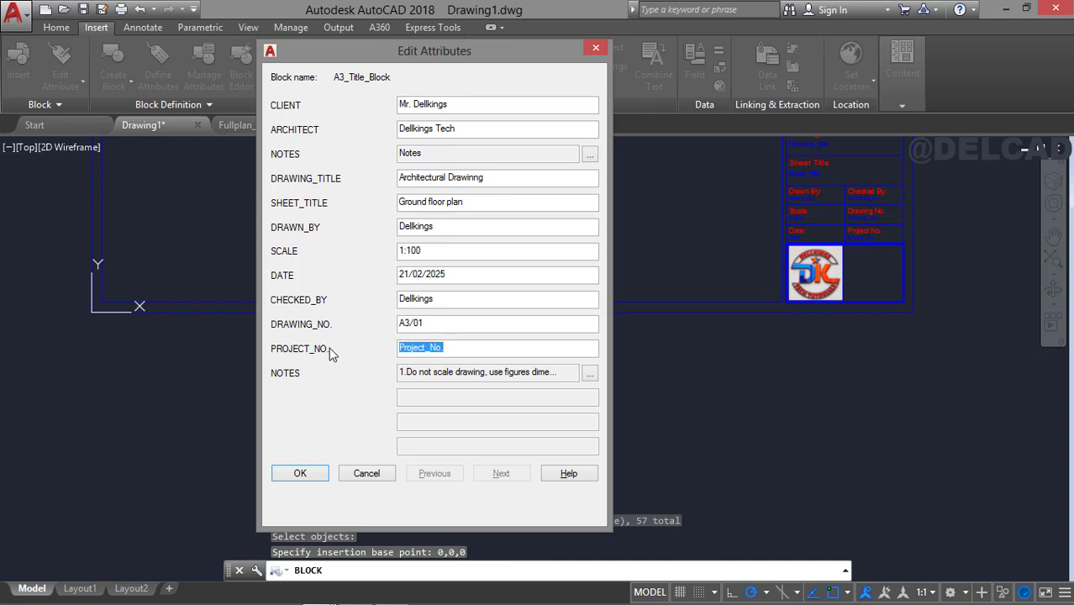
text(BD202501)
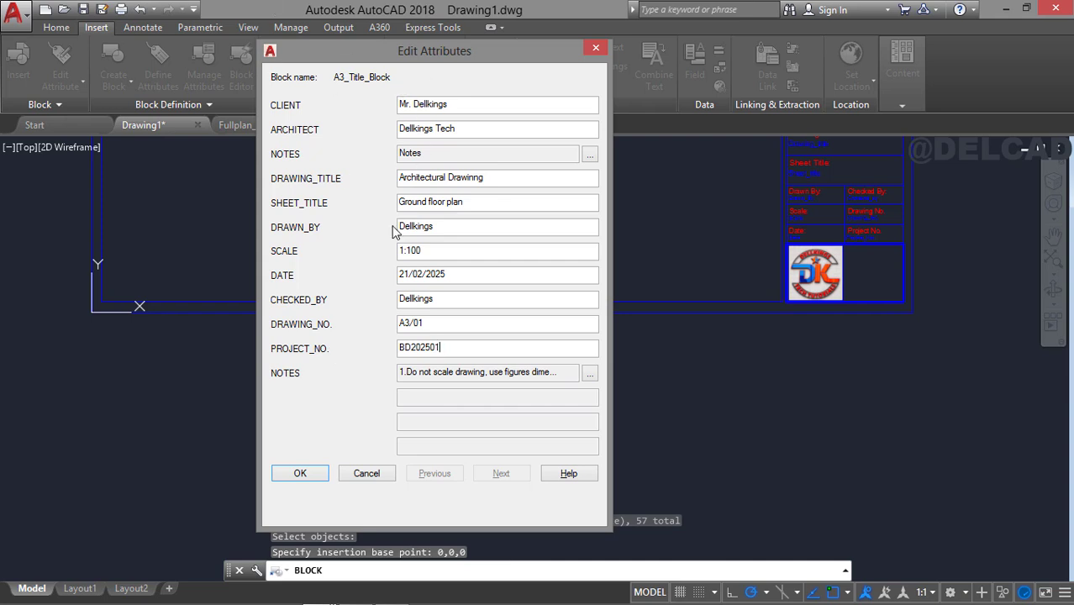
click(300, 474)
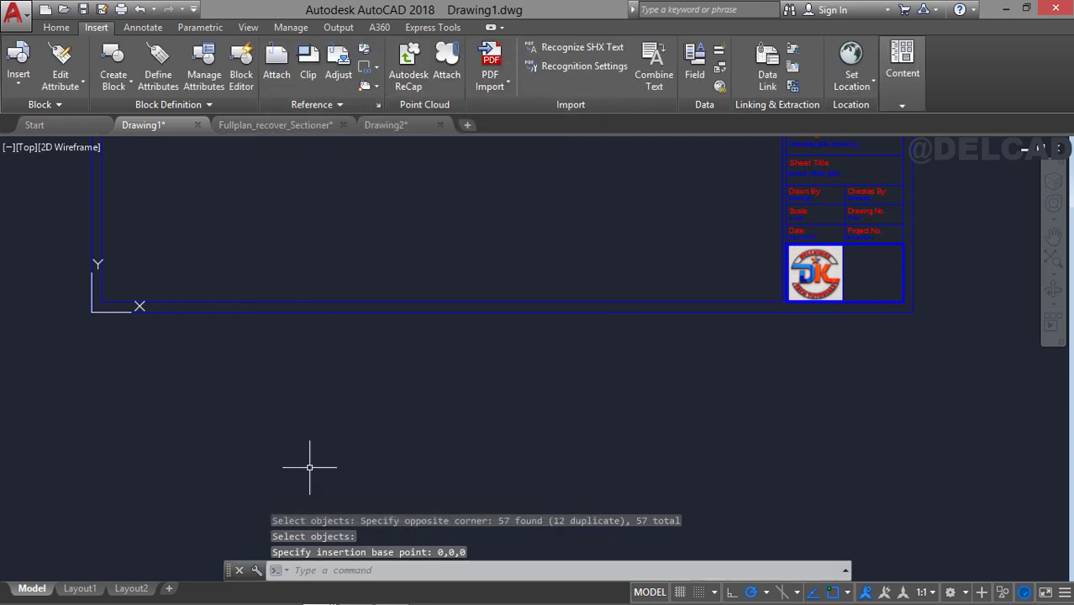
Set the text height of the title block's NOTES attributes to 2 in the Enhanced Attribute Editor.
mouse_move(781, 220)
middle_down()
mouse_move(640, 316)
mouse_move(688, 247)
mouse_move(678, 173)
mouse_move(651, 335)
mouse_move(604, 396)
mouse_move(603, 380)
middle_up()
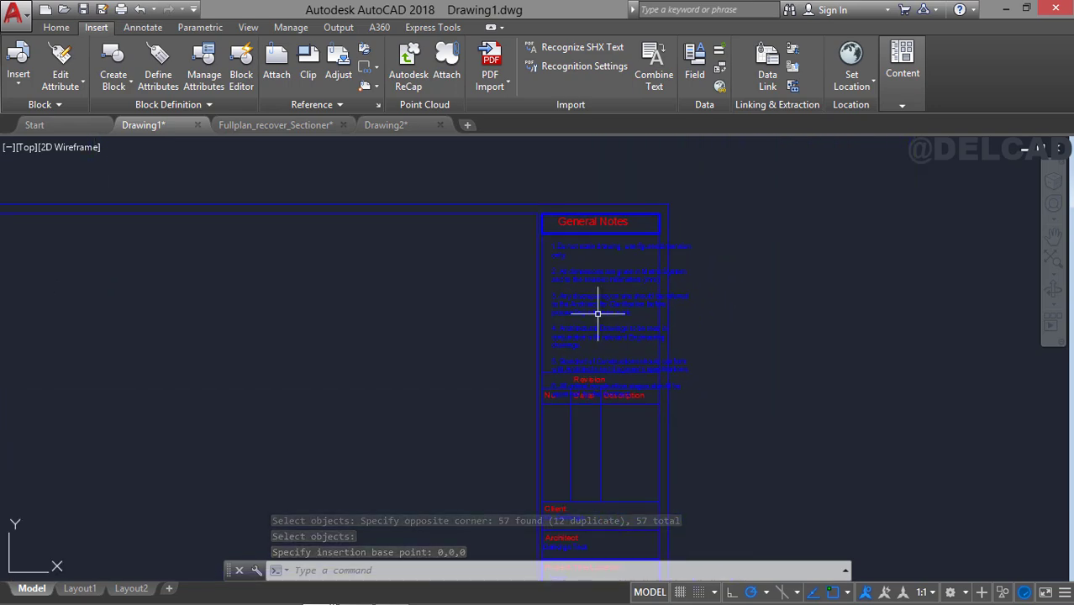
scroll(599, 277, up, 3)
middle_drag(594, 224, 549, 249)
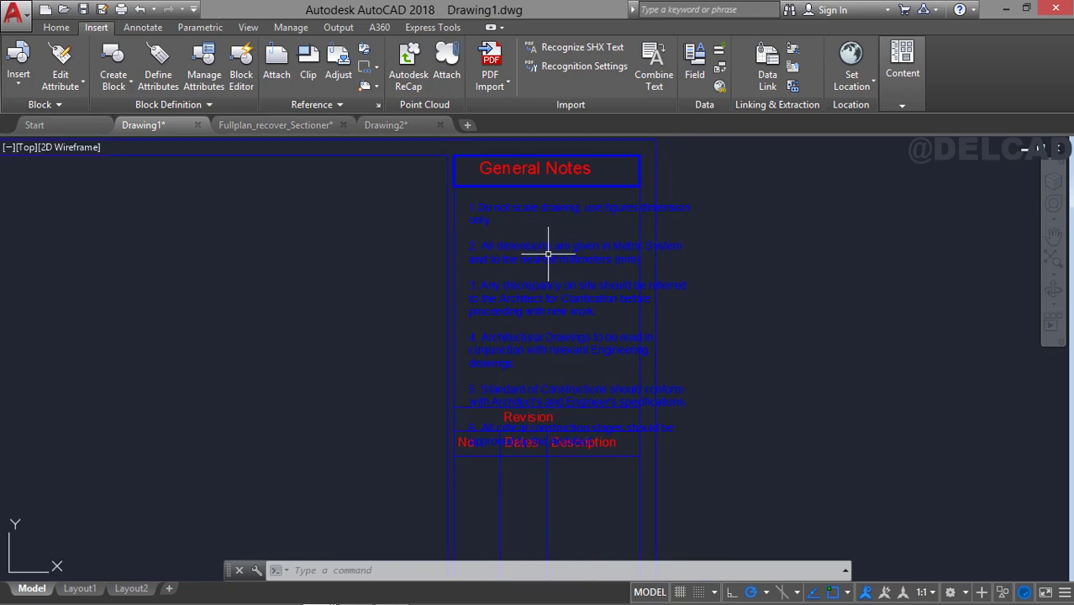
scroll(546, 243, up, 2)
double_click(499, 190)
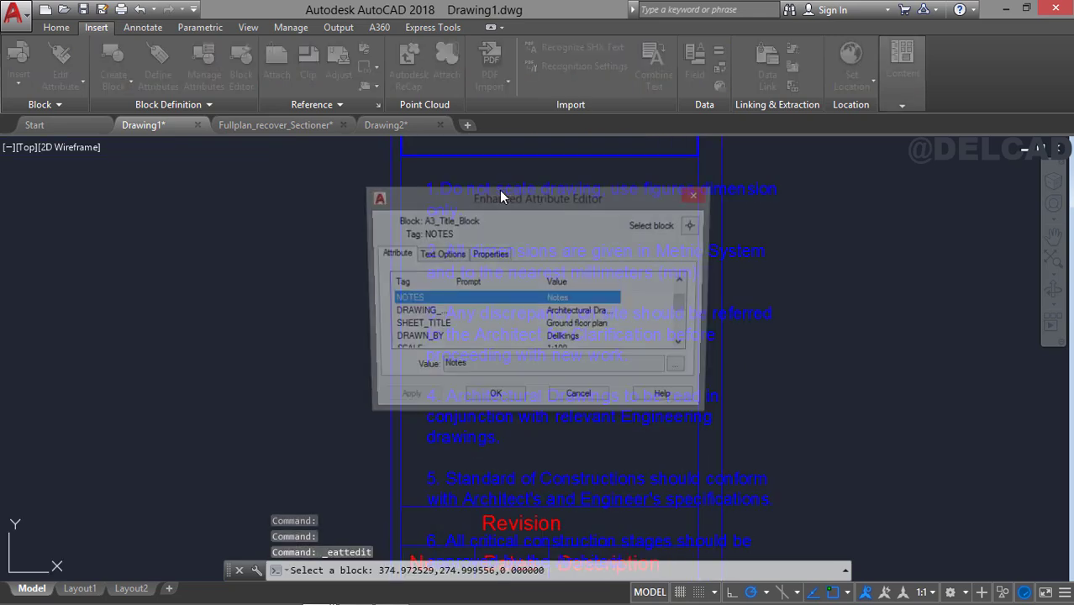
click(454, 261)
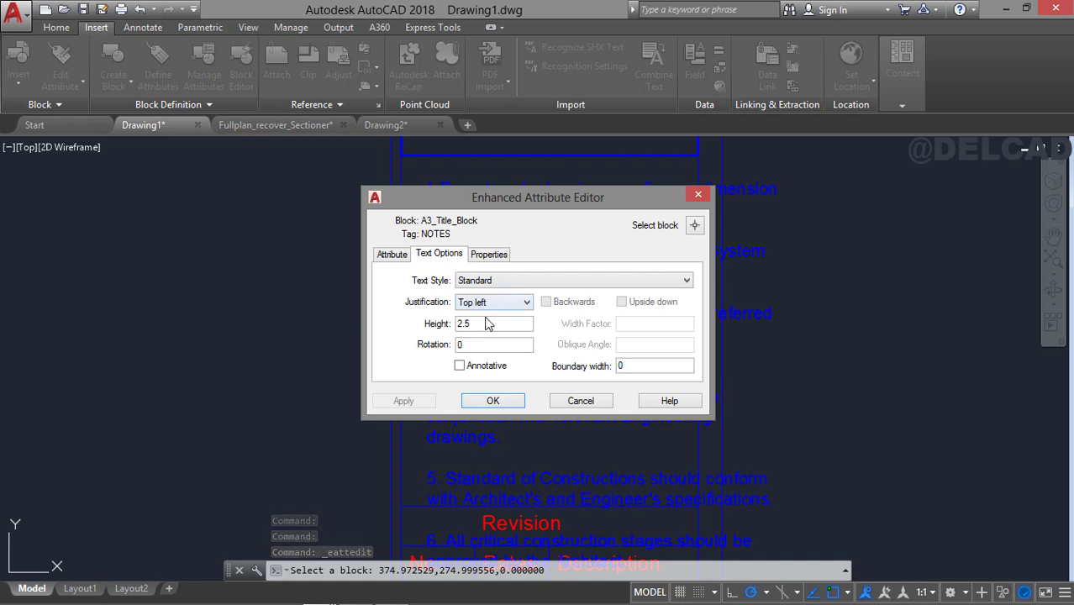
double_click(460, 326)
text(2)
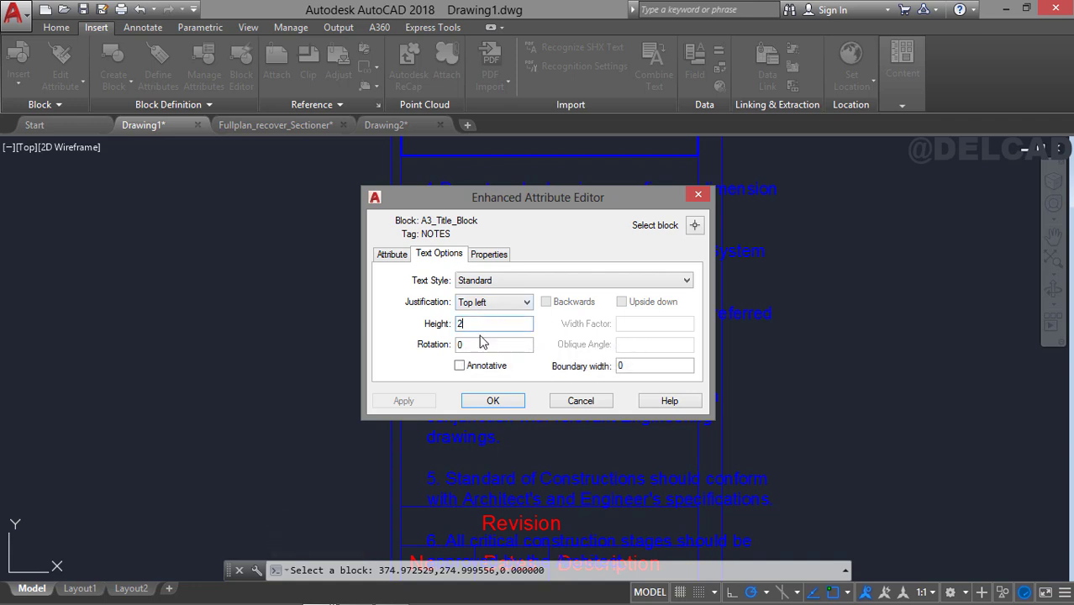
click(492, 401)
Move the attribute editor clear of the notes and try to narrow the text frame of the General Notes attribute.
mouse_move(559, 197)
mouse_down()
mouse_move(323, 229)
mouse_move(396, 228)
mouse_move(312, 225)
mouse_up()
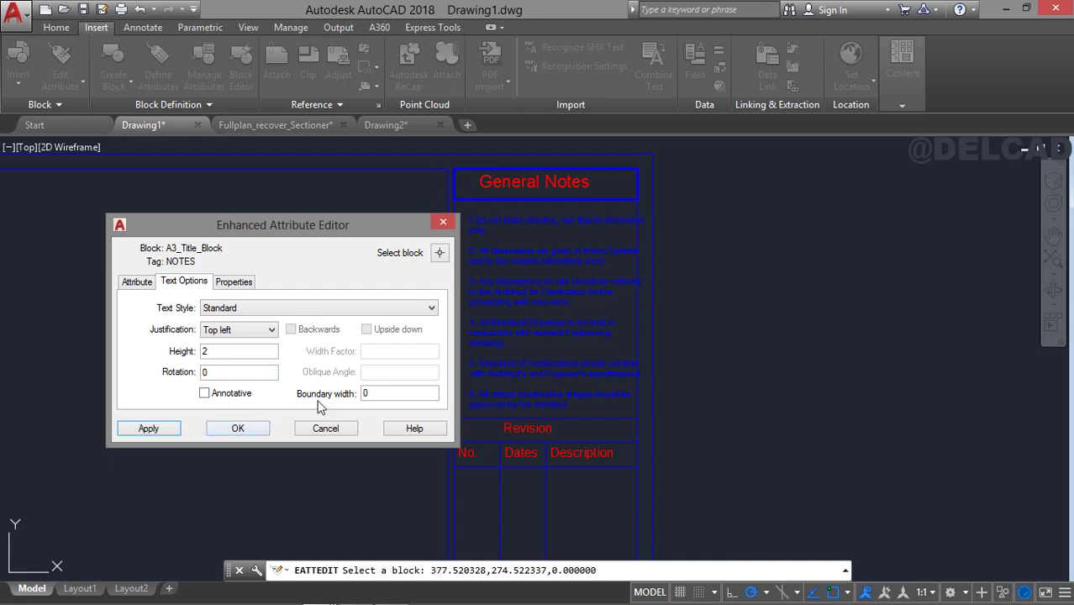
click(136, 283)
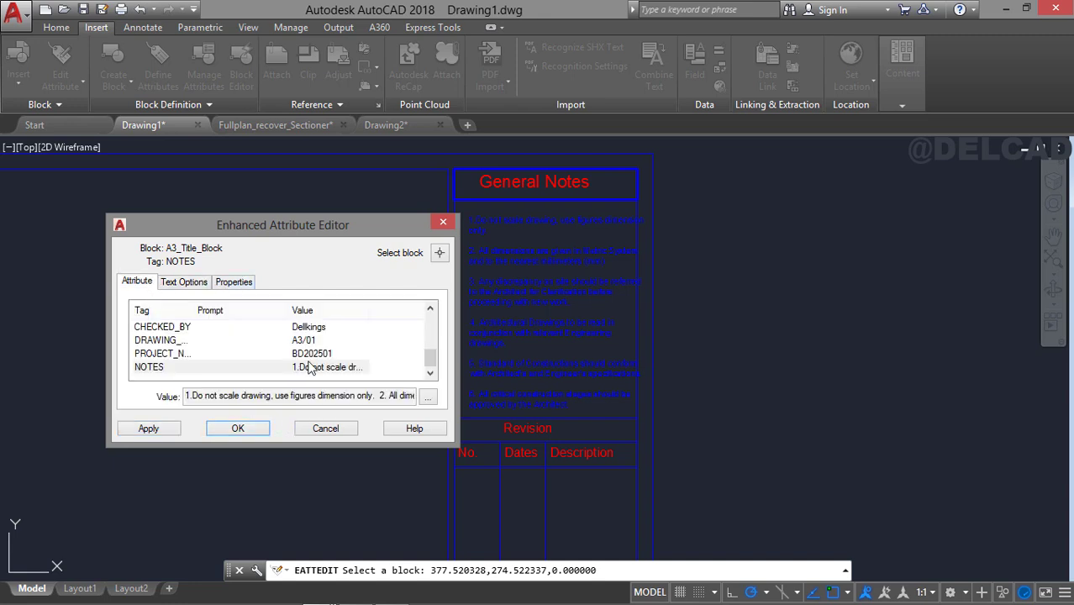
click(427, 397)
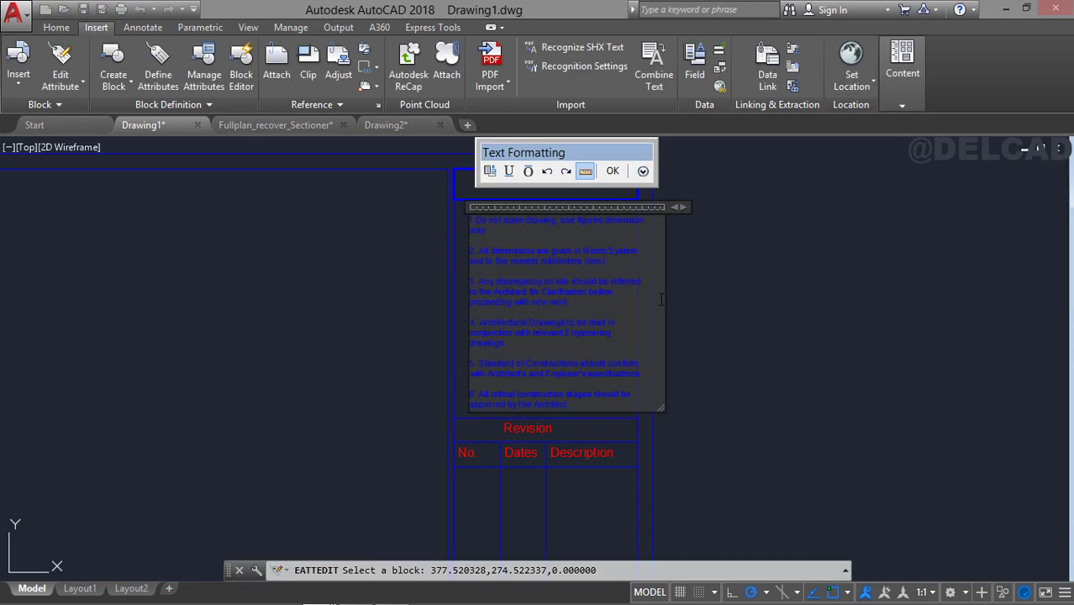
drag(663, 288, 659, 287)
click(613, 172)
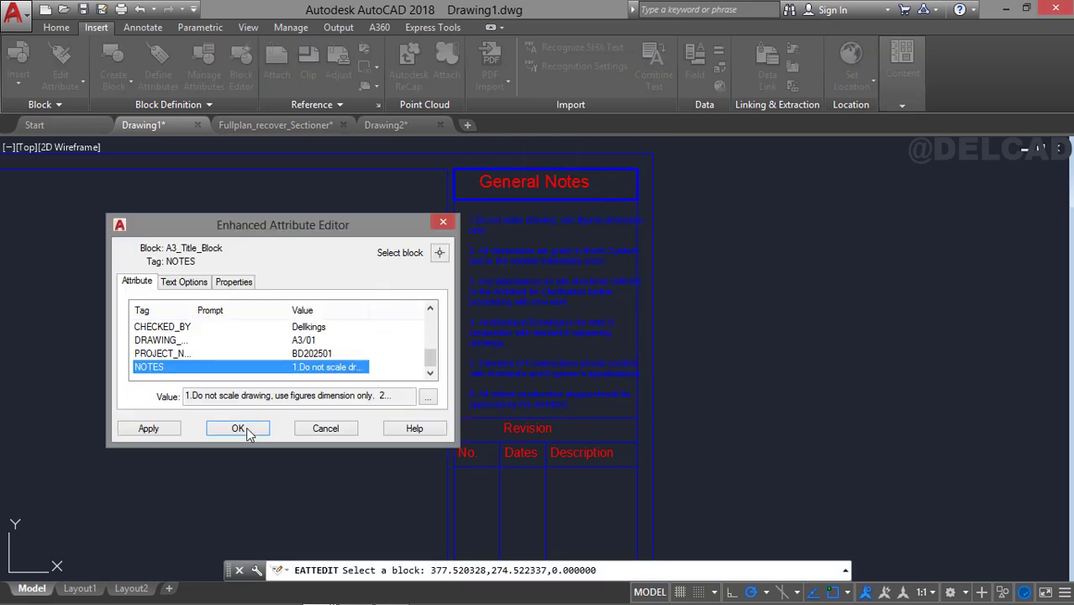
click(237, 428)
Reopen the title block's attributes for editing and set the text height of the project NOTES attribute to 1.8.
click(509, 235)
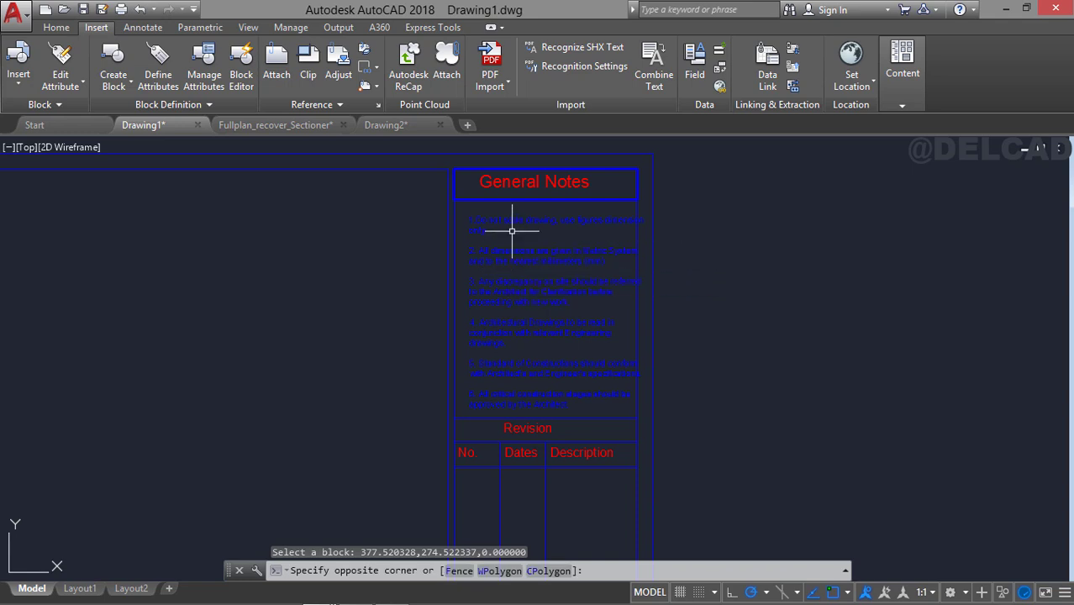
click(474, 211)
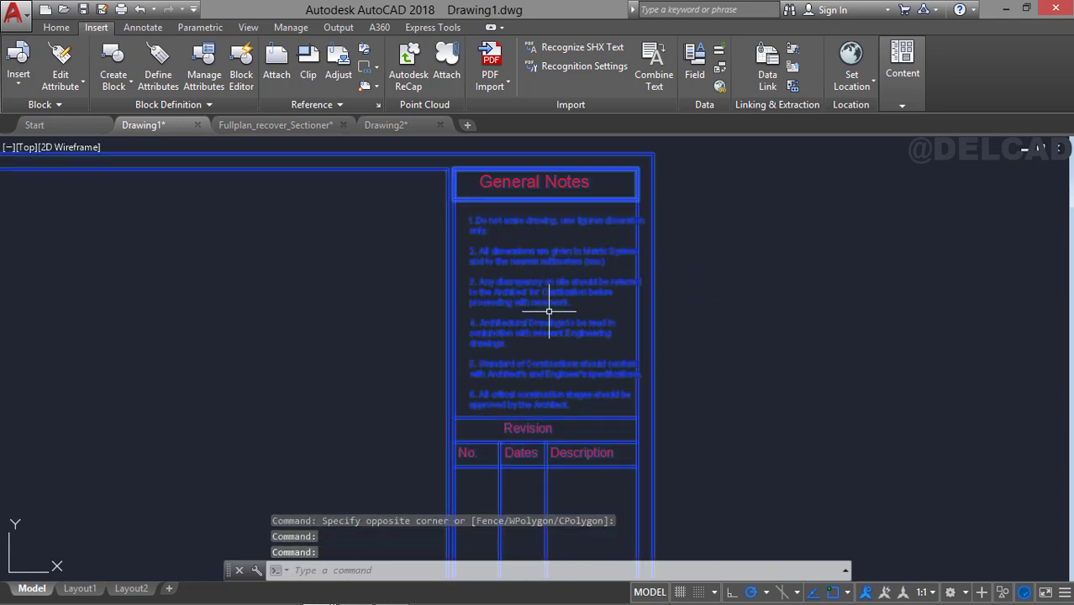
scroll(547, 311, up, 3)
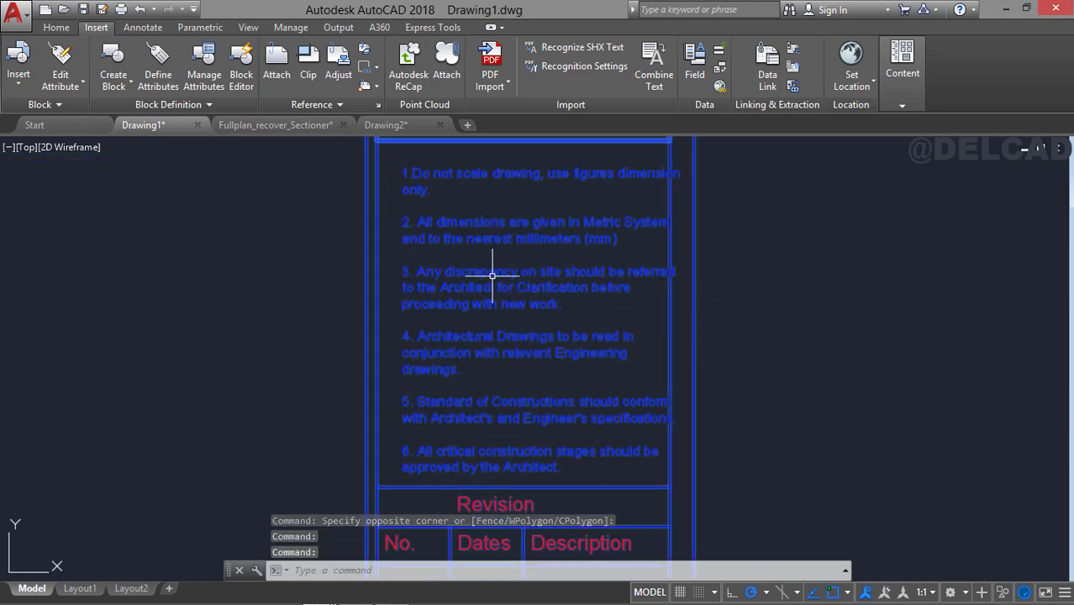
middle_drag(494, 264, 450, 218)
scroll(464, 287, down, 2)
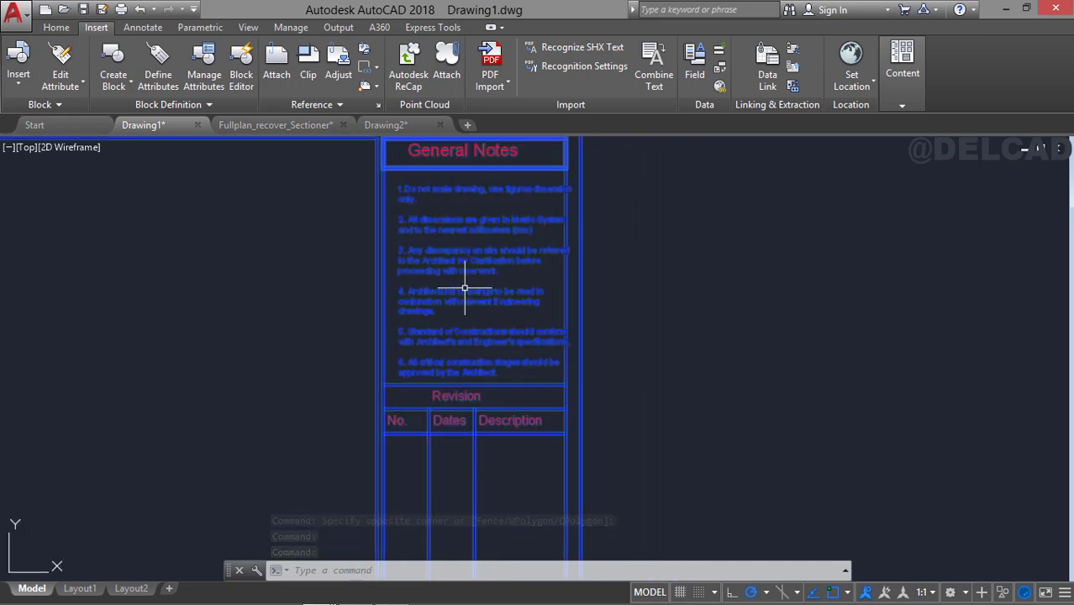
scroll(504, 345, up, 3)
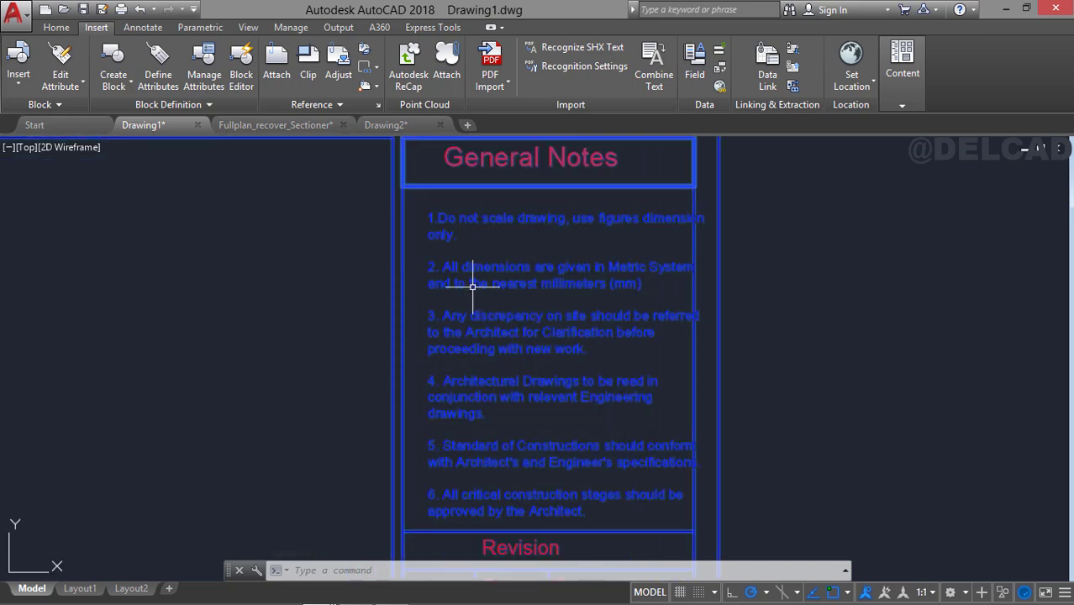
double_click(472, 287)
click(186, 282)
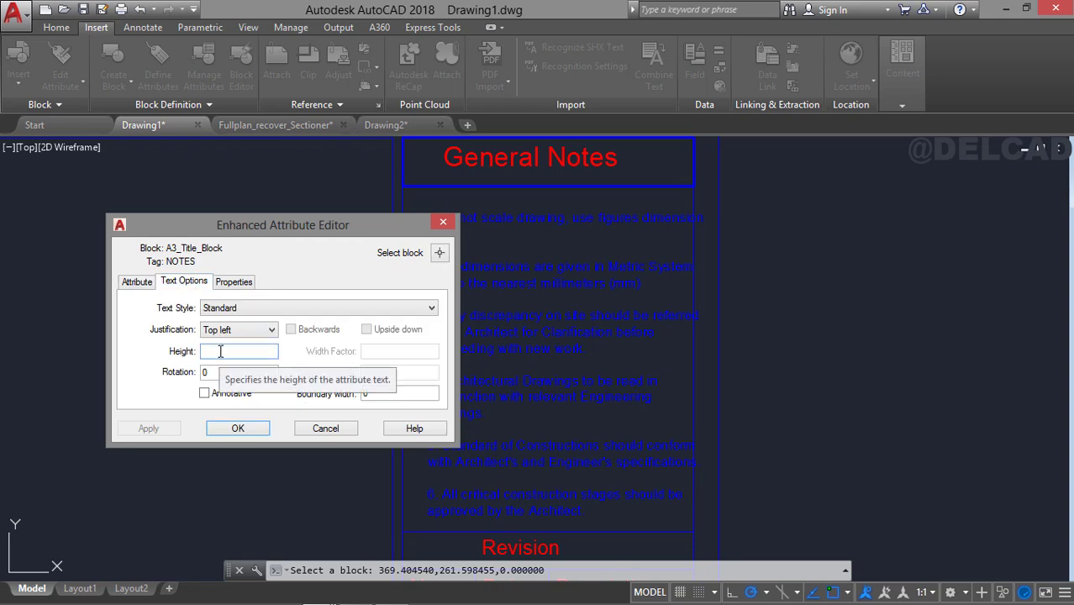
text(1.8)
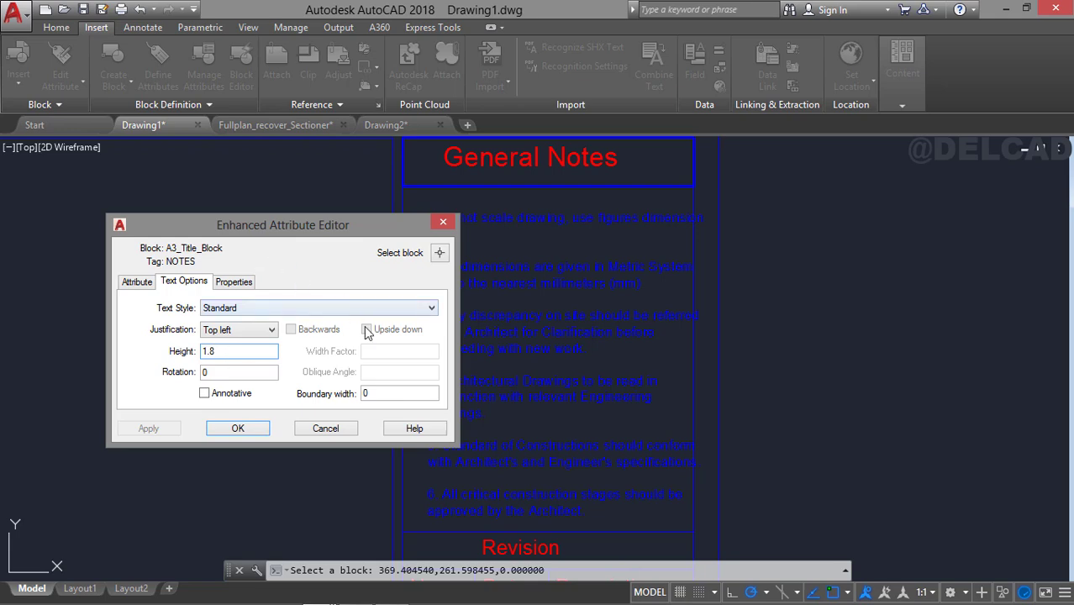
Set the text height of the General Notes attribute to 1.8 and accept the attribute changes.
click(154, 286)
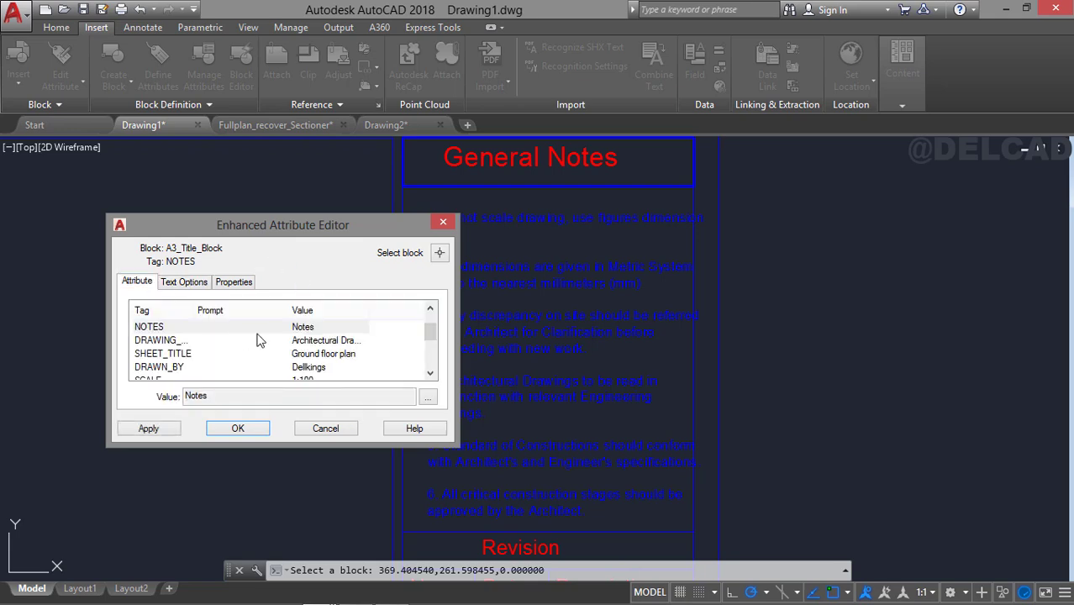
drag(431, 334, 434, 366)
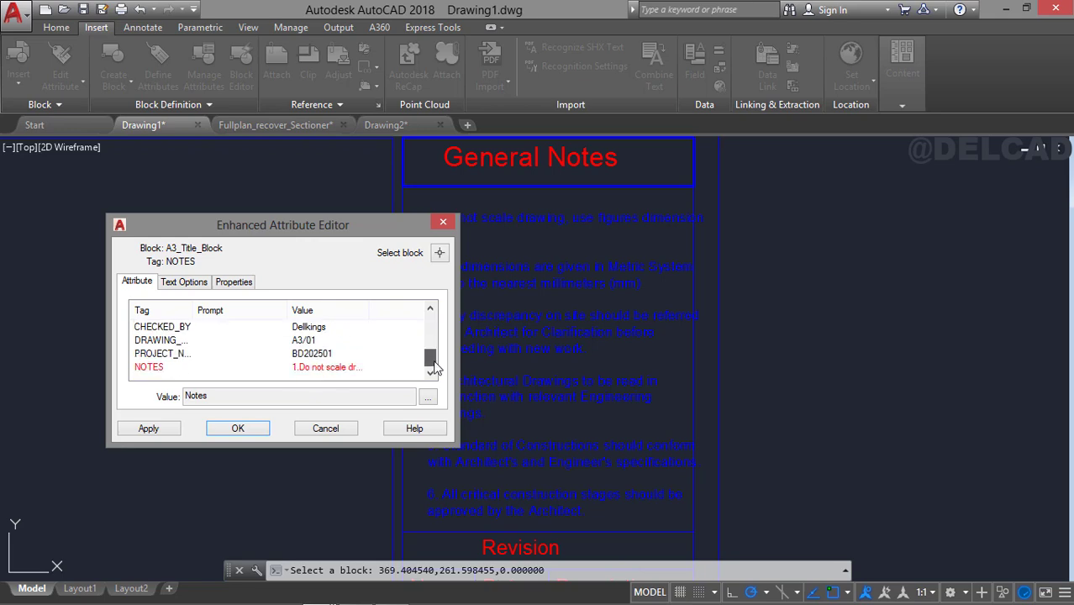
click(369, 371)
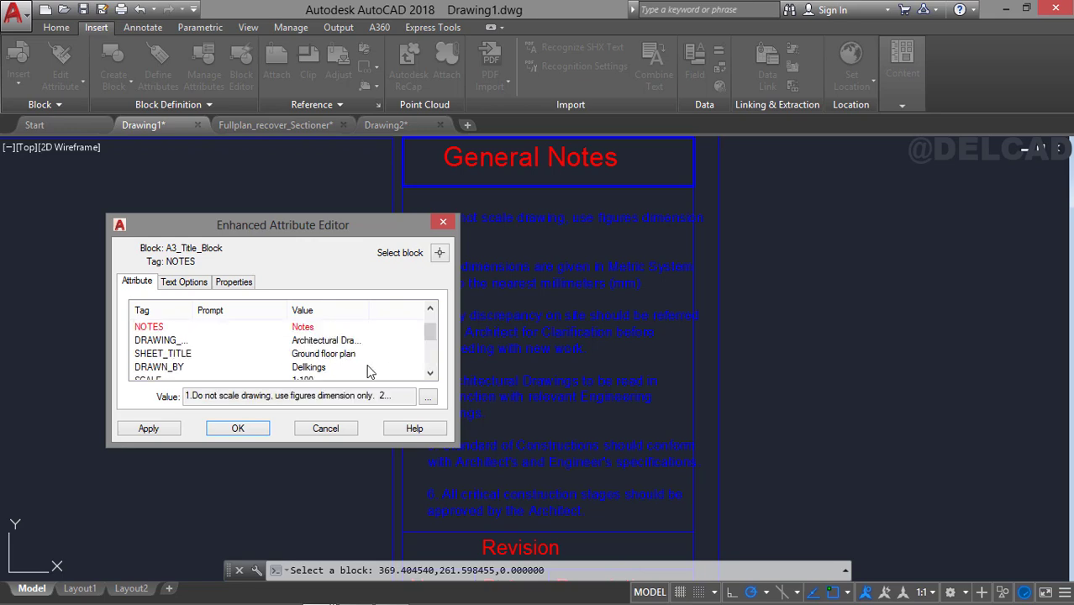
click(177, 284)
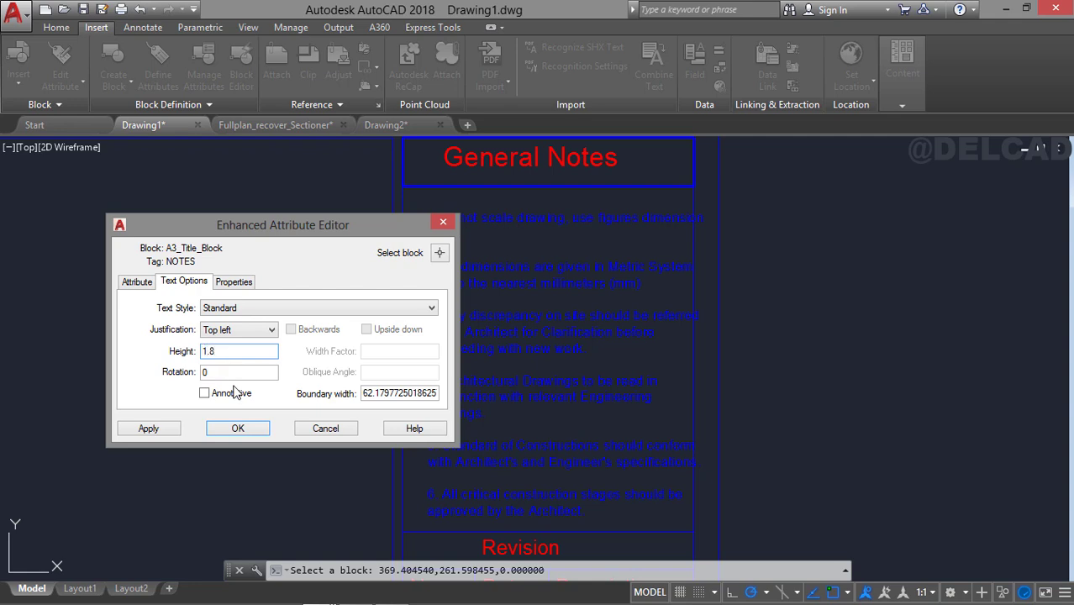
click(172, 430)
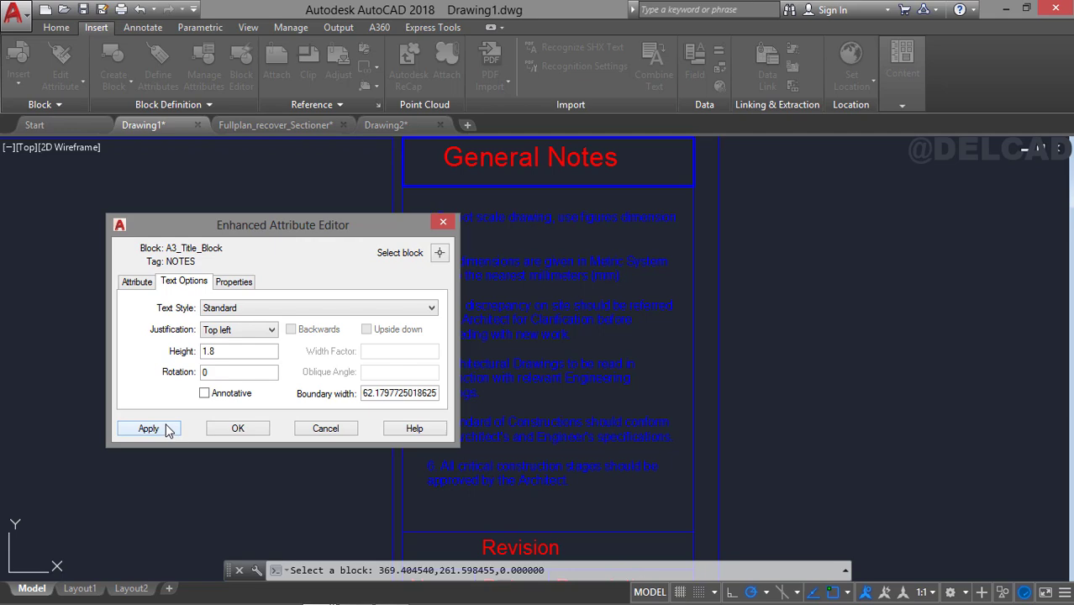
click(238, 428)
scroll(628, 336, down, 2)
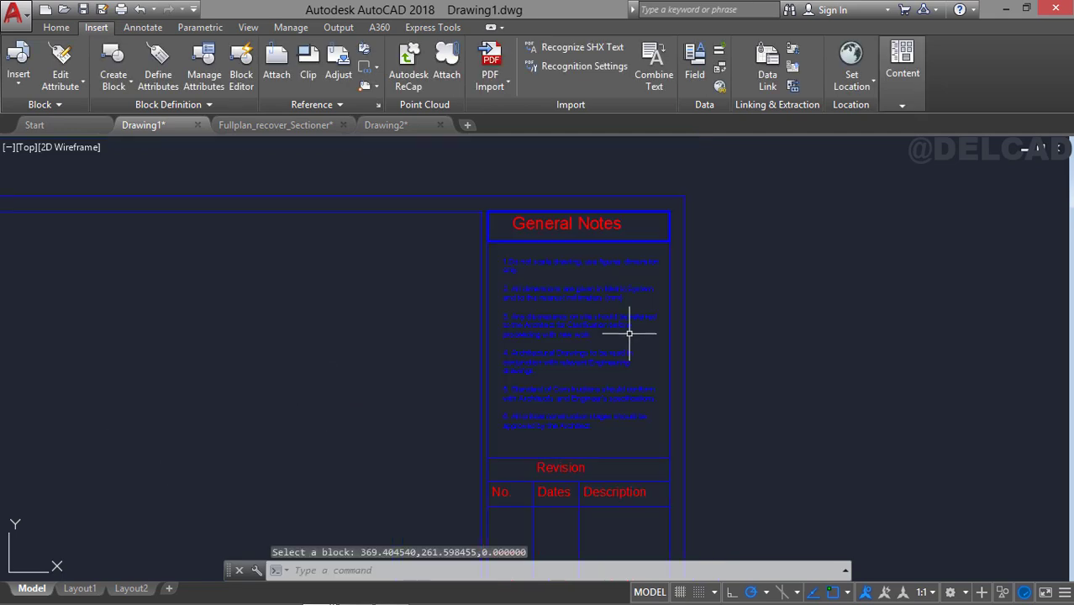
Check the title block's lower cells and the project NOTES value in the attribute editor, and view the whole sheet.
mouse_move(633, 394)
middle_down()
mouse_move(585, 341)
mouse_move(610, 407)
mouse_move(608, 392)
middle_up()
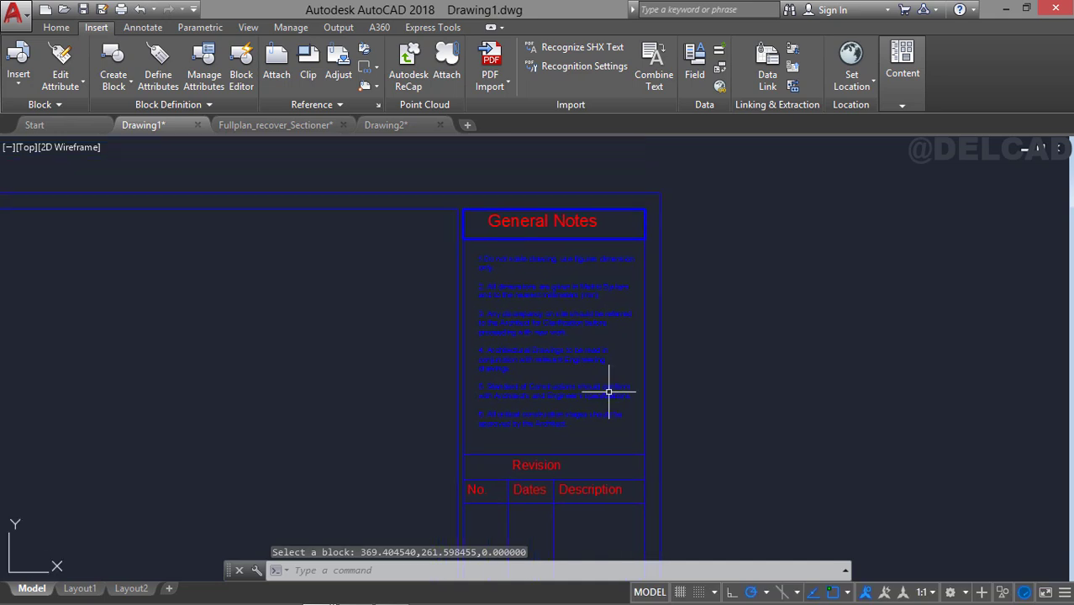
middle_drag(506, 386, 501, 225)
middle_drag(552, 405, 560, 249)
middle_drag(567, 383, 580, 252)
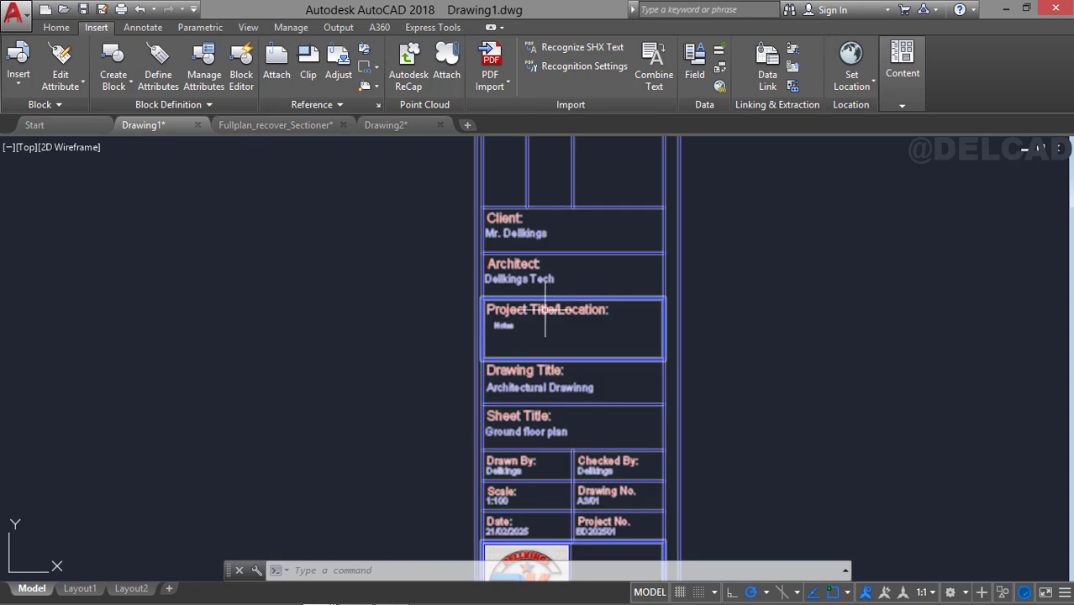
scroll(544, 310, up, 2)
middle_drag(490, 193, 511, 283)
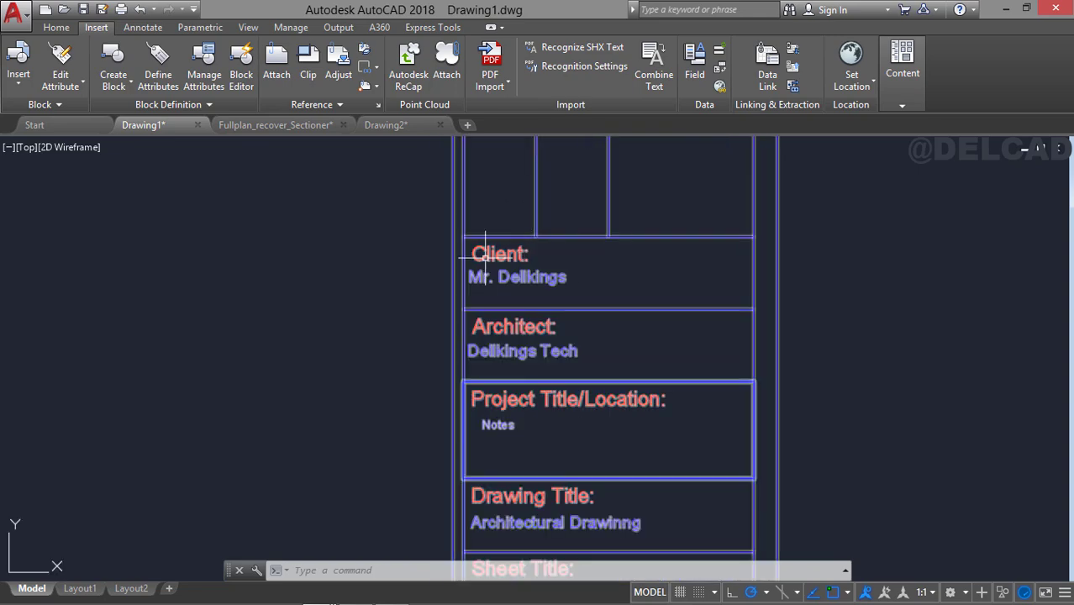
mouse_move(586, 351)
middle_down()
mouse_move(584, 330)
mouse_move(601, 347)
middle_up()
double_click(557, 279)
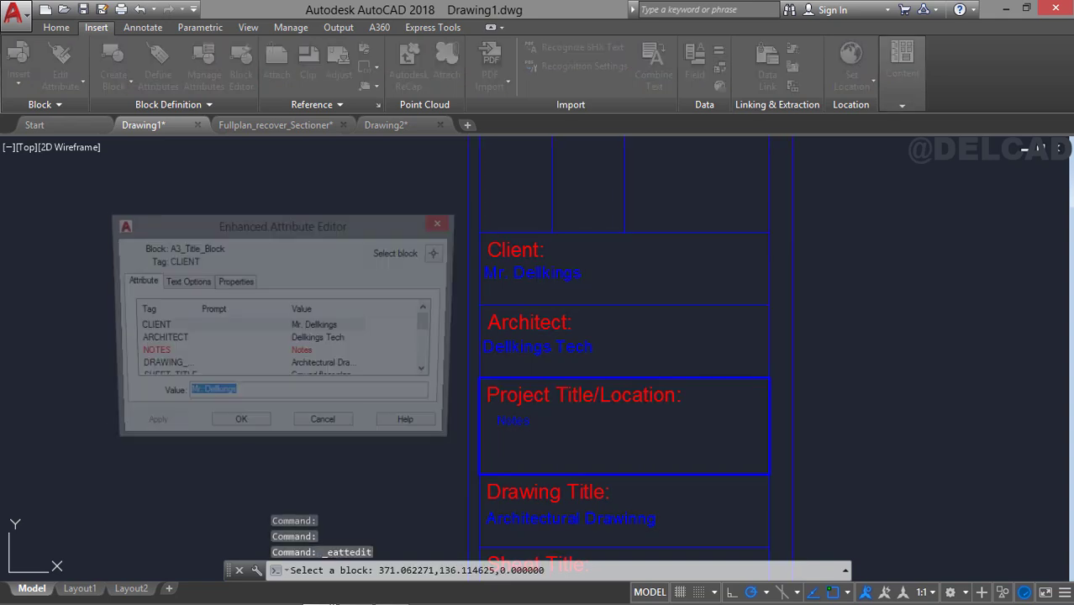
drag(287, 224, 406, 208)
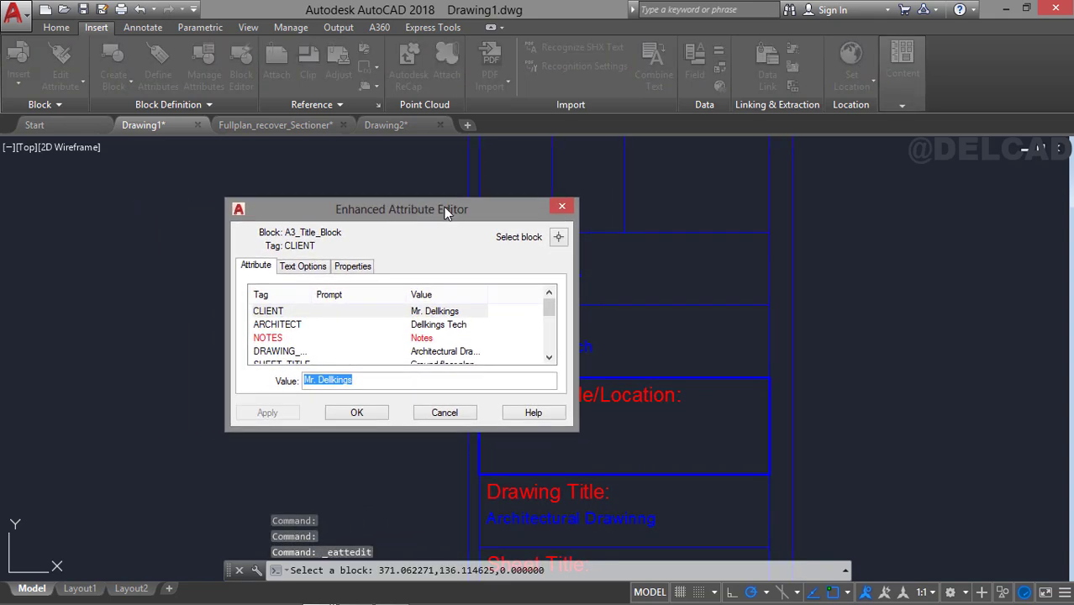
click(431, 337)
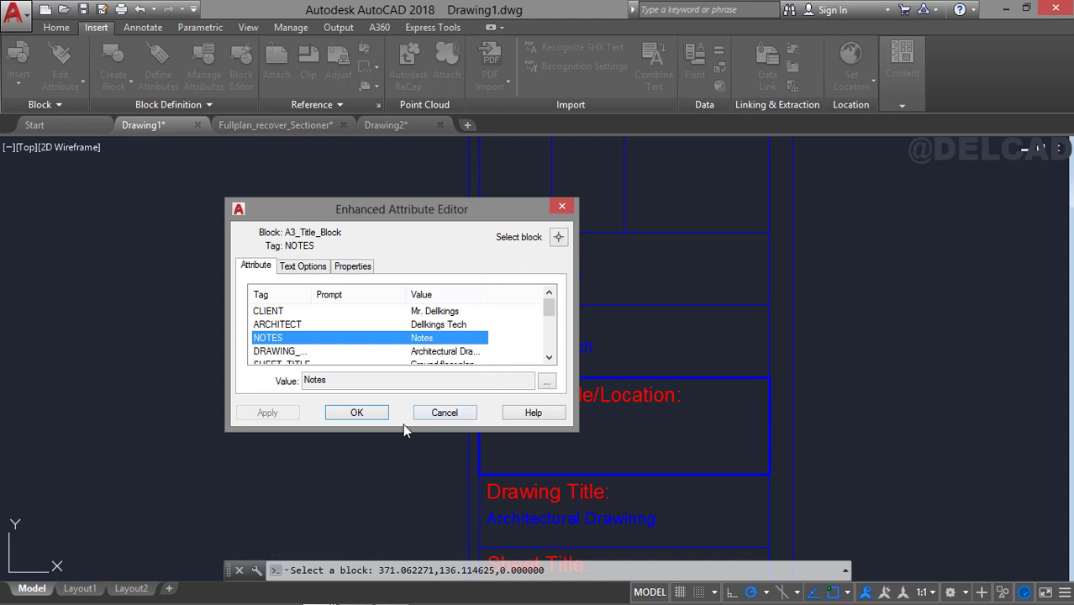
click(358, 412)
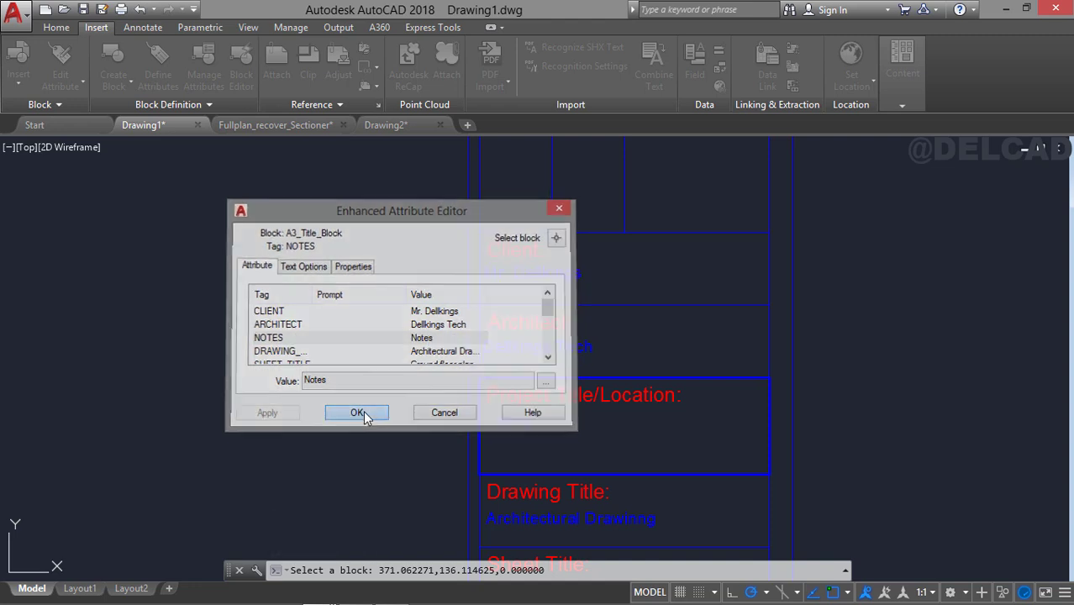
middle_drag(648, 360, 619, 233)
mouse_move(619, 403)
middle_down()
mouse_move(605, 359)
mouse_move(666, 434)
middle_up()
scroll(605, 359, down, 5)
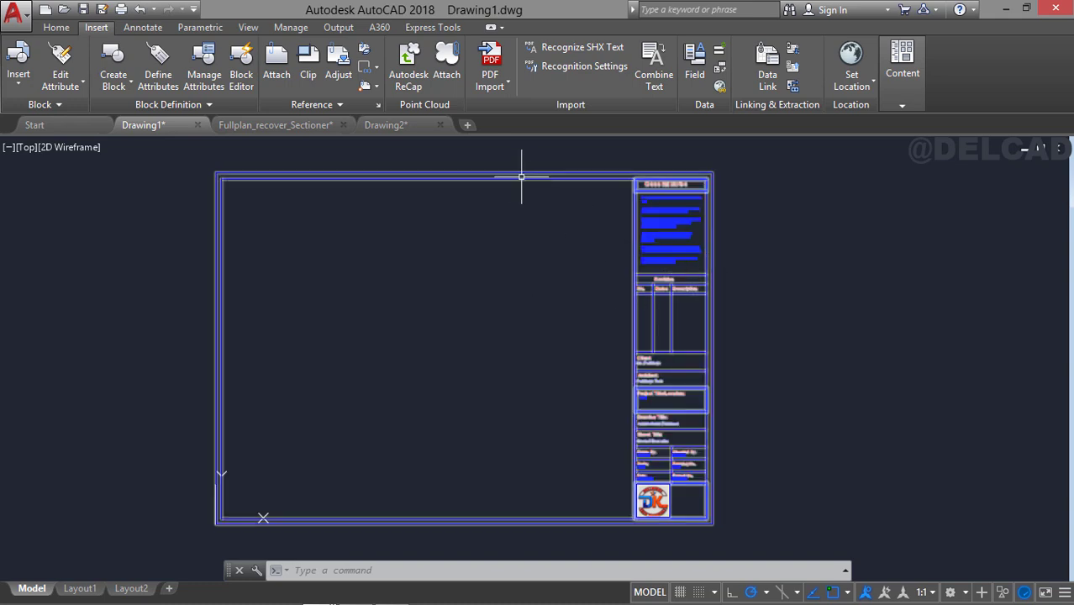
Create a blank drawing and open the Fullplan_recover drawing from the AUTOCAD FILES folder.
click(467, 125)
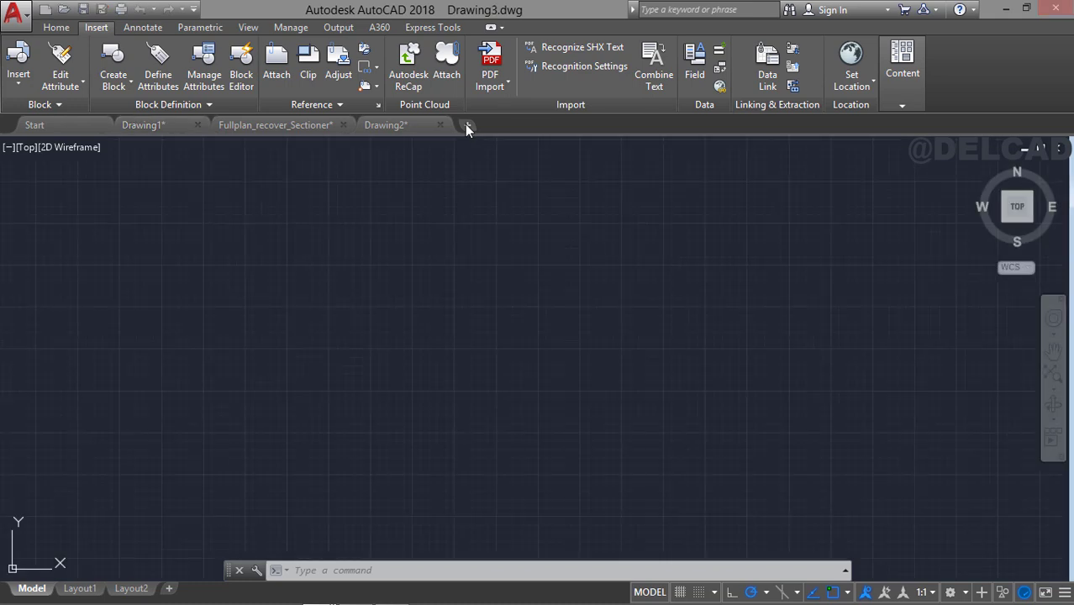
click(57, 125)
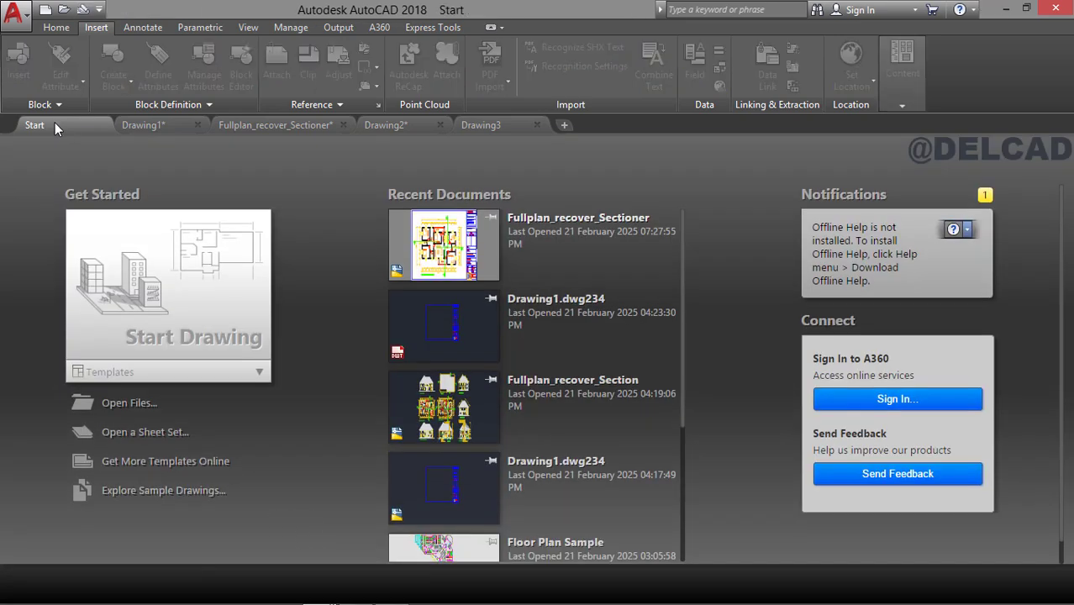
click(133, 403)
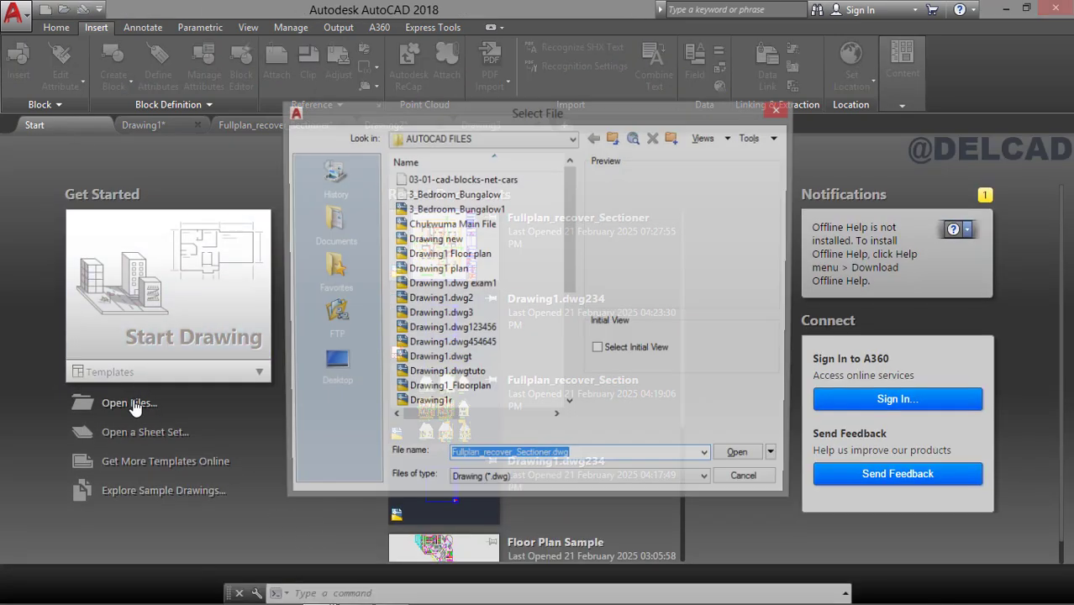
click(504, 316)
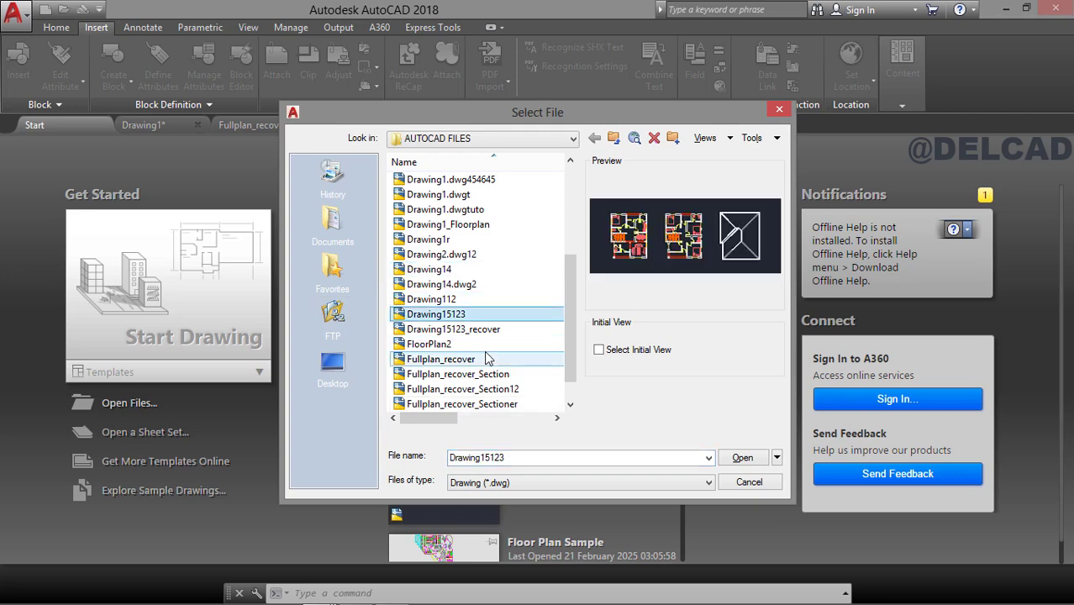
click(488, 359)
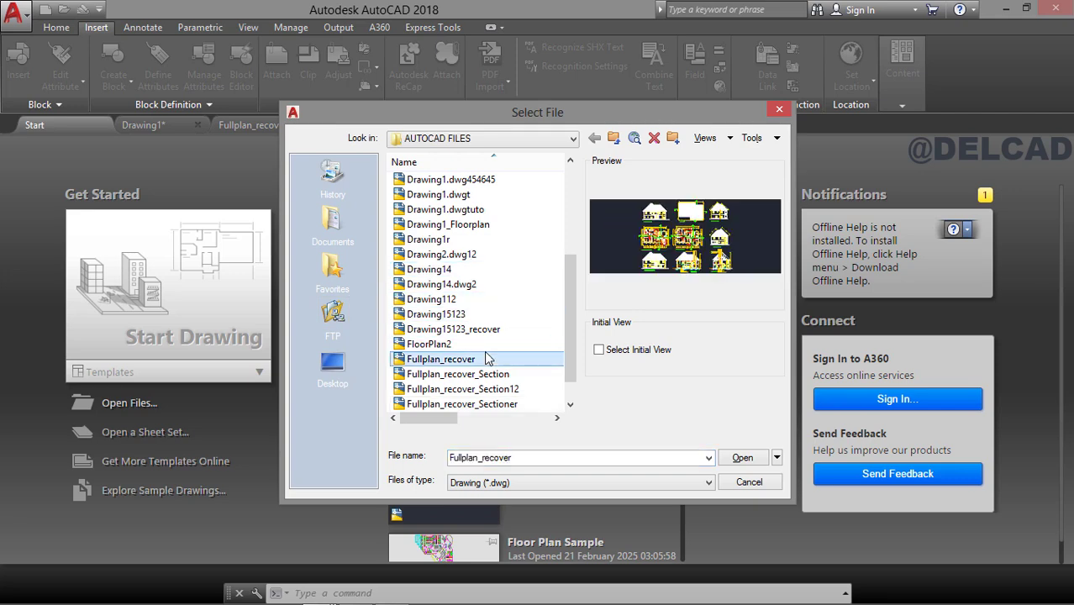
click(742, 459)
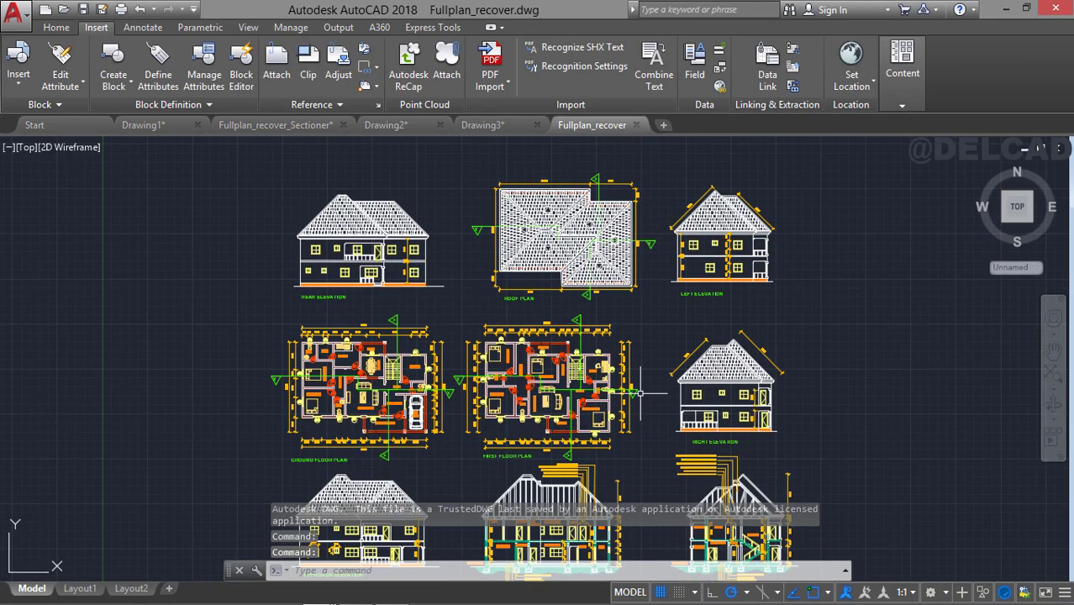
scroll(618, 407, up, 2)
scroll(626, 378, up, 2)
mouse_move(625, 374)
middle_down()
mouse_move(662, 268)
mouse_move(669, 272)
middle_up()
scroll(669, 270, down, 5)
scroll(618, 285, up, 2)
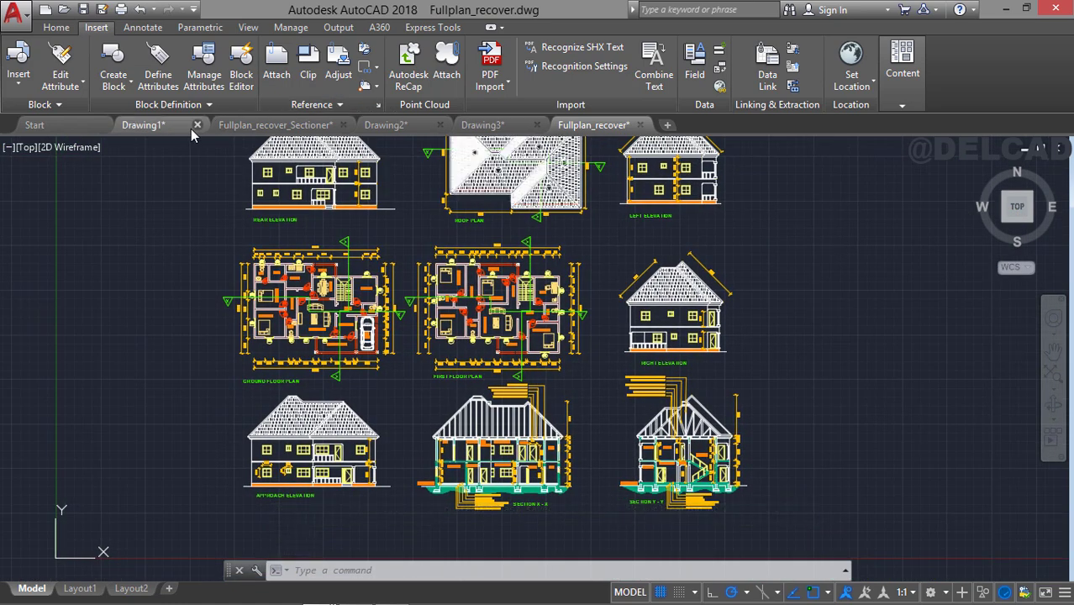
Copy the whole A3 title block from Drawing1 with the sheet's upper-left corner as base point.
click(184, 131)
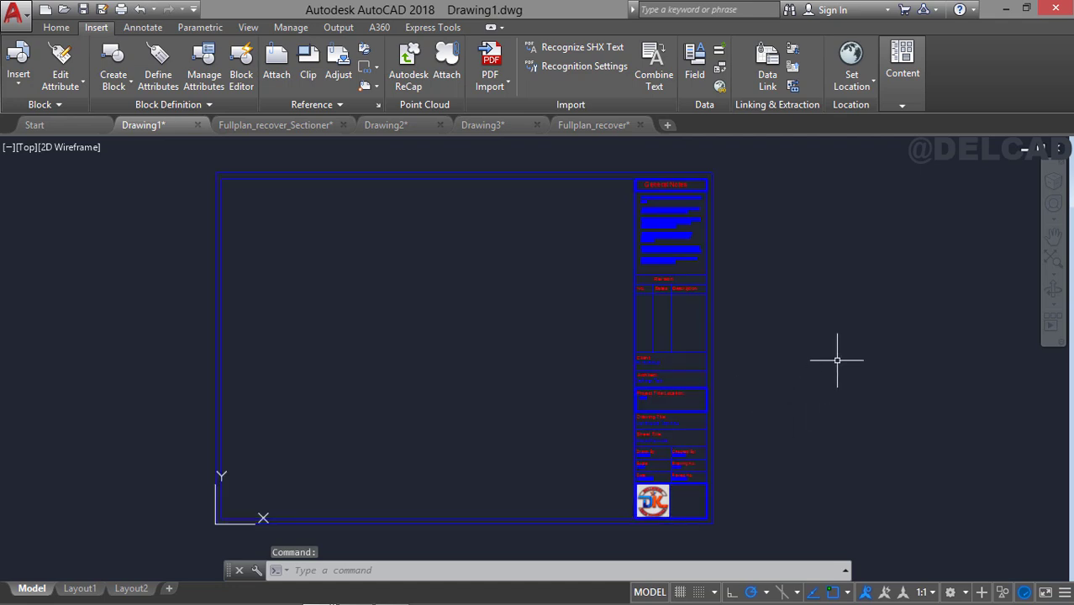
scroll(747, 336, down, 4)
click(519, 247)
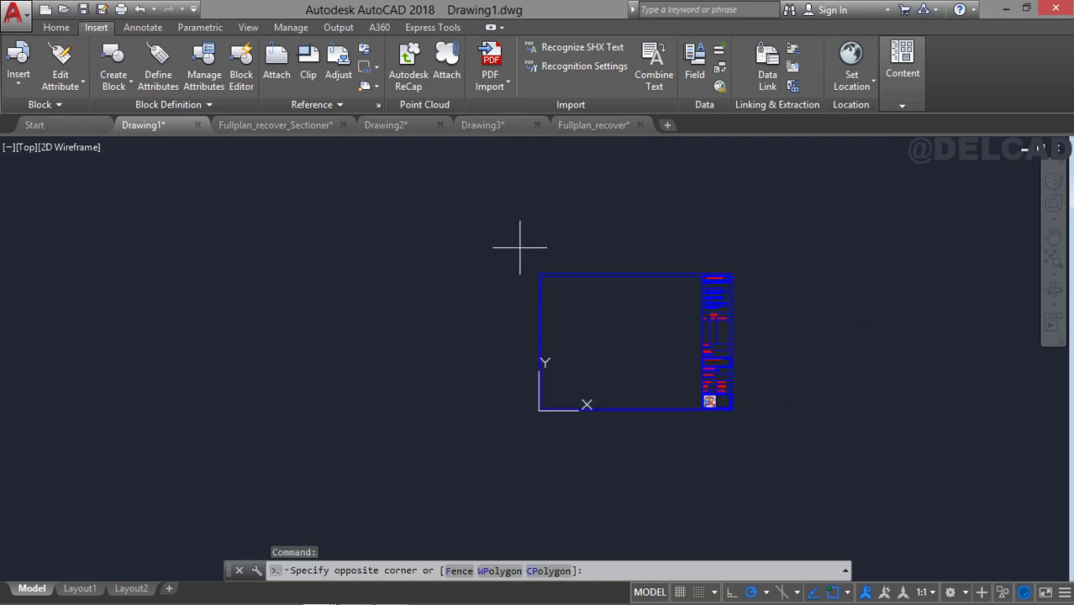
click(805, 467)
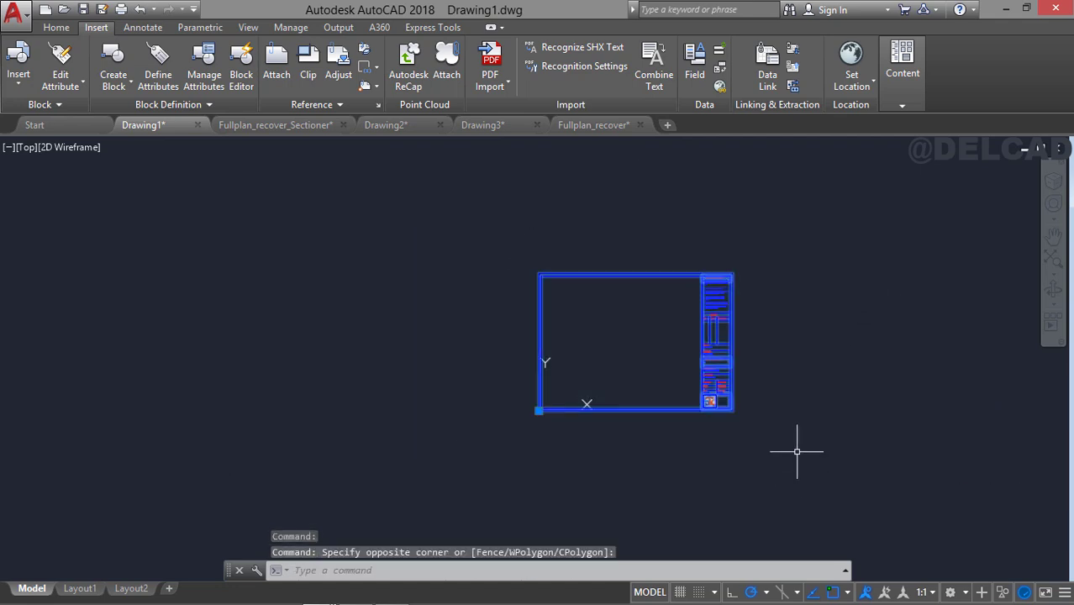
right_click(672, 309)
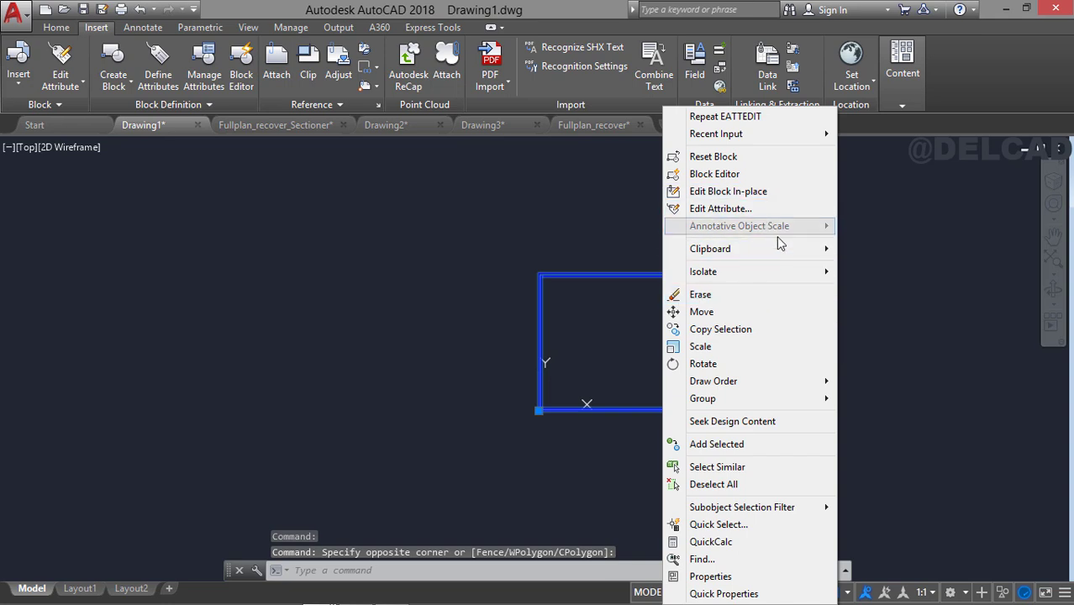
mouse_move(784, 257)
click(873, 283)
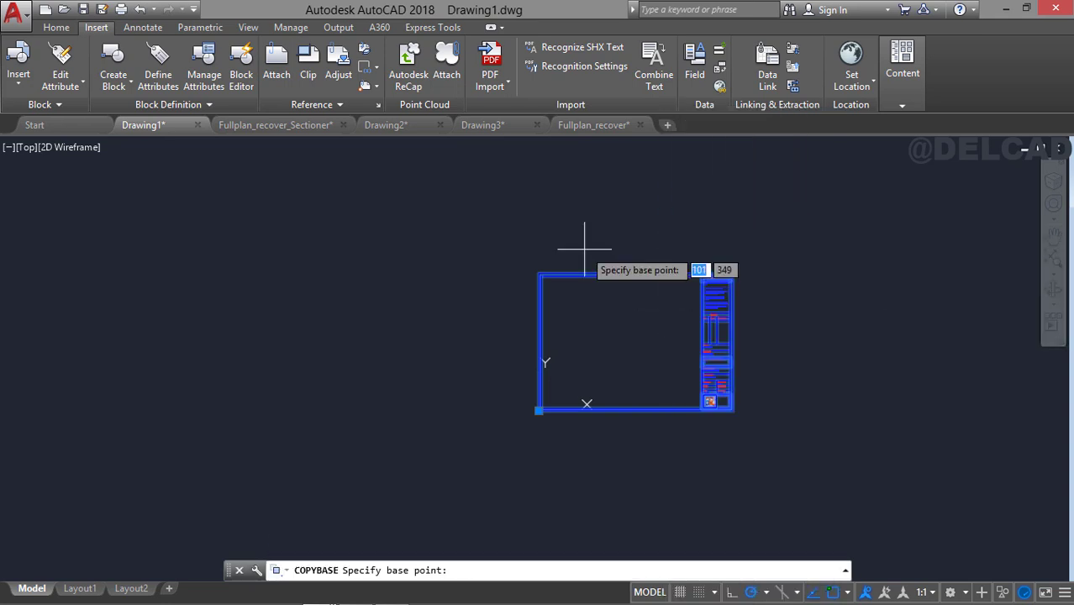
click(539, 273)
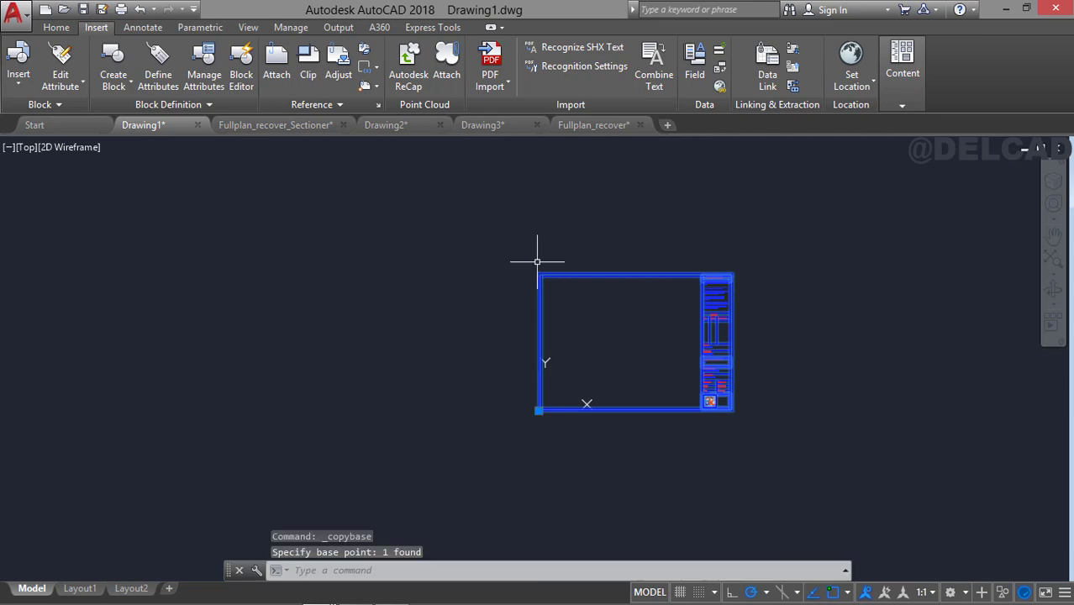
Paste the title block into the model space of Fullplan_recover, in the empty area beside the right elevation.
click(592, 126)
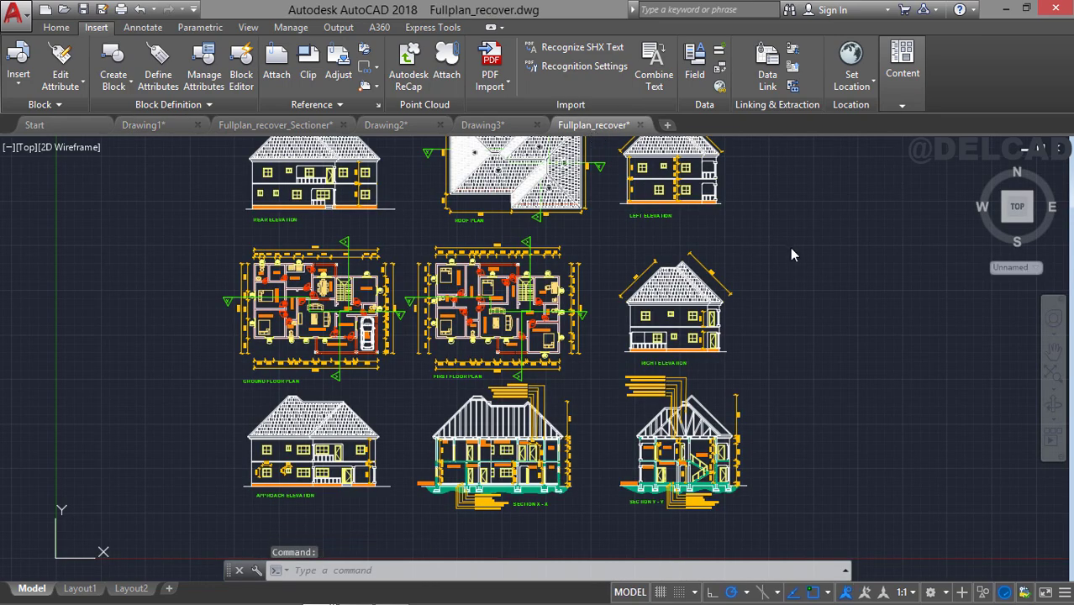
right_click(788, 297)
mouse_move(840, 334)
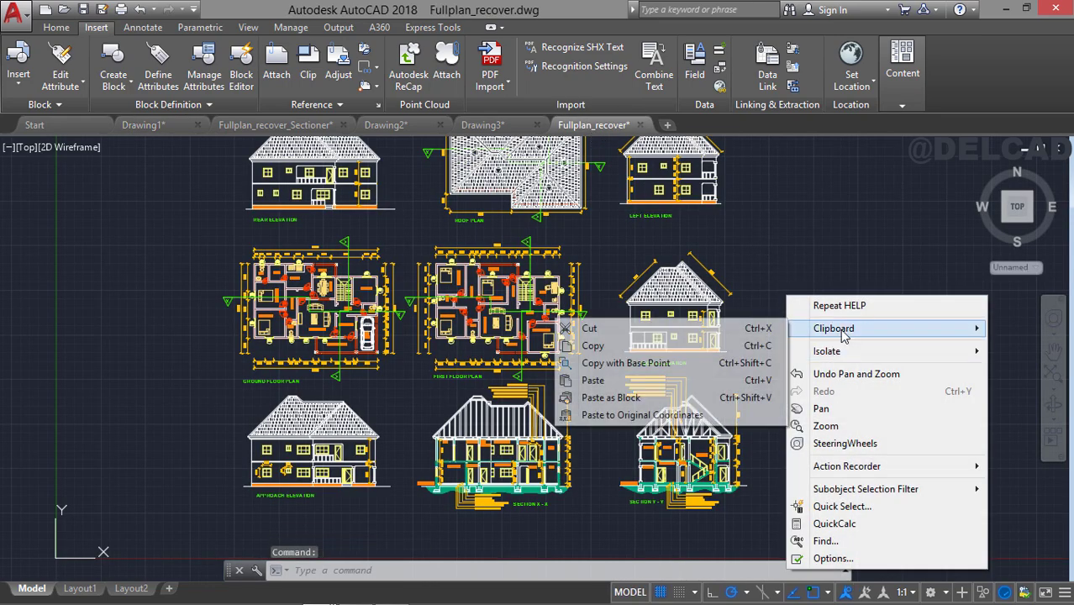
click(659, 380)
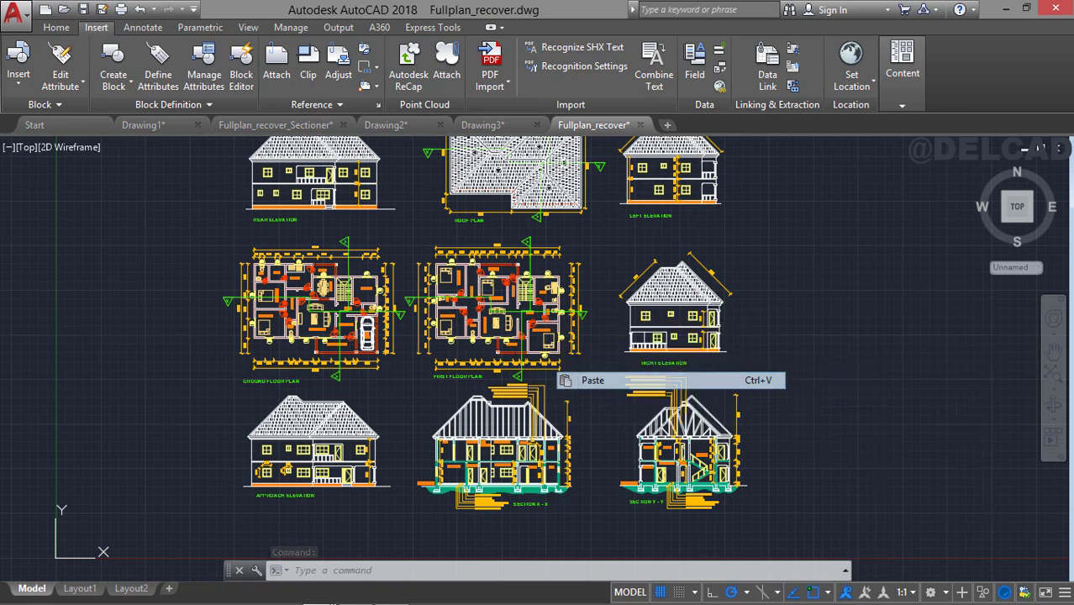
click(817, 260)
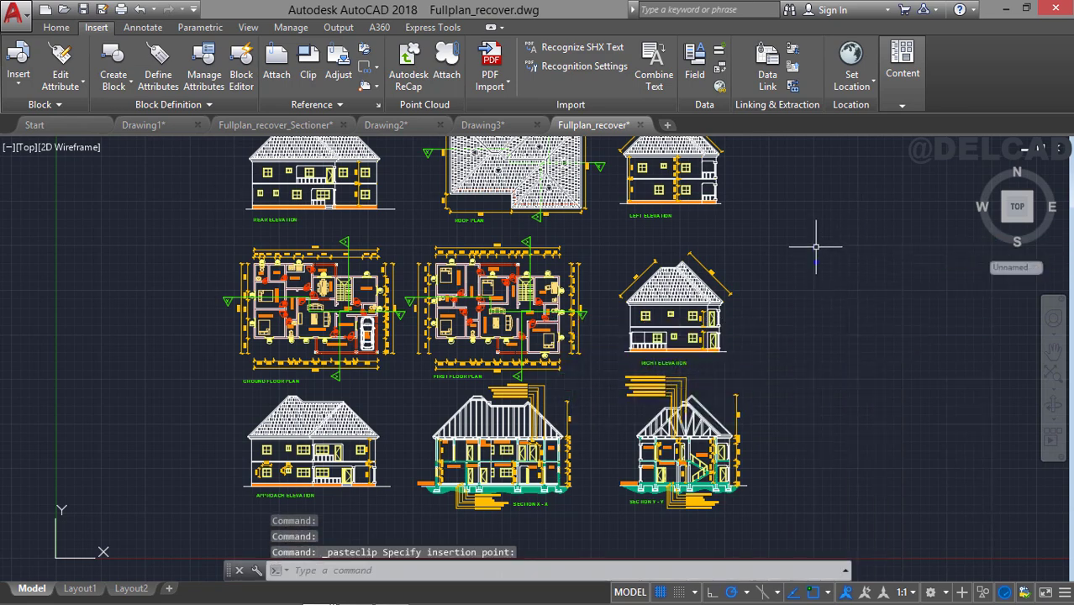
scroll(819, 290, up, 3)
scroll(779, 328, up, 2)
scroll(804, 270, down, 4)
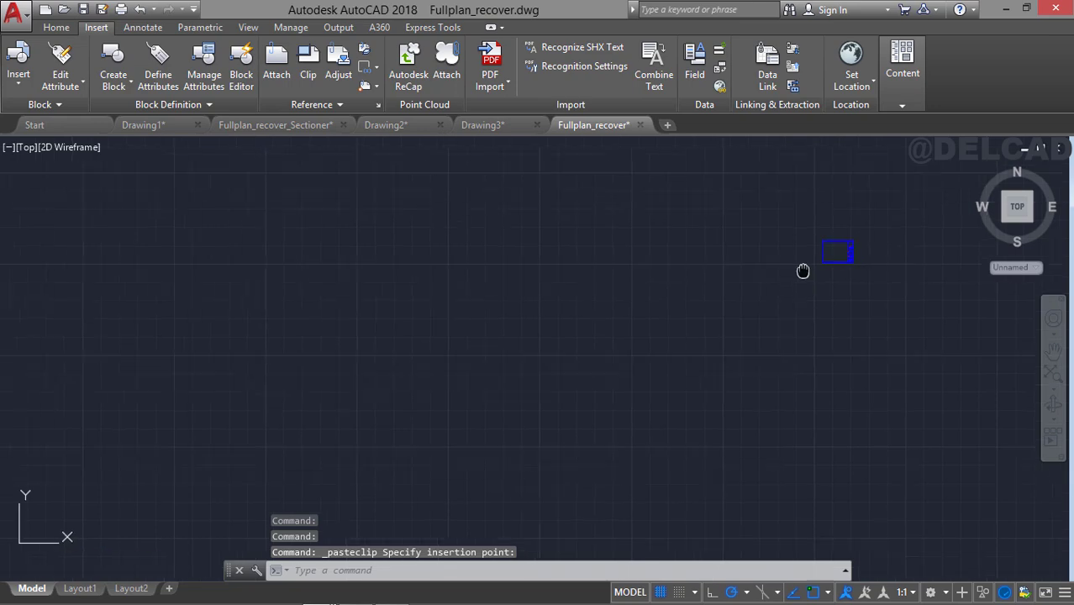
scroll(710, 294, down, 3)
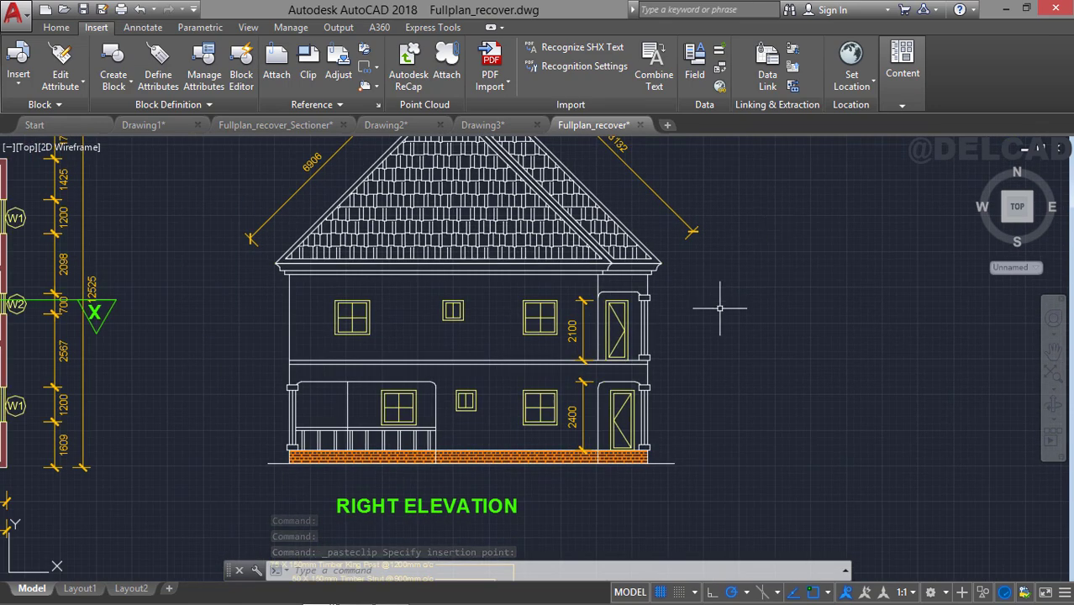
Delete the existing viewport from Layout1.
click(80, 588)
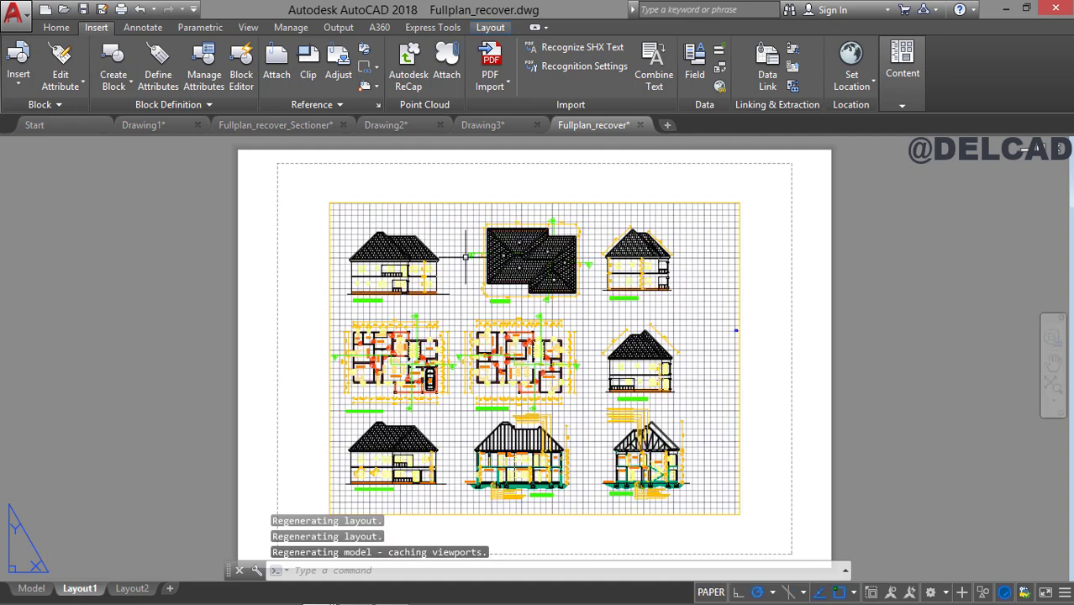
click(719, 203)
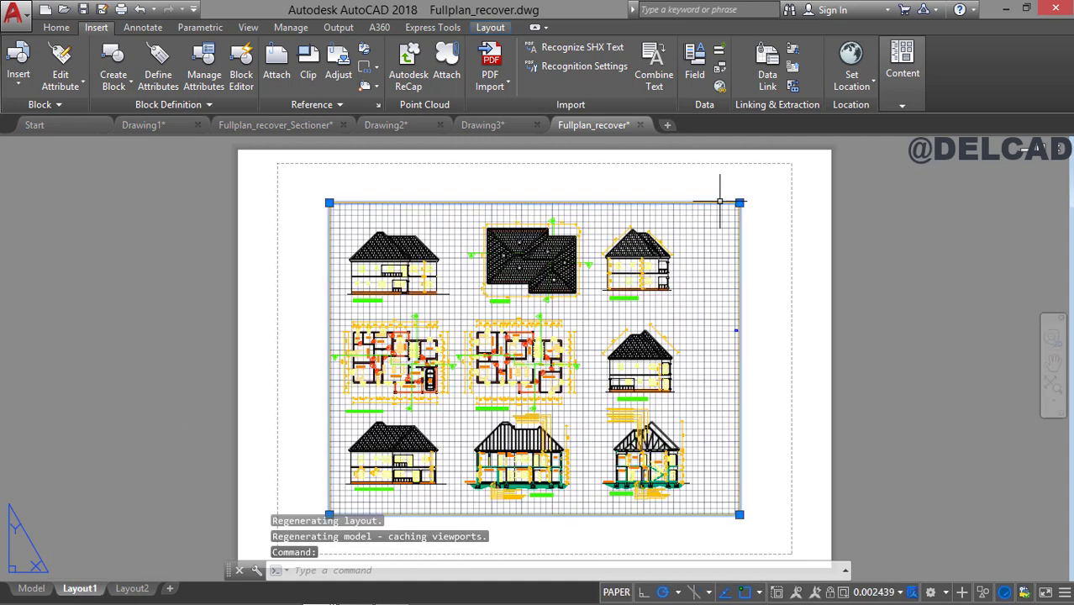
key(Delete)
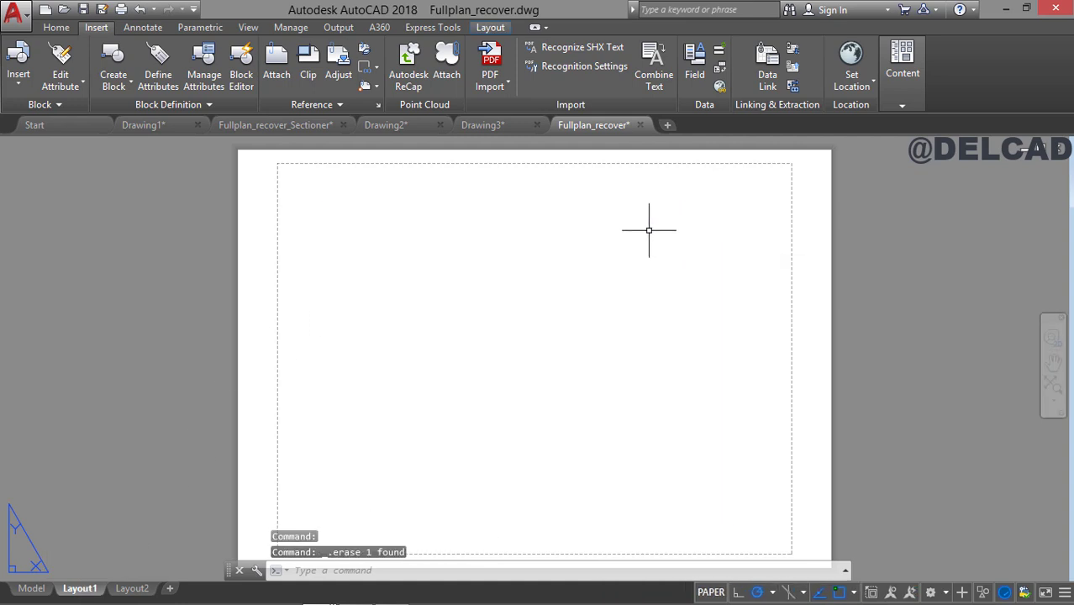
Modify Layout1's page setup to use the AutoCAD PDF (High Quality Print).pc3 plotter.
right_click(95, 591)
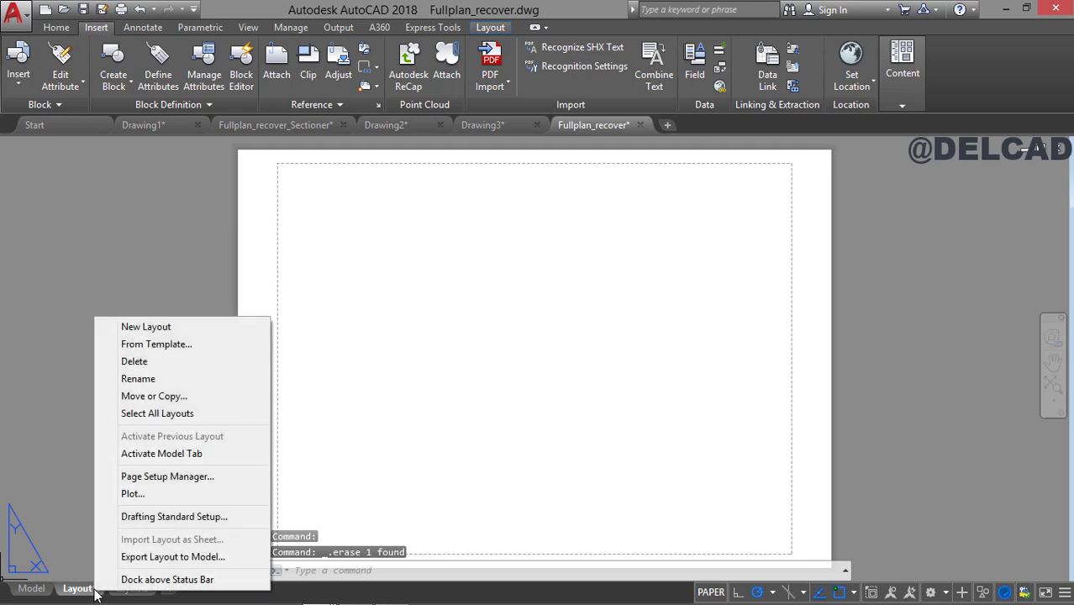
click(158, 477)
click(651, 283)
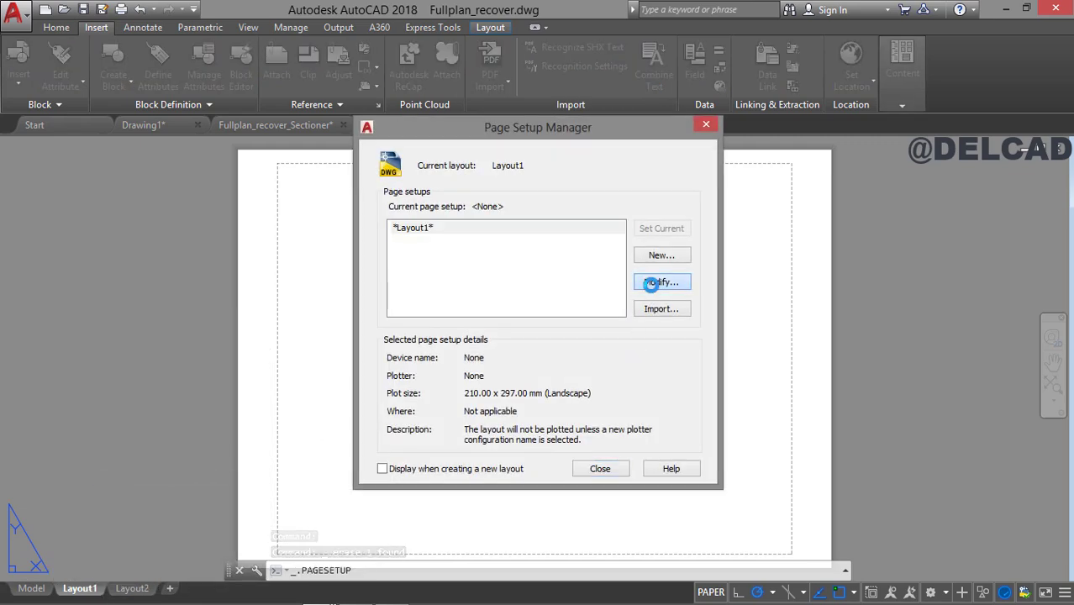
click(440, 194)
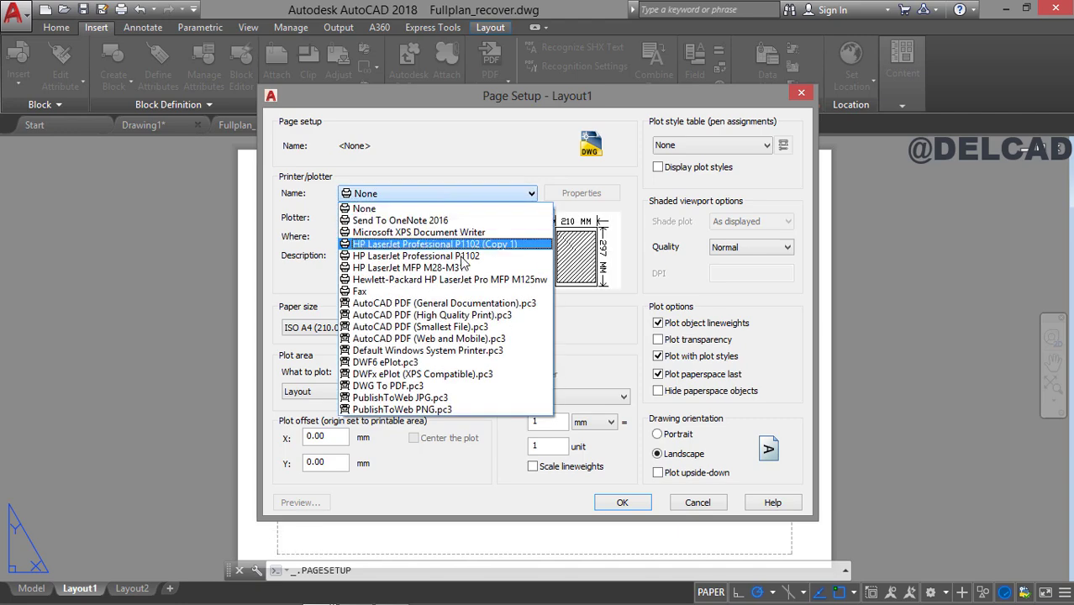
click(479, 316)
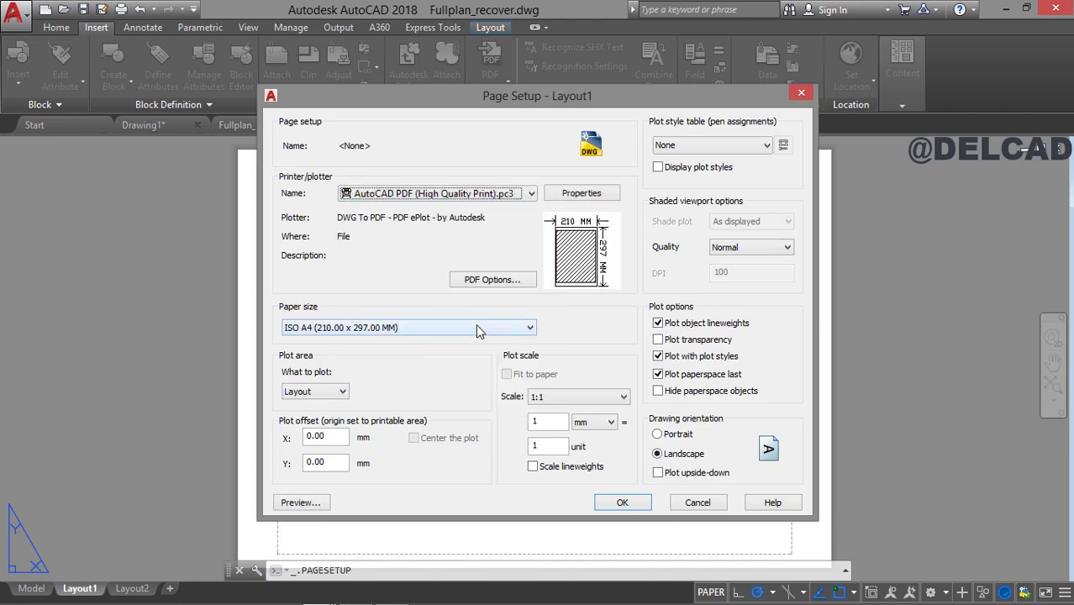
Set the layout's paper size to ISO full bleed A3 (420.00 x 297.00 MM) with plot style table acad.ctb, and apply the page setup.
click(476, 327)
drag(526, 280, 522, 91)
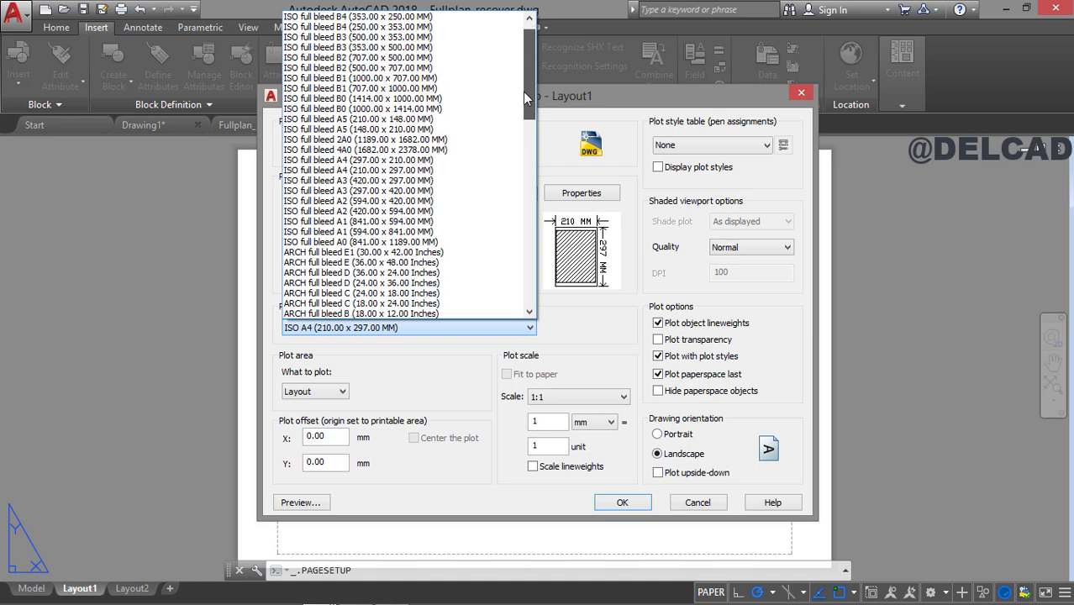
click(402, 180)
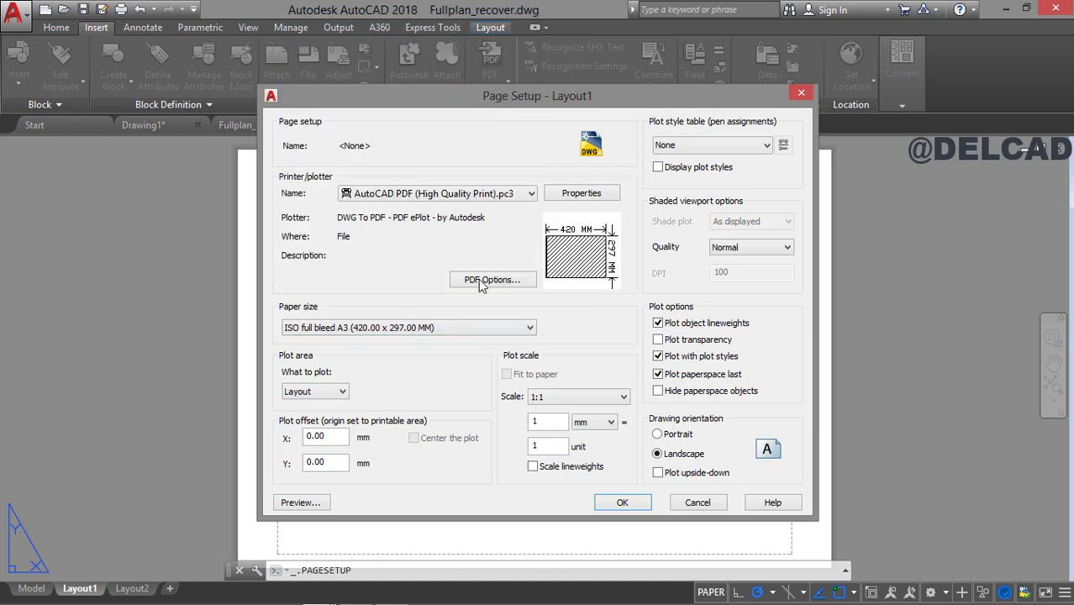
click(688, 146)
click(684, 173)
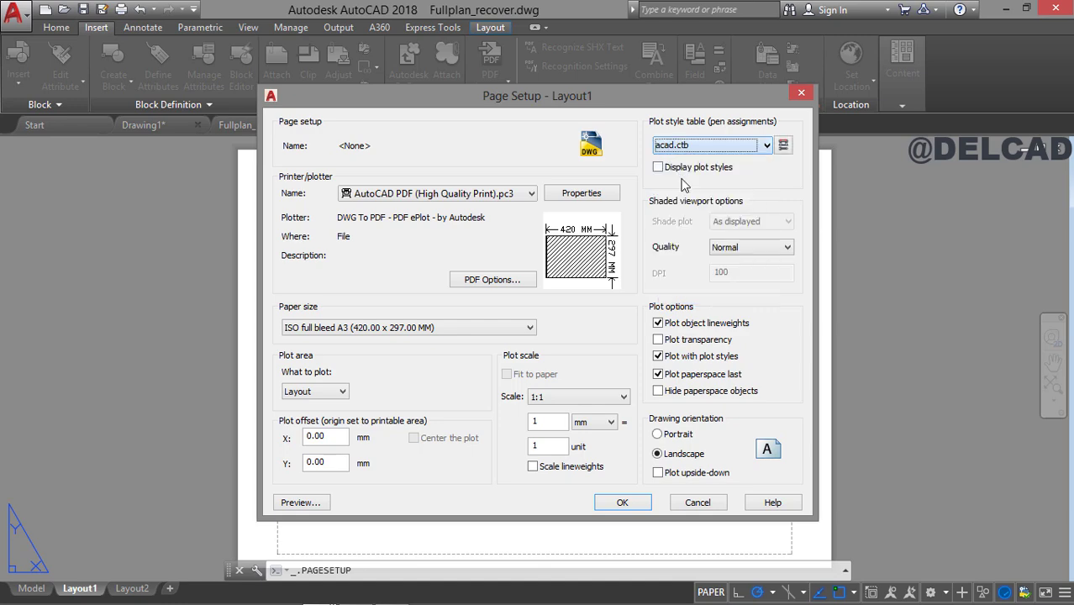
click(621, 502)
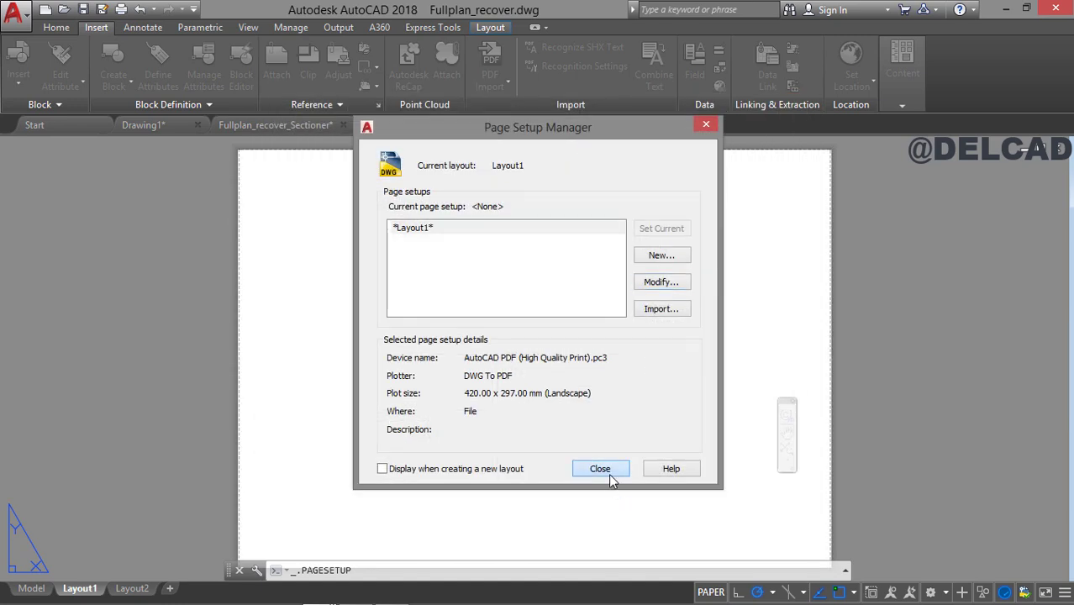
click(610, 471)
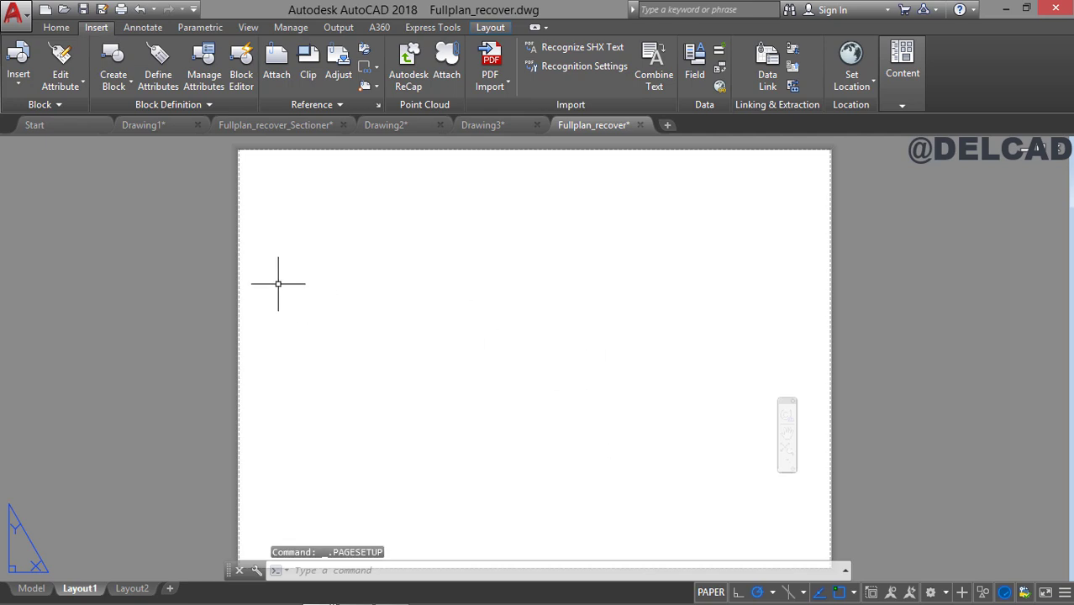
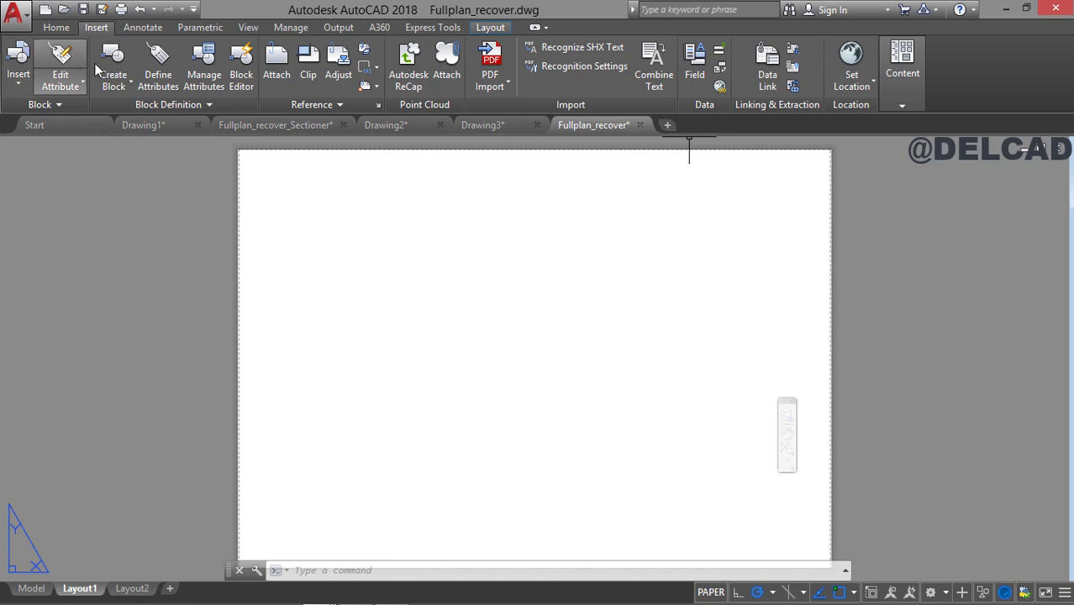
Insert the A3_Title_Block block on Layout1 at insertion point 0,0,0, accepting its default attribute values.
click(51, 27)
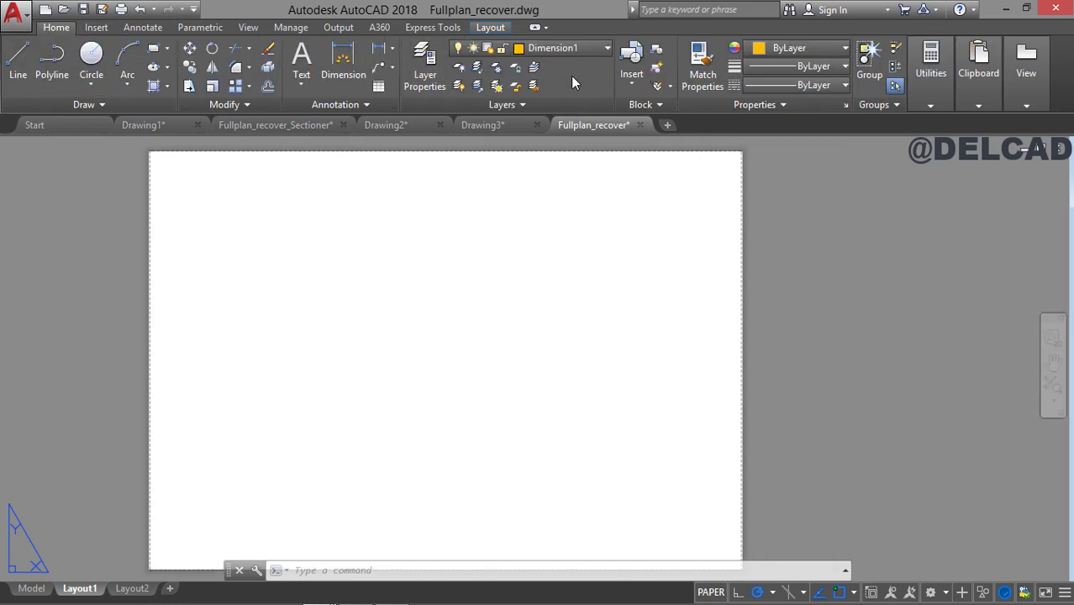
click(628, 85)
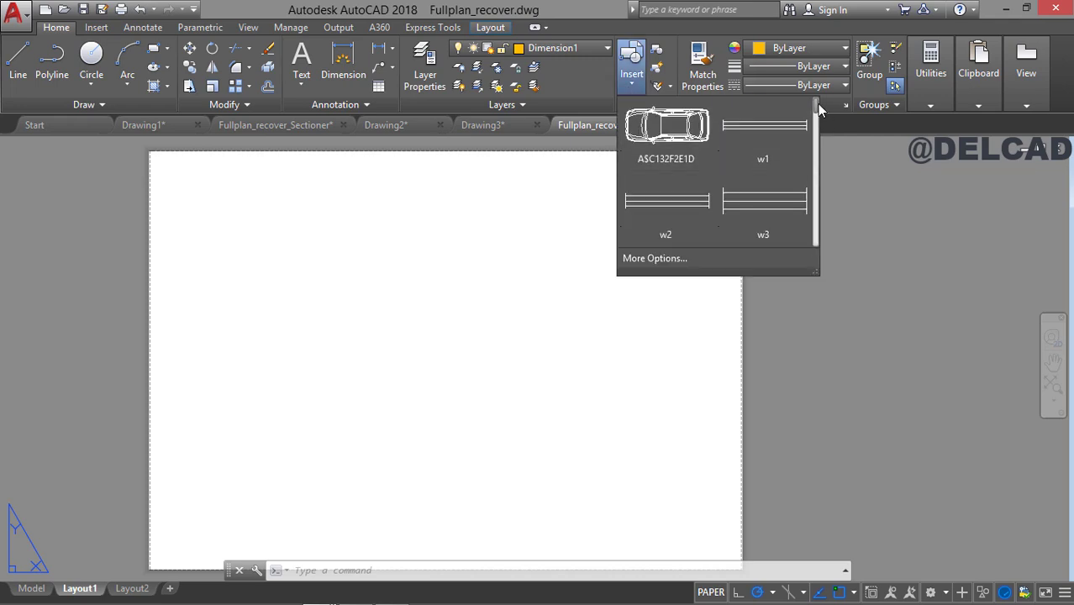
drag(817, 104, 795, 237)
click(755, 228)
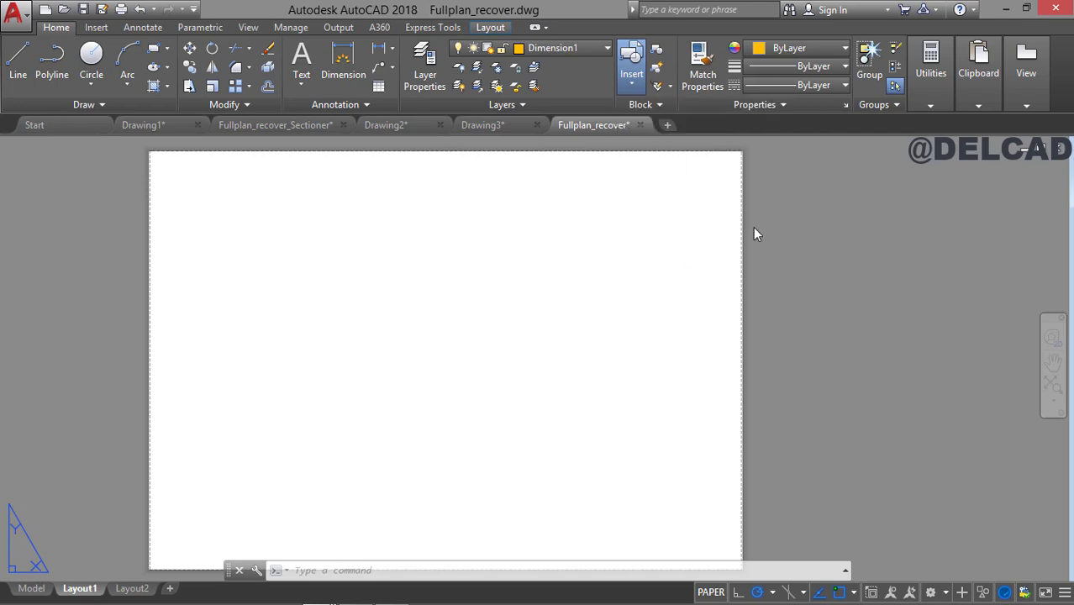
middle_drag(424, 383, 413, 337)
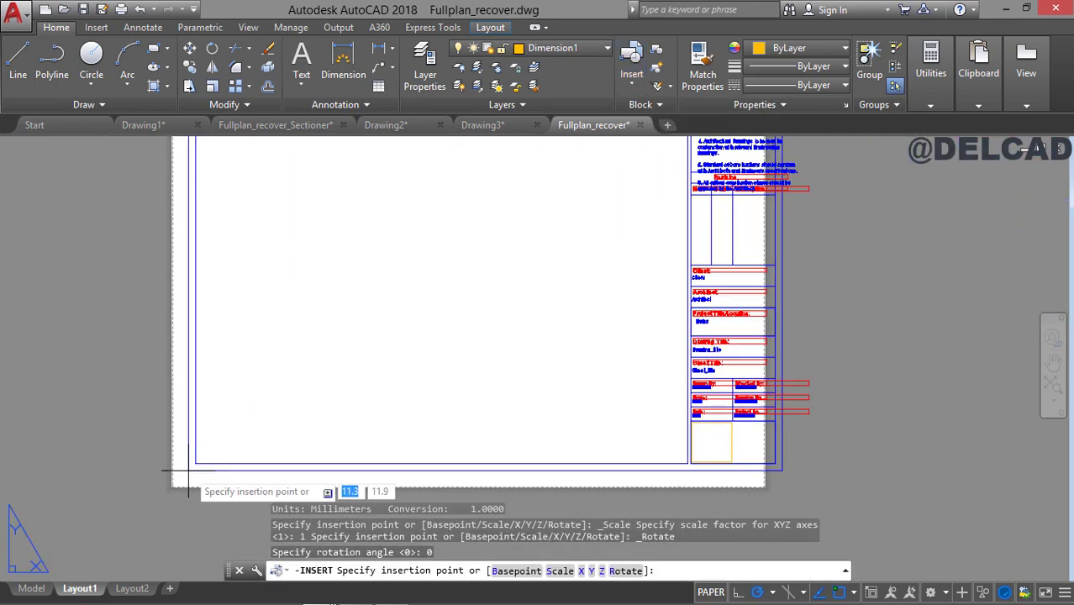
key(Tab)
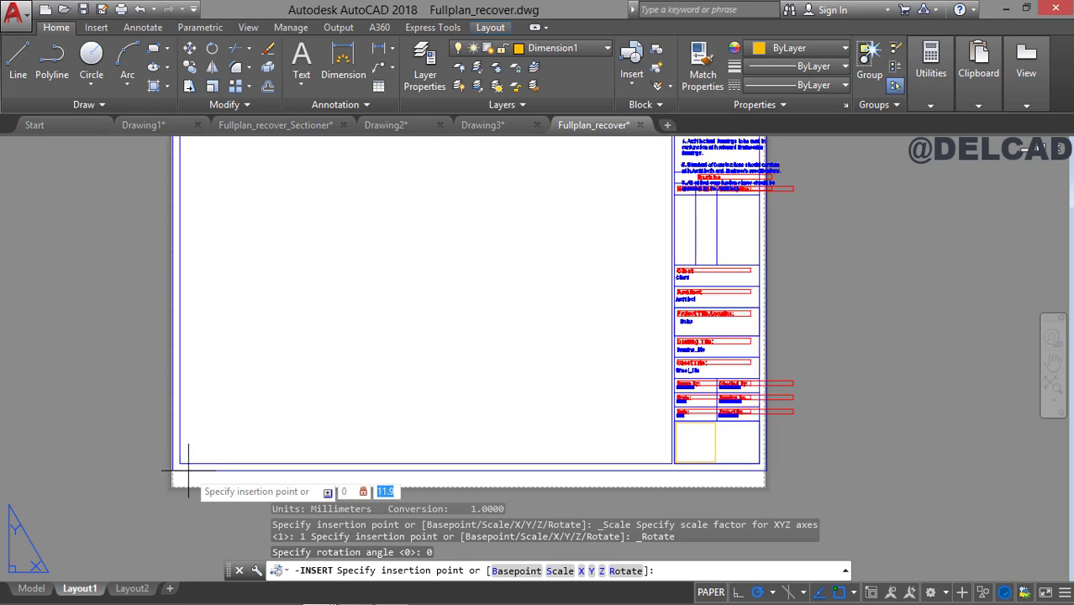
text(0)
key(Tab)
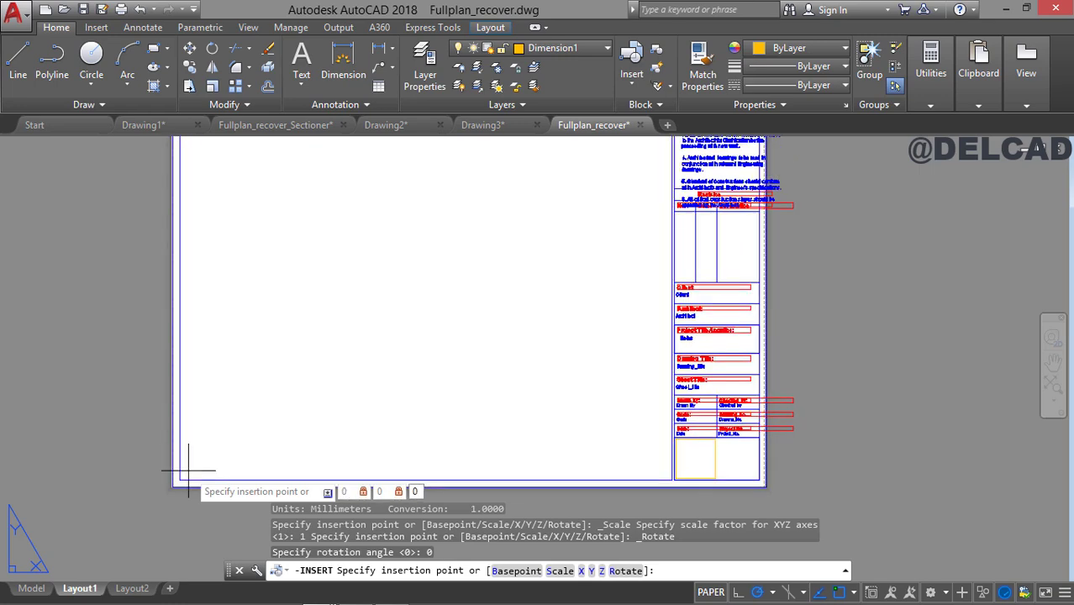
key(Return)
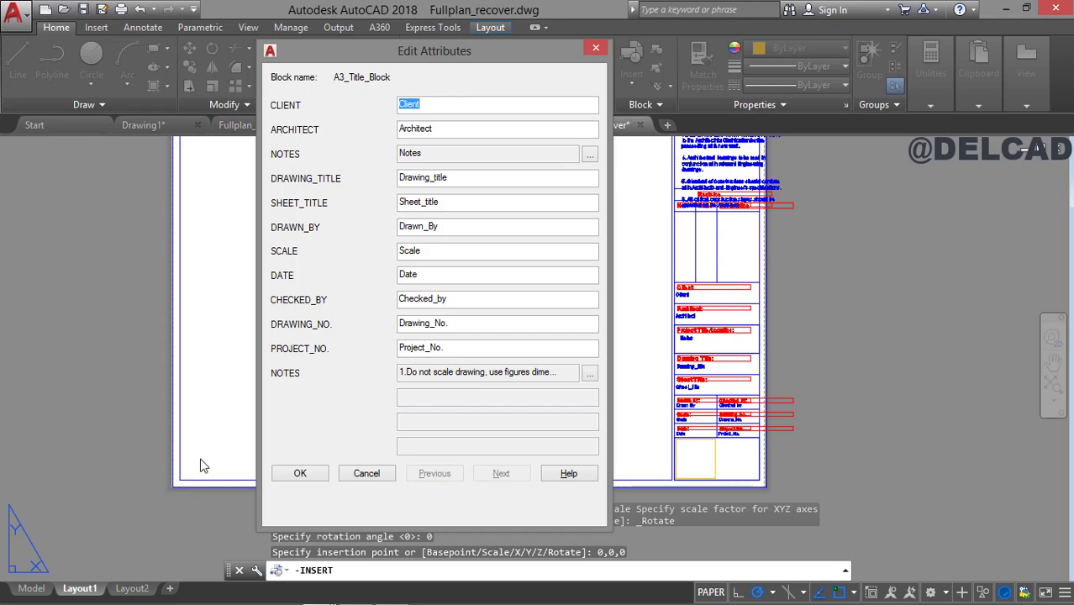
click(300, 472)
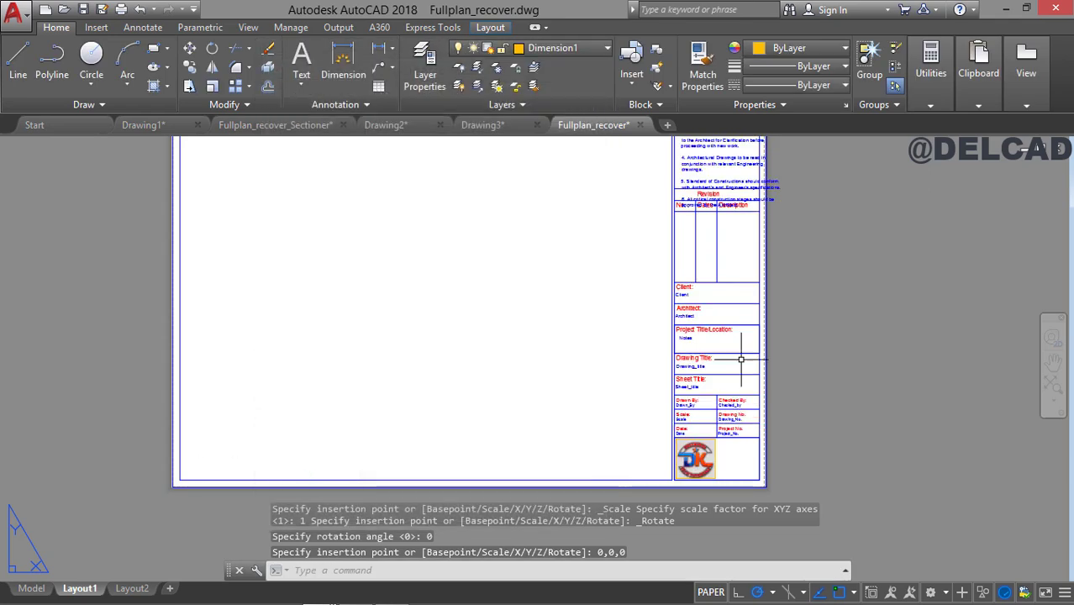
Set the text height of the title block's project title/location NOTES attribute to 1.8.
mouse_move(741, 360)
middle_down()
mouse_move(700, 357)
mouse_move(724, 461)
middle_up()
middle_drag(693, 365, 619, 382)
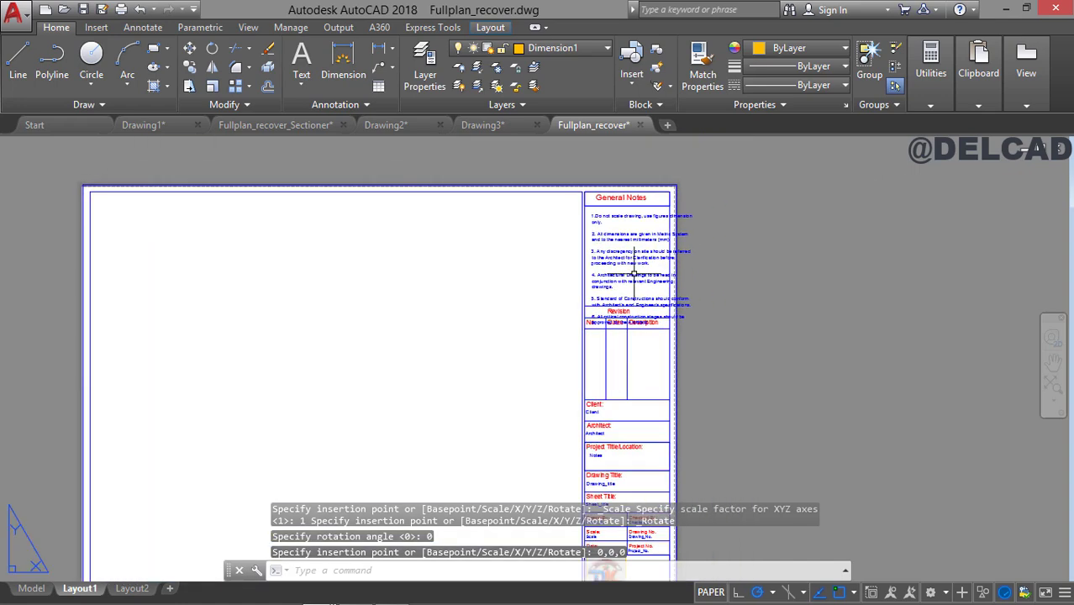
scroll(633, 274, up, 6)
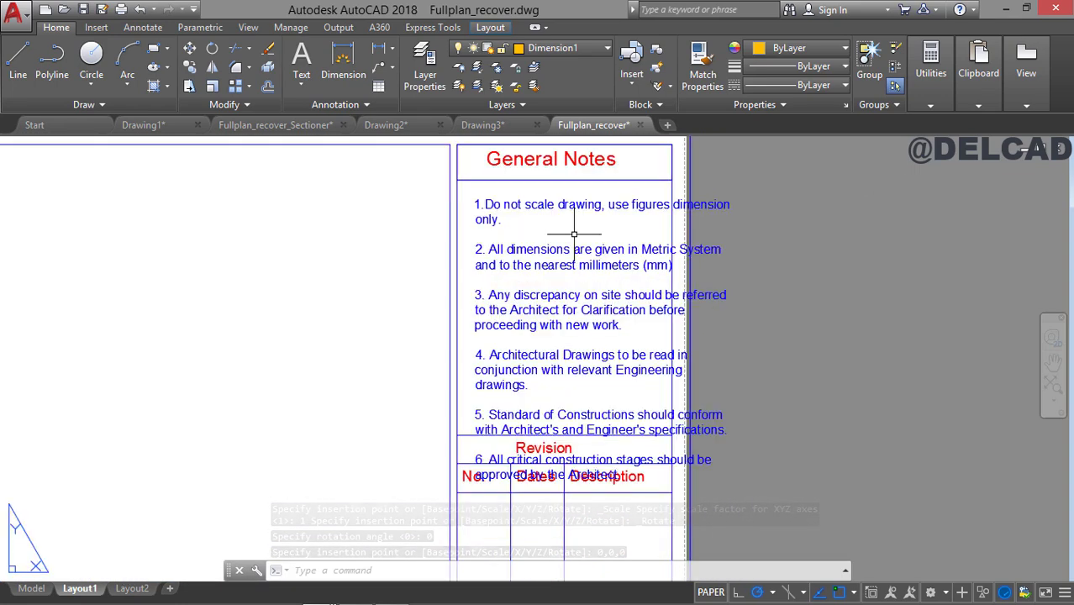
middle_drag(554, 301, 532, 274)
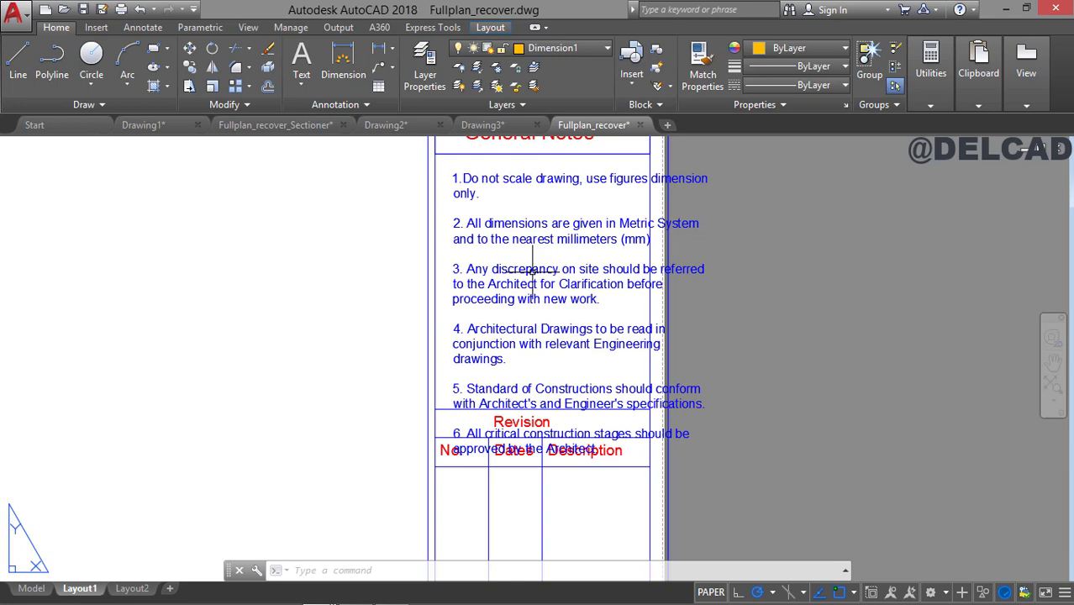
double_click(523, 222)
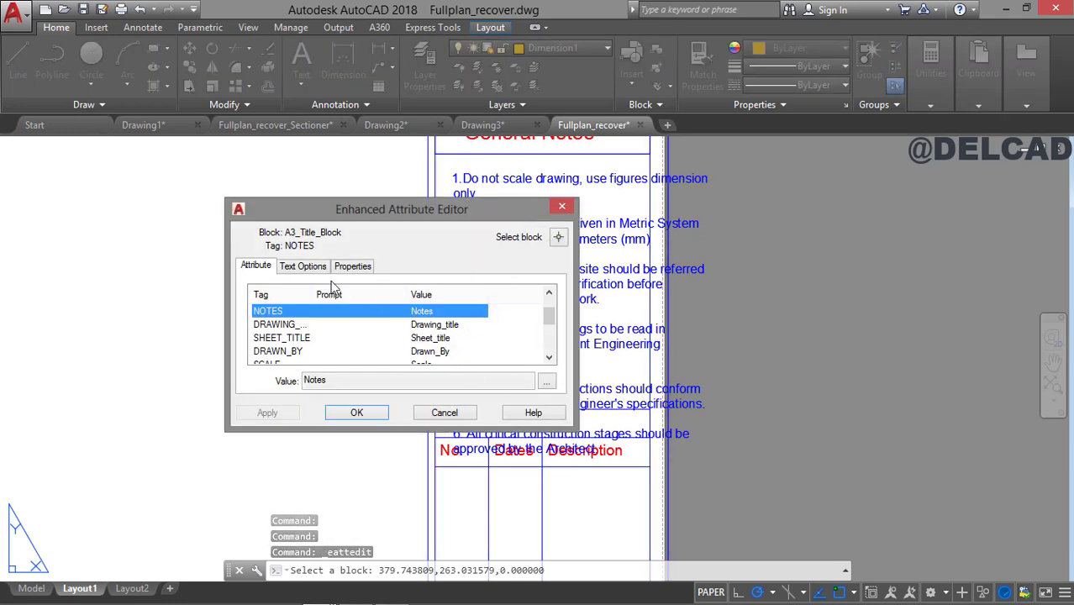
click(303, 269)
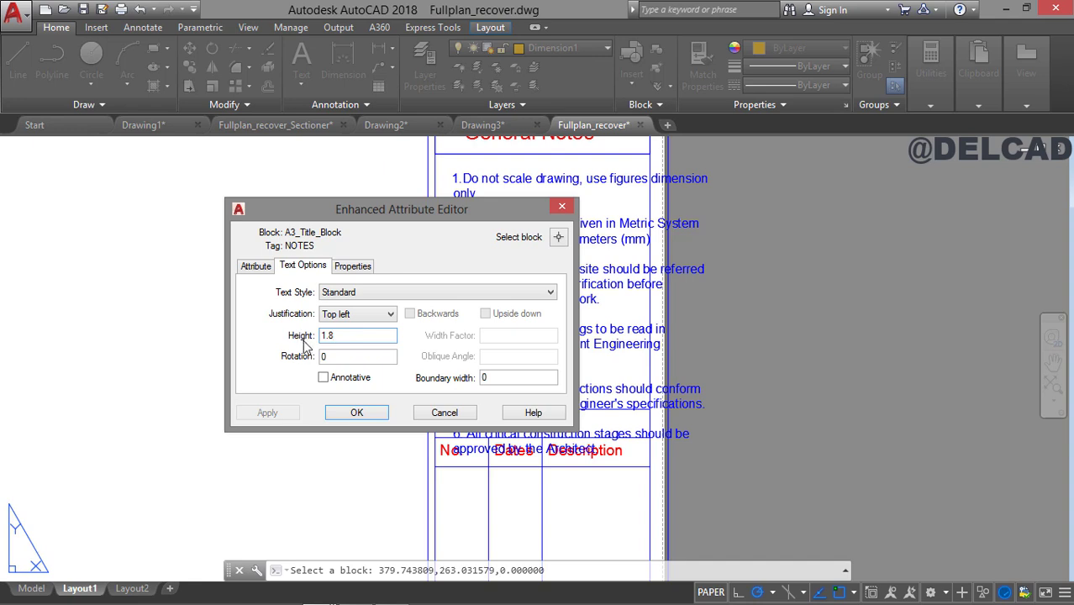
Set the text height of the second NOTES attribute, the General Notes paragraph, to 1.8 and apply the change.
click(255, 266)
drag(546, 311, 551, 352)
click(477, 356)
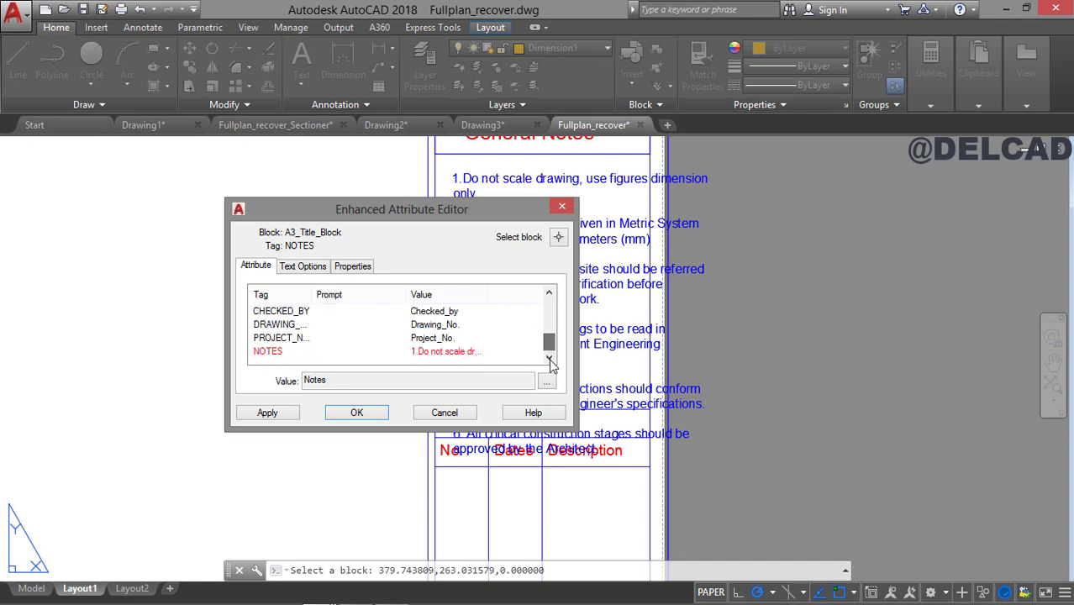
click(458, 356)
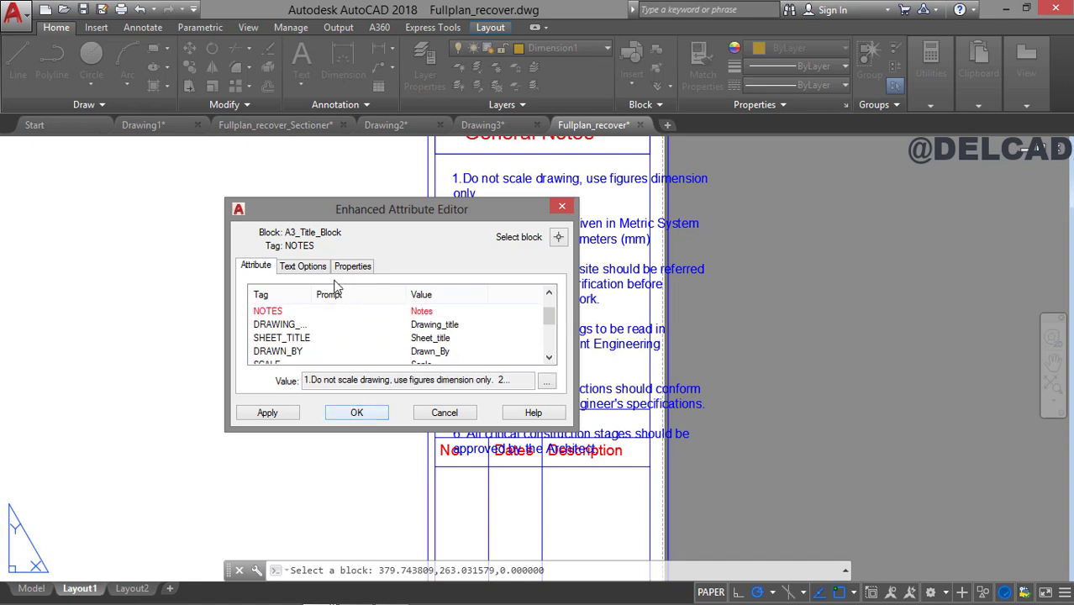
click(302, 267)
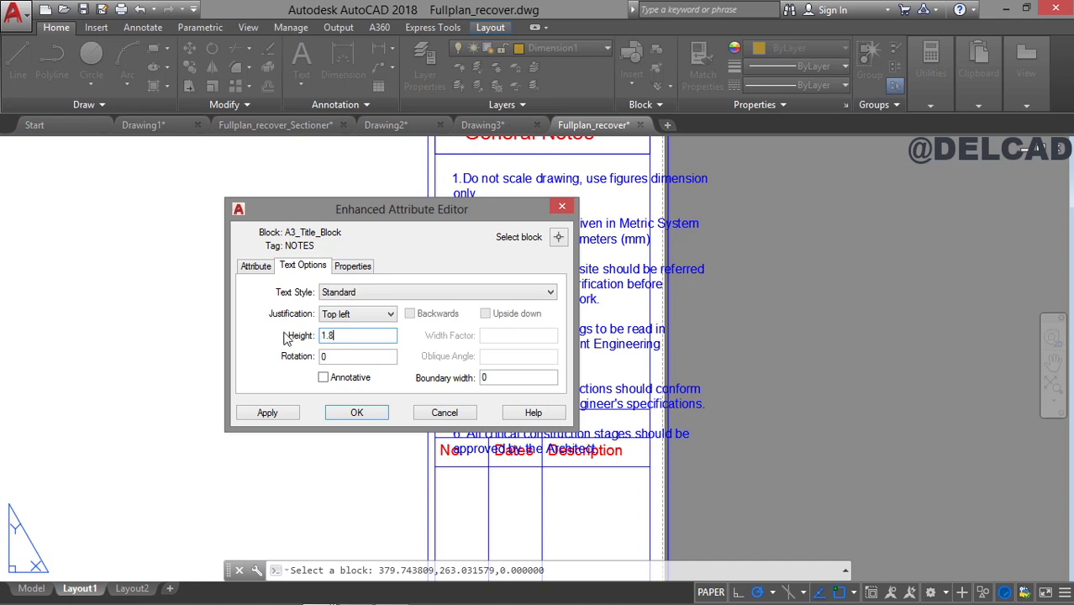
text(1.8)
click(267, 413)
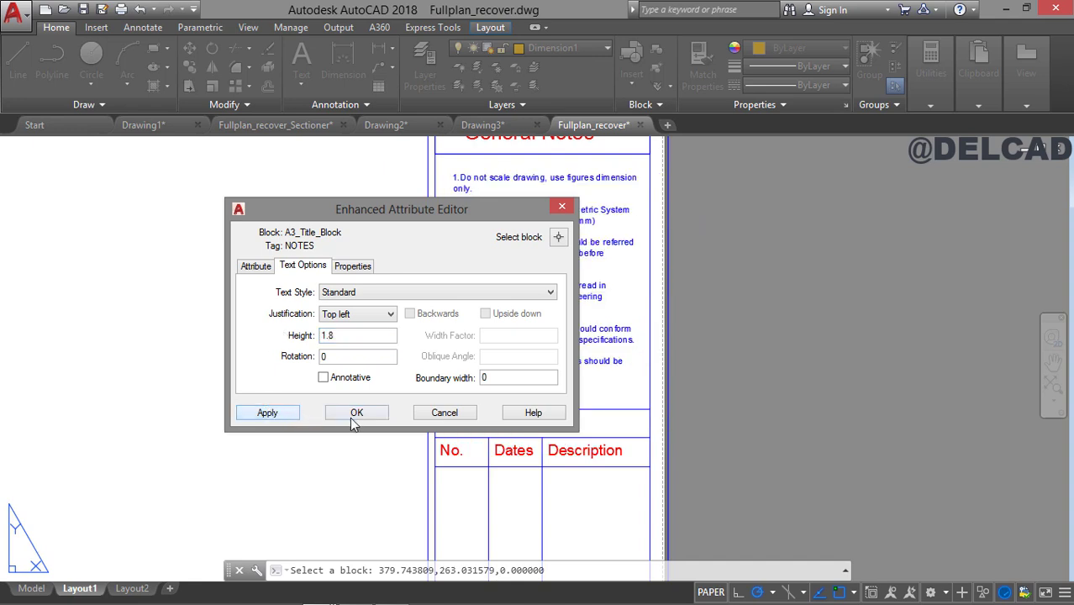
click(353, 416)
Create a rectangular viewport from the upper-left to the lower-right corner of the title block's inner drawing frame.
middle_drag(542, 228, 541, 273)
middle_drag(532, 380, 593, 191)
scroll(551, 235, down, 1)
middle_drag(493, 385, 573, 197)
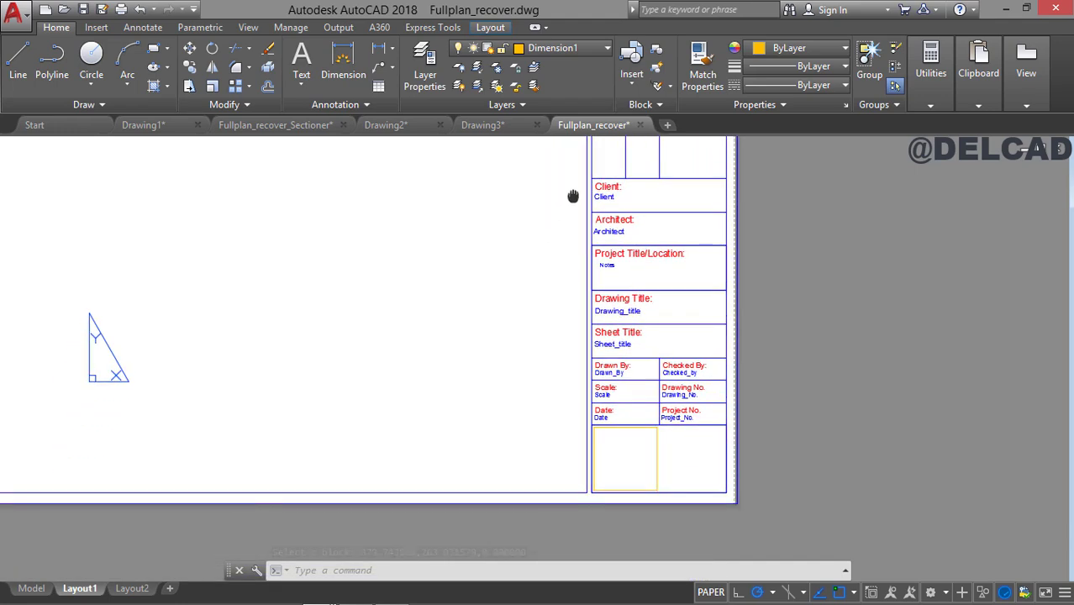
middle_drag(477, 287, 702, 372)
scroll(679, 363, down, 2)
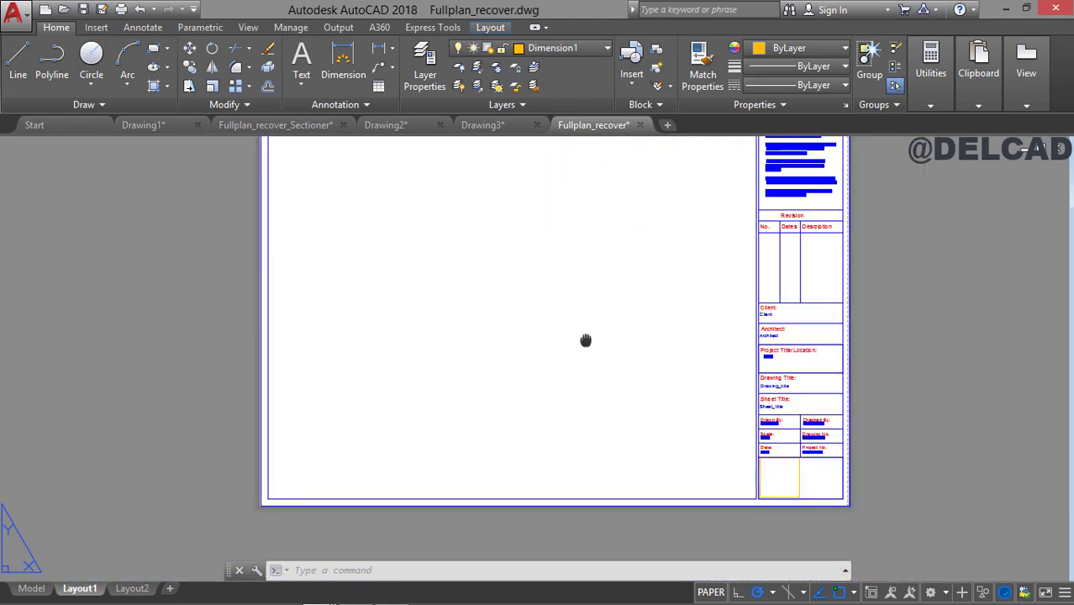
middle_drag(585, 337, 459, 444)
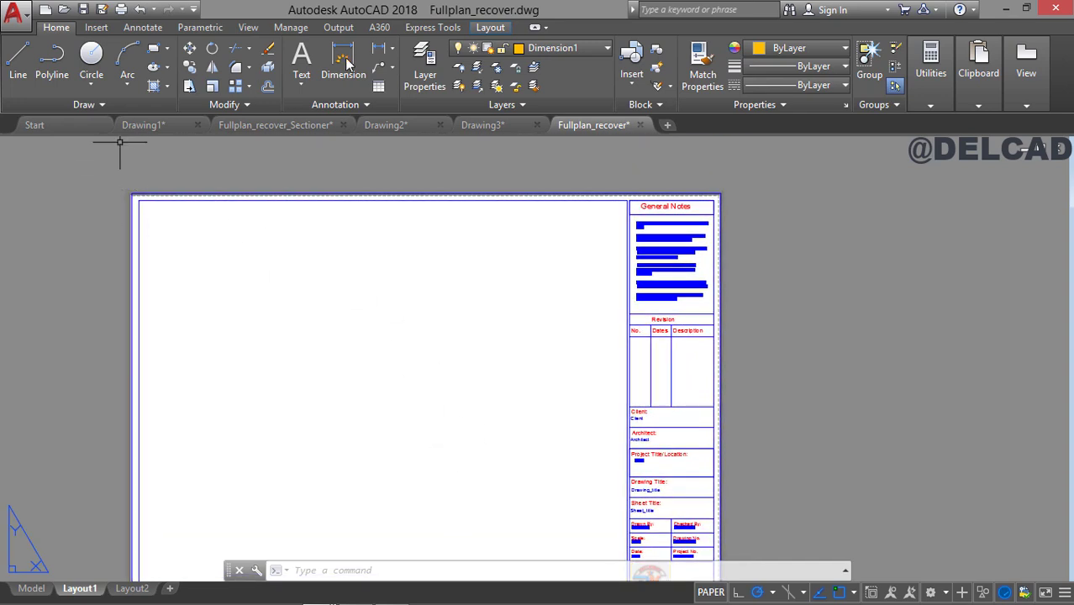
click(489, 27)
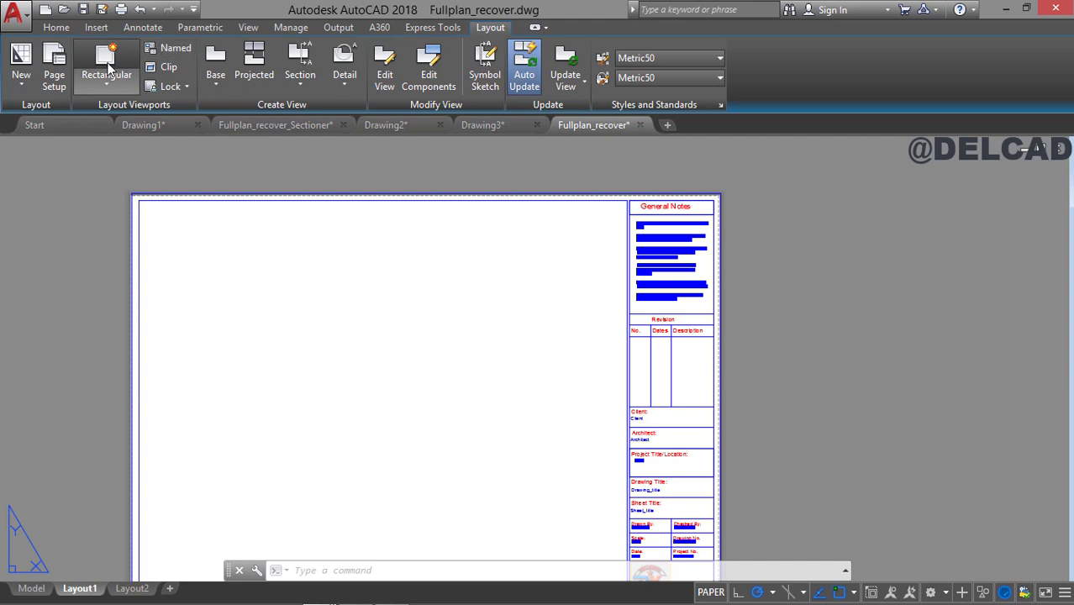
click(107, 69)
middle_drag(215, 280, 216, 203)
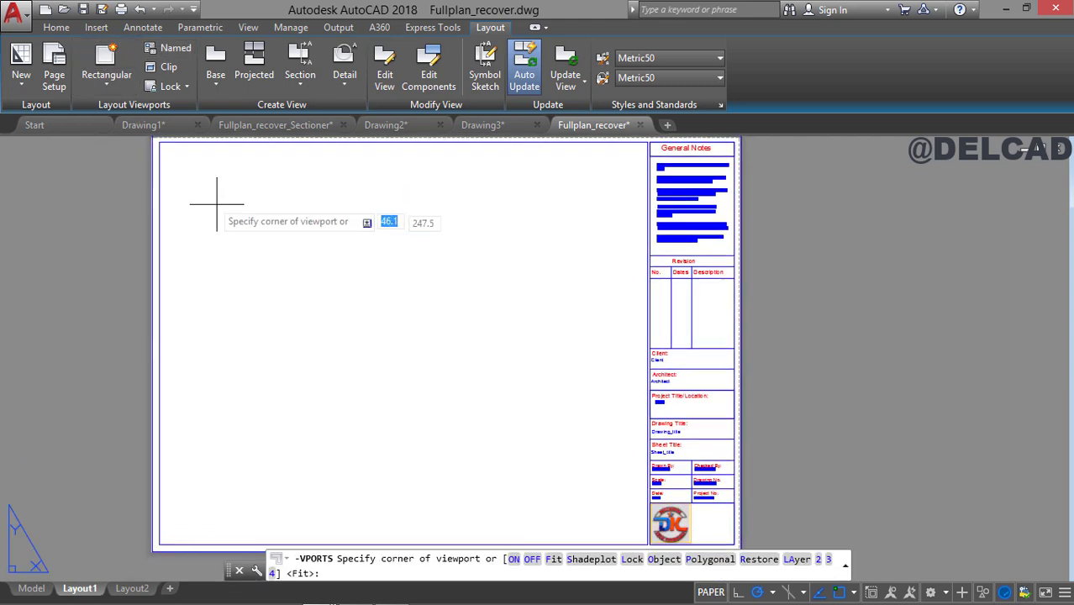
click(159, 142)
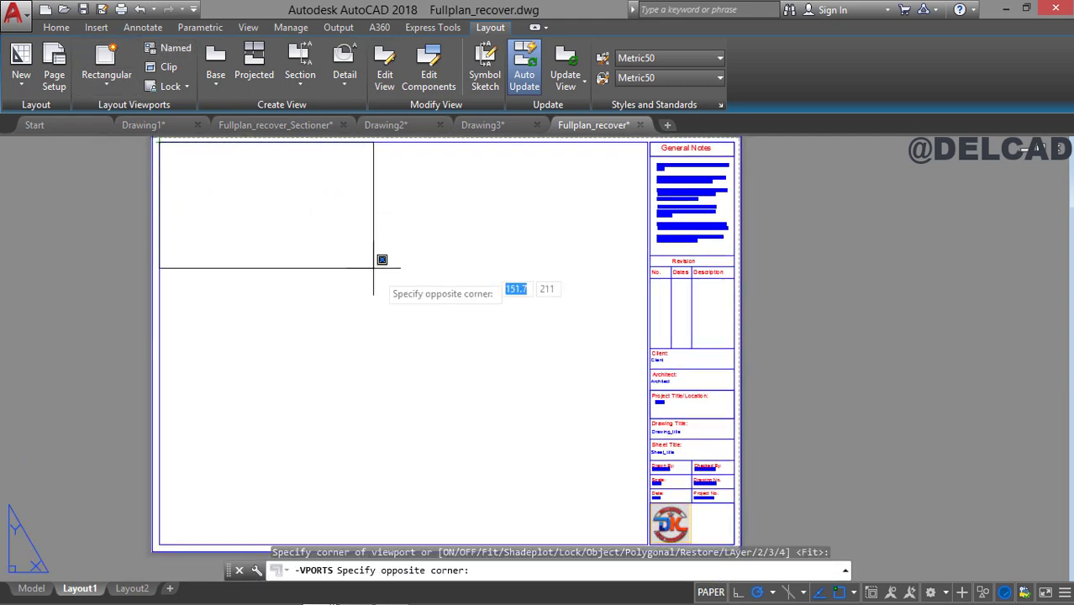
middle_drag(467, 413, 352, 319)
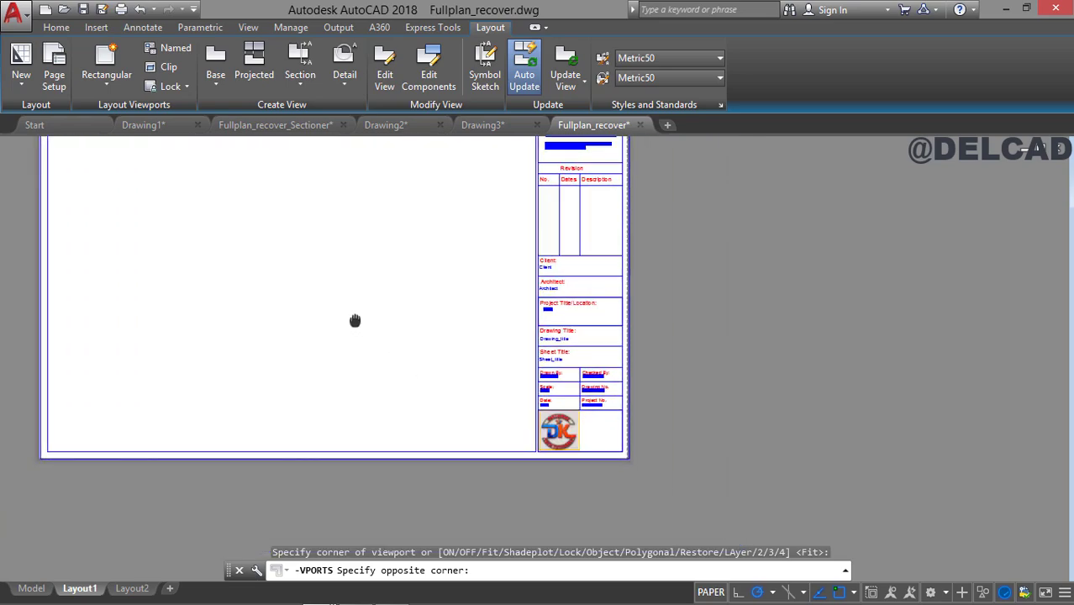
click(531, 437)
Activate model space inside the new viewport and turn off its grid display.
middle_drag(469, 359, 575, 490)
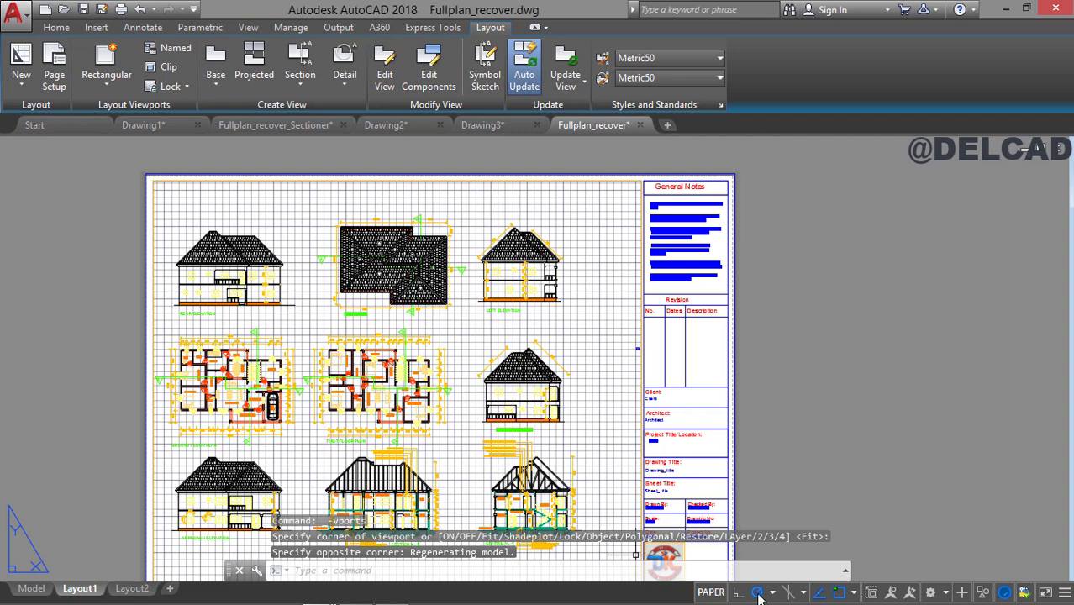
double_click(586, 425)
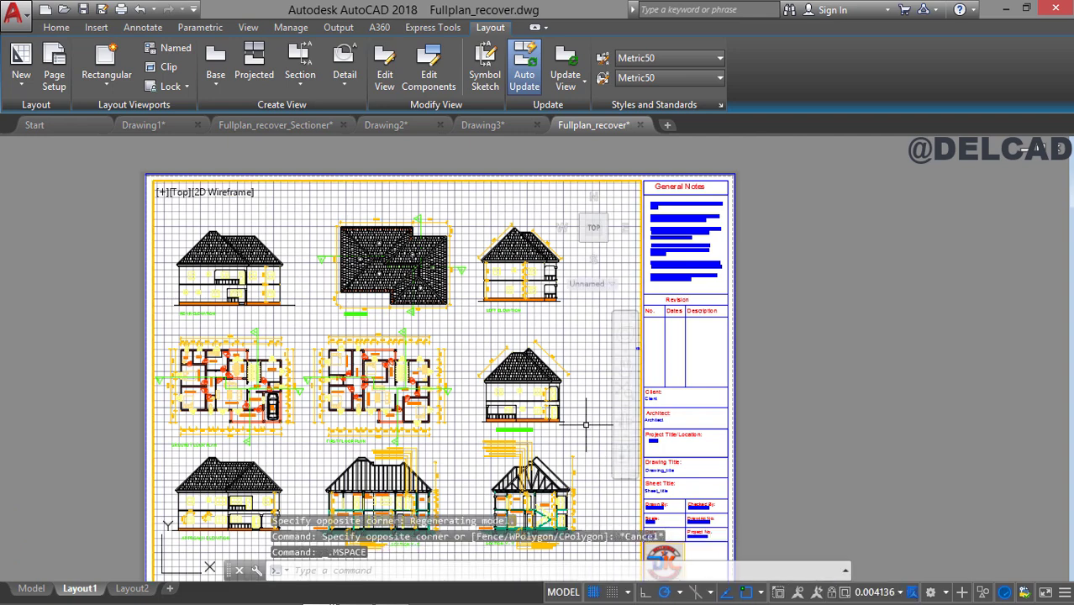
click(594, 592)
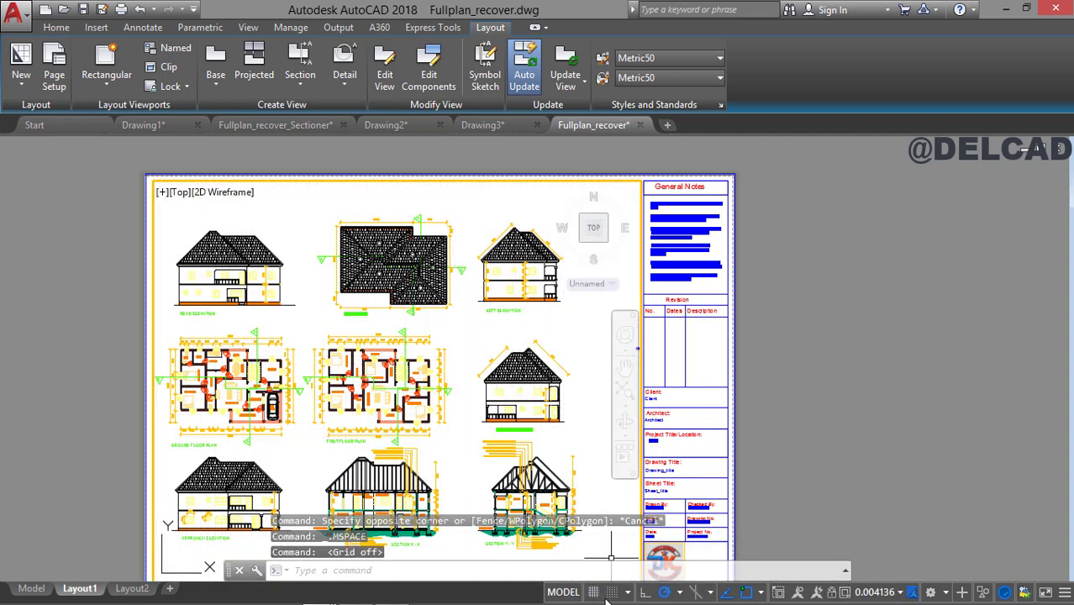
Frame the first floor plan in the viewport and try the viewport scales 1:100 and 1:50.
scroll(414, 377, up, 4)
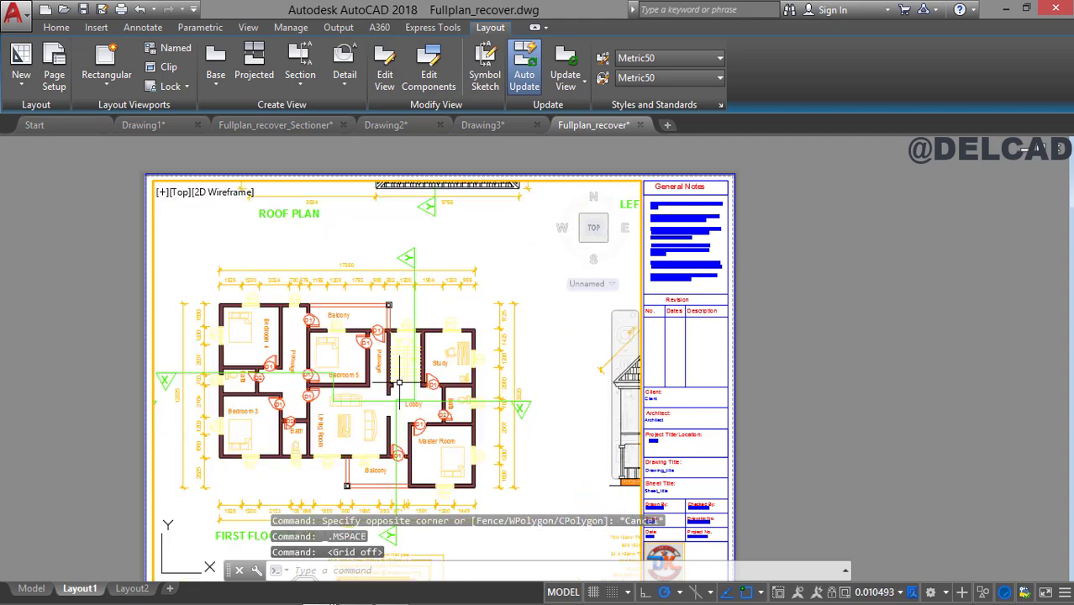
middle_drag(414, 377, 448, 393)
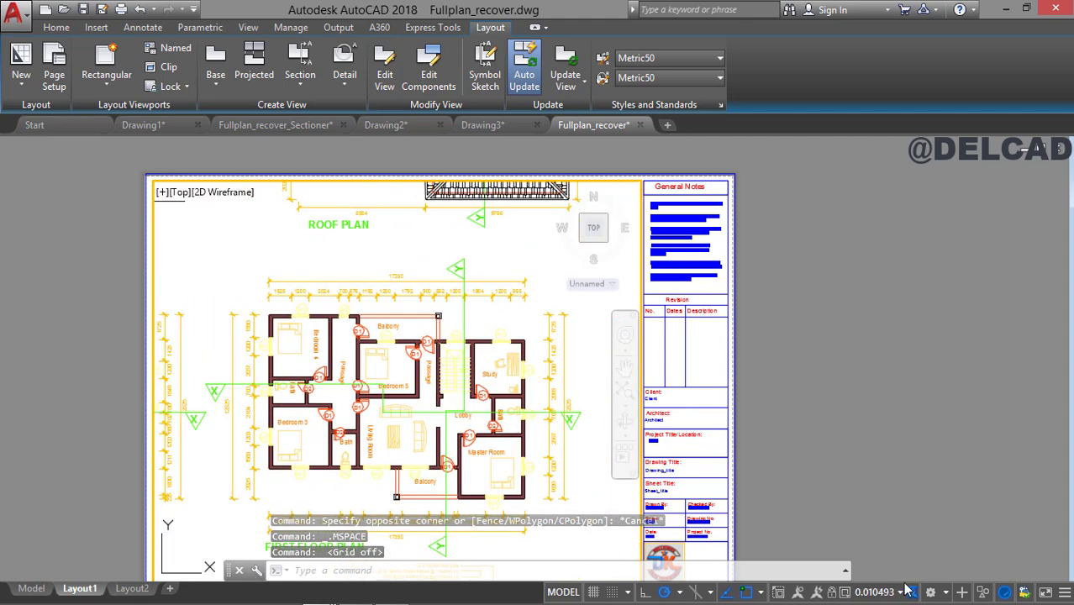
click(878, 591)
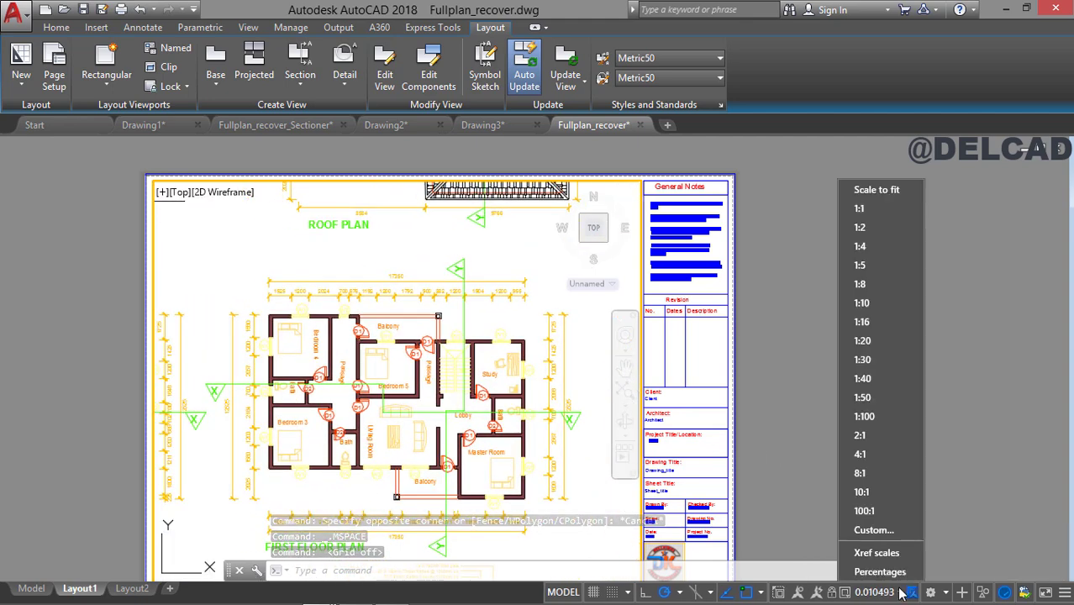
click(869, 415)
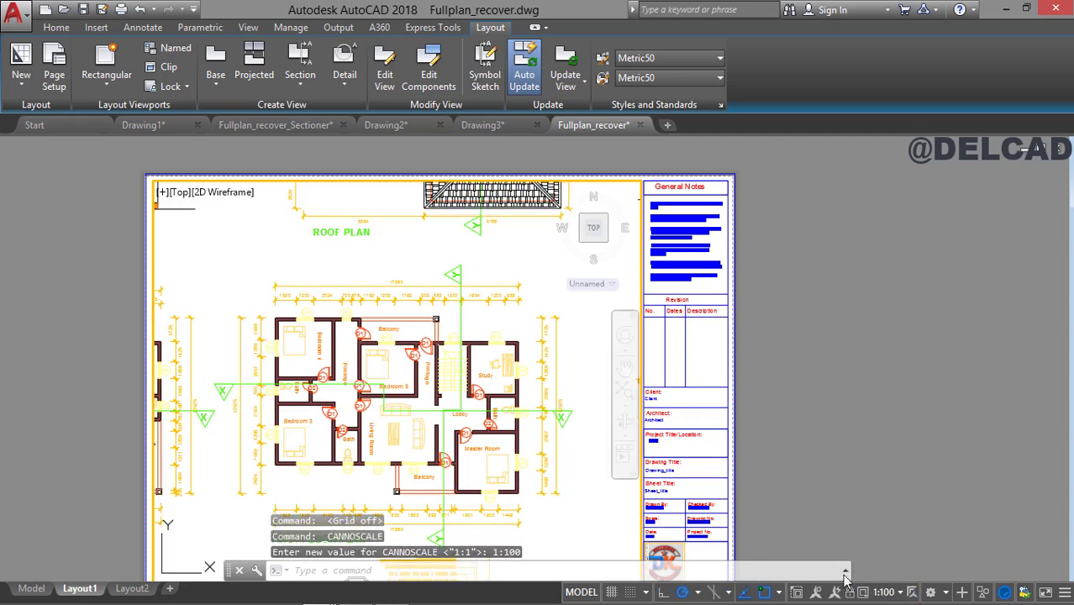
click(883, 592)
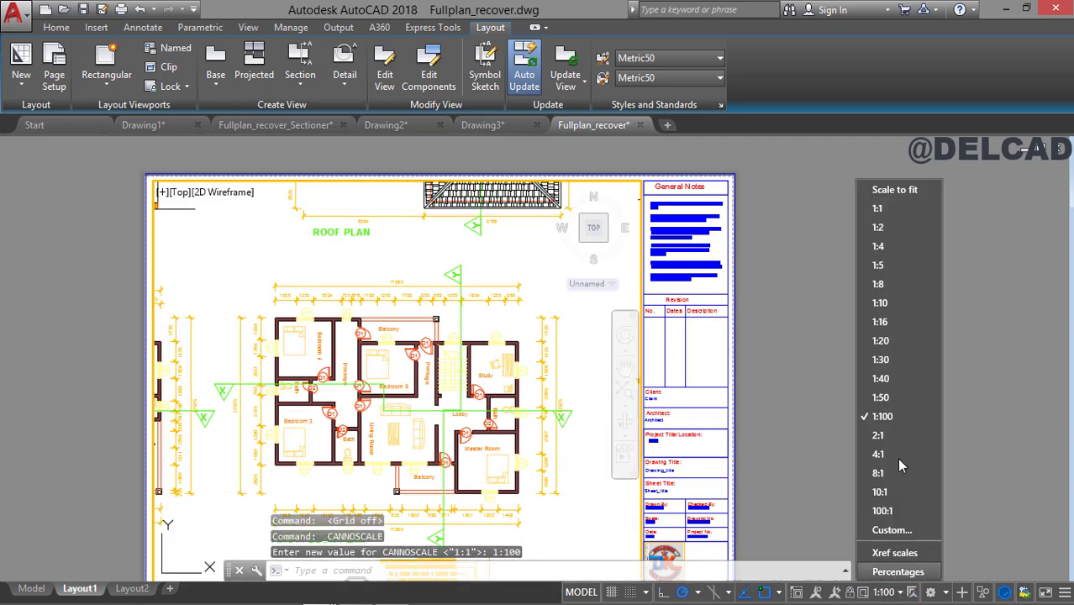
click(880, 398)
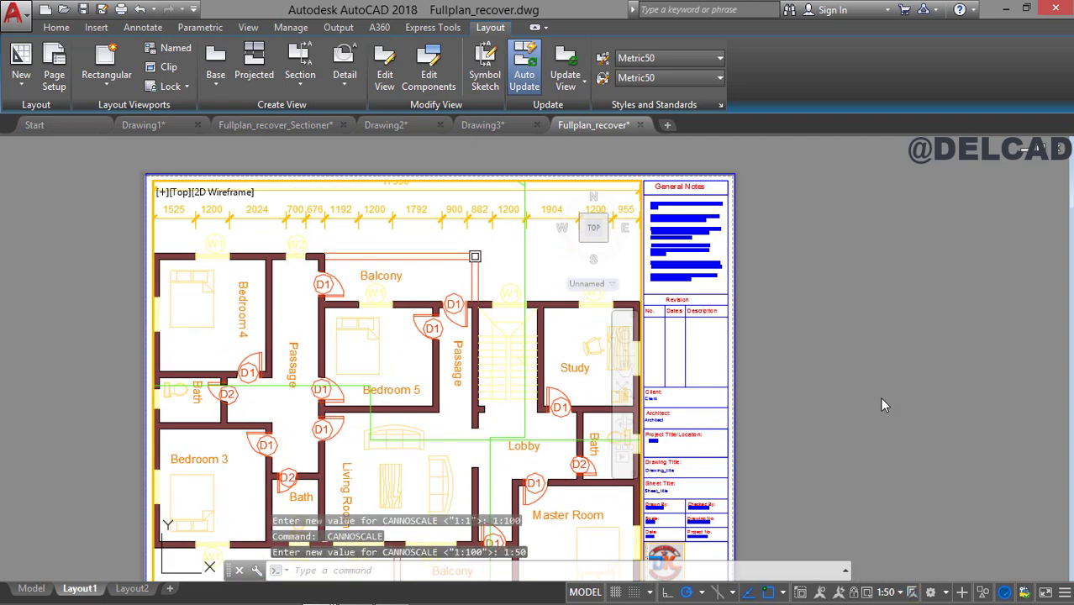
Add a custom scale named 1:80 to the drawing's scale list, with 1 paper unit equal to 80 drawing units.
click(896, 592)
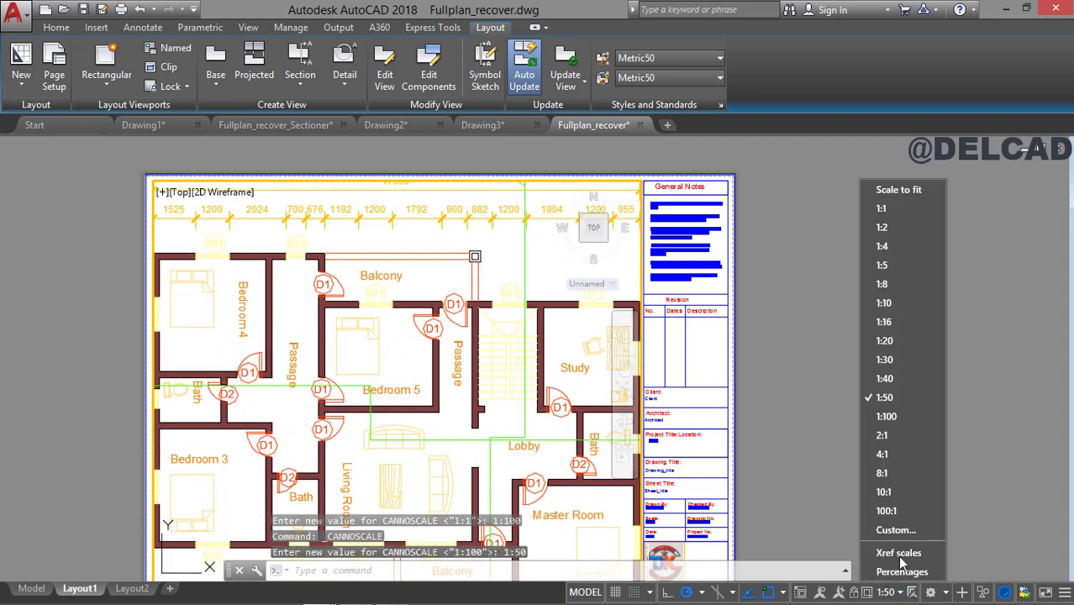
click(911, 533)
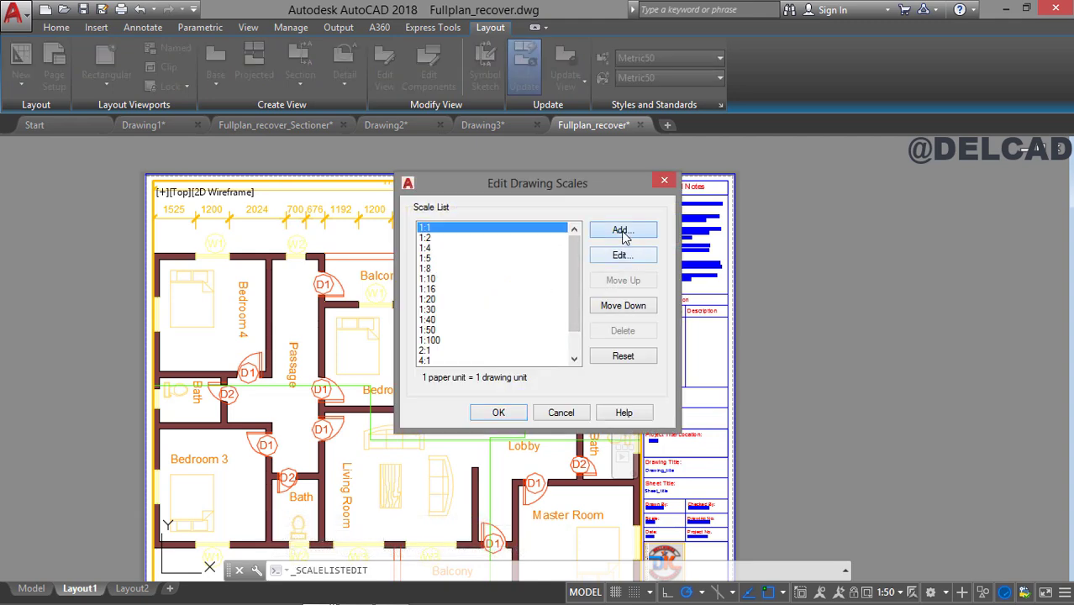
click(622, 231)
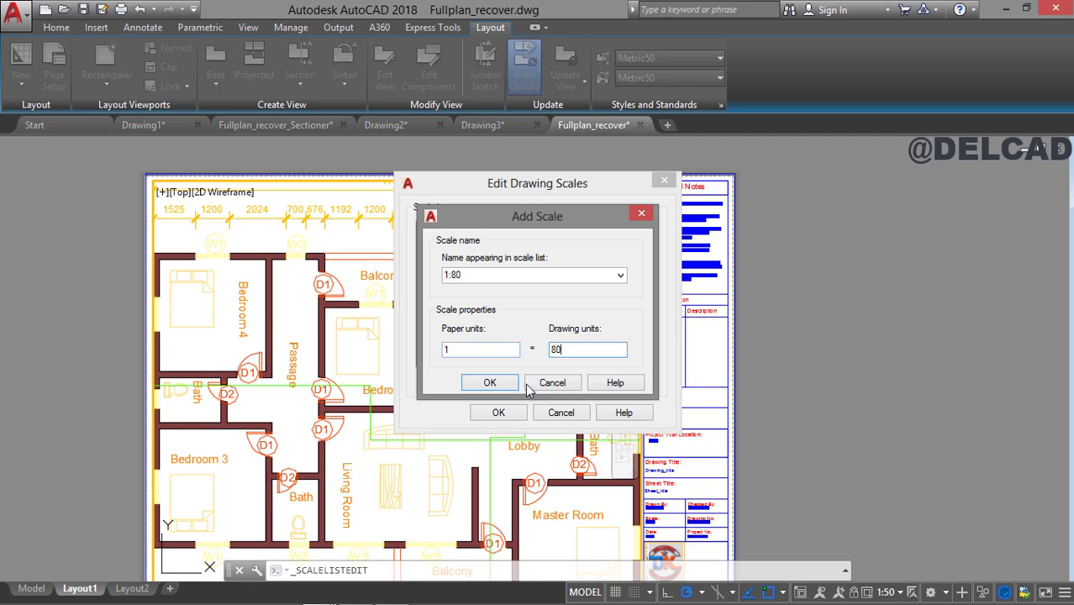
click(491, 383)
click(498, 413)
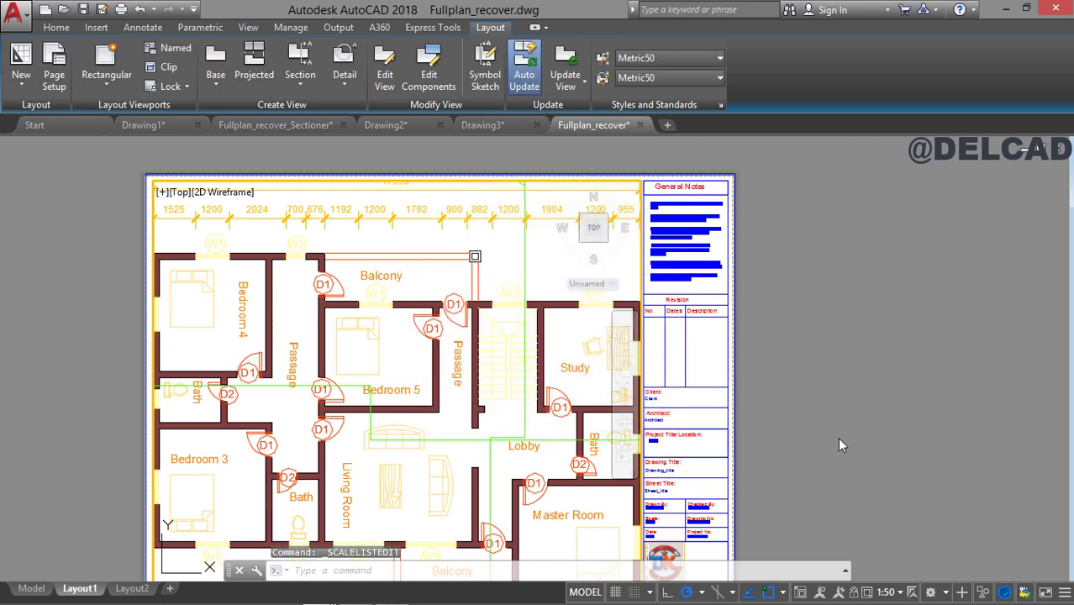
Apply the 1:80 scale to the viewport, centre the first floor plan inside it and return to paper space.
click(901, 593)
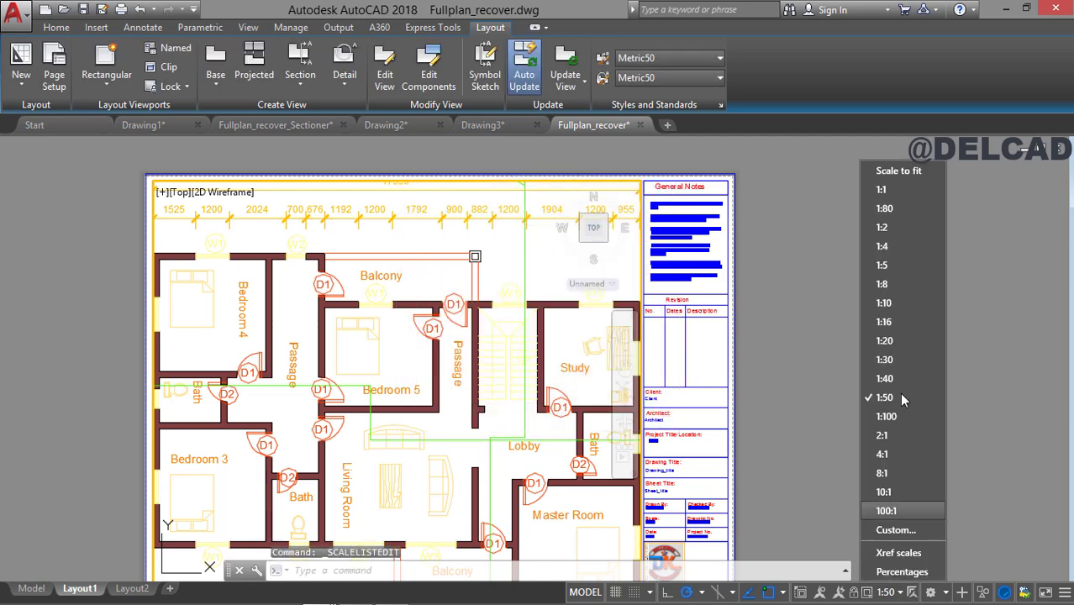
click(893, 210)
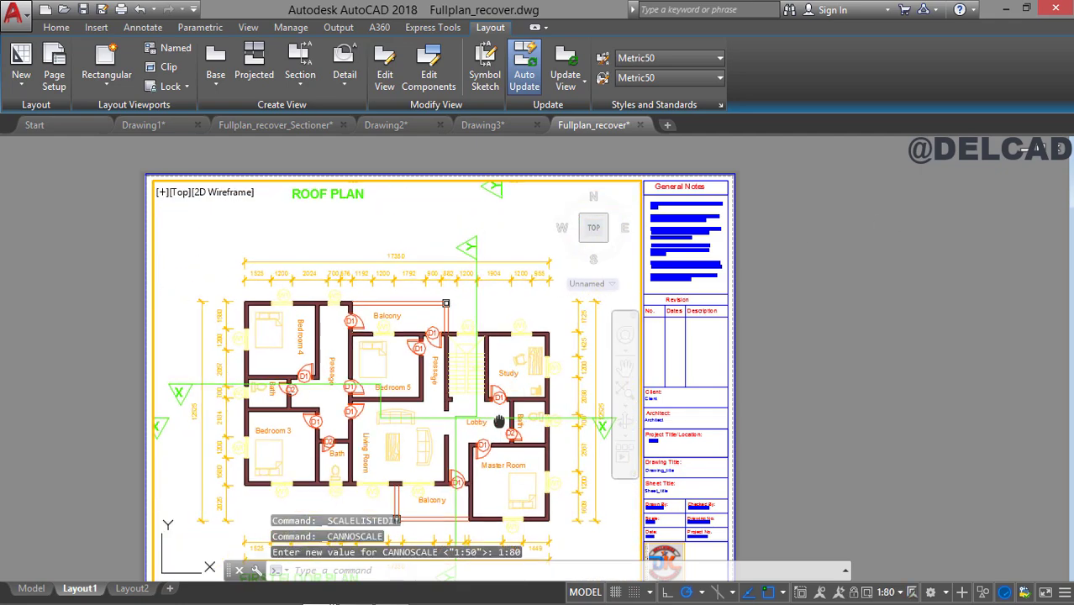
middle_drag(499, 422, 494, 384)
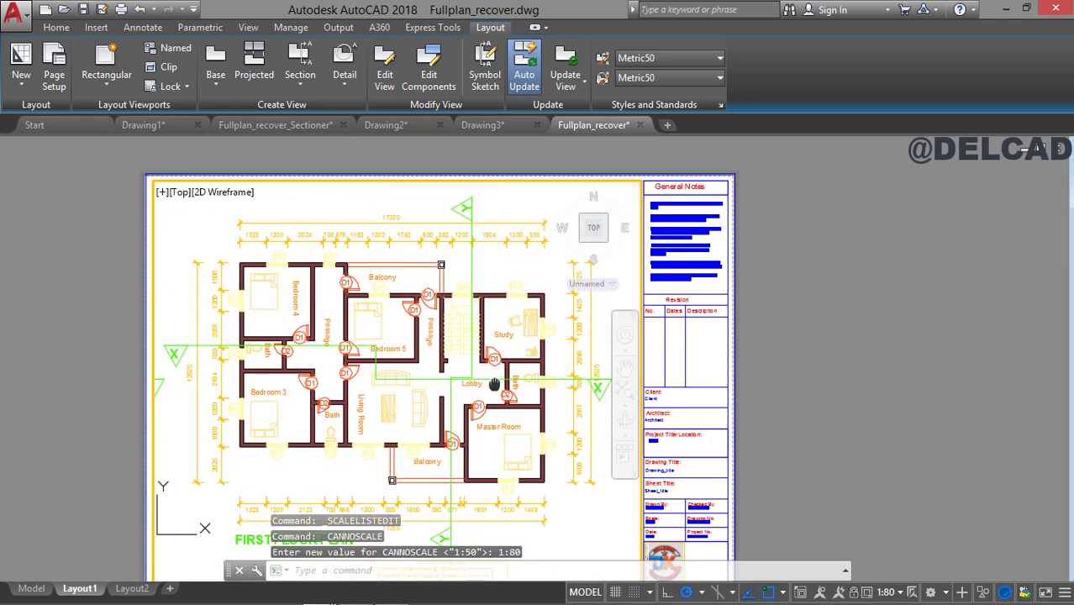
double_click(787, 386)
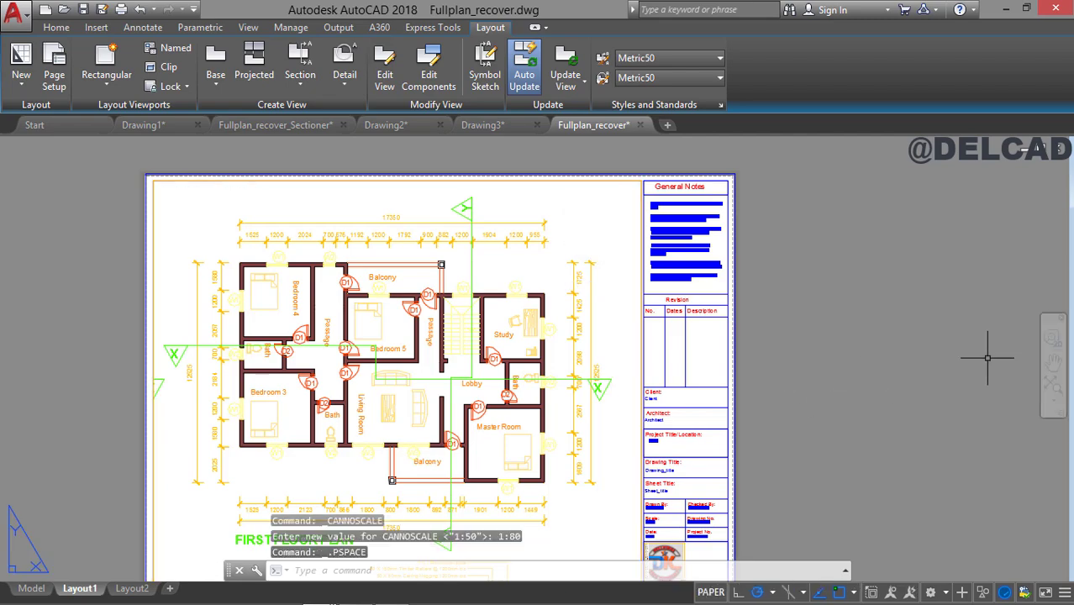
Open the title block's CLIENT attribute in the Enhanced Attribute Editor, review its value and close the editor.
click(1051, 361)
drag(851, 389, 866, 369)
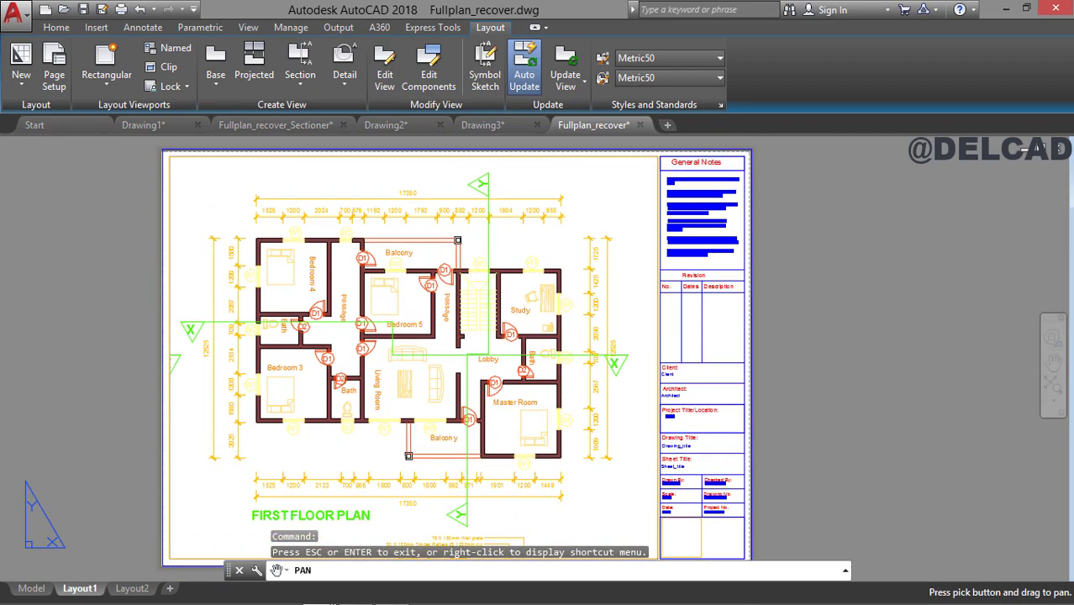
key(Escape)
scroll(701, 320, up, 2)
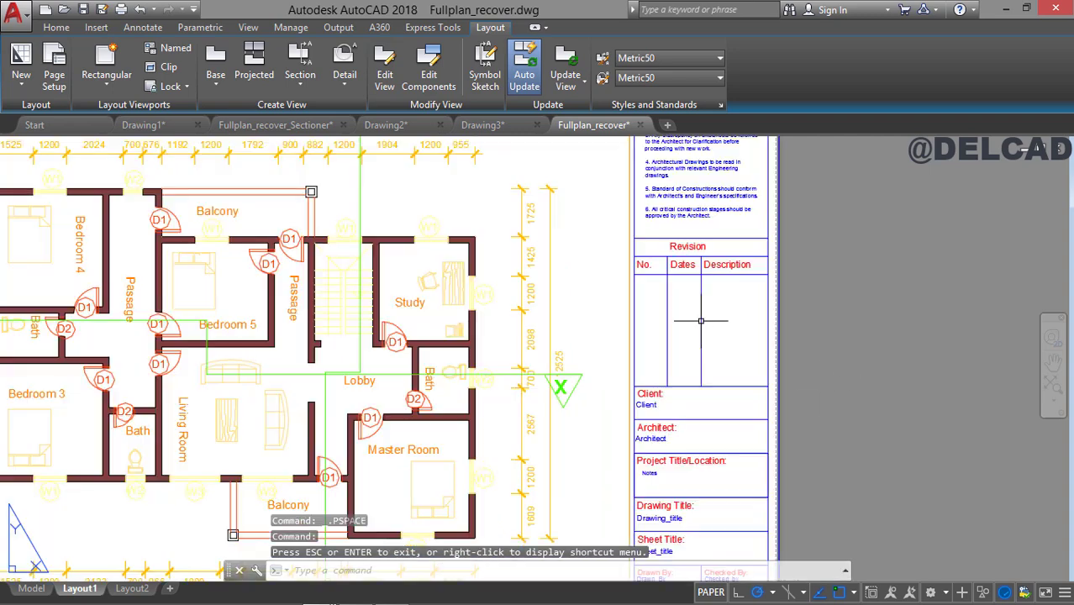
scroll(706, 349, up, 2)
click(600, 352)
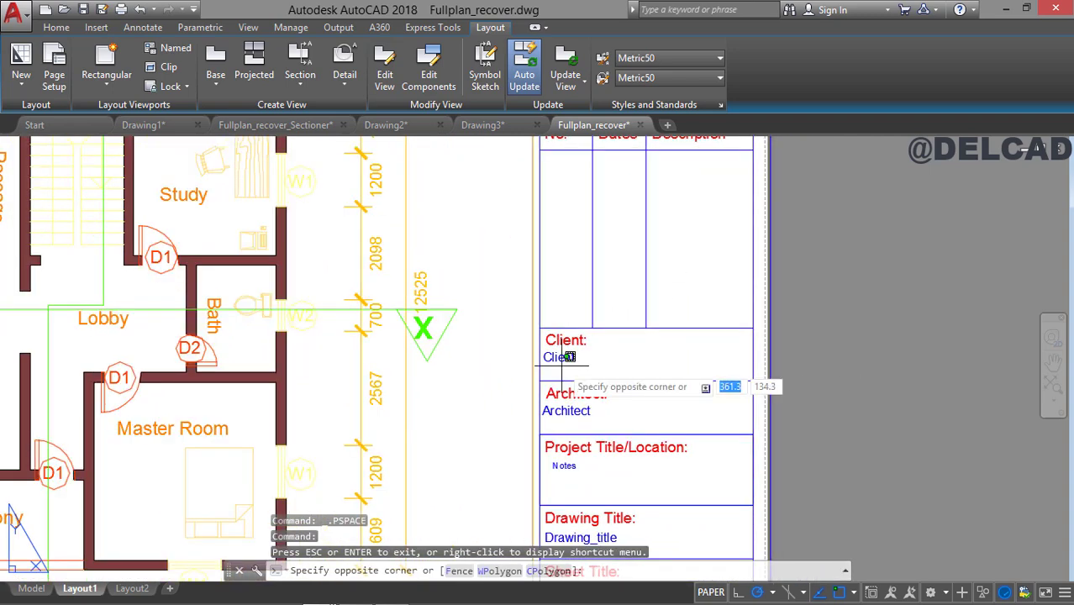
double_click(560, 356)
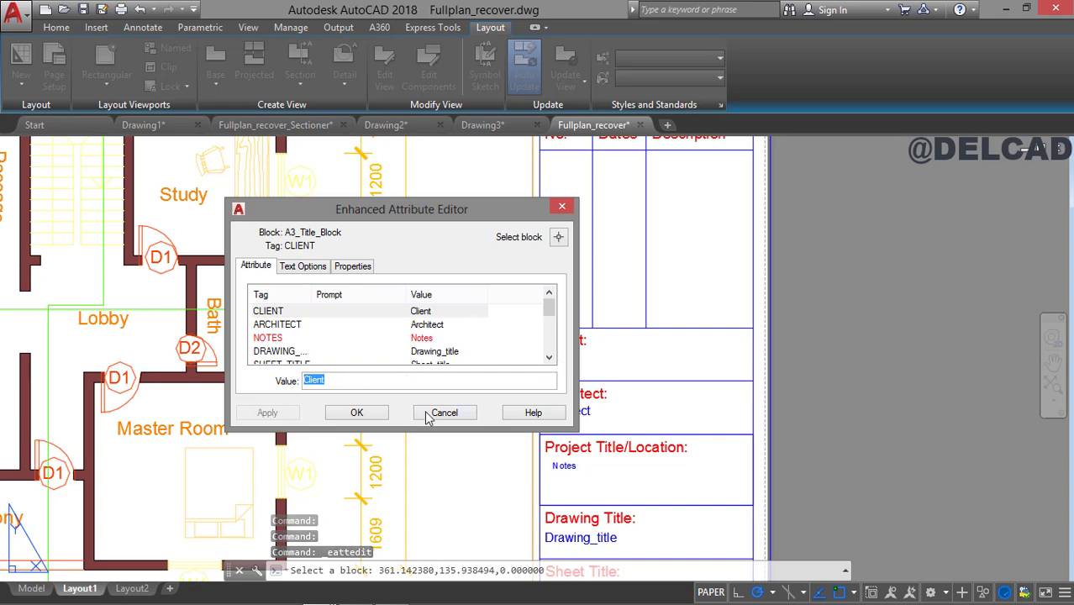
click(357, 412)
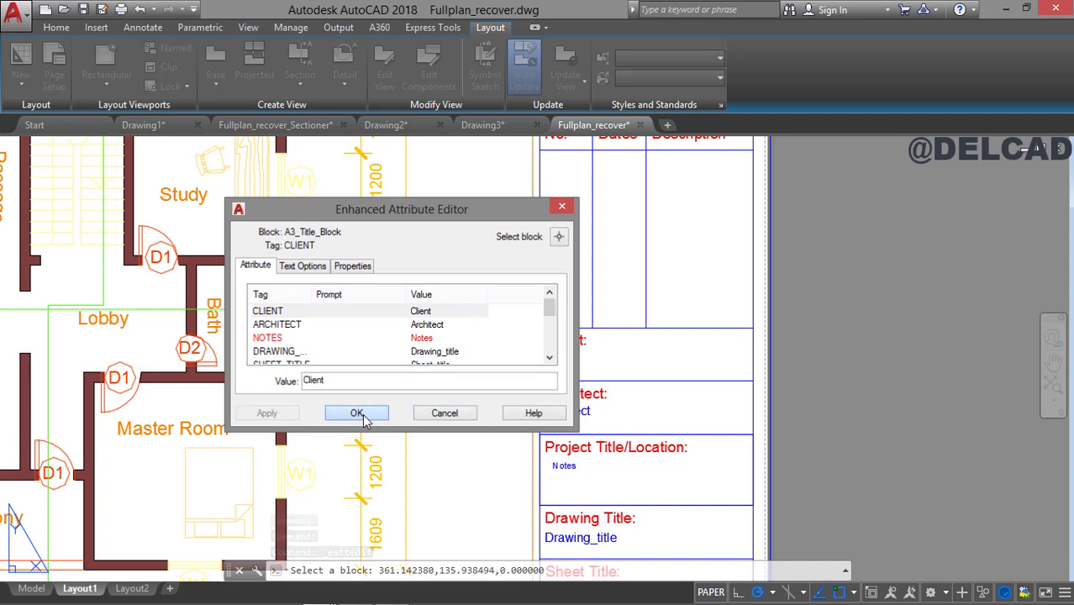
mouse_move(628, 367)
middle_down()
mouse_move(651, 236)
mouse_move(670, 199)
mouse_move(630, 223)
middle_up()
scroll(605, 239, down, 4)
middle_drag(502, 254, 601, 380)
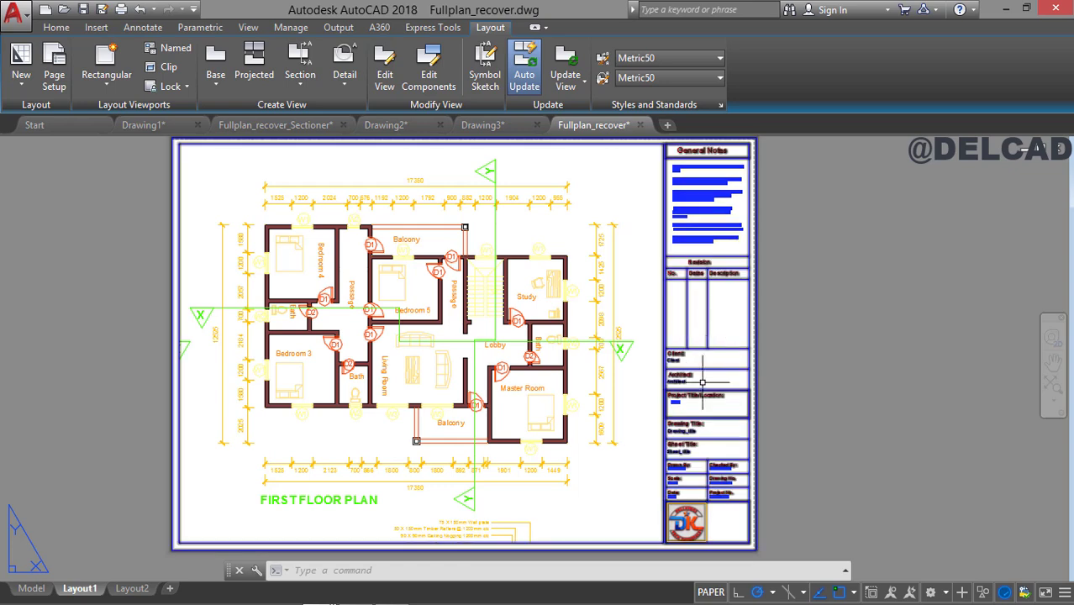
Open Layout1's page setup for modification and preview the plot, examining the floor plan and title block.
right_click(75, 590)
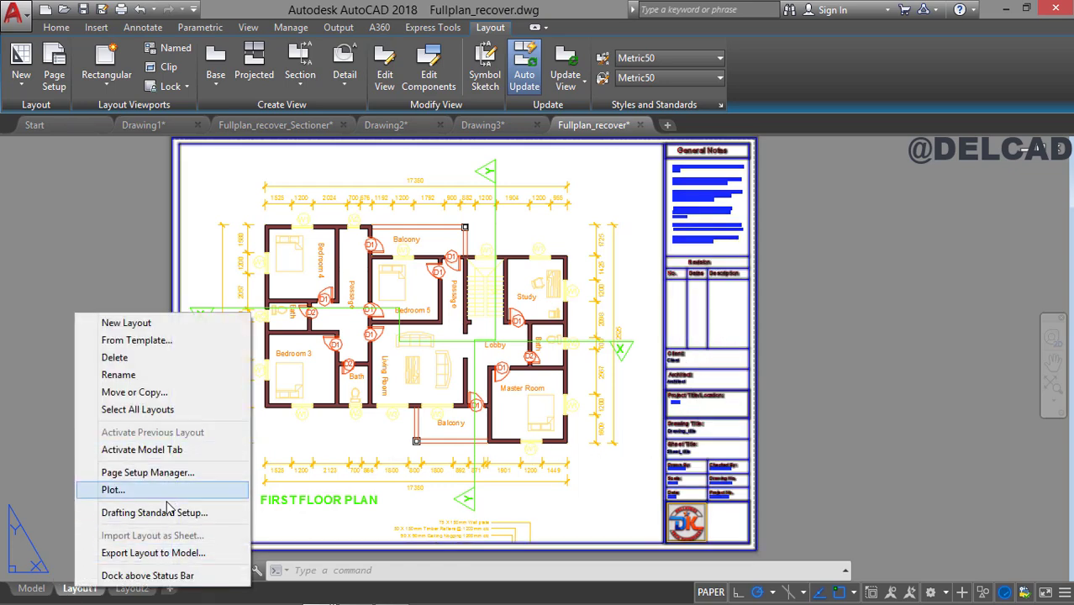
click(168, 475)
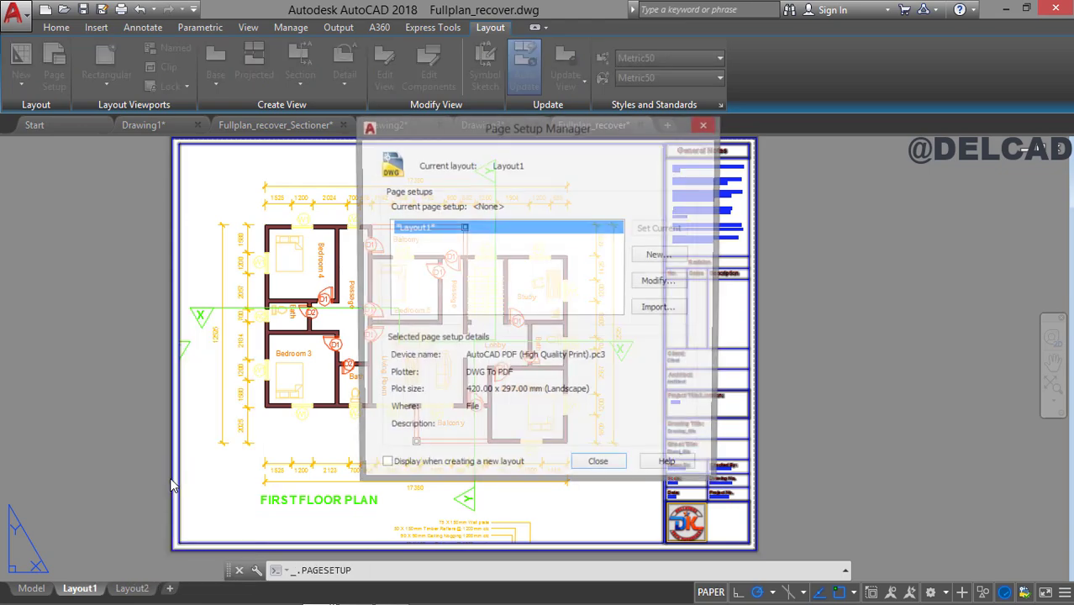
click(661, 283)
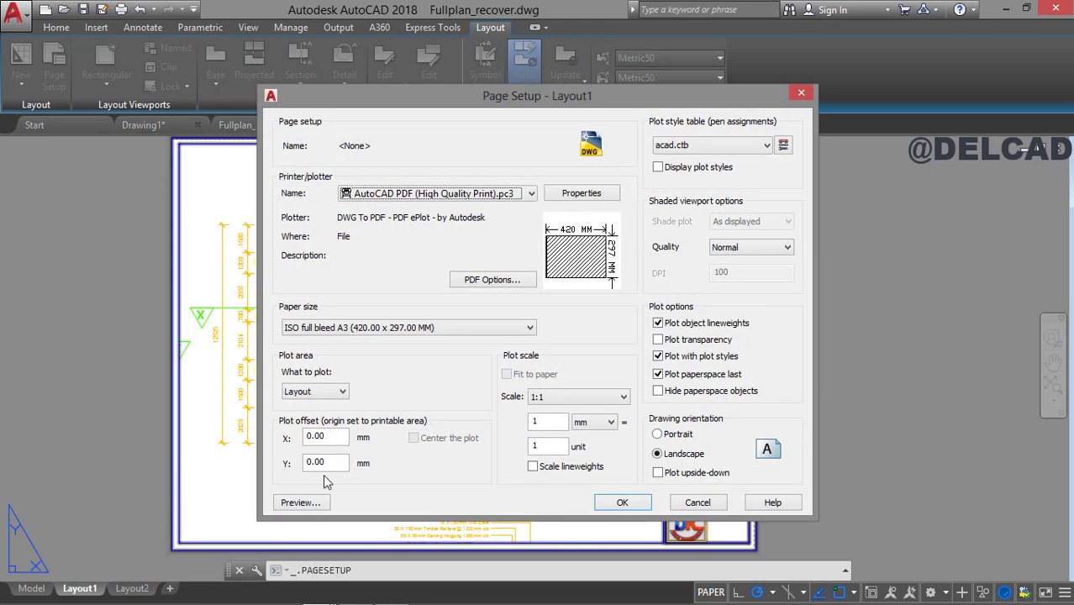
click(312, 503)
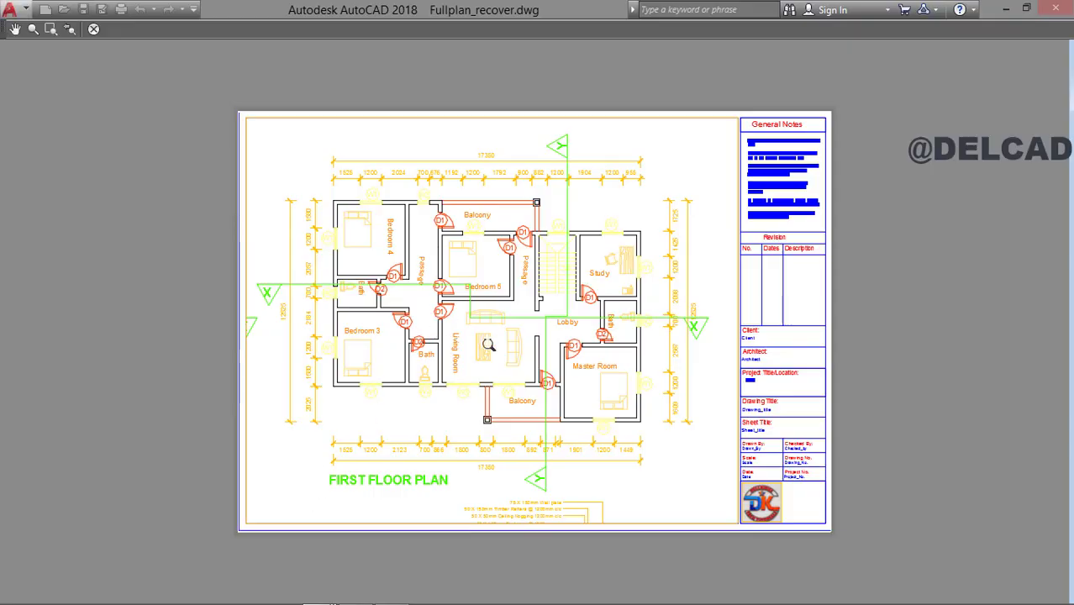
middle_drag(488, 344, 439, 252)
scroll(460, 348, up, 2)
scroll(559, 409, down, 4)
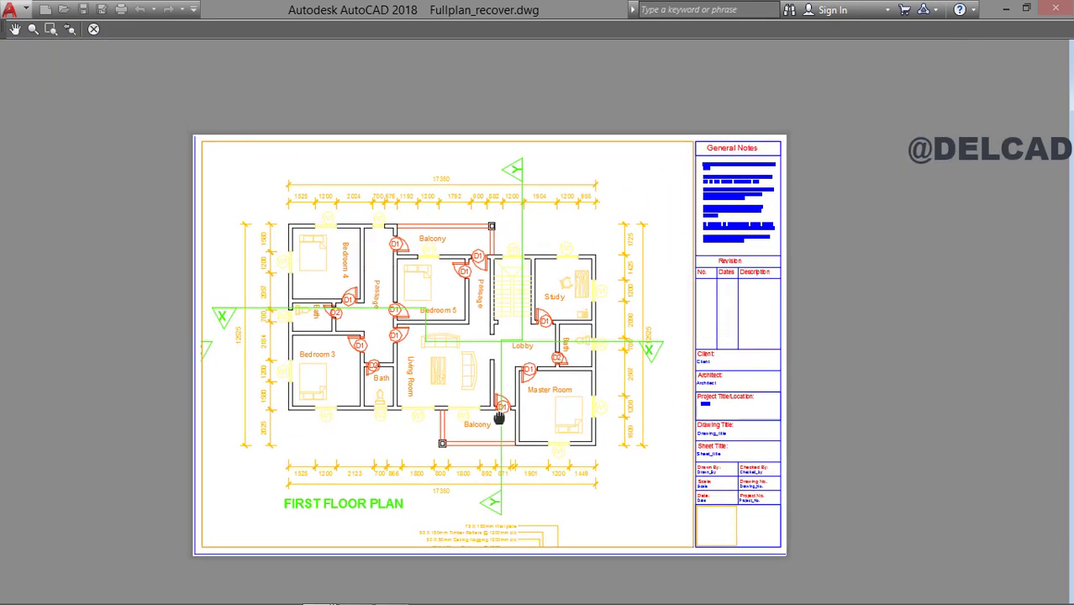
middle_drag(499, 417, 506, 425)
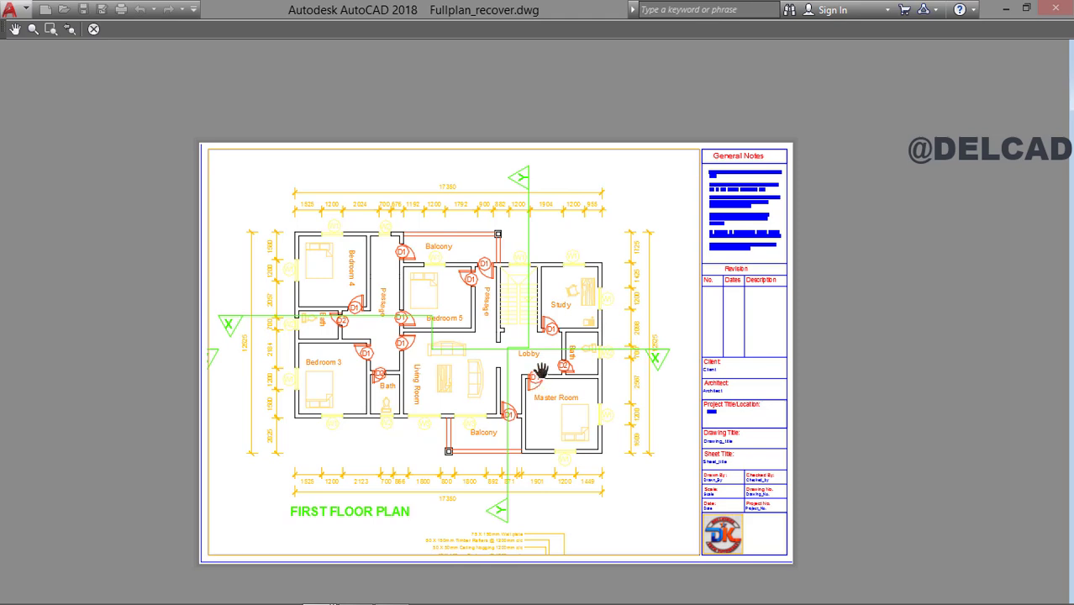
scroll(542, 370, up, 1)
scroll(542, 370, down, 1)
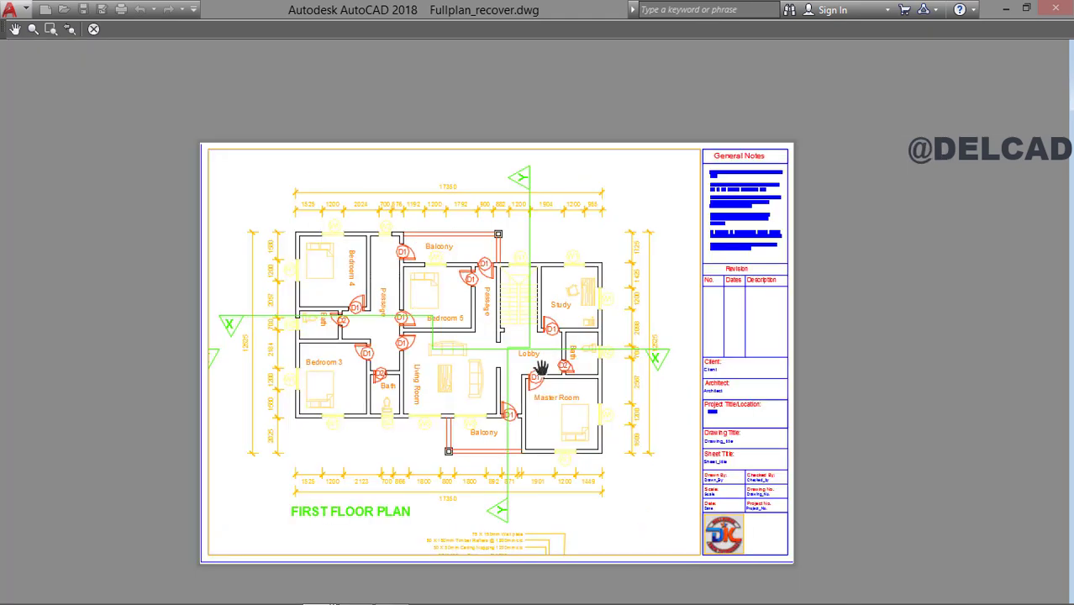